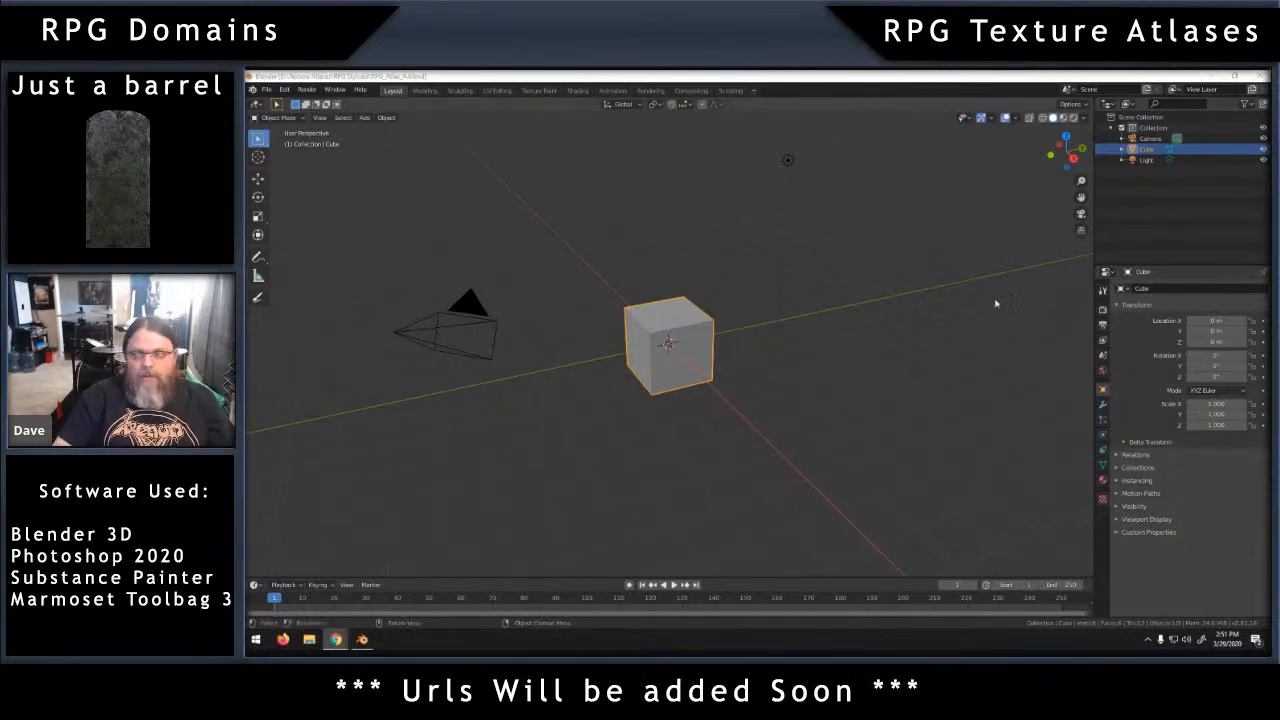
Delete the default cube and add a mesh plane at the scene origin.
click(955, 305)
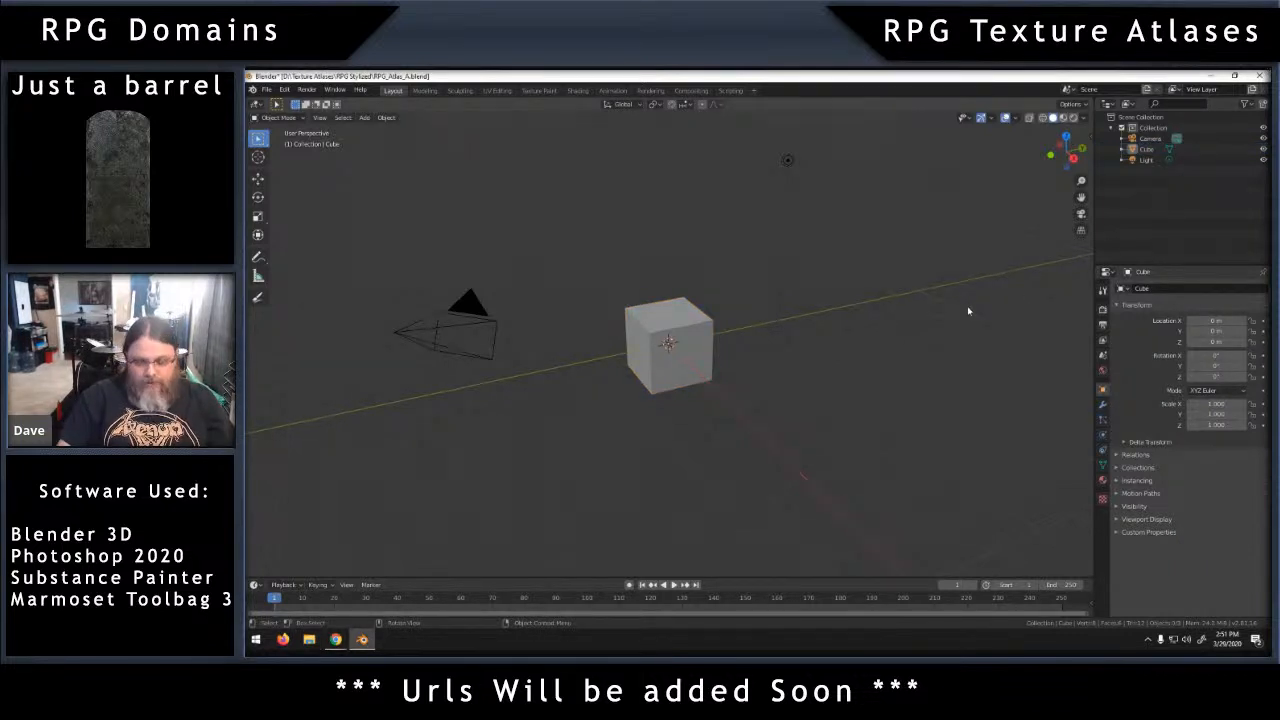
click(679, 325)
key(Delete)
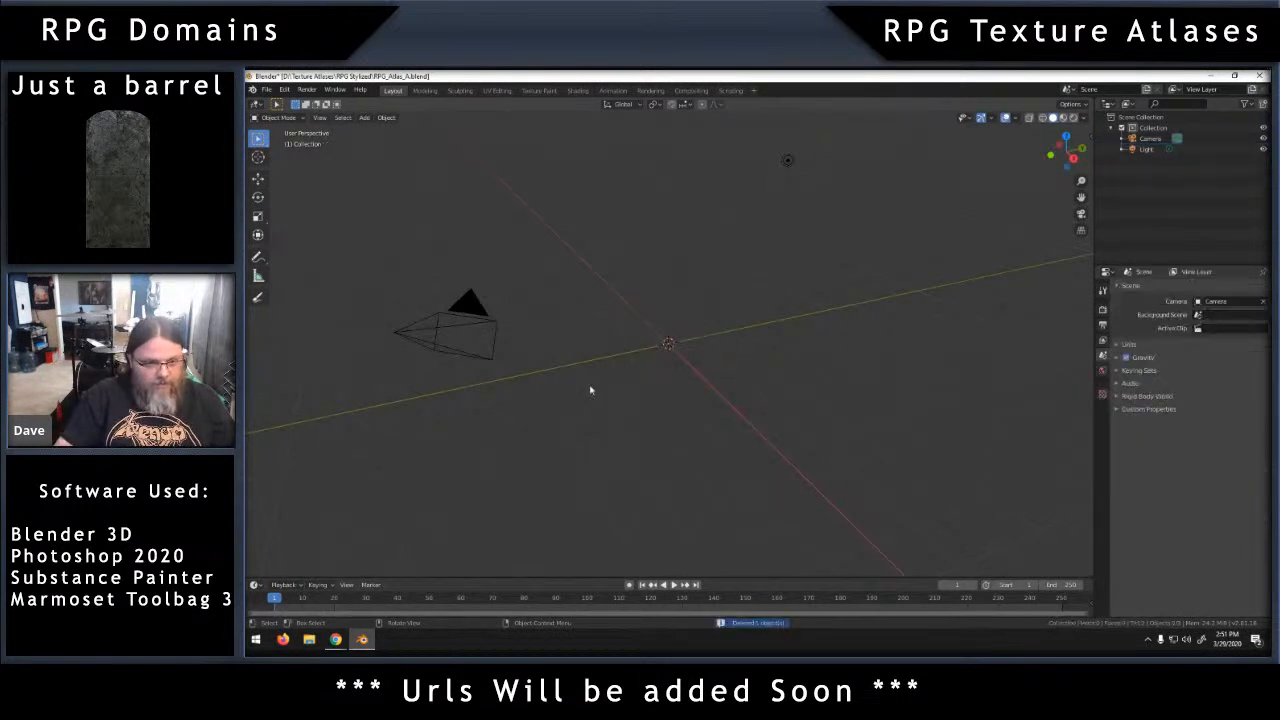
key(shift+a)
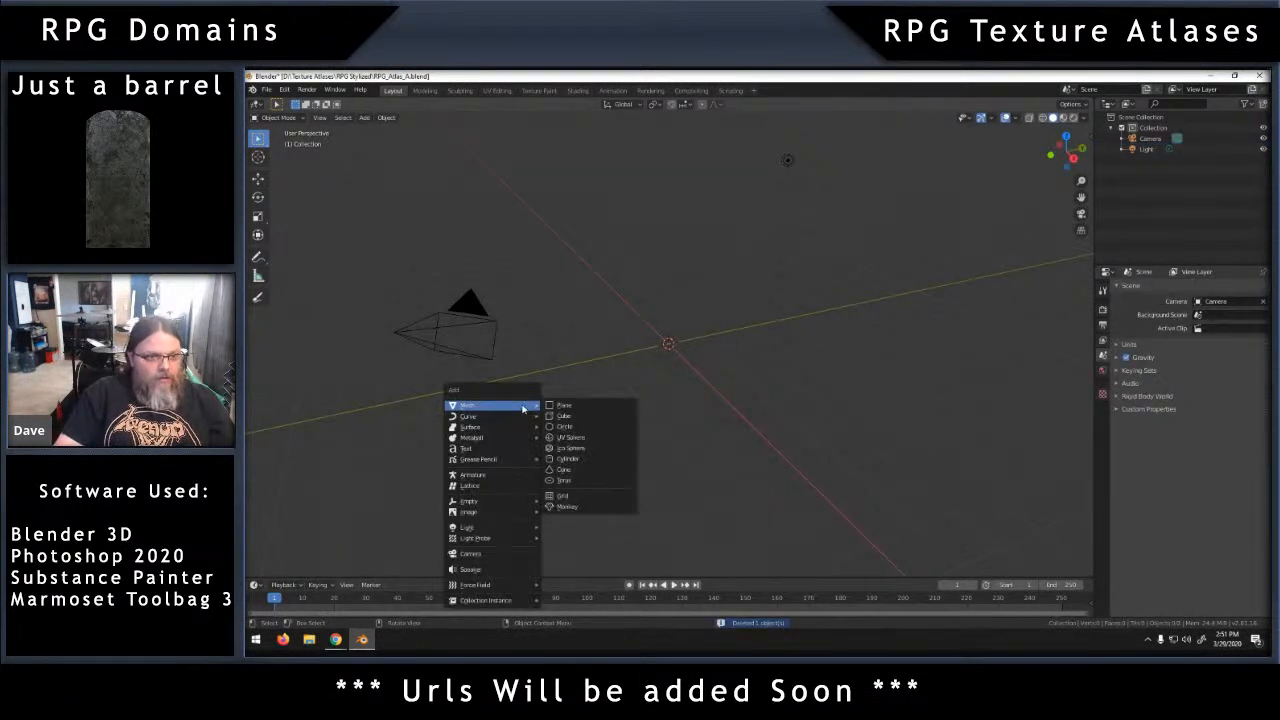
click(577, 405)
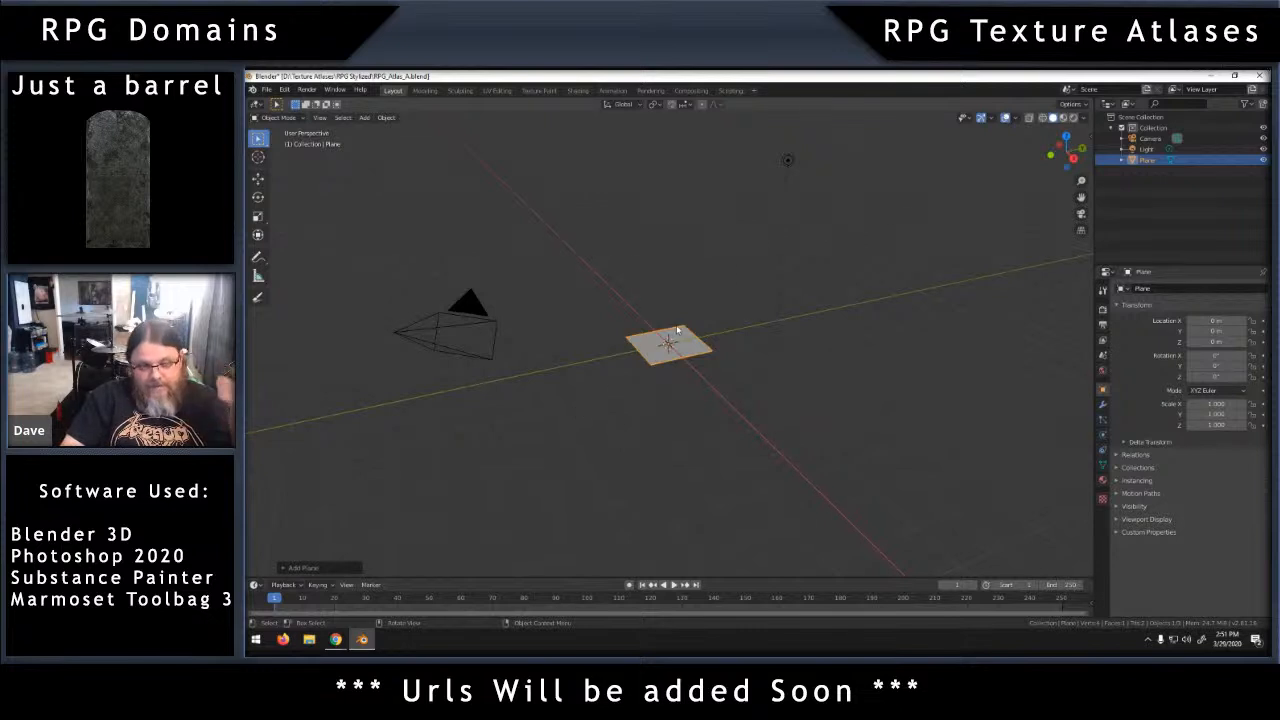
Scale the plane by 5, then enlarge it freehand to a scale of about 7 on all axes.
key(KP_7)
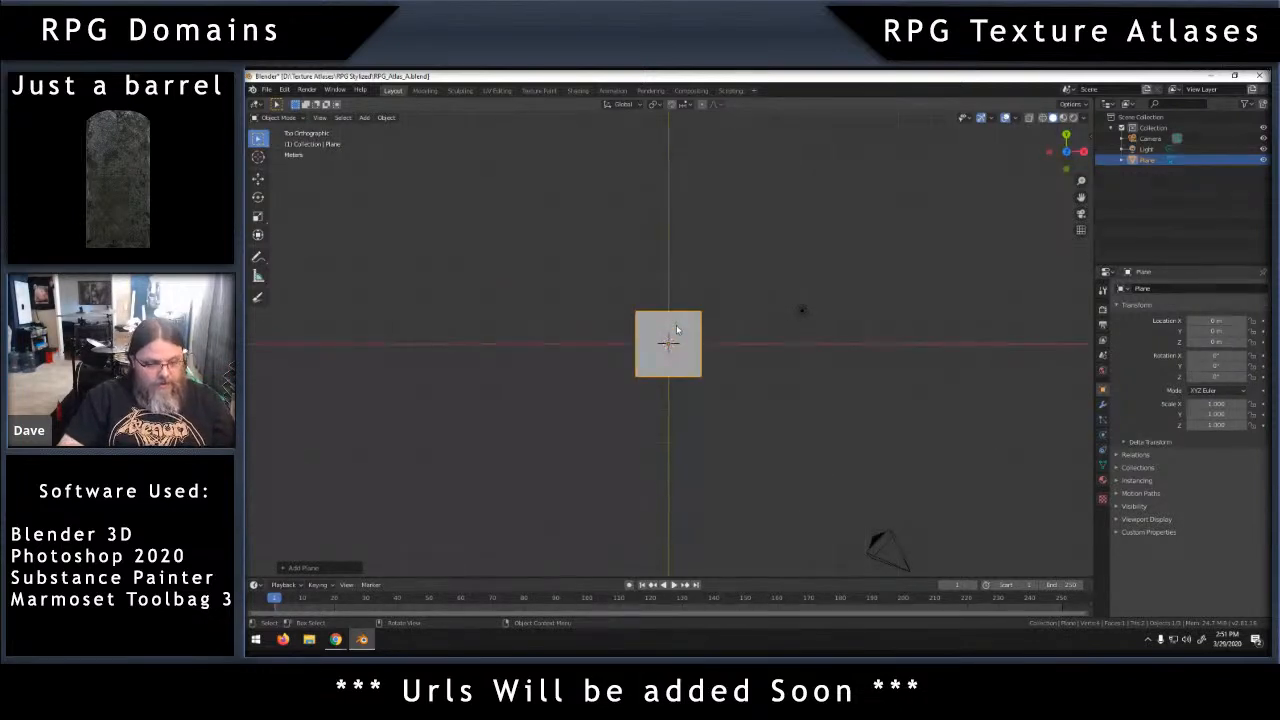
key(s)
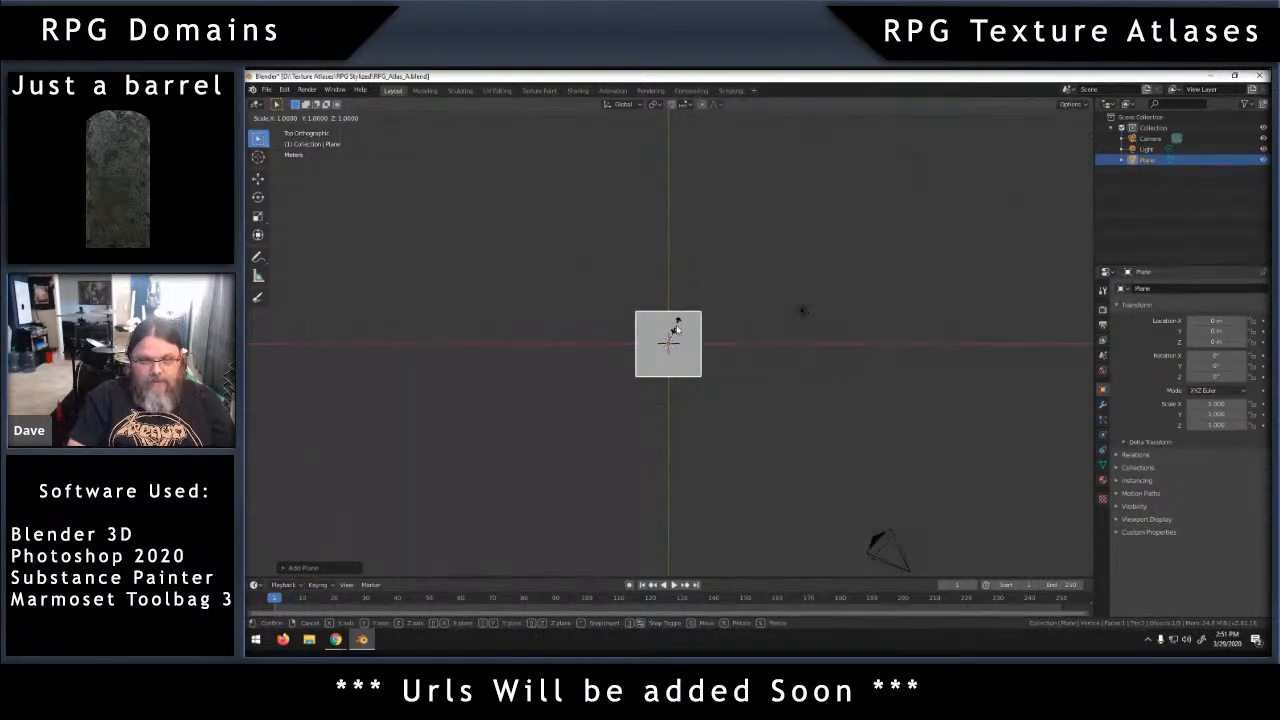
key(5)
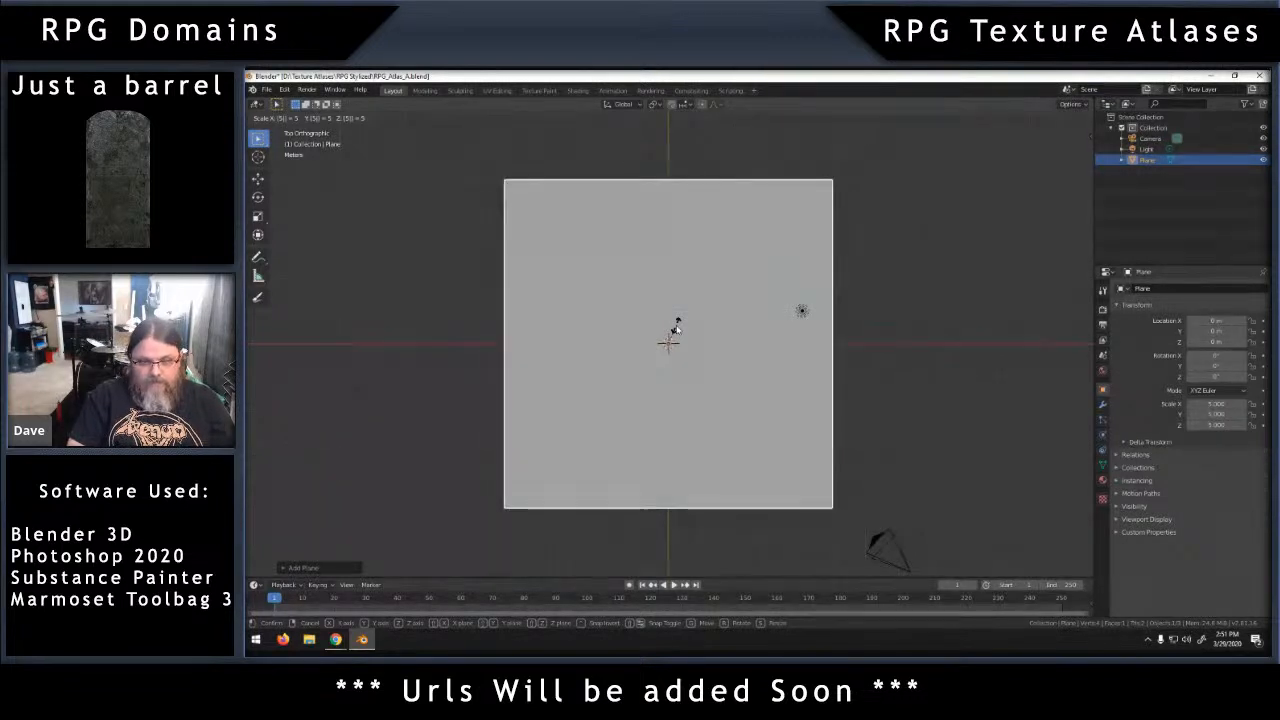
key(Return)
middle_drag(880, 429, 904, 377)
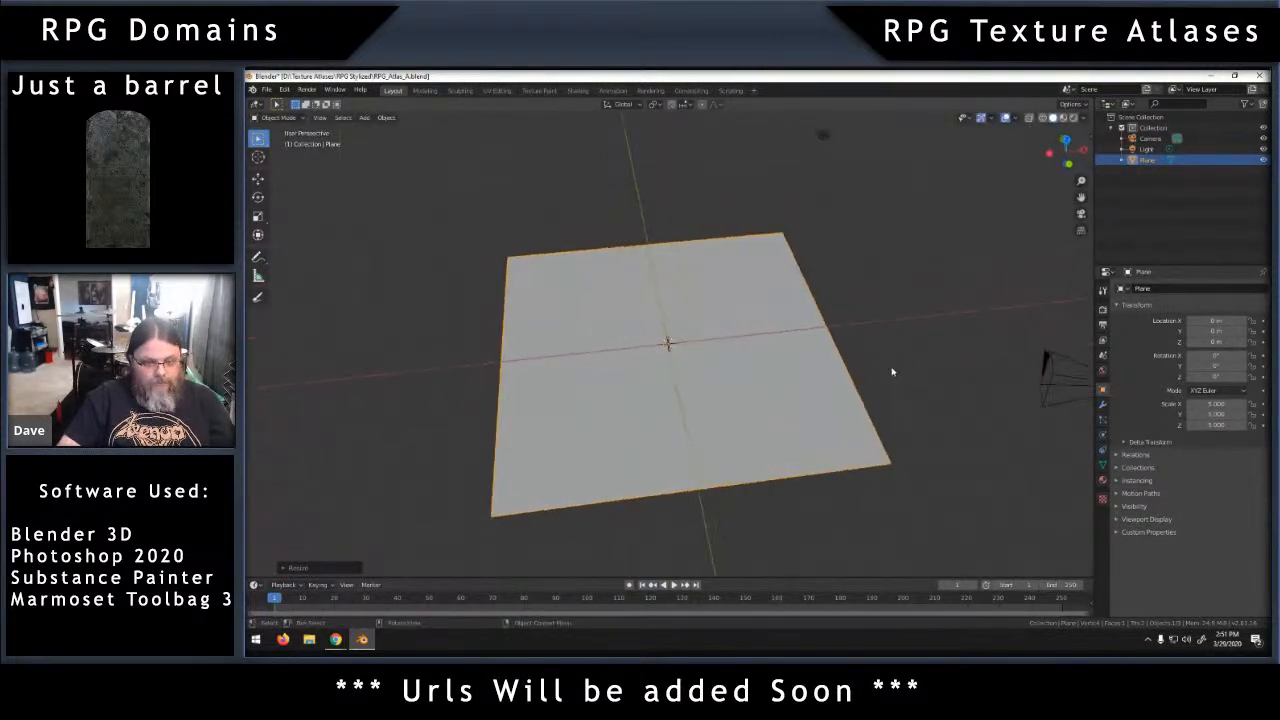
key(s)
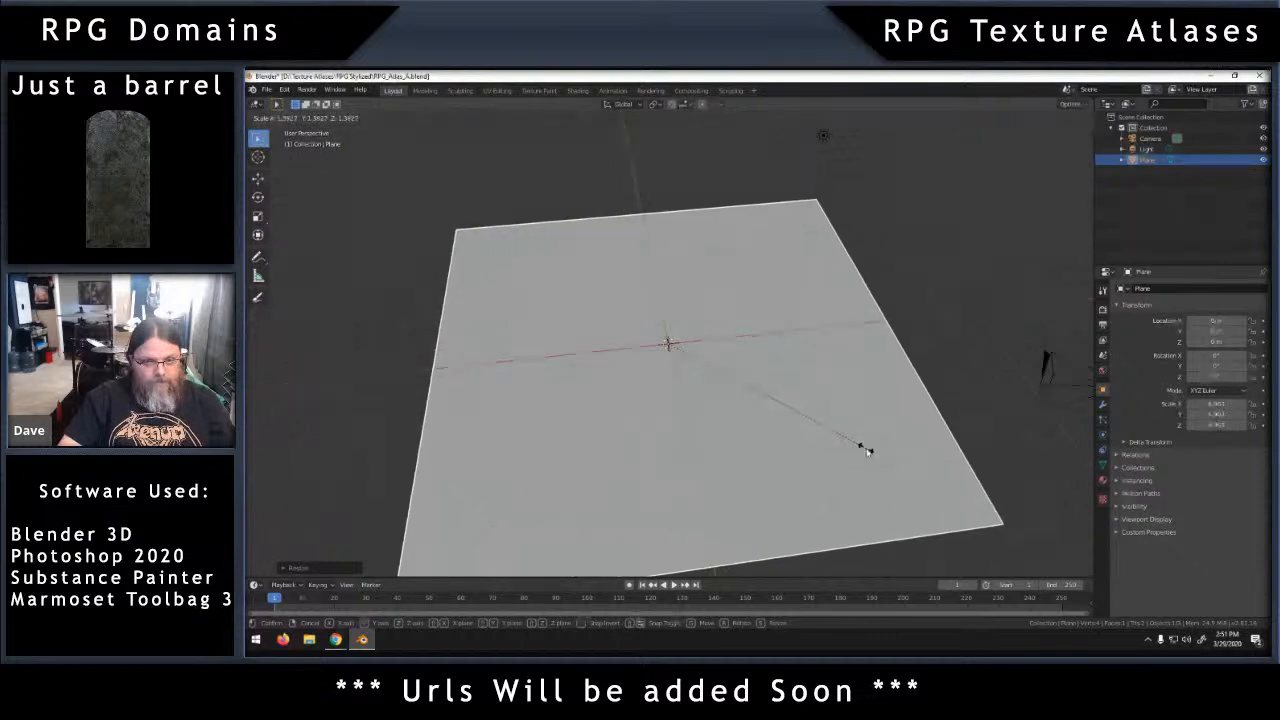
click(866, 449)
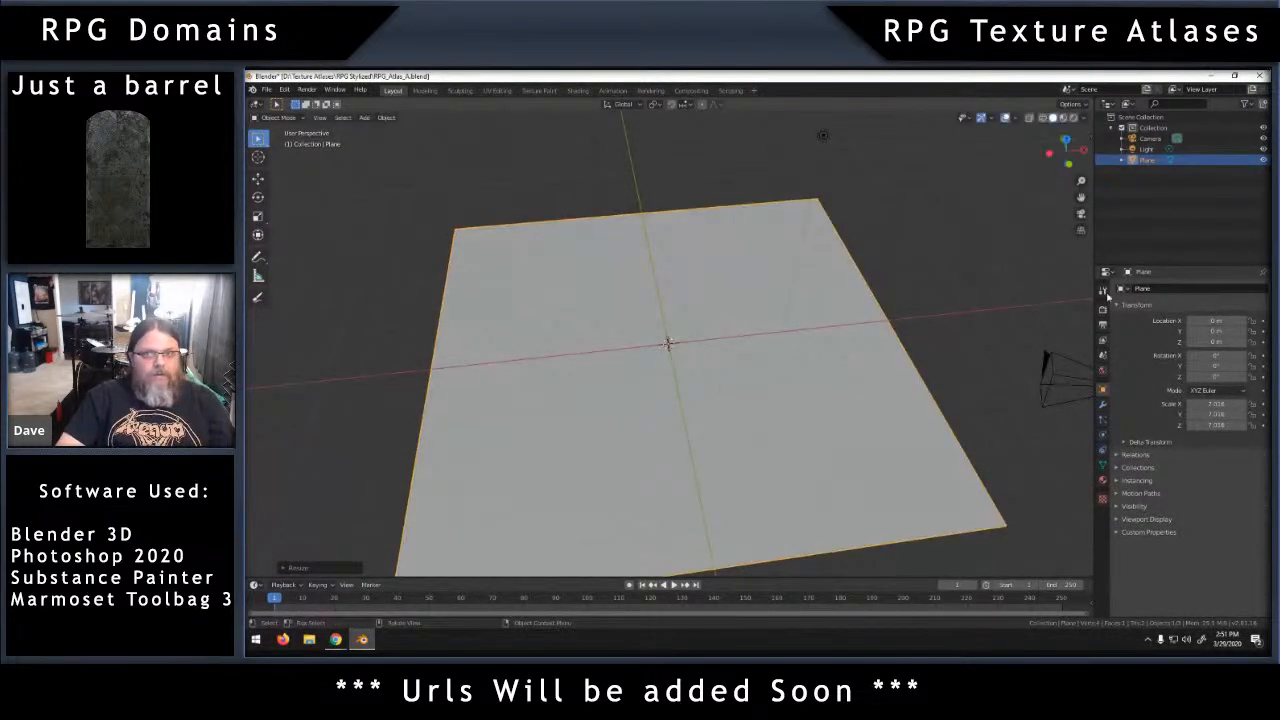
Cut the plane into four equal strips with three evenly spaced loop cuts in Edit Mode, then deselect everything.
double_click(1162, 161)
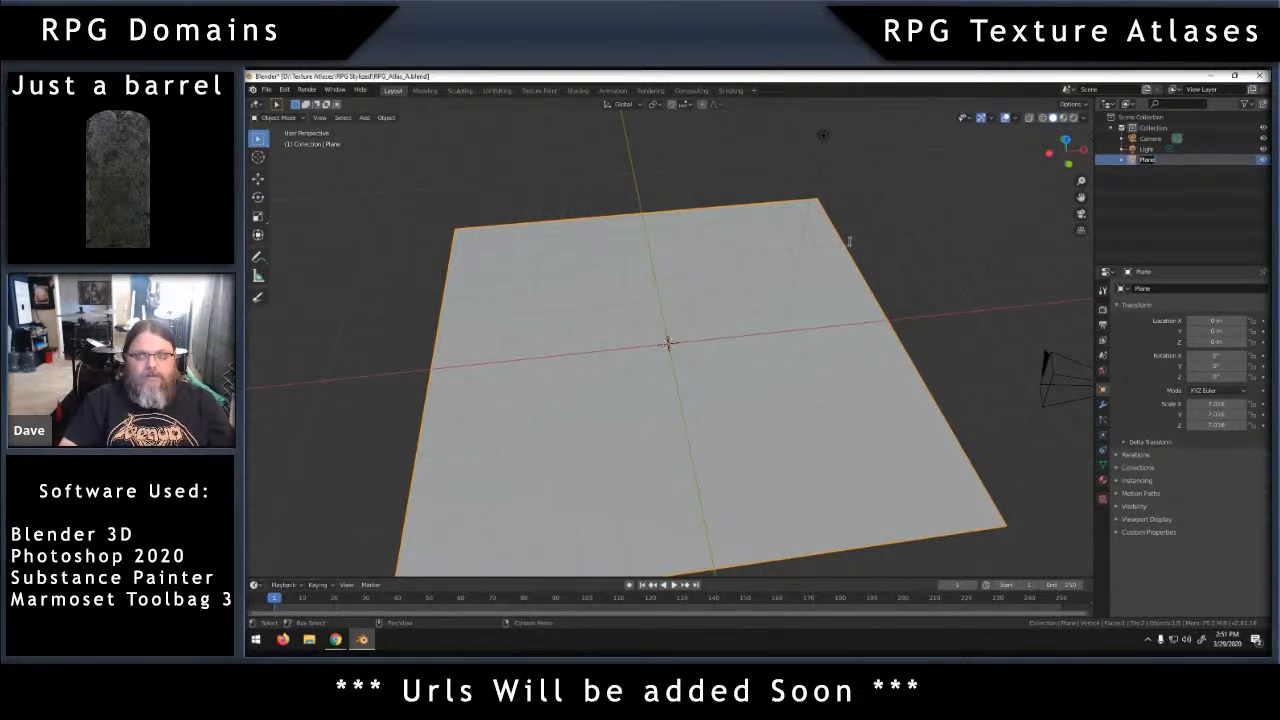
key(Tab)
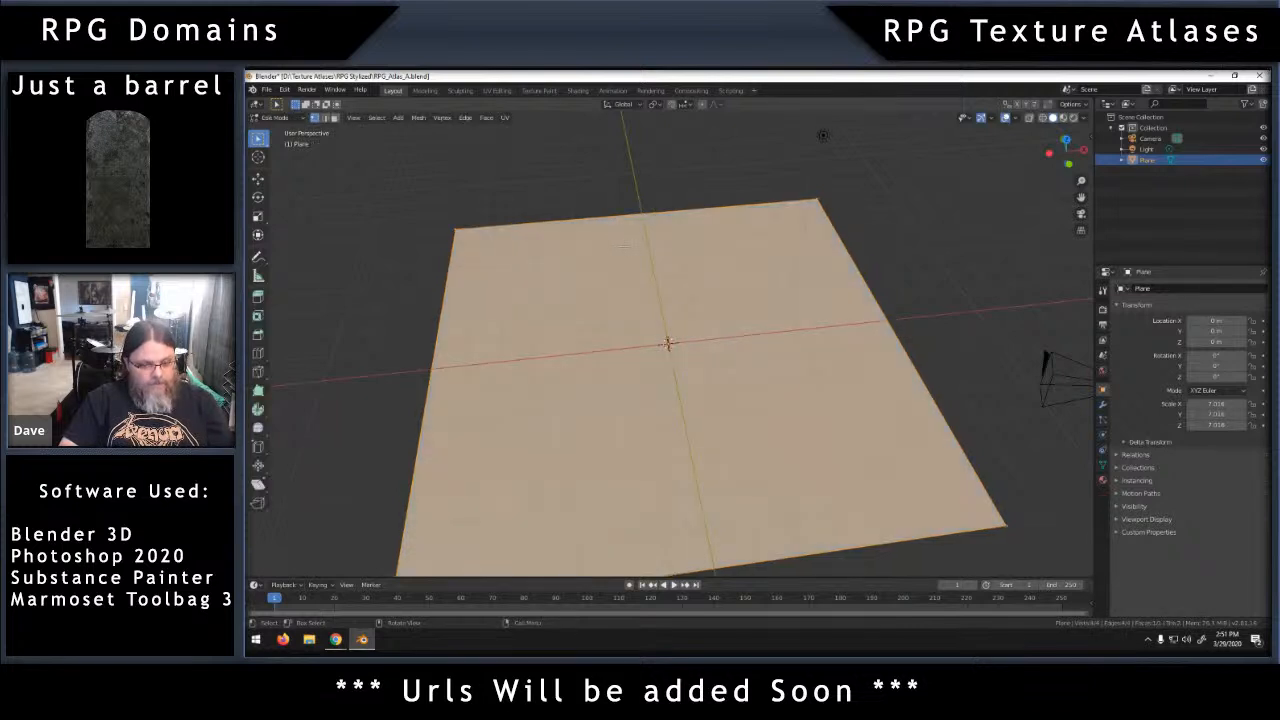
key(ctrl+r)
scroll(645, 214, up, 1)
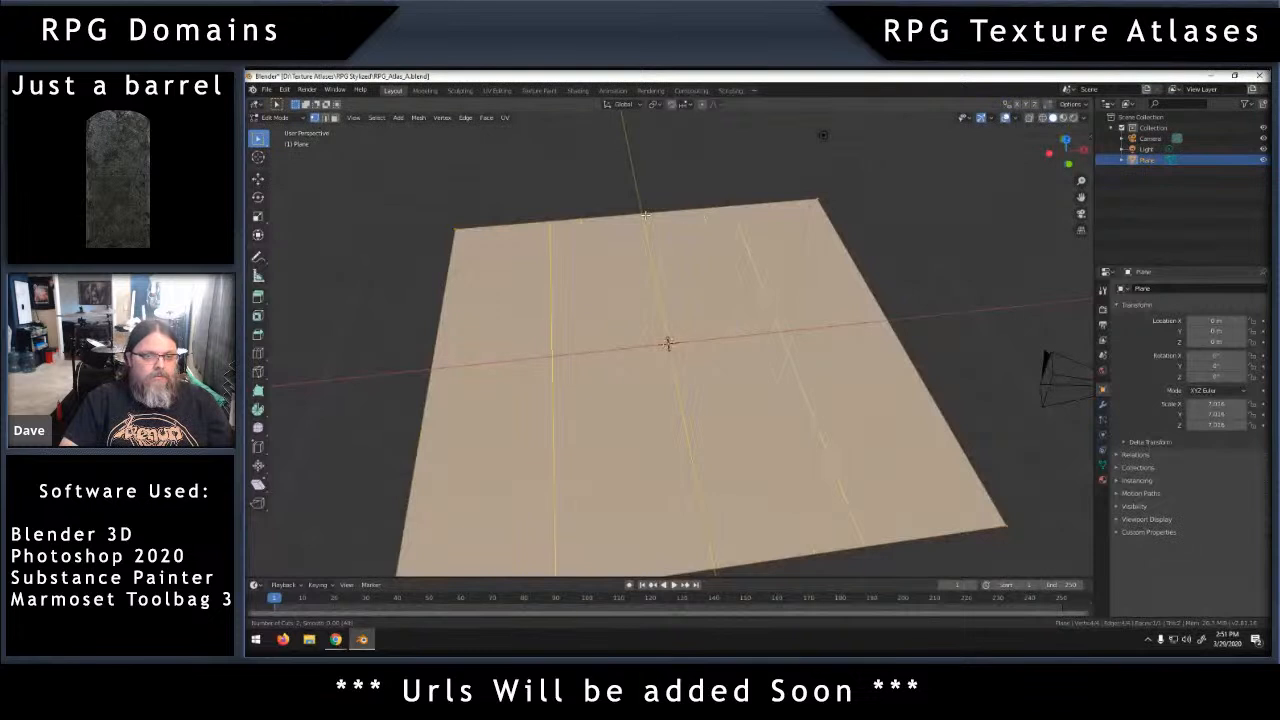
scroll(645, 214, up, 1)
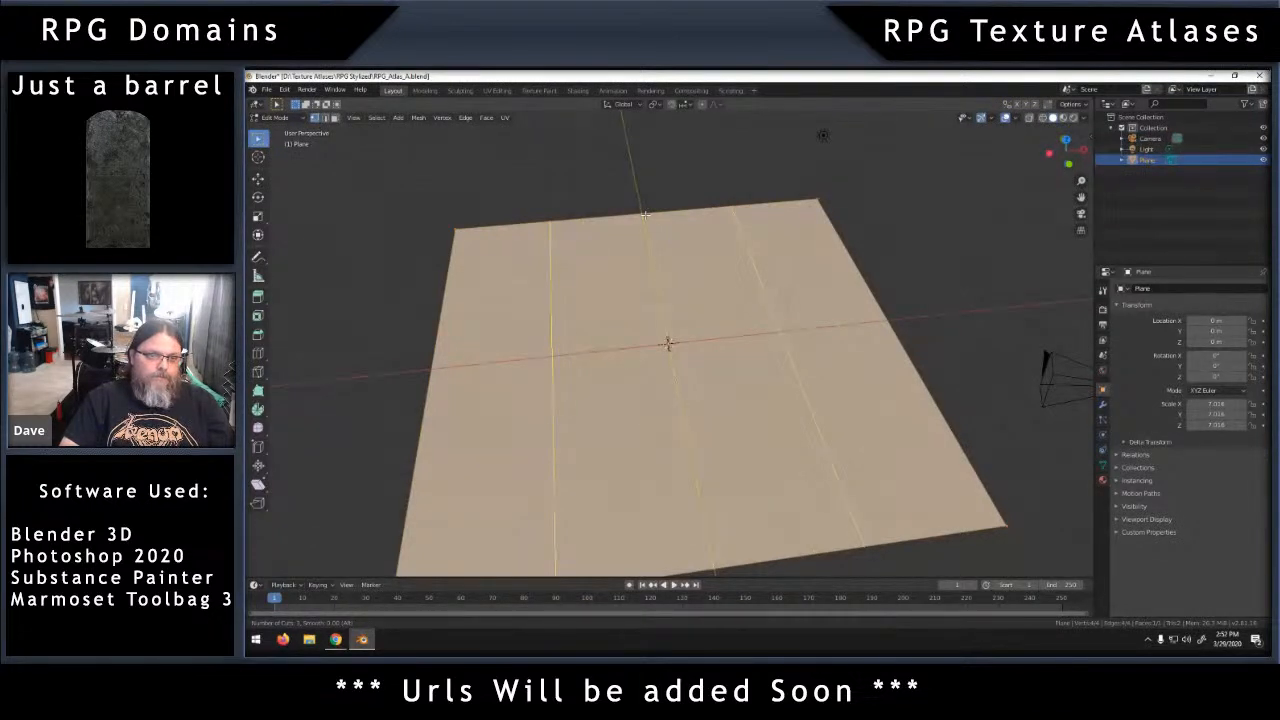
scroll(643, 214, up, 2)
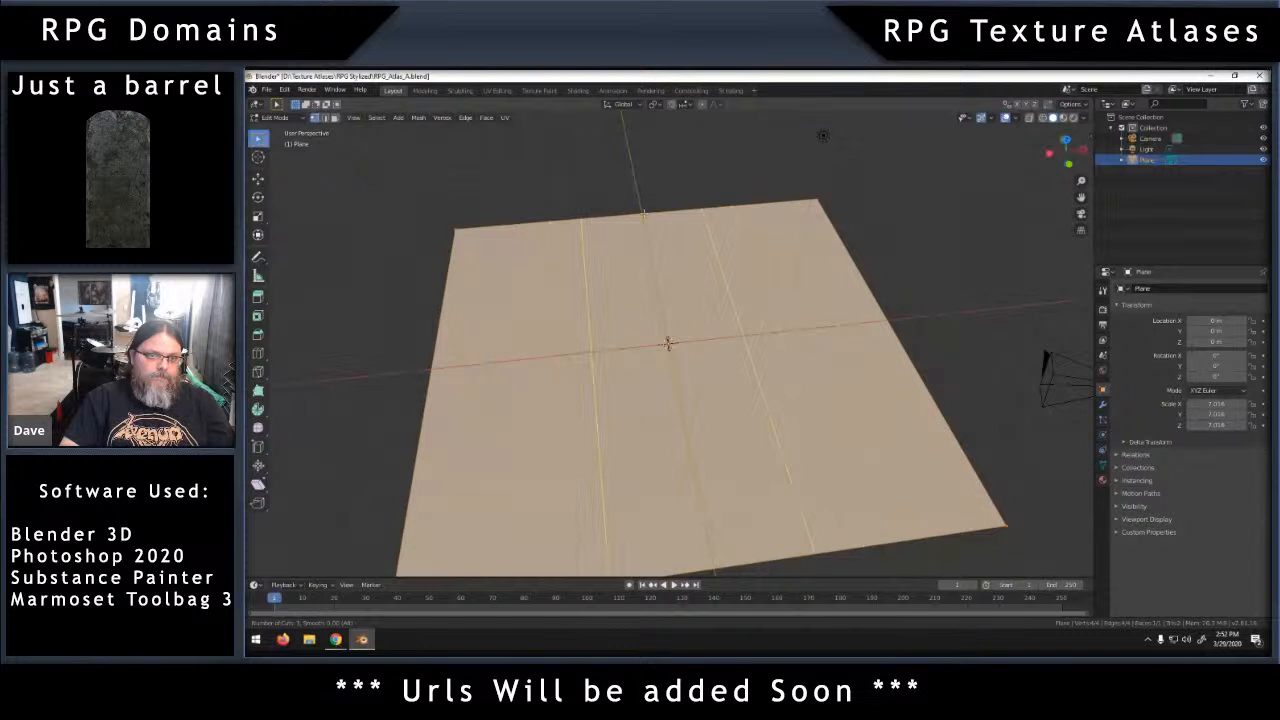
click(643, 214)
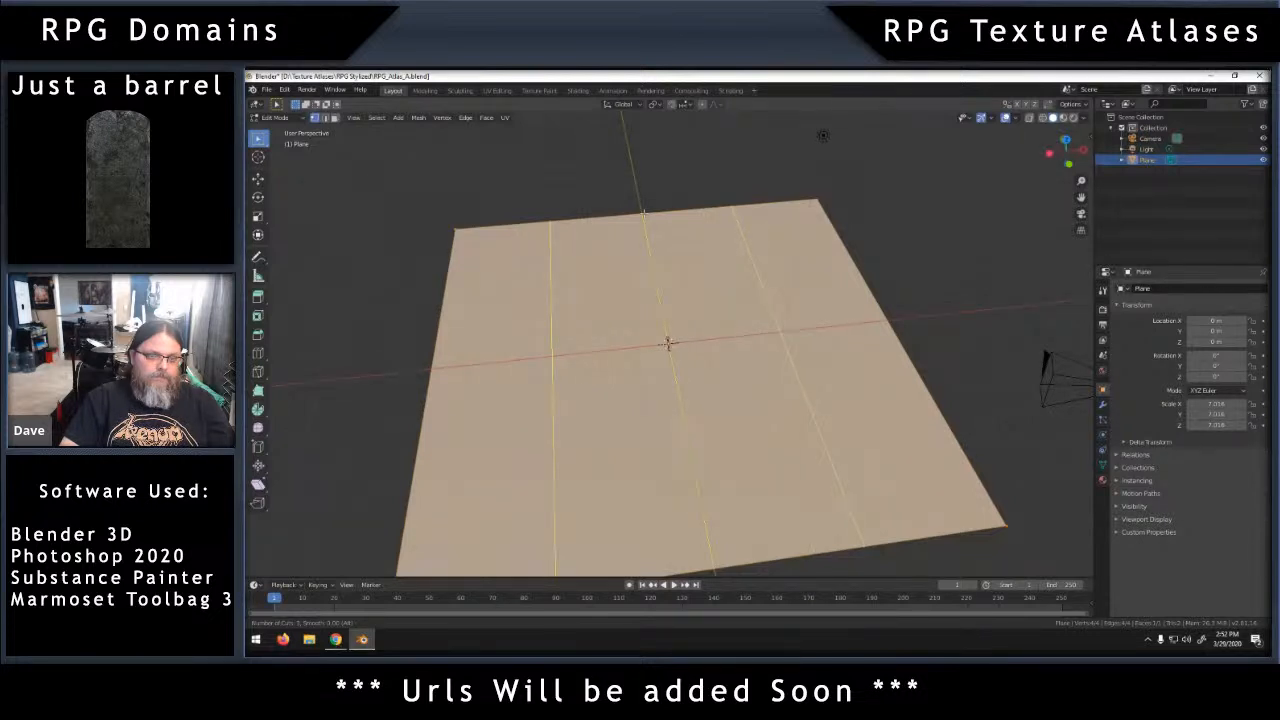
click(643, 214)
right_click(643, 214)
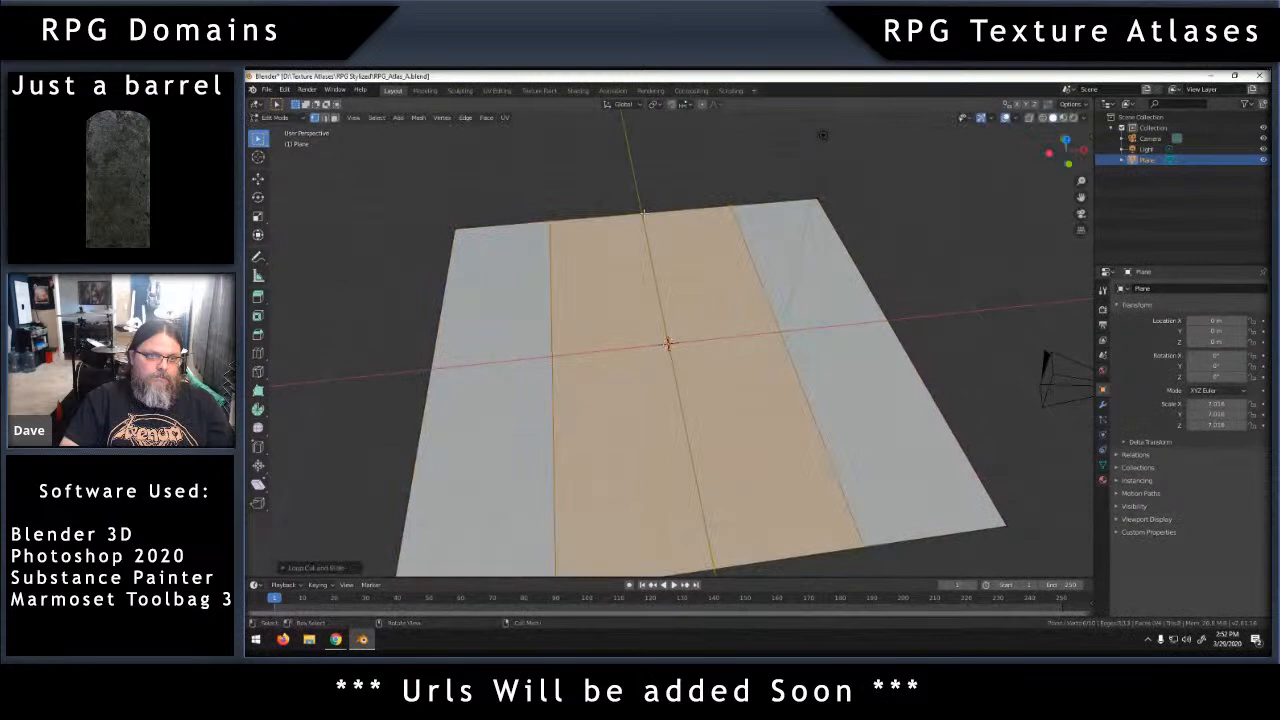
key(alt+a)
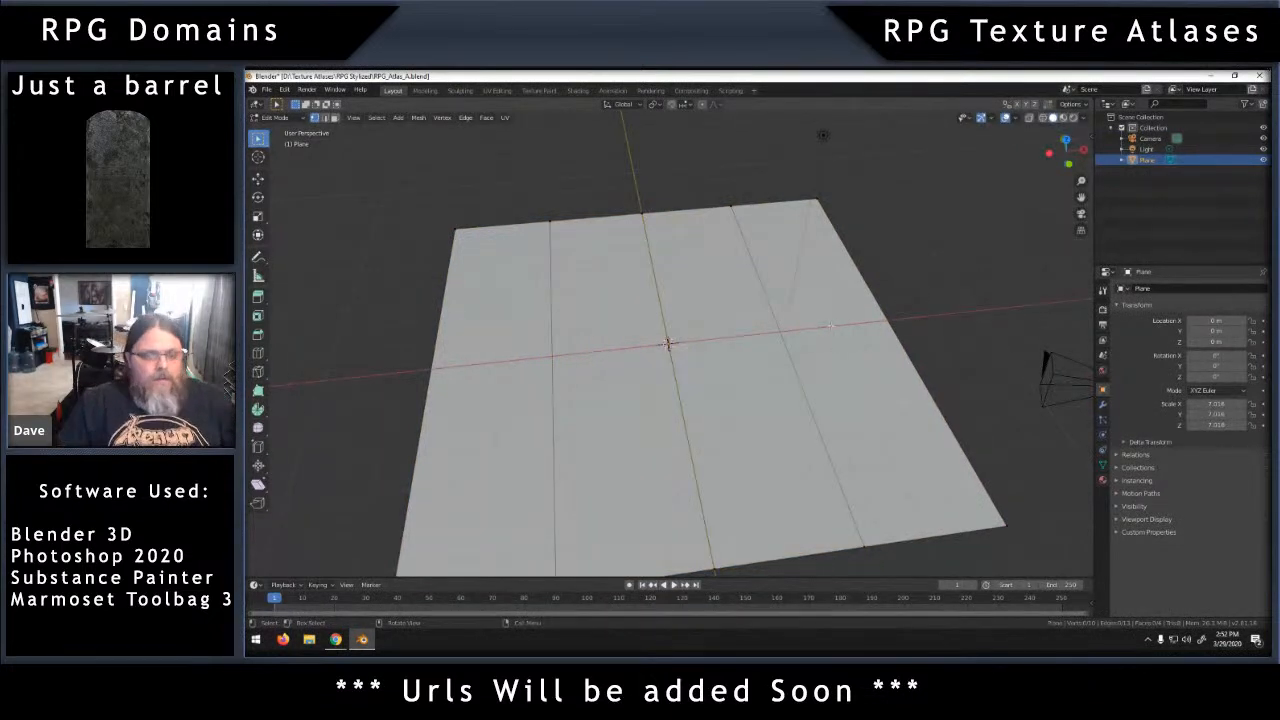
Switch to edge selection and add one centred loop cut across the four strips, dividing the plane into a 2x4 grid.
middle_drag(885, 286, 800, 290)
middle_drag(858, 200, 863, 225)
shift+middle_drag(798, 420, 812, 349)
click(325, 118)
middle_drag(816, 384, 900, 361)
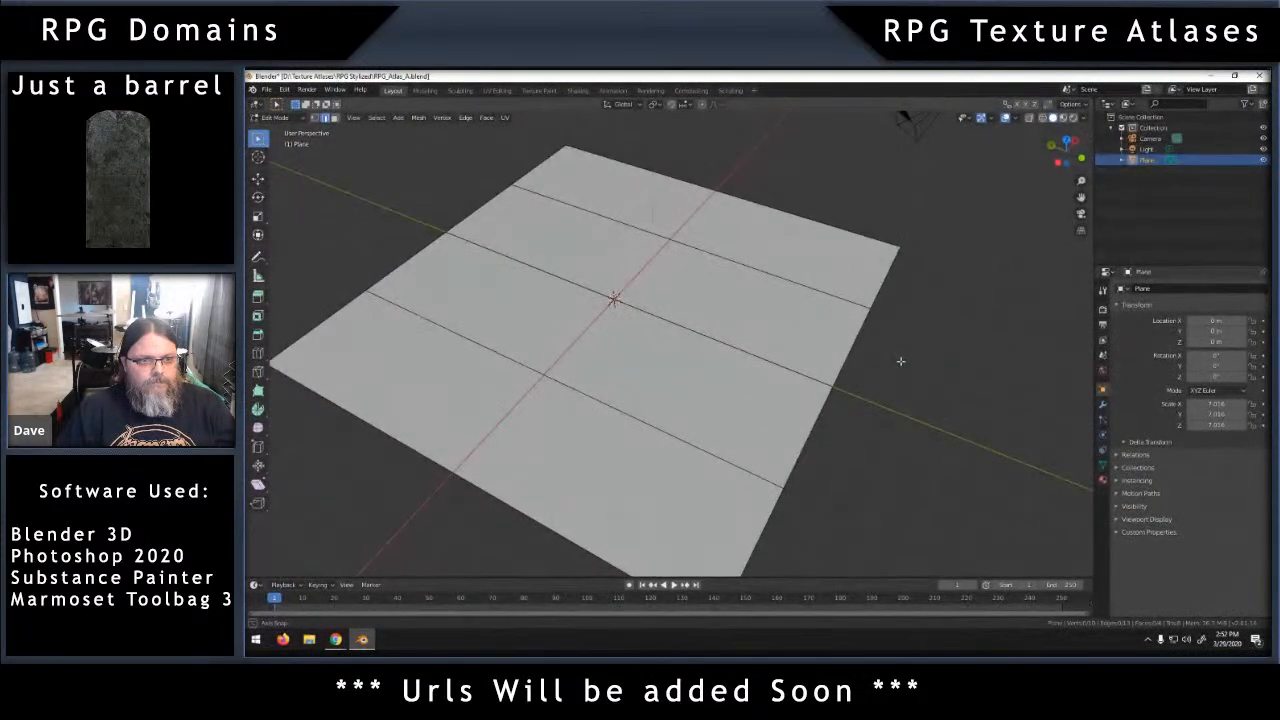
key(ctrl+r)
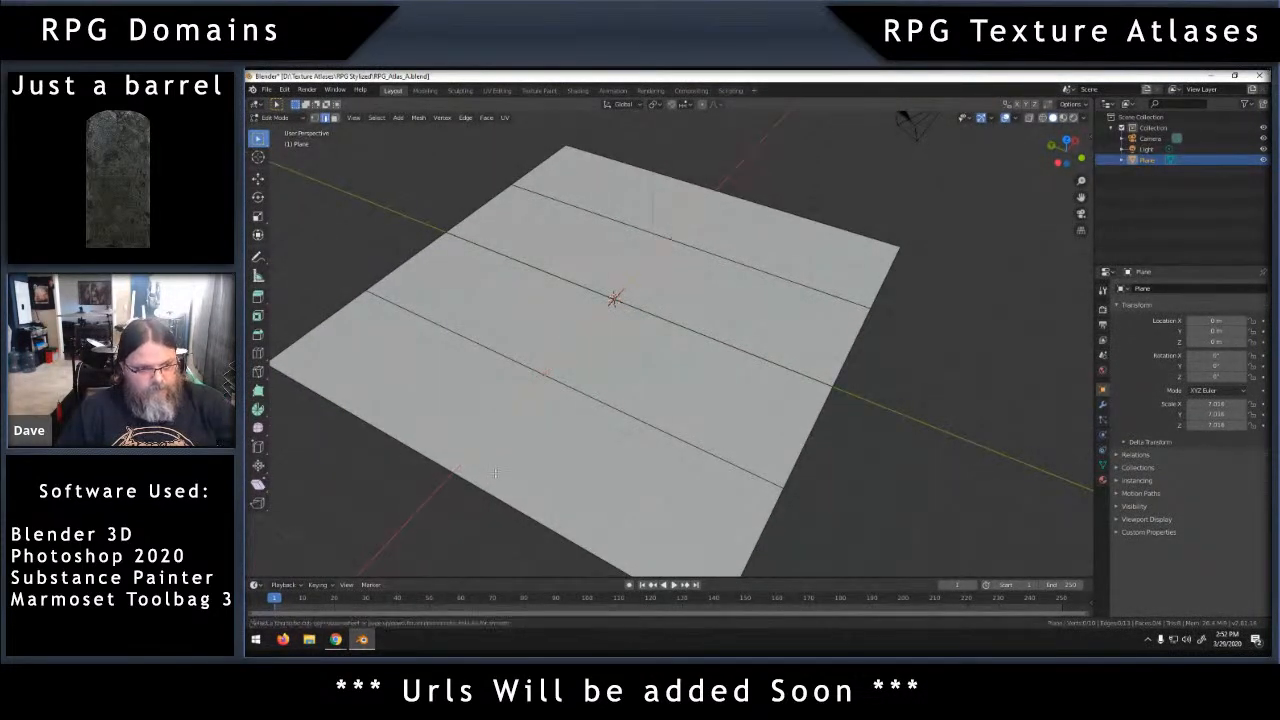
click(494, 470)
right_click(494, 470)
mouse_move(951, 437)
middle_down()
mouse_move(929, 423)
mouse_move(940, 426)
mouse_move(934, 451)
middle_up()
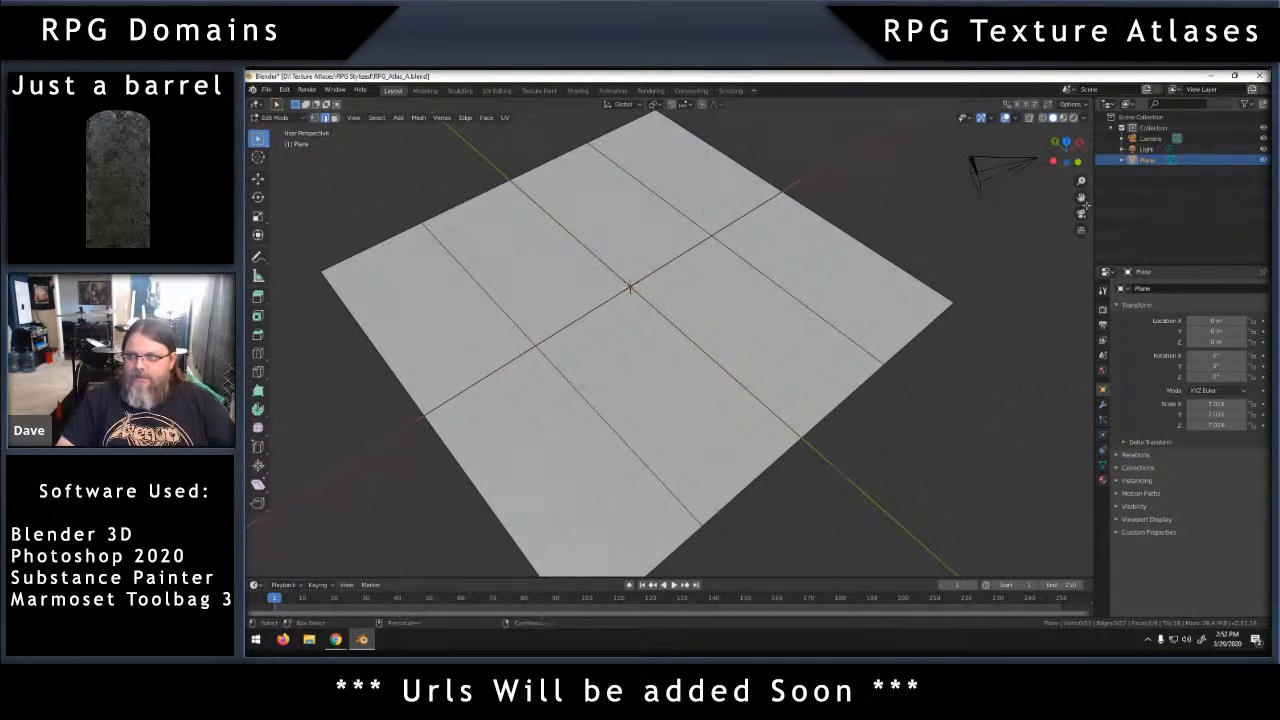
Rename the plane object as 2x4 Texture Template.
double_click(1170, 162)
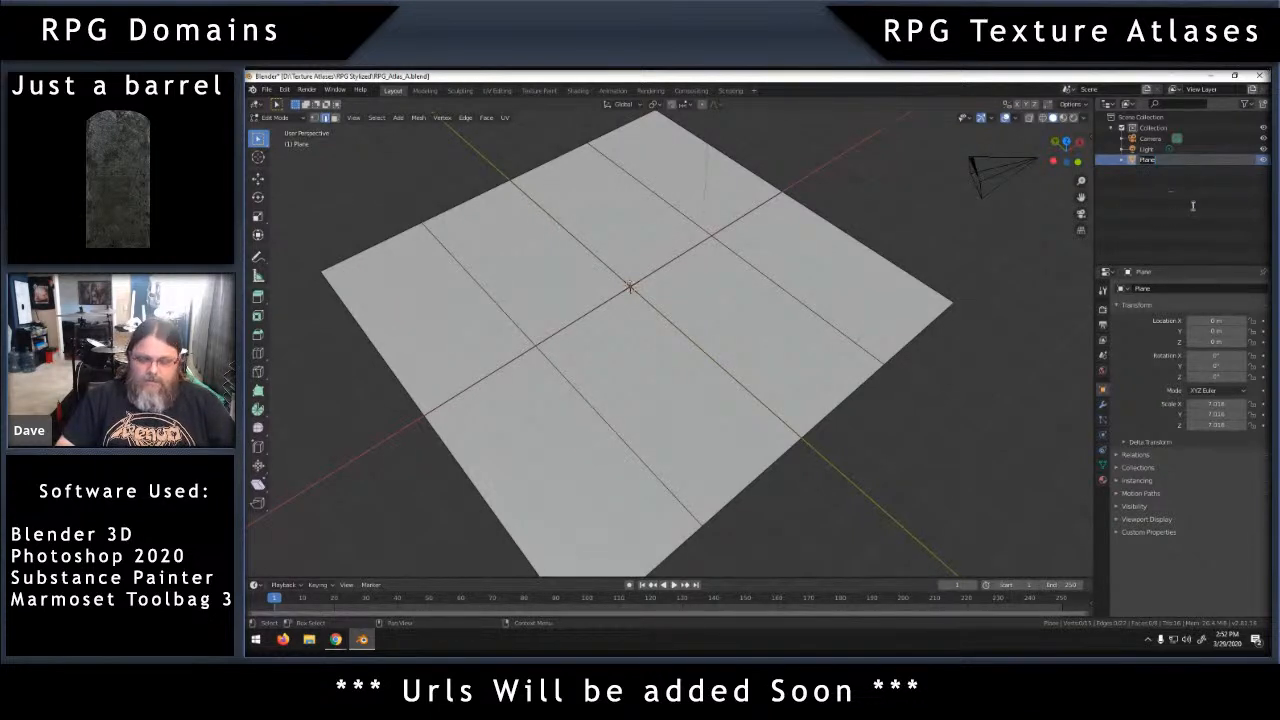
text(Zo)
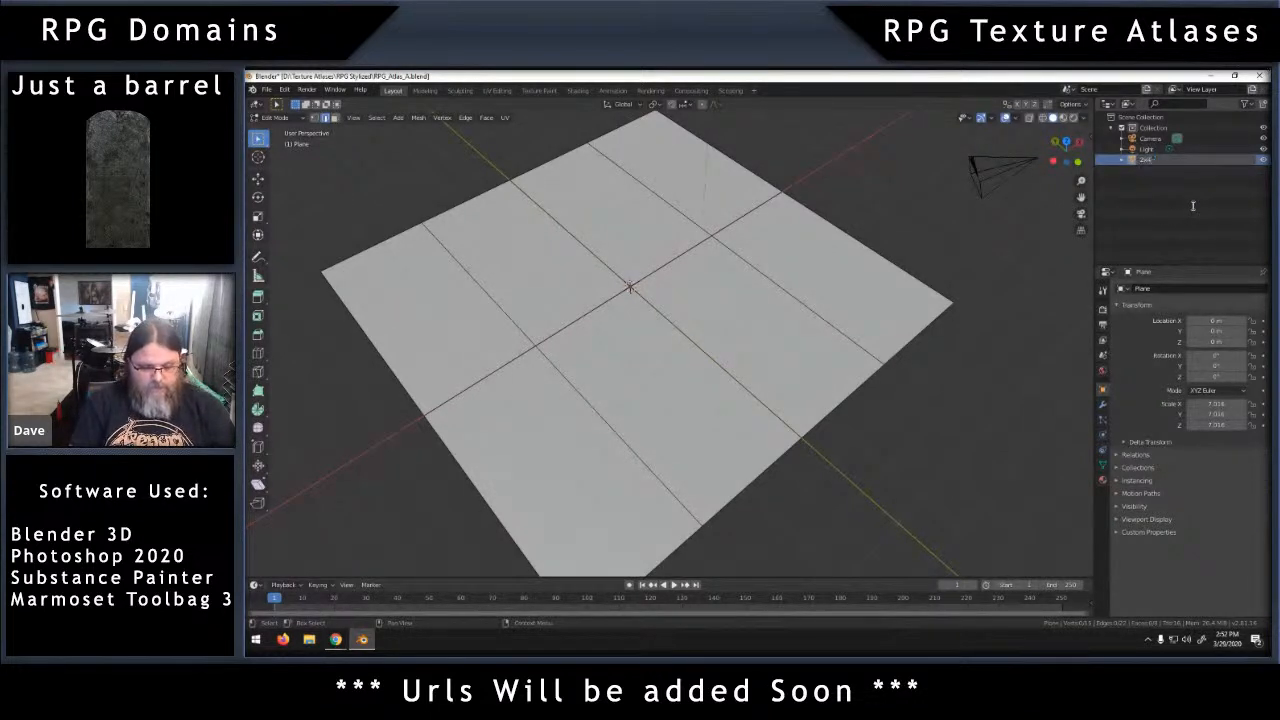
text(4 Texture T)
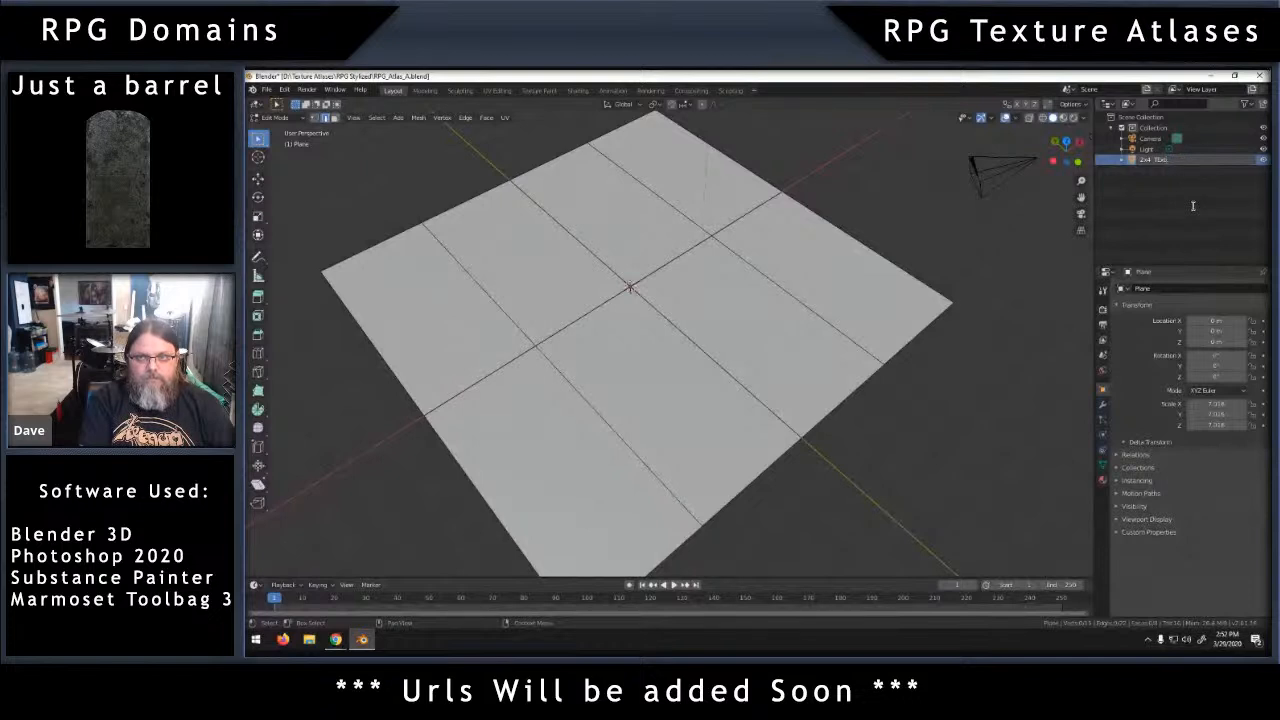
text(emplate)
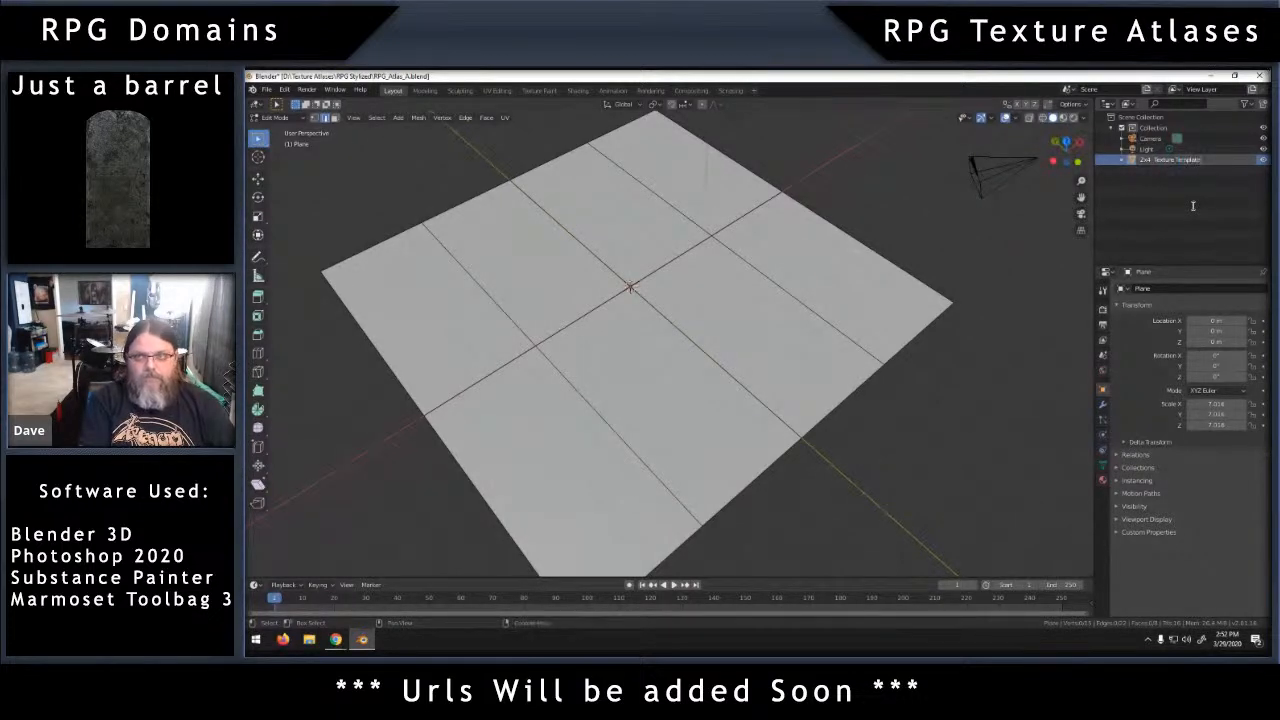
key(Return)
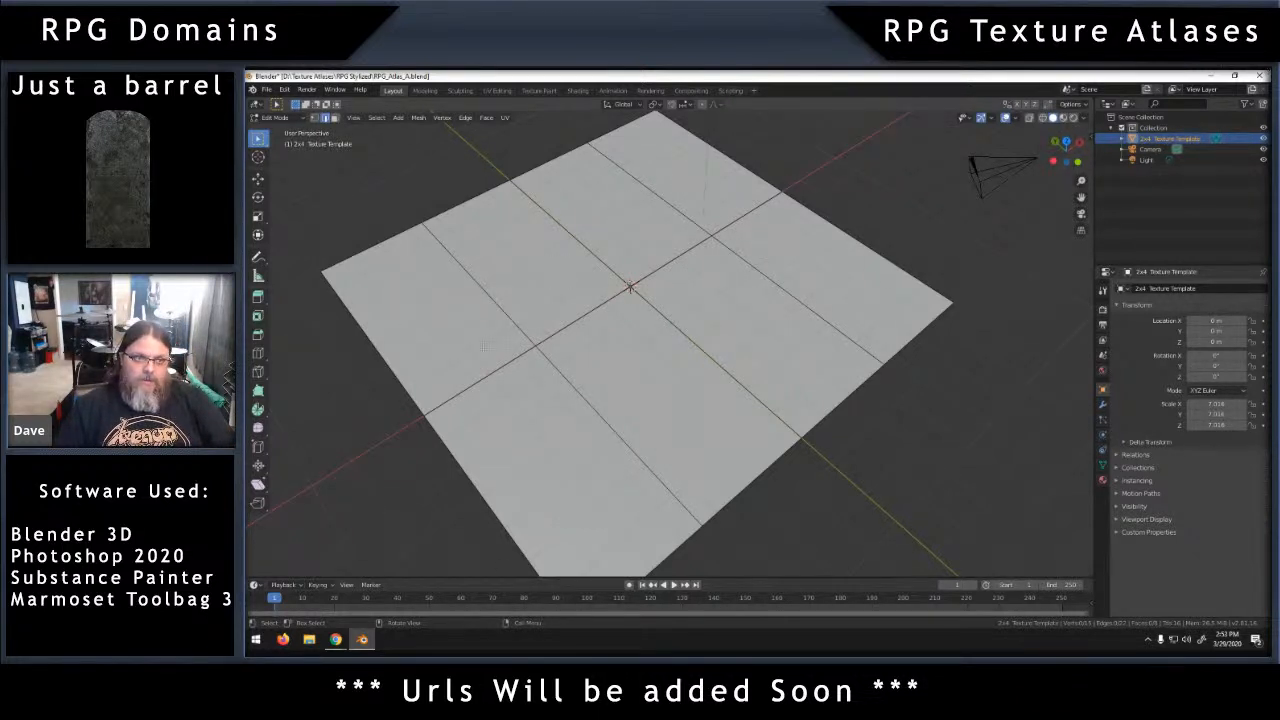
Toggle the viewport overlays and the Grid and Floor guides off and back on to compare the display.
click(1008, 117)
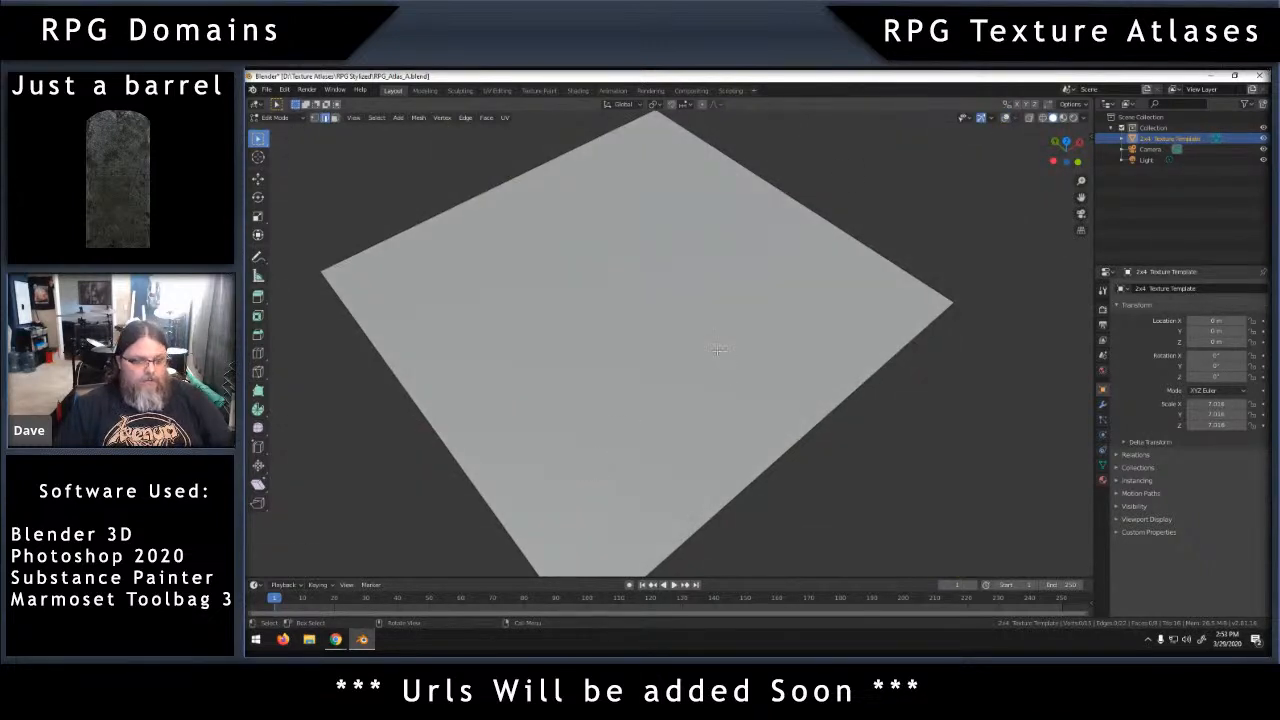
click(1006, 118)
click(1016, 118)
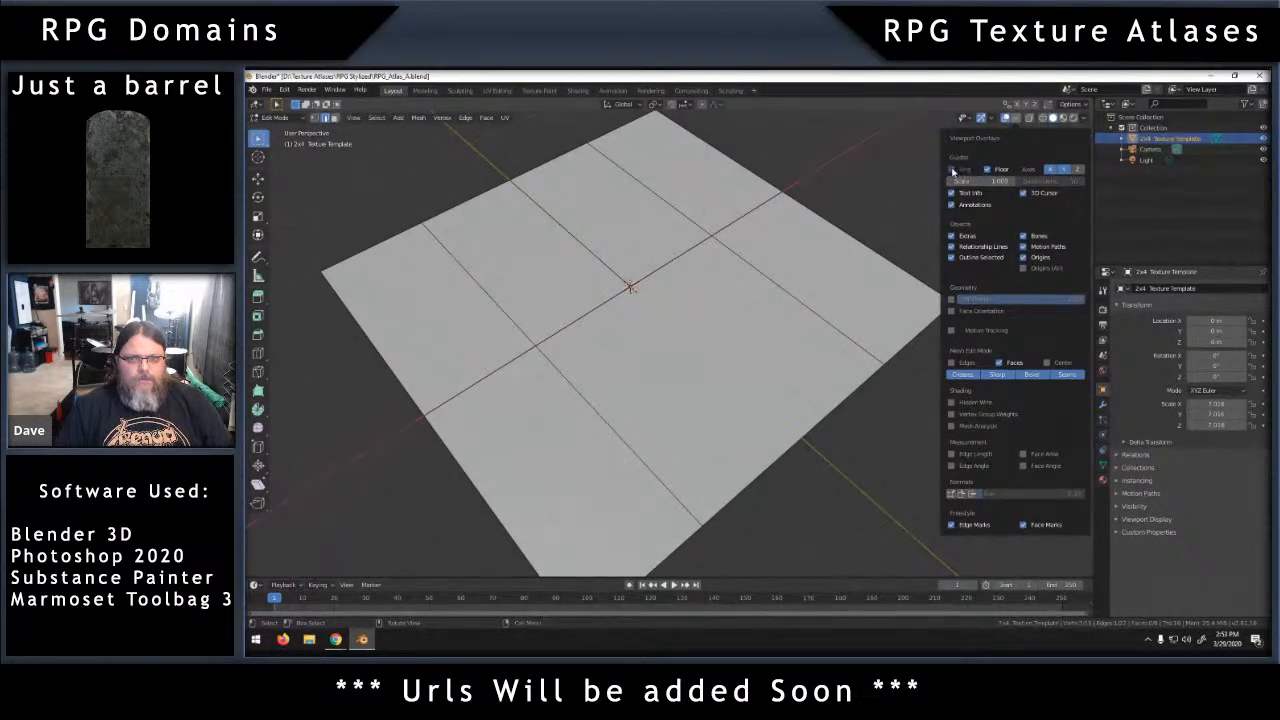
click(987, 170)
click(952, 170)
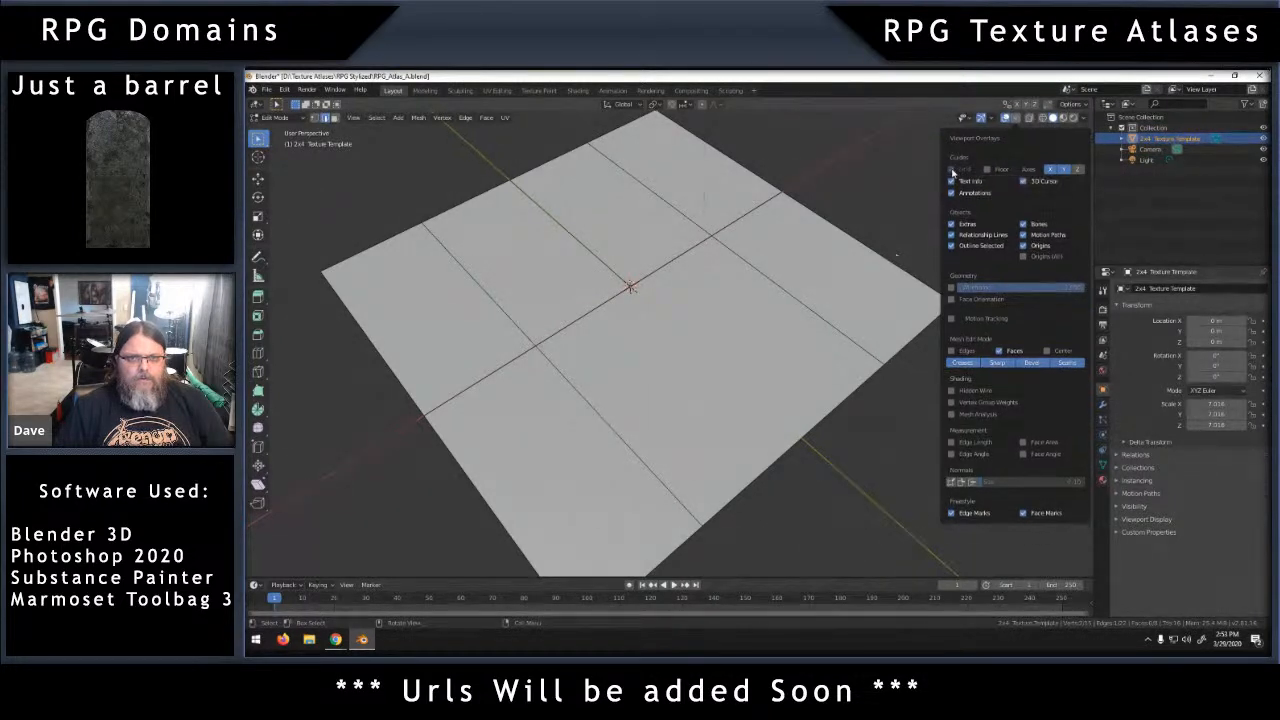
click(952, 170)
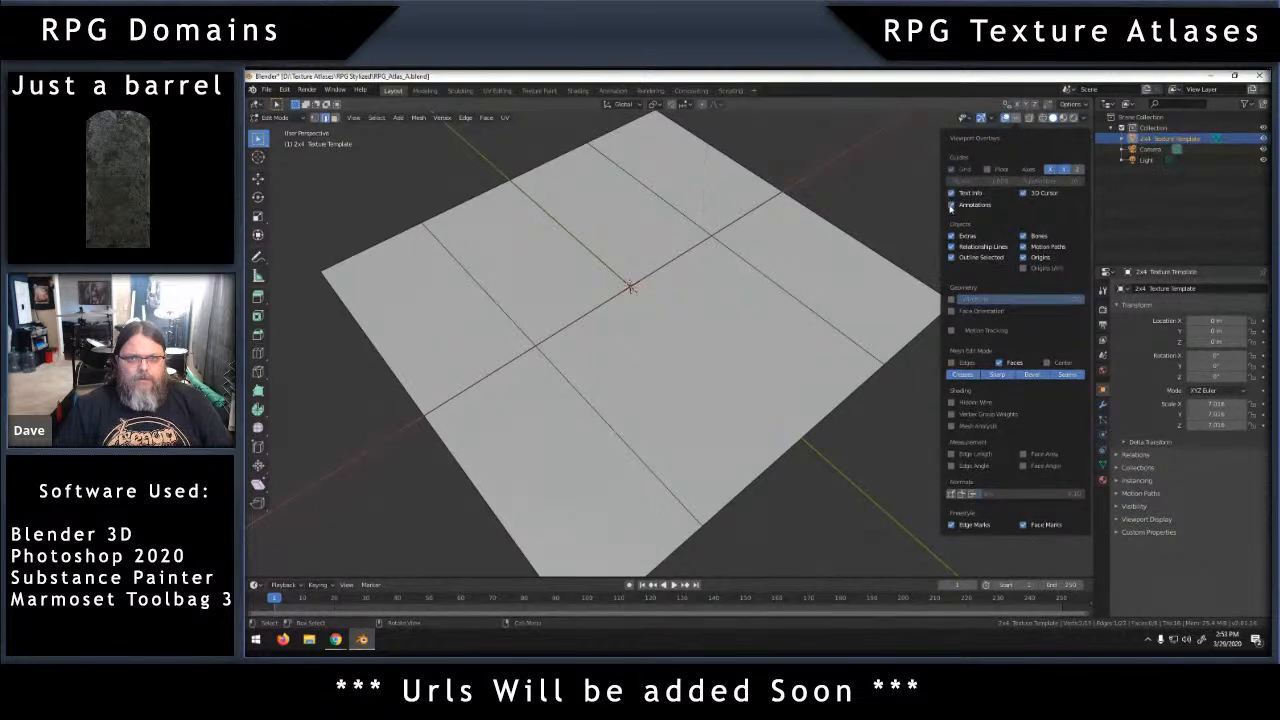
click(987, 170)
click(987, 170)
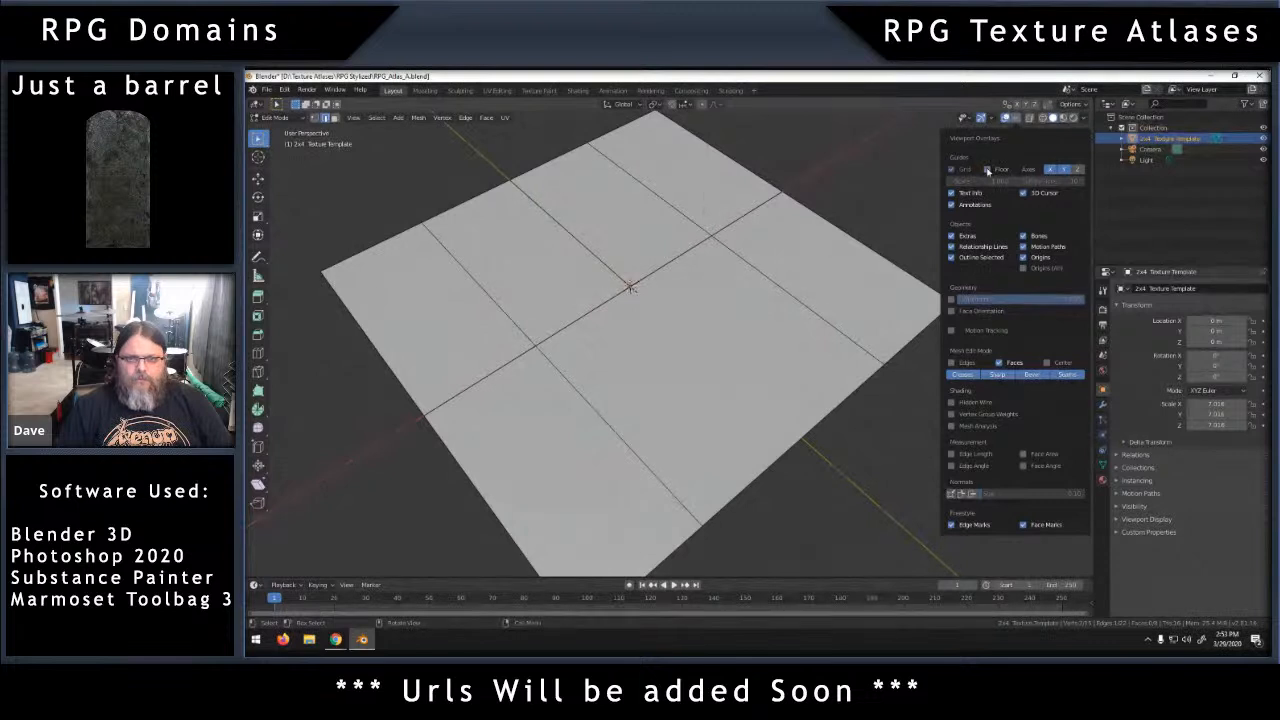
click(987, 170)
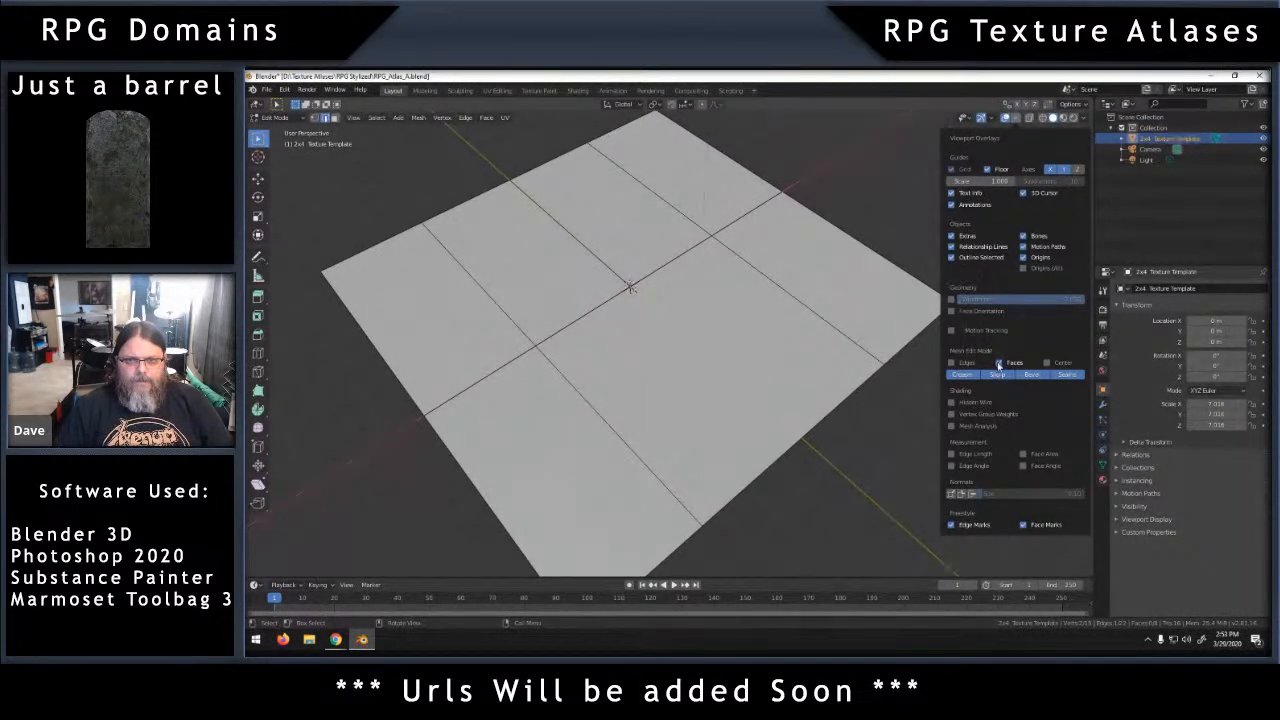
In face selection mode, select the far corner face and add a new material with a Diffuse BSDF surface to the plane.
middle_drag(800, 430, 752, 375)
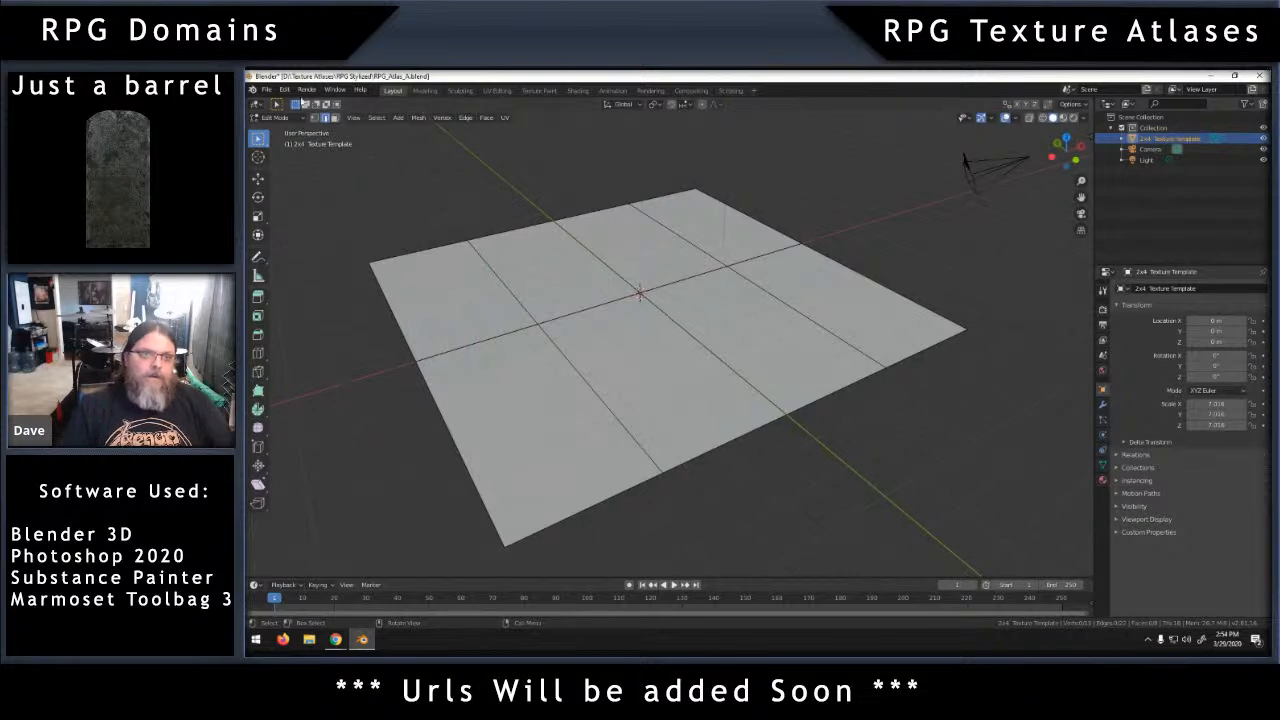
middle_drag(1012, 416, 1018, 434)
click(1103, 481)
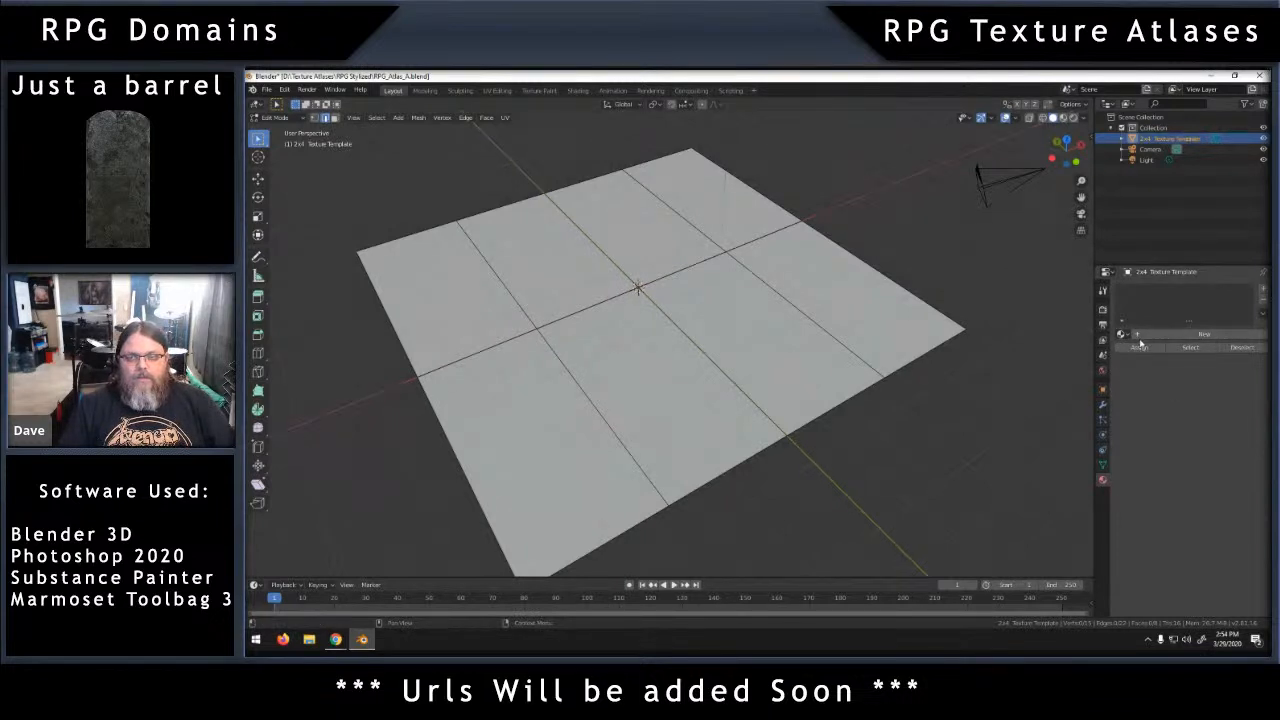
click(334, 117)
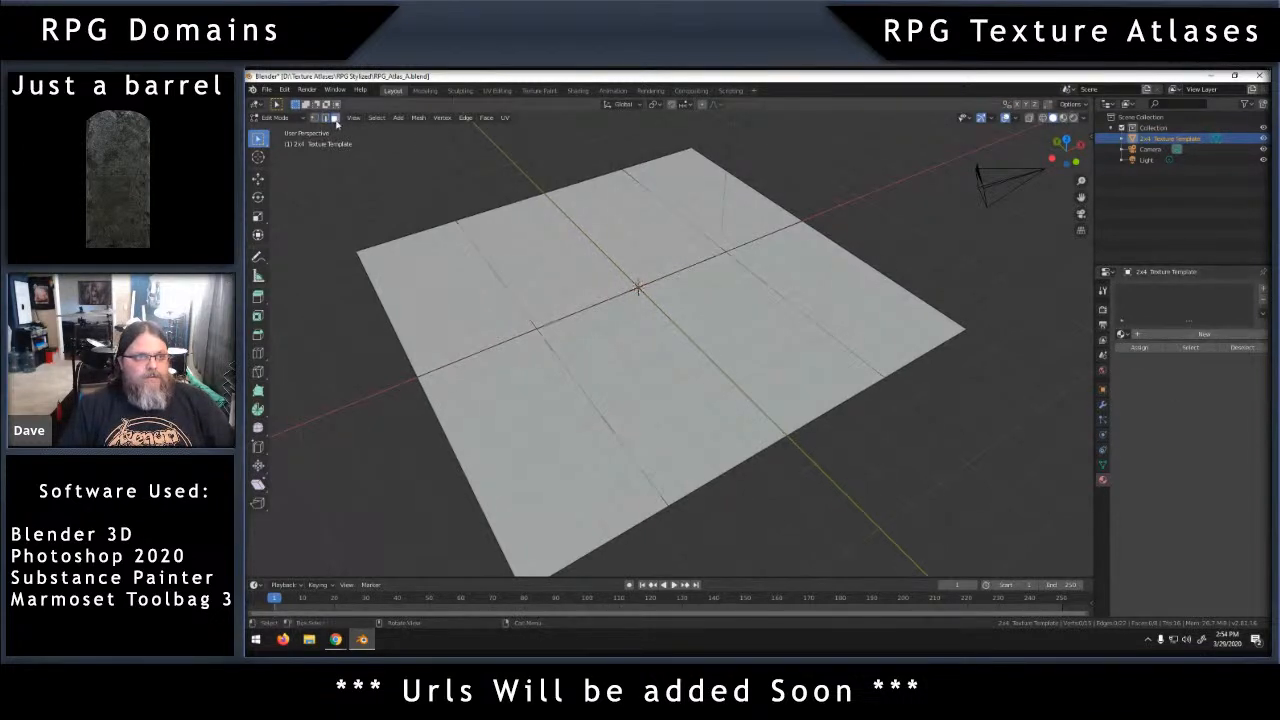
click(705, 195)
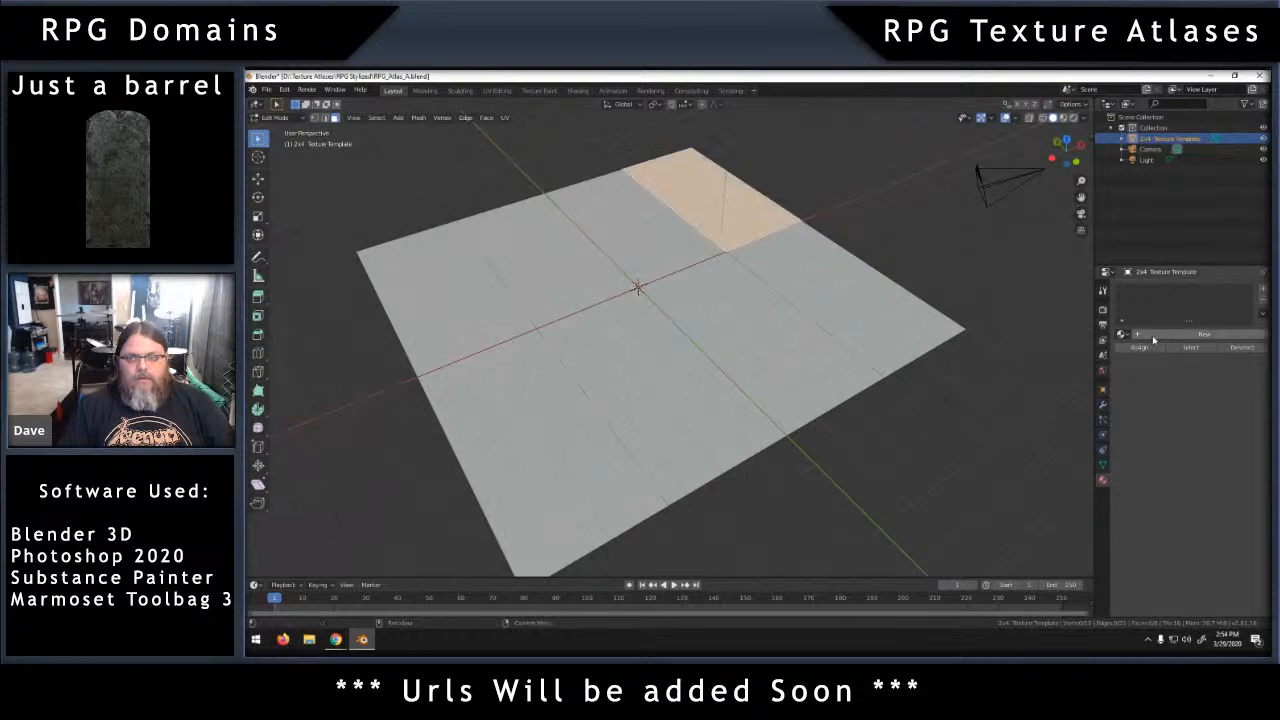
click(1202, 334)
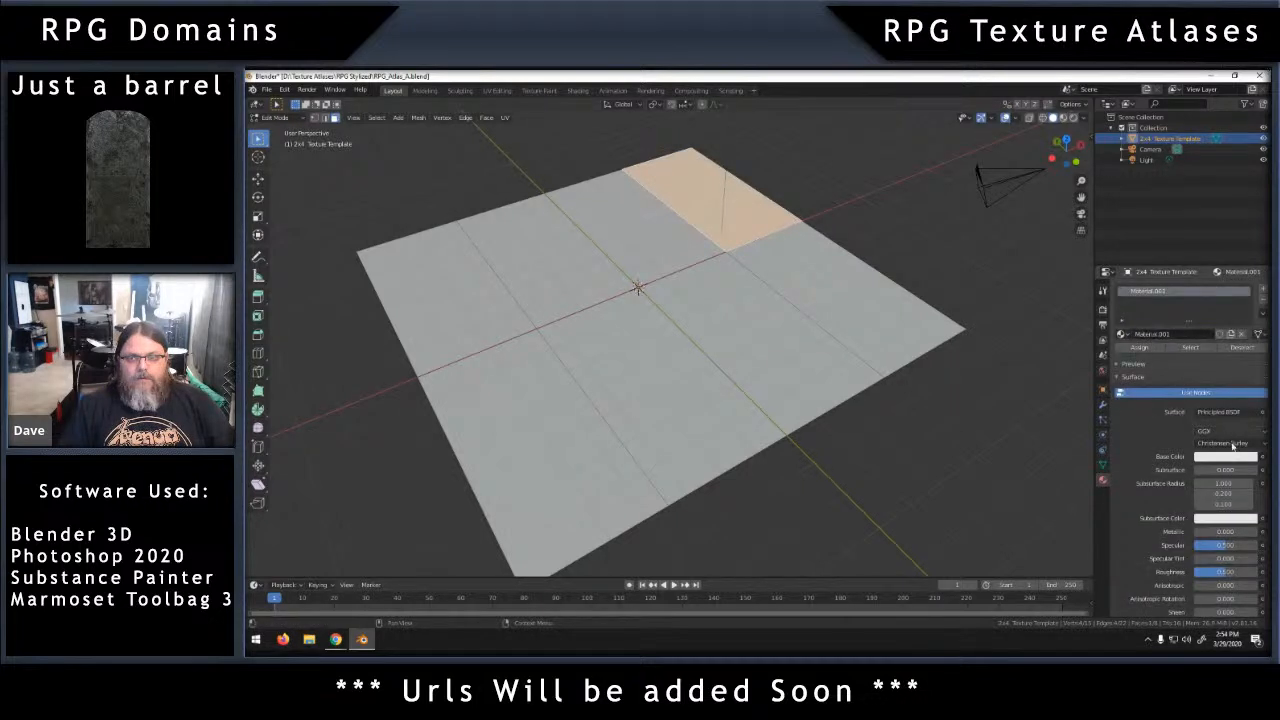
click(1214, 412)
click(1143, 190)
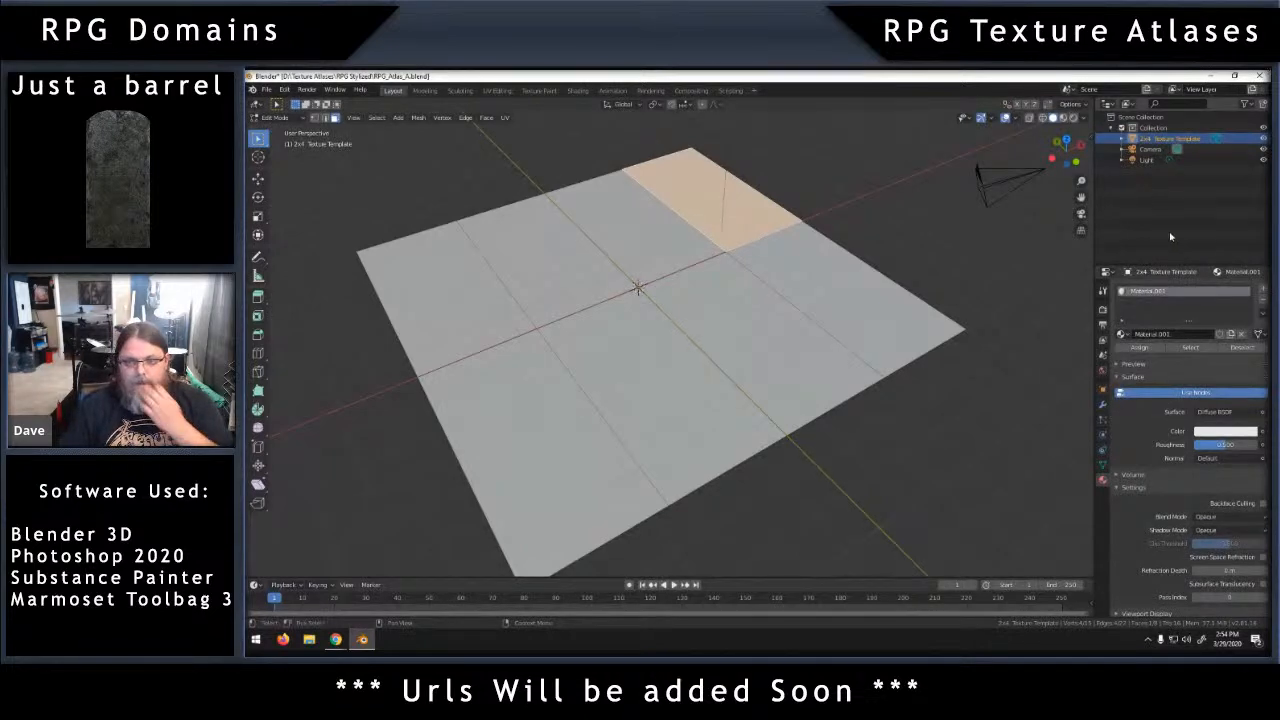
Switch to Firefox and consult the basic colour hex codes in the RGB color table.
click(283, 639)
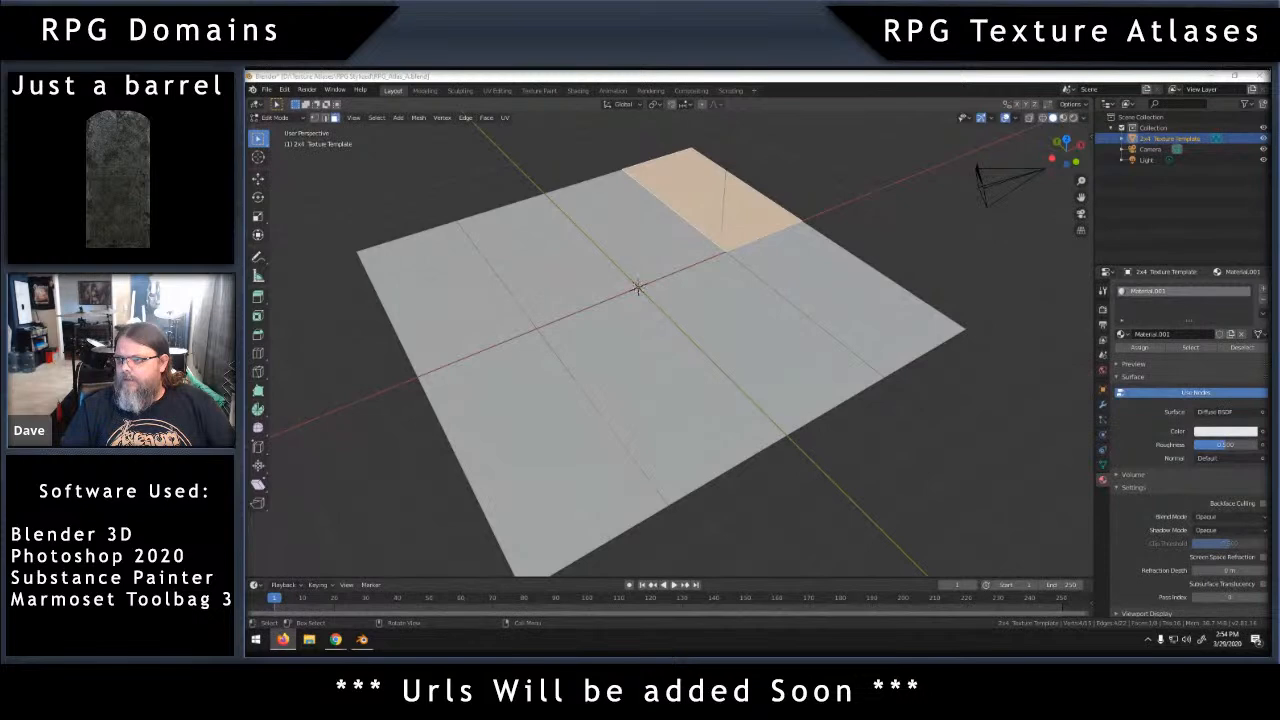
drag(1279, 80, 1099, 103)
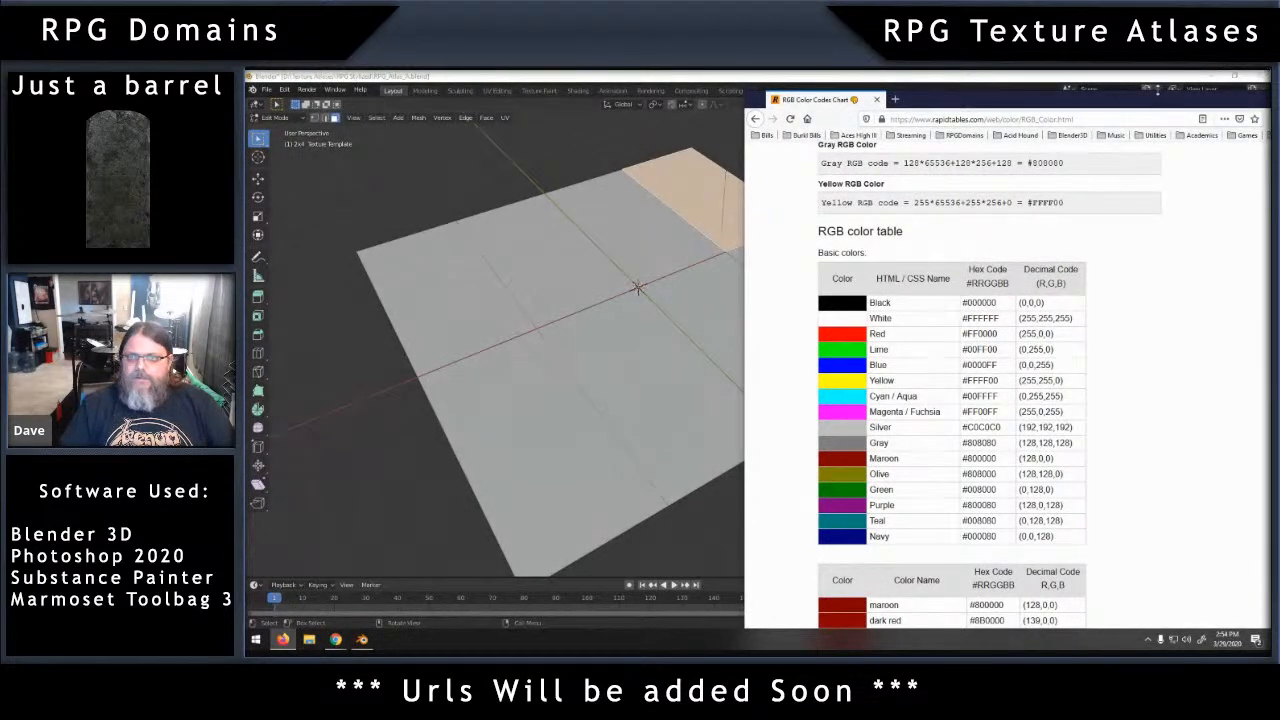
drag(1149, 104, 1279, 100)
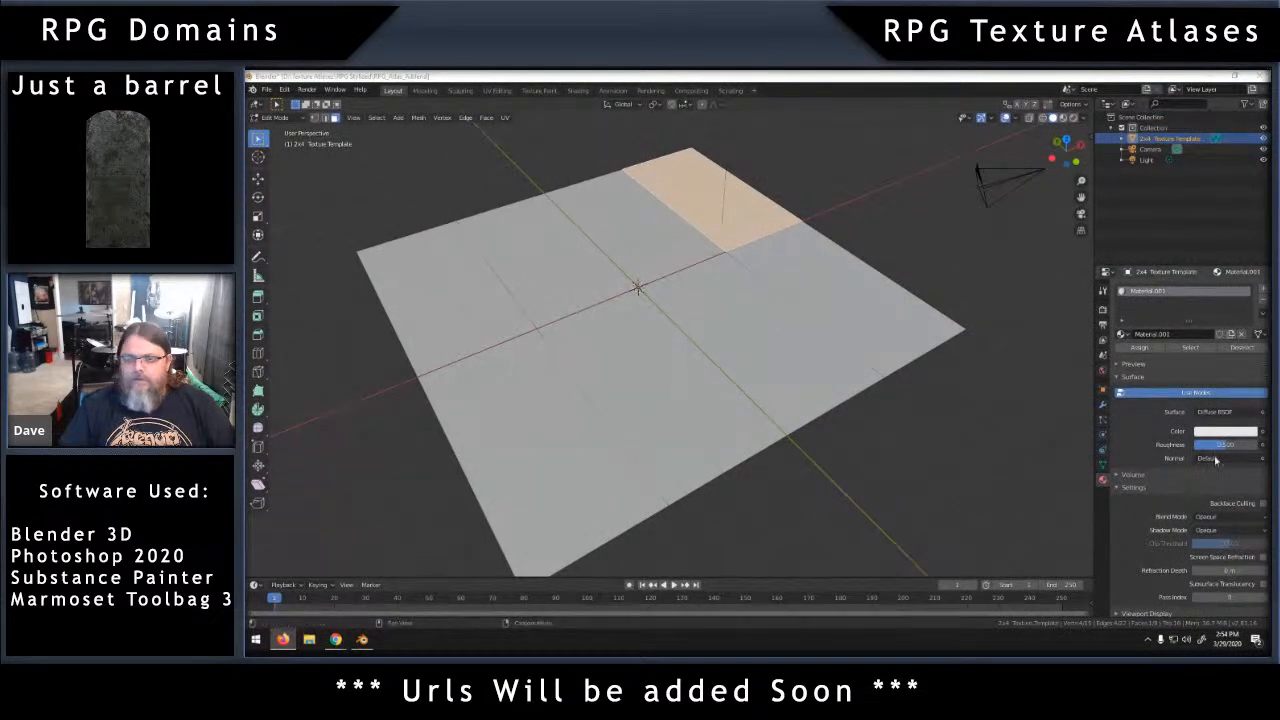
Set the new diffuse material's colour to hex FF0000 in Blender.
click(1221, 432)
click(1224, 432)
click(1230, 367)
click(1201, 384)
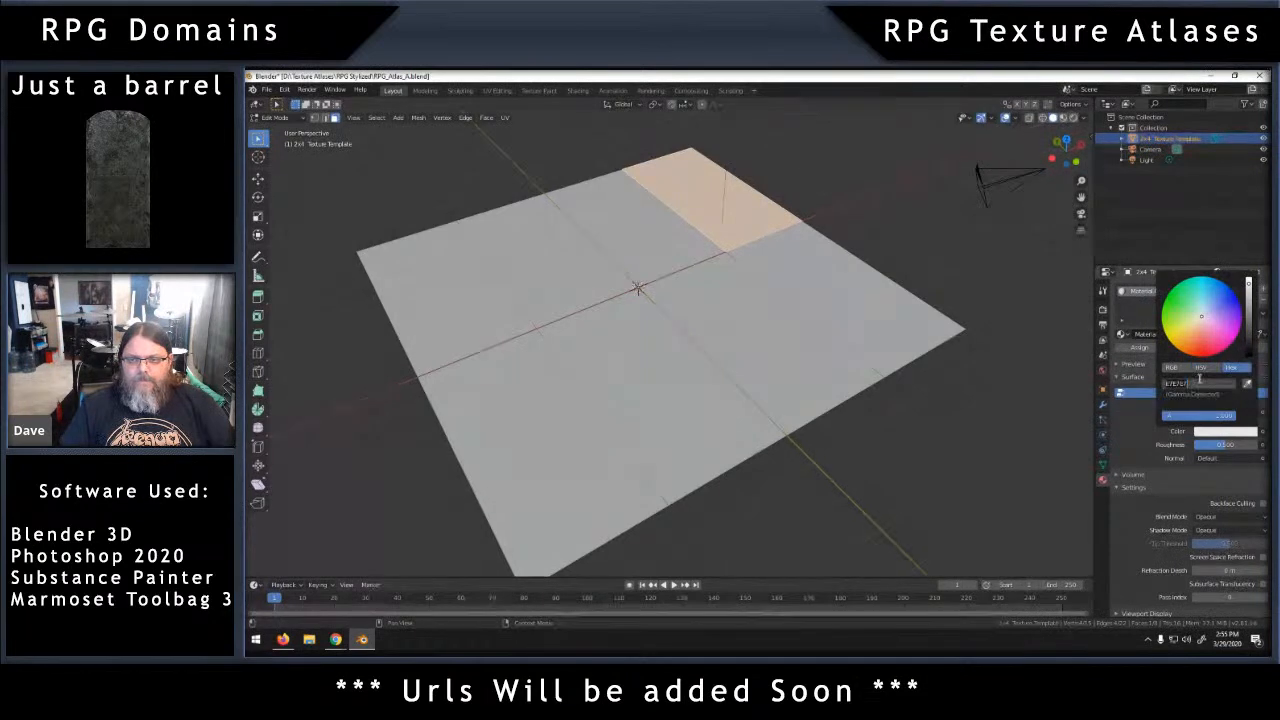
text(ff0000)
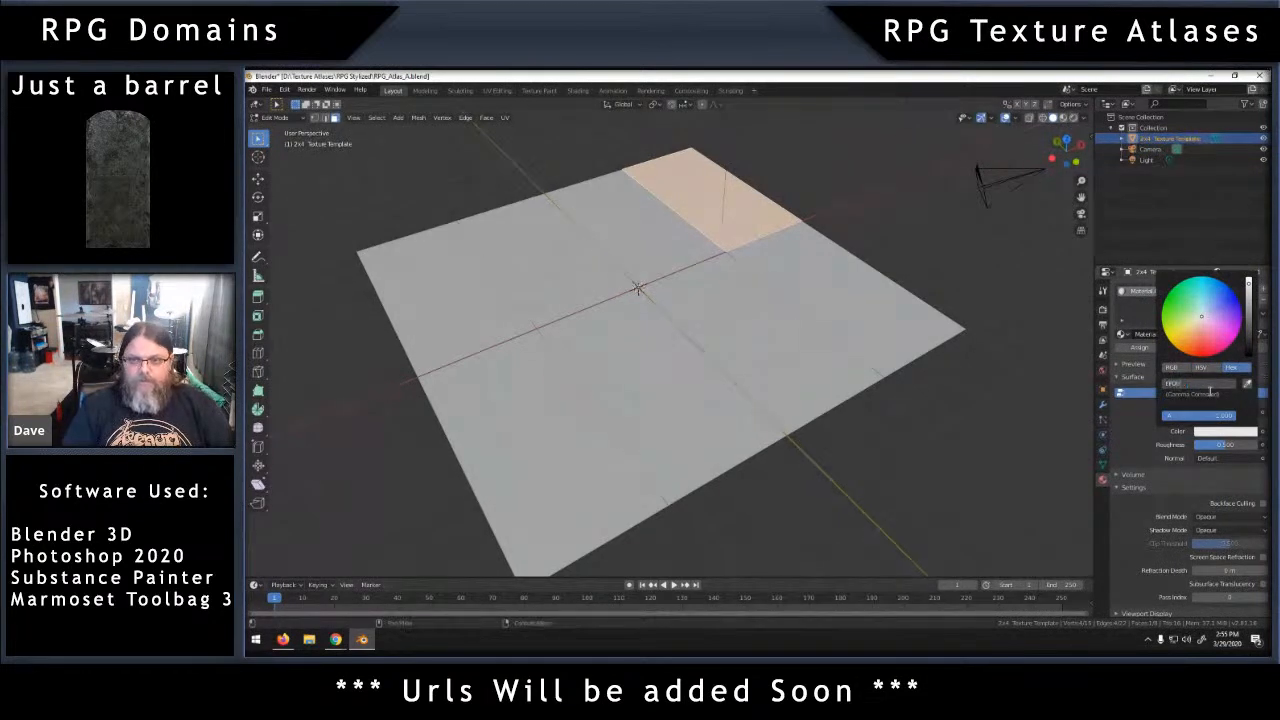
key(Return)
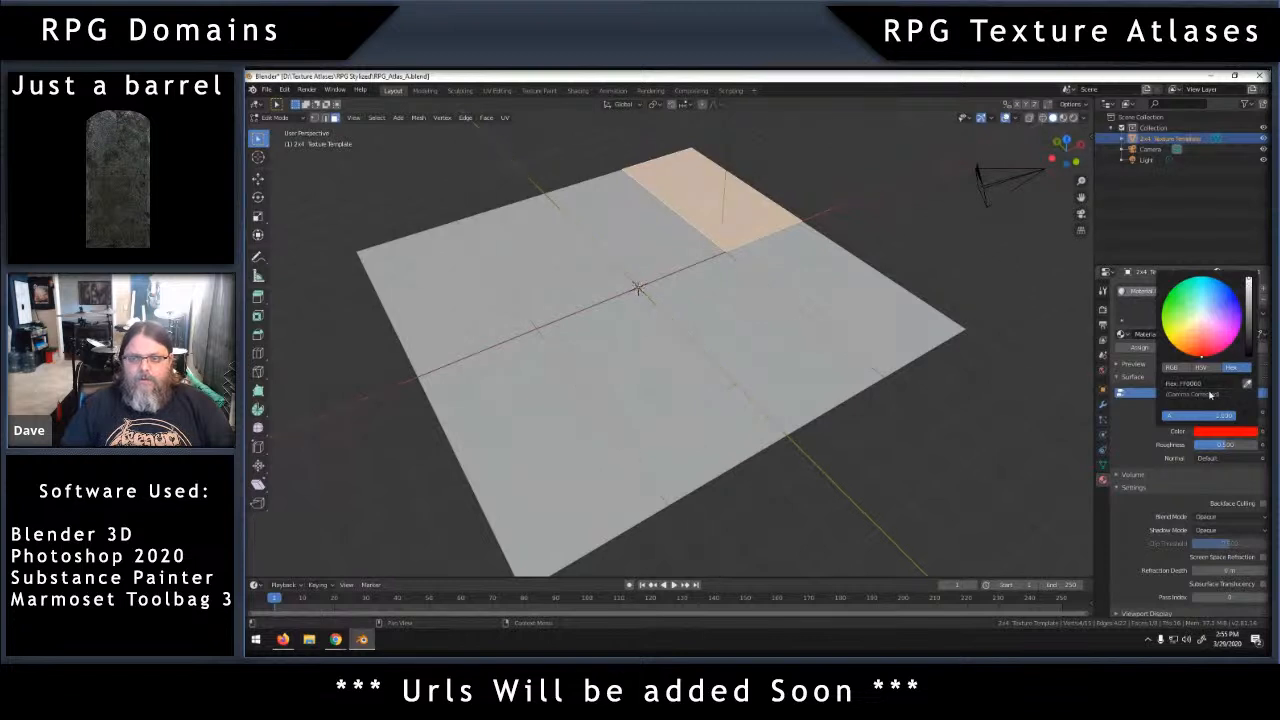
Switch the viewport to material preview shading and select only the face adjoining the far corner face in the back row.
key(z)
click(624, 347)
key(alt+a)
click(661, 233)
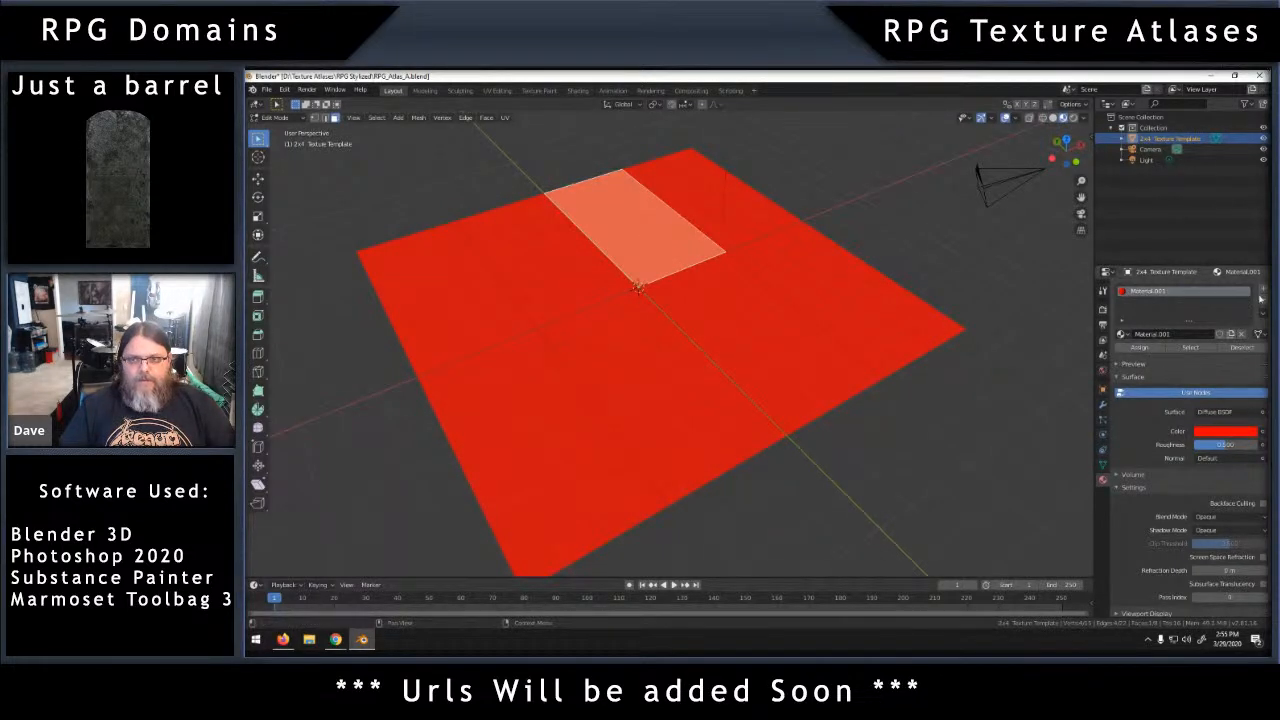
Rename the plane's first material as Red.
double_click(1157, 291)
text(Red)
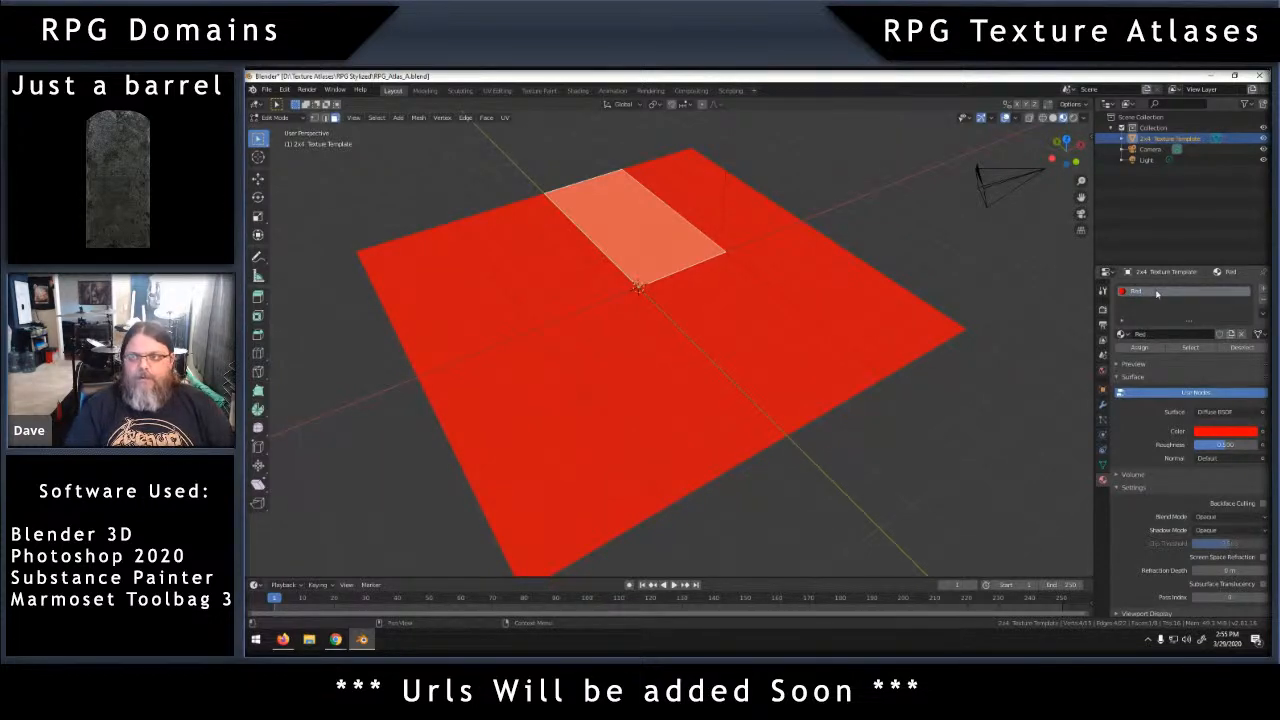
key(Return)
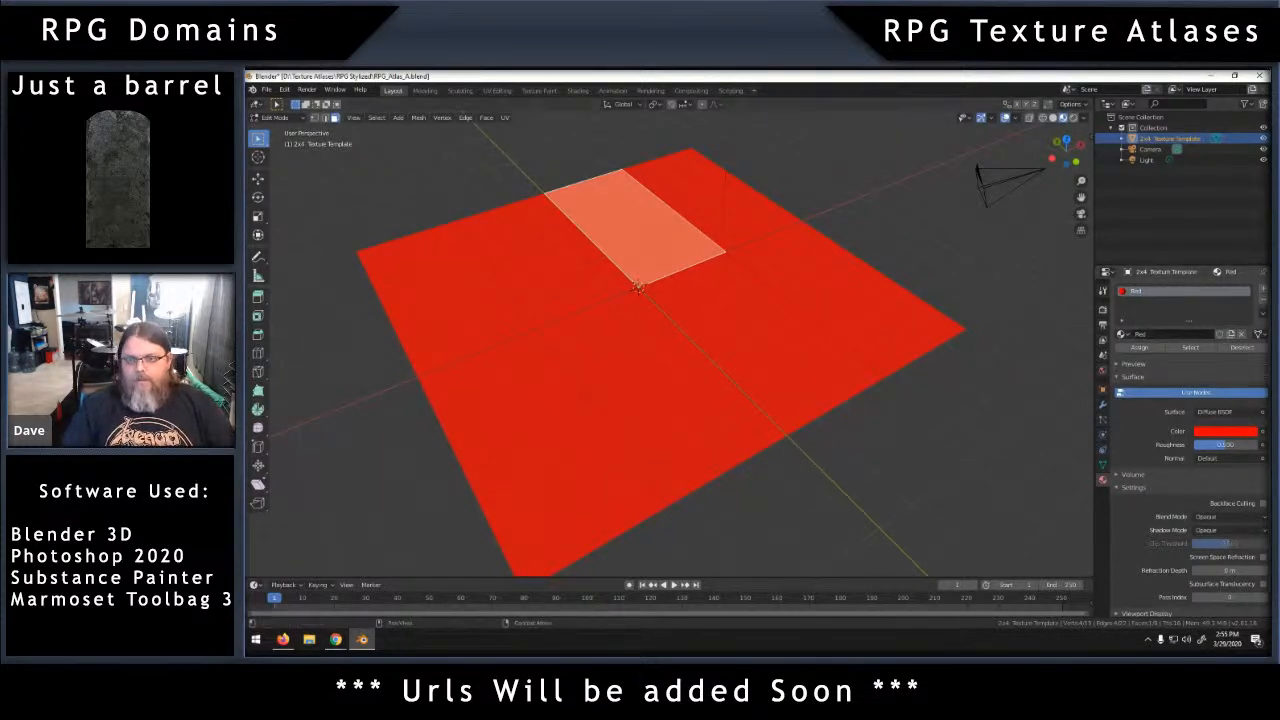
Add a second material slot with a new material and name it Lime.
click(1263, 290)
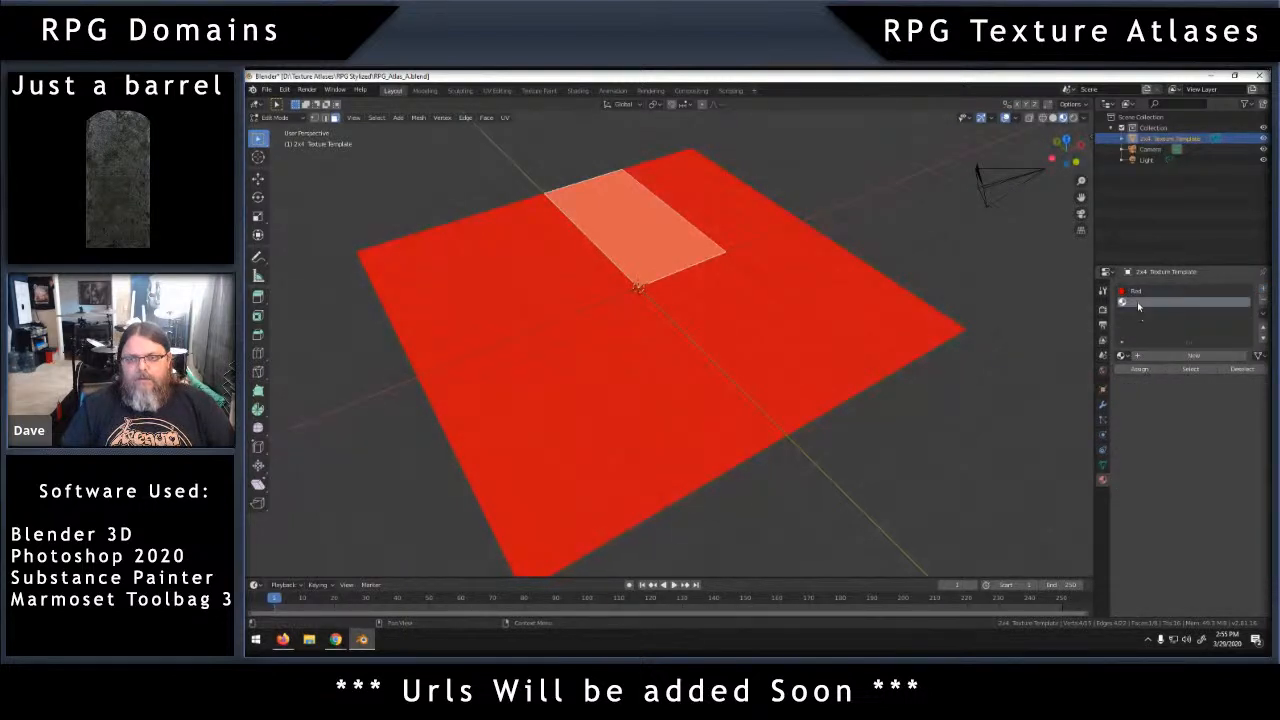
click(1155, 358)
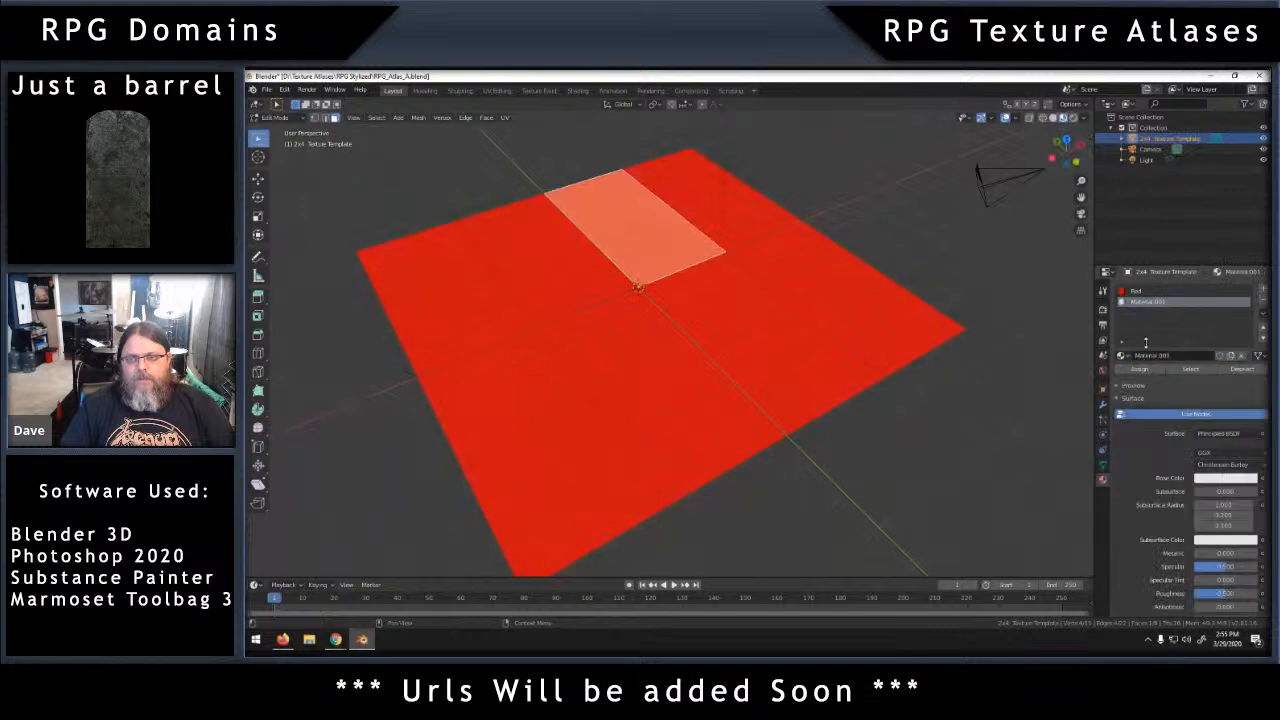
double_click(1150, 302)
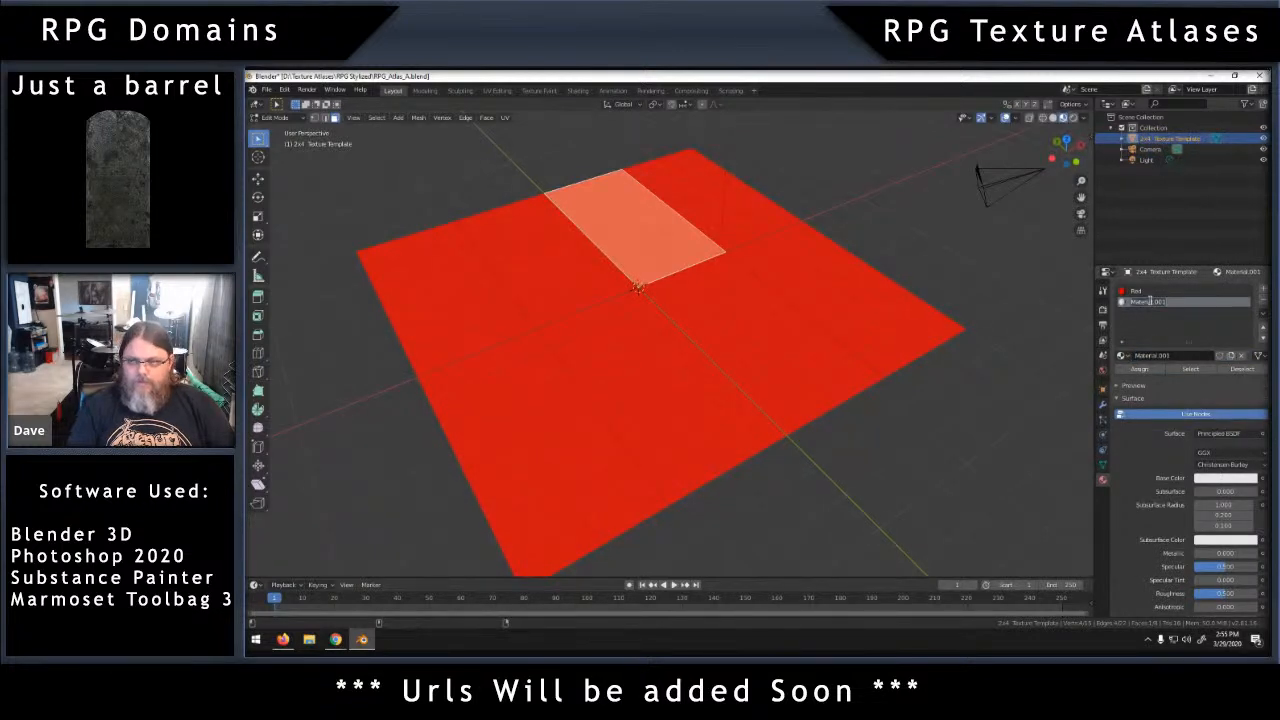
text(Blue)
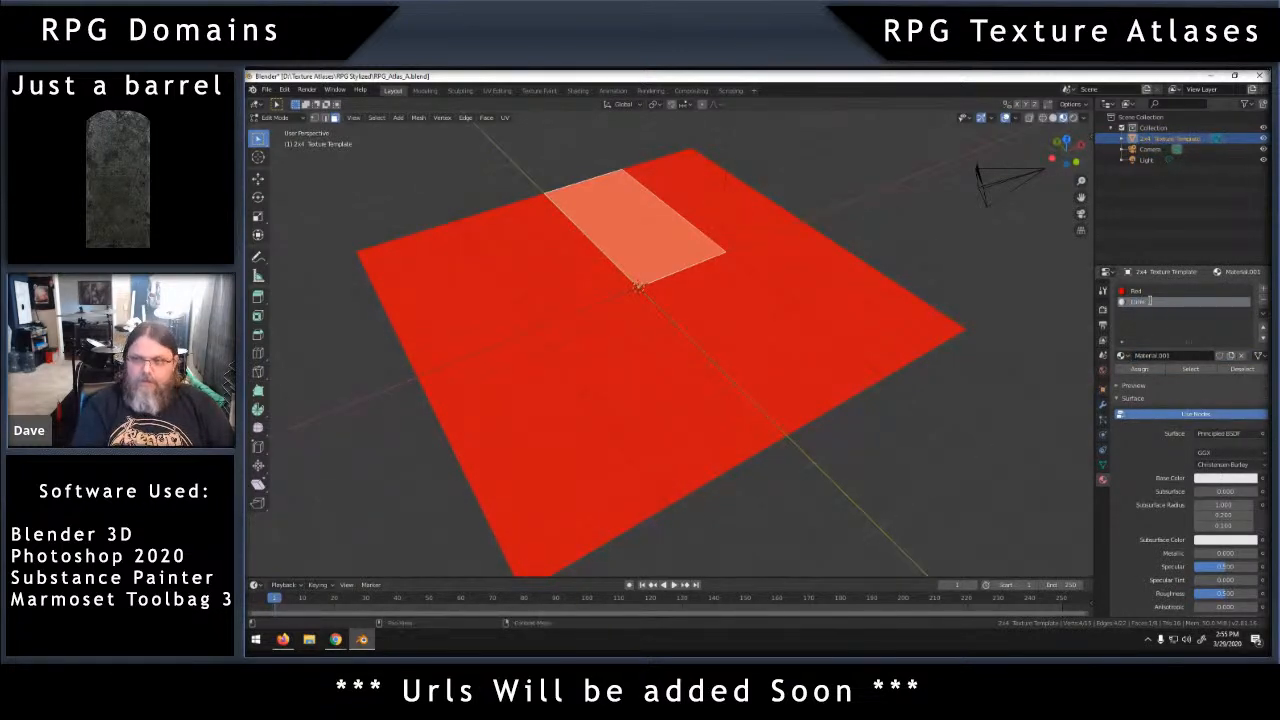
key(Return)
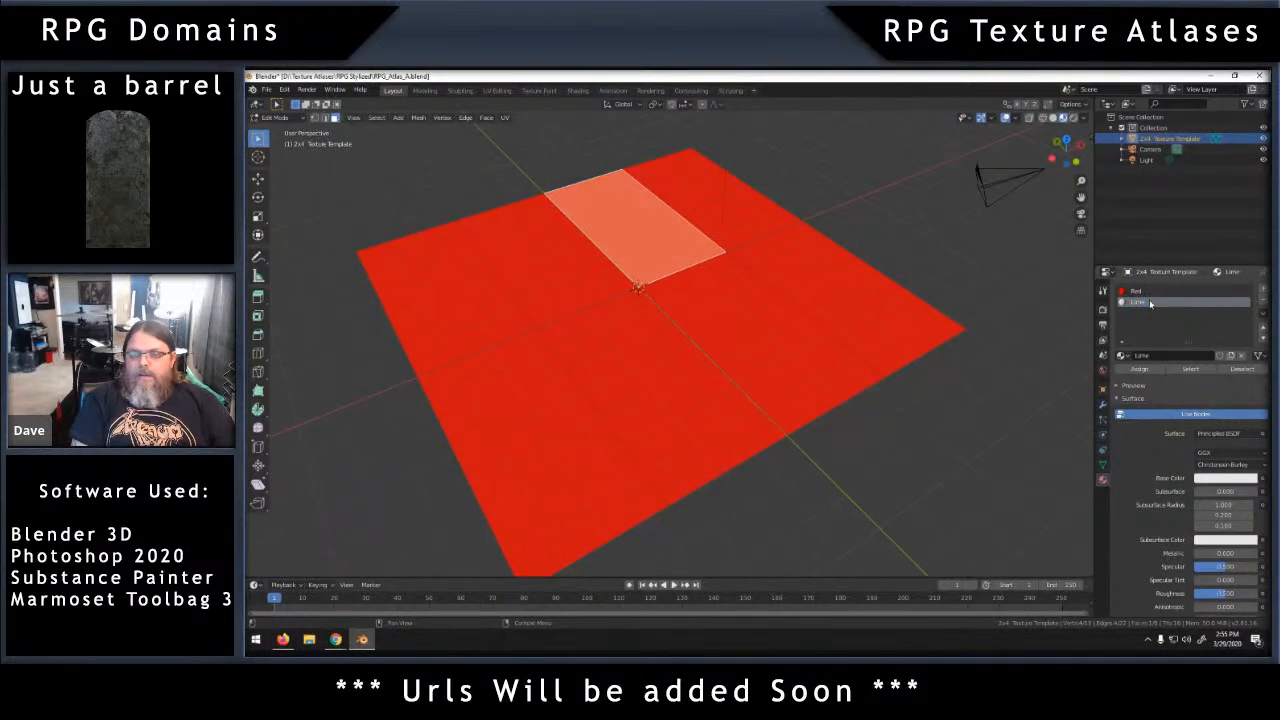
Give the Lime material a Diffuse BSDF surface with hex colour 00FF00 and assign it to the selected face.
click(1236, 436)
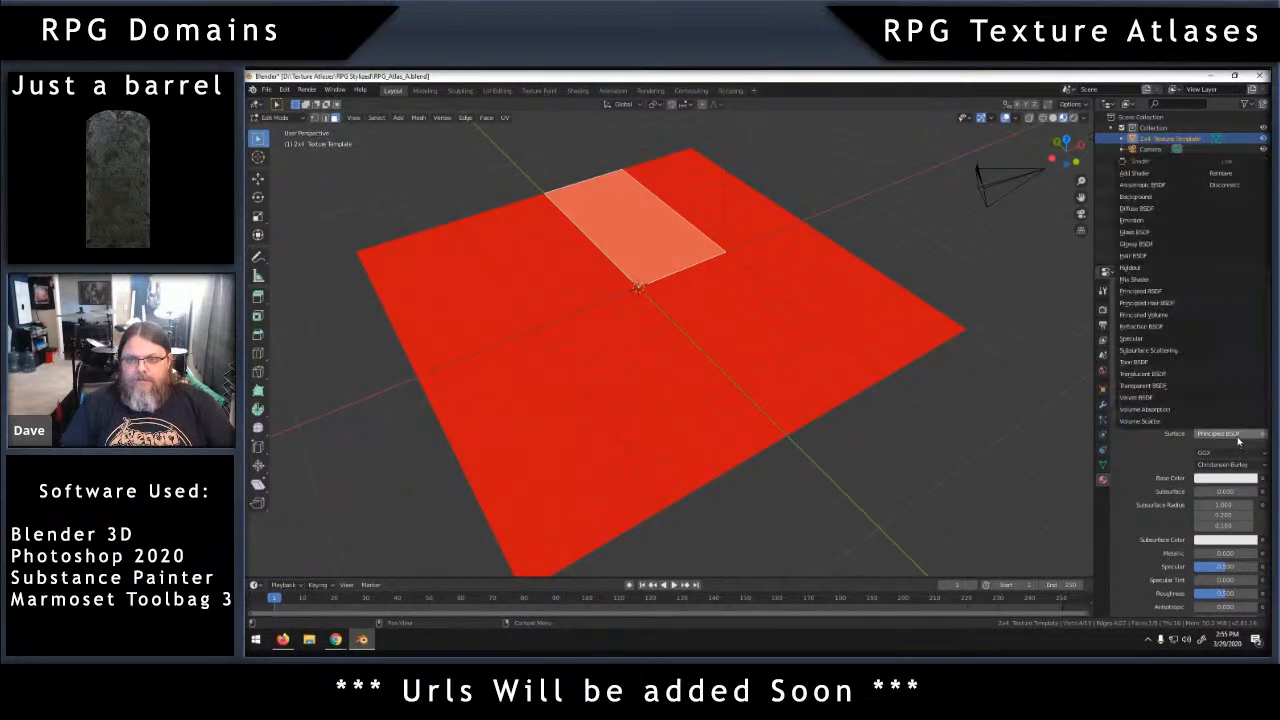
click(1153, 209)
click(1230, 455)
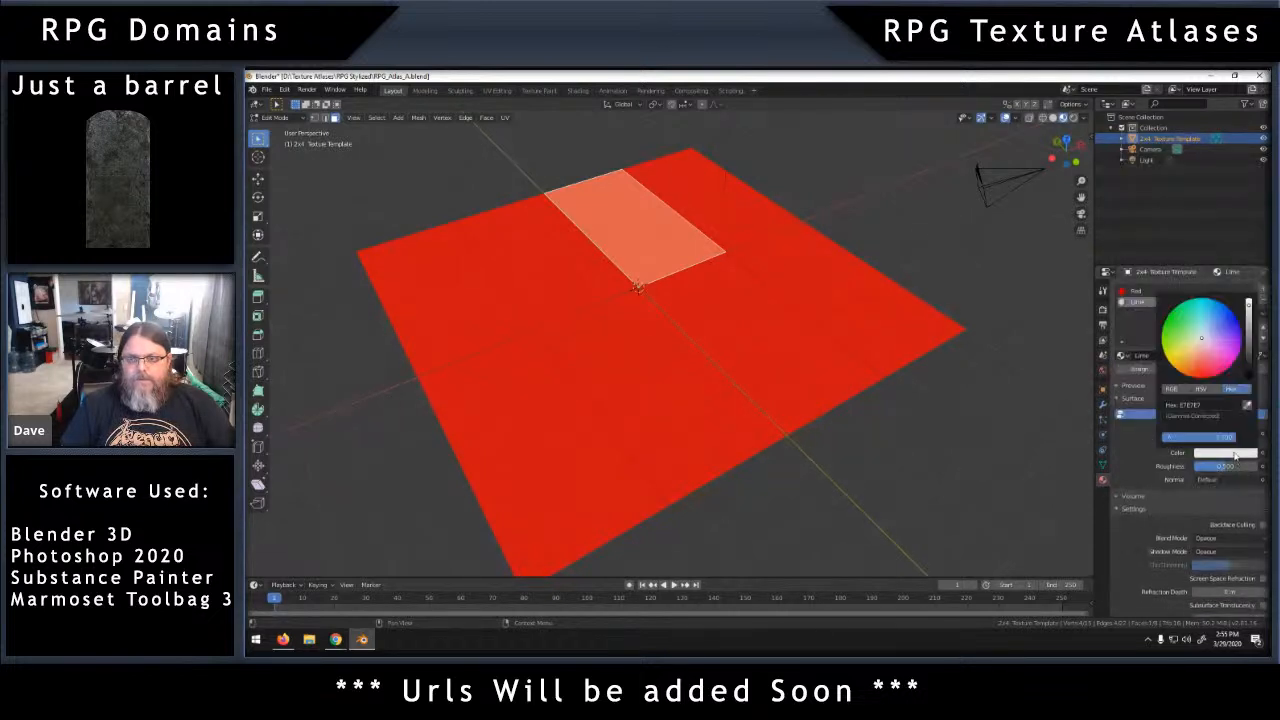
click(1230, 405)
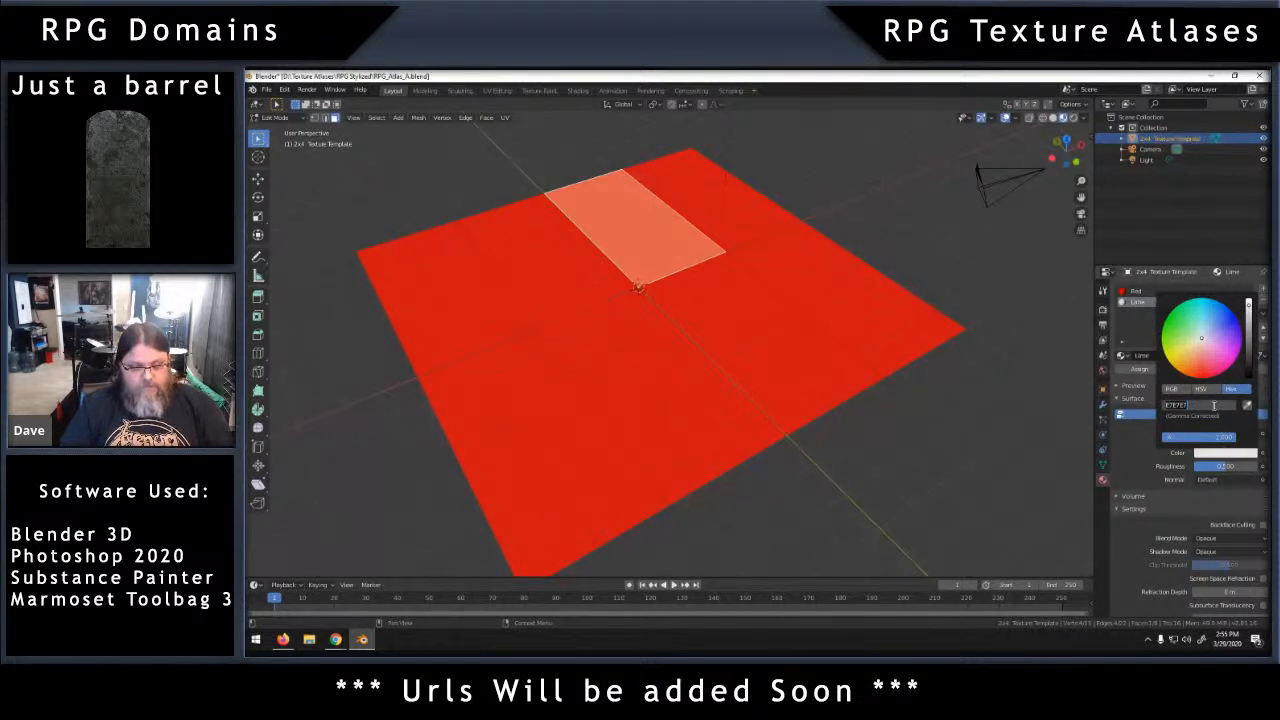
text(00FF00)
key(Return)
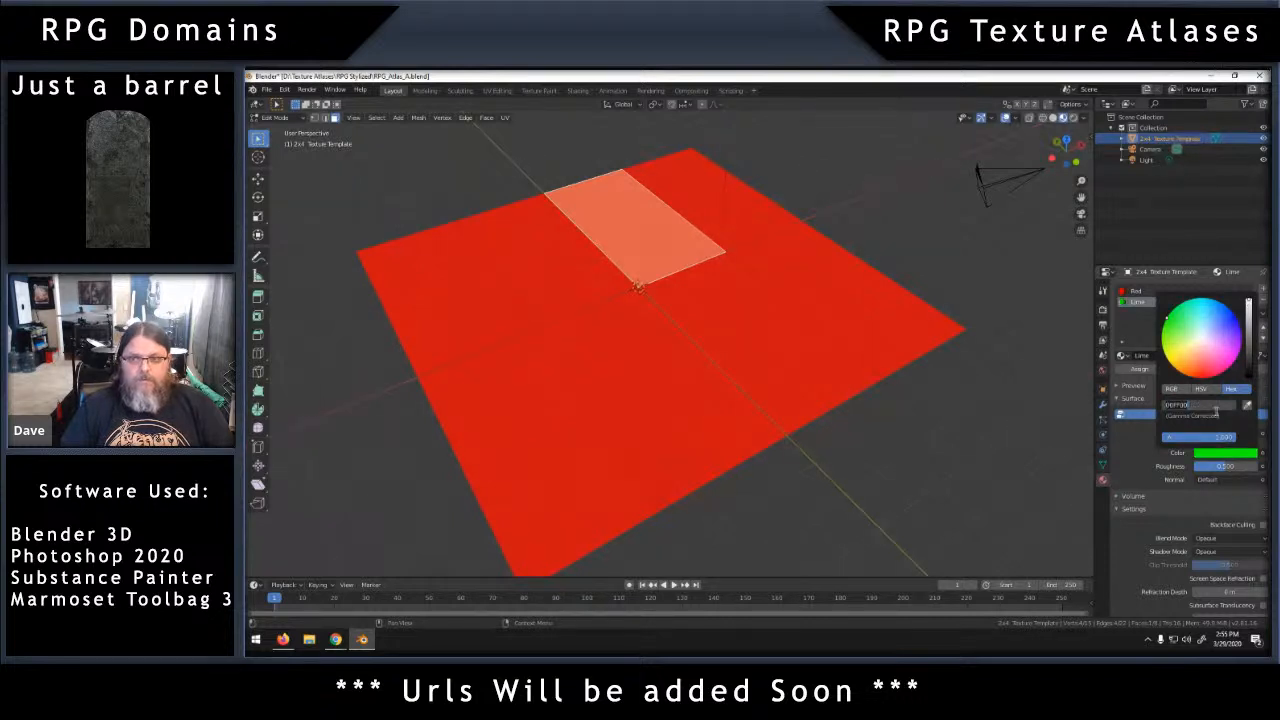
click(1140, 369)
Select the third face of the back row and add a new material named Blue in a third slot.
click(597, 265)
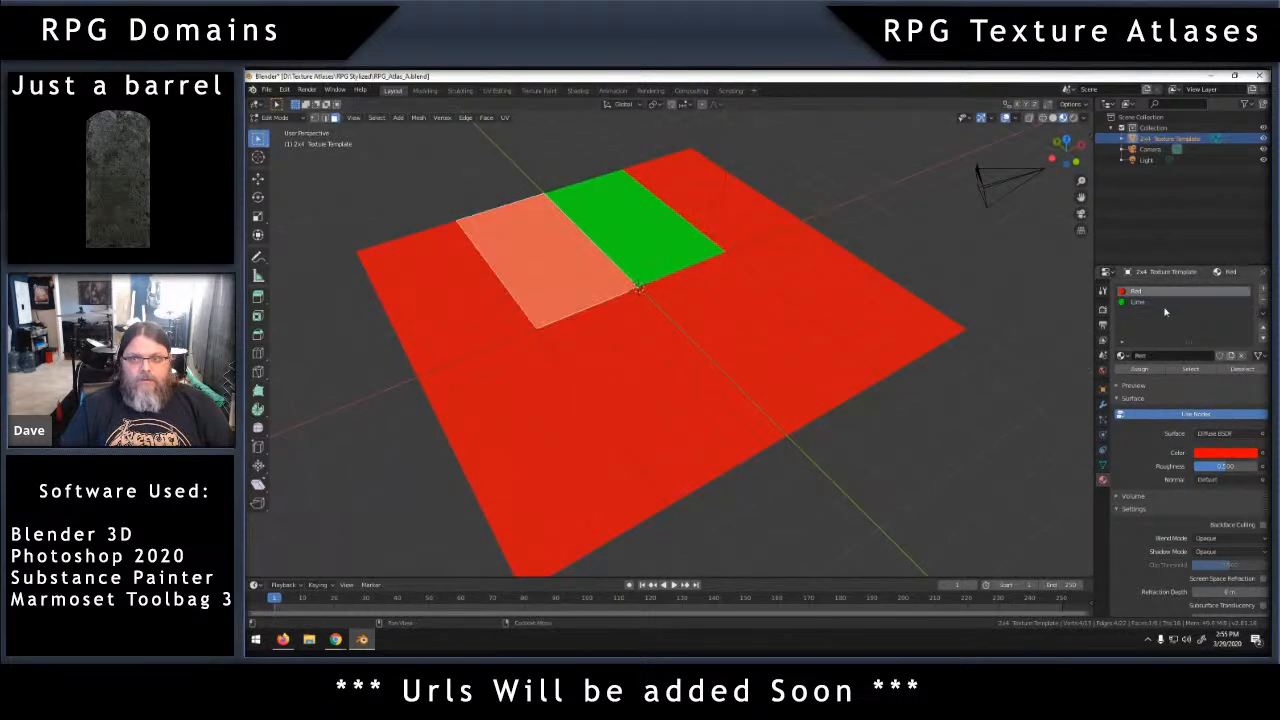
click(1264, 289)
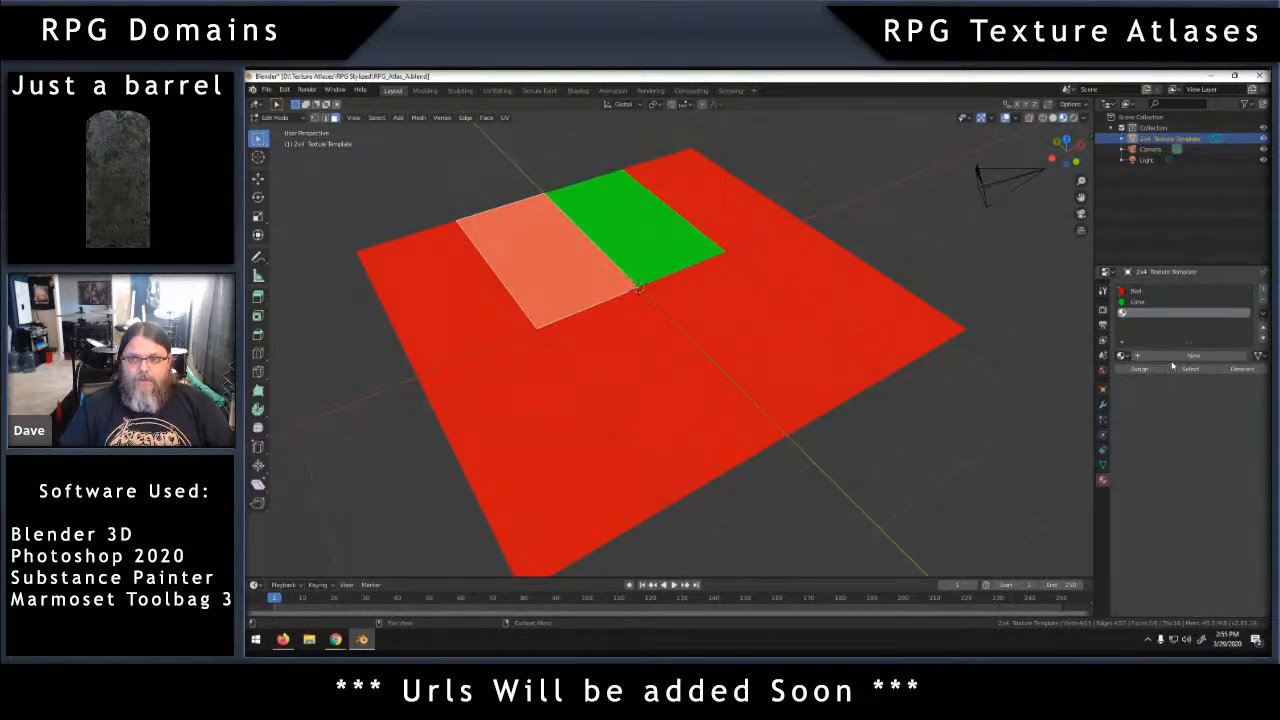
click(1188, 358)
double_click(1147, 314)
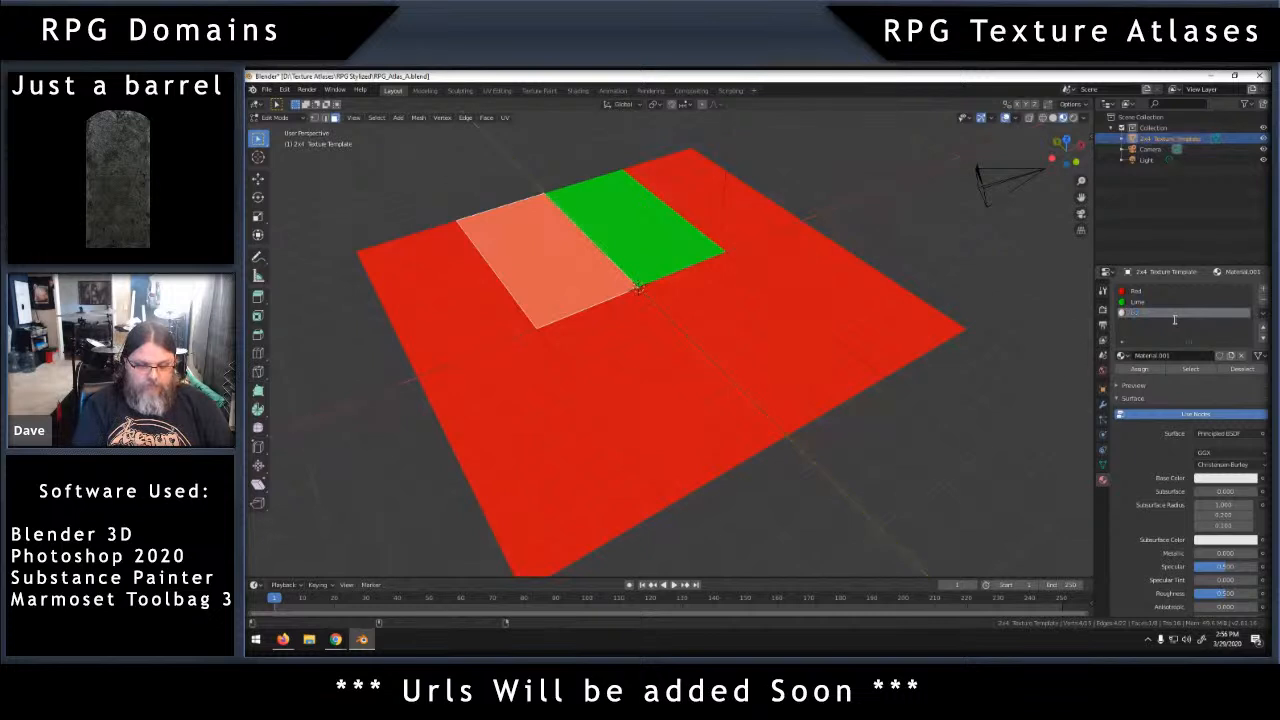
key(Return)
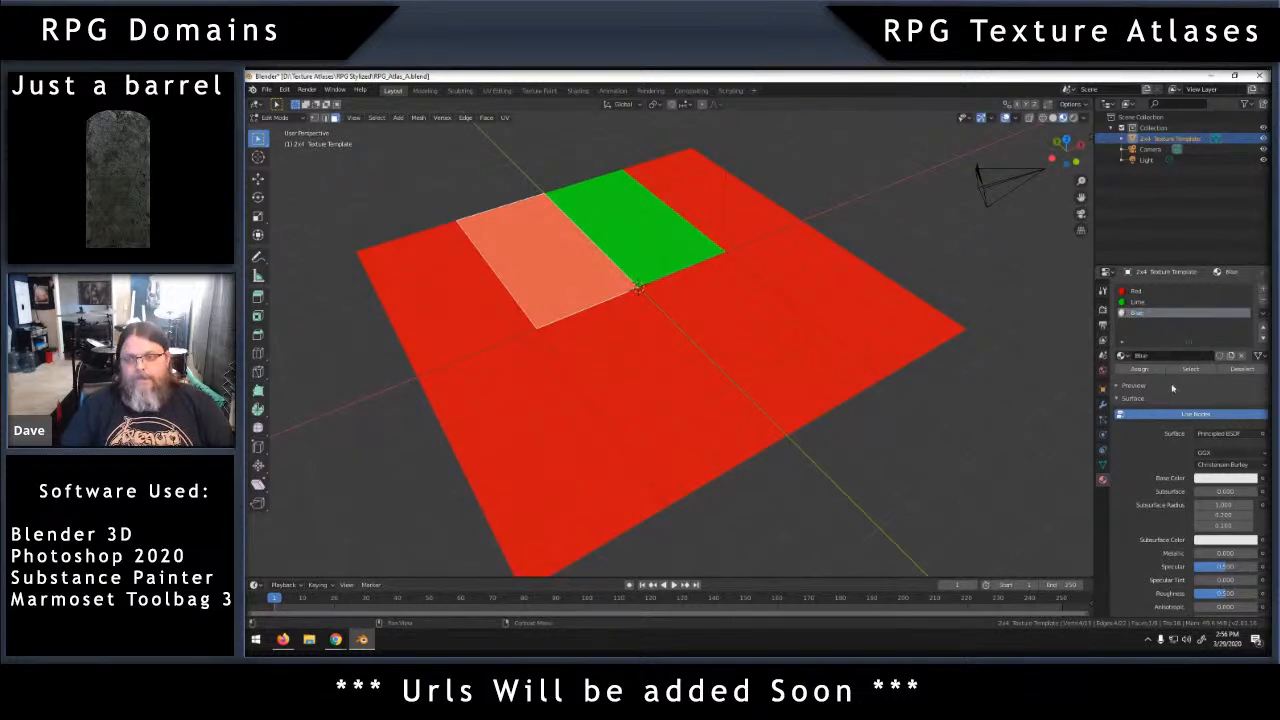
Give the Blue material a Diffuse BSDF surface with hex colour 0000FF and assign it to the selected face.
click(1217, 436)
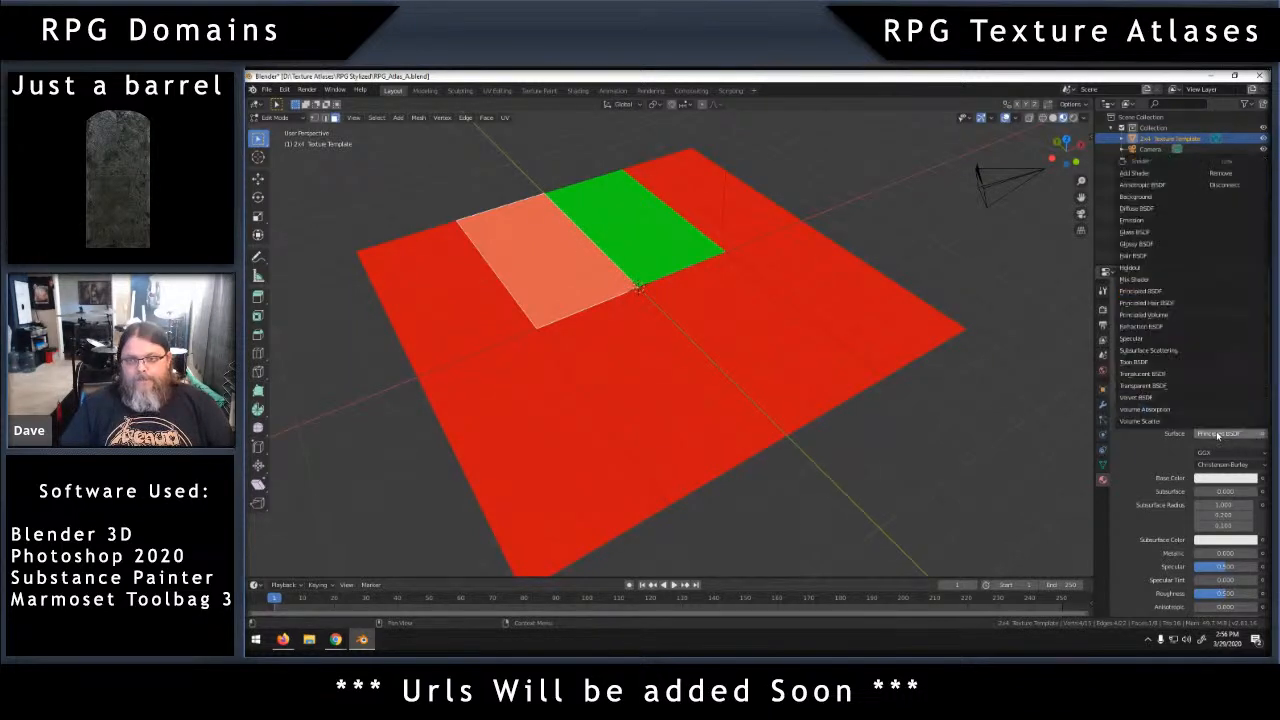
click(1150, 212)
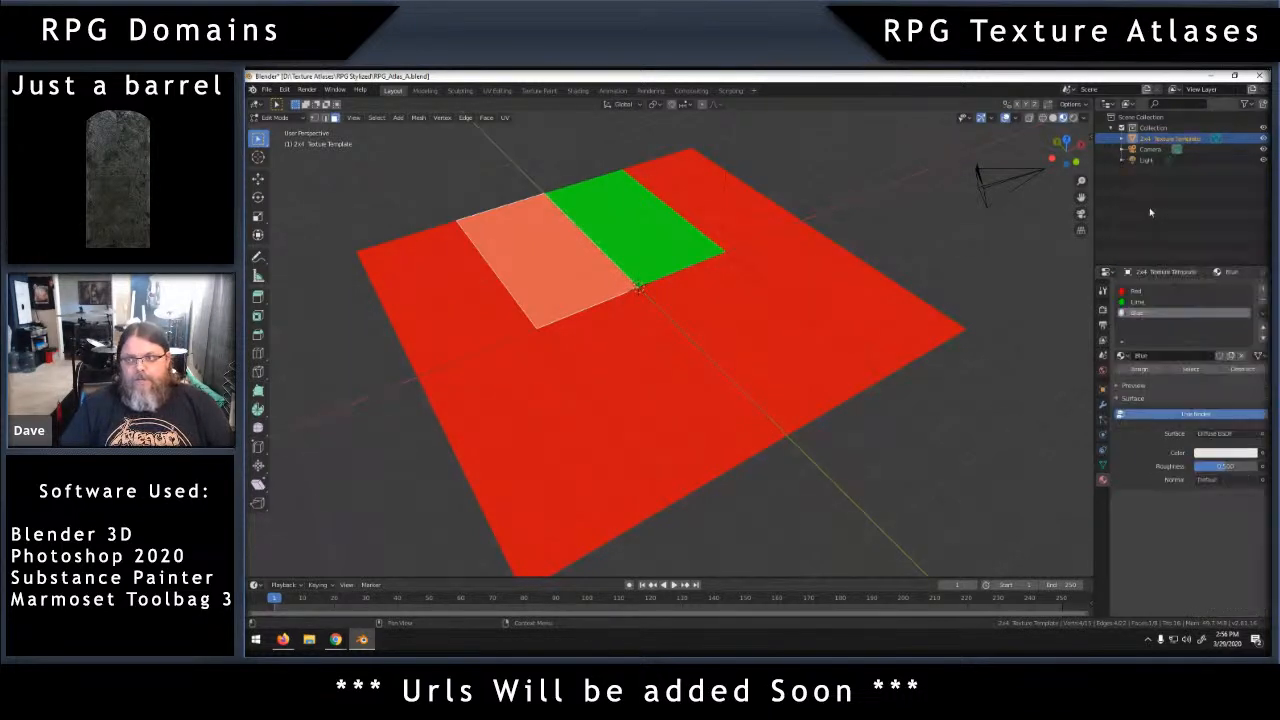
click(1217, 453)
click(1217, 404)
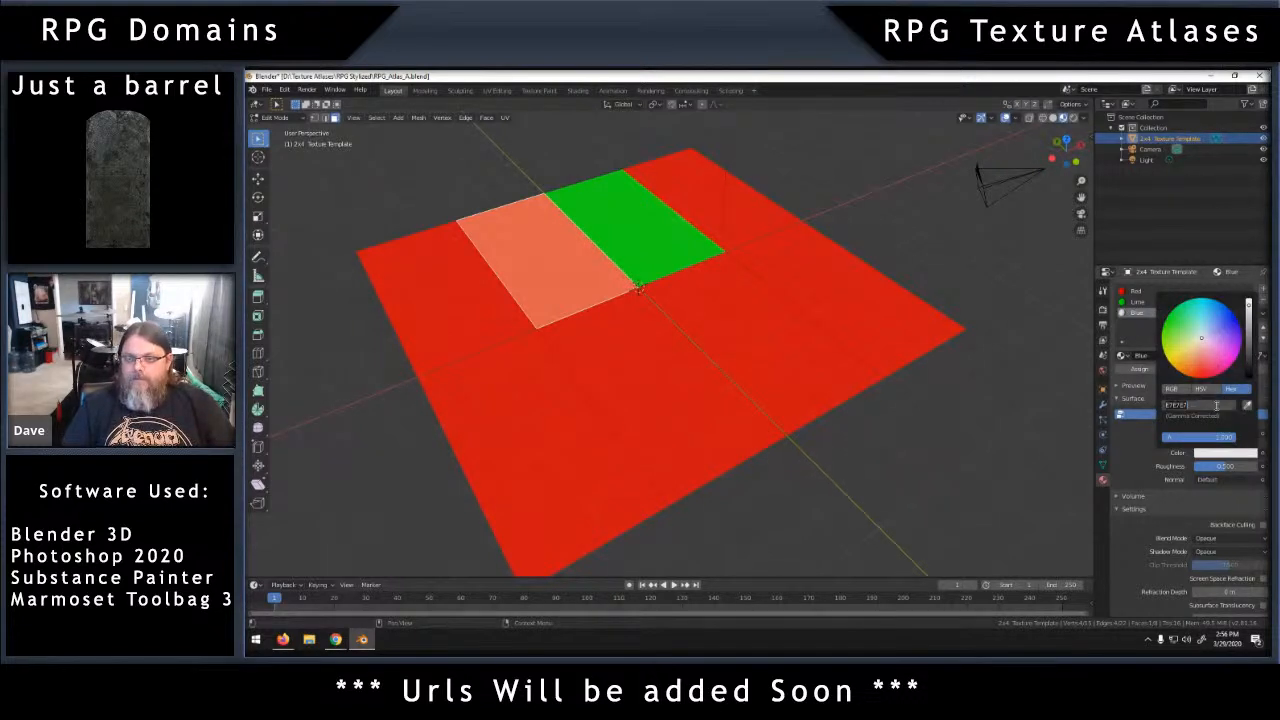
text(0000FF)
key(Return)
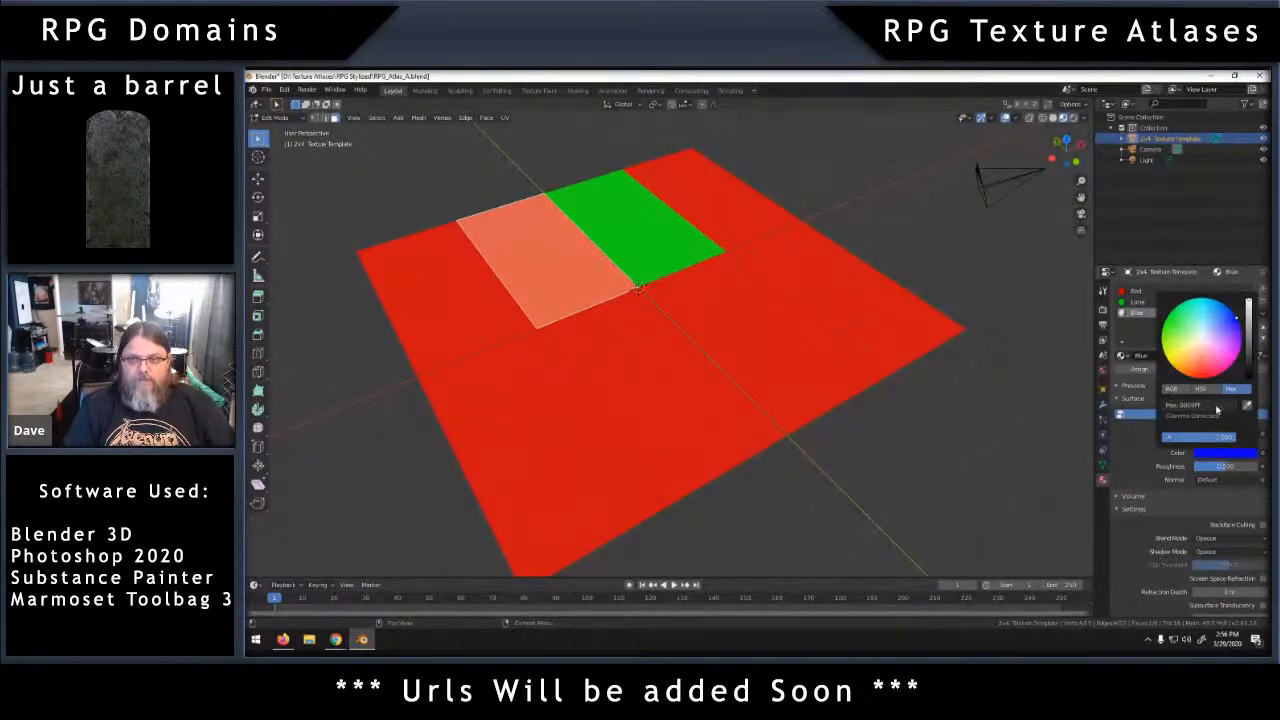
click(1139, 369)
Select the fourth face of the back row and add a new material named Yellow in a fourth slot.
click(488, 301)
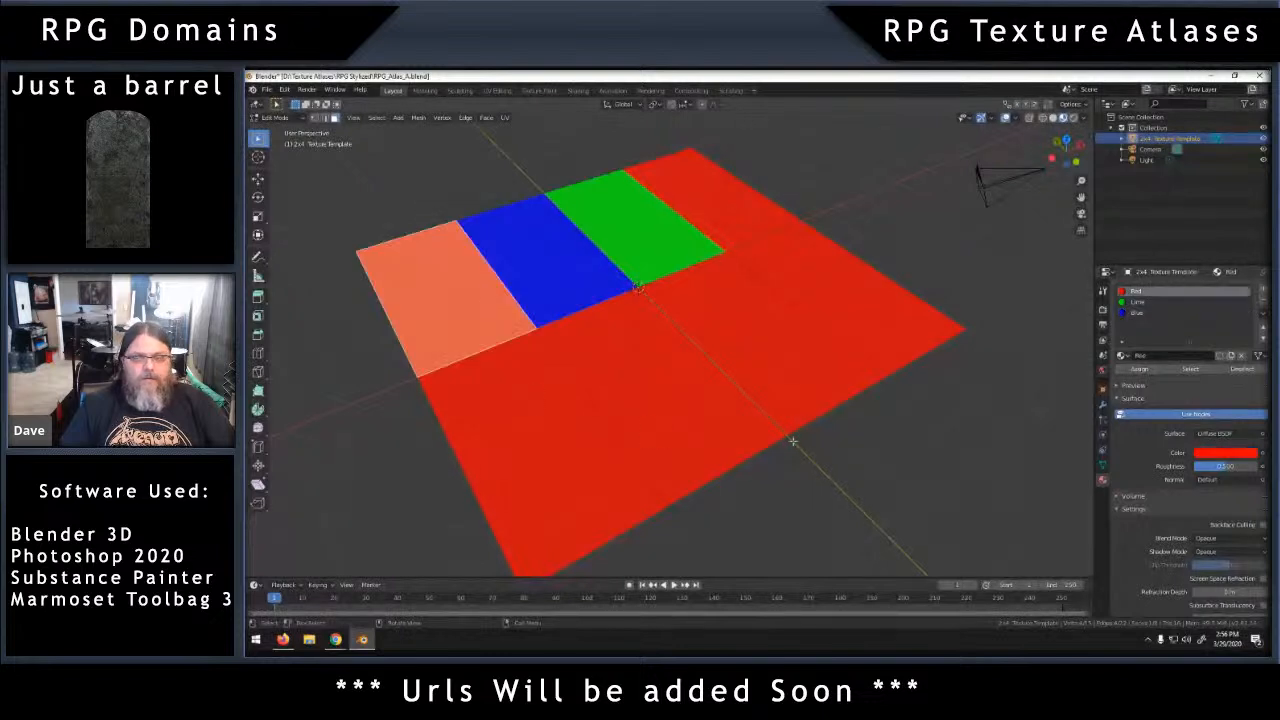
click(1263, 289)
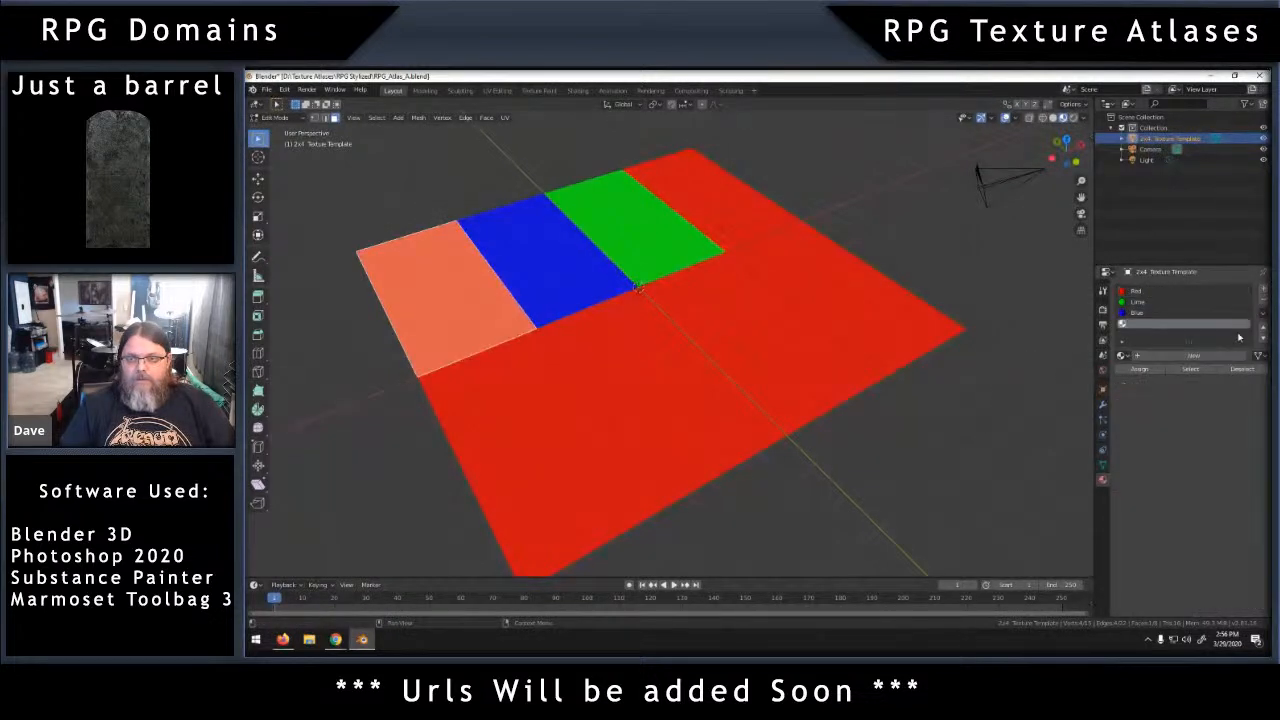
click(1167, 356)
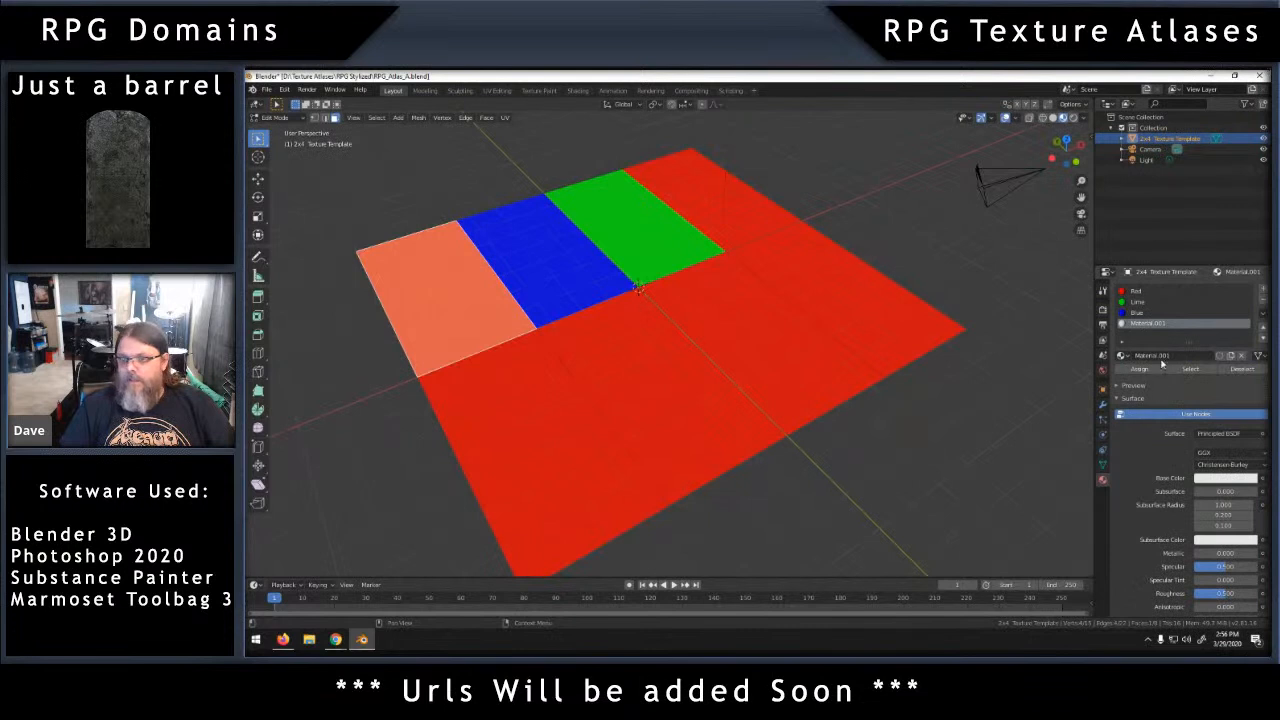
double_click(1178, 355)
text(Yellow)
key(Return)
Give the Yellow material a Diffuse BSDF surface with hex colour FFFF00 and assign it to the selected face.
click(1220, 434)
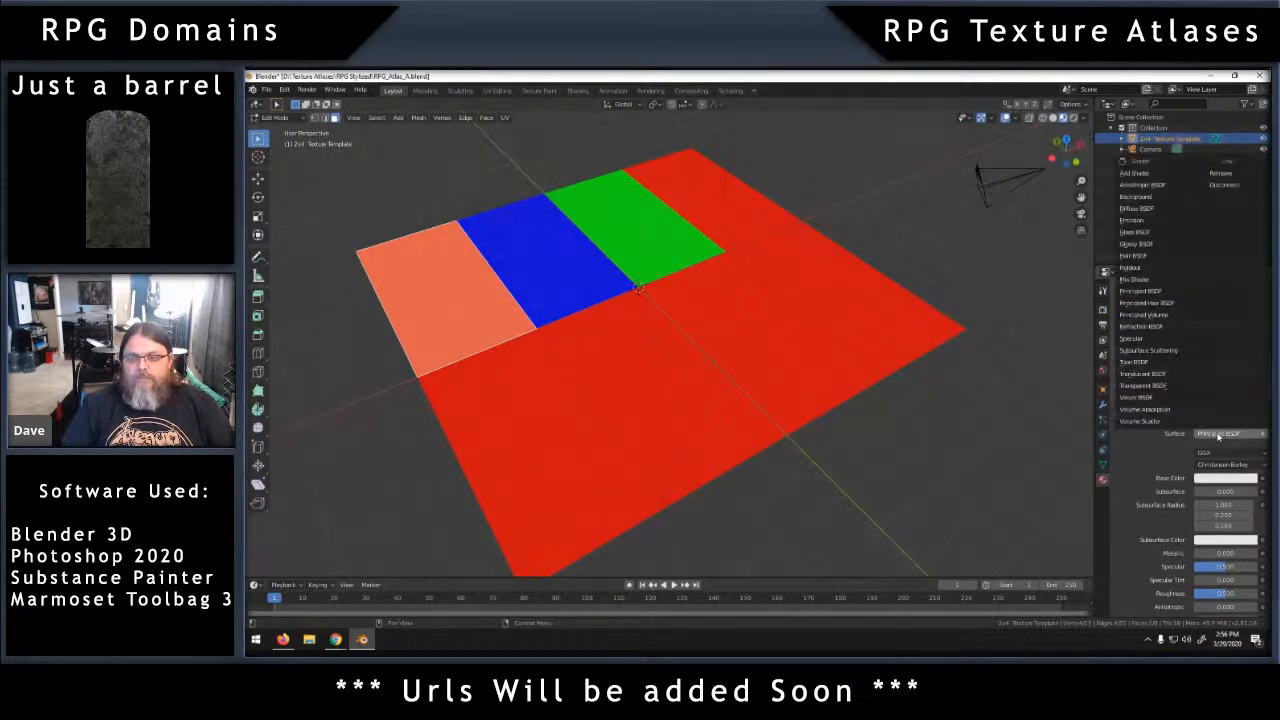
click(1140, 208)
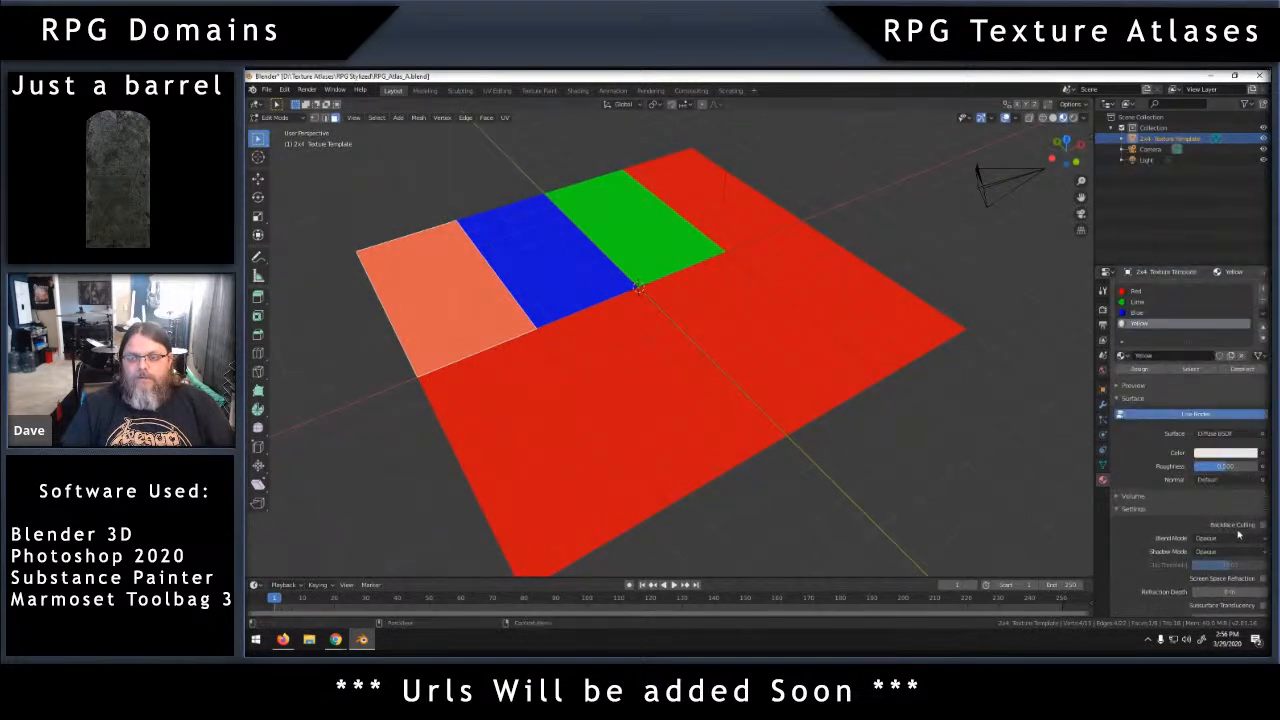
click(1225, 453)
click(1224, 404)
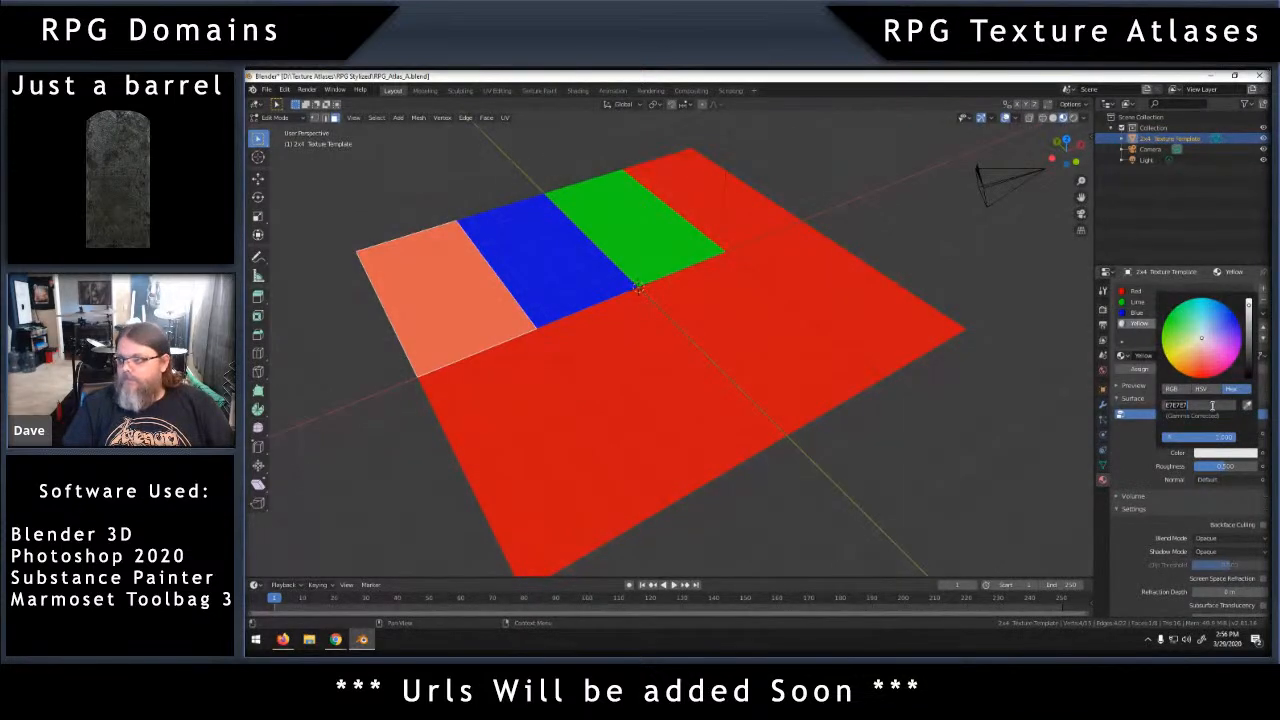
text(ffff)
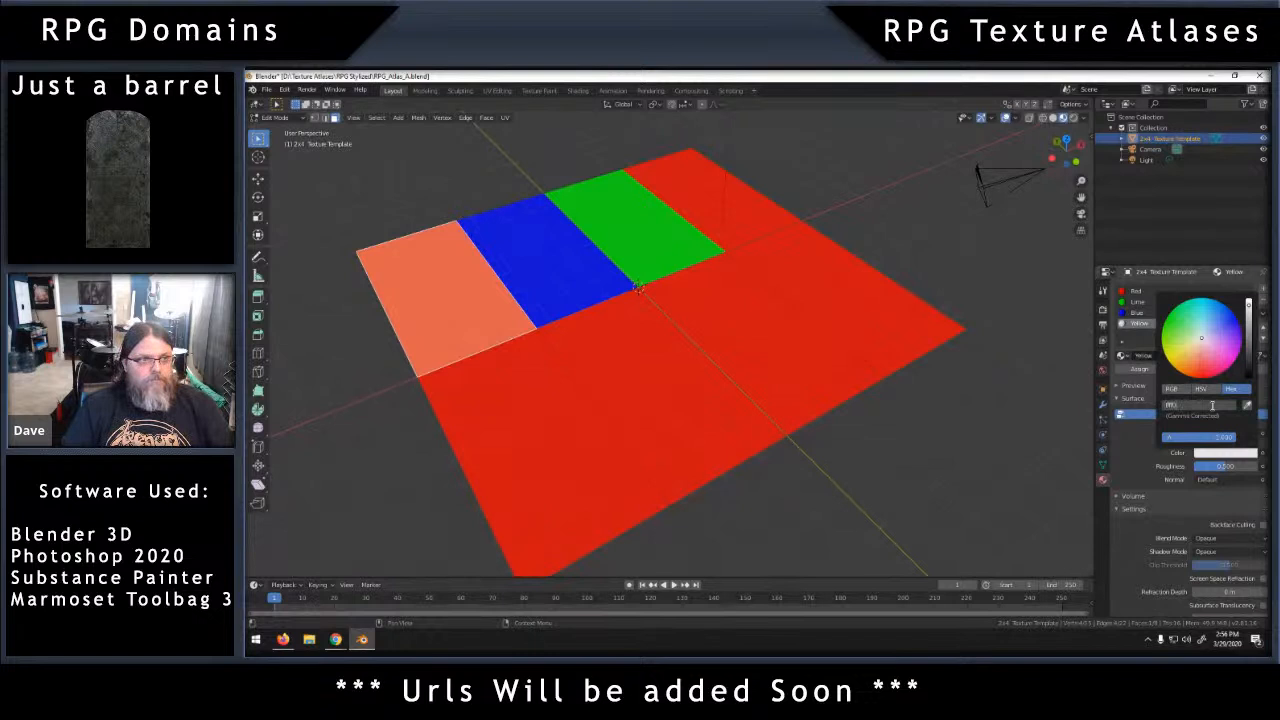
key(Return)
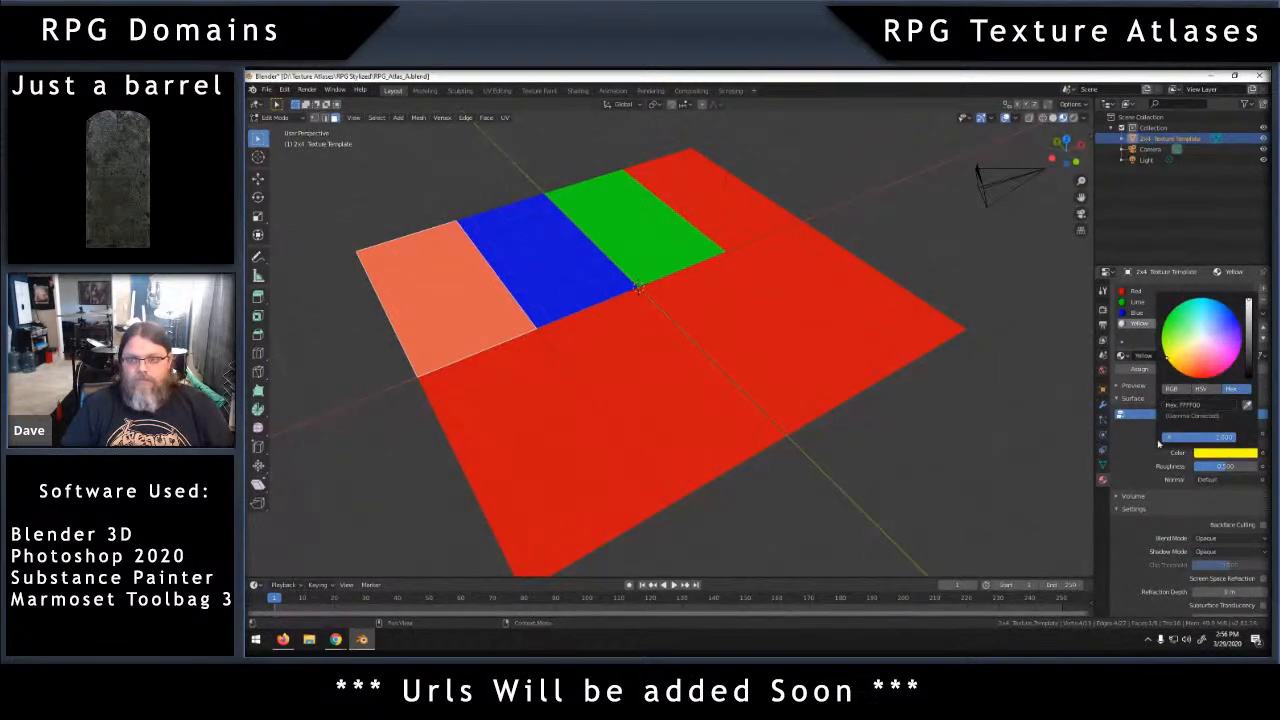
click(1140, 370)
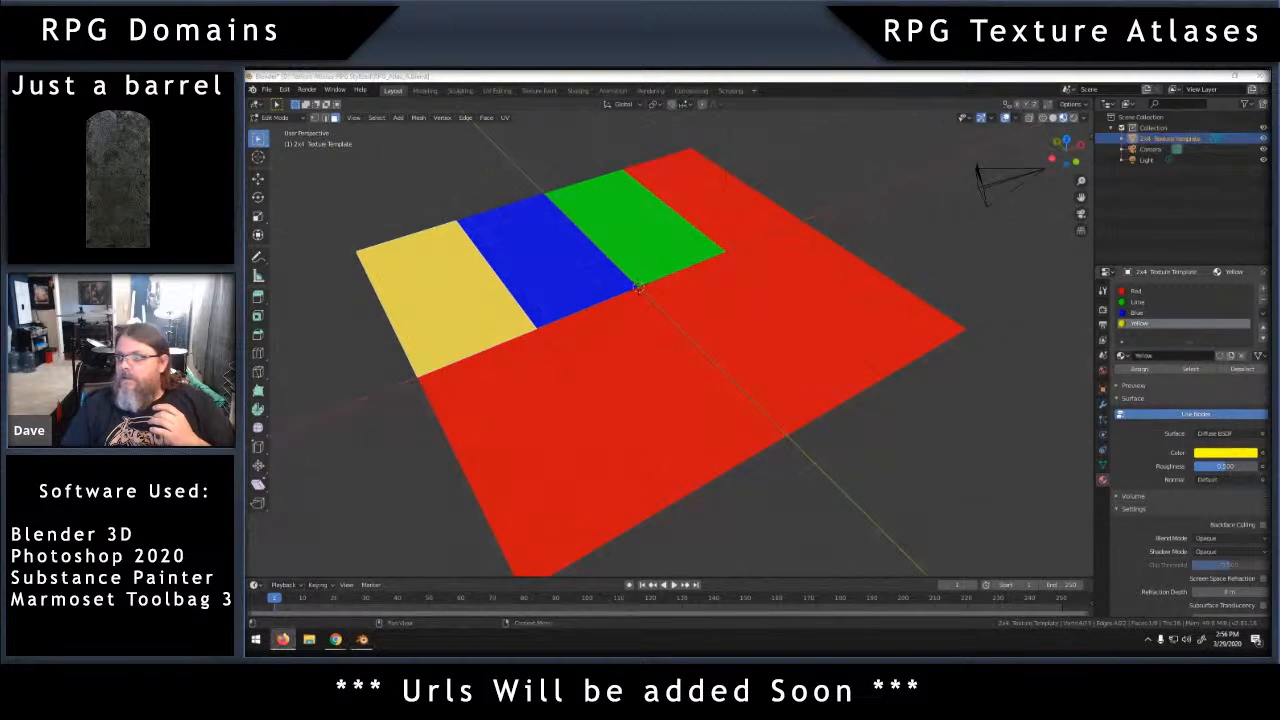
Select the first face of the front row and add a new material named Cyan in a fifth slot.
click(837, 313)
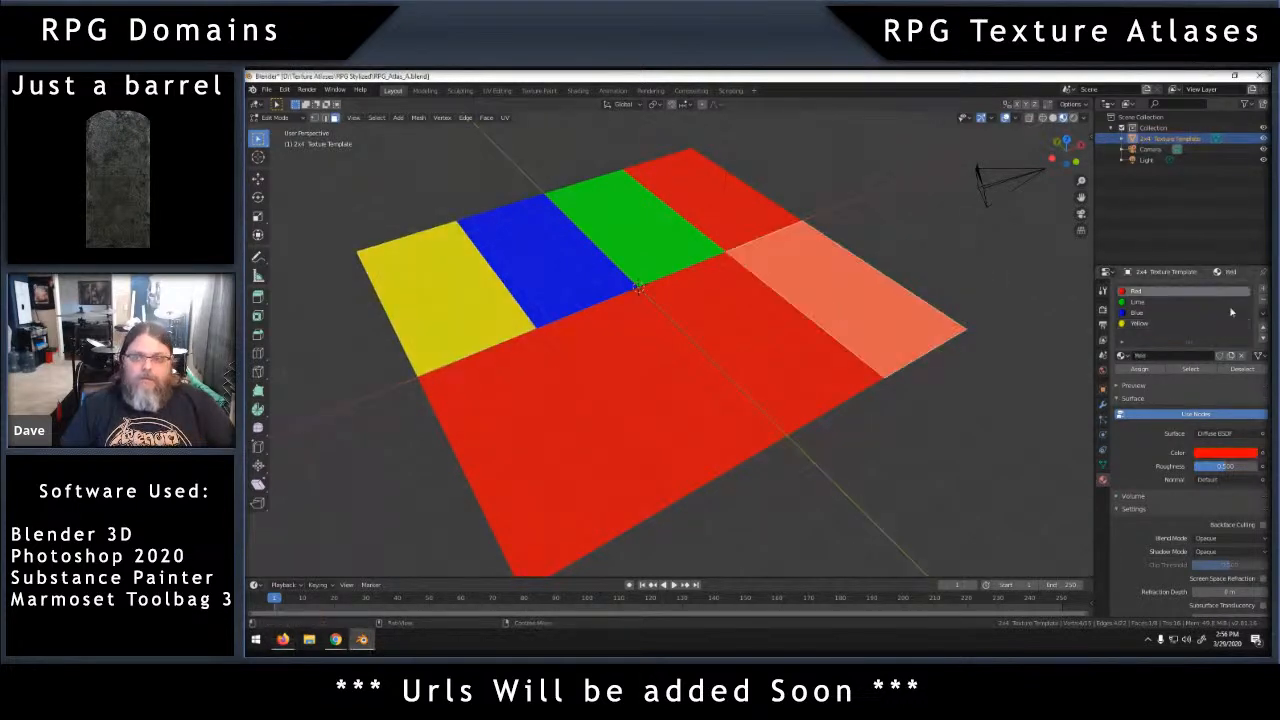
click(1262, 290)
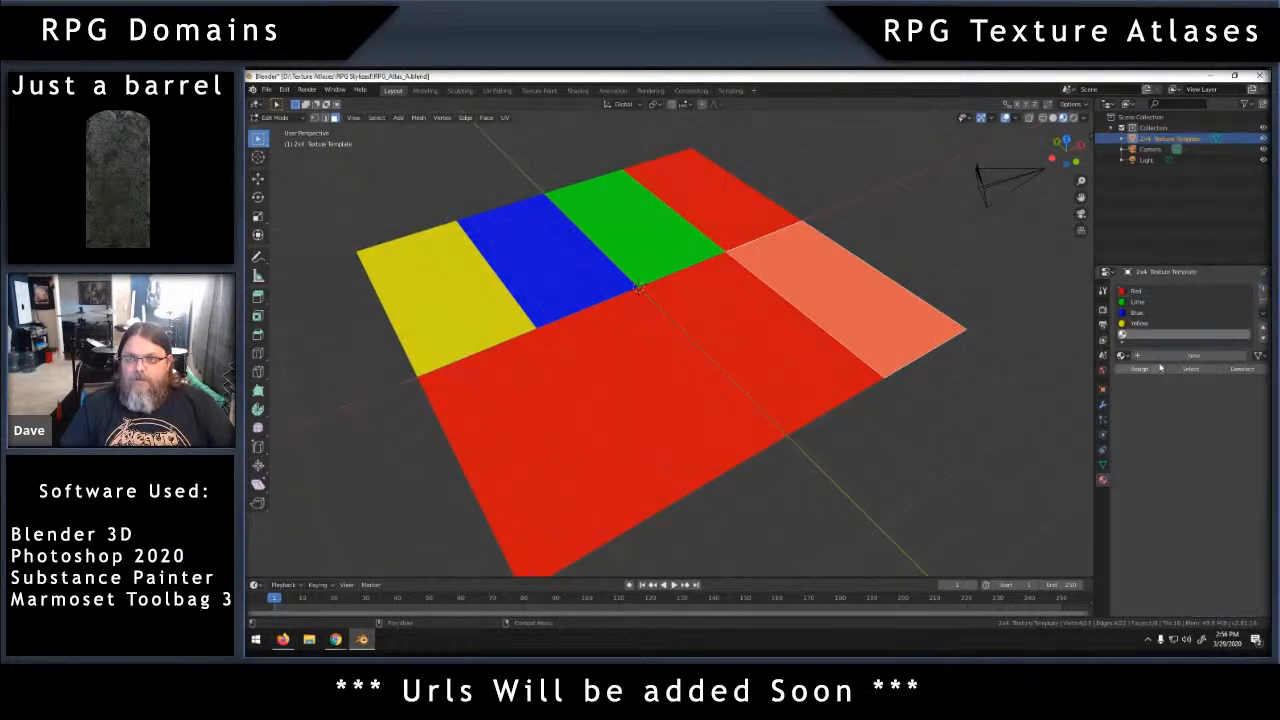
click(1165, 356)
click(1167, 356)
text(Cyan)
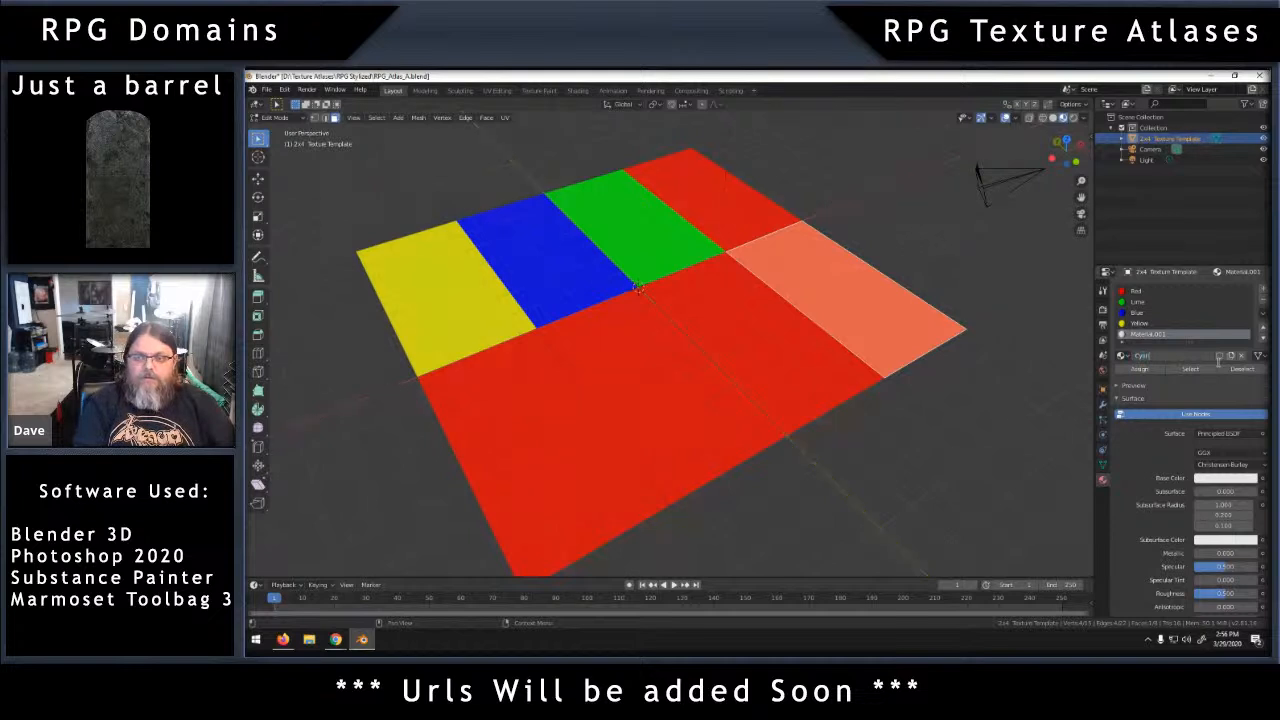
key(Return)
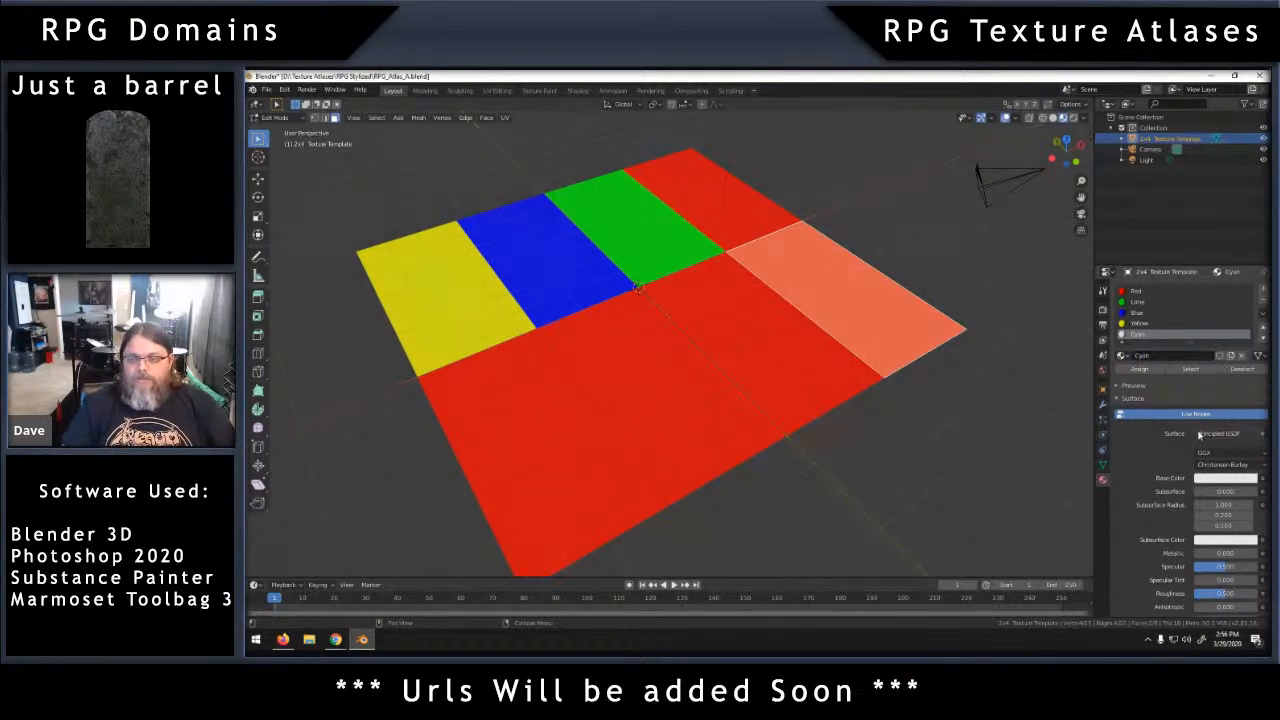
Give the Cyan material a Diffuse BSDF surface with hex colour 00FFFF and assign it to the selected face.
click(1220, 433)
click(1140, 208)
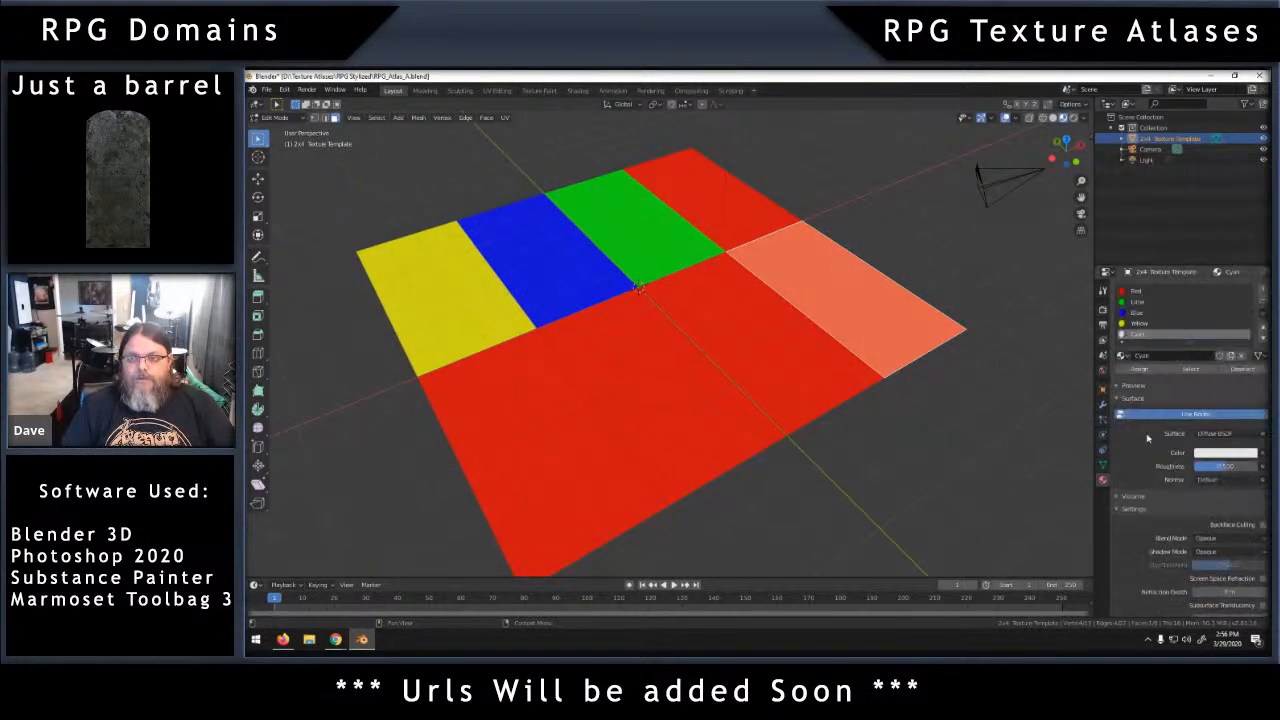
click(1217, 453)
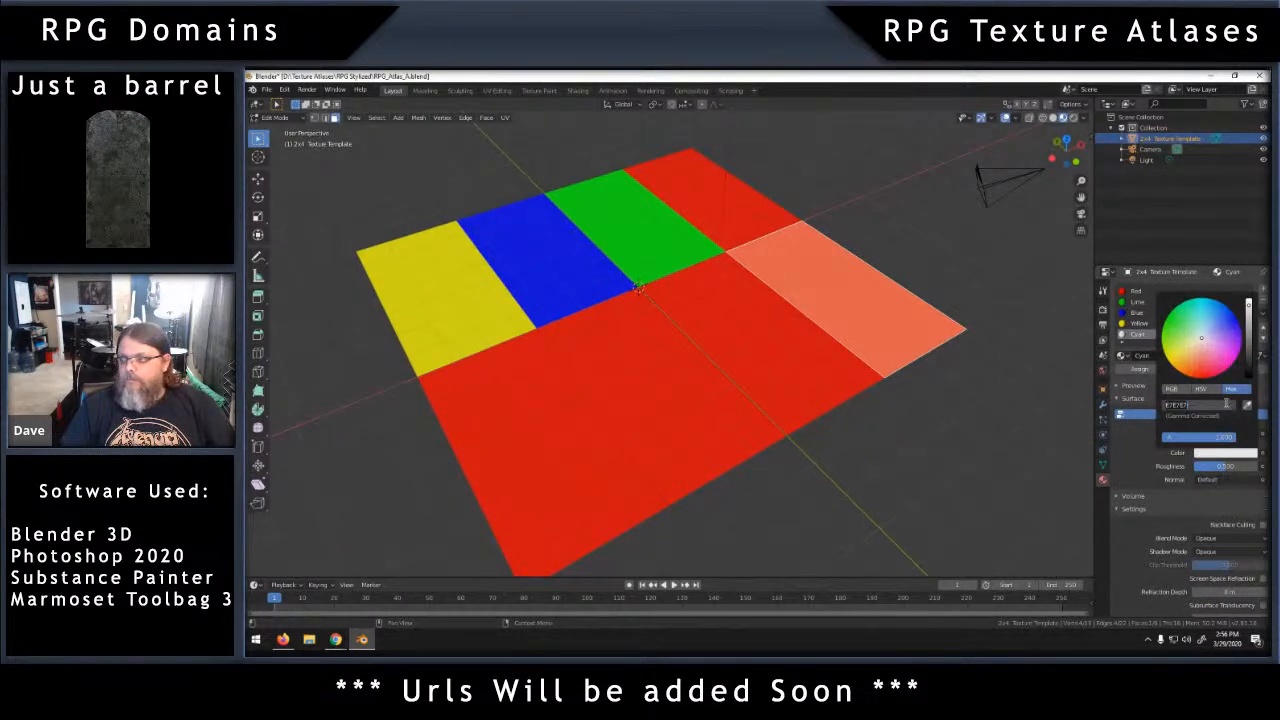
text(00FFFF)
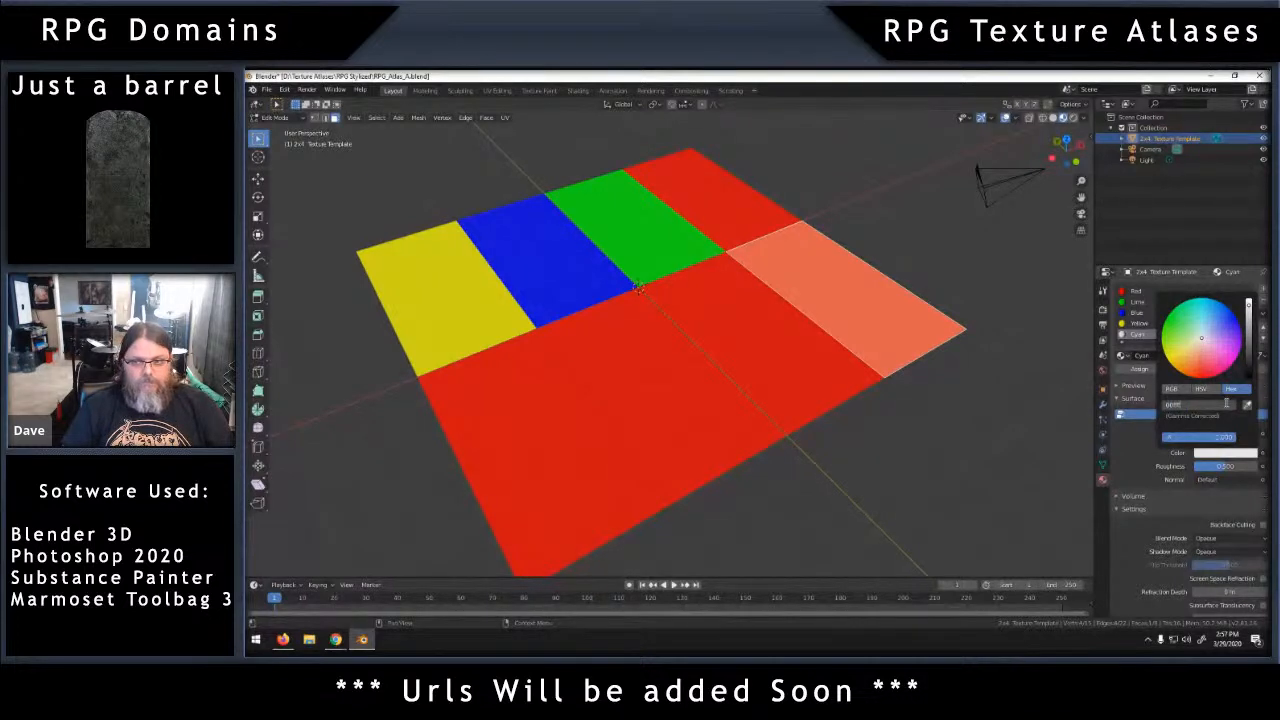
key(Return)
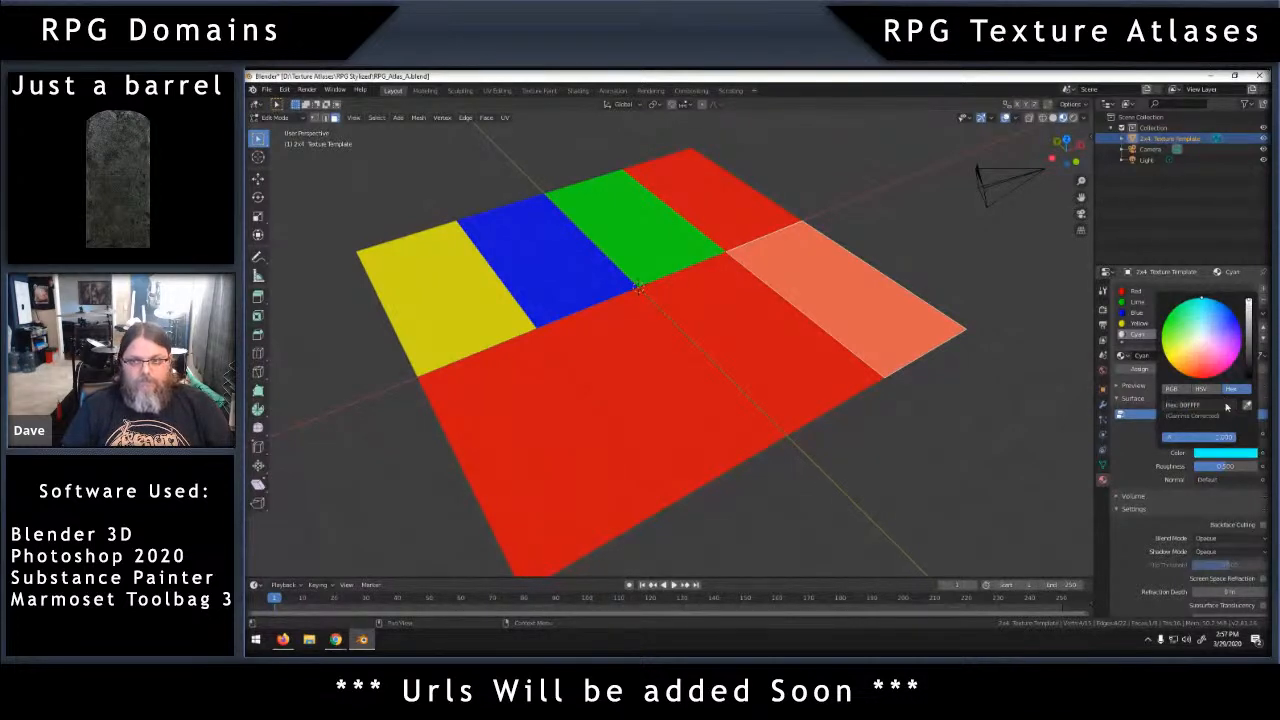
click(1146, 370)
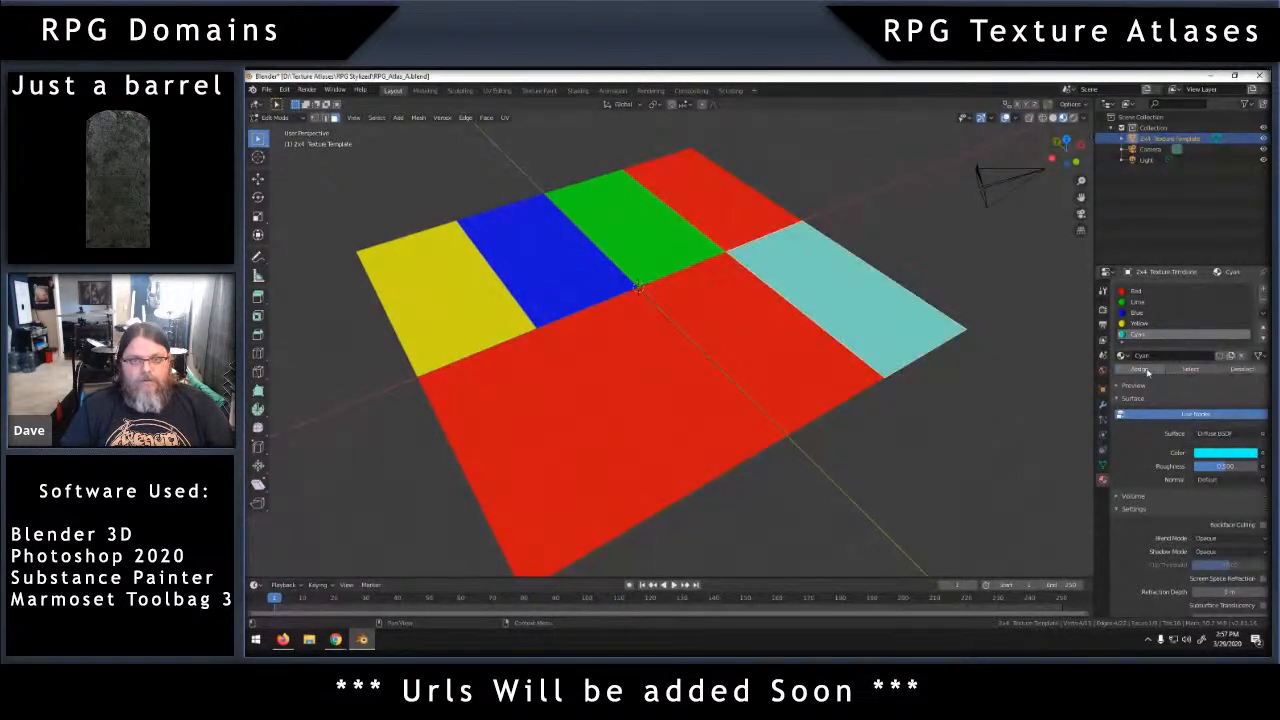
Select the second face of the front row and add a new material named Magenta in a sixth slot.
click(753, 349)
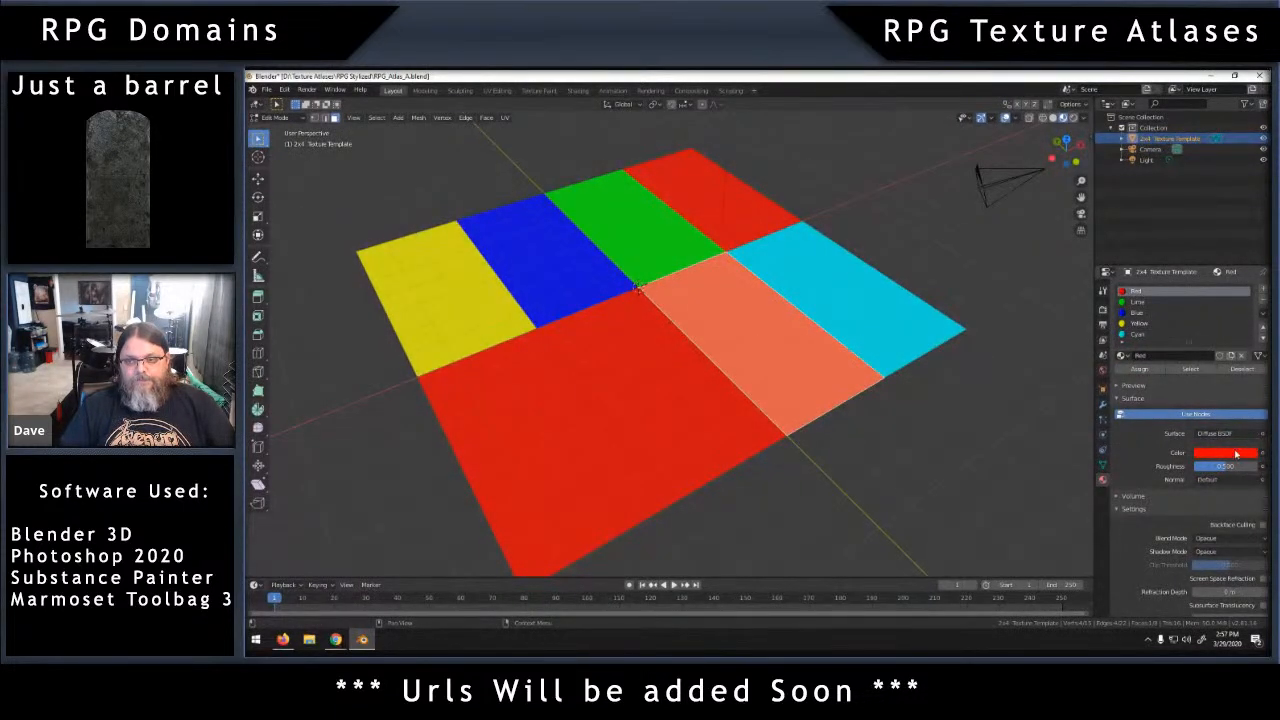
click(1261, 288)
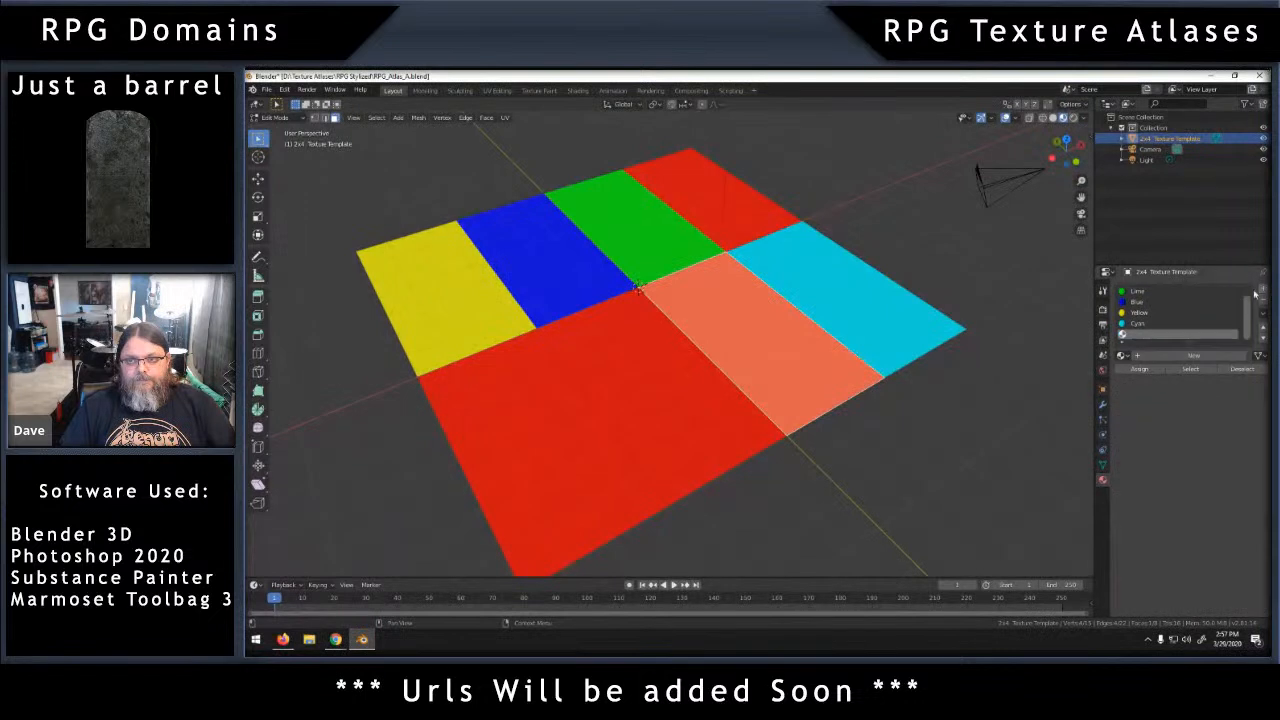
click(1160, 355)
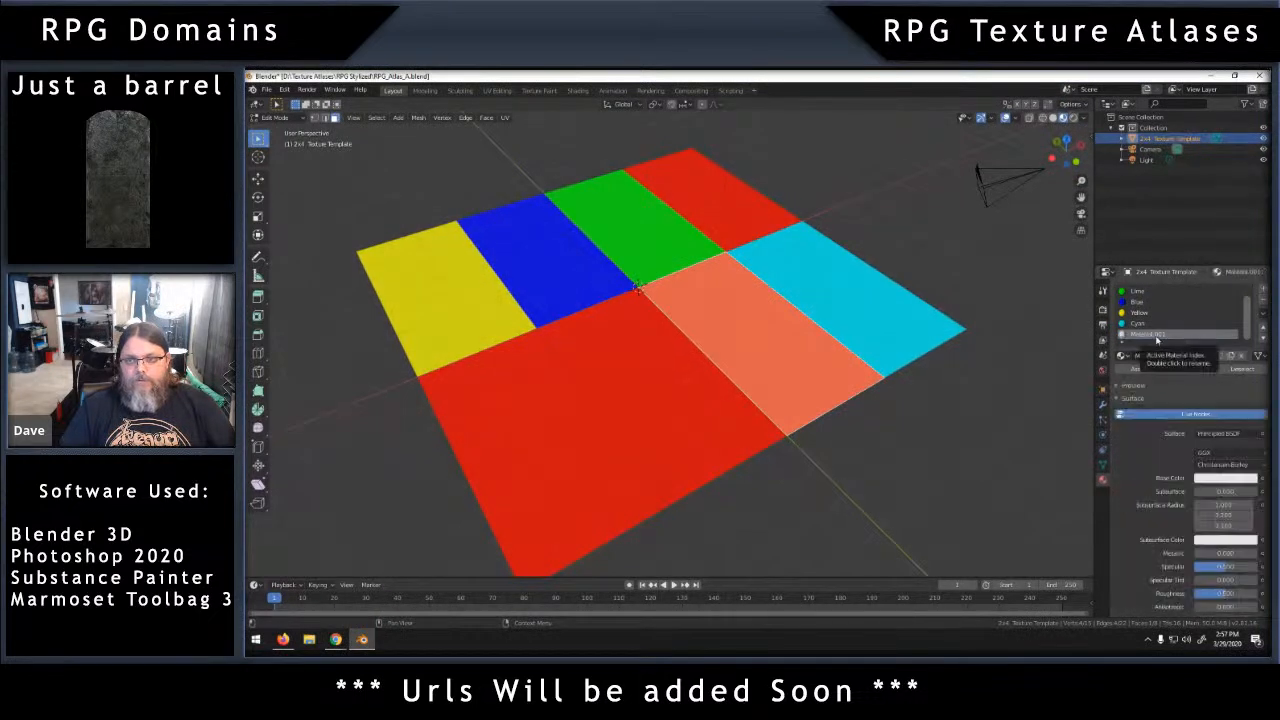
click(1177, 354)
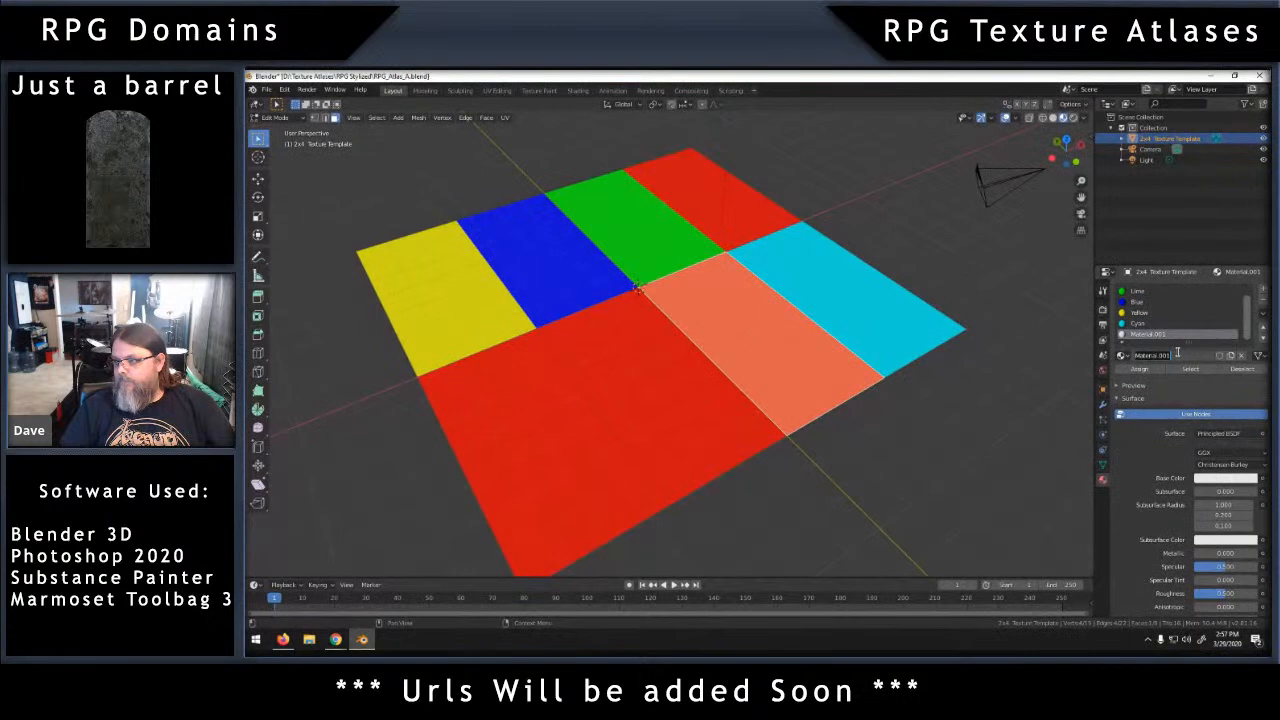
text(Magenta)
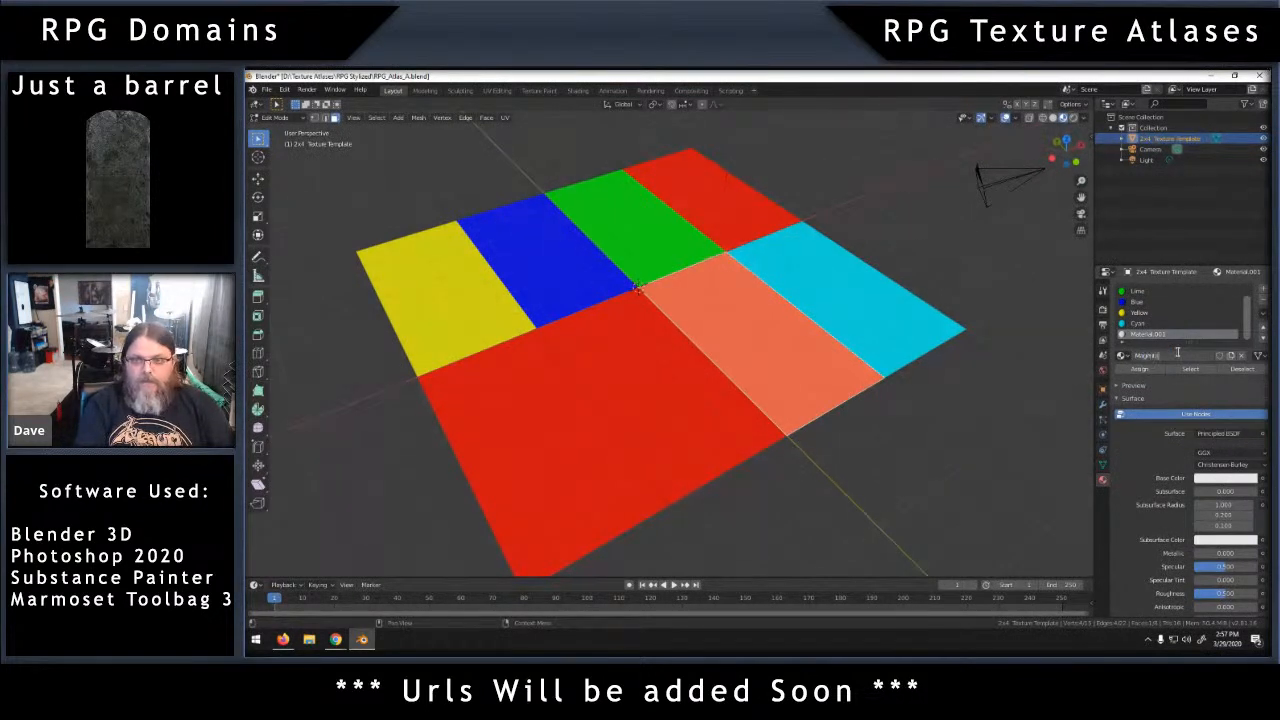
key(Return)
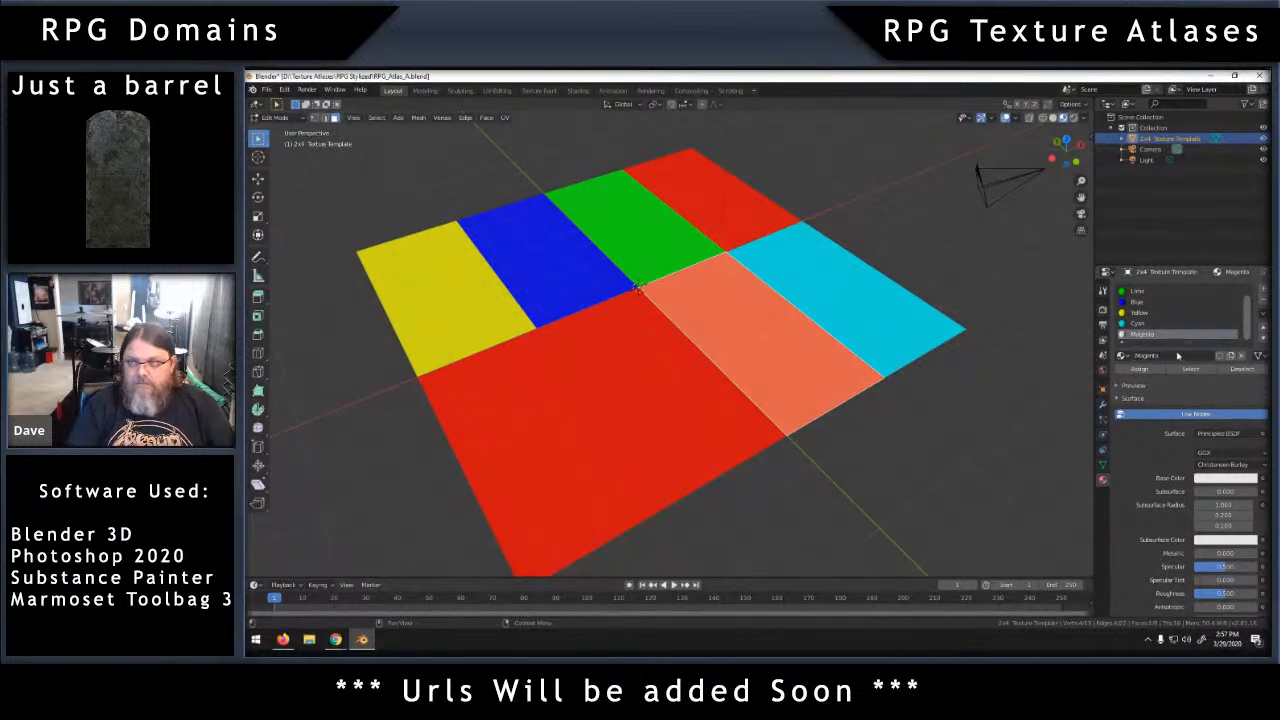
Give the Magenta material a Diffuse BSDF surface with hex colour FF00FF and assign it to the selected face.
click(1220, 434)
click(1145, 208)
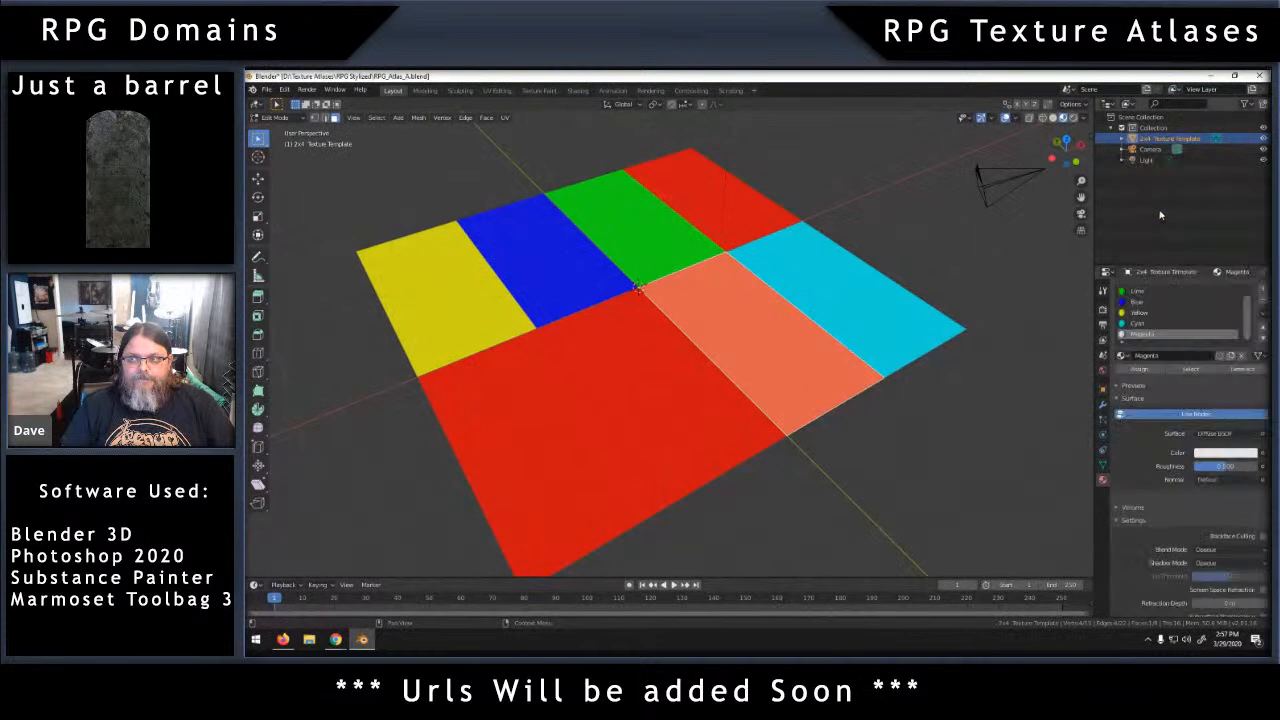
click(1208, 455)
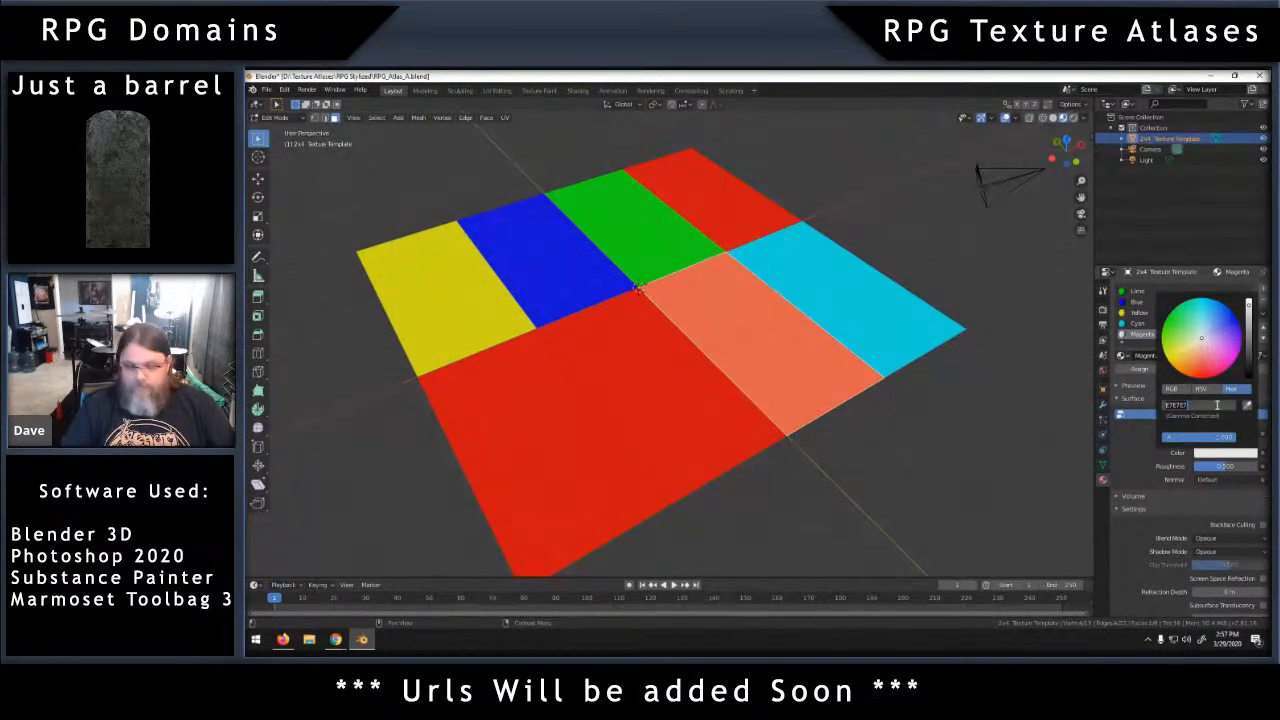
text(ff00)
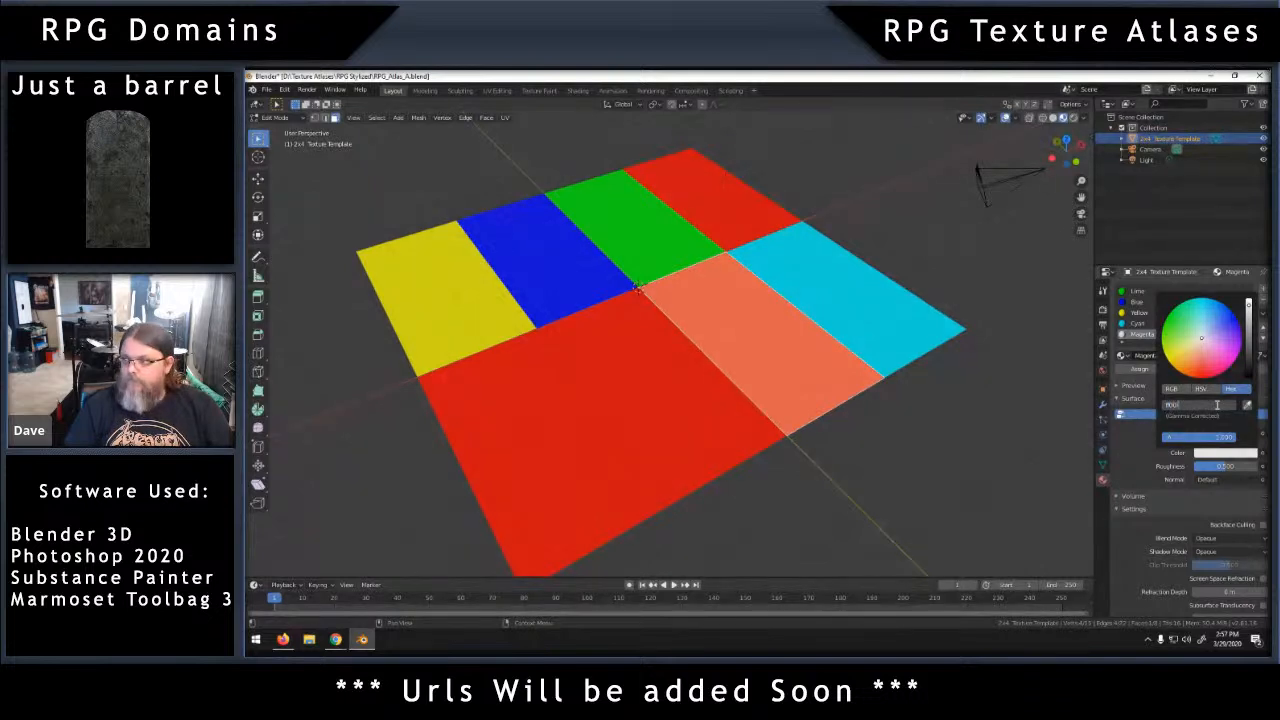
text(ff)
key(Return)
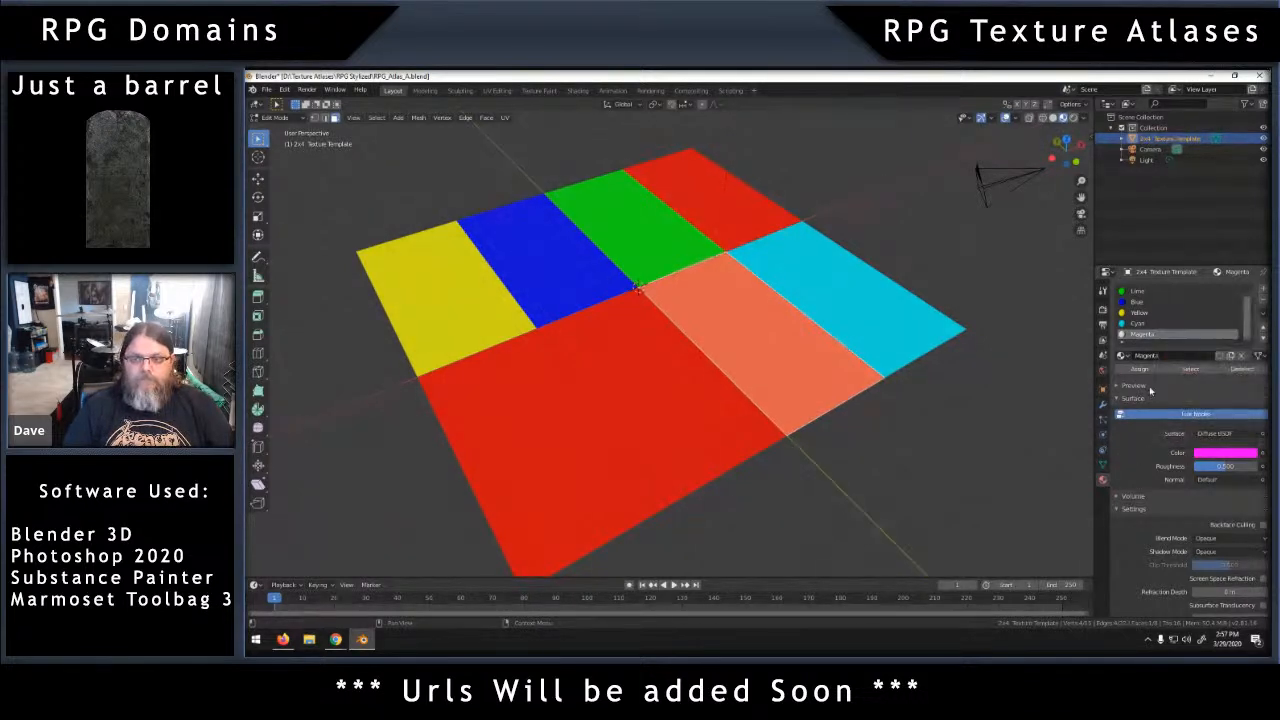
click(1139, 369)
Select the third face of the front row and add a new material named Silver in a seventh slot.
click(700, 396)
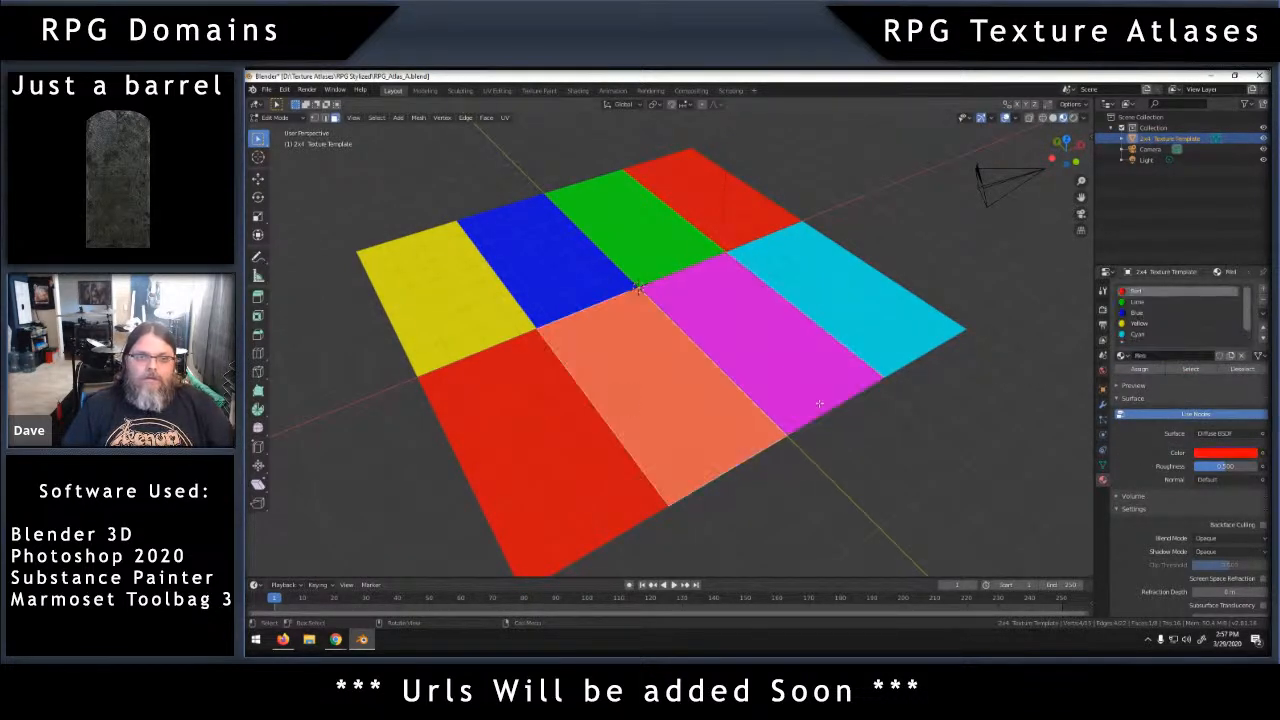
click(1262, 289)
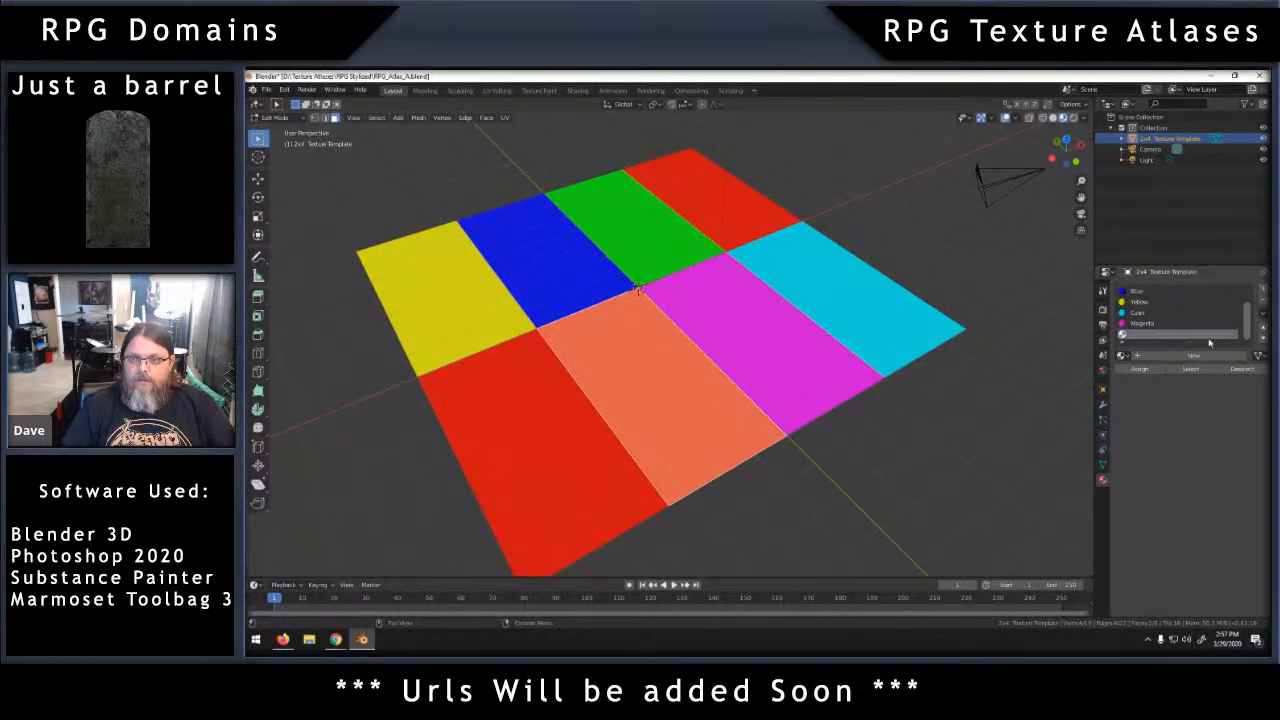
click(1152, 356)
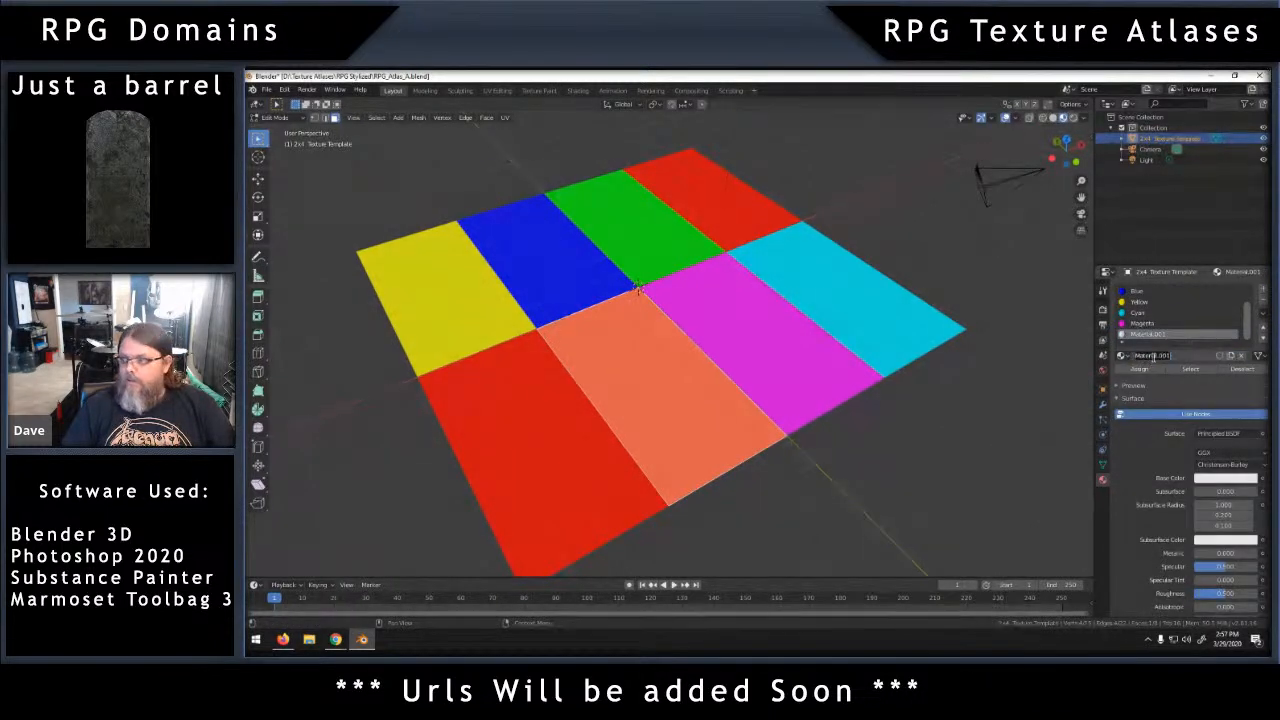
text(Wilver)
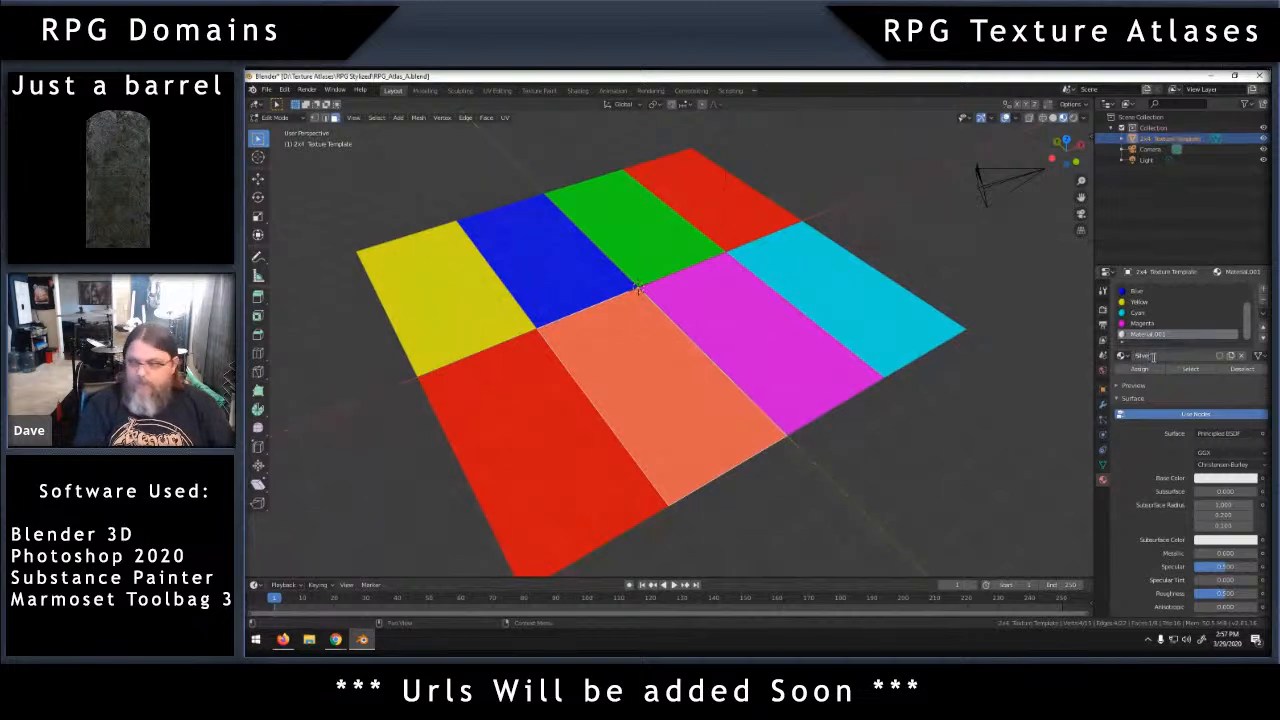
key(Return)
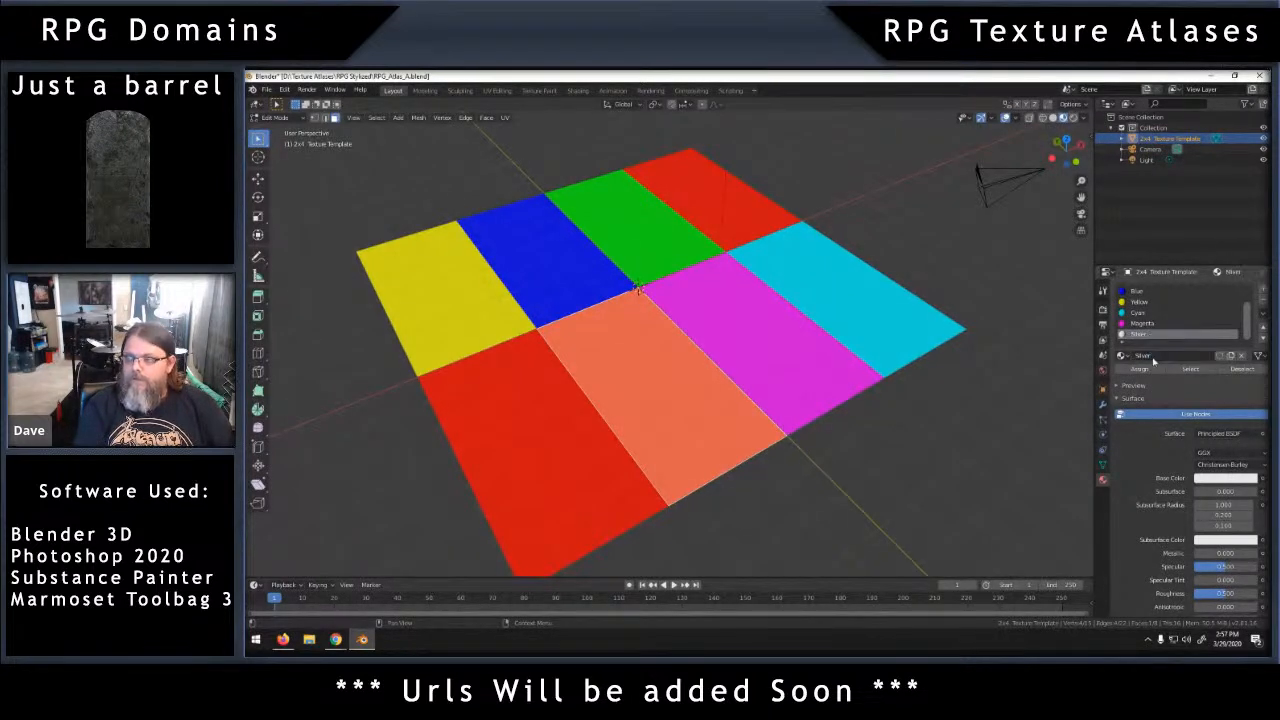
Give the Silver material a Diffuse BSDF surface with hex colour C0C0C0 and assign it to the selected face.
click(1228, 433)
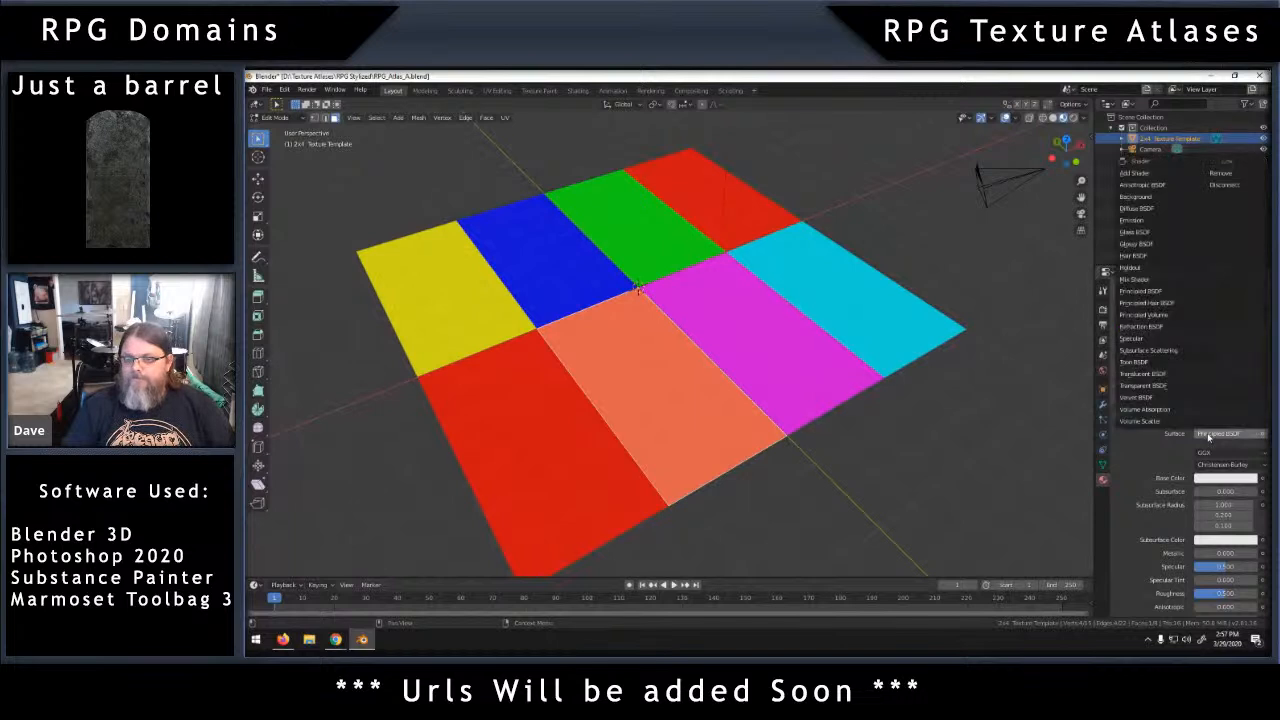
click(1140, 208)
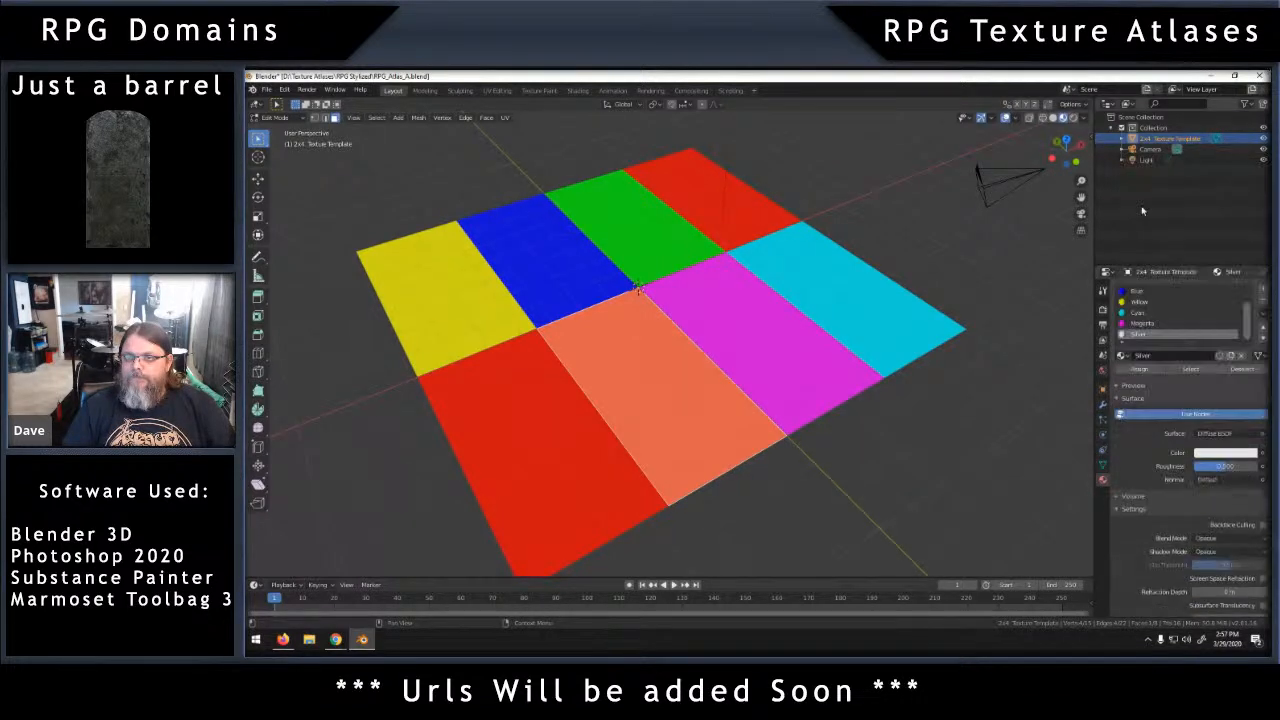
click(1225, 454)
click(1222, 404)
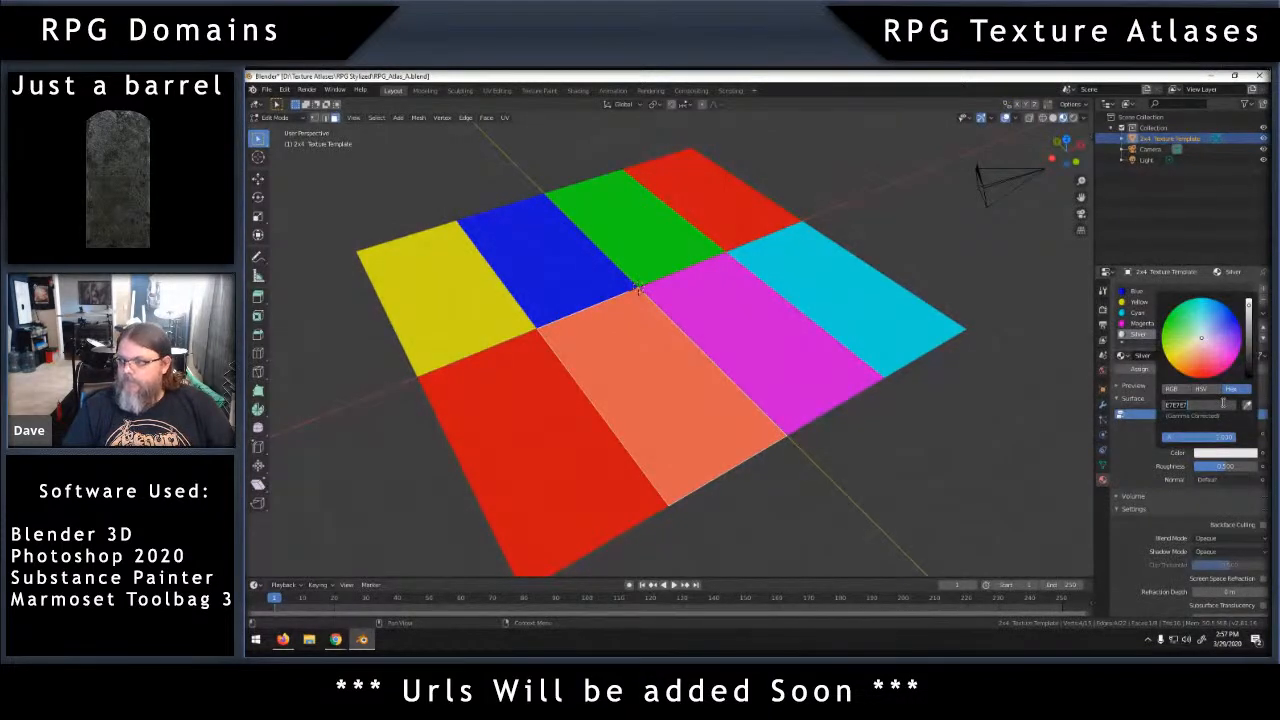
text(c0c0c0)
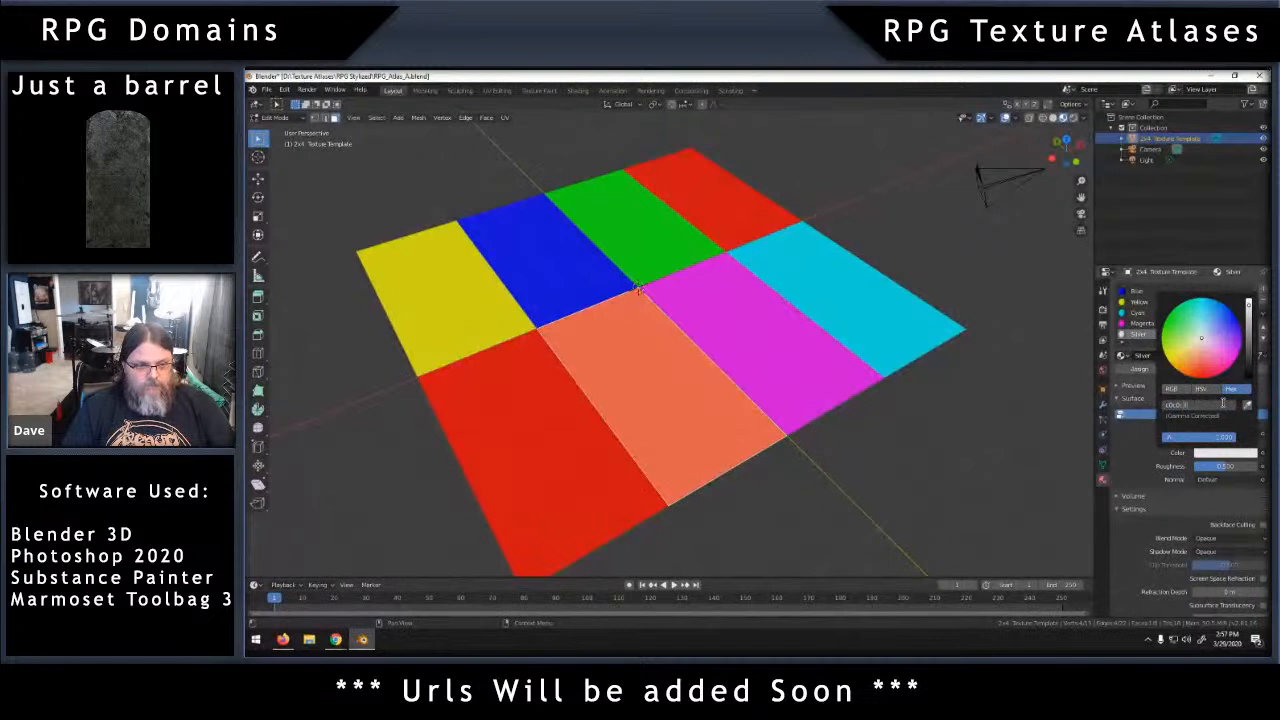
click(1140, 456)
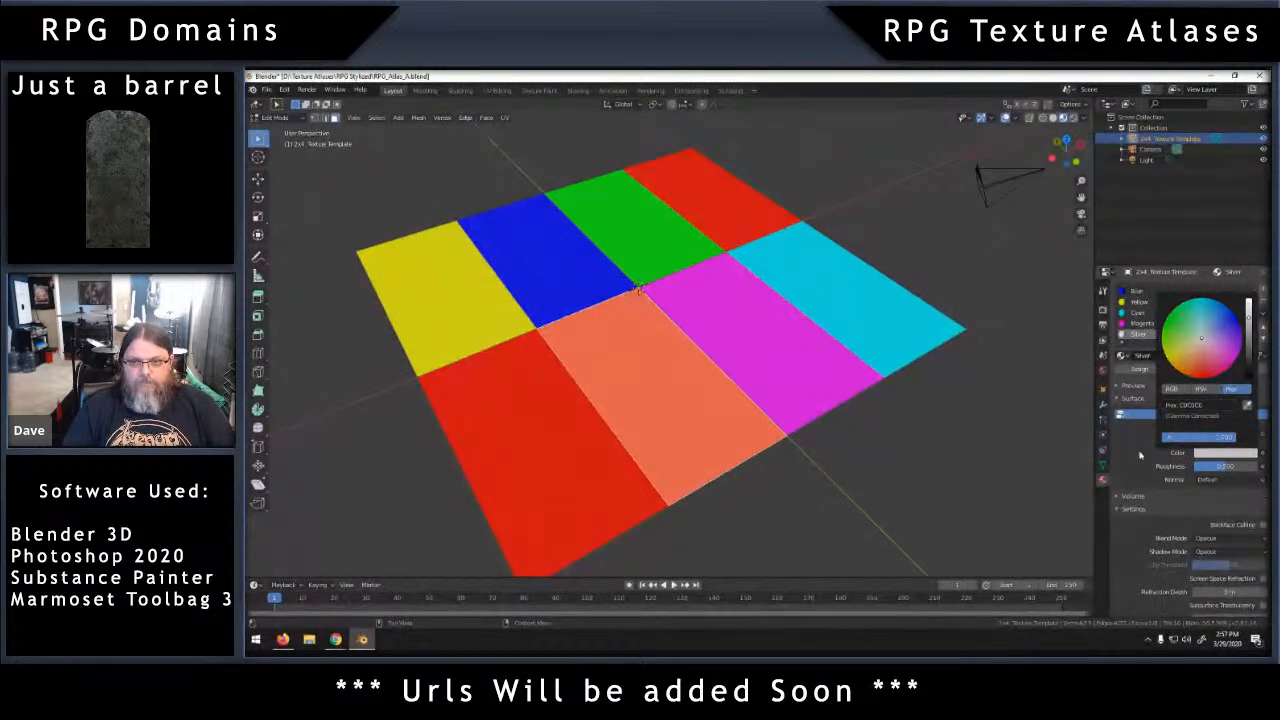
click(1139, 369)
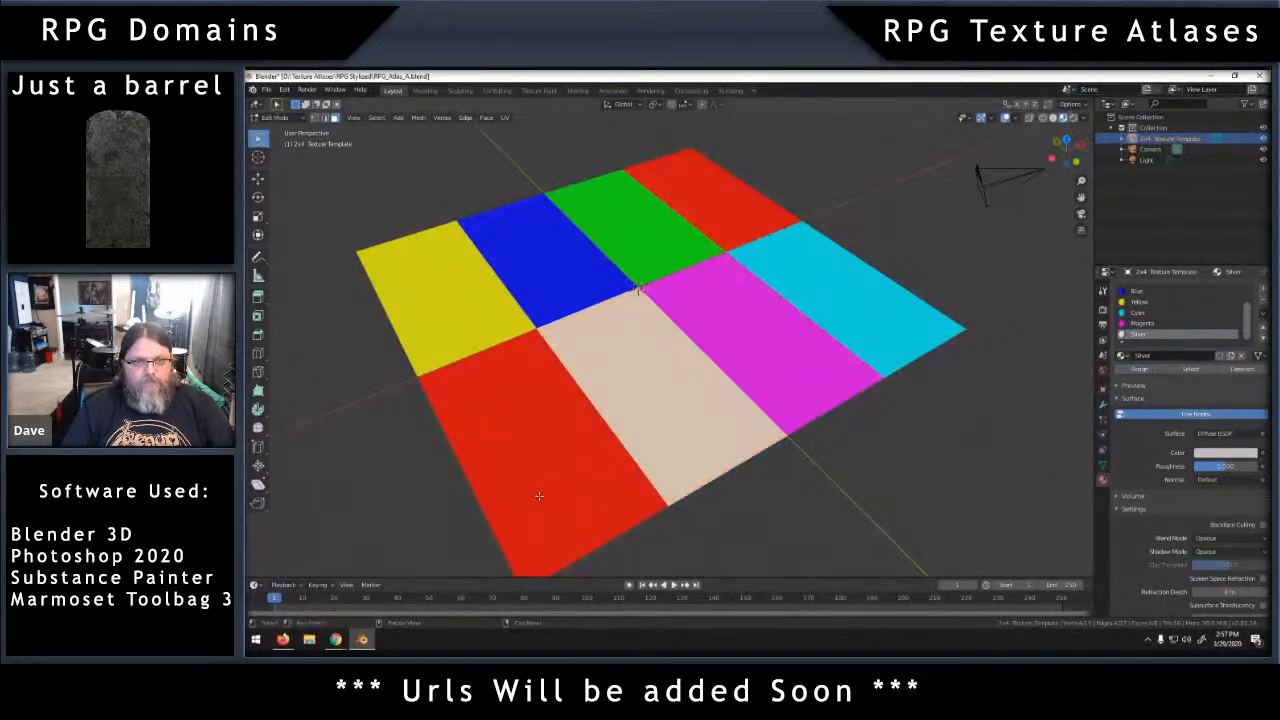
Select the last face of the front row and add a new material with a Diffuse BSDF surface in an eighth slot.
click(541, 496)
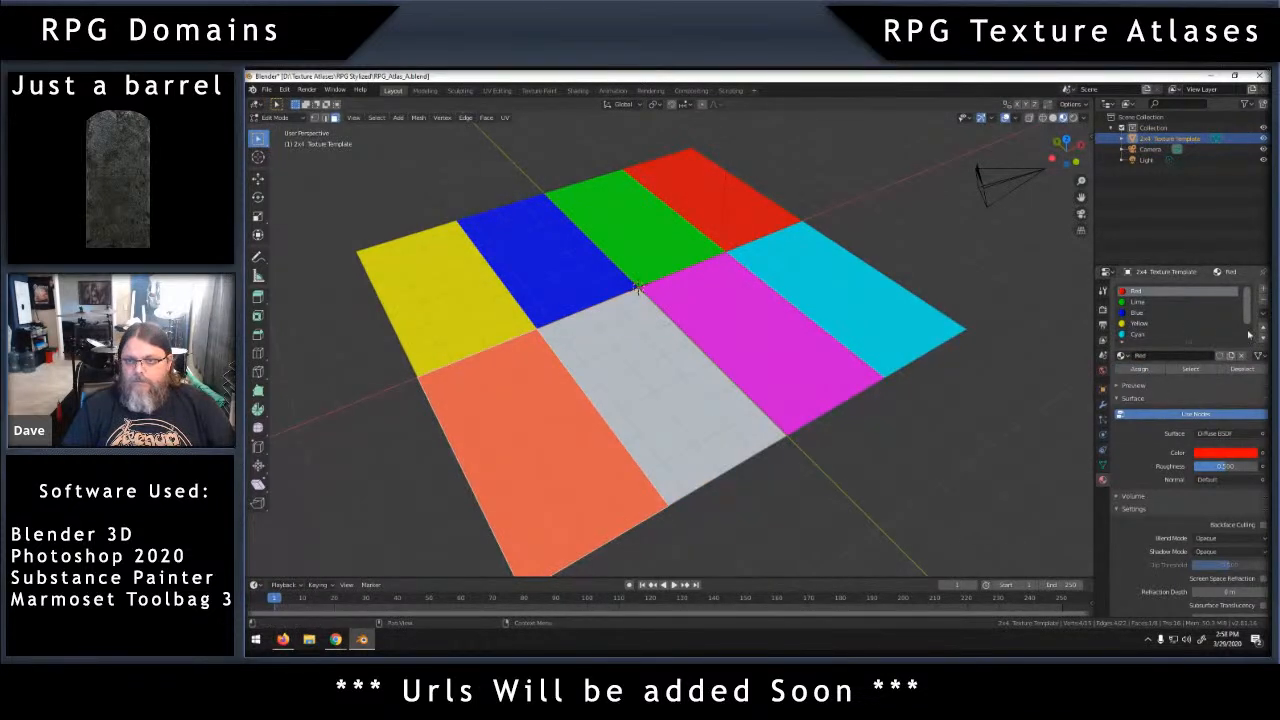
click(1263, 289)
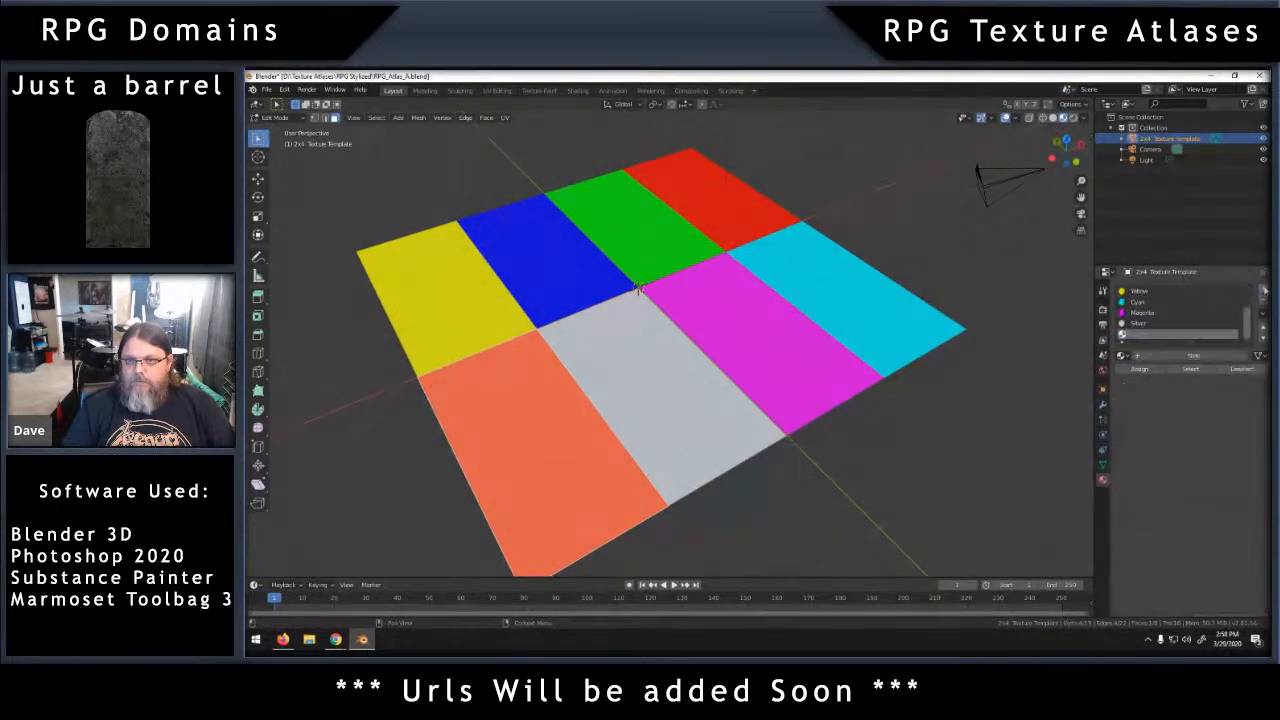
click(1166, 356)
double_click(1166, 356)
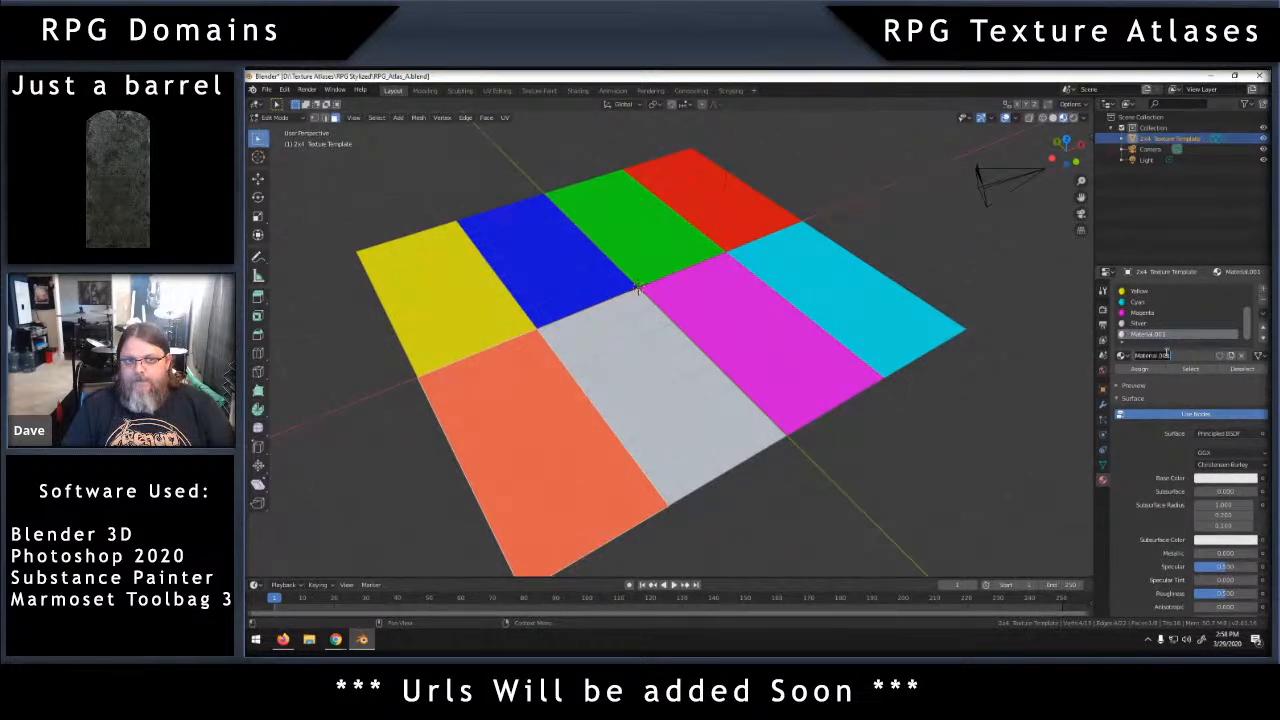
click(1215, 435)
click(1215, 435)
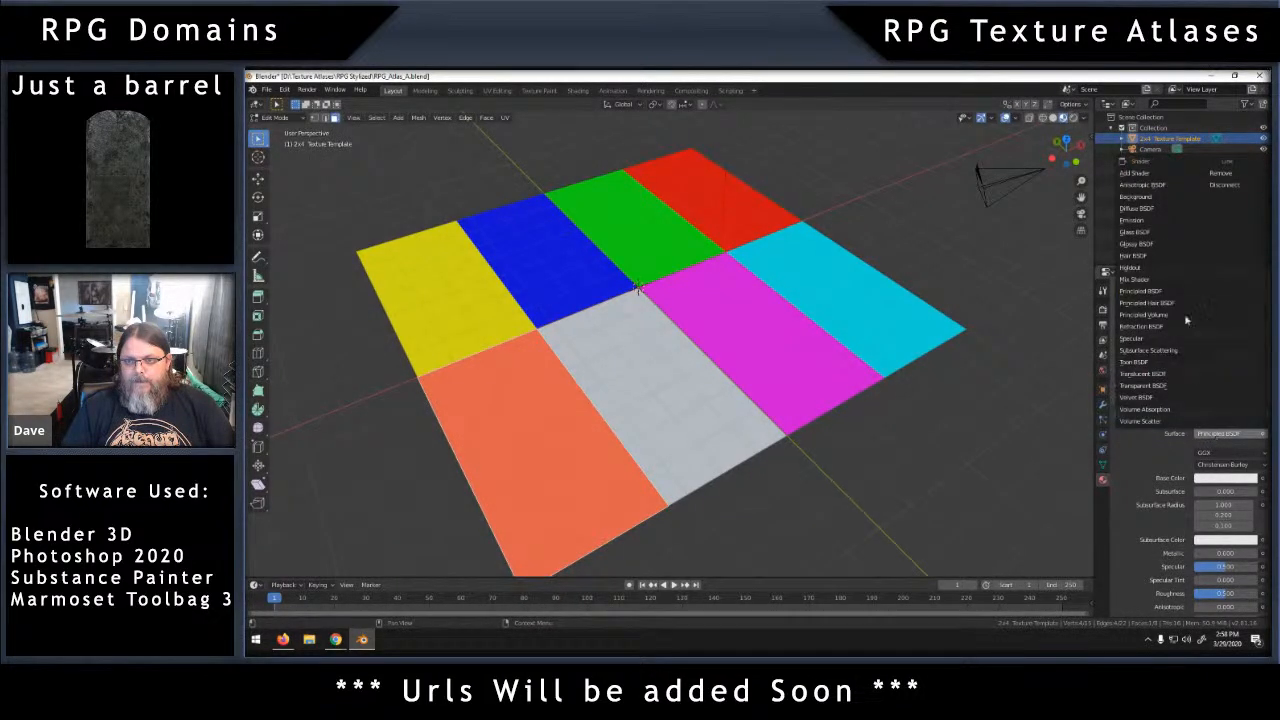
click(1156, 211)
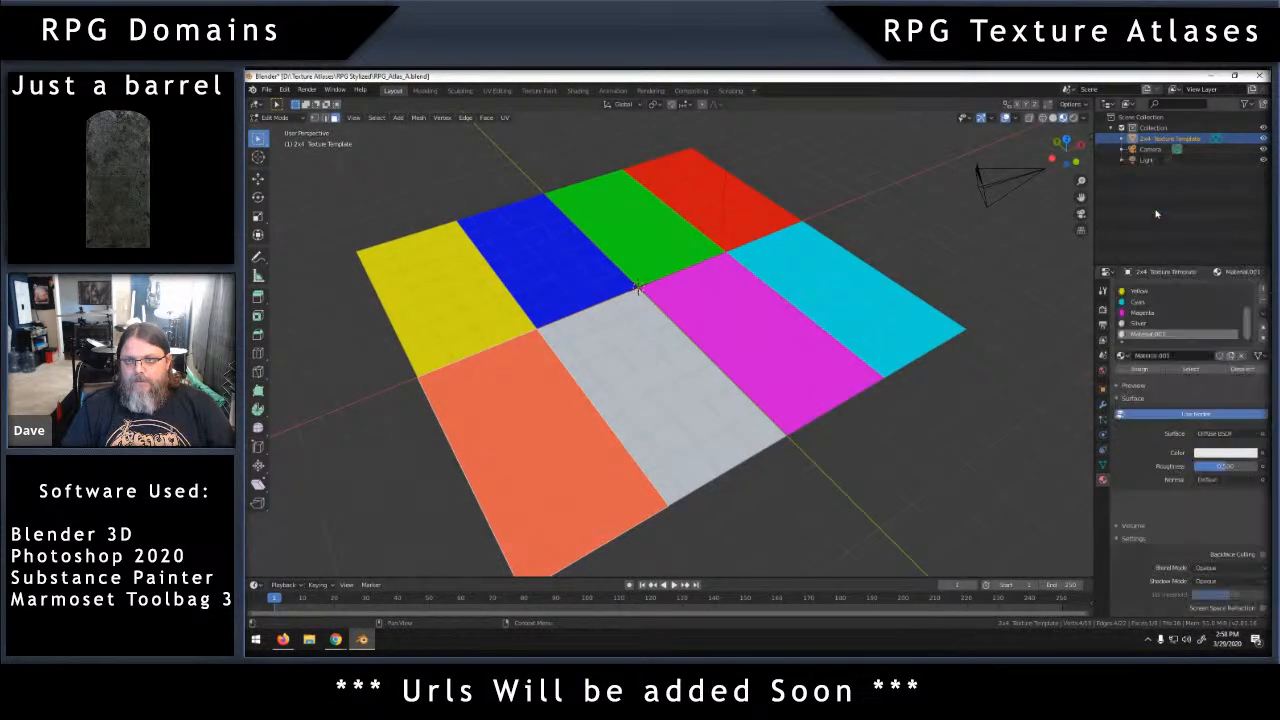
Set the eighth material's hex colour to FFA500 and assign it to the selected face.
click(1210, 455)
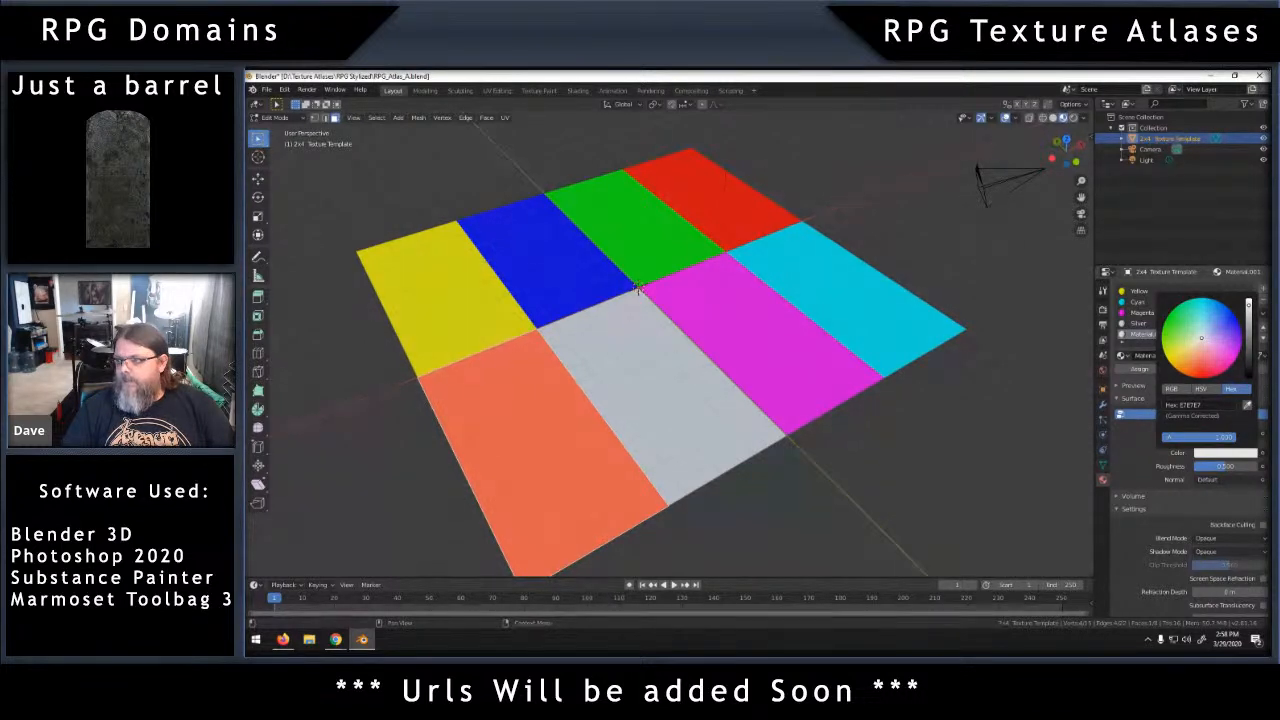
click(1203, 404)
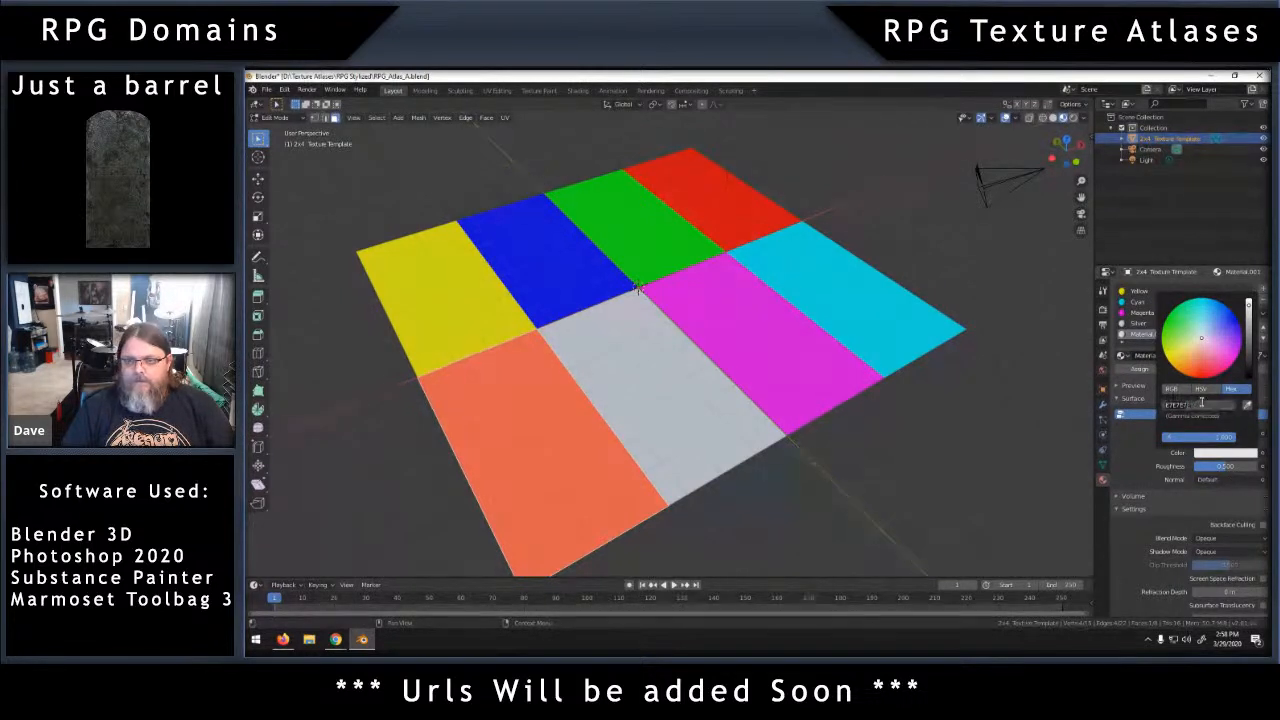
text(FFA500)
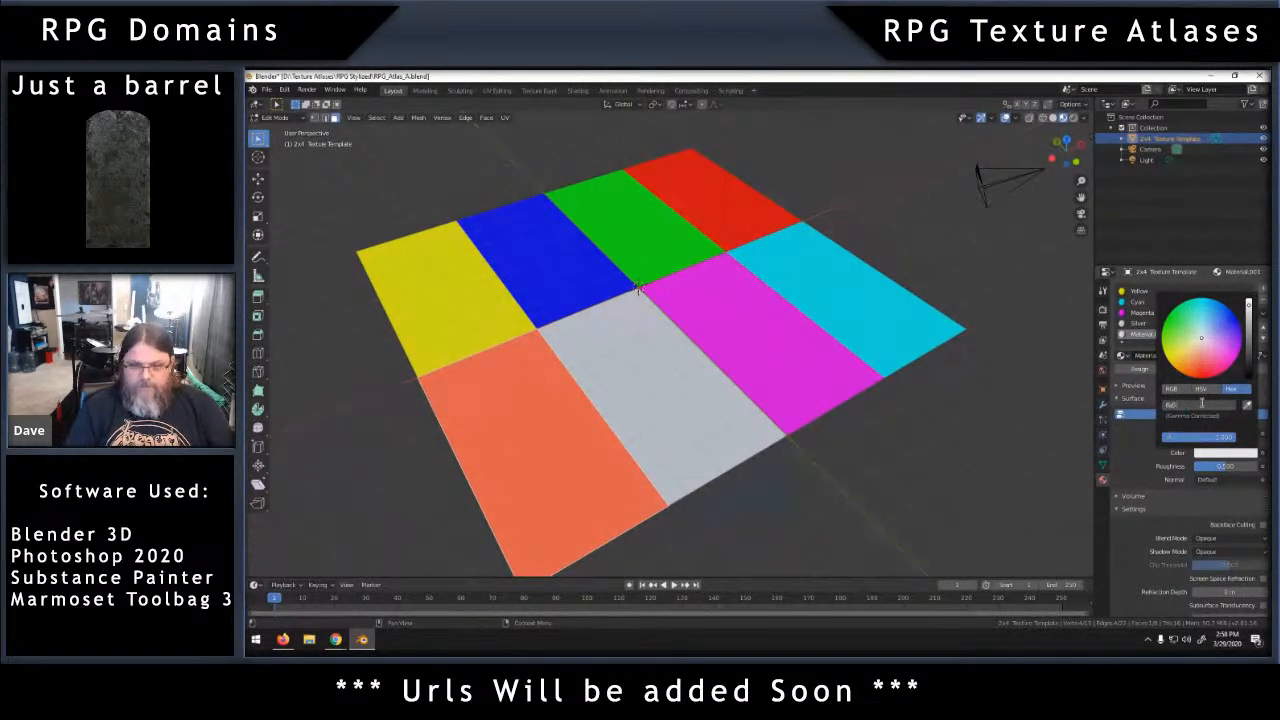
key(Return)
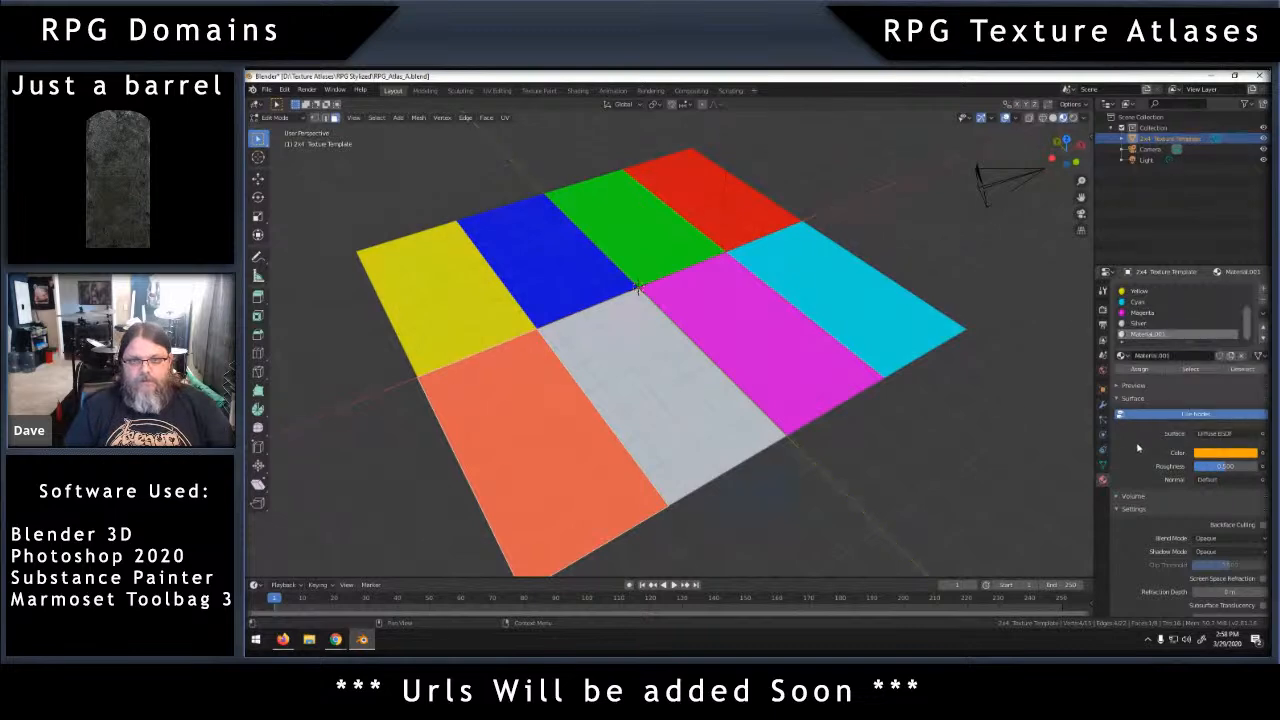
click(1140, 369)
click(857, 486)
middle_drag(615, 457, 670, 450)
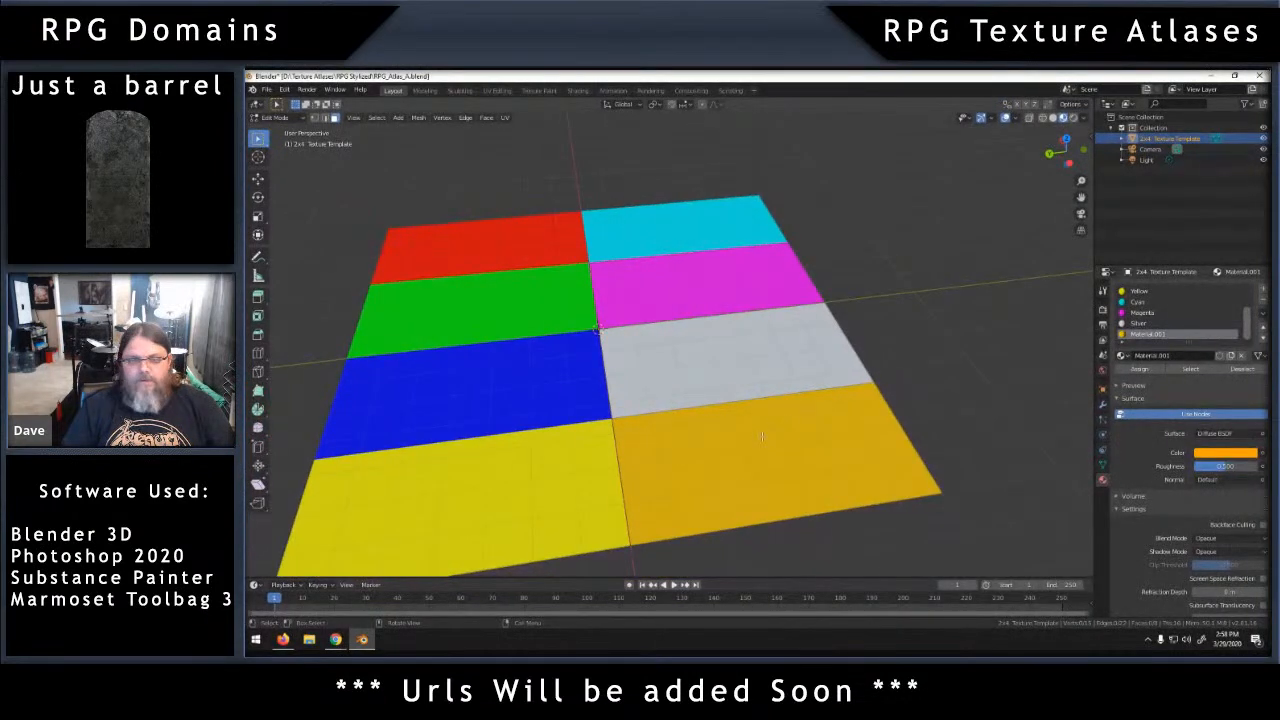
Set the eighth material's hex colour to 8B4513 and assign it to the face next to the silver one.
click(1227, 454)
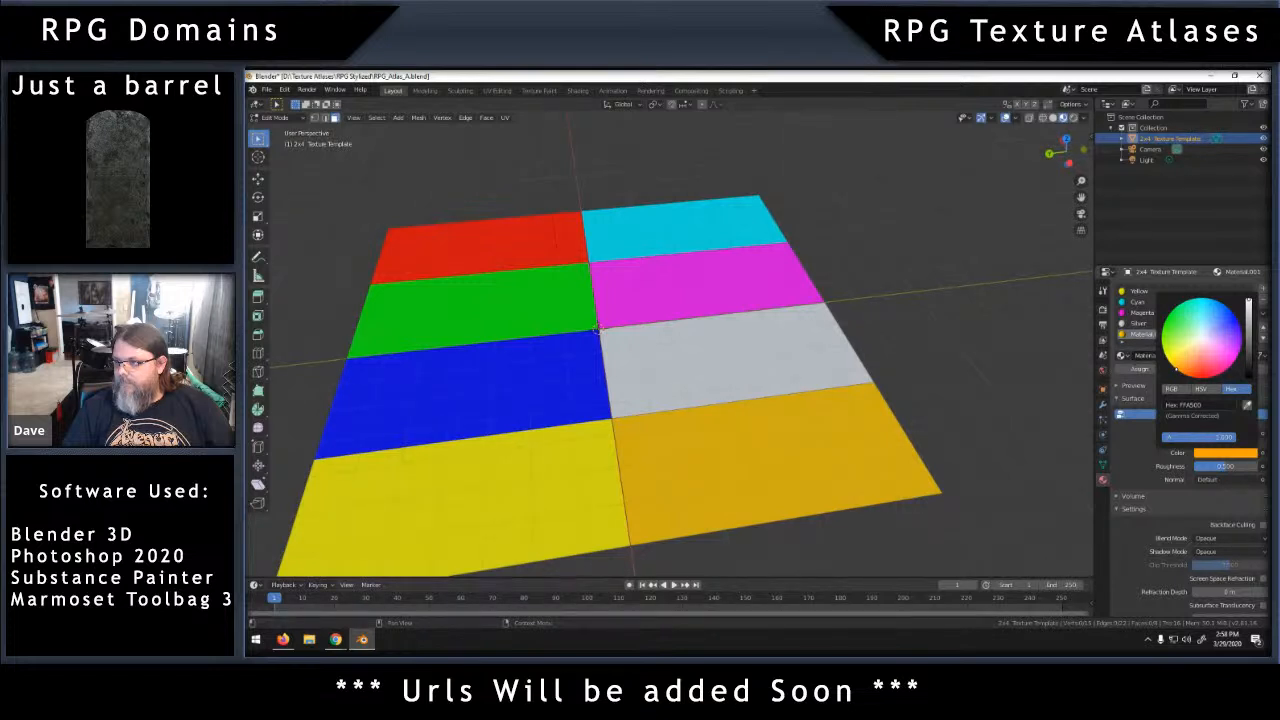
click(1236, 457)
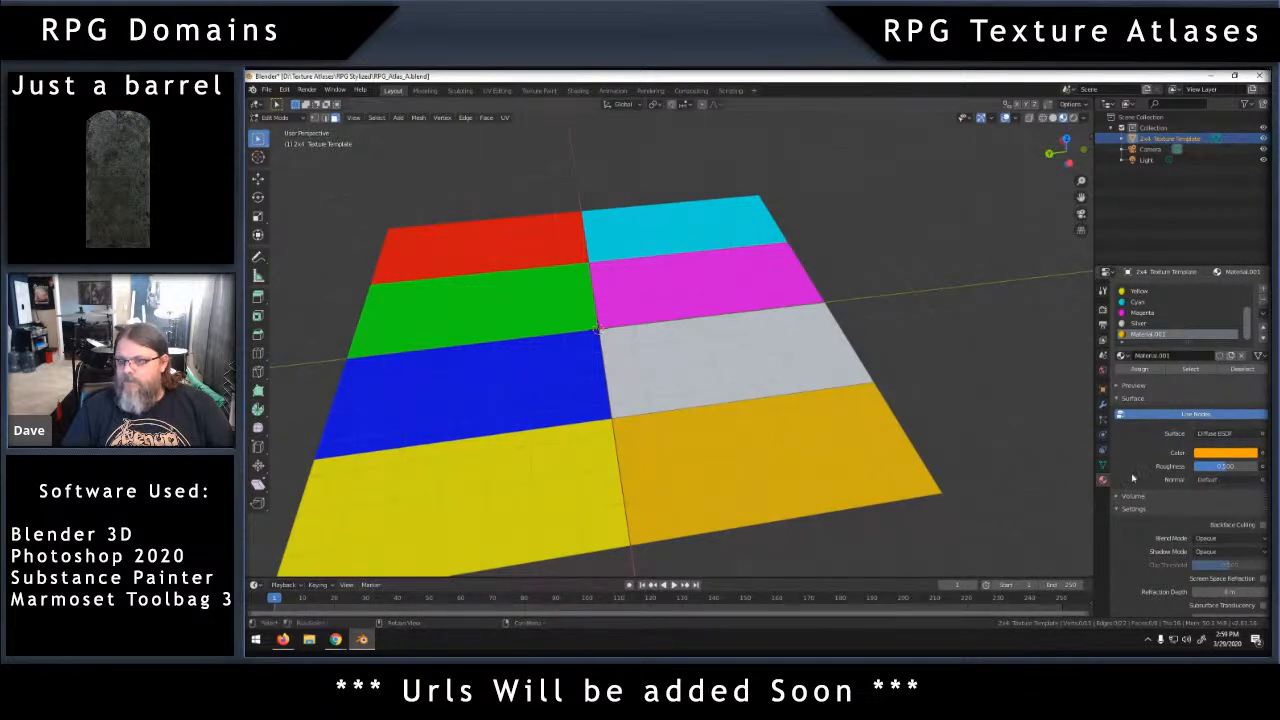
click(1220, 457)
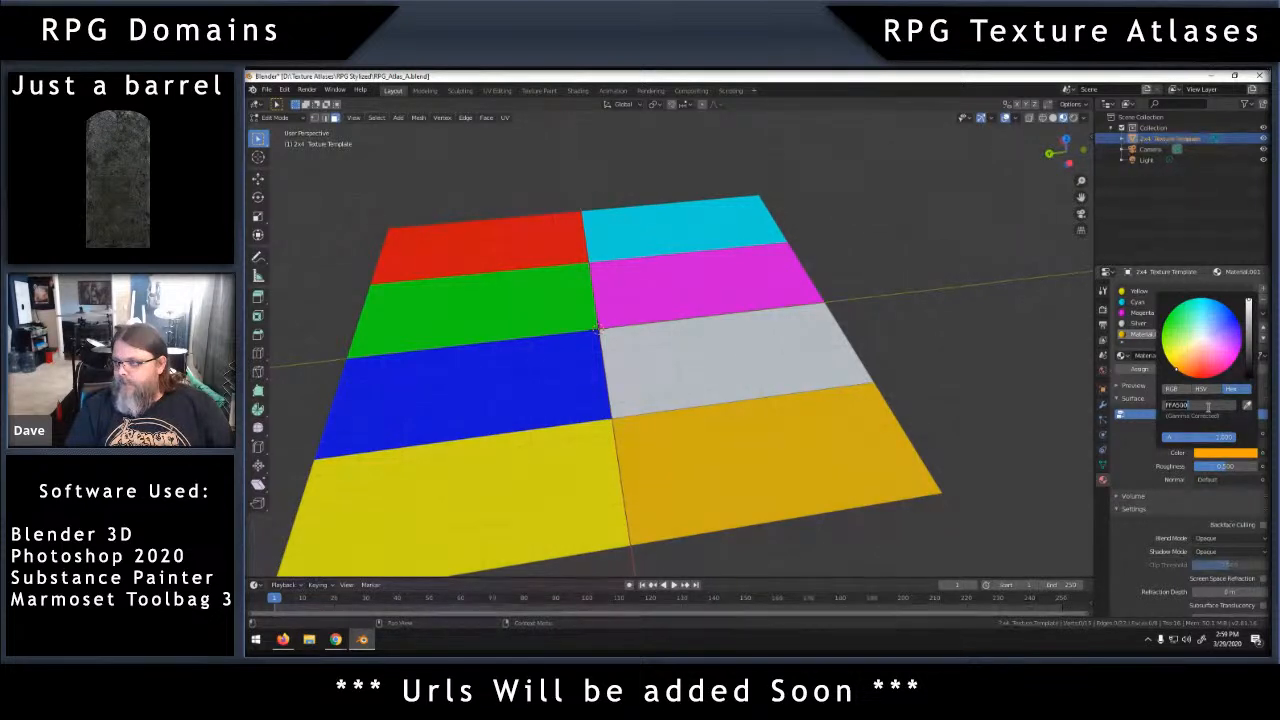
text(8)
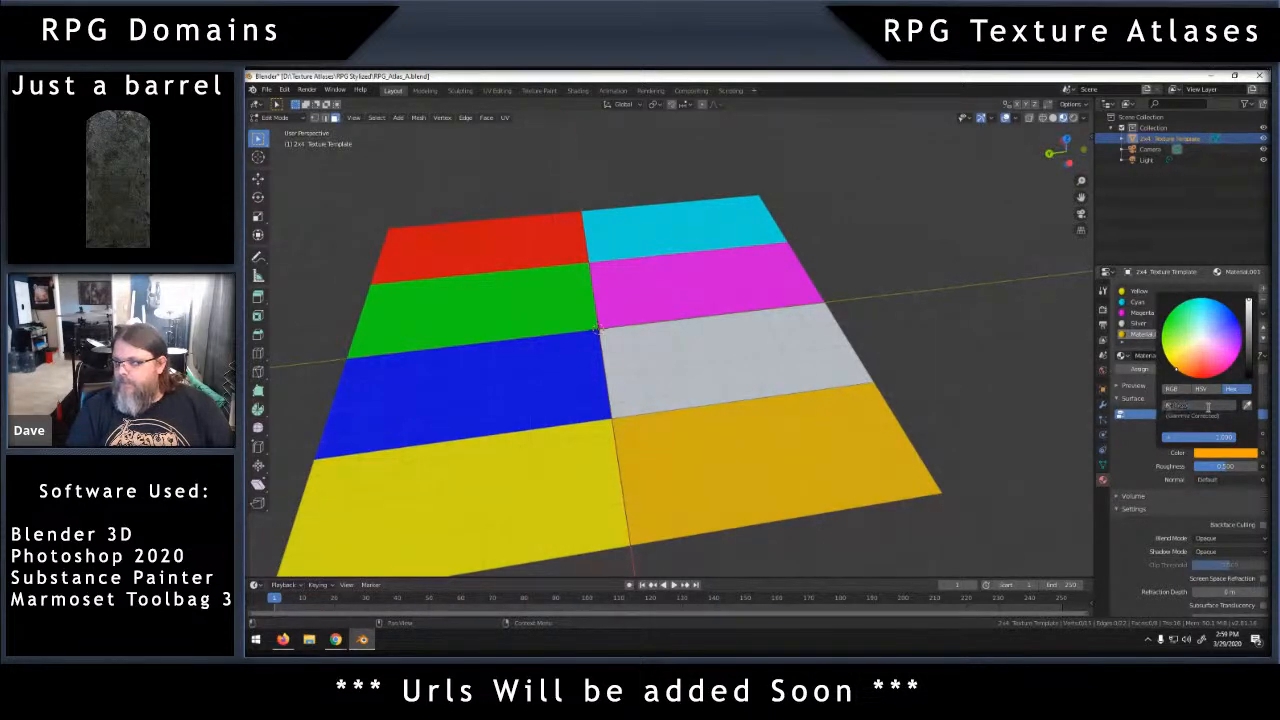
text(b4513)
key(Return)
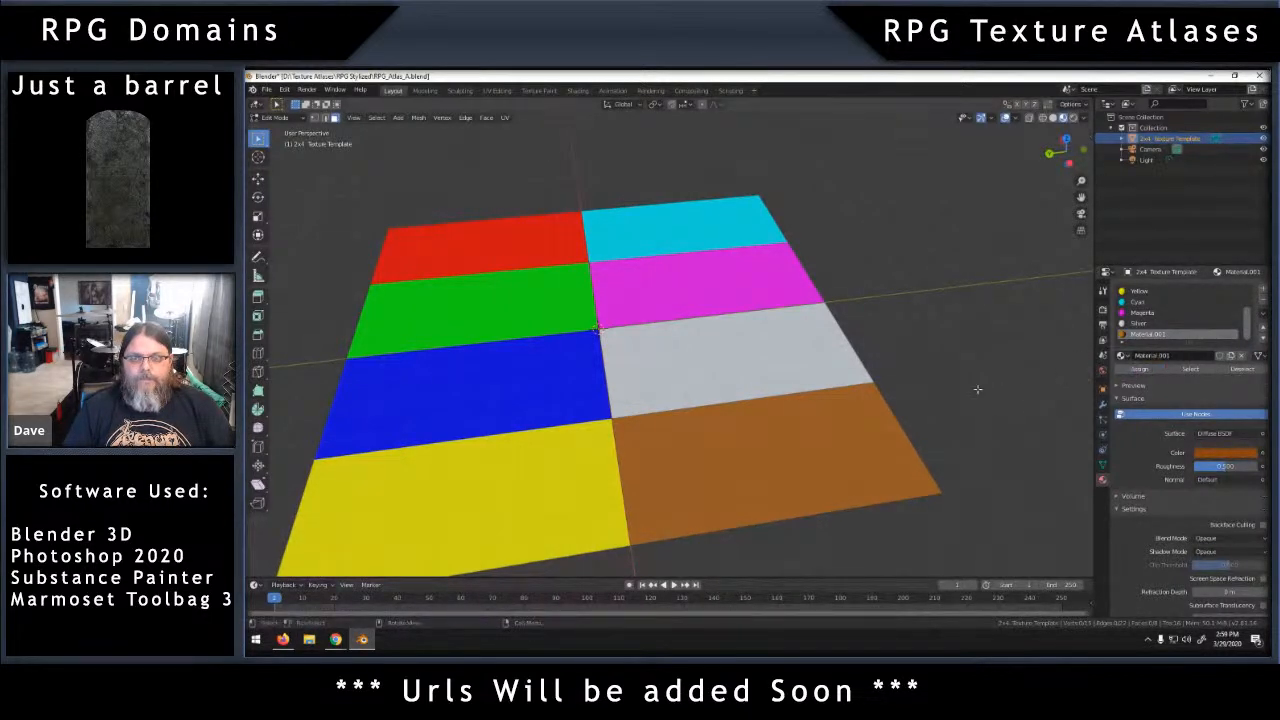
click(828, 456)
click(1140, 371)
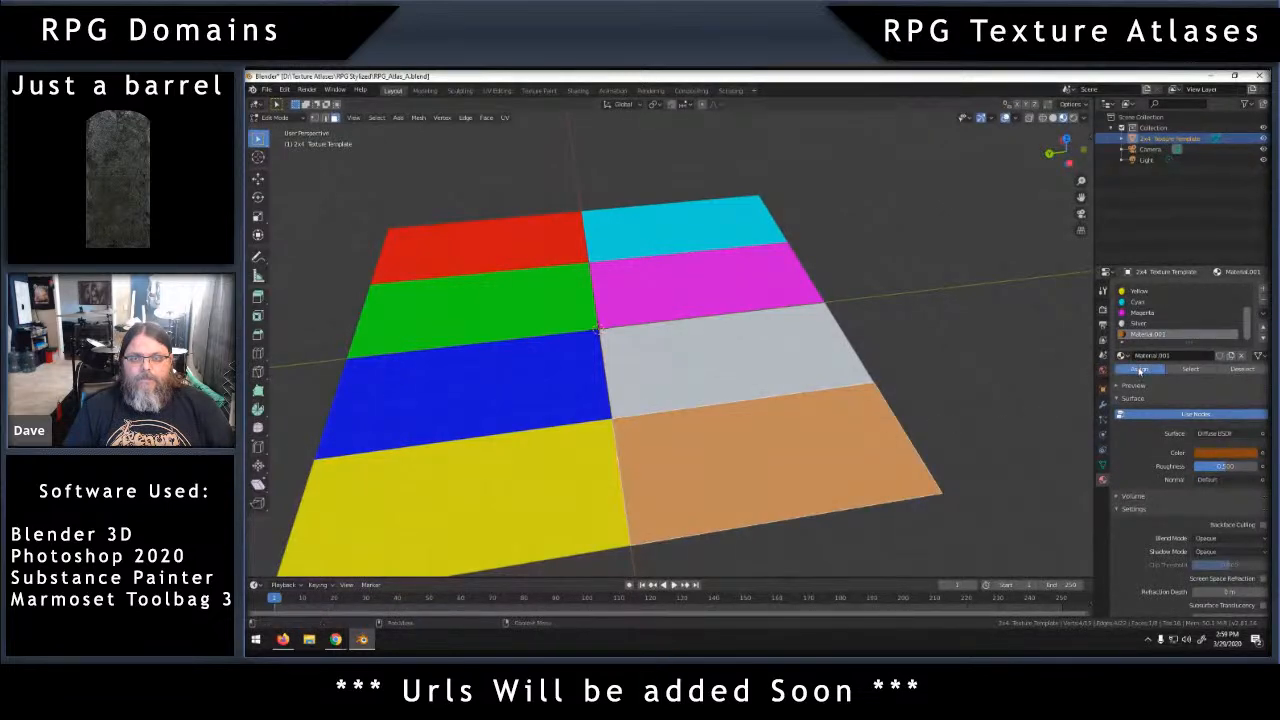
click(1010, 371)
middle_drag(1006, 366, 873, 363)
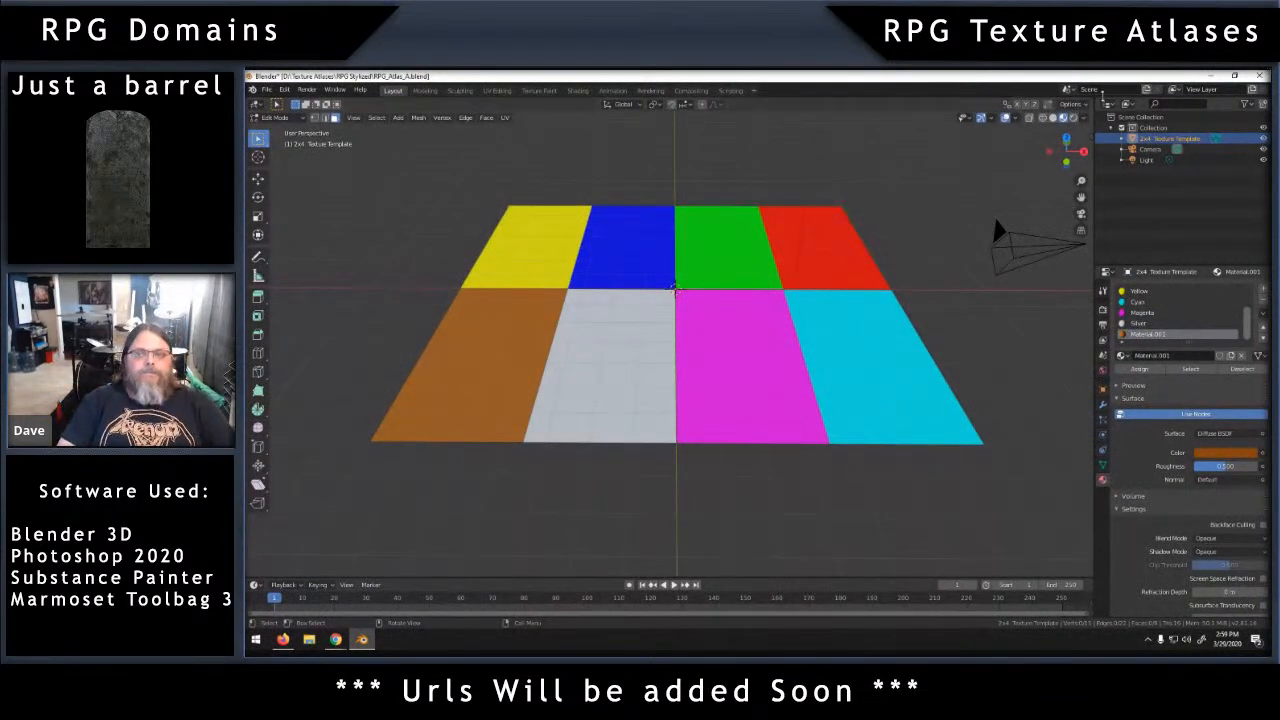
Split the 3D viewport into two areas and switch the new one to the UV Editor.
drag(1090, 99, 598, 250)
click(613, 104)
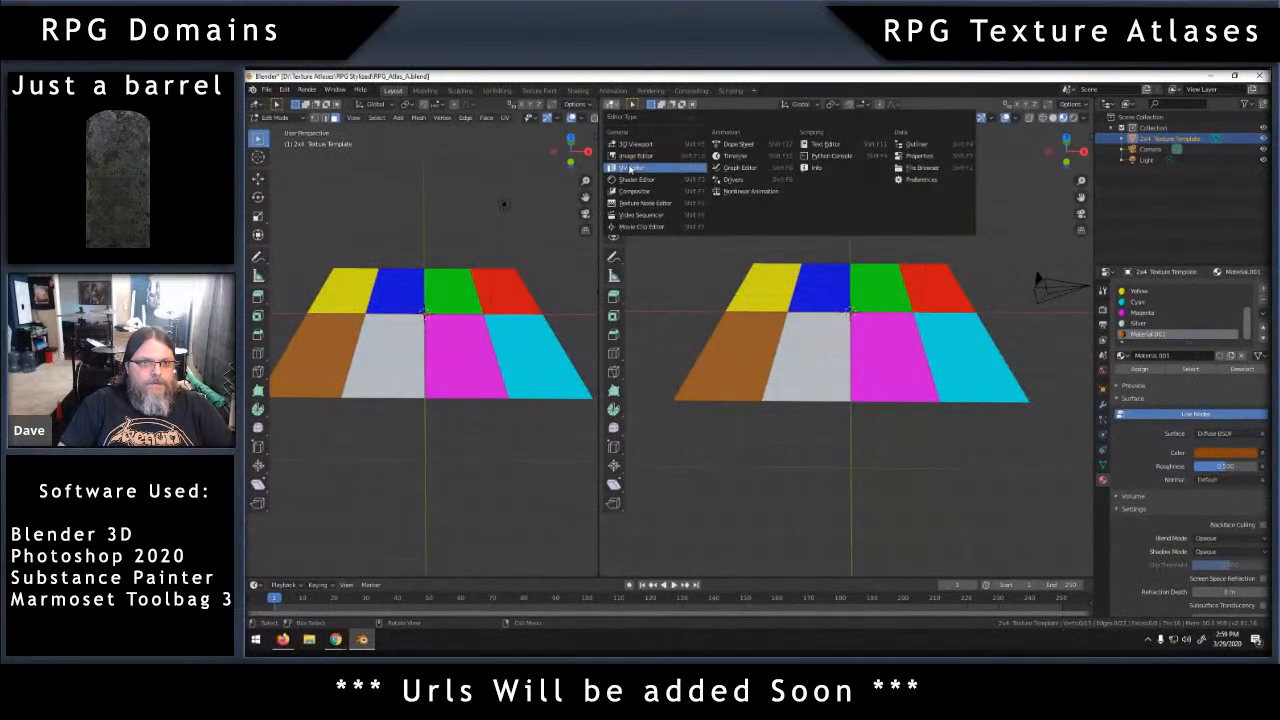
click(632, 167)
Select all faces of the grid and scale the whole UV layout down slightly to leave a thin margin around it.
key(a)
scroll(901, 291, up, 3)
scroll(901, 289, up, 1)
scroll(860, 280, down, 2)
drag(706, 217, 994, 496)
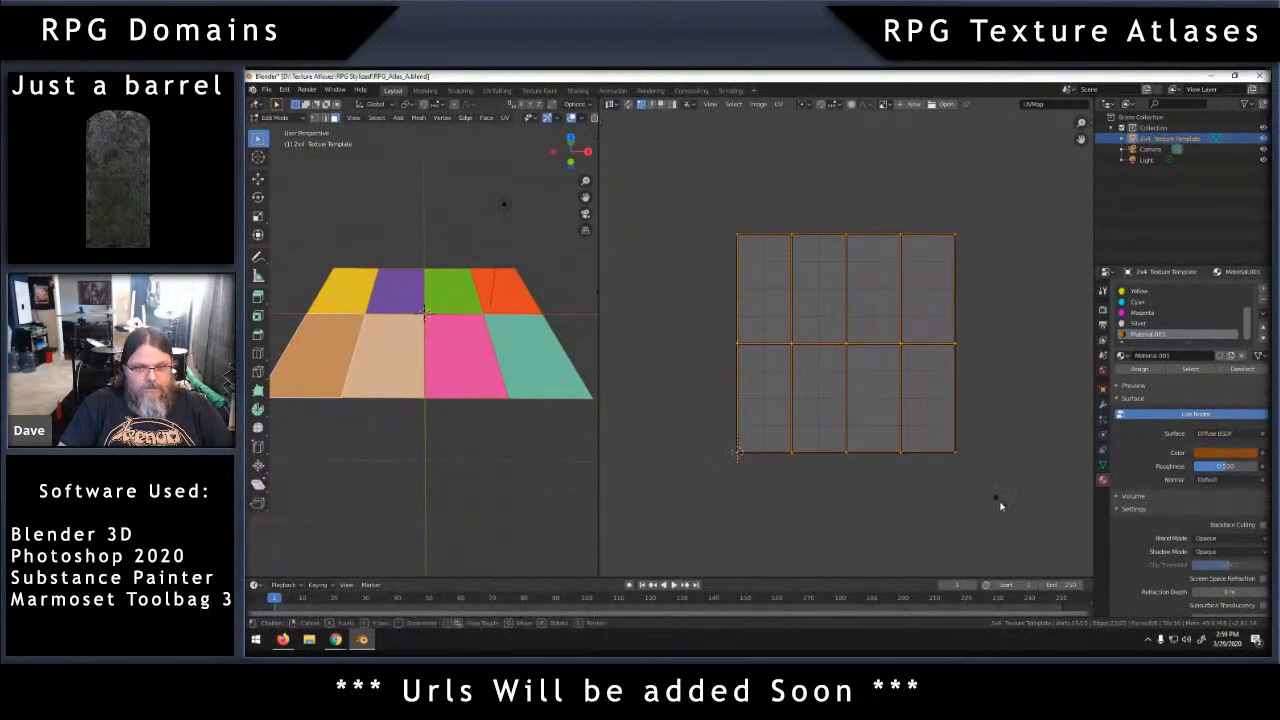
key(s)
click(997, 500)
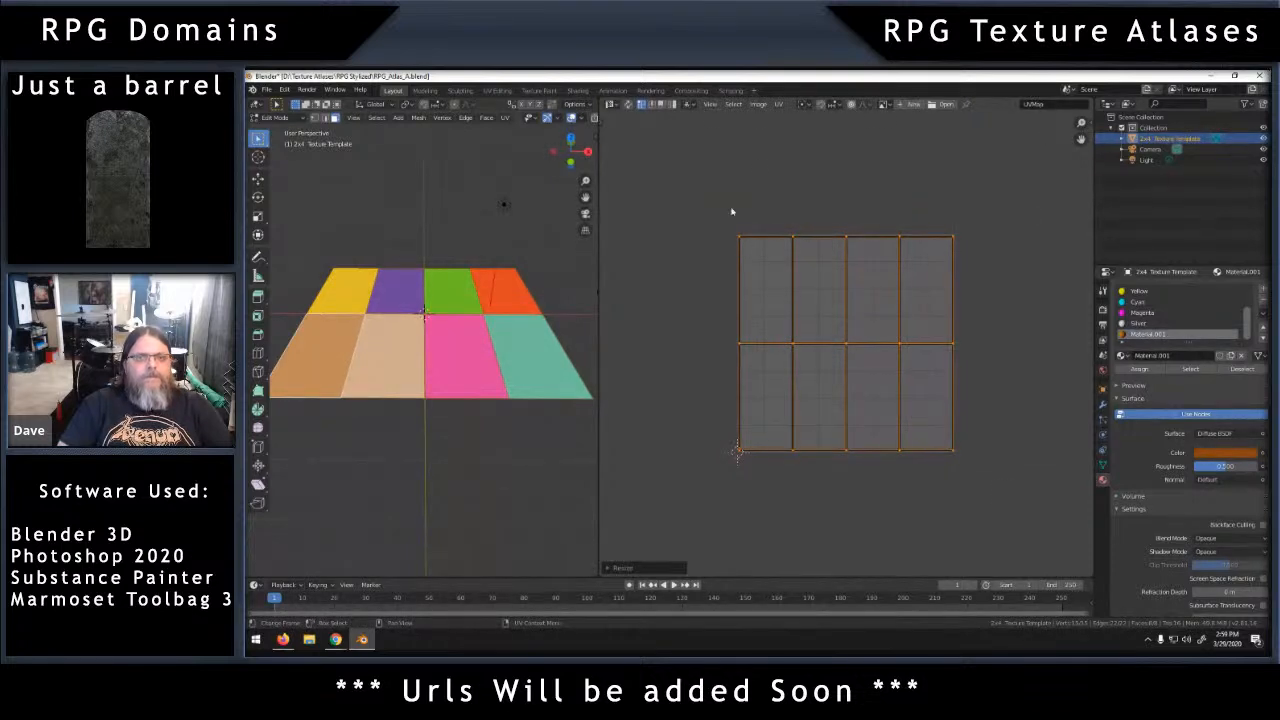
Create a new 4096 x 4096 px blank image named RGP_ATLAS_A in the UV Editor.
click(911, 105)
click(957, 120)
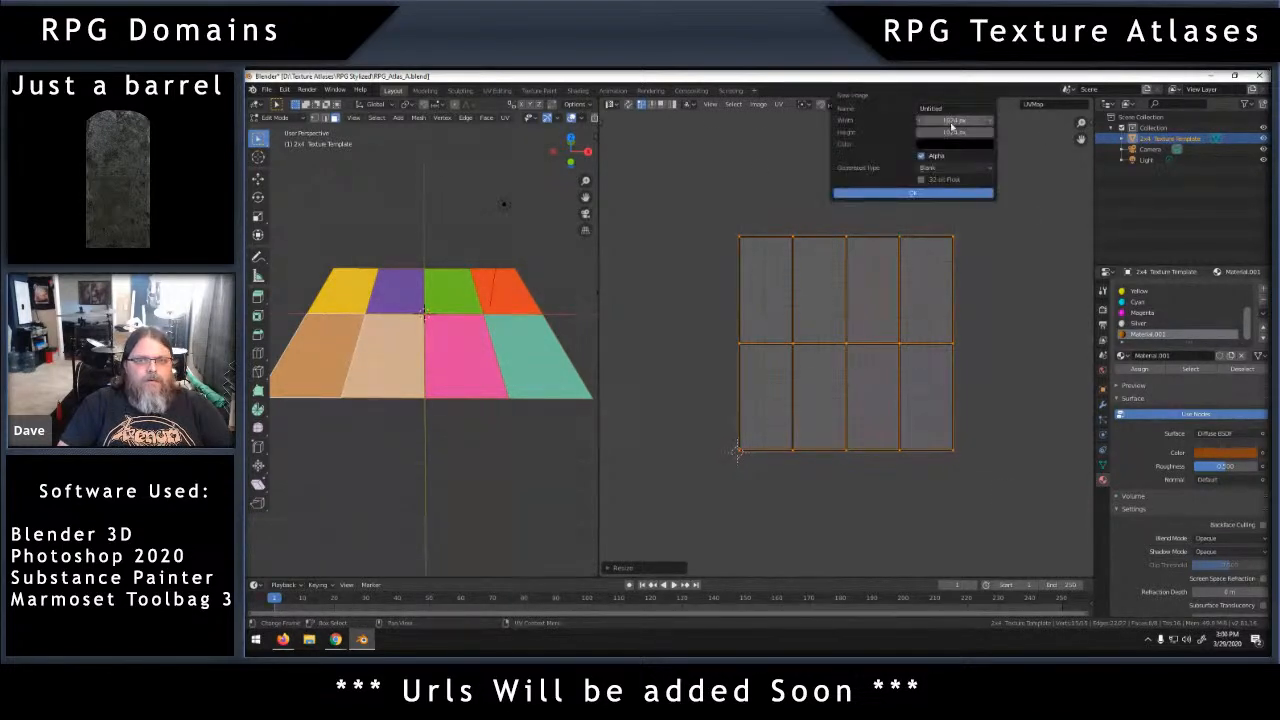
text(4096)
key(Tab)
text(4096)
click(944, 110)
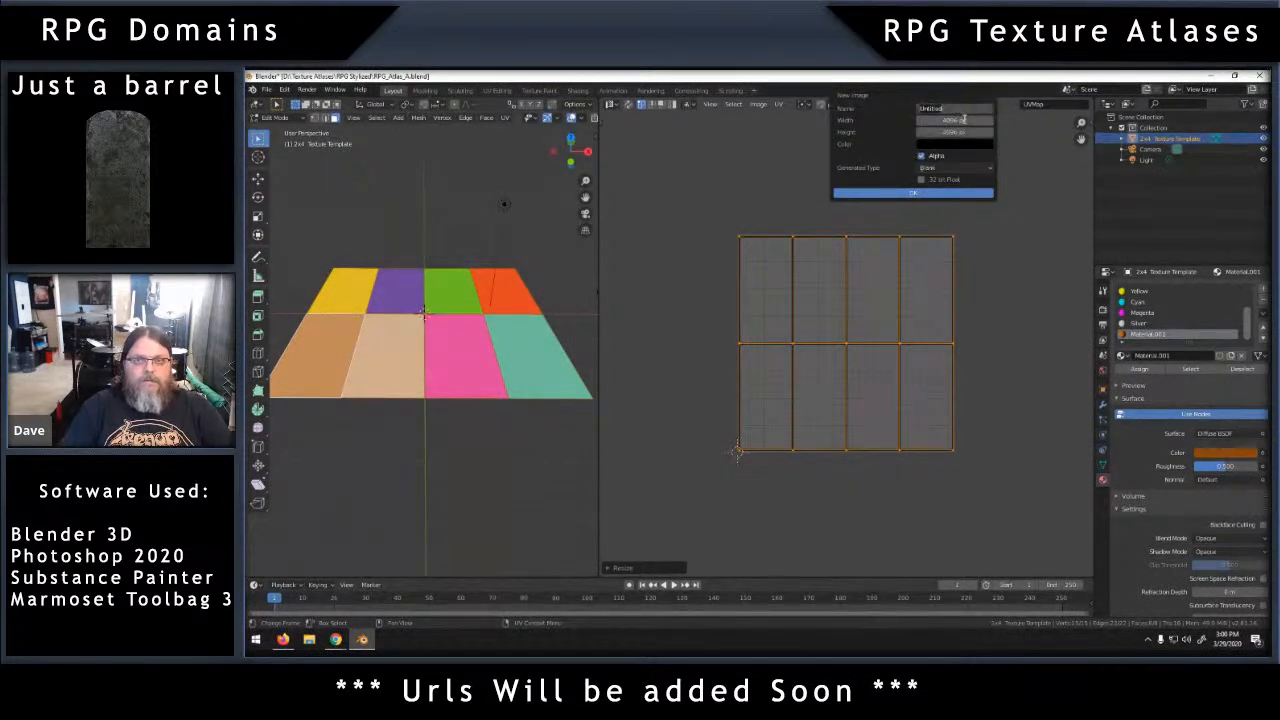
text(RPG_ATLAS_A)
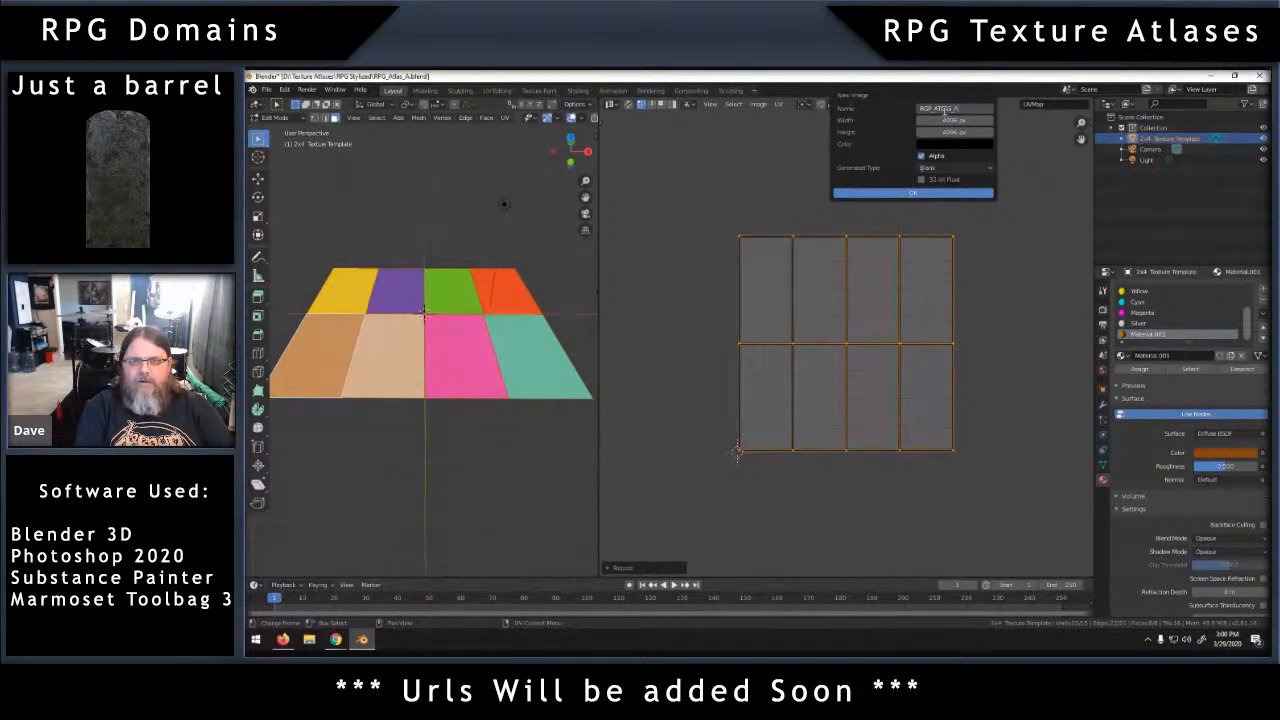
click(910, 193)
key(Home)
scroll(909, 270, up, 2)
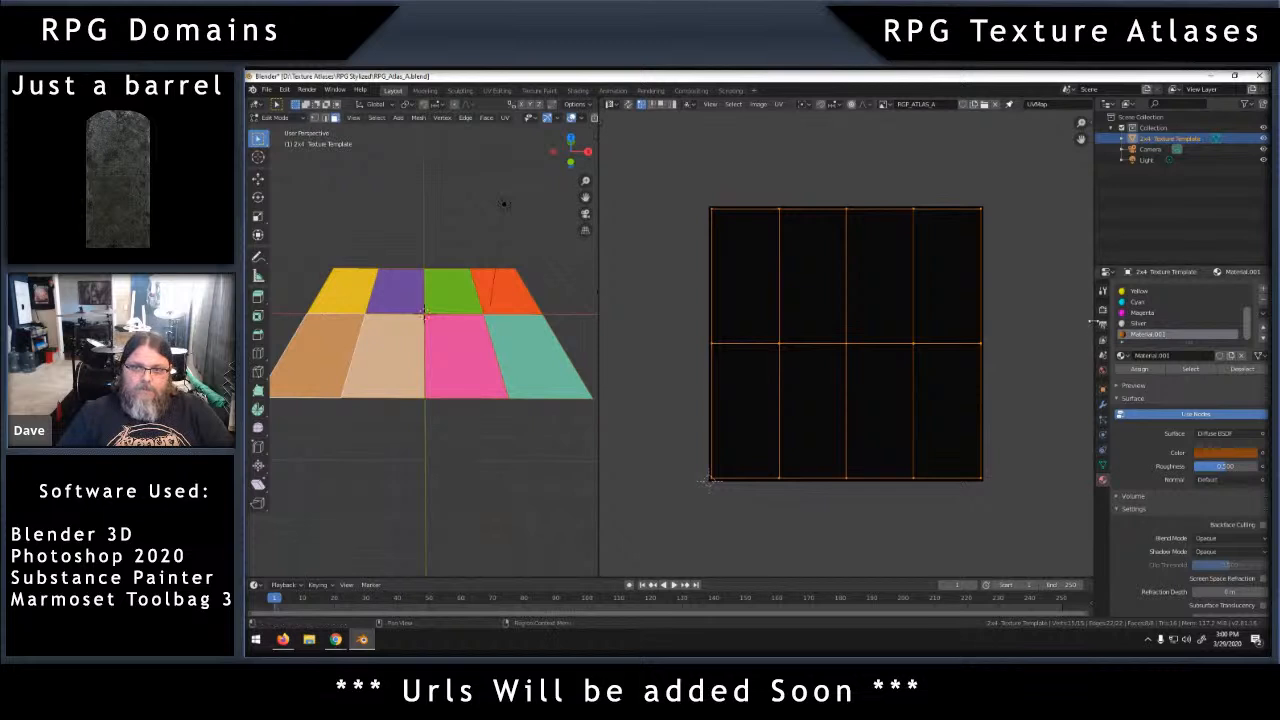
Switch the 3D viewport area to the Shader Editor with its sidebar collapsed and display the Red material's nodes.
click(260, 104)
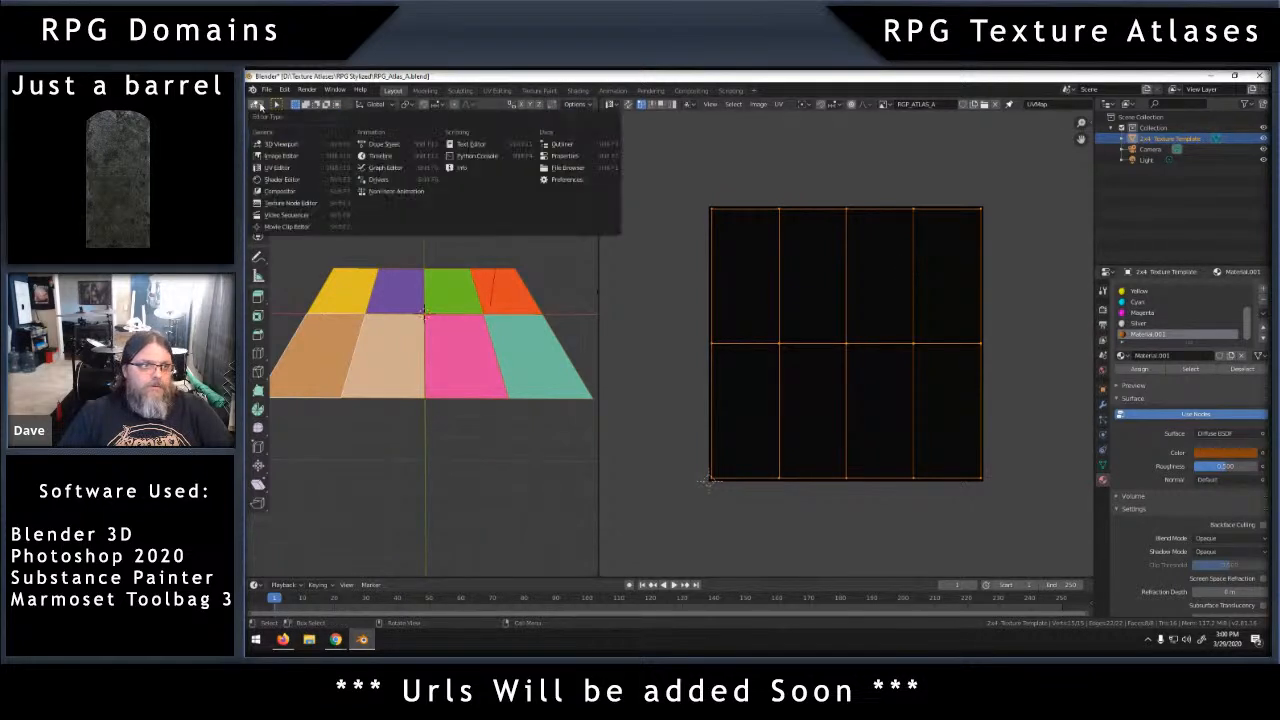
click(303, 180)
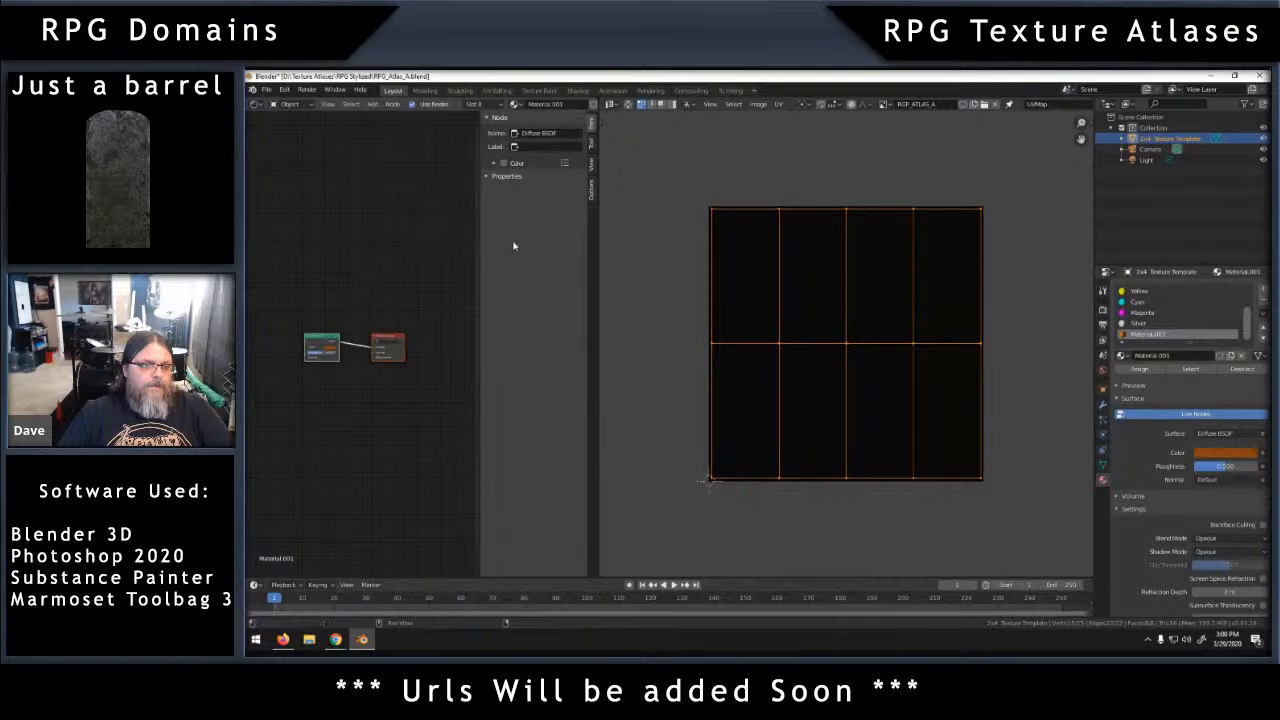
drag(480, 250, 600, 245)
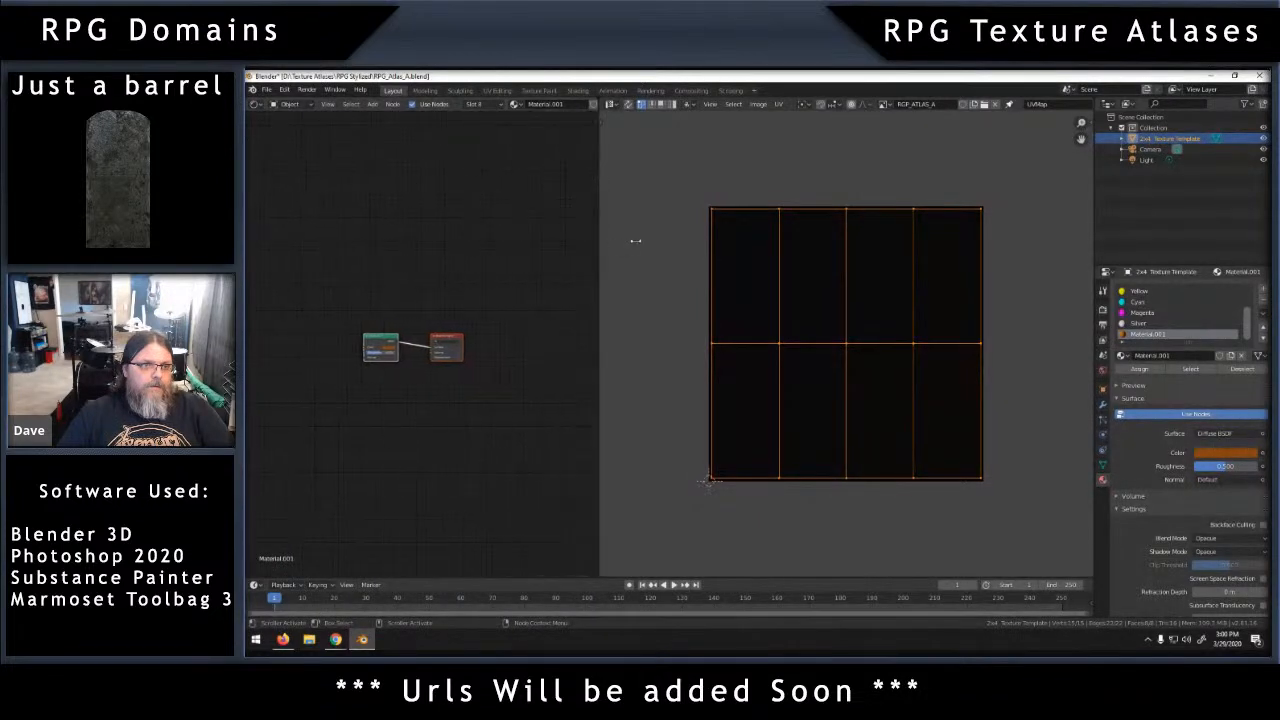
scroll(420, 311, up, 1)
middle_drag(385, 287, 476, 262)
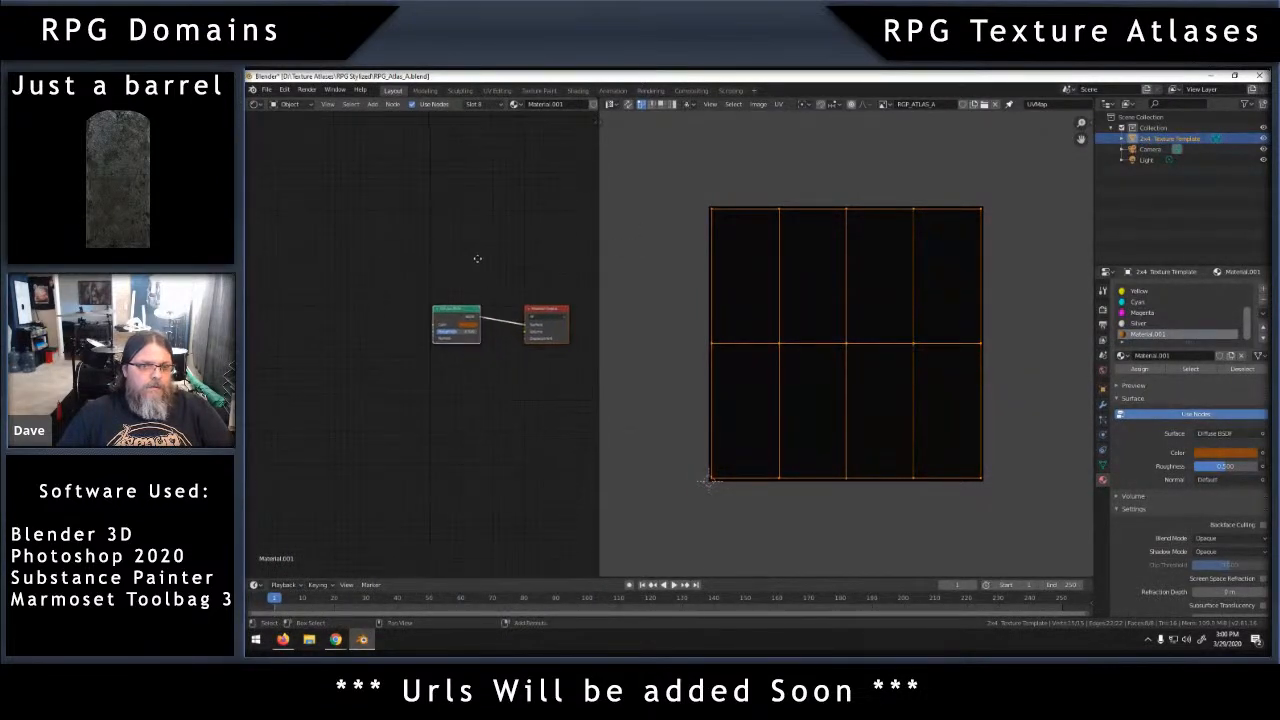
scroll(1185, 325, up, 3)
click(1144, 293)
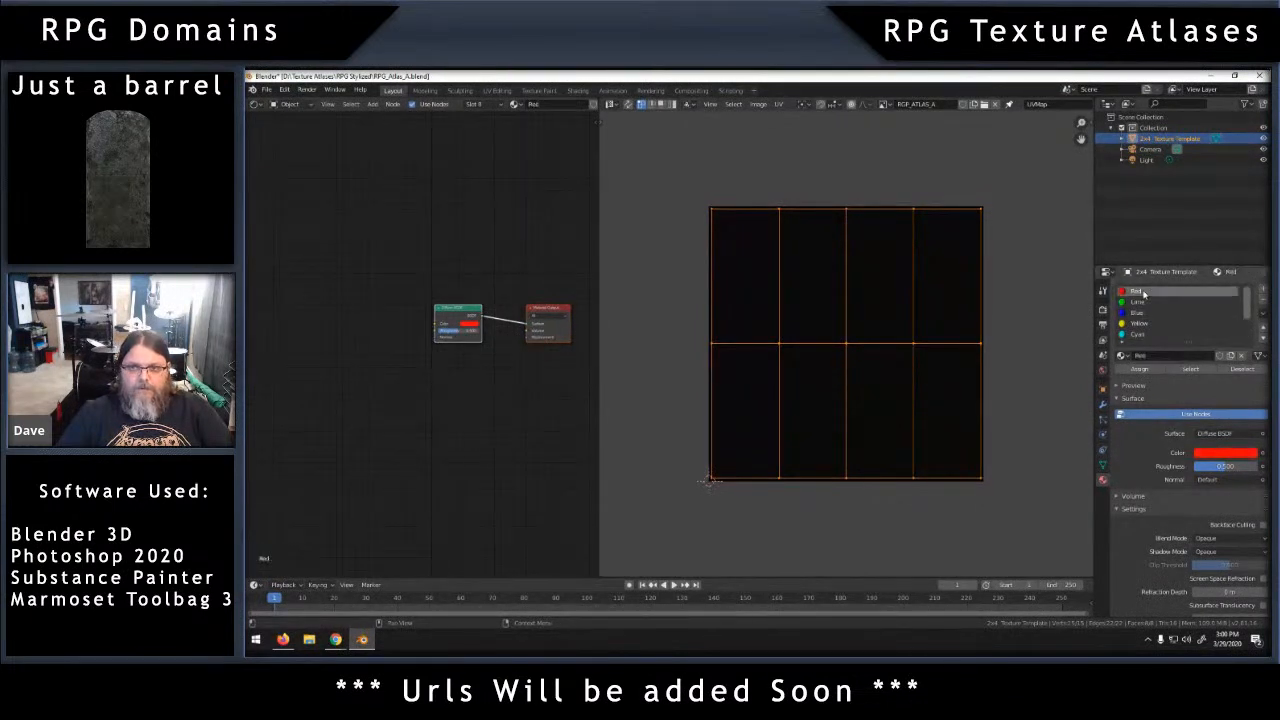
Add an Image Texture node to the Red material, place it before the diffuse shader and assign the RGP_ATLAS_A image to it.
key(shift+a)
click(383, 343)
text(image)
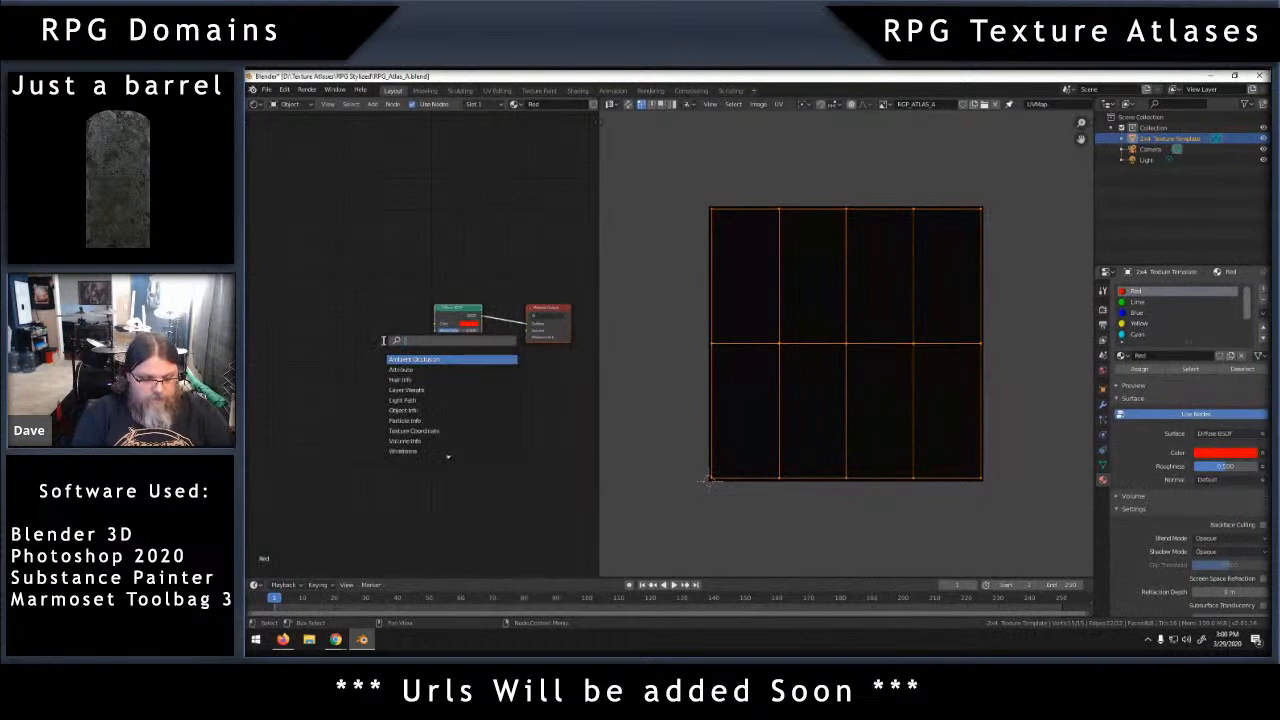
click(410, 360)
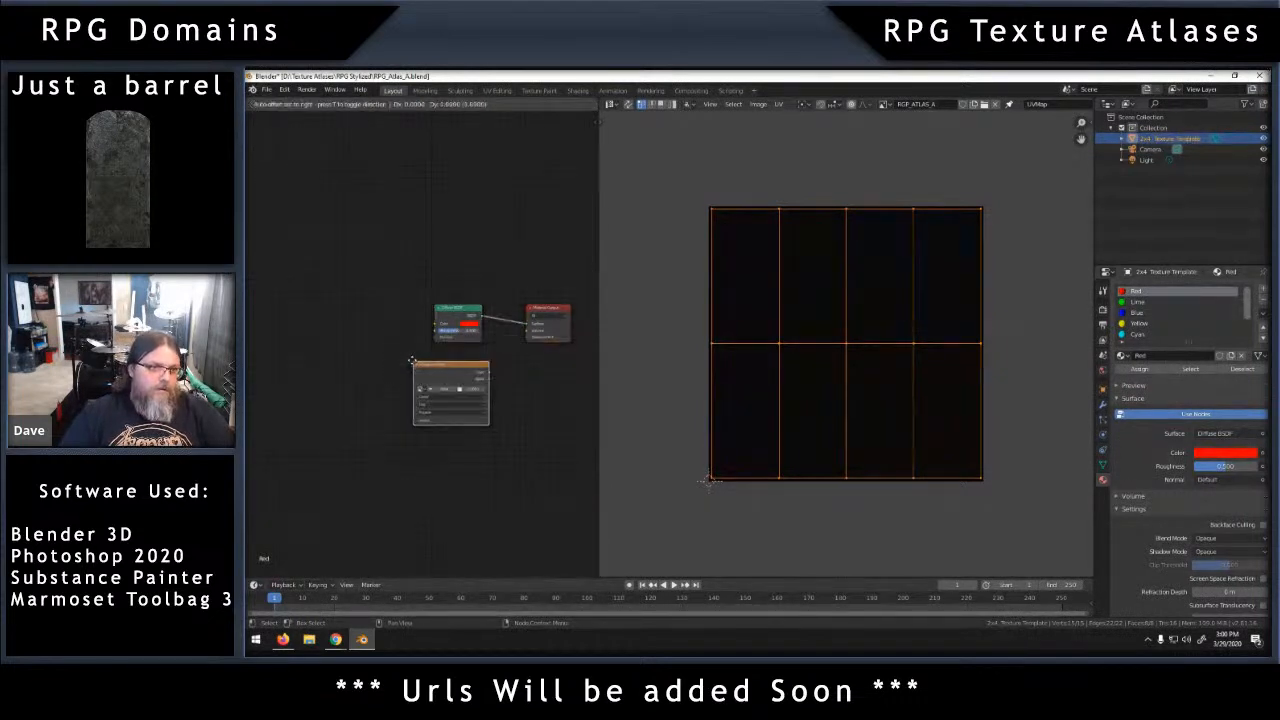
click(320, 288)
click(330, 314)
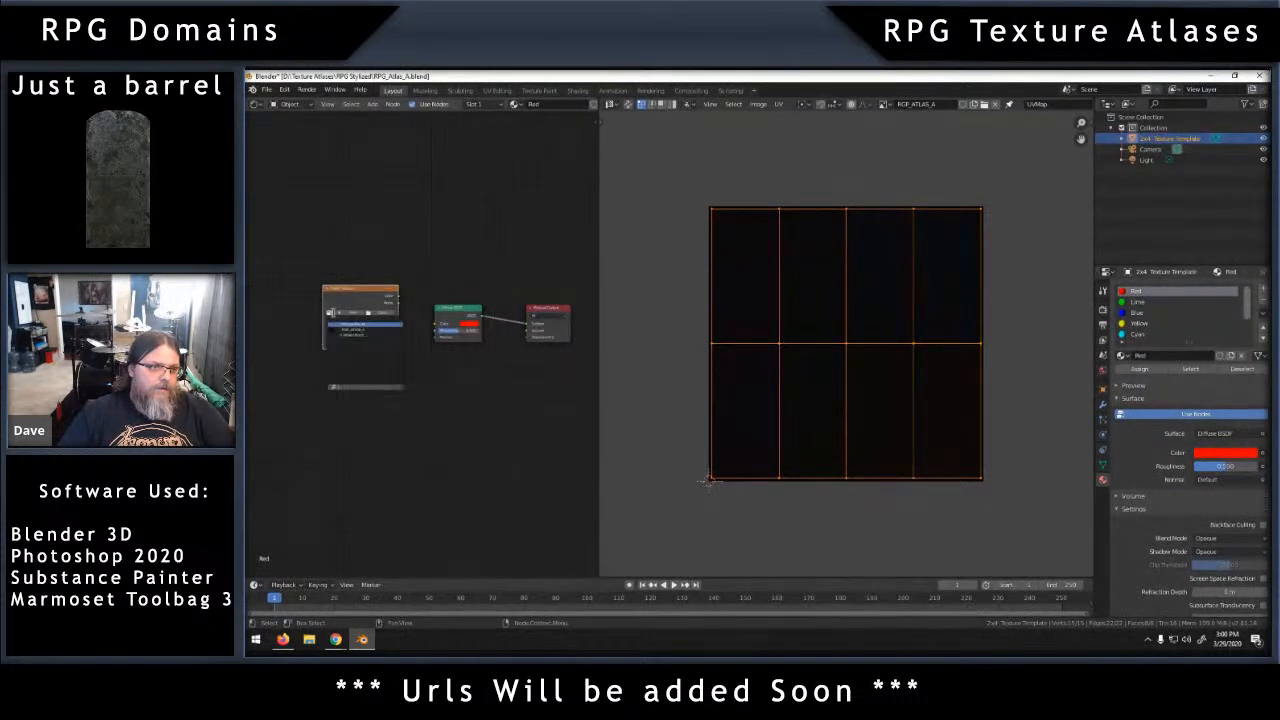
click(346, 329)
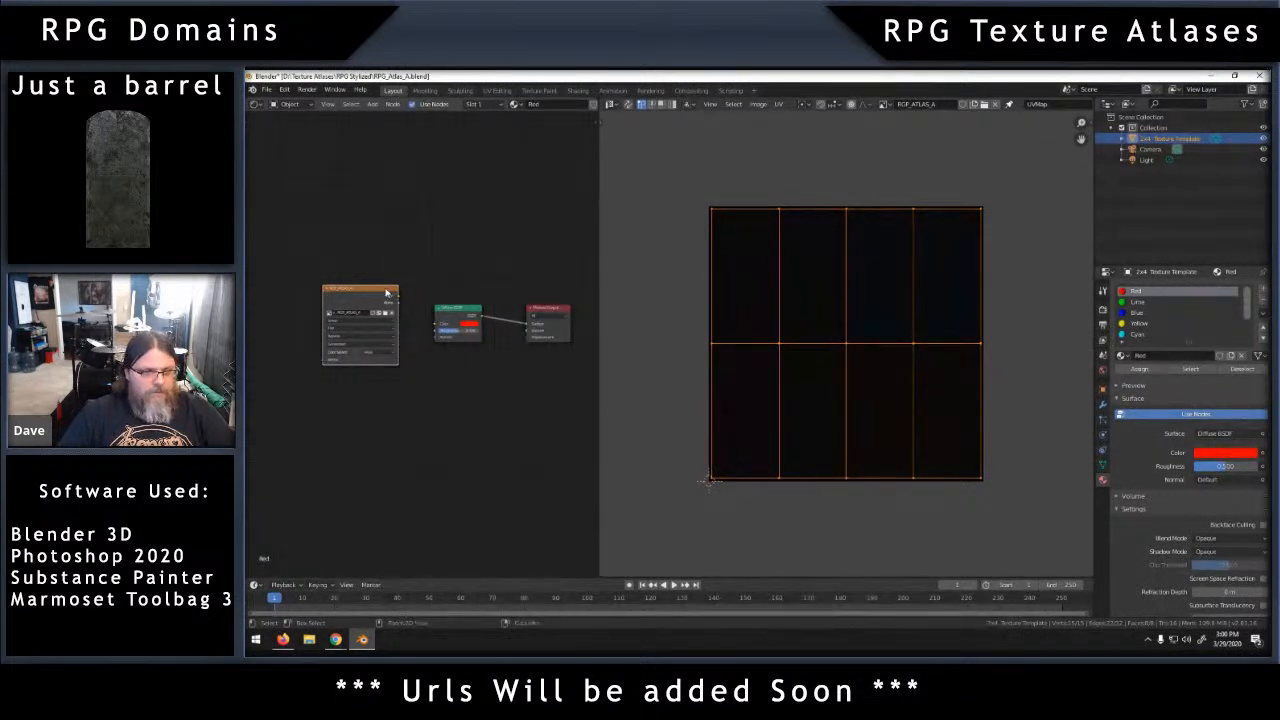
Paste a copy of the atlas image node into the Lime, Blue, Yellow, Cyan, Magenta and Silver materials.
click(1140, 301)
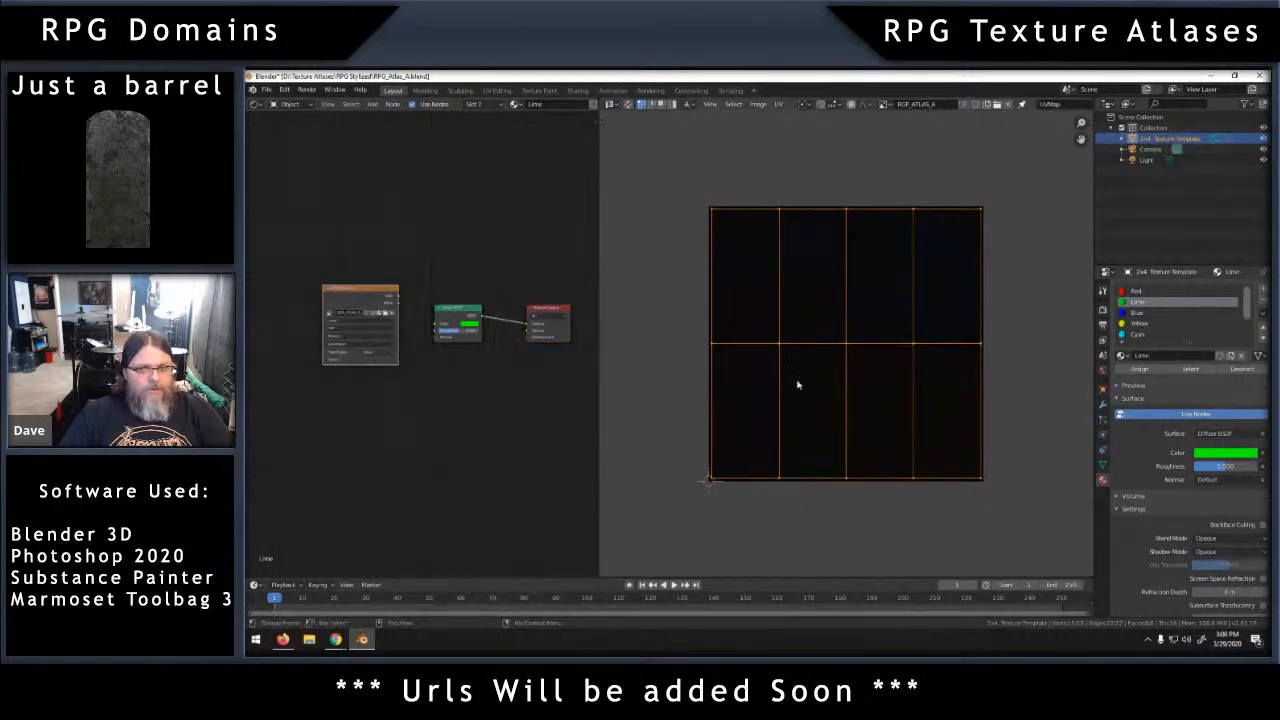
click(1137, 312)
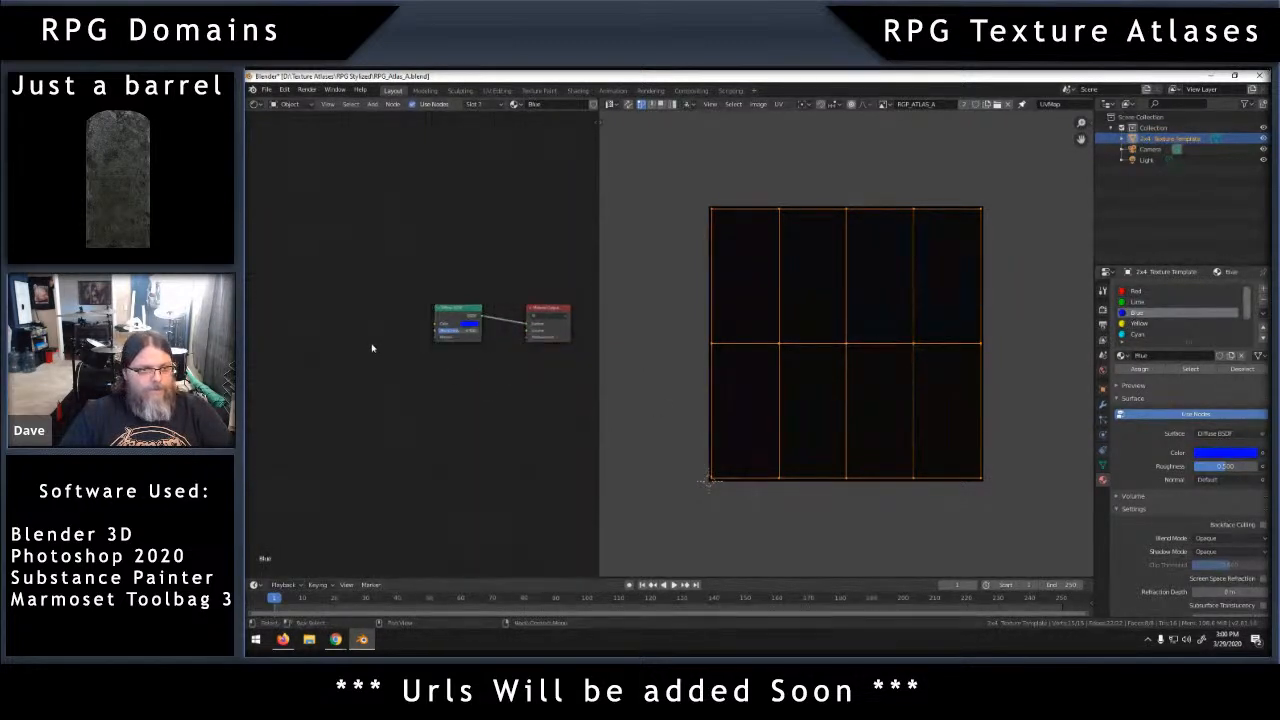
key(ctrl+v)
click(1138, 323)
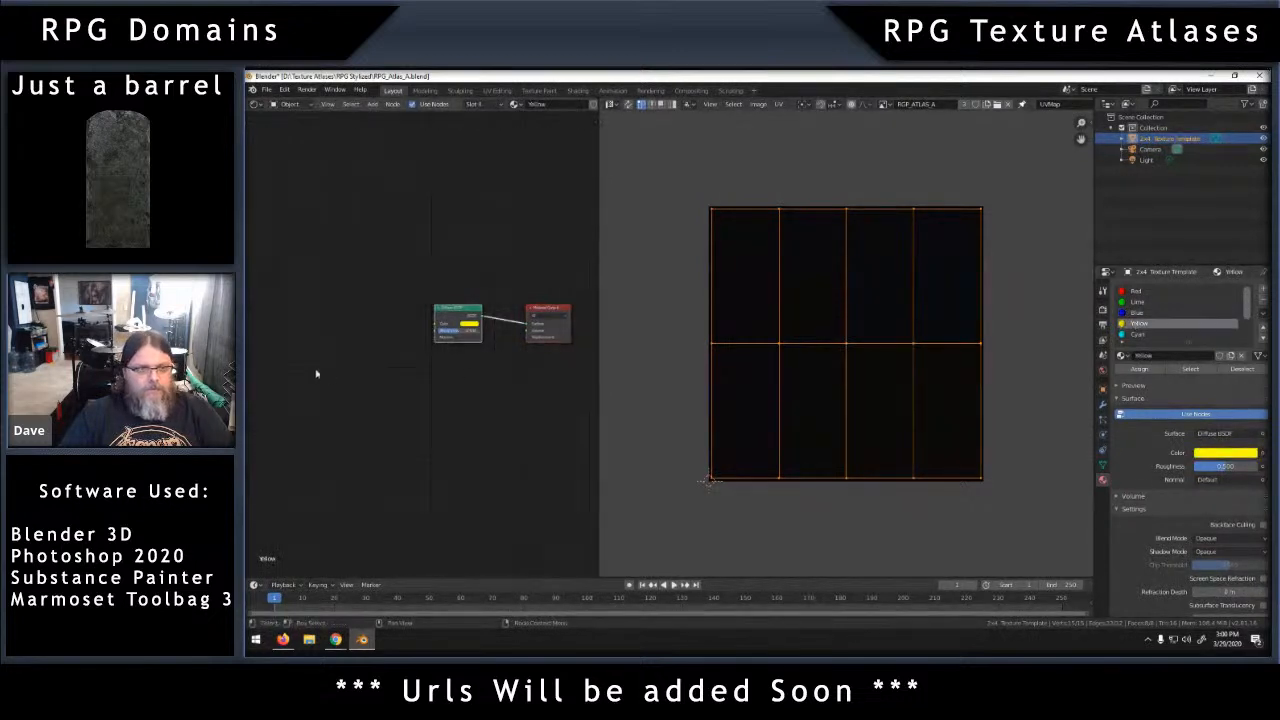
key(ctrl+v)
click(1138, 334)
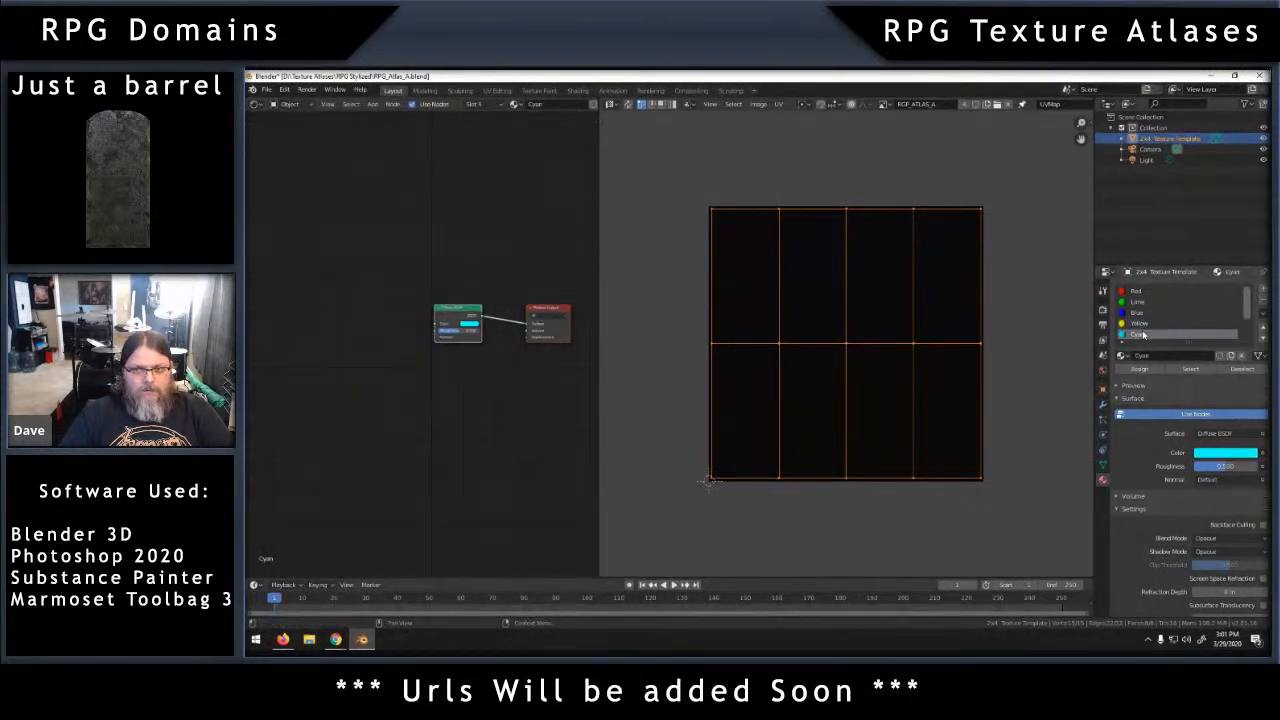
key(ctrl+v)
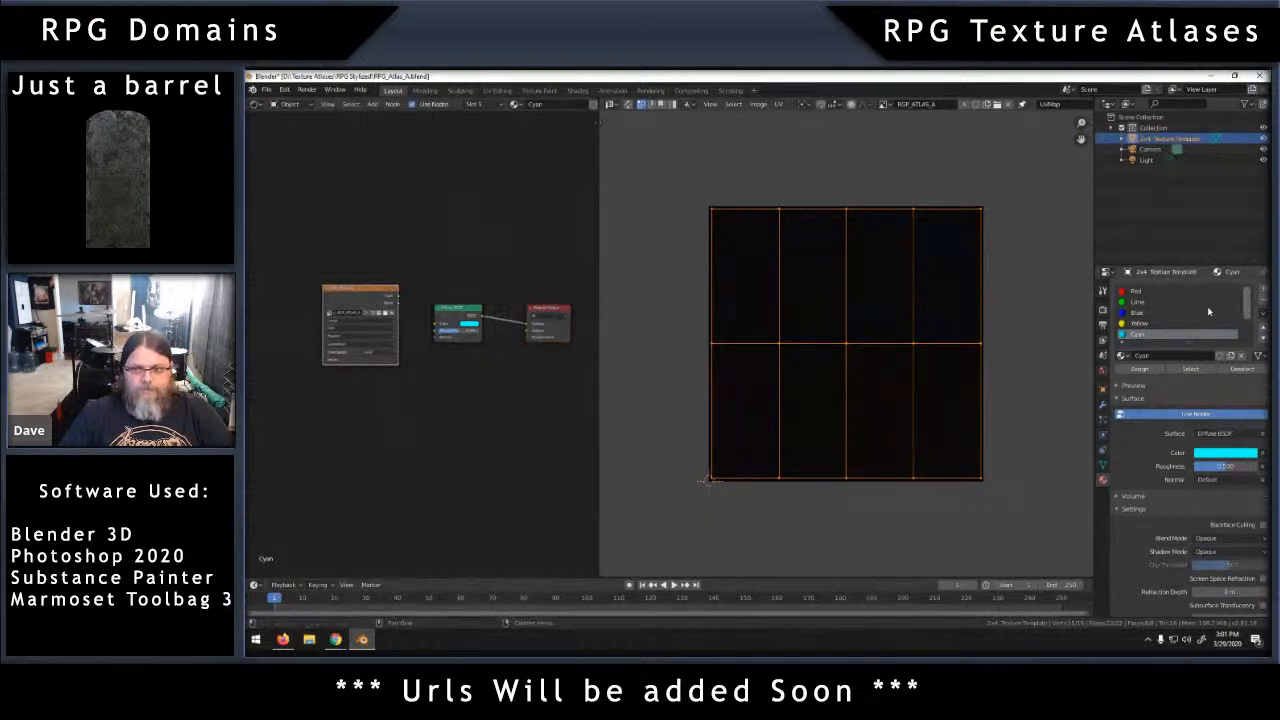
scroll(1246, 298, down, 3)
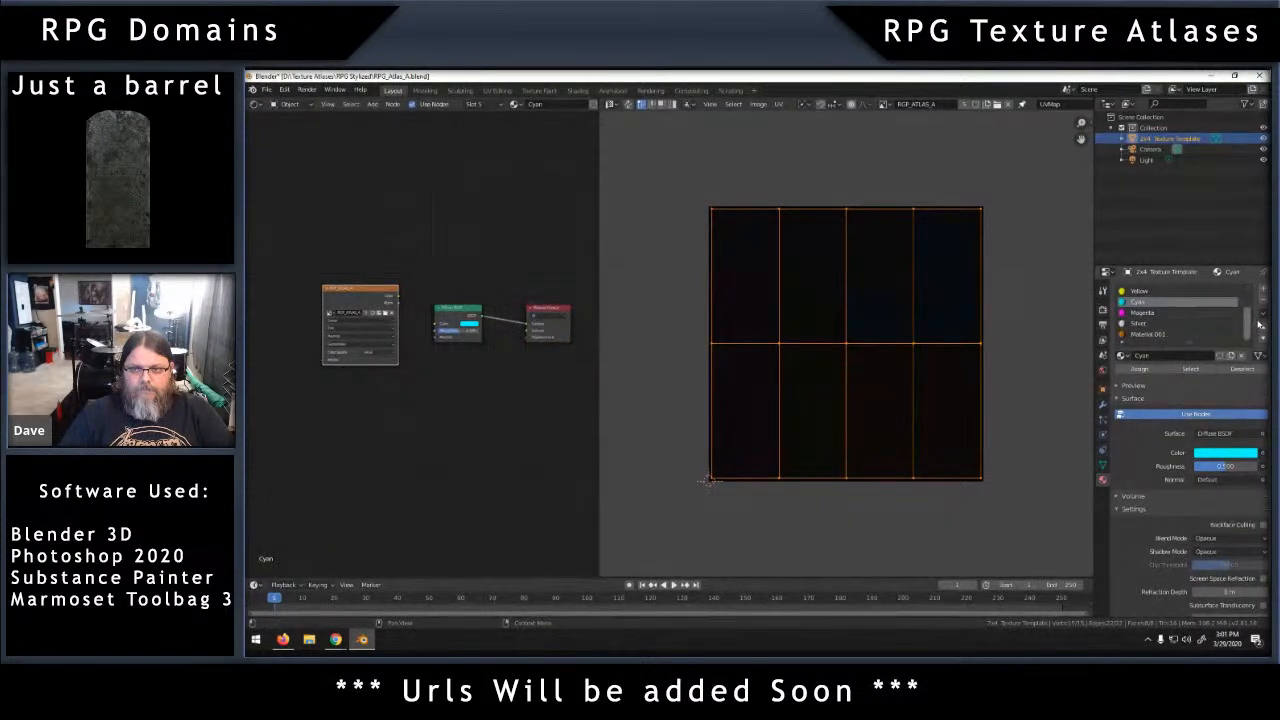
click(1150, 313)
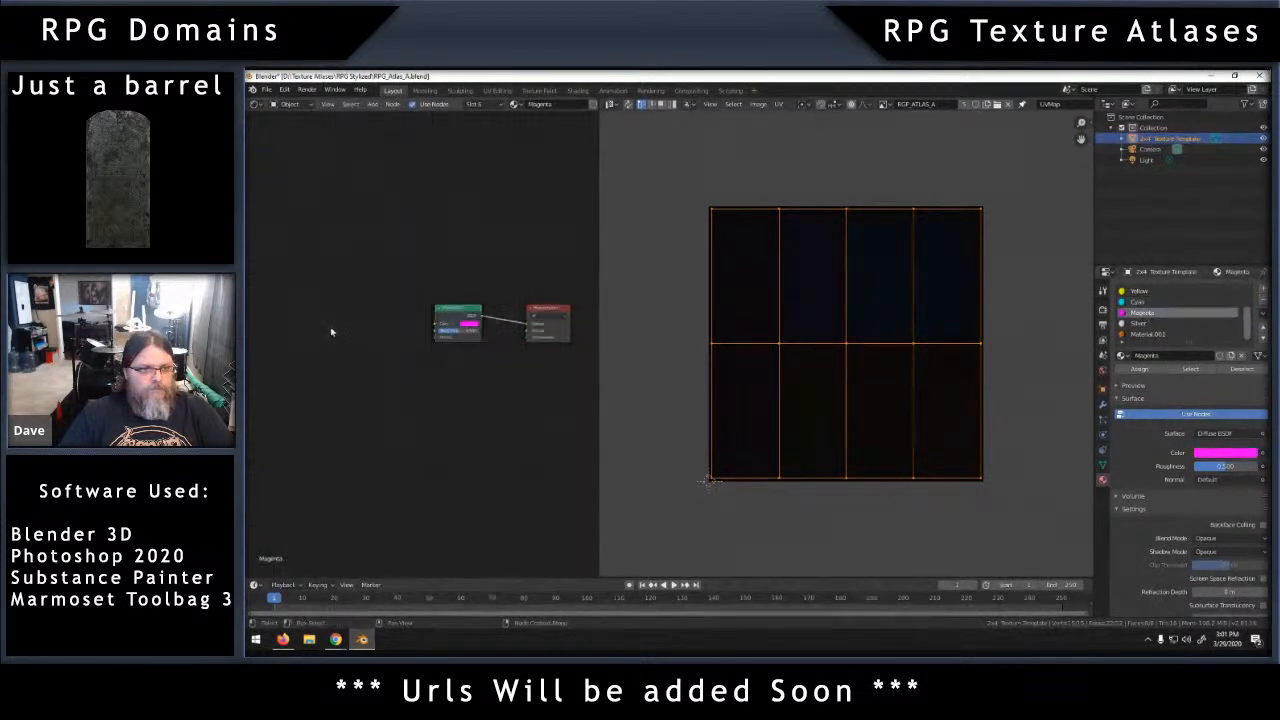
key(ctrl+v)
click(1140, 323)
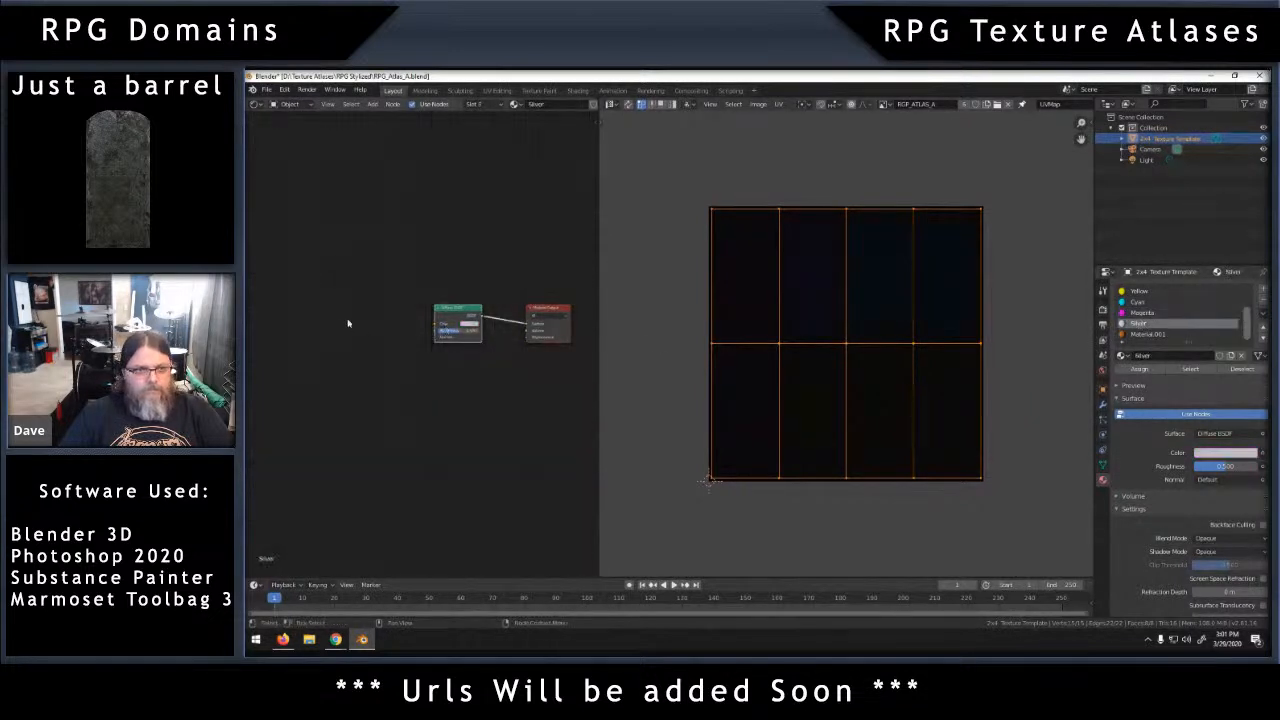
key(ctrl+v)
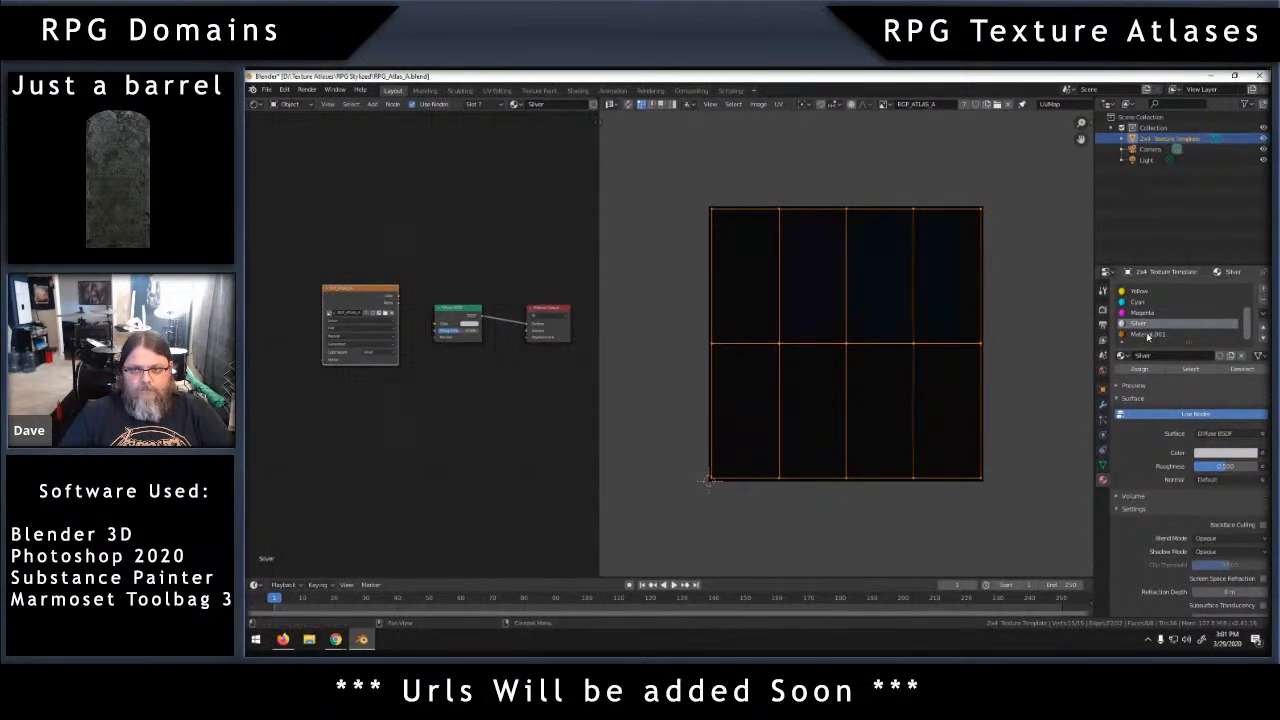
Rename Material.001 to Brown and paste the atlas image node into its node tree.
click(1148, 334)
double_click(1168, 355)
text(Brown)
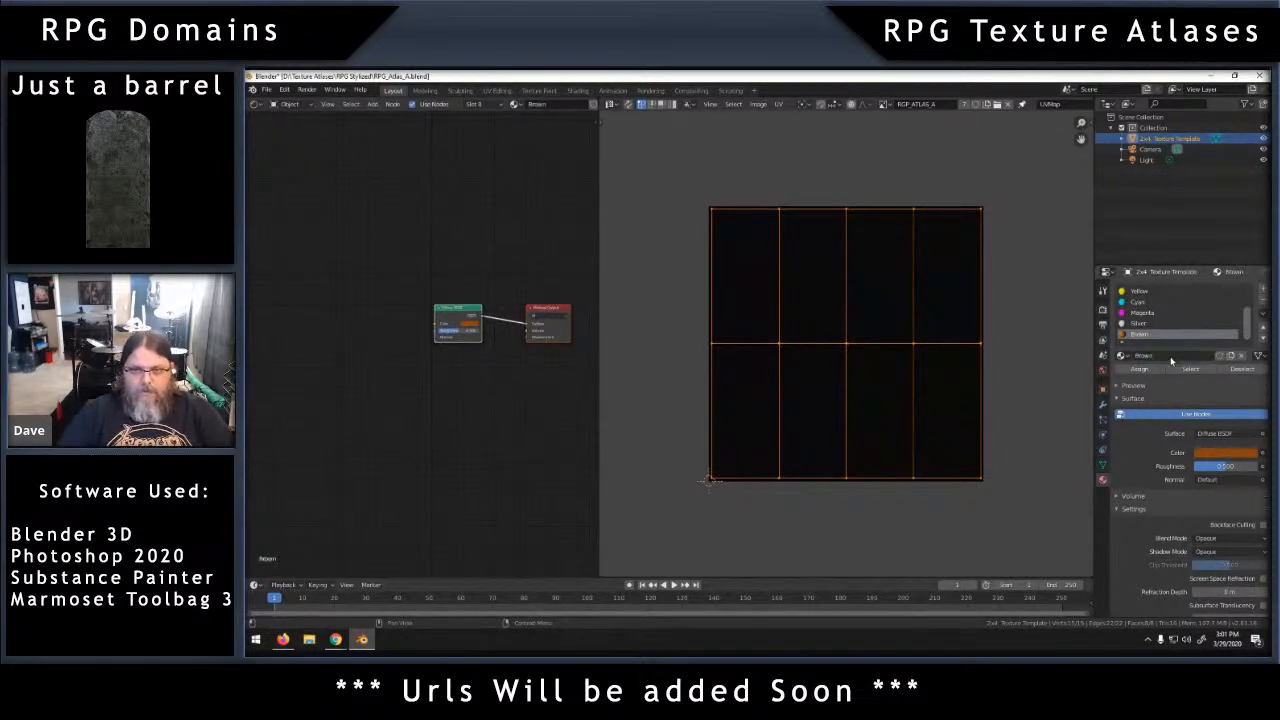
click(336, 334)
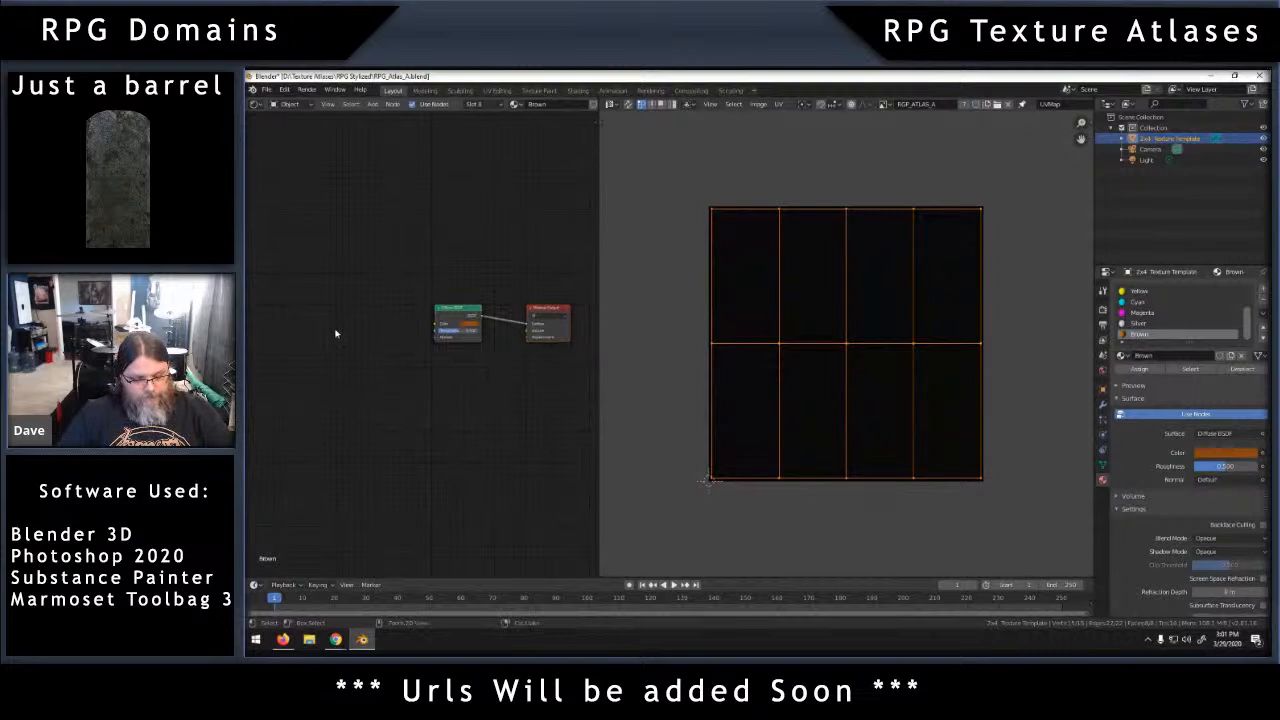
key(ctrl+v)
click(432, 439)
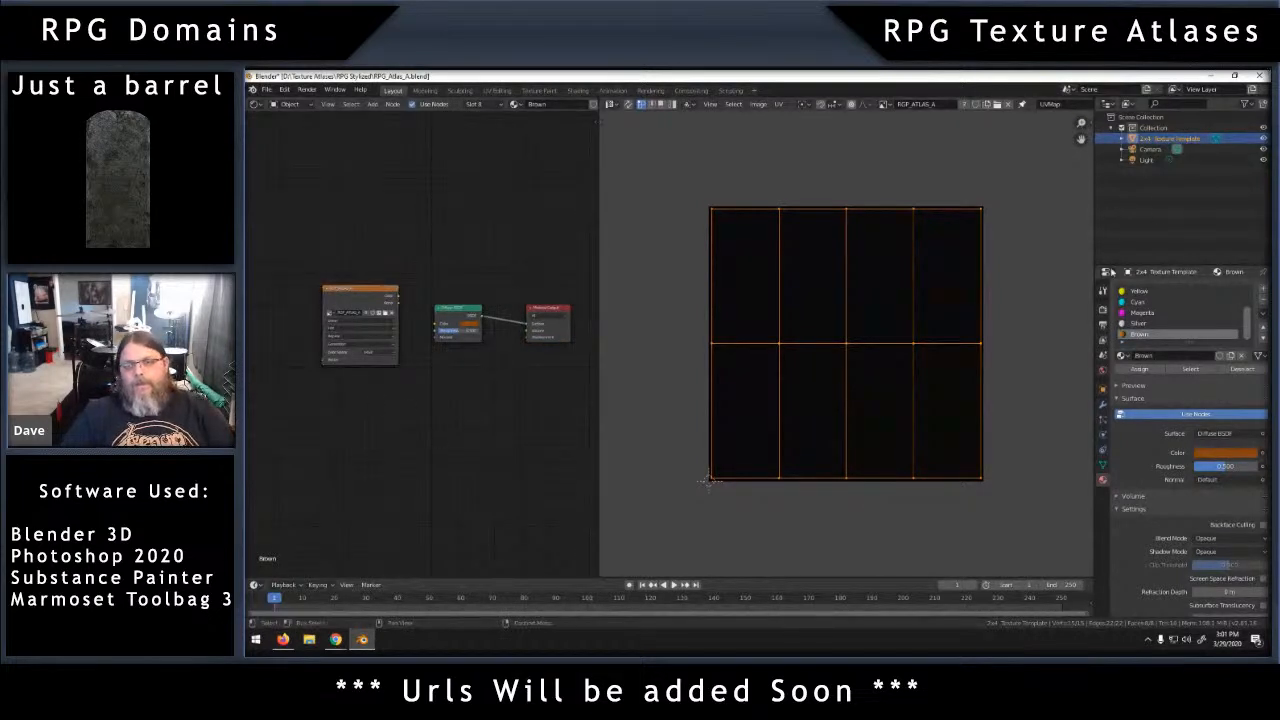
Switch the render engine to Cycles and set the bake type to Diffuse.
click(1103, 309)
click(1250, 287)
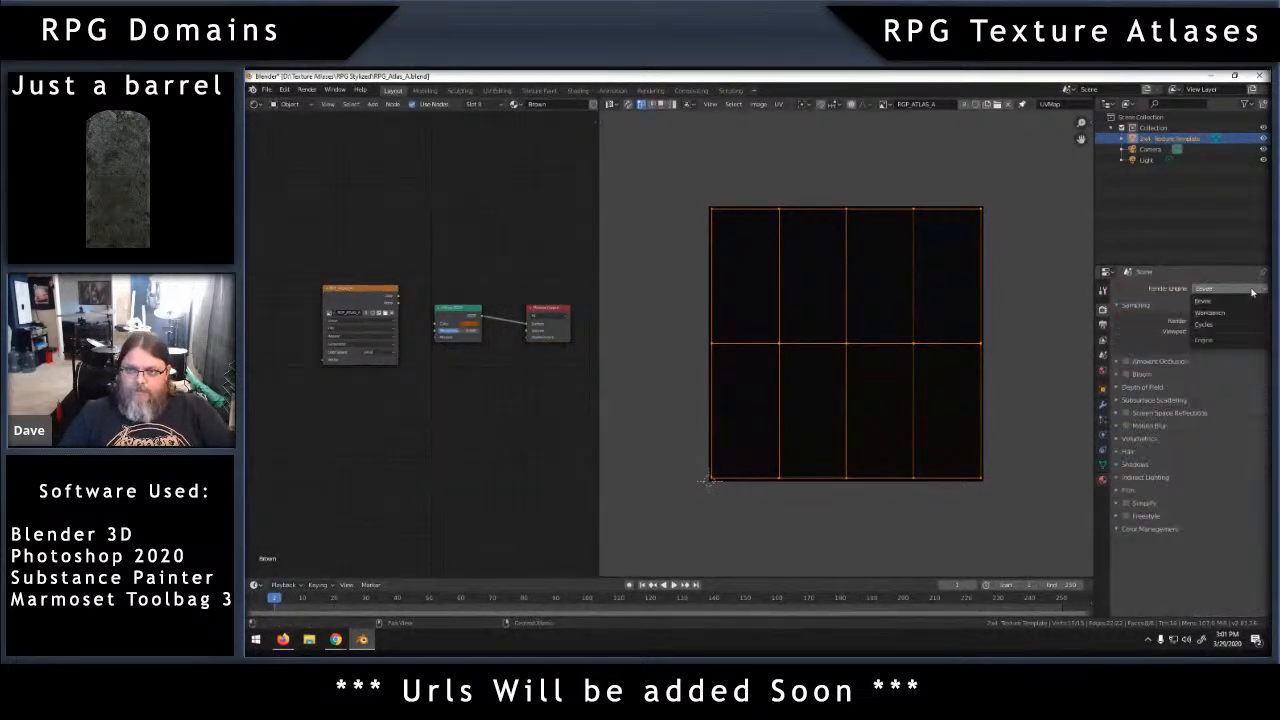
click(1225, 326)
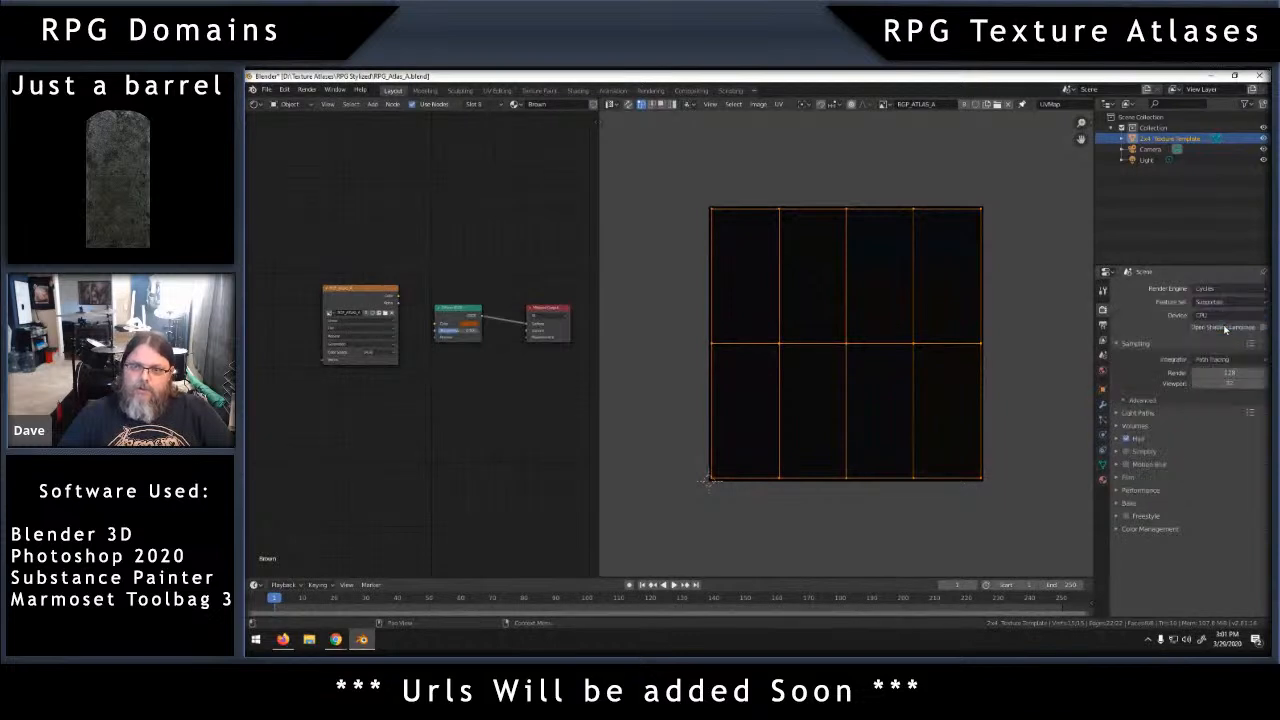
click(1129, 504)
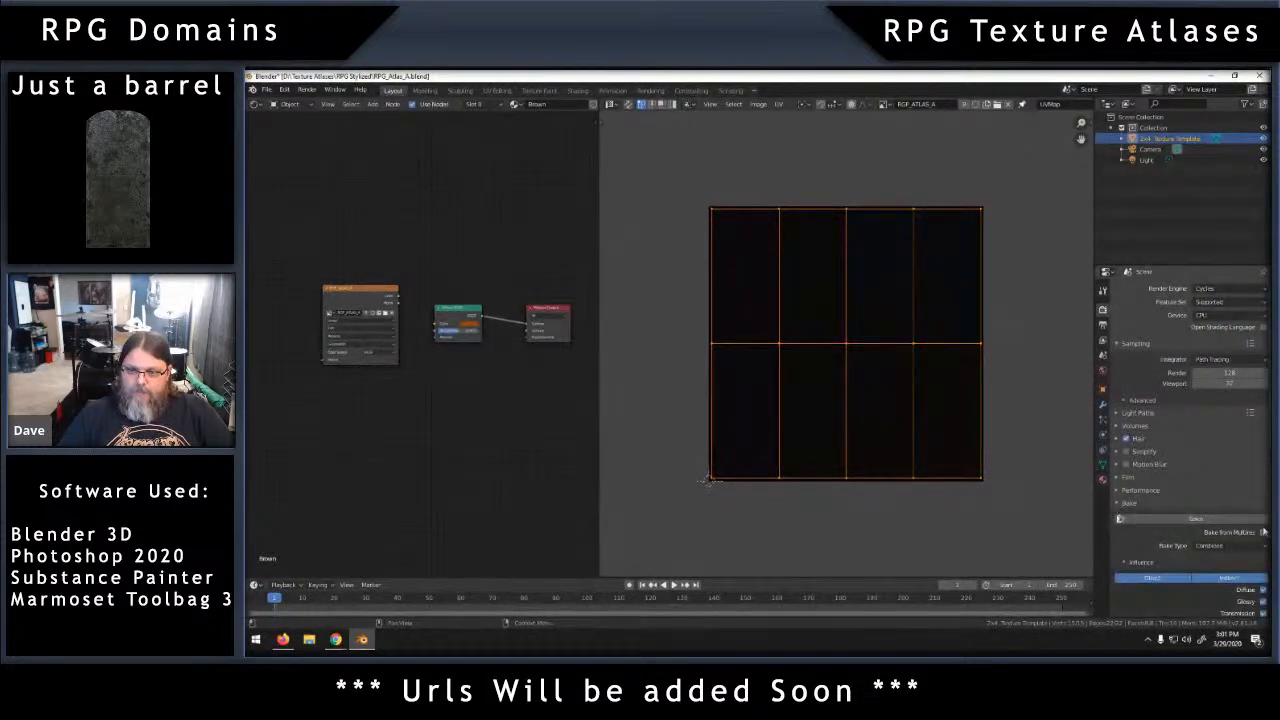
click(1243, 546)
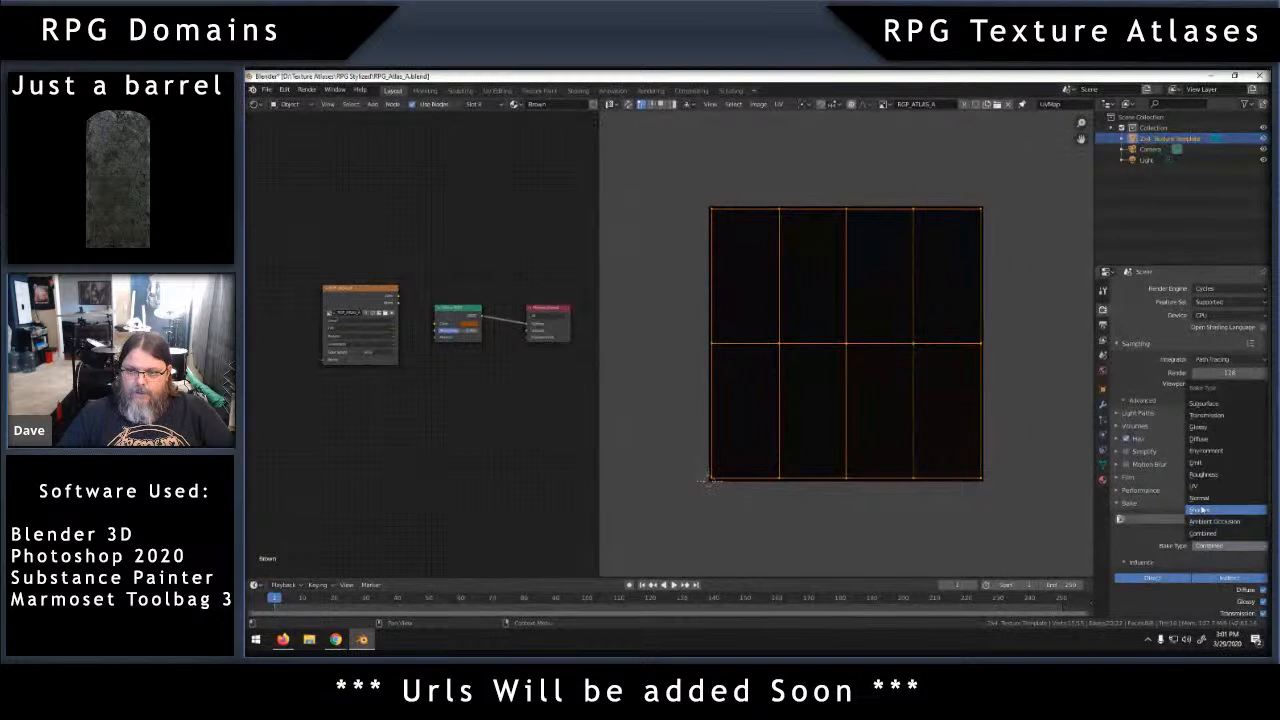
click(1210, 438)
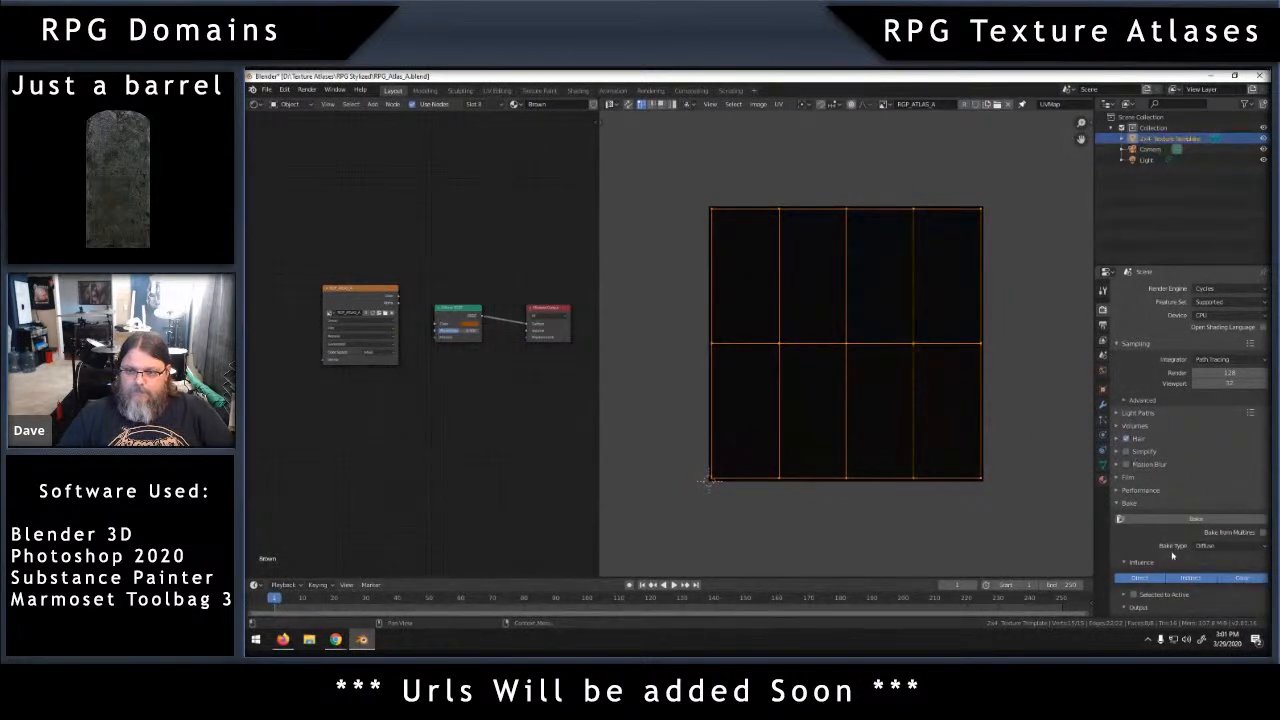
Set the bake output margin to 1 px.
scroll(1175, 558, down, 3)
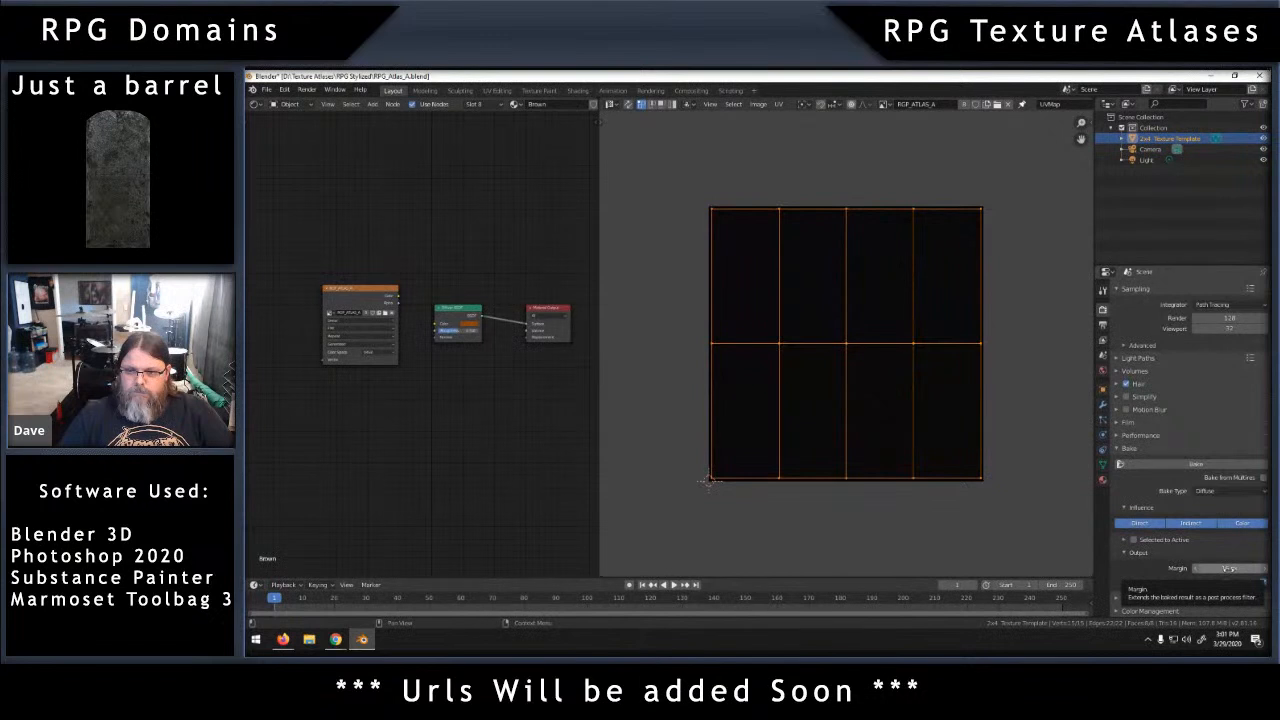
click(1229, 568)
text(1)
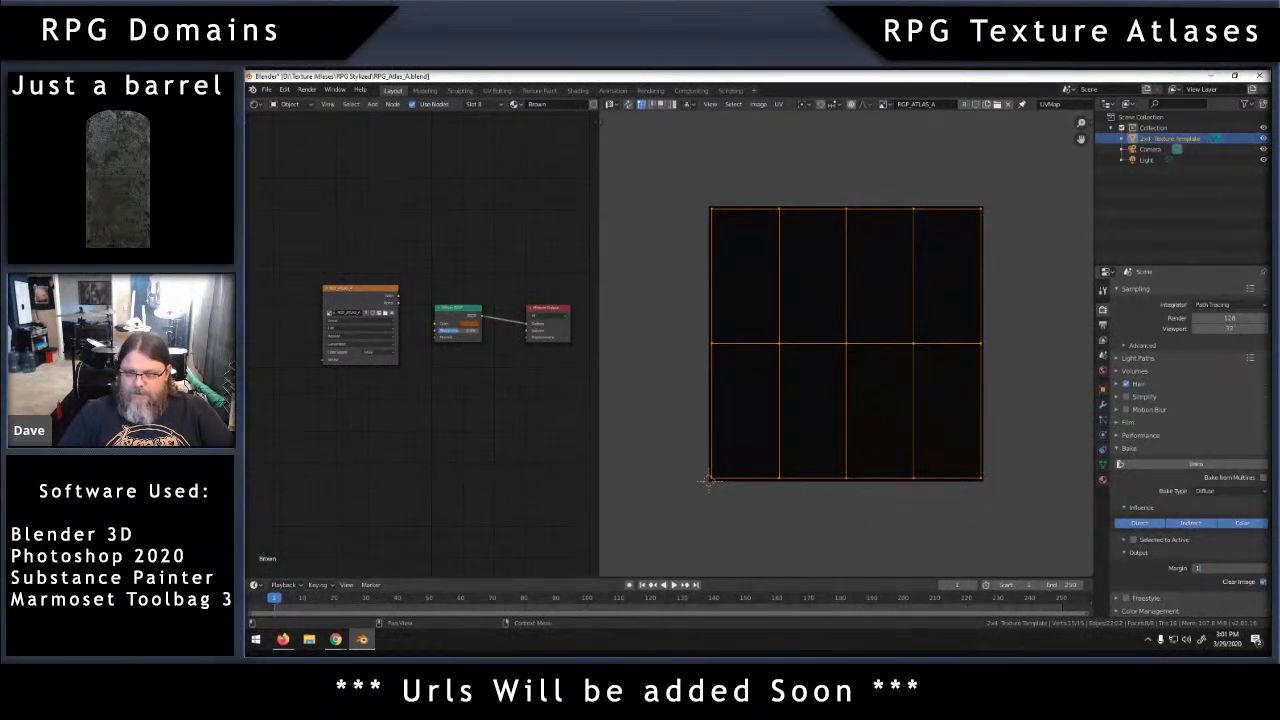
key(Return)
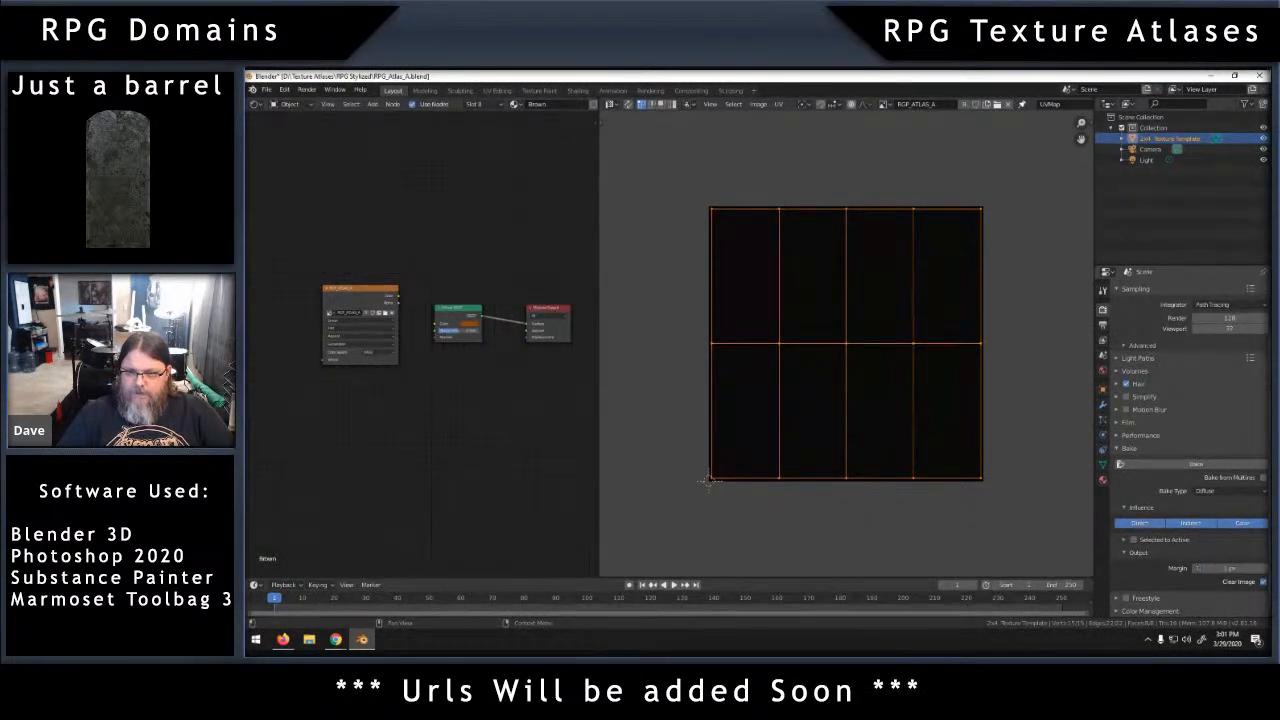
click(1196, 465)
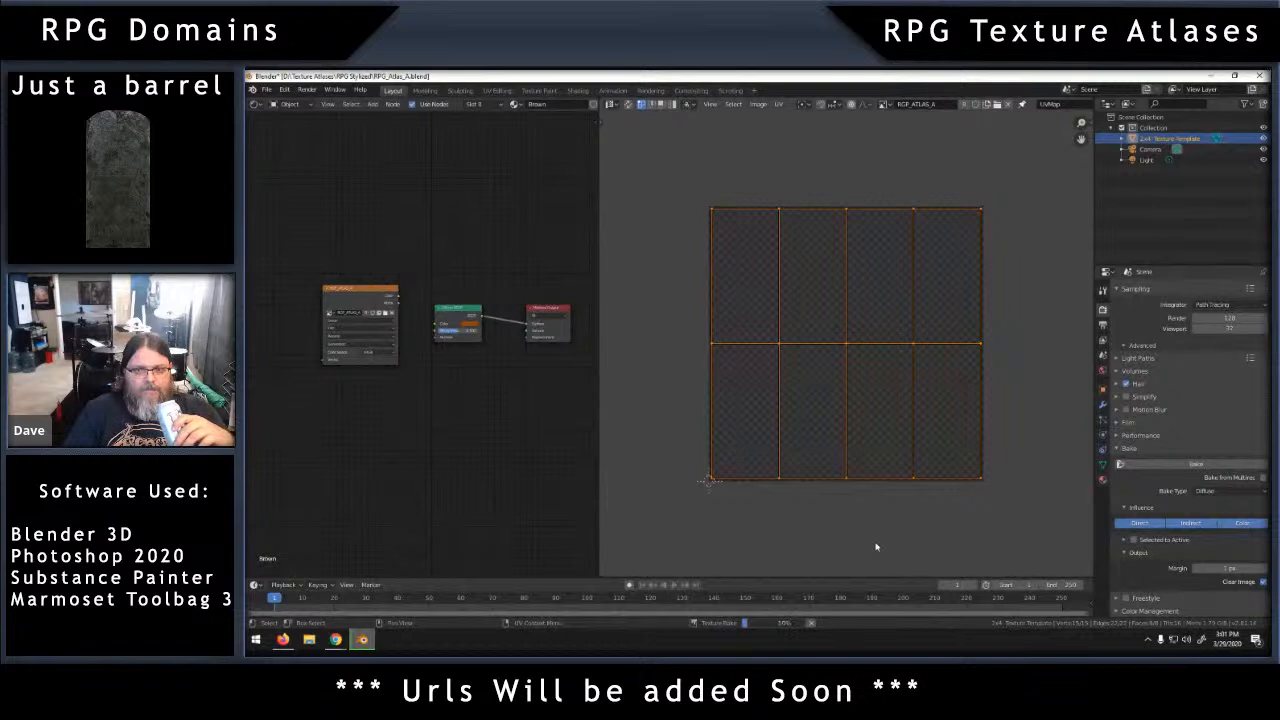
click(1258, 493)
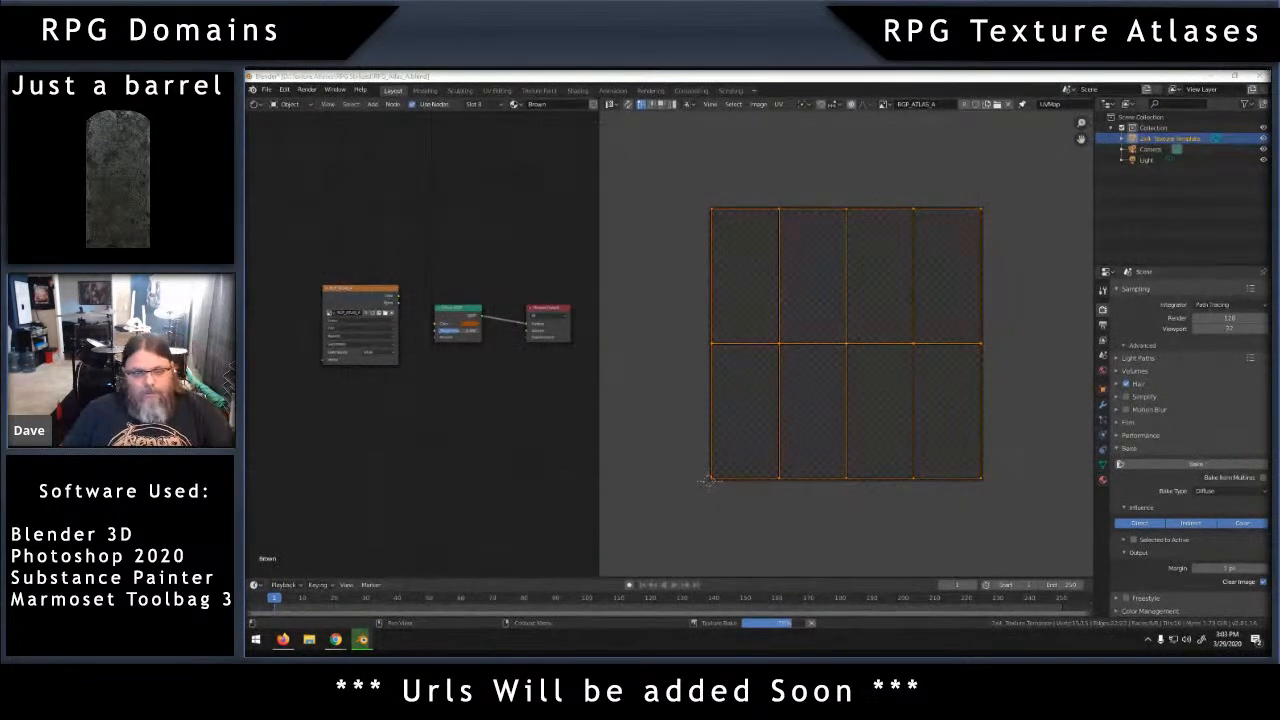
click(811, 623)
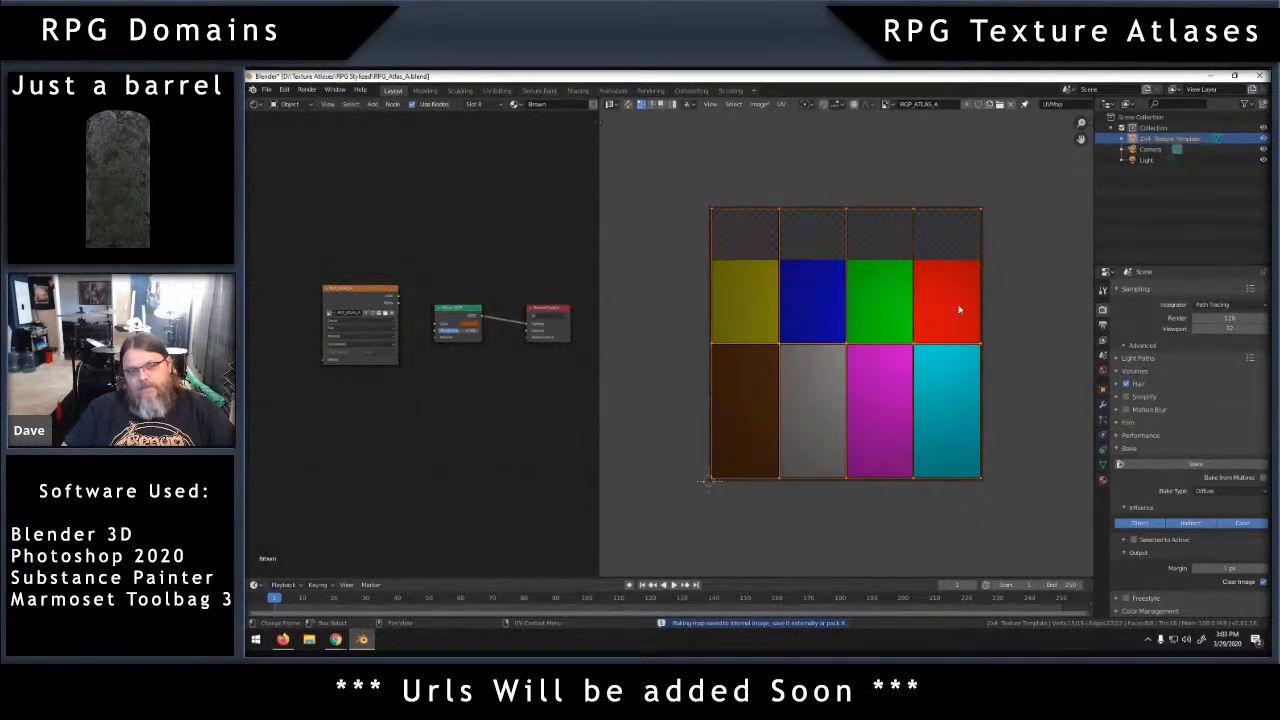
Exclude direct and indirect lighting from the diffuse bake, bake only the colour to the atlas image and deselect the UVs.
click(1140, 524)
click(1190, 524)
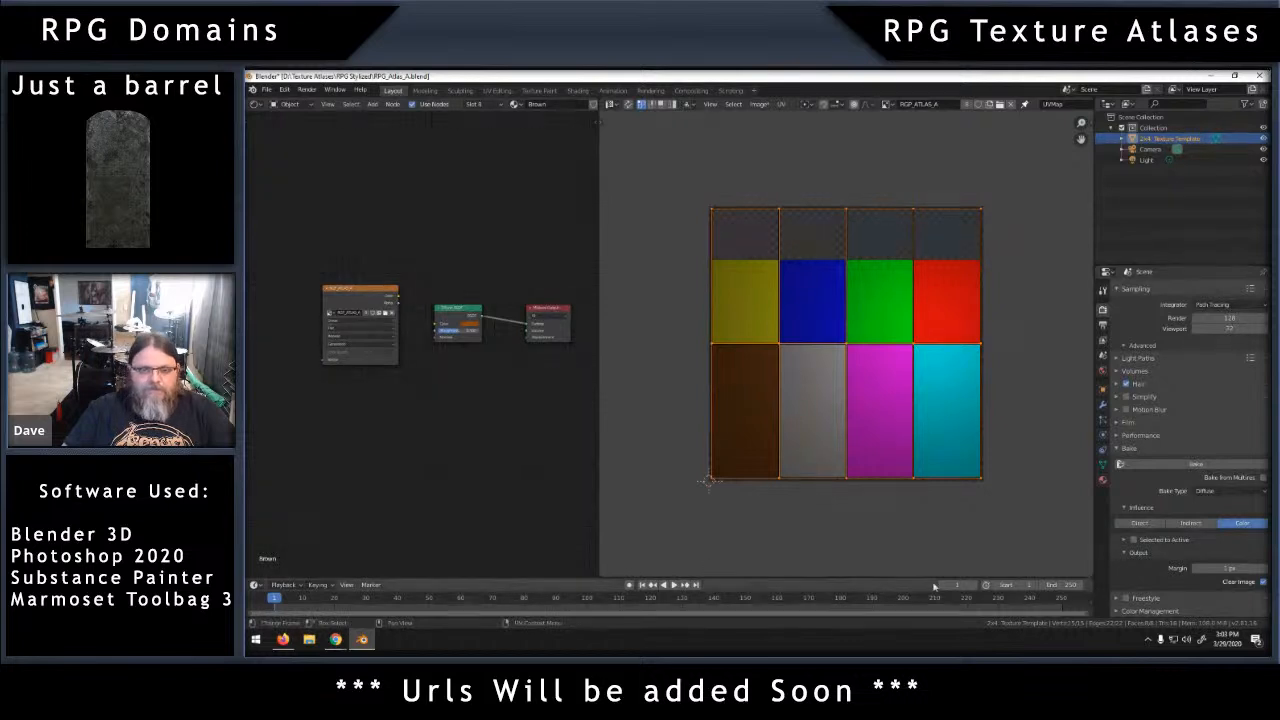
click(1200, 465)
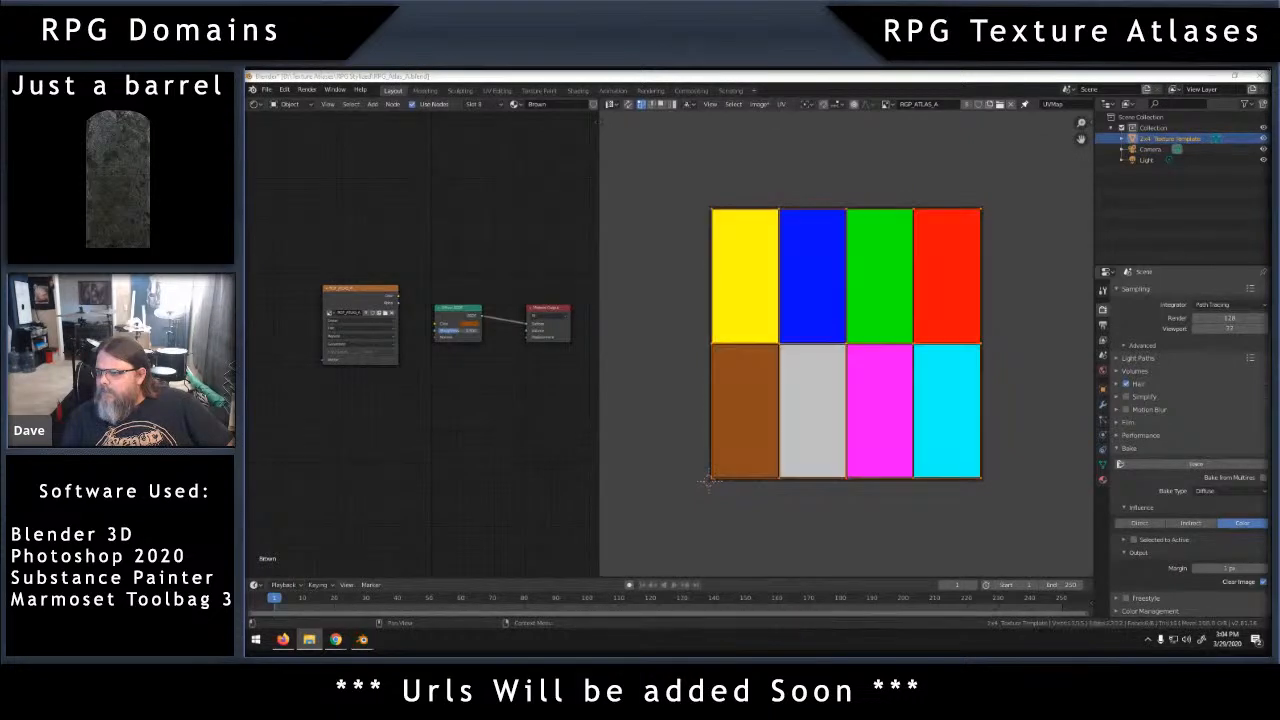
click(1033, 516)
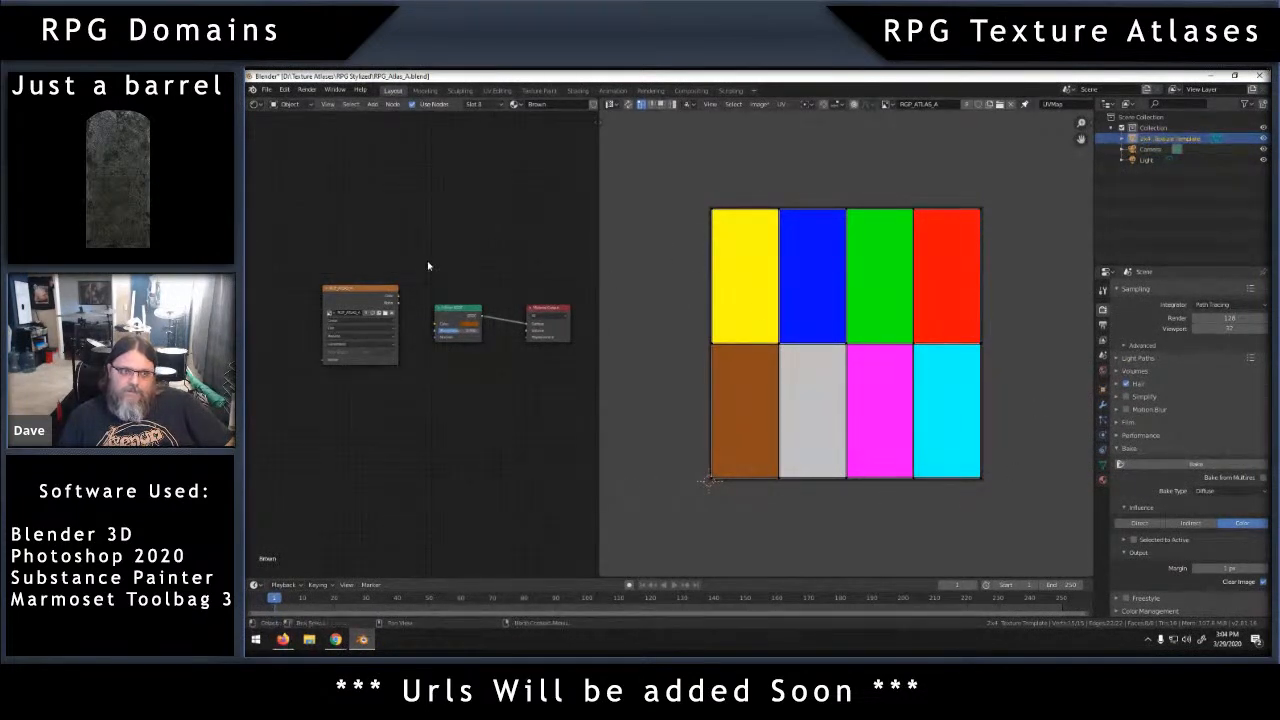
Switch the Shader Editor area back to the 3D Viewport and view the coloured grid in perspective.
click(258, 104)
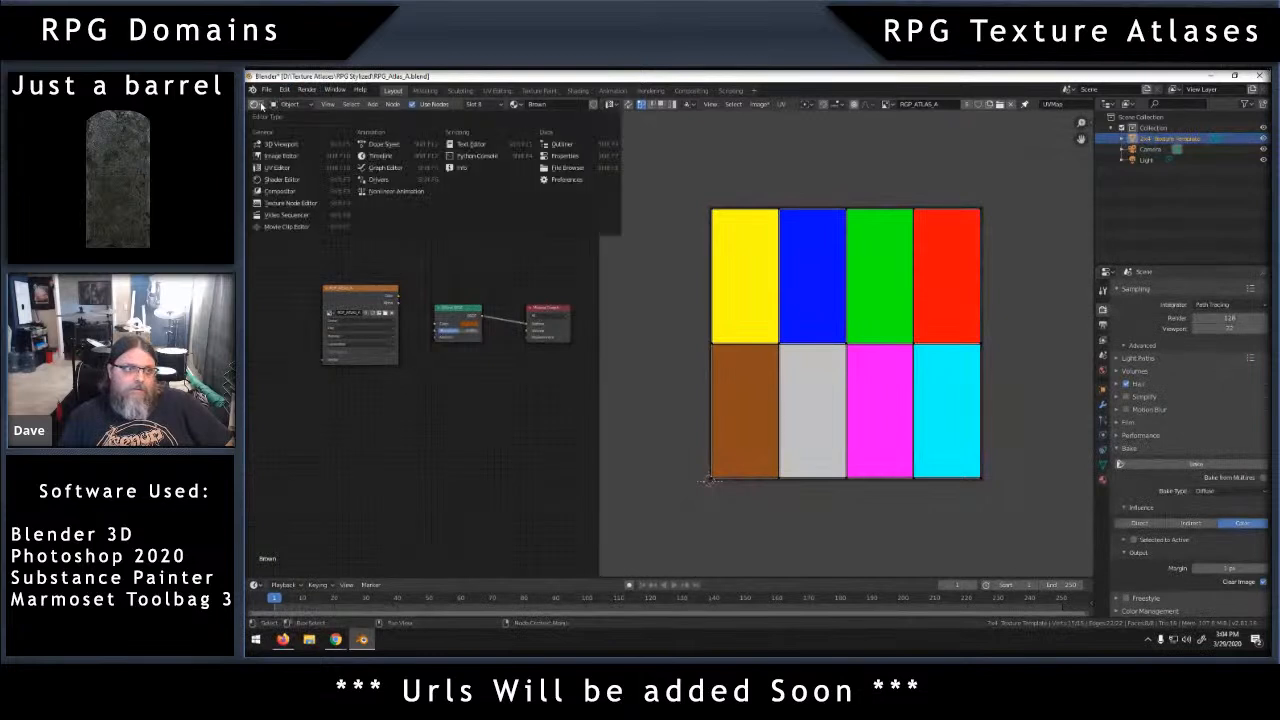
click(280, 141)
middle_drag(431, 391, 458, 323)
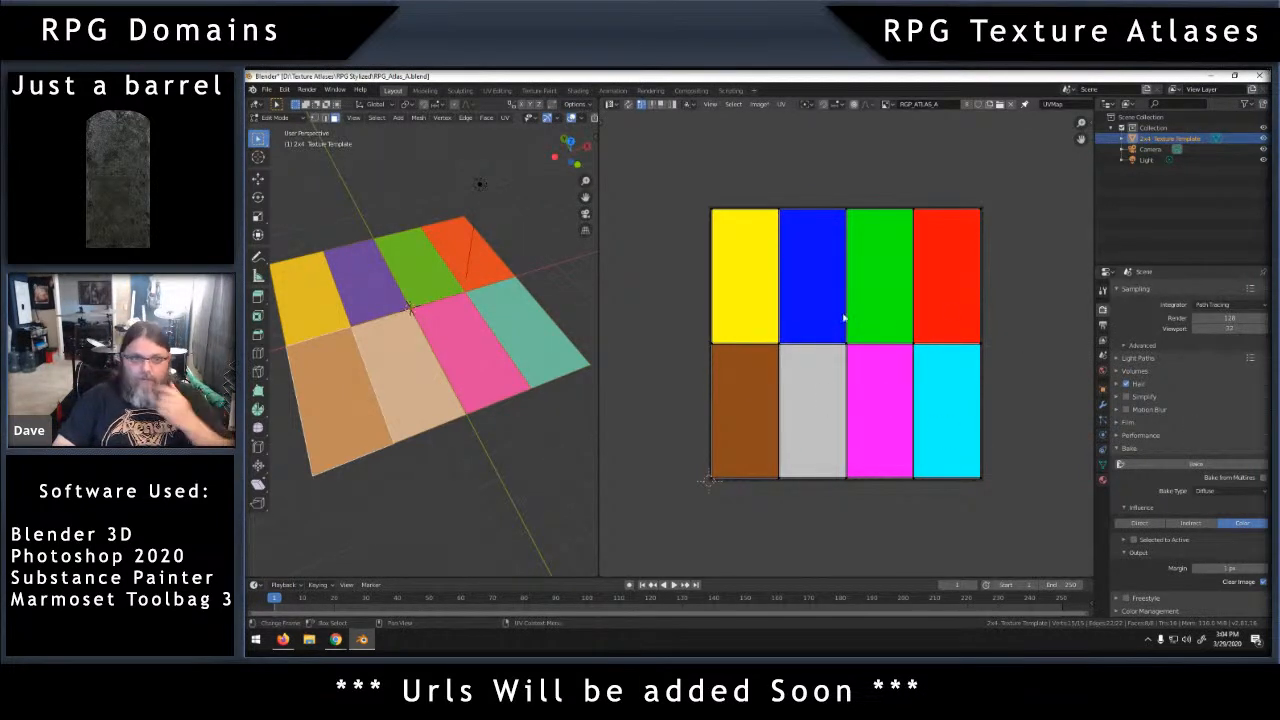
Save the baked atlas image as RGP_ATLAS_A_ID.png in the RPG Stylized folder.
click(760, 105)
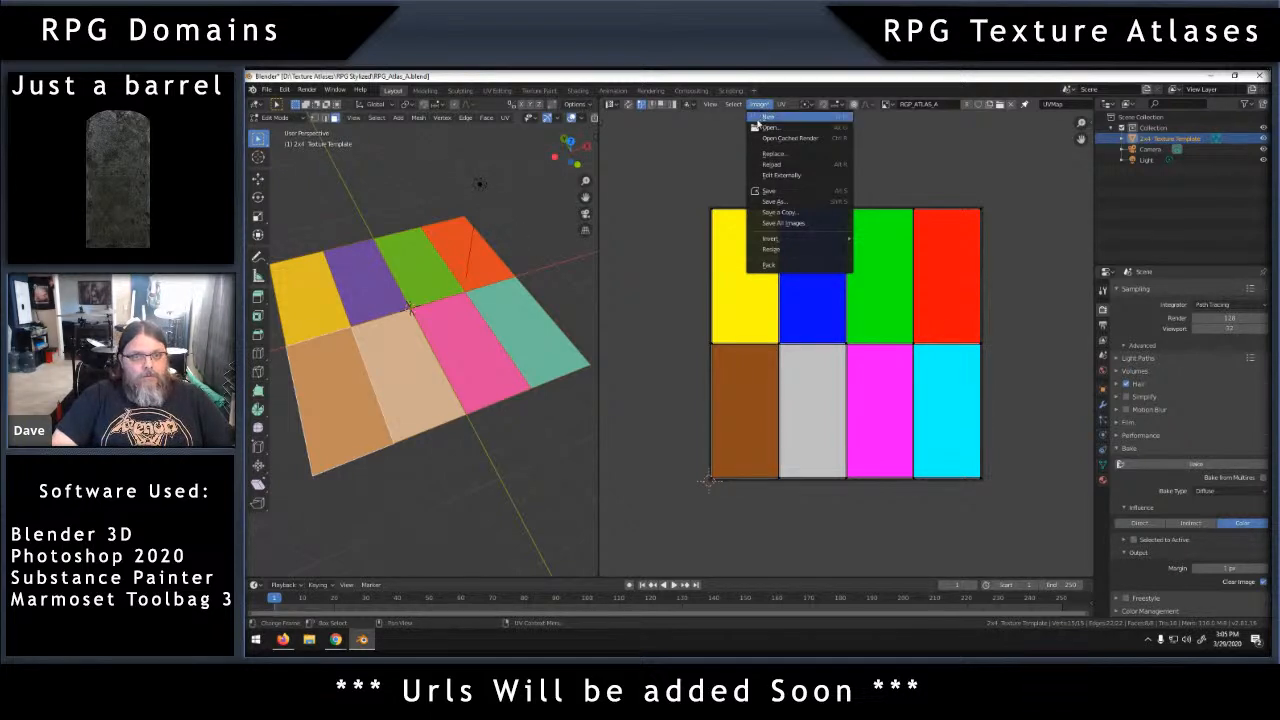
click(795, 203)
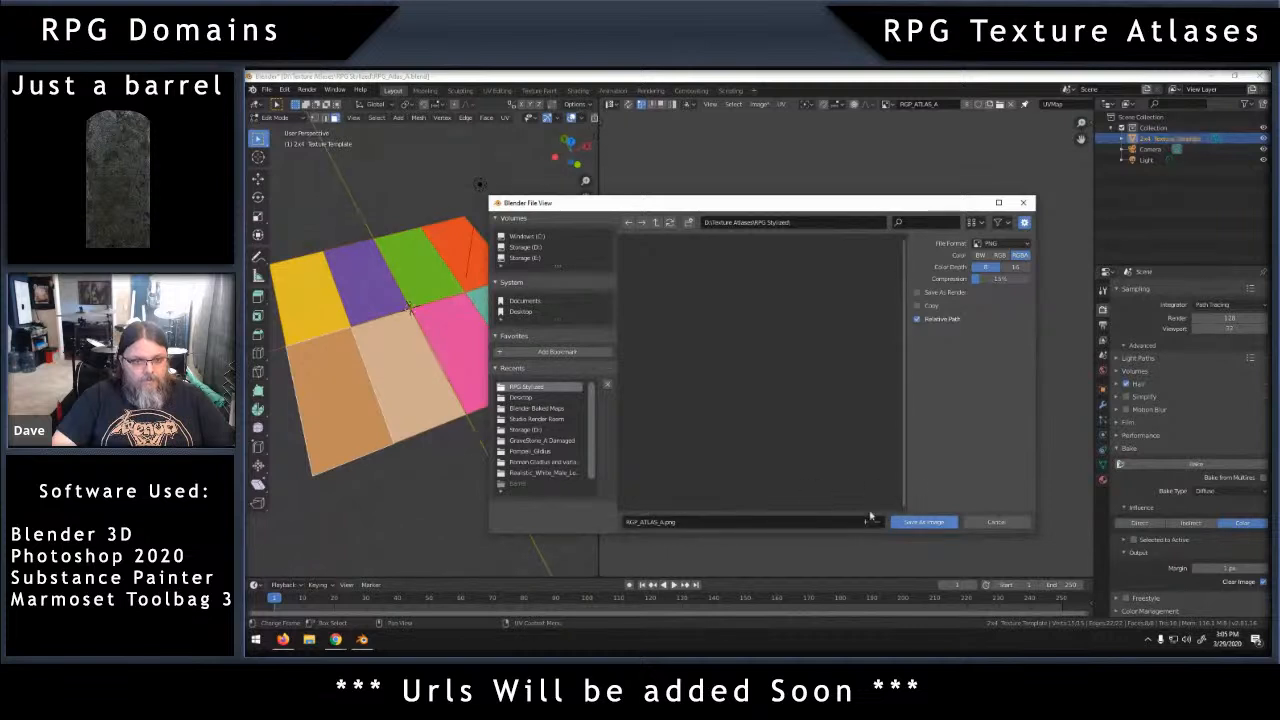
double_click(666, 522)
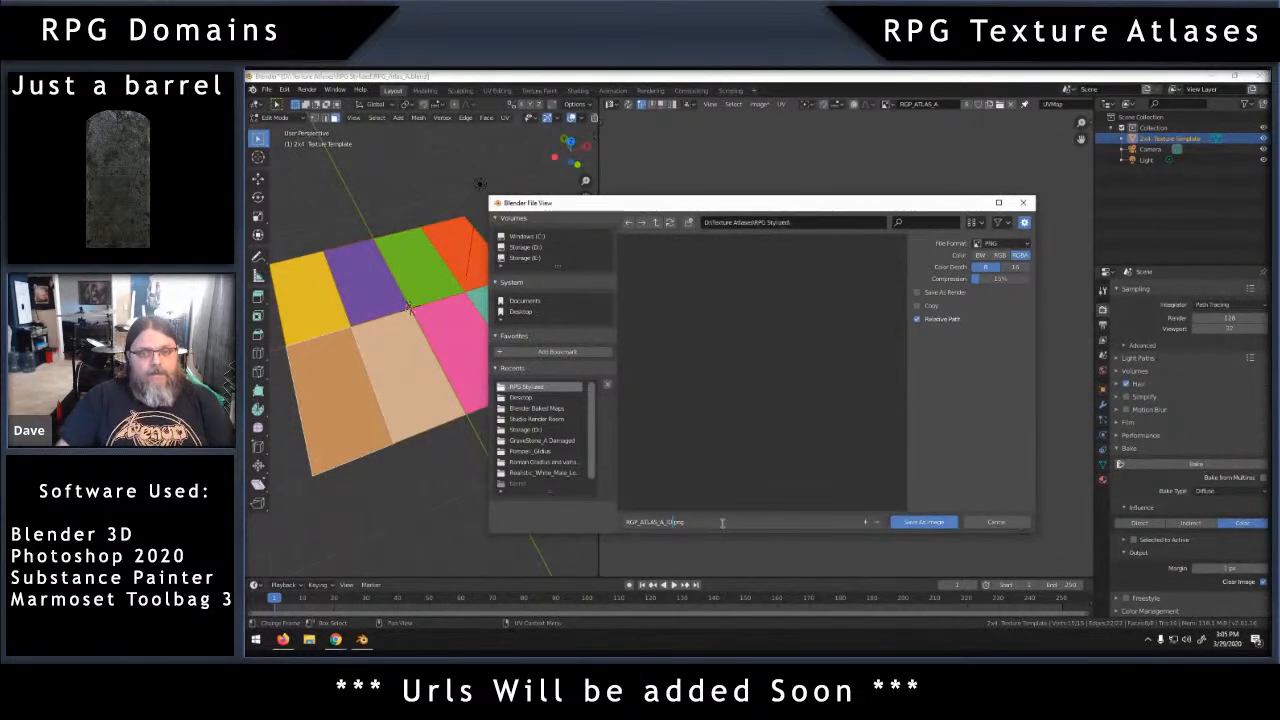
click(926, 523)
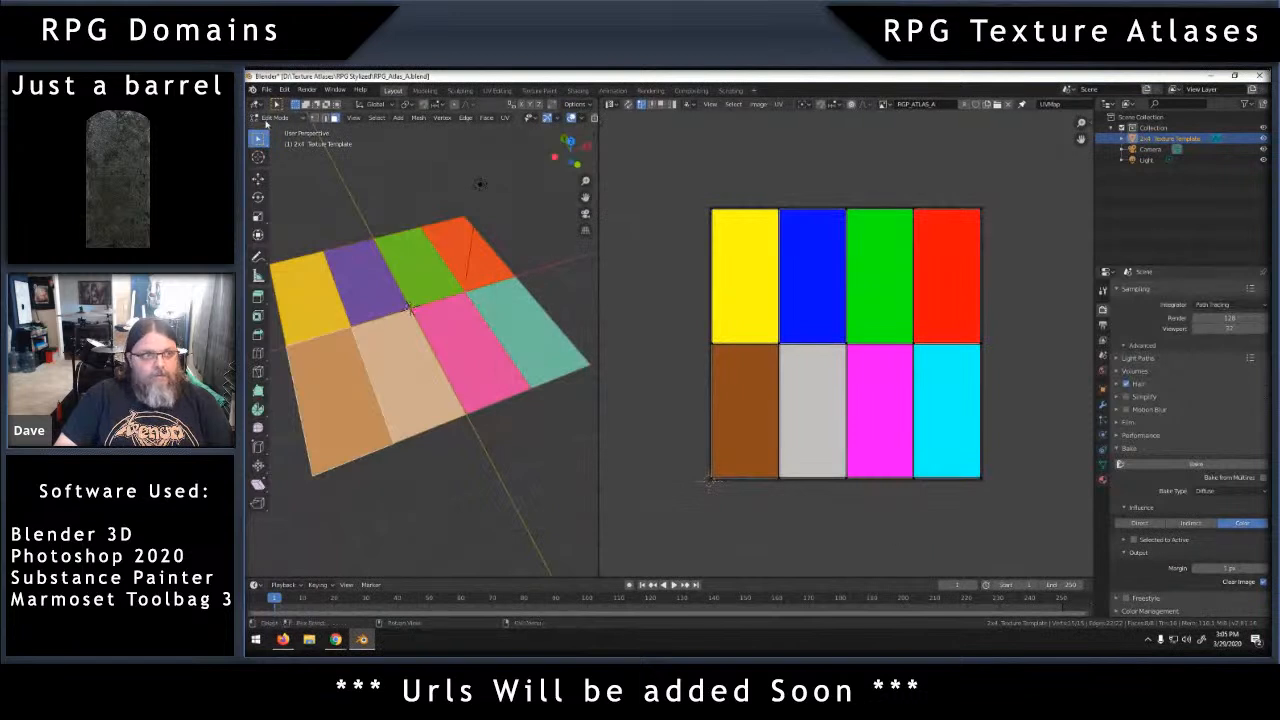
Save the Blender scene over the existing RPG_Atlas_A.blend file.
click(266, 89)
click(286, 171)
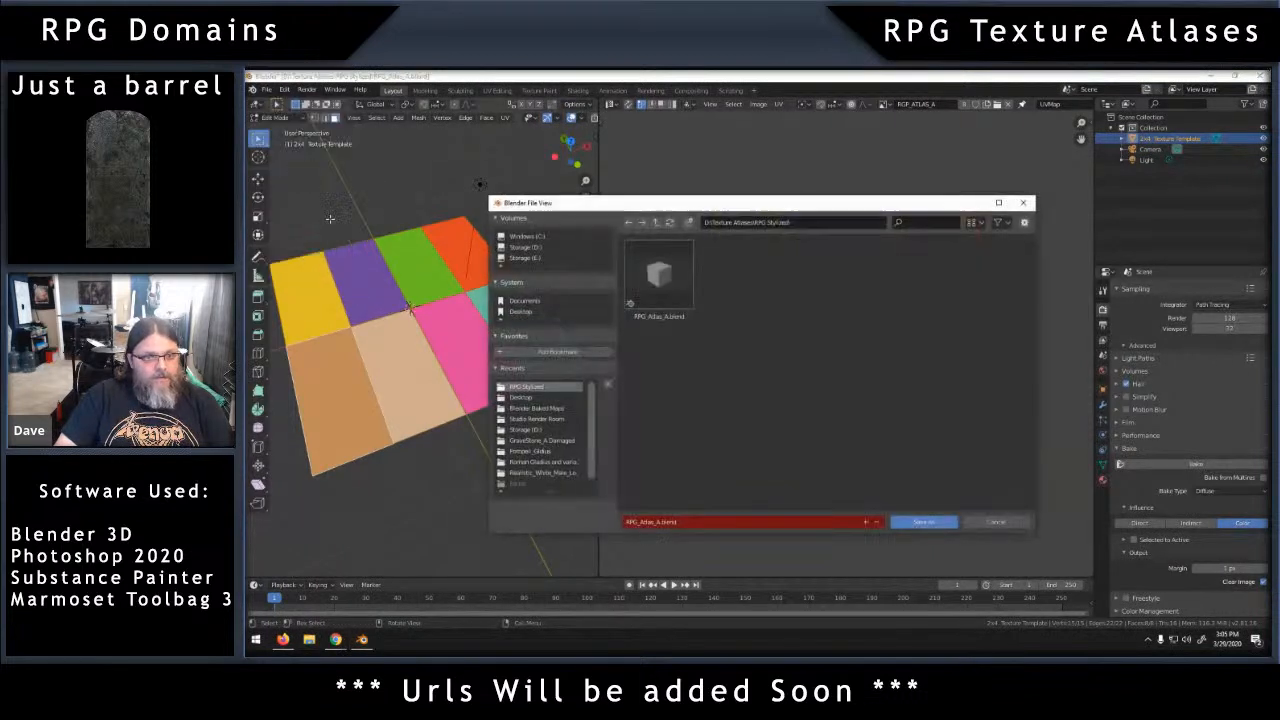
double_click(667, 279)
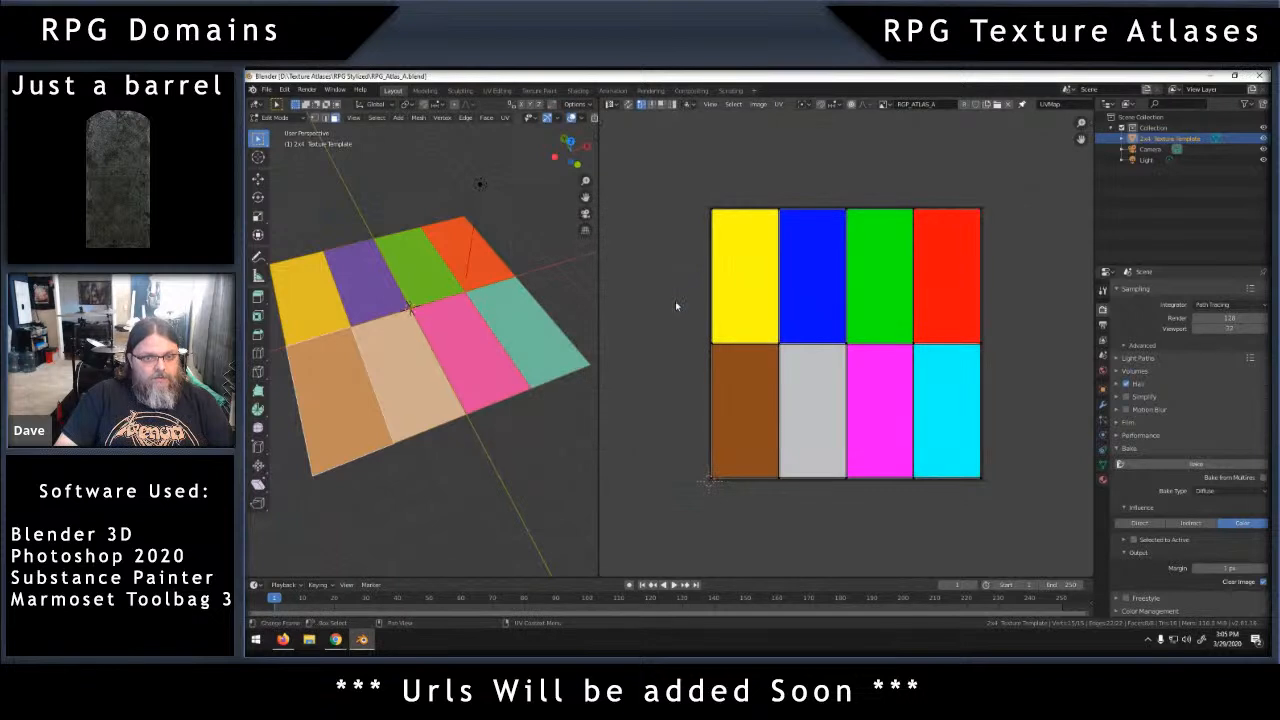
Select all faces of the grid and start an FBX export limited to selected objects.
click(267, 90)
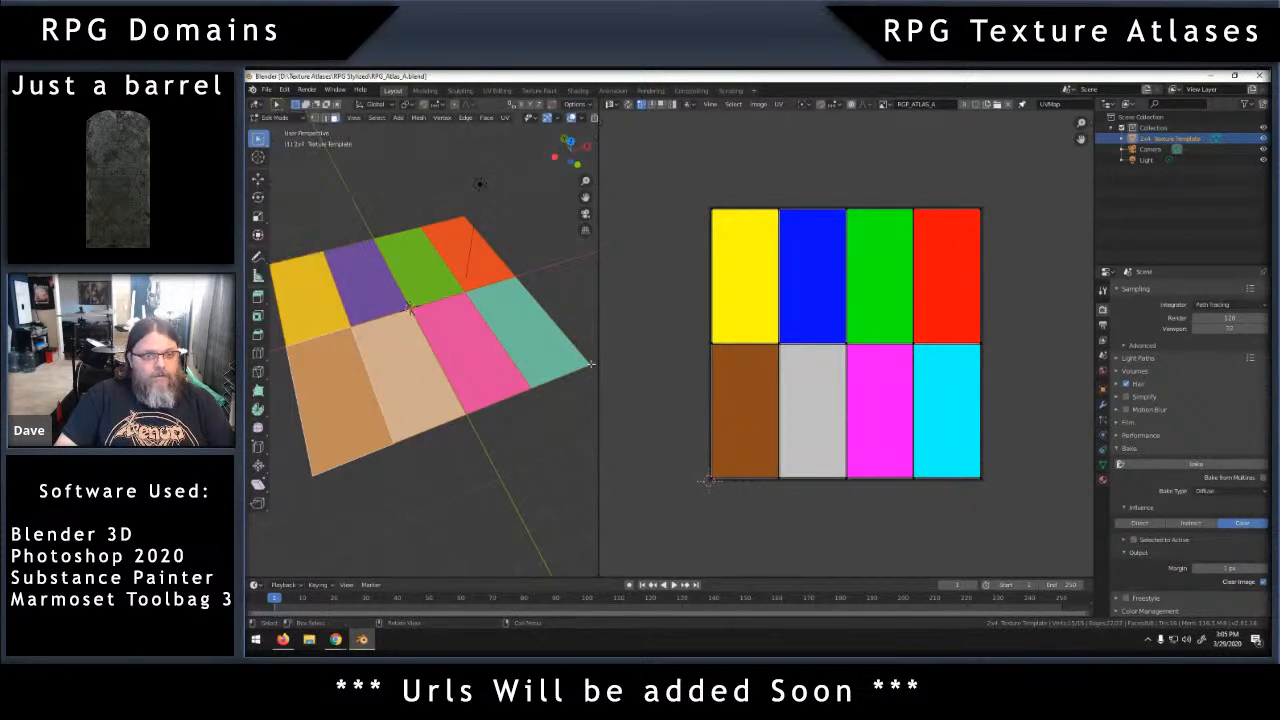
click(547, 331)
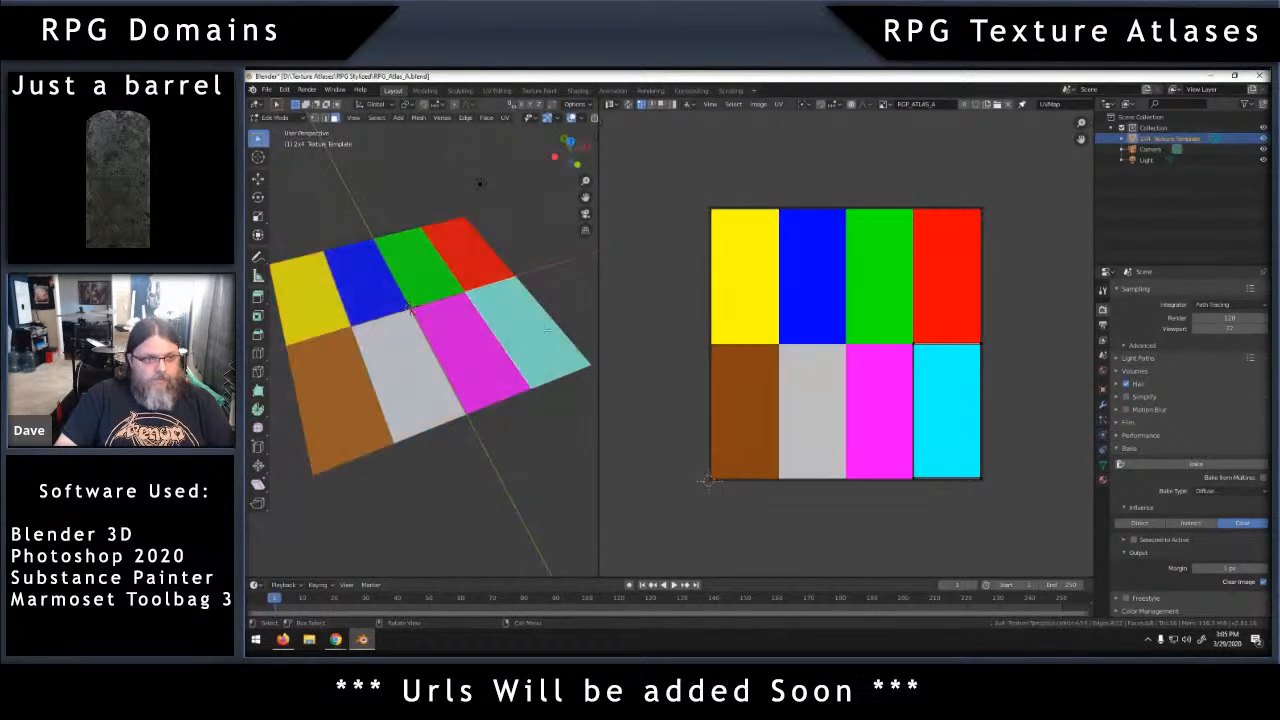
key(a)
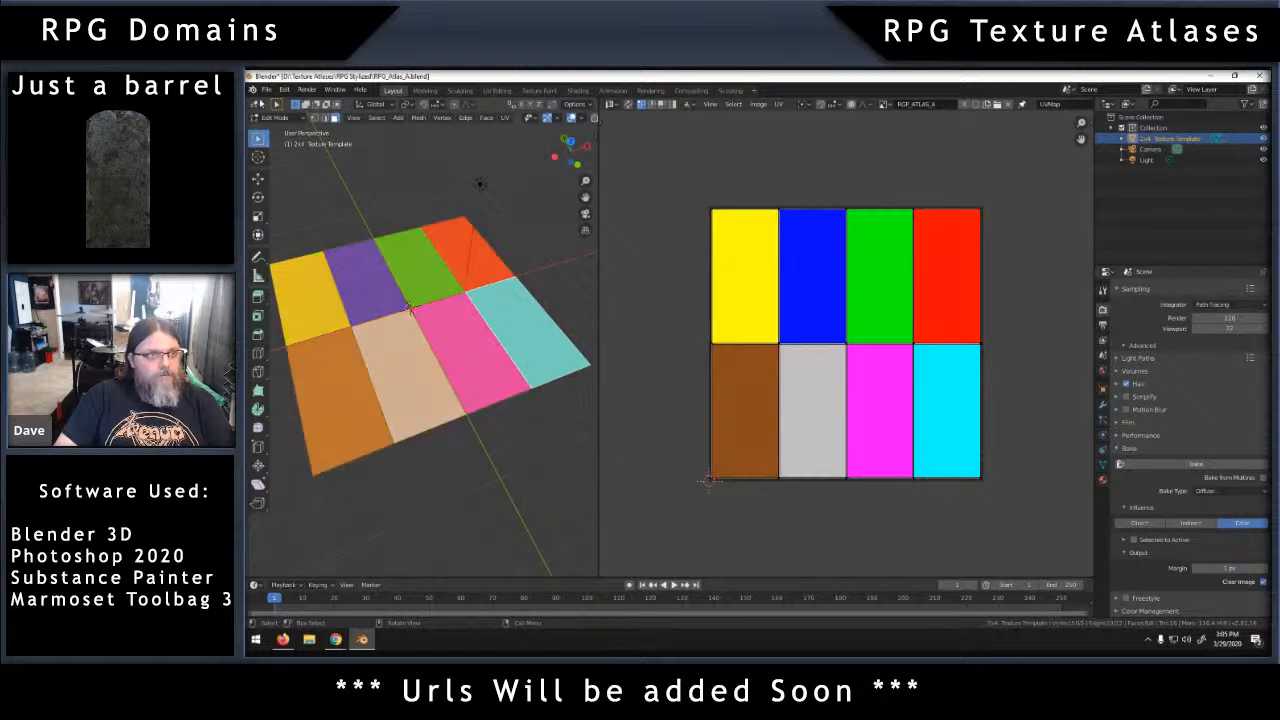
click(266, 89)
mouse_move(300, 245)
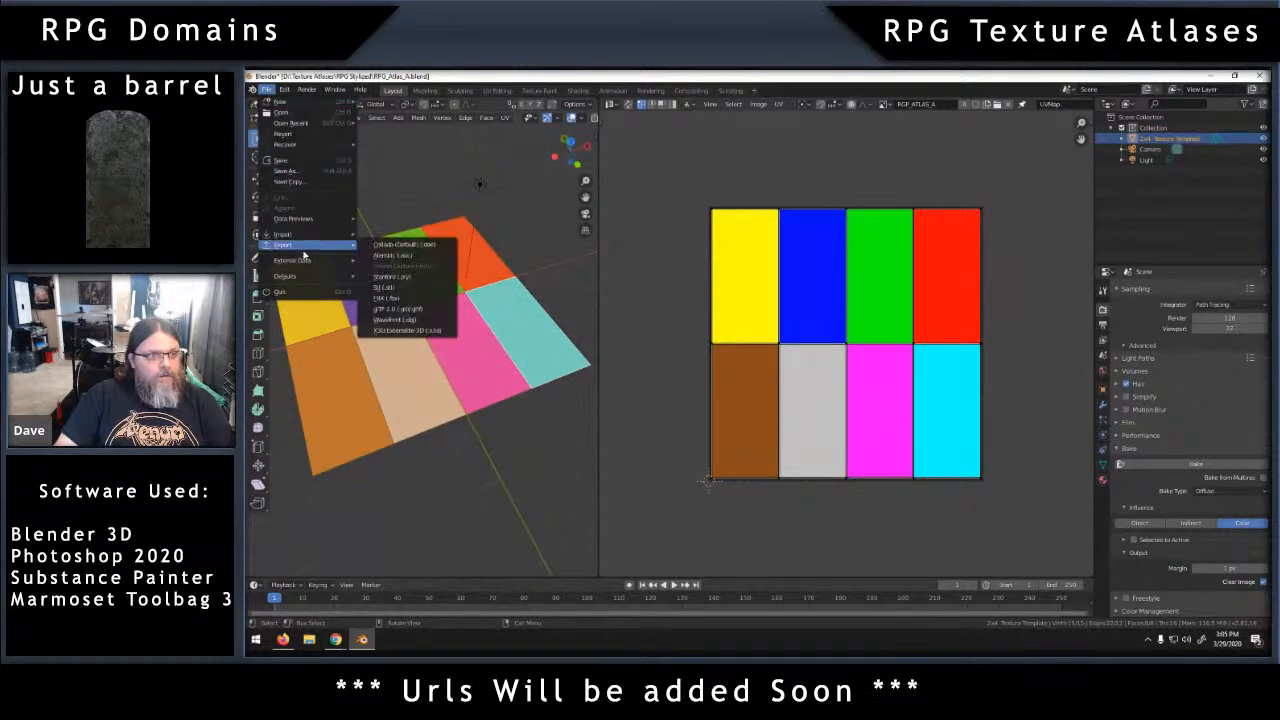
click(403, 300)
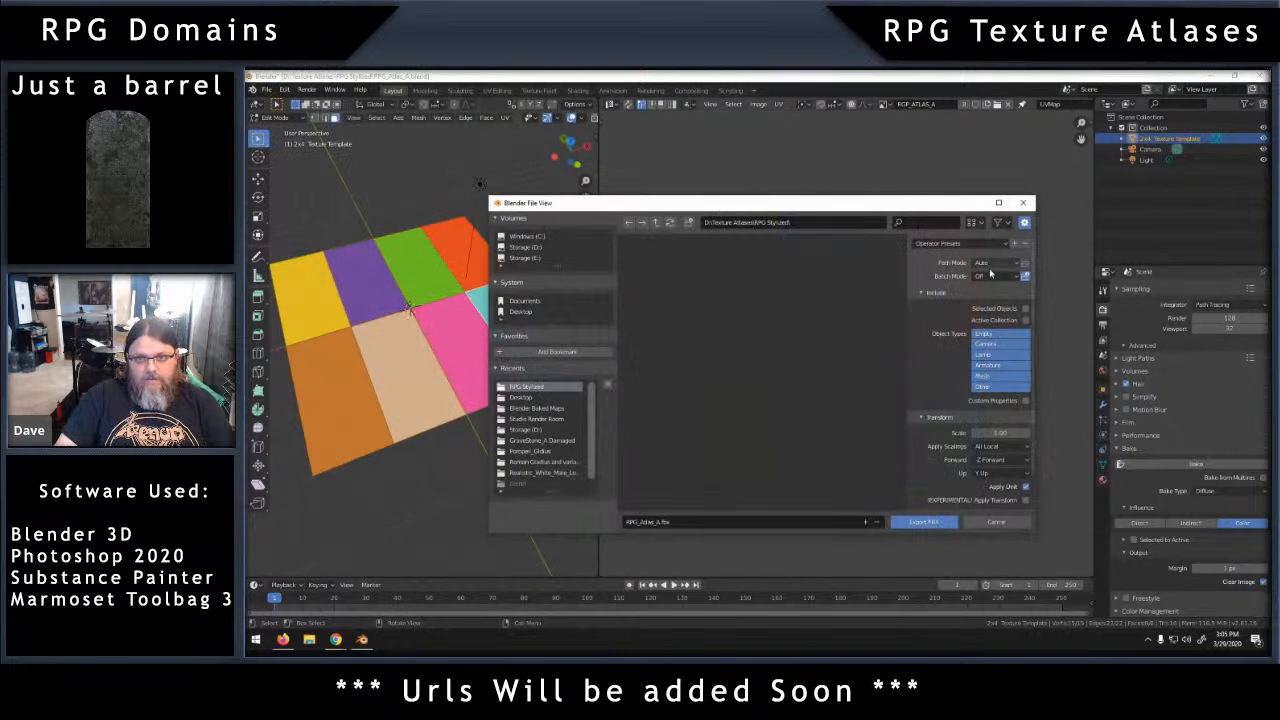
click(1025, 310)
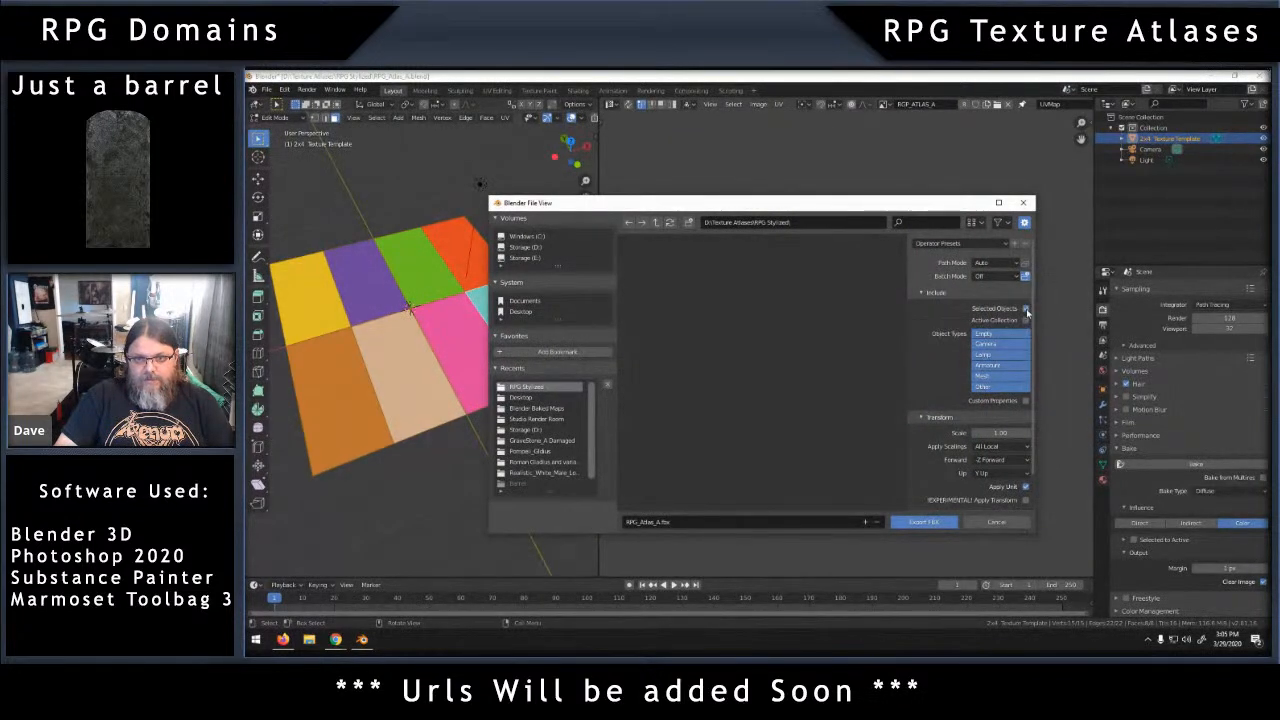
Name the export file RPG_Atlas_A_Geo.fbx and export the grid mesh.
click(660, 524)
click(662, 522)
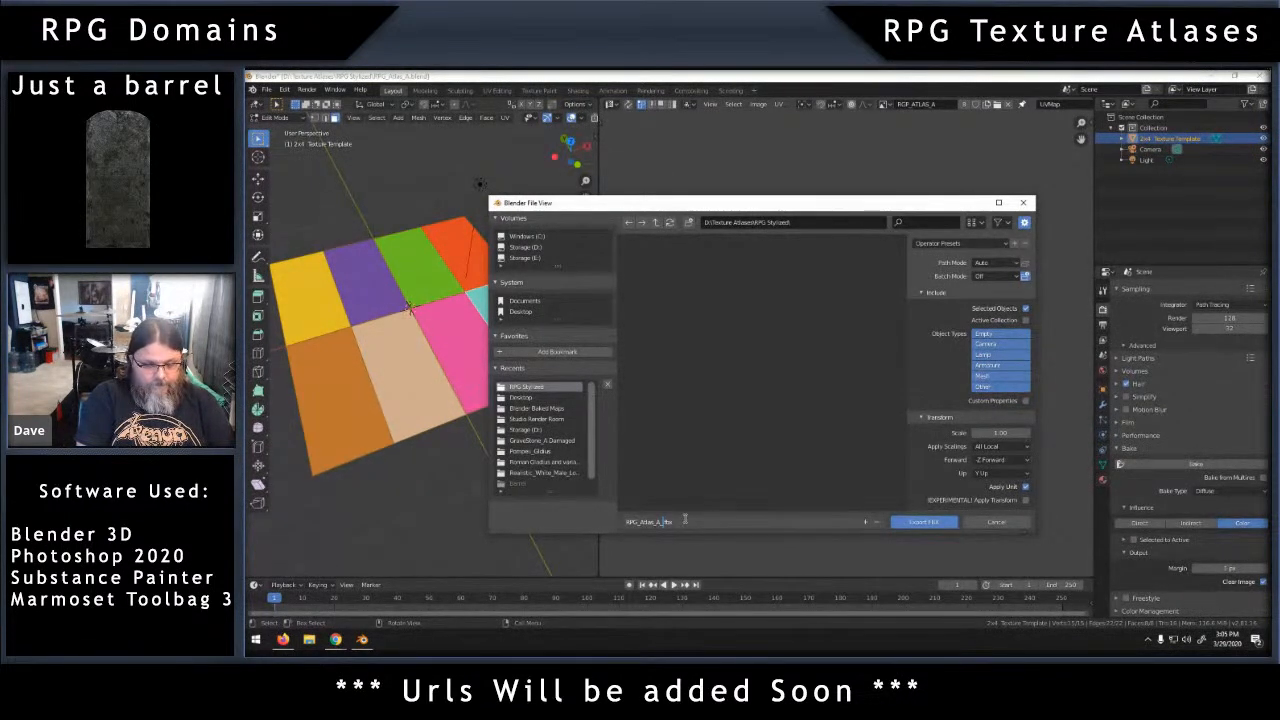
text(_MOdel)
key(BackSpace)
key(BackSpace)
key(BackSpace)
key(BackSpace)
key(BackSpace)
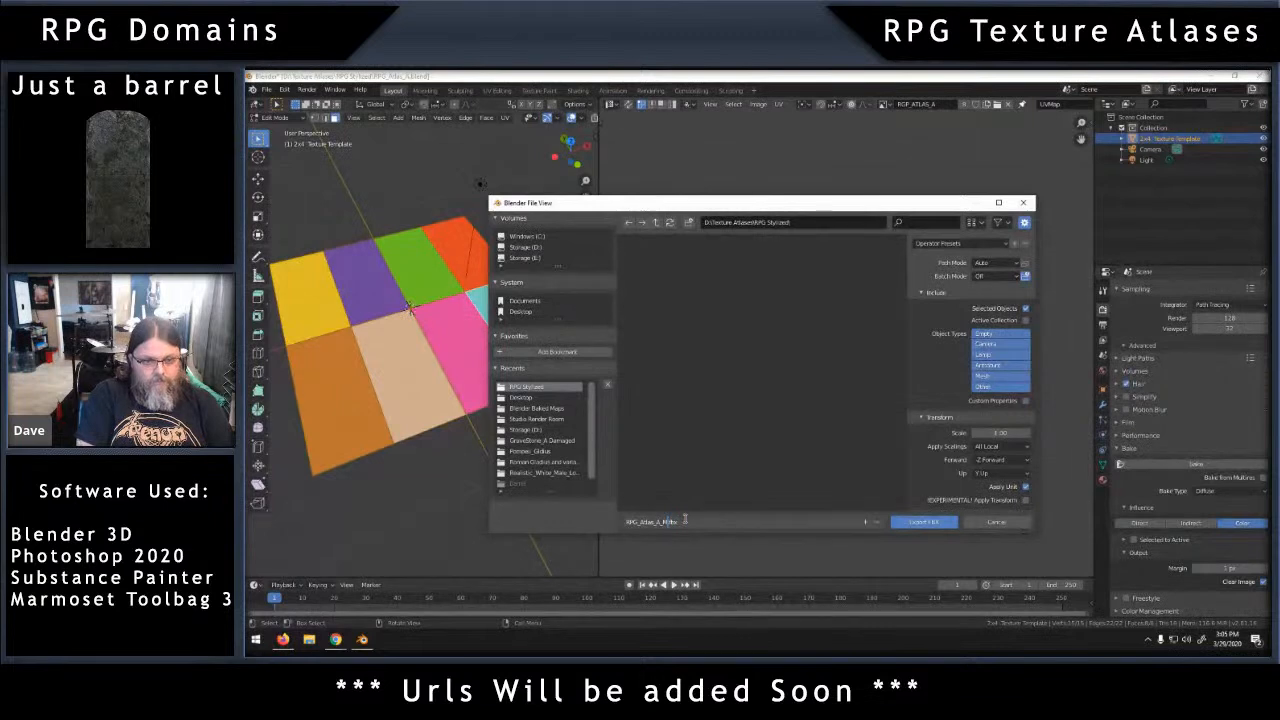
text(G)
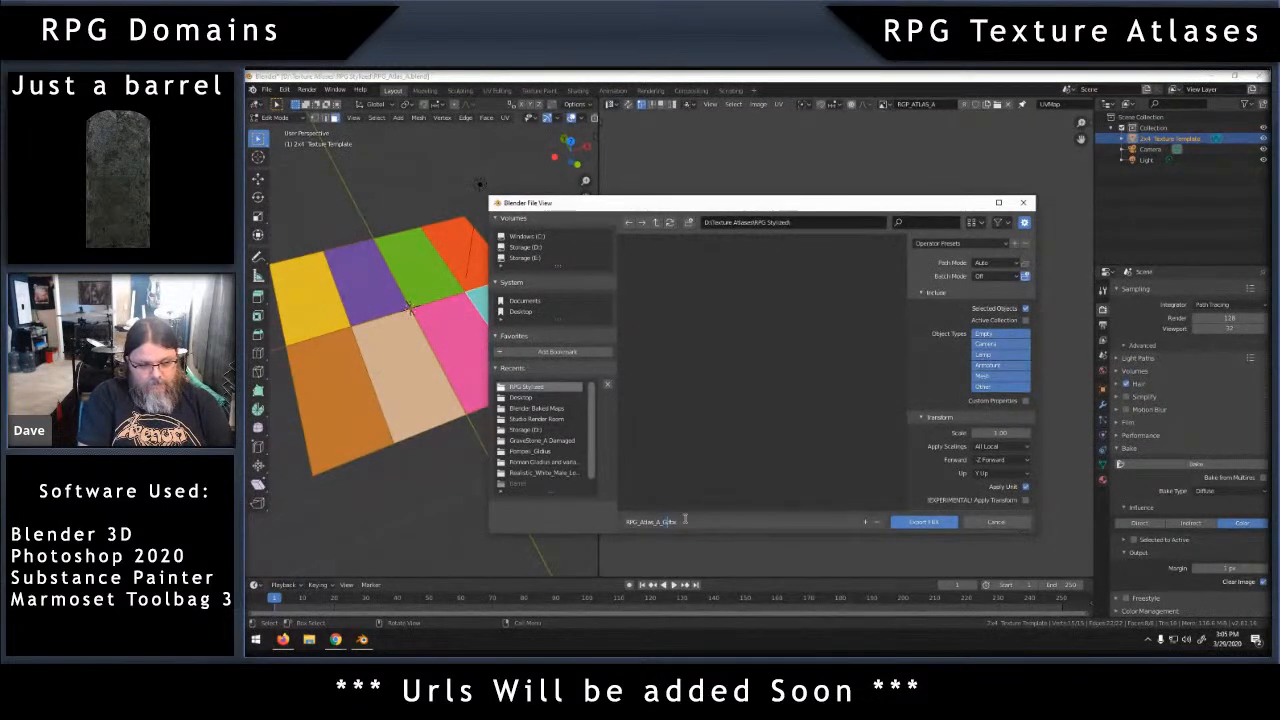
text(eo)
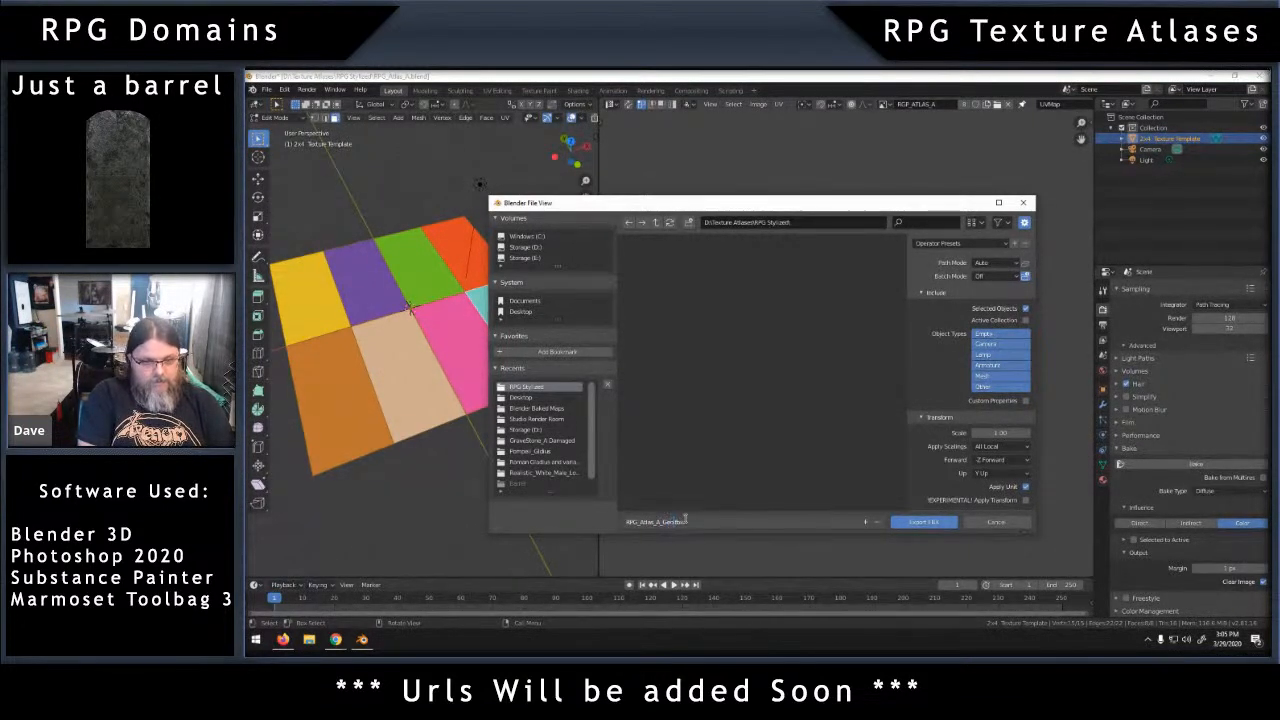
key(Return)
click(924, 522)
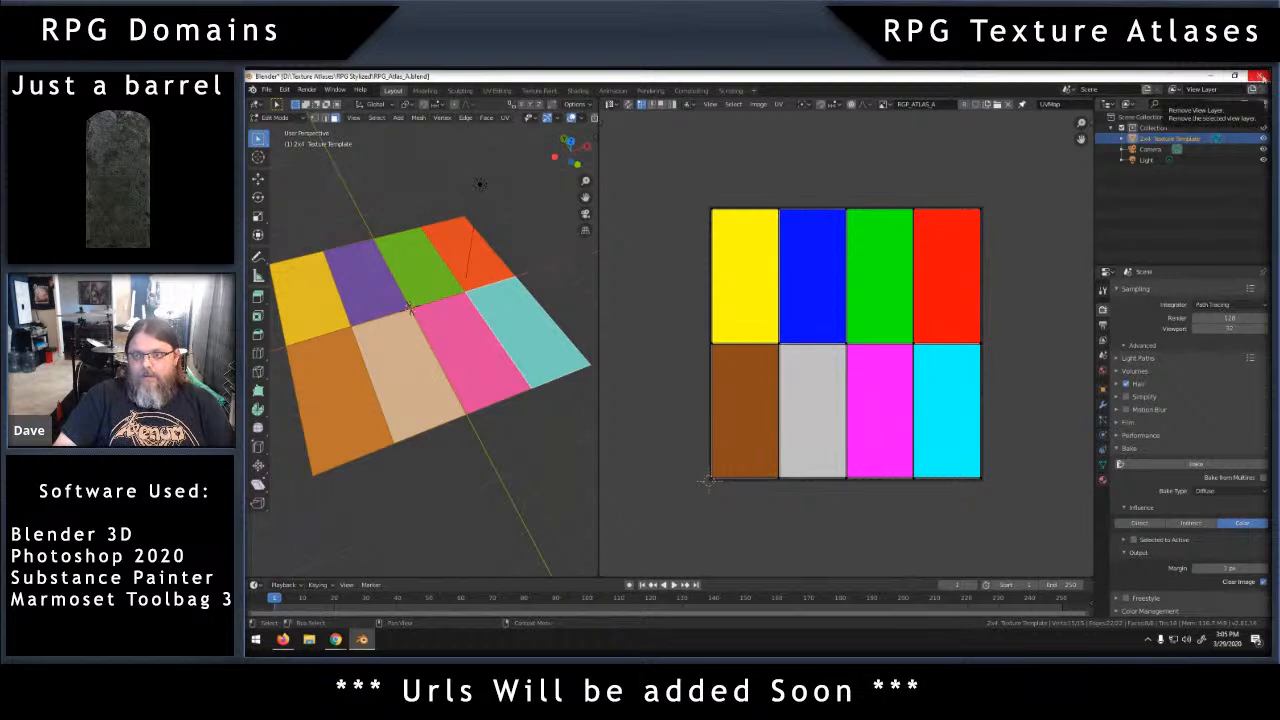
Close Blender, switch to Substance Painter and dismiss its welcome window.
click(1262, 76)
click(709, 368)
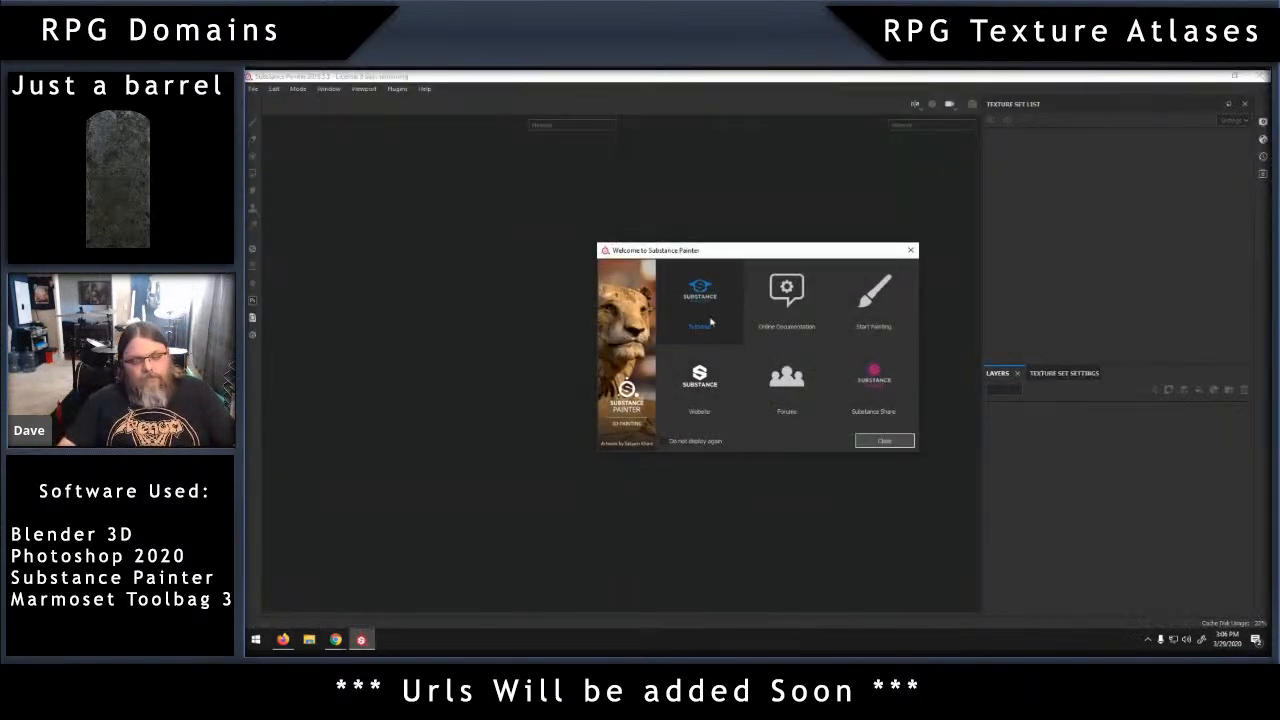
click(867, 440)
click(253, 88)
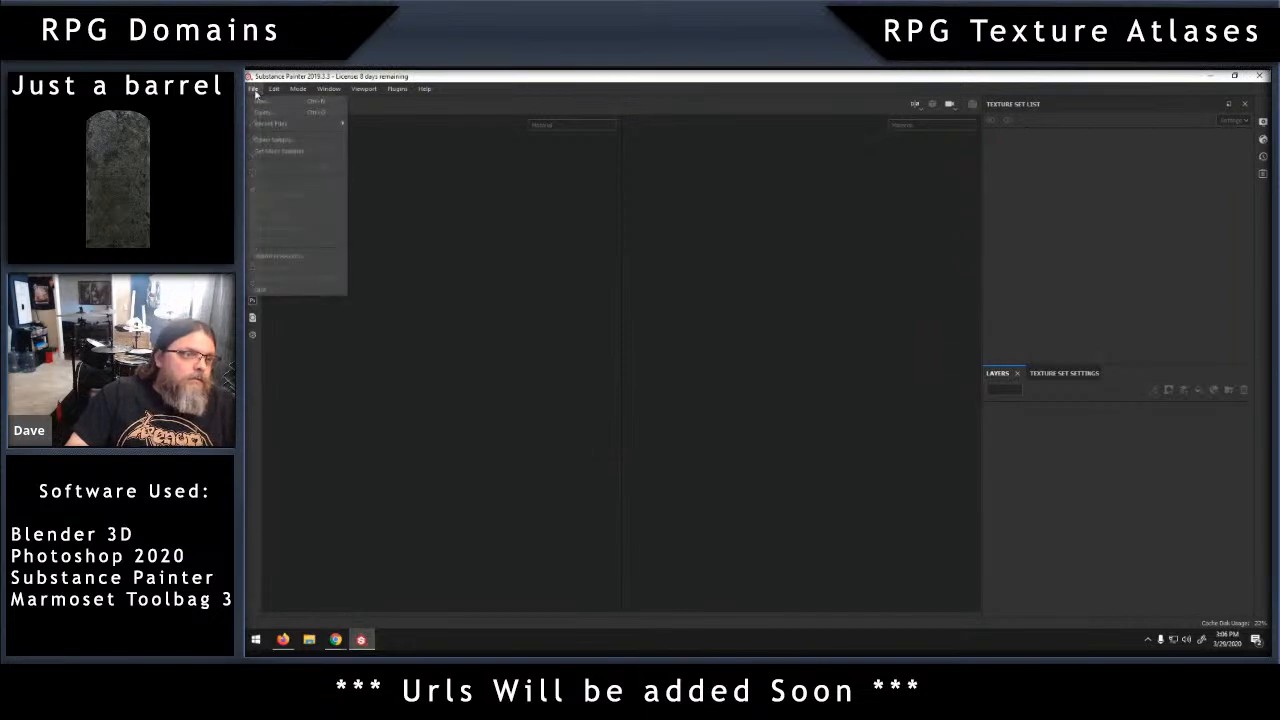
mouse_move(284, 123)
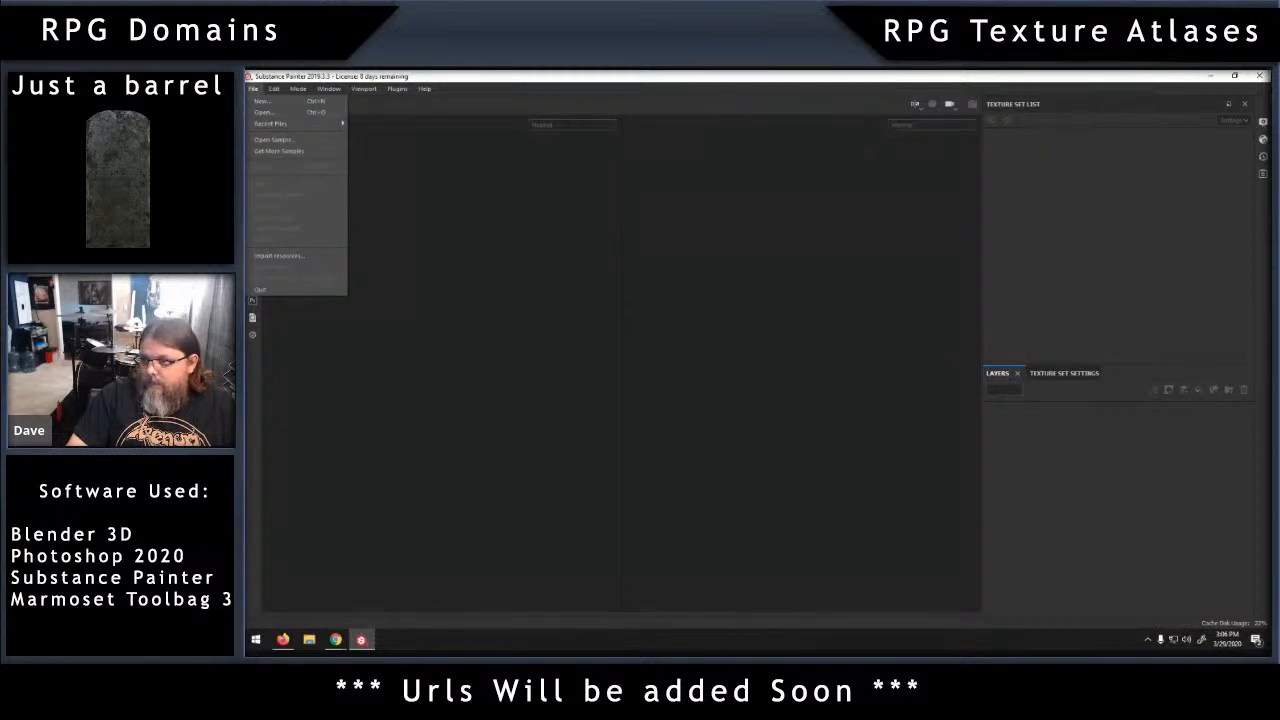
click(262, 101)
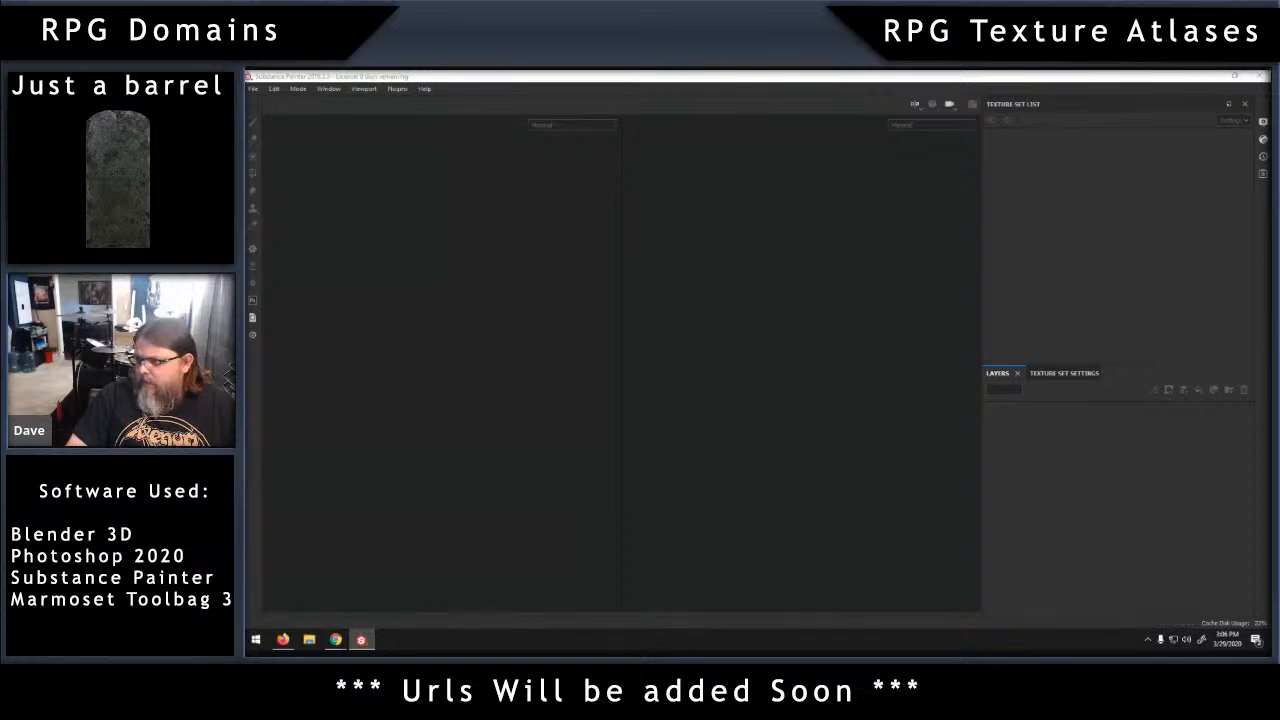
Start a new project and choose RPG_Atlas_A_Geo.fbx from the Texture Atlases folder on drive D as its mesh.
click(253, 89)
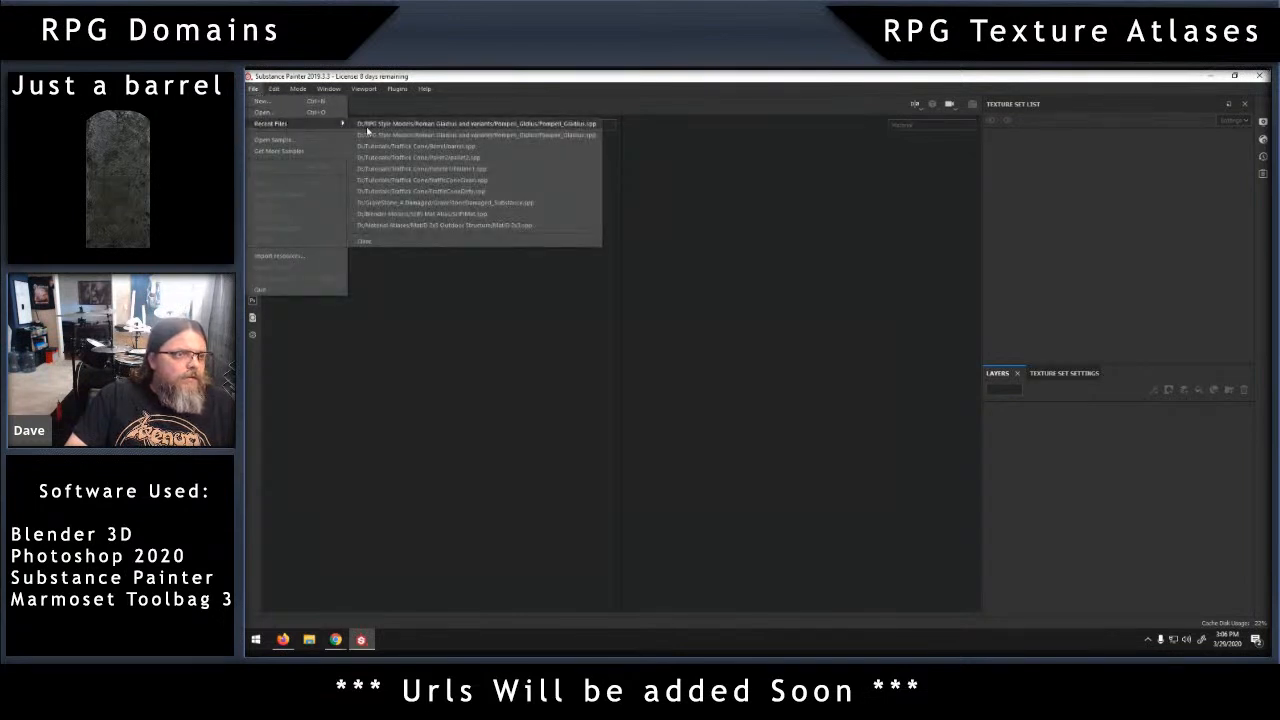
click(261, 101)
click(860, 241)
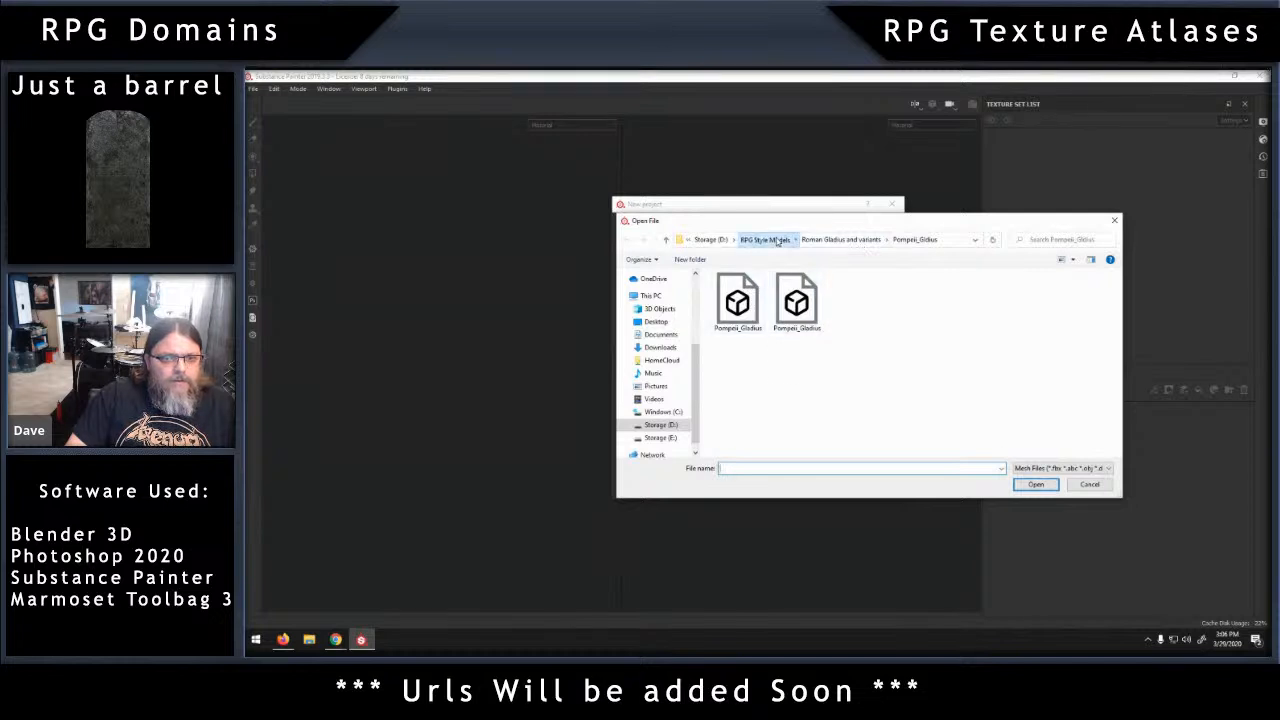
click(780, 240)
click(751, 243)
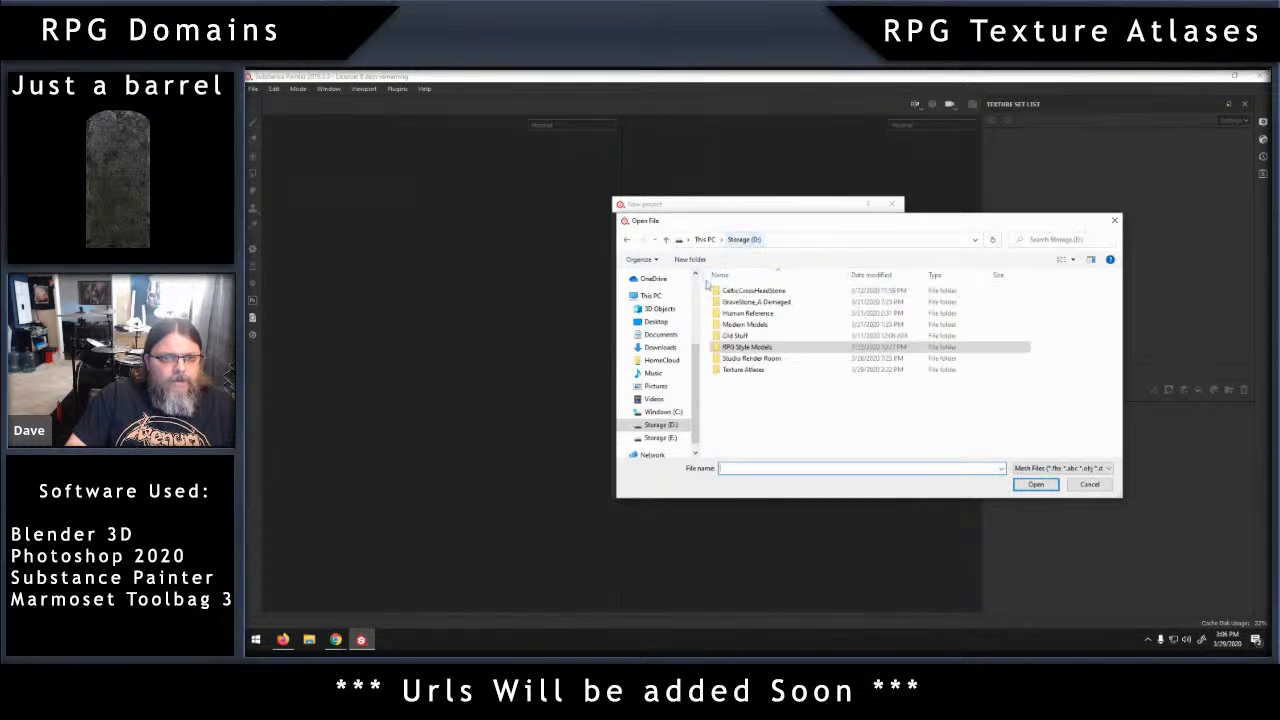
double_click(751, 369)
double_click(742, 290)
double_click(742, 291)
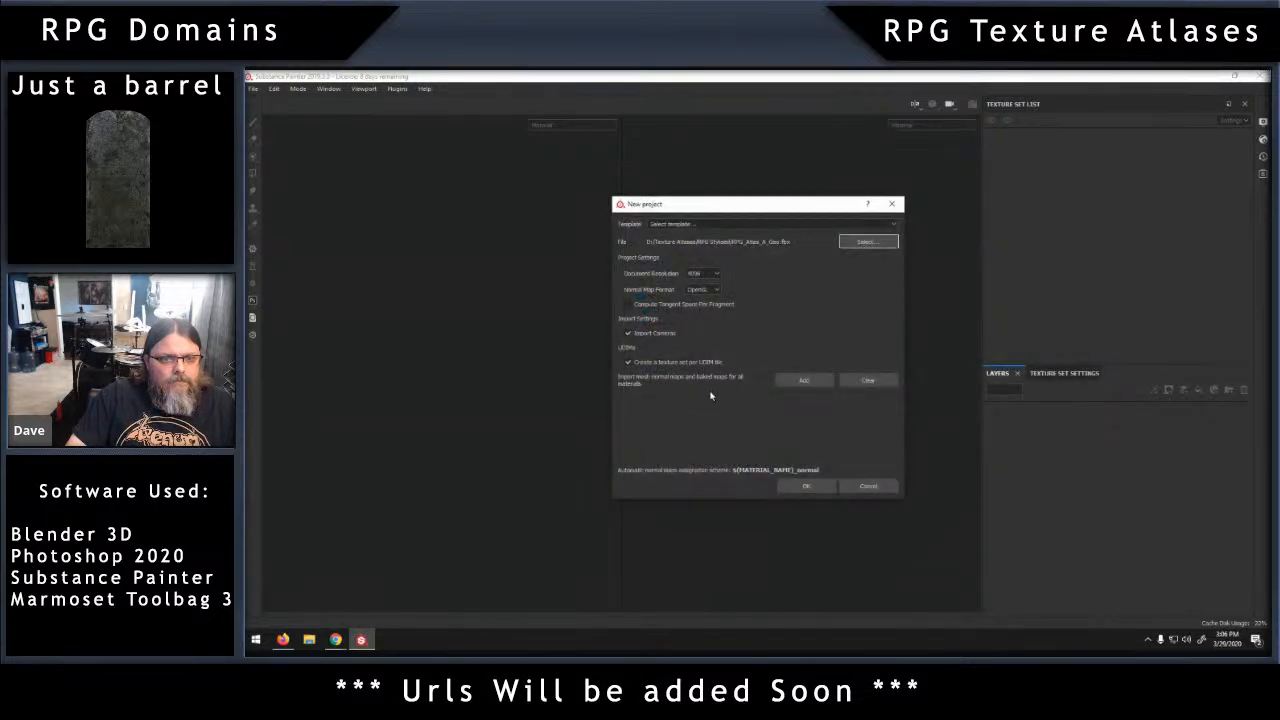
Add the RGP_ATLAS_A_ID image to the project's imported maps and create the project.
click(806, 380)
click(745, 312)
click(1036, 484)
click(817, 489)
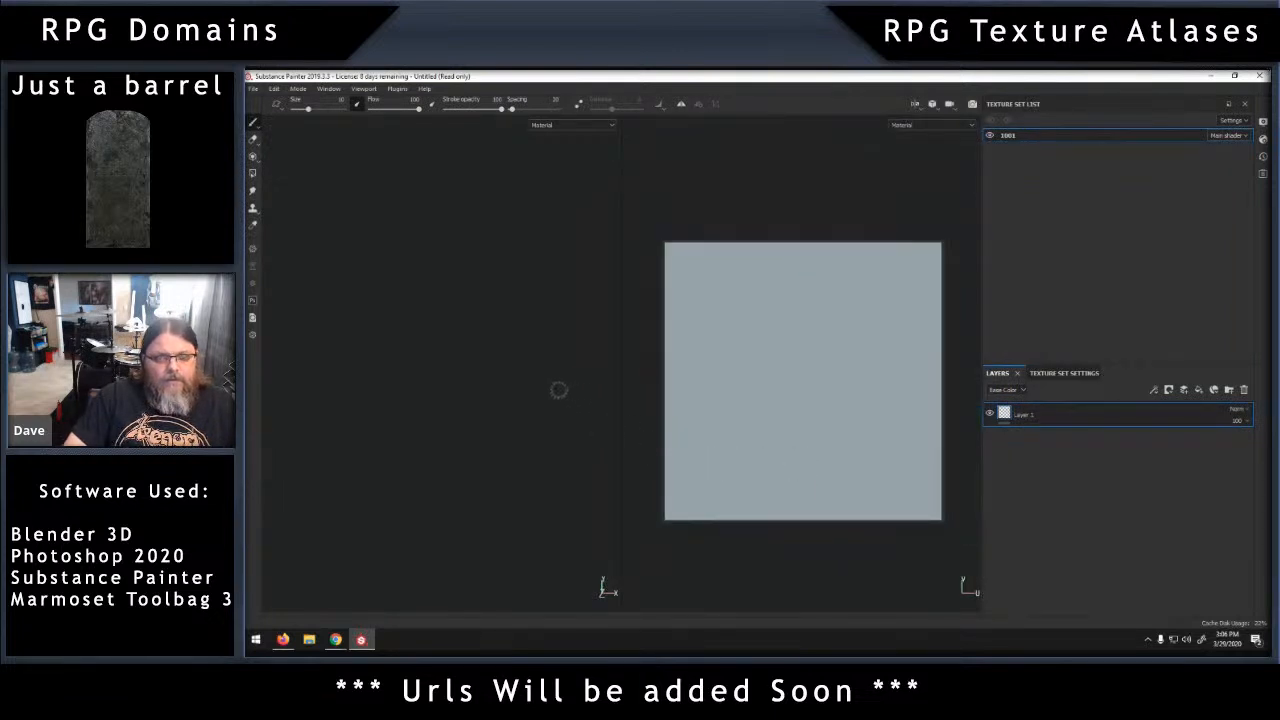
Fill the upper-left cell of the UV grid with white using Polygon Fill and check the fill colour.
click(252, 172)
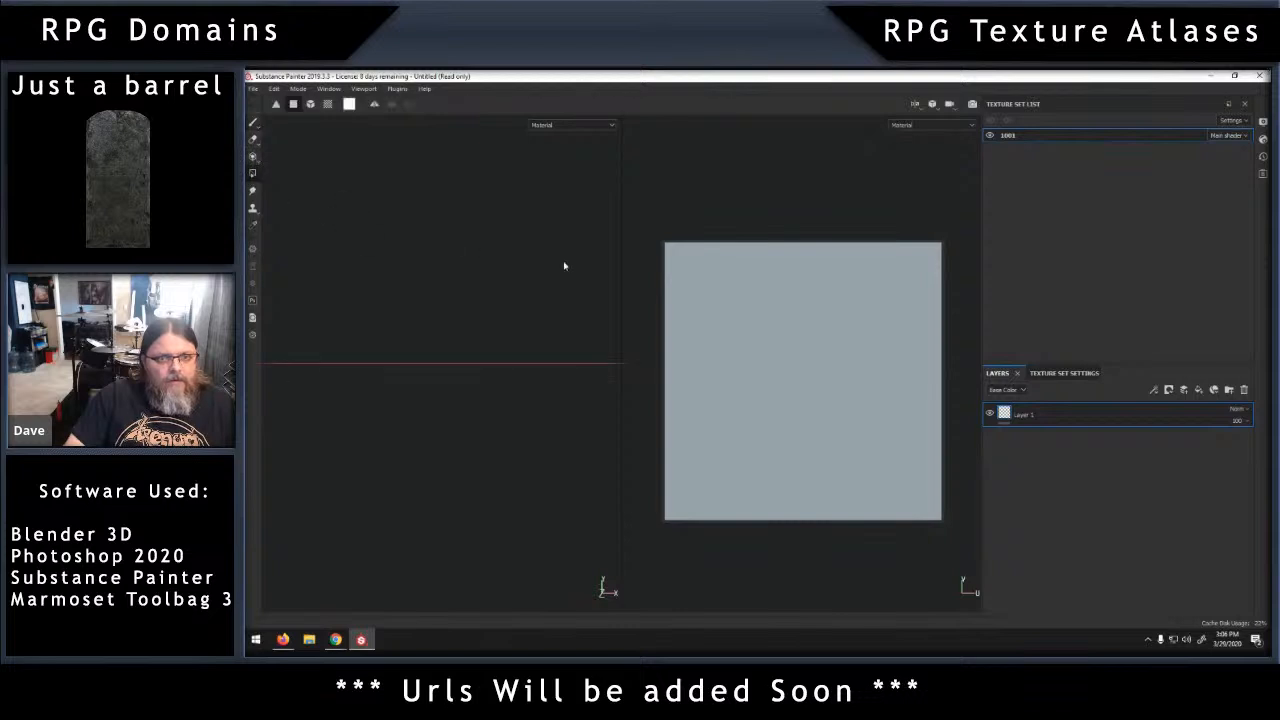
click(697, 322)
alt+drag(543, 271, 570, 332)
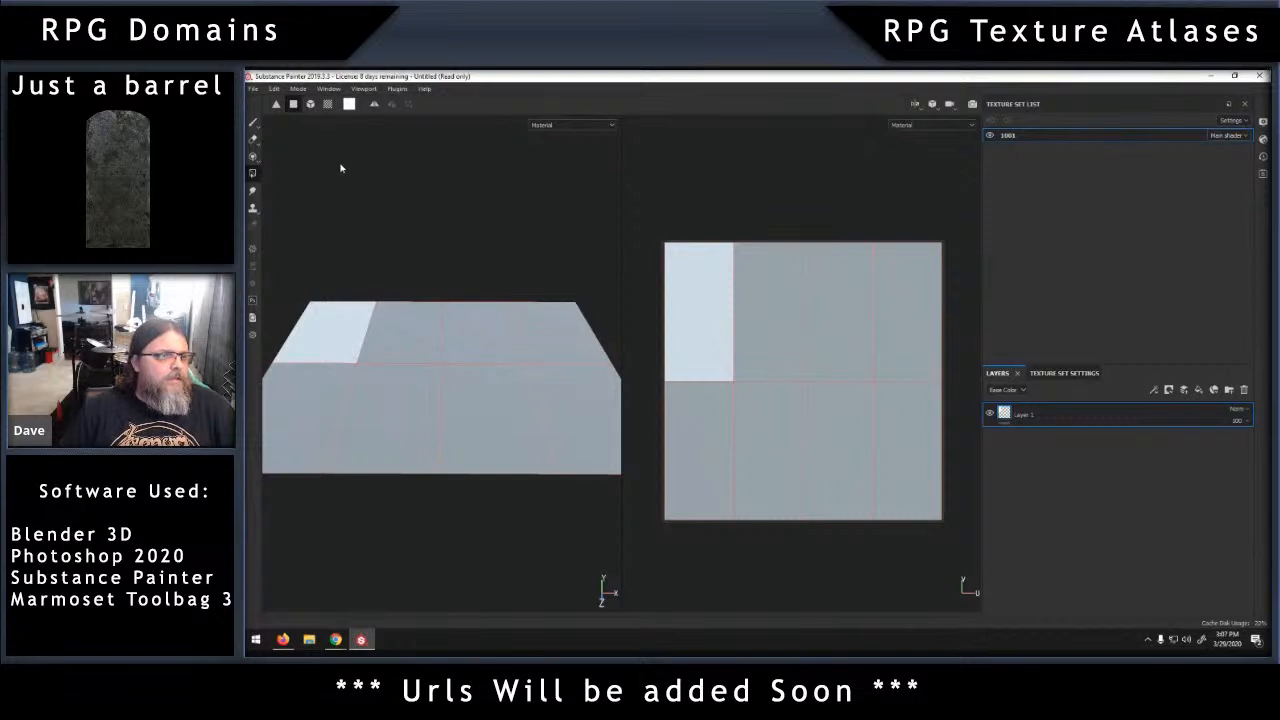
click(349, 104)
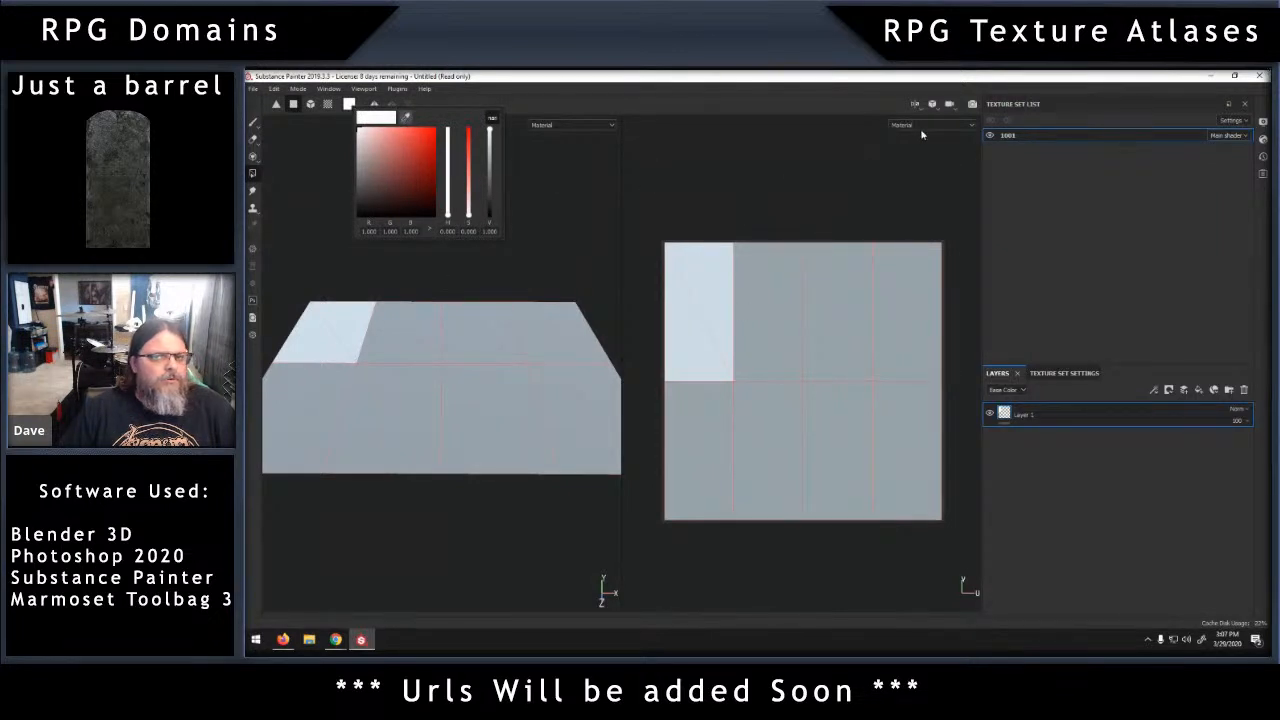
Display the ID mesh map in both the 3D and UV views.
click(920, 126)
scroll(920, 190, down, 2)
click(920, 197)
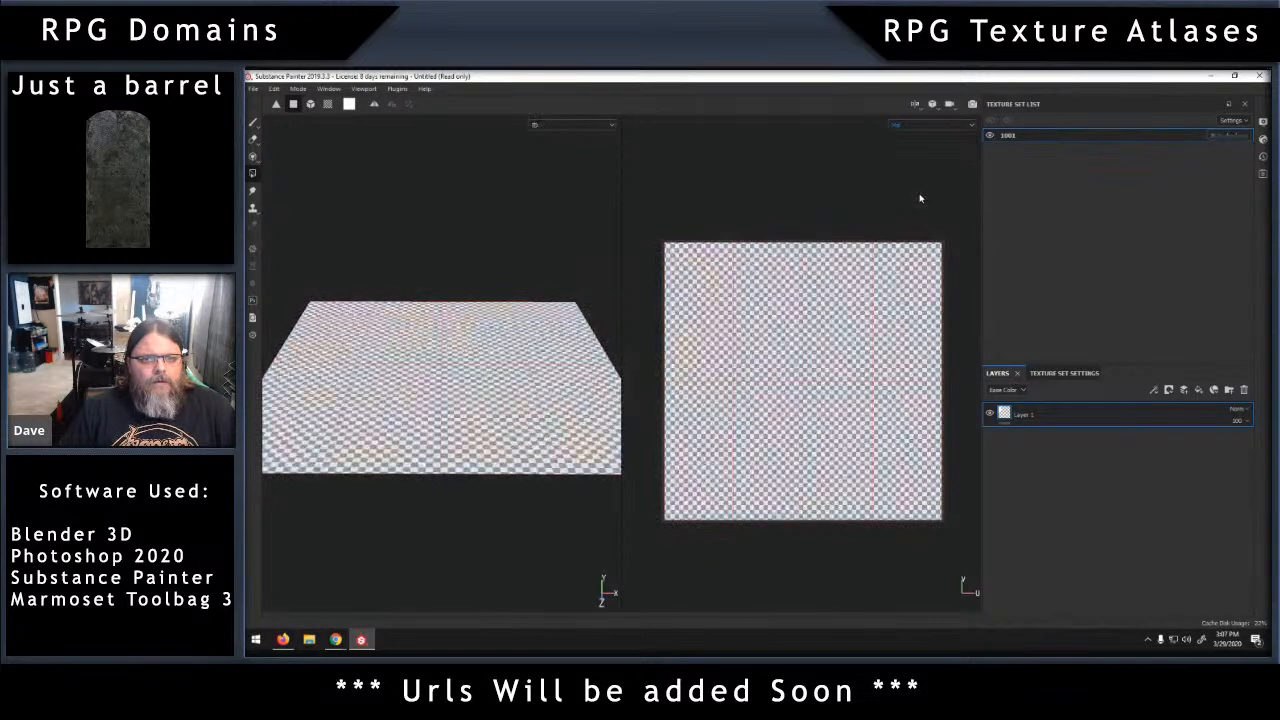
Assign the RGP_ATLAS_A_ID image as the ID mesh map in the texture set settings.
click(1065, 373)
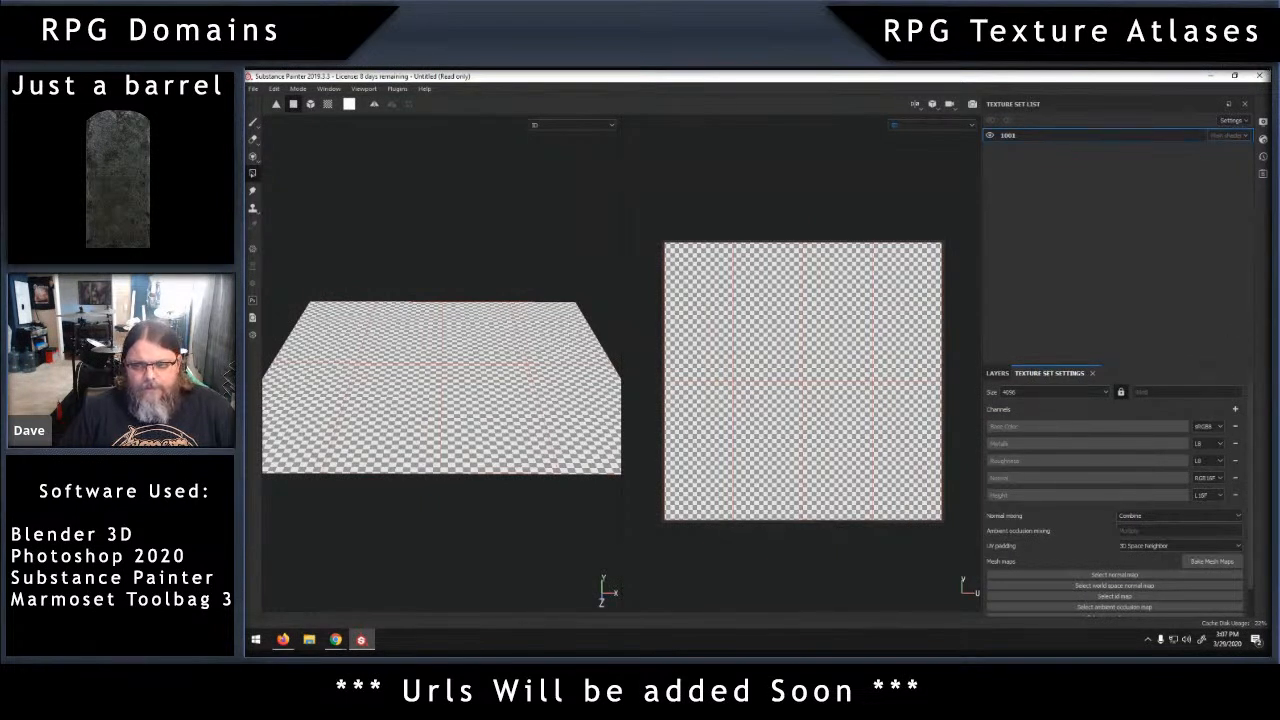
scroll(1250, 445, down, 1)
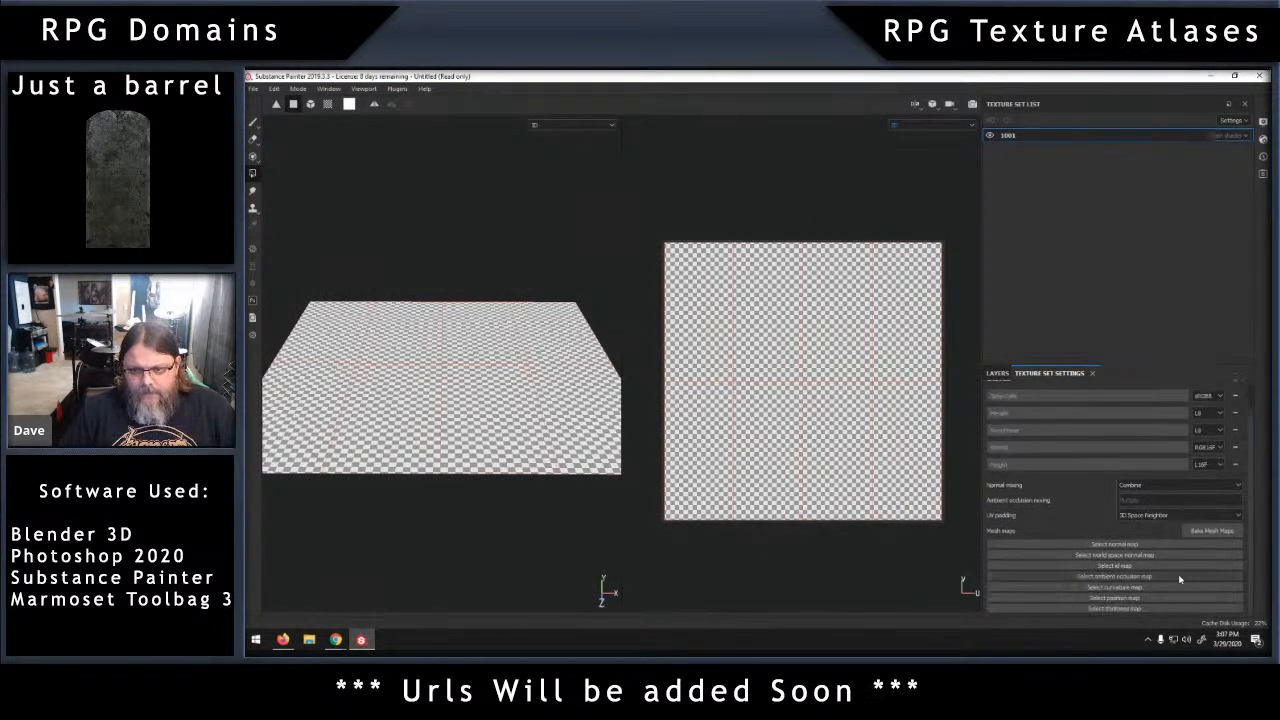
click(1122, 577)
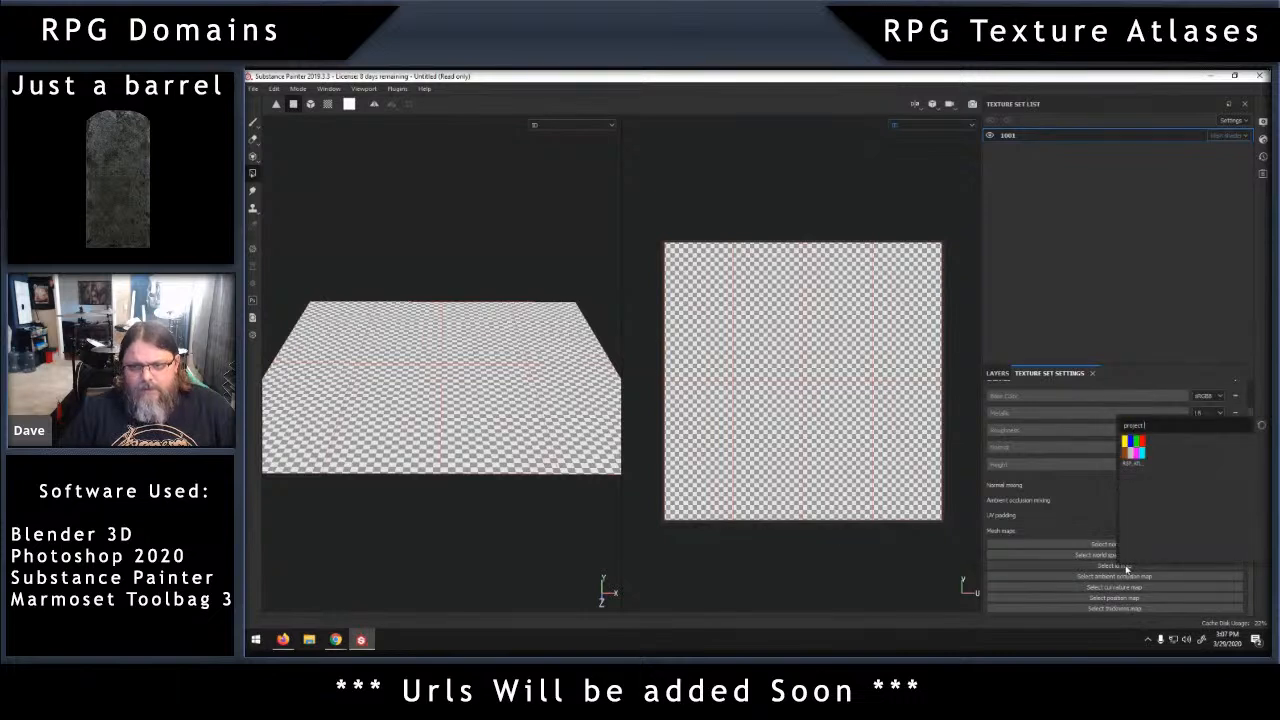
click(1135, 447)
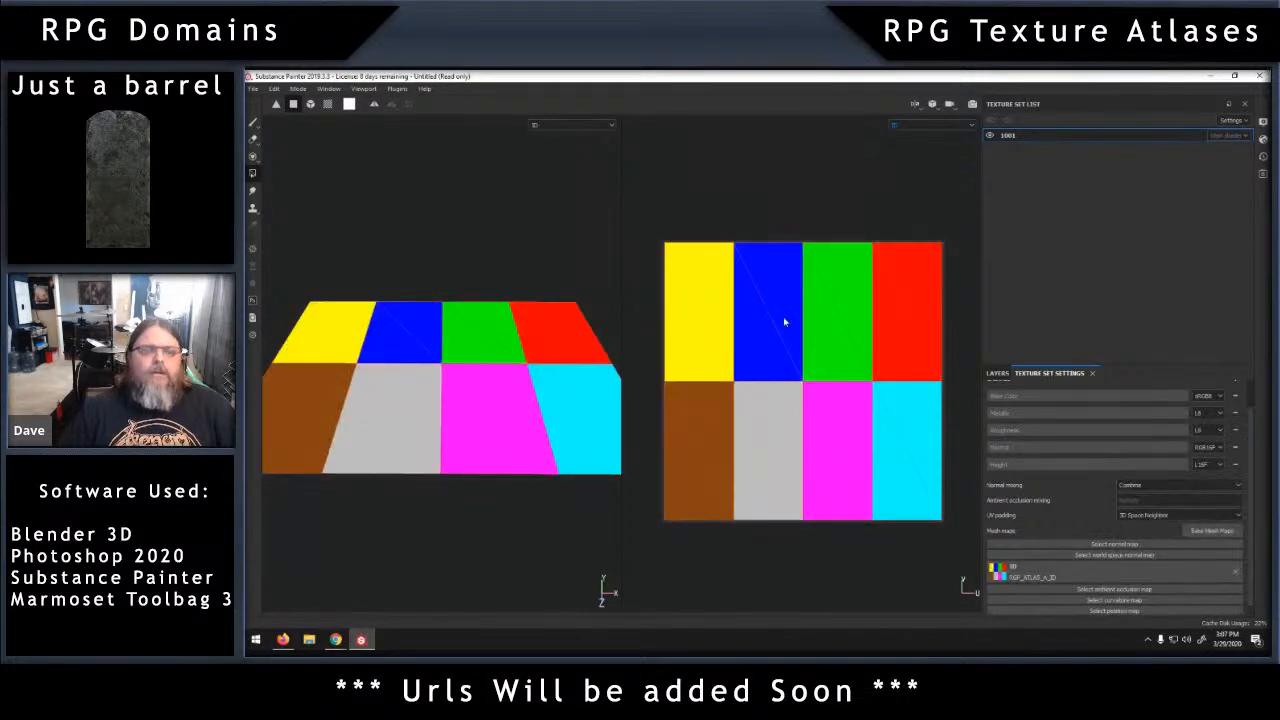
Display the Material in both views and fill the second cell of the UV grid's upper row with white using Polygon Fill.
click(603, 124)
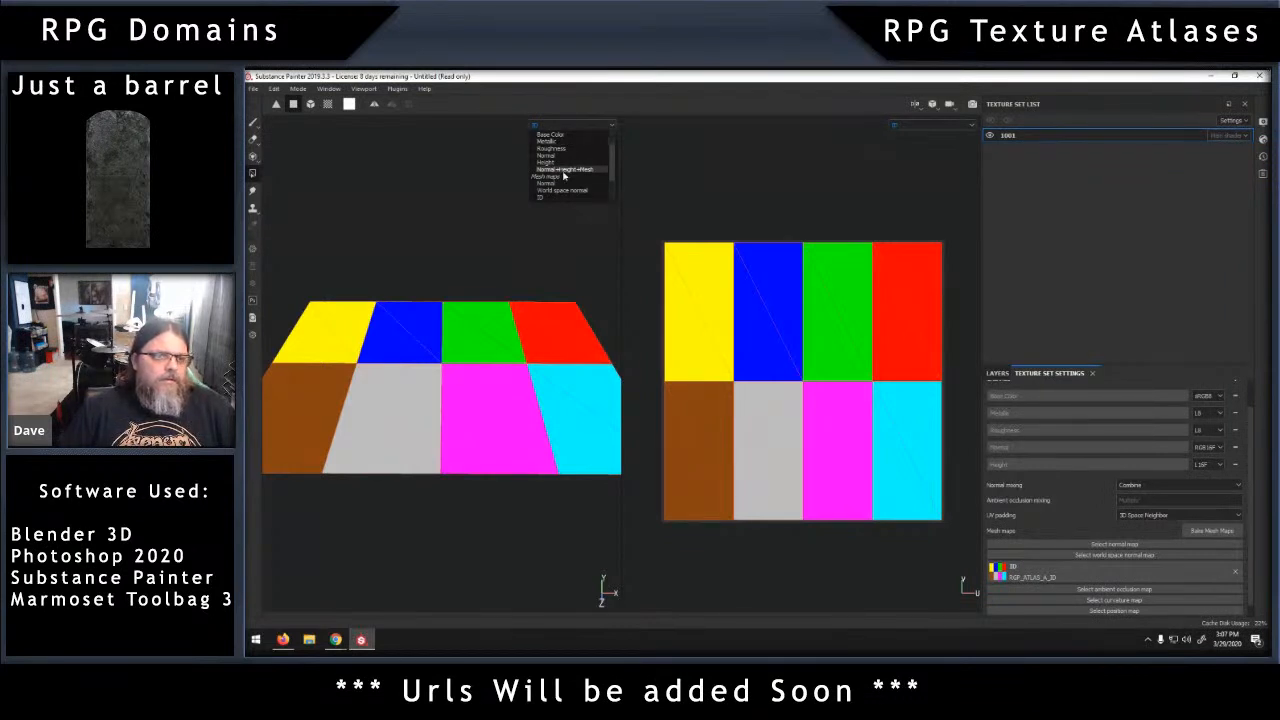
scroll(575, 165, up, 1)
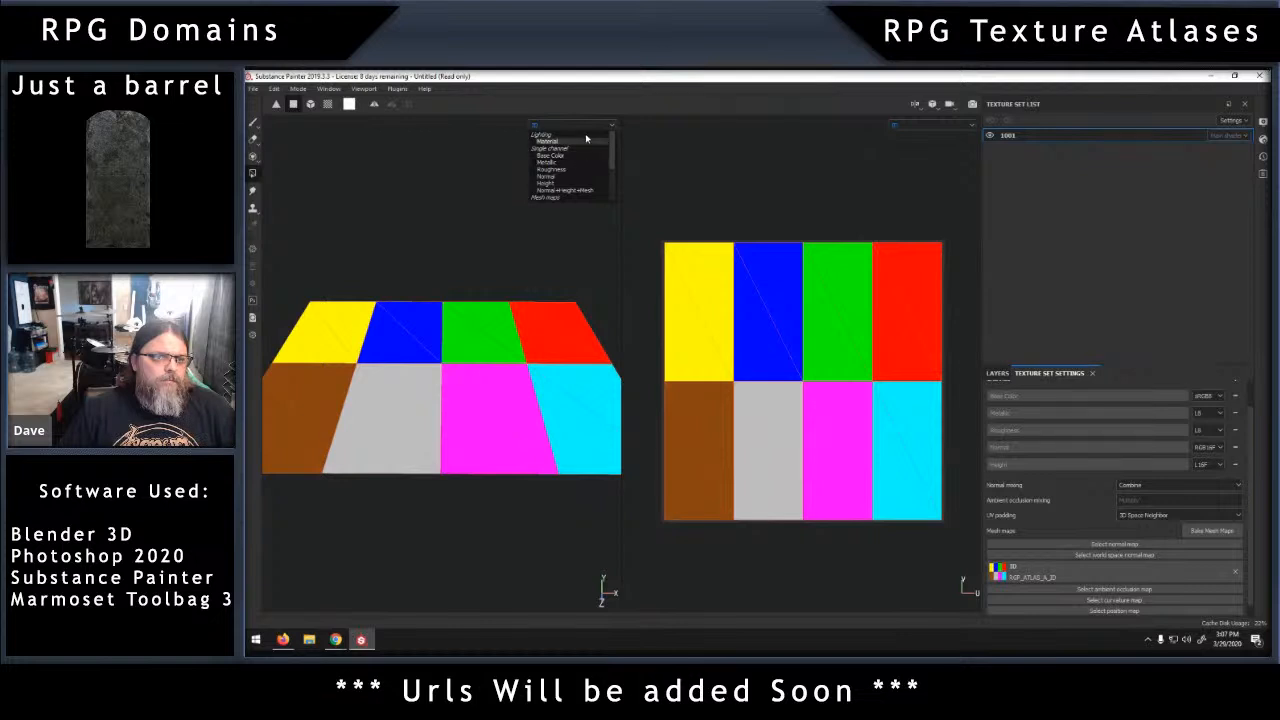
click(580, 141)
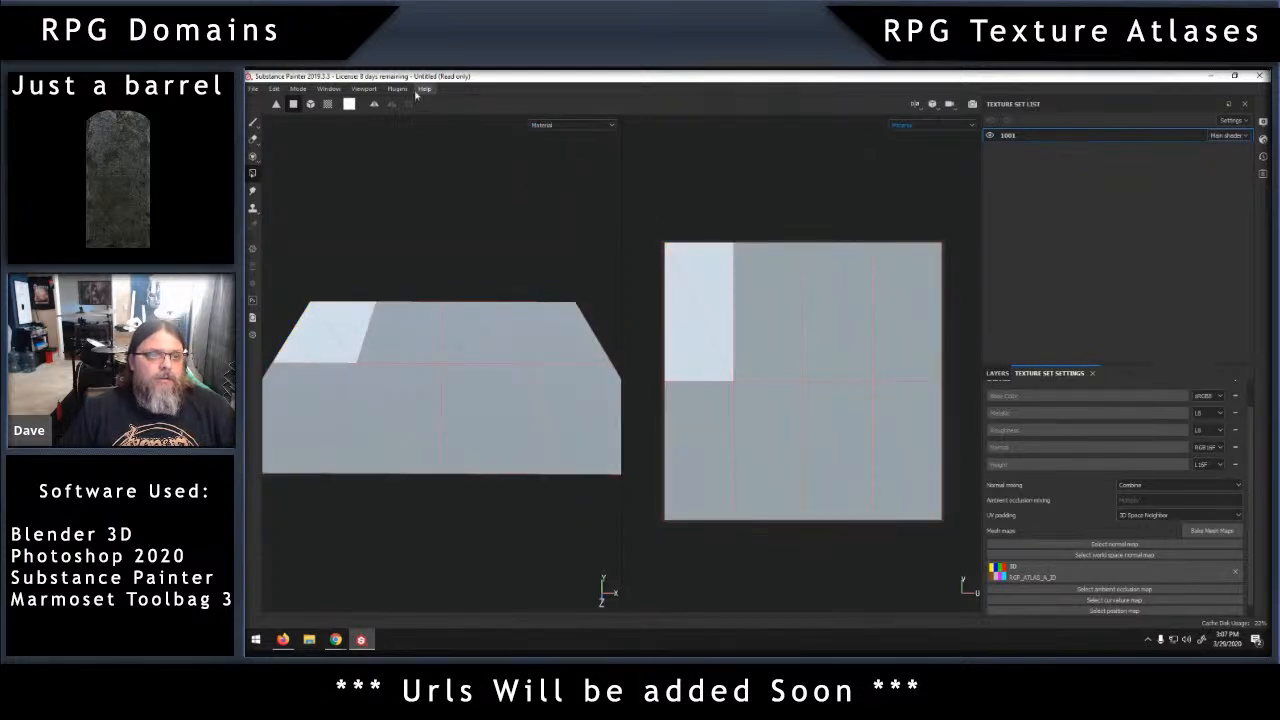
click(349, 104)
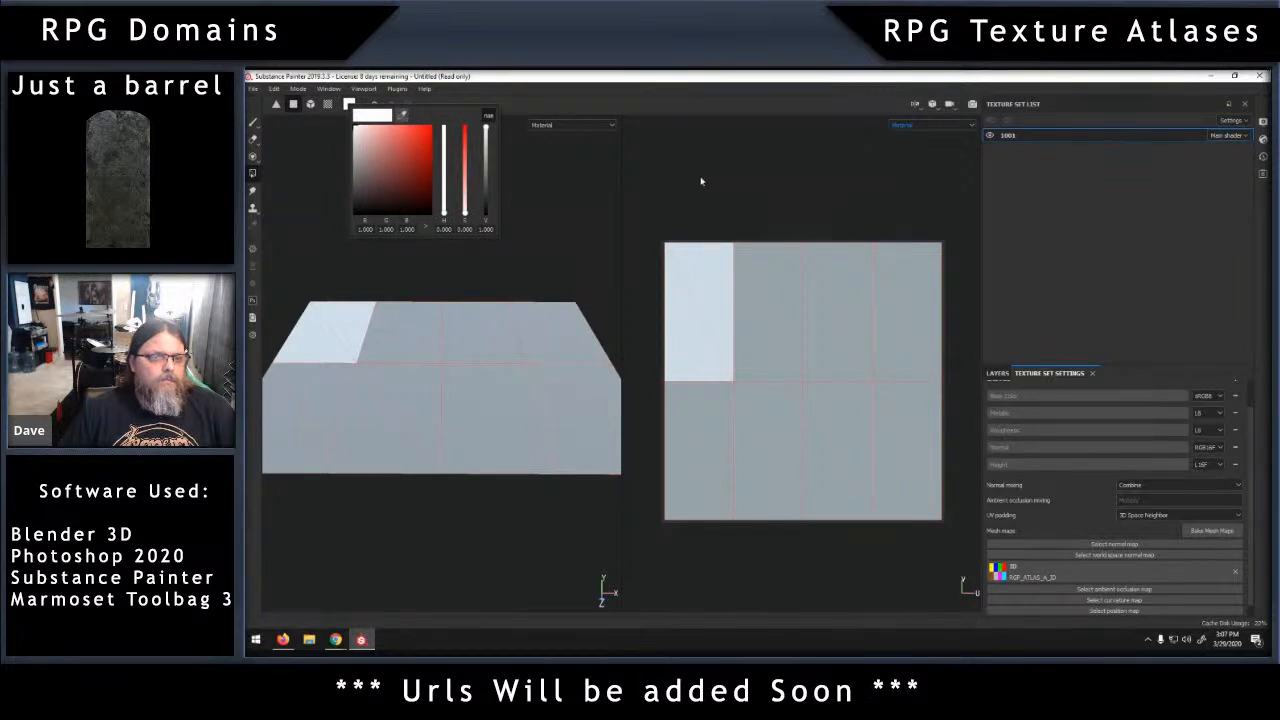
click(748, 269)
click(760, 271)
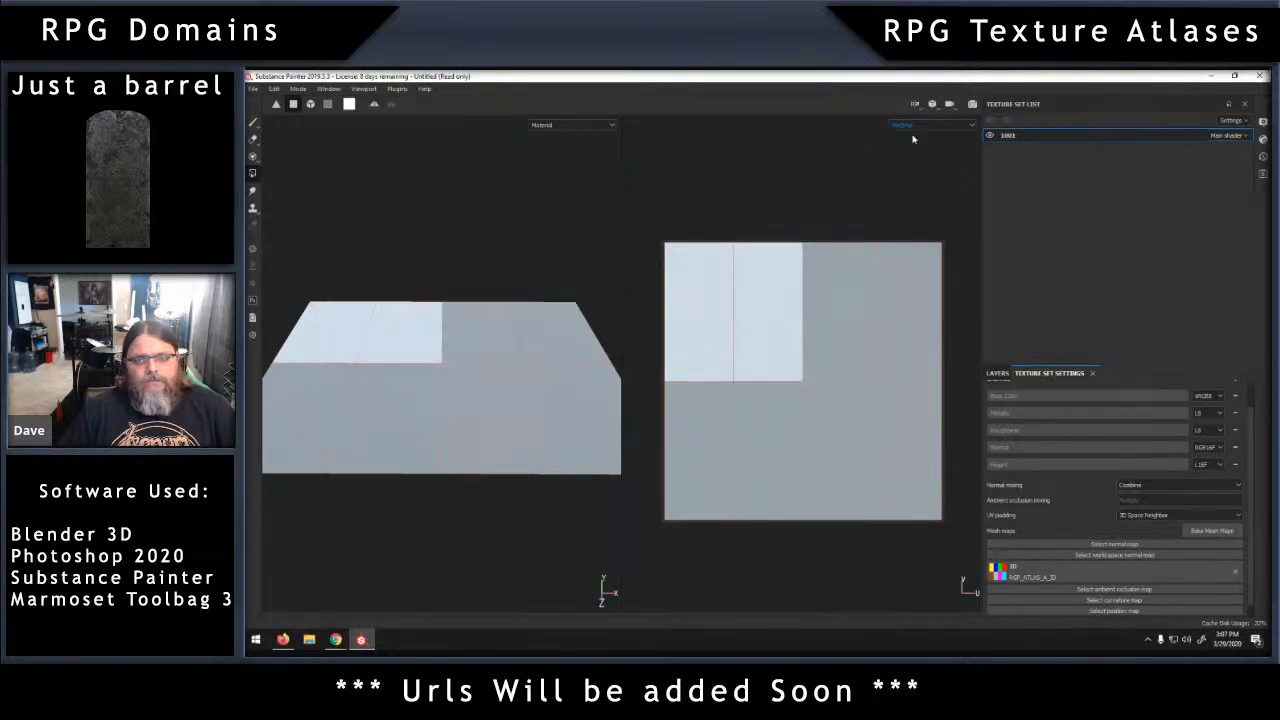
Rename the texture set 1001 as RPG_ATLAS_A.
double_click(1012, 135)
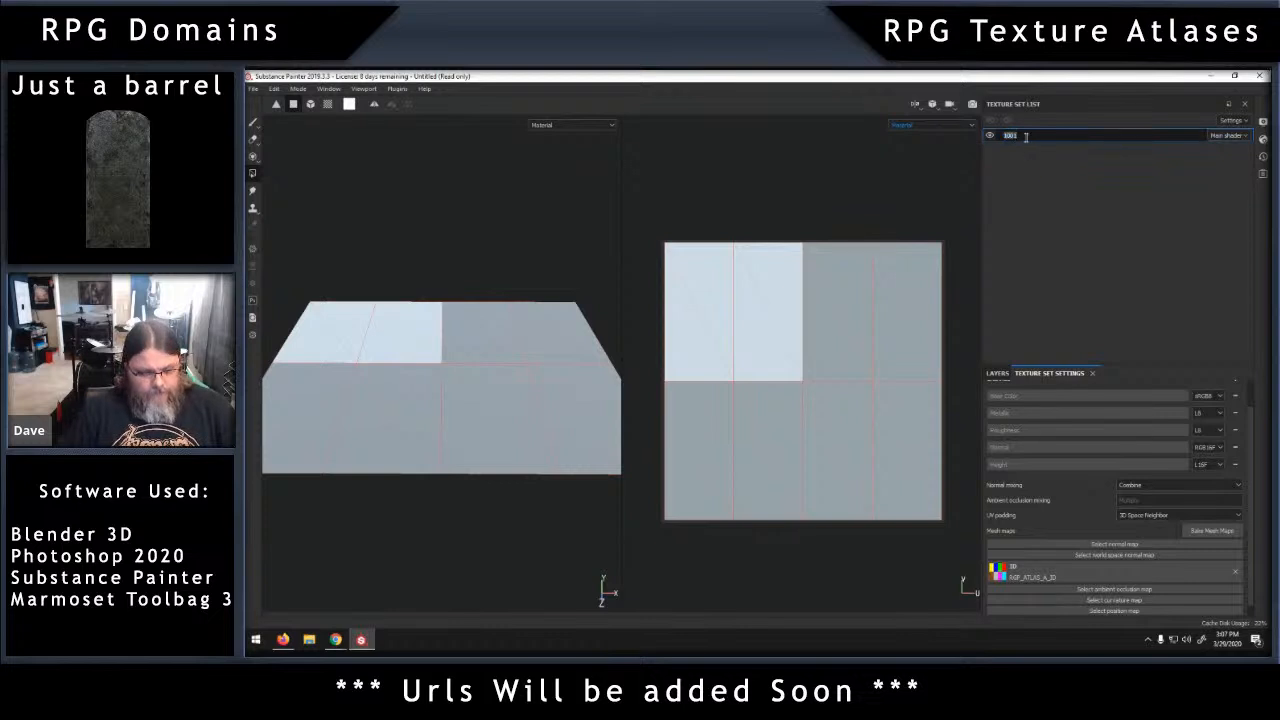
text(RPG)
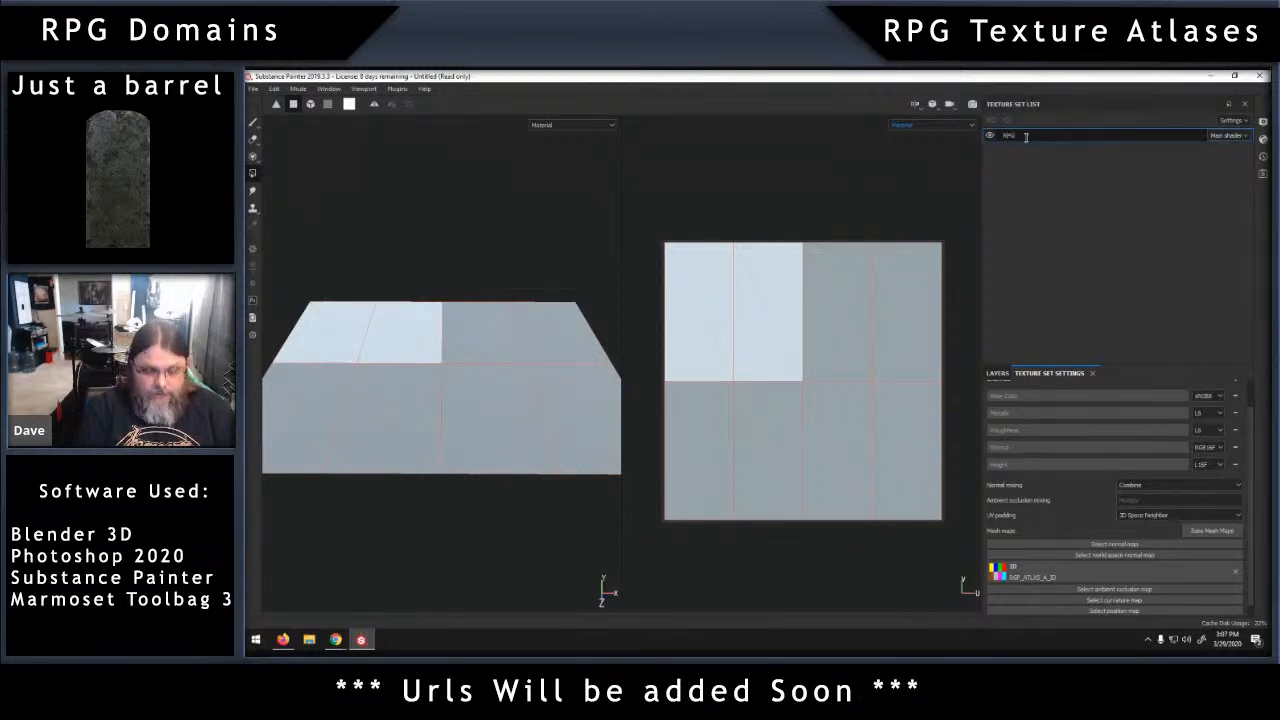
text(_ATLAS)
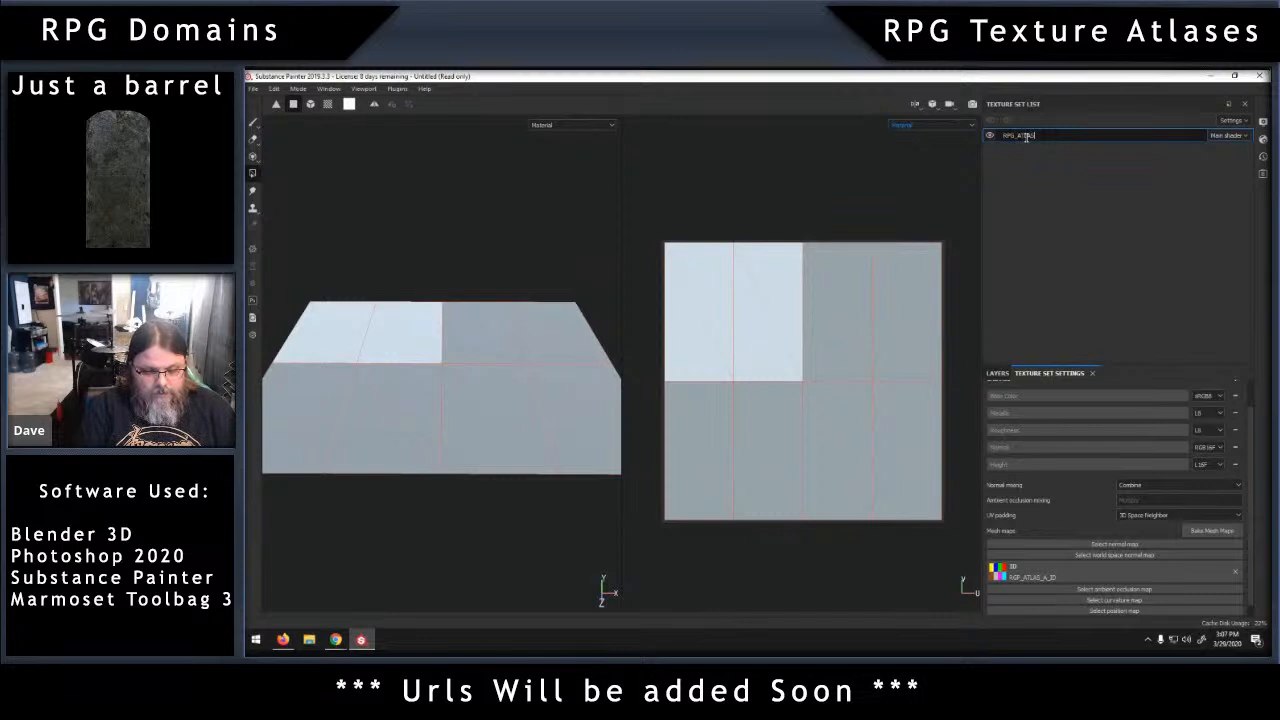
text(_A)
key(Return)
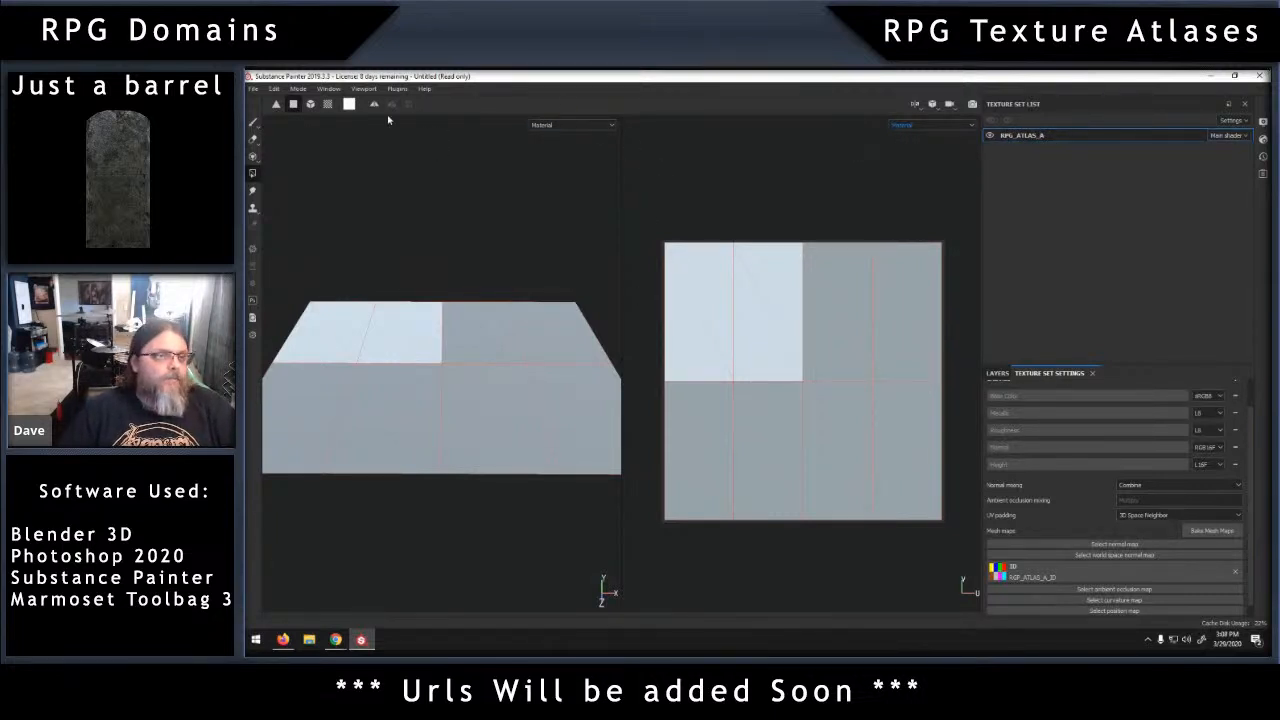
Check the fill colour and switch both the 3D and UV views back to the ID mesh map.
click(350, 104)
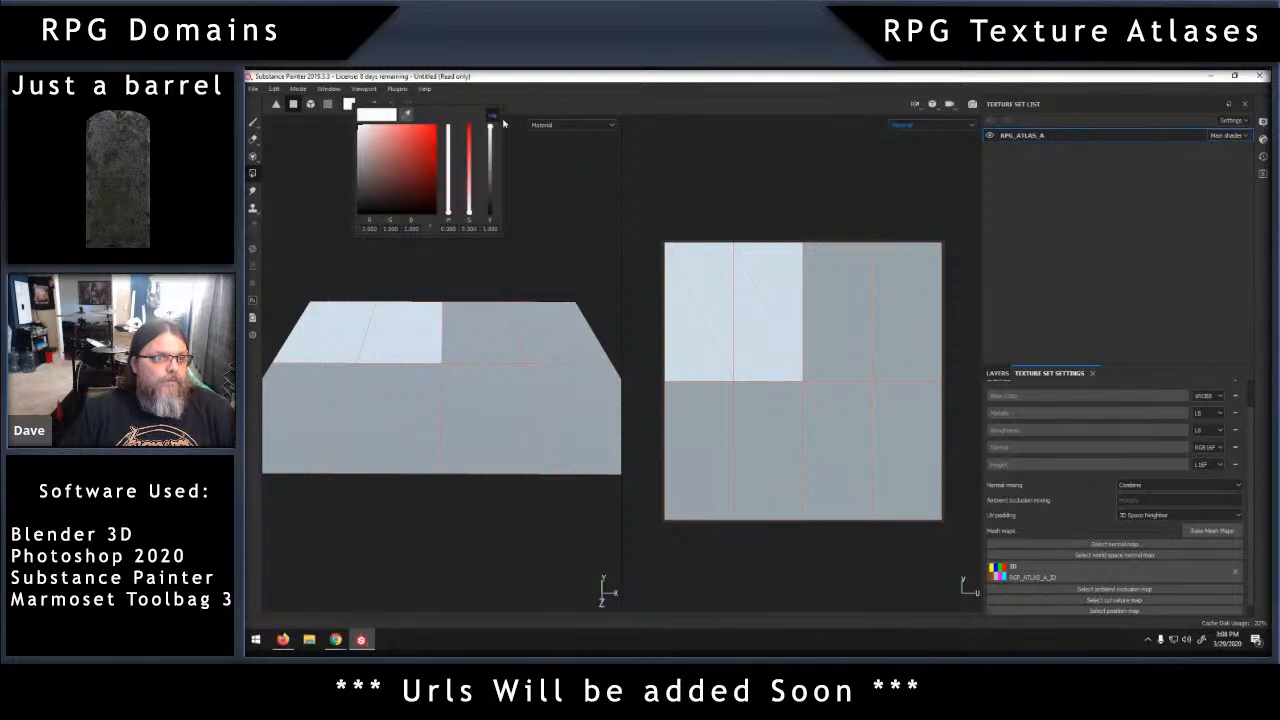
click(932, 125)
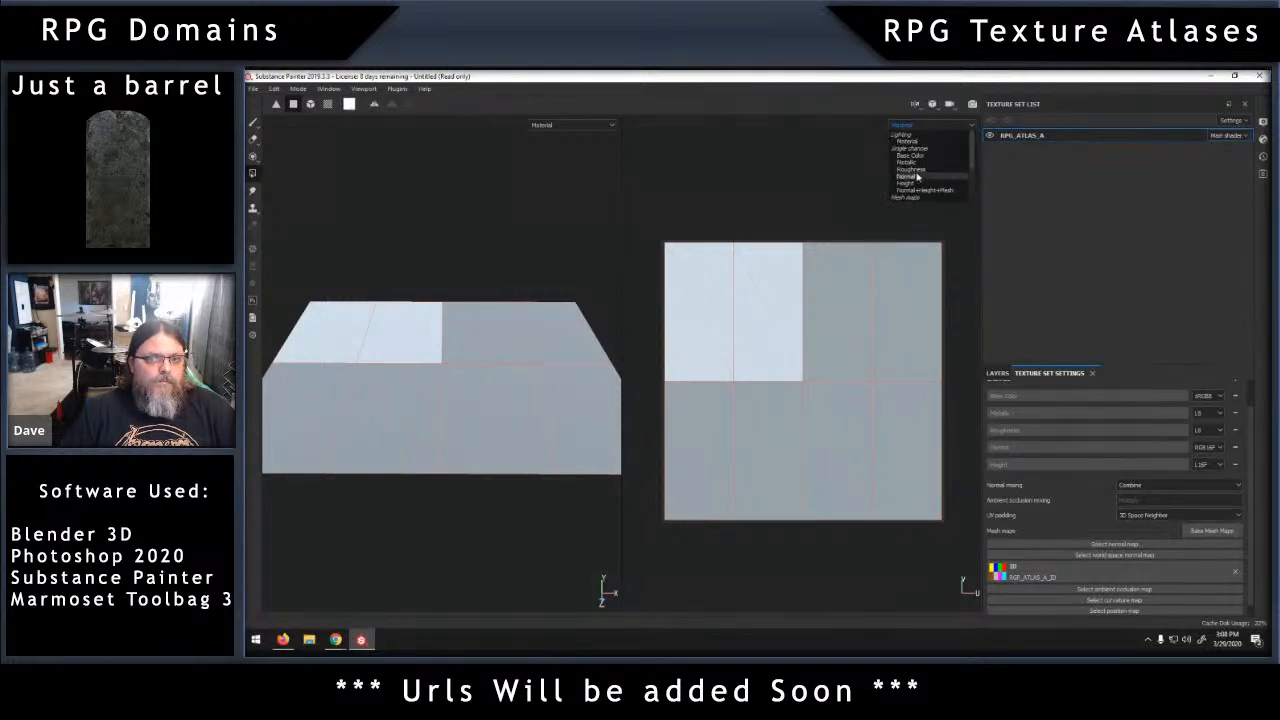
scroll(935, 167, down, 3)
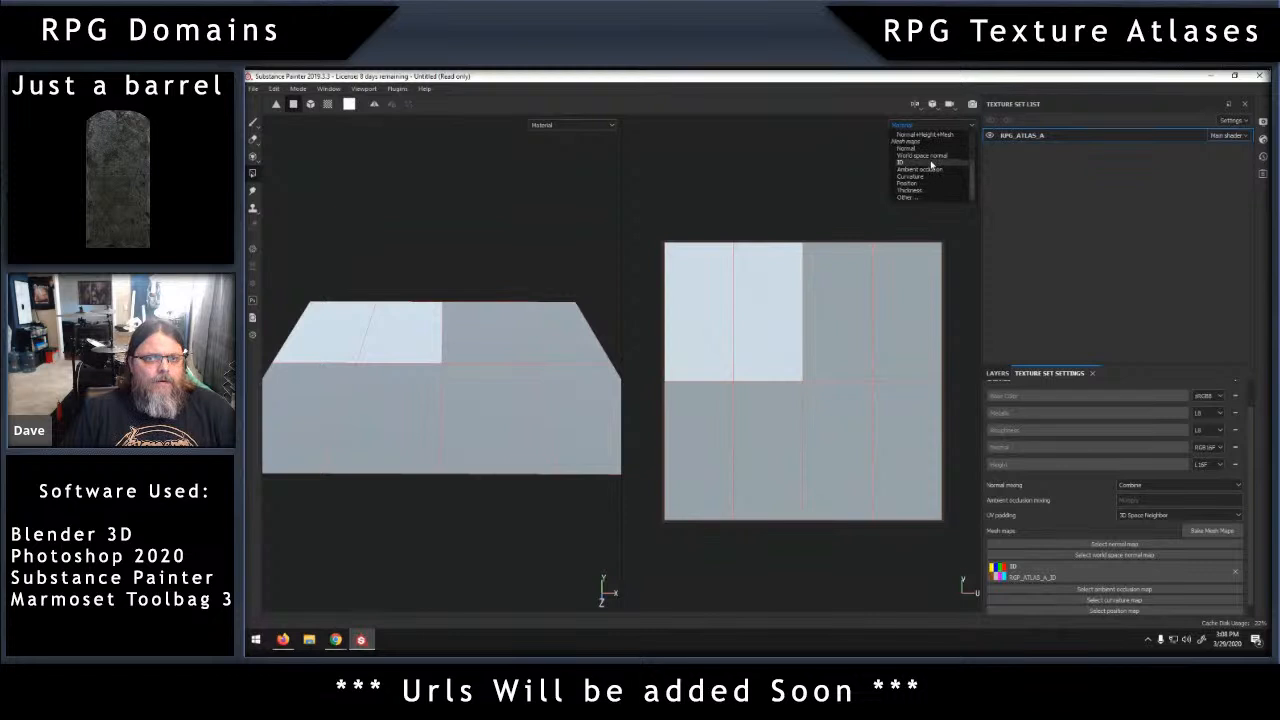
click(932, 164)
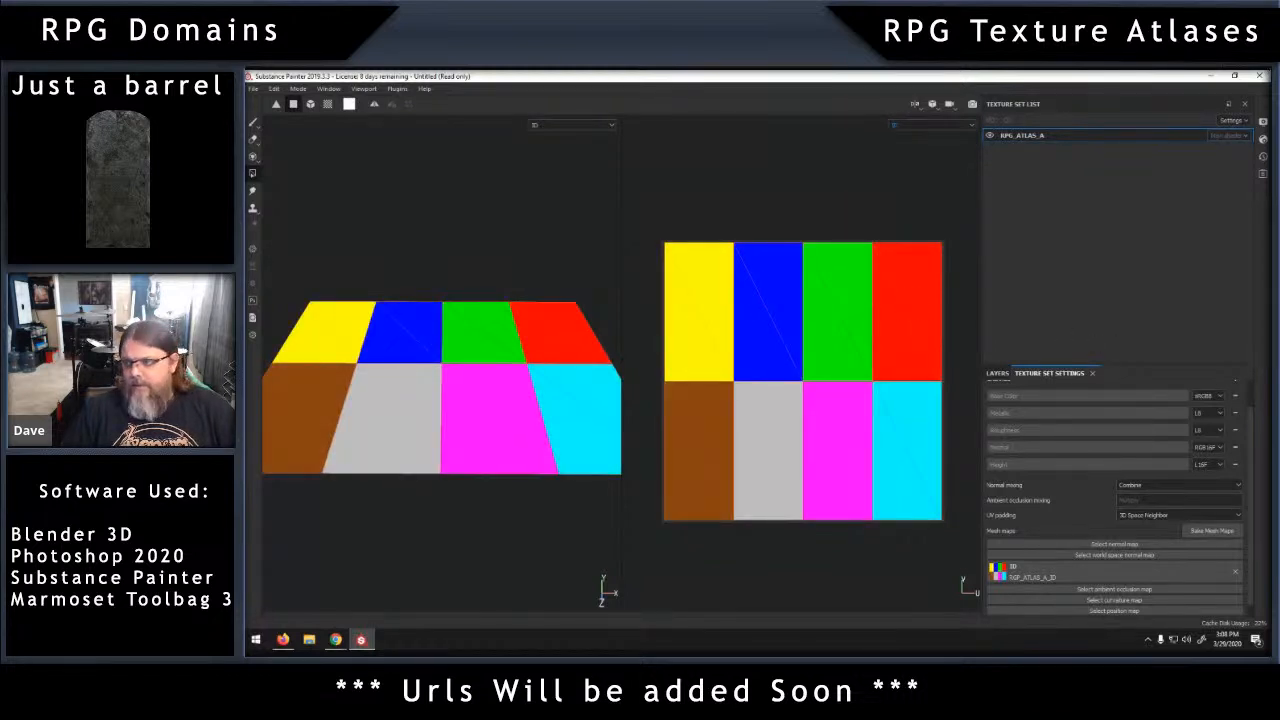
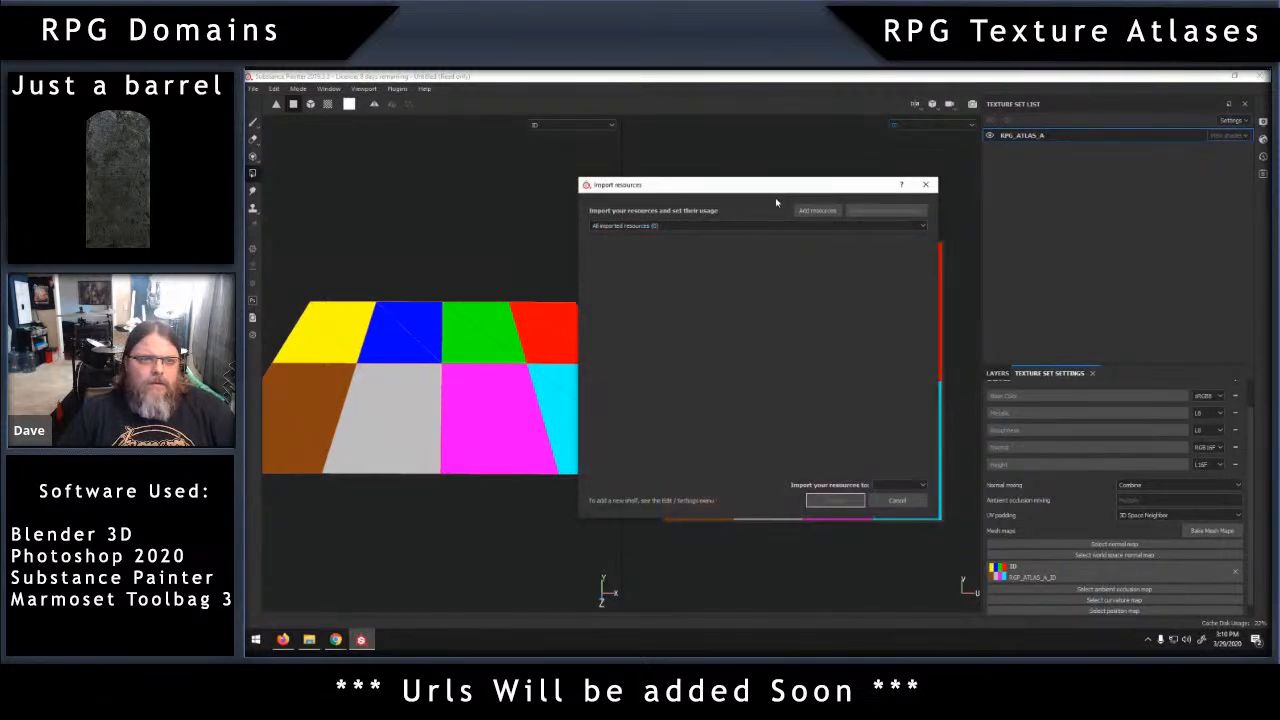
Start adding resources to import and browse to the smart-materials folder in Documents, Allegorithmic, Substance Painter, shelf.
click(812, 210)
click(812, 225)
click(812, 227)
click(814, 212)
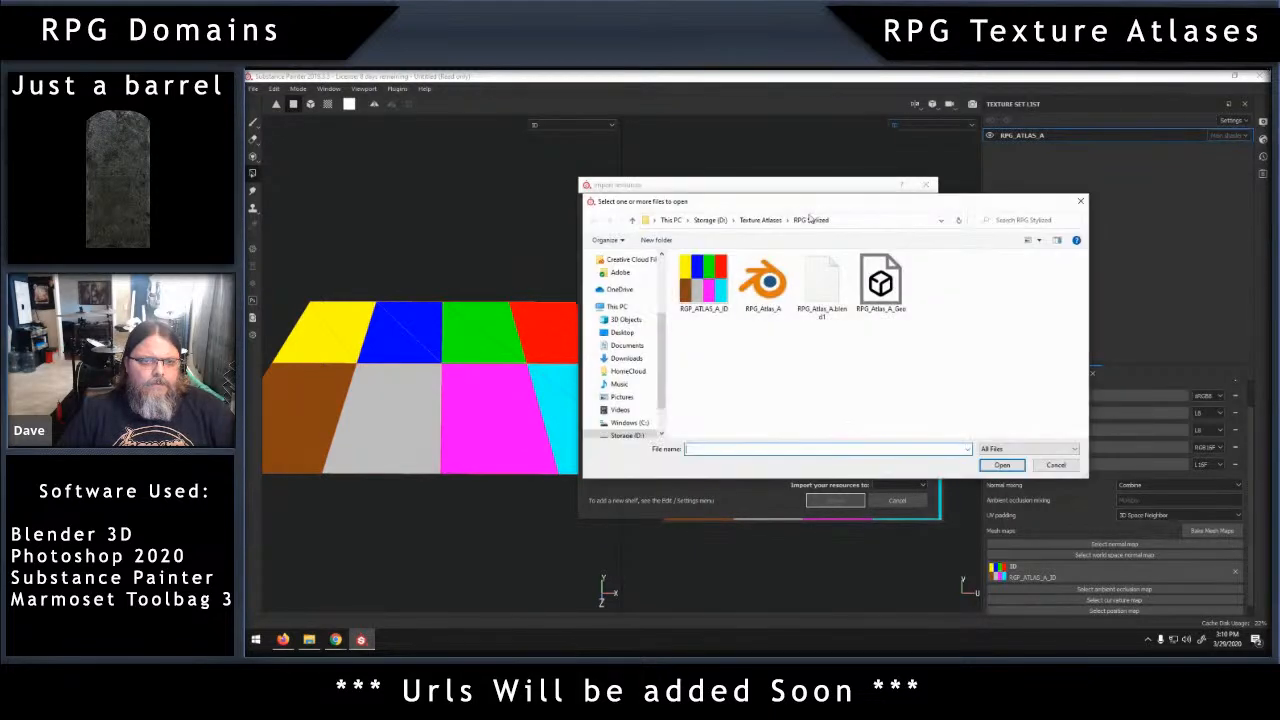
click(636, 349)
double_click(726, 287)
double_click(714, 283)
double_click(706, 305)
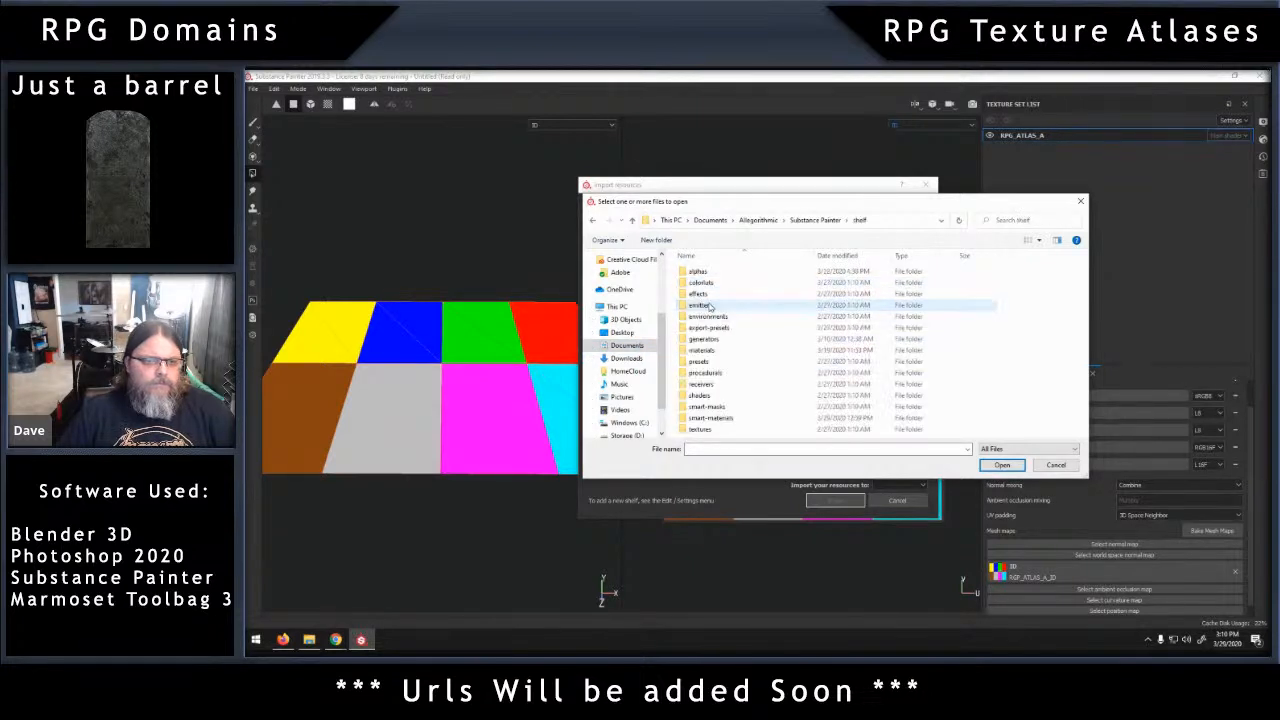
double_click(722, 420)
Add all stylized substance archives from stylized_aremberg_wood_parquet through stylized_wood_siding_panel to the import list.
click(730, 353)
scroll(740, 343, down, 3)
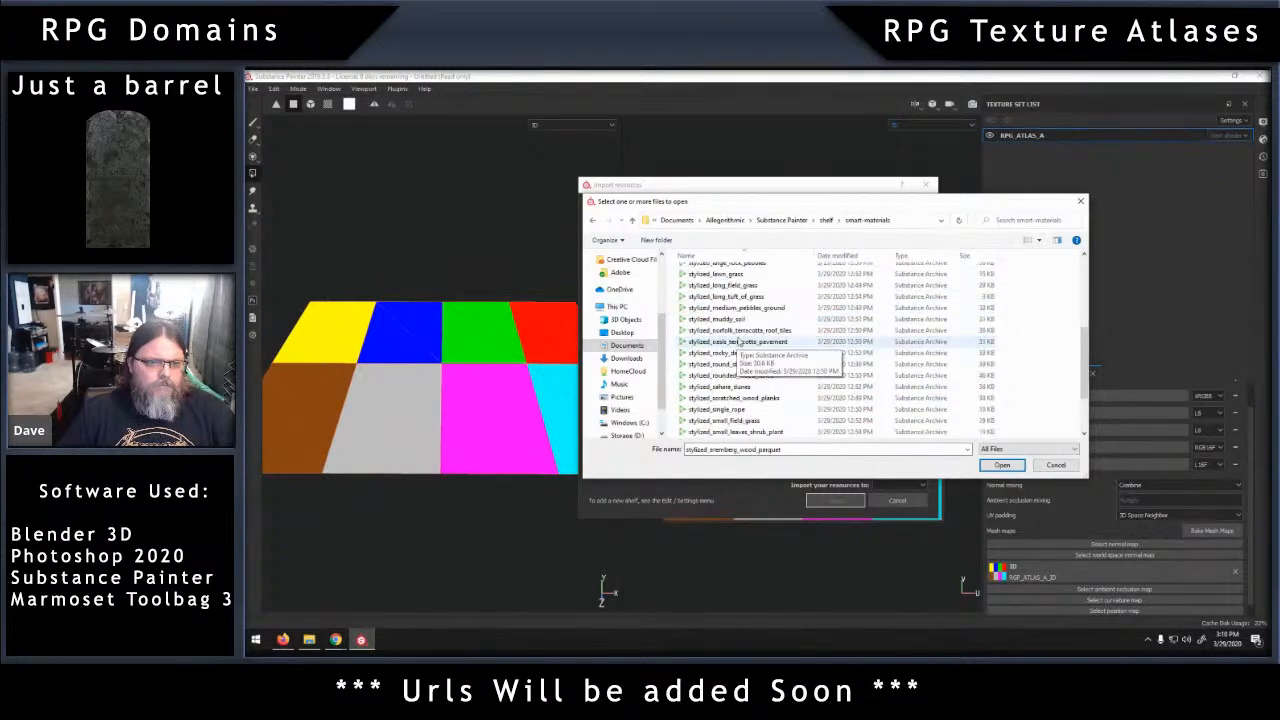
scroll(741, 390, down, 2)
shift+click(741, 421)
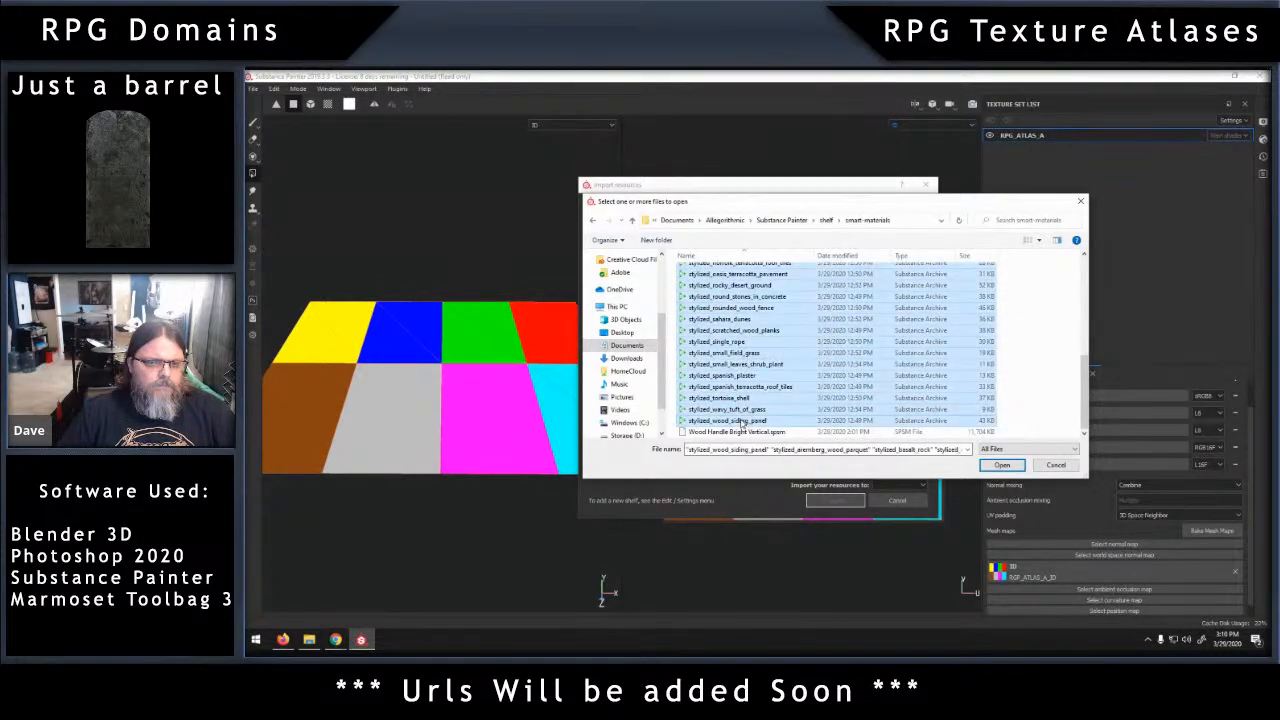
click(1002, 465)
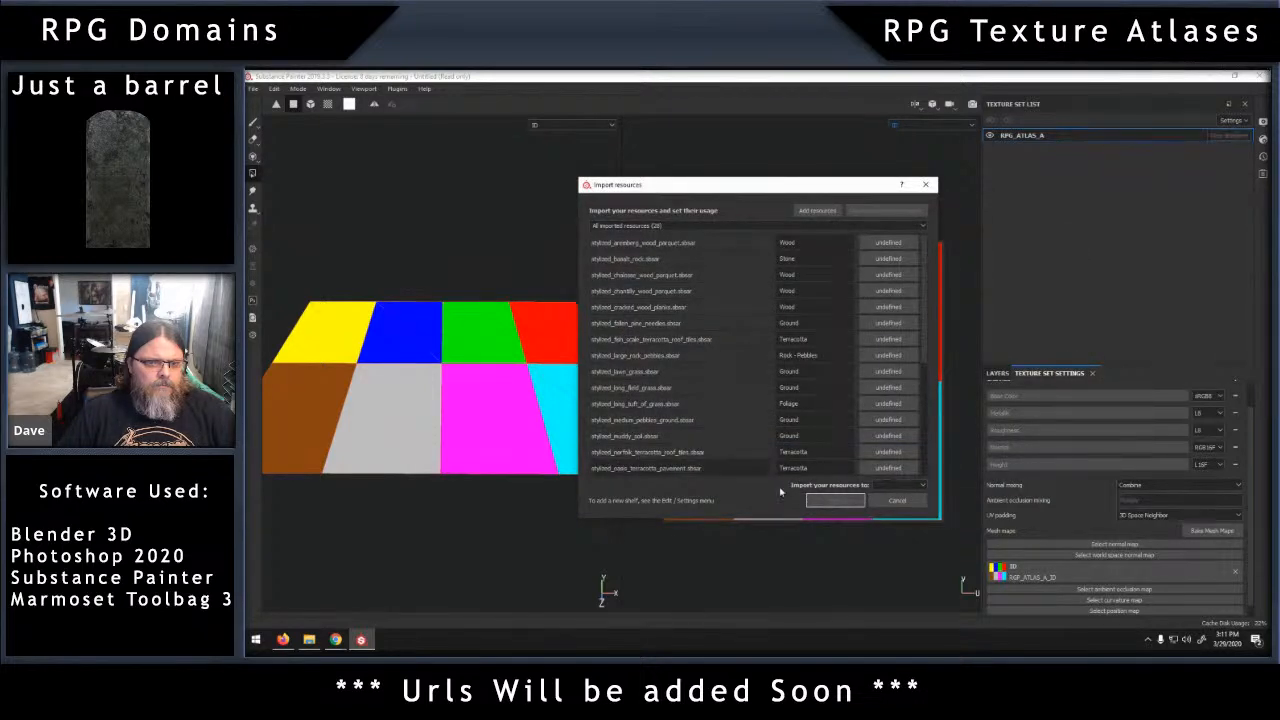
Open the choice of import destination for the stylized resources.
click(882, 487)
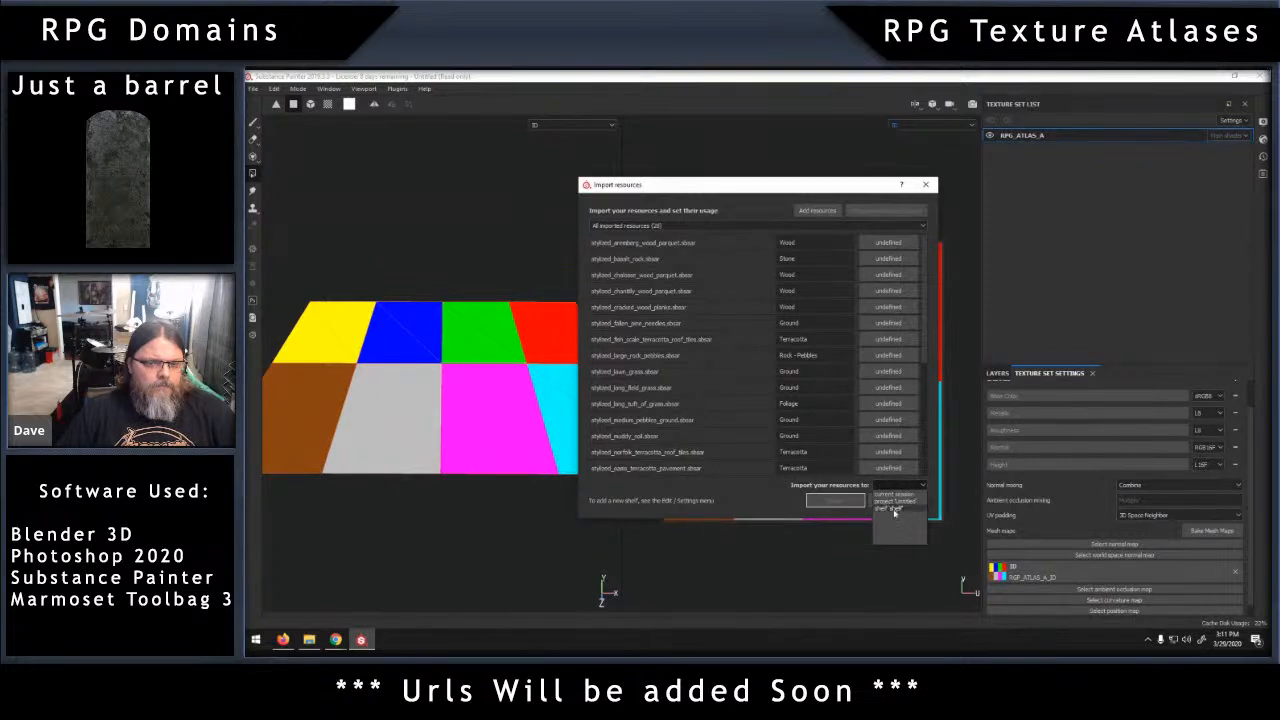
click(895, 512)
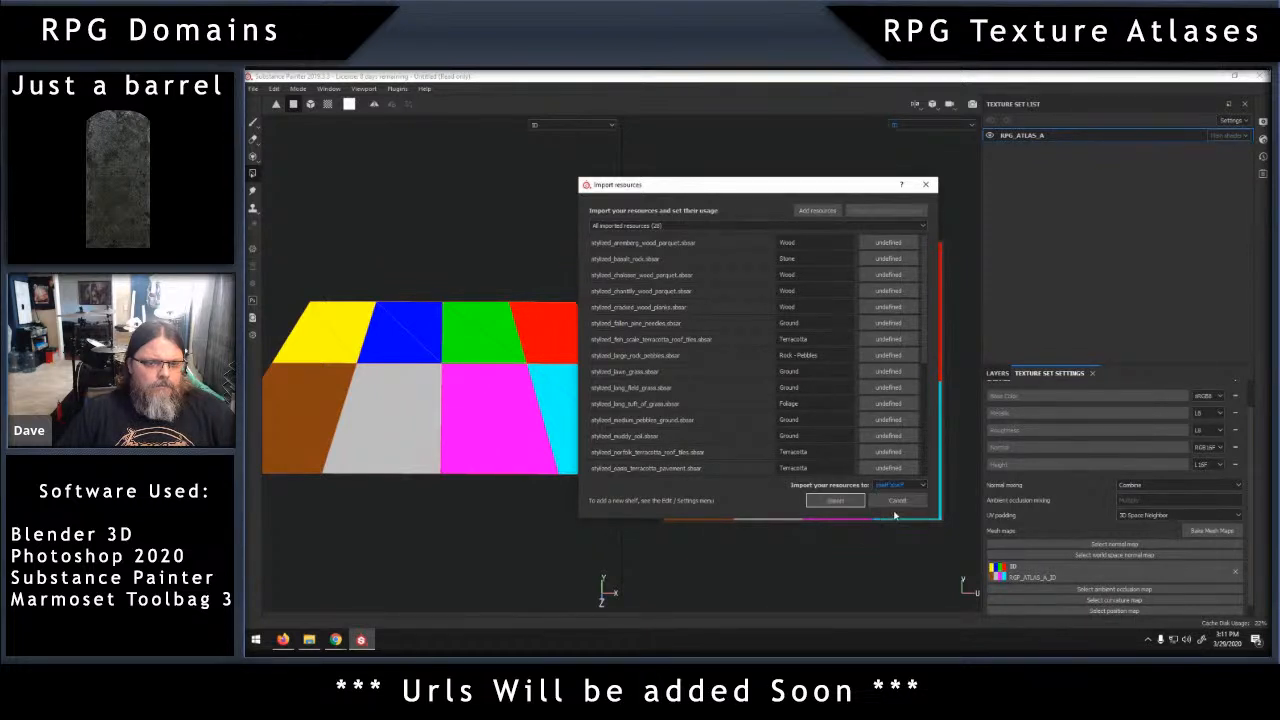
click(836, 501)
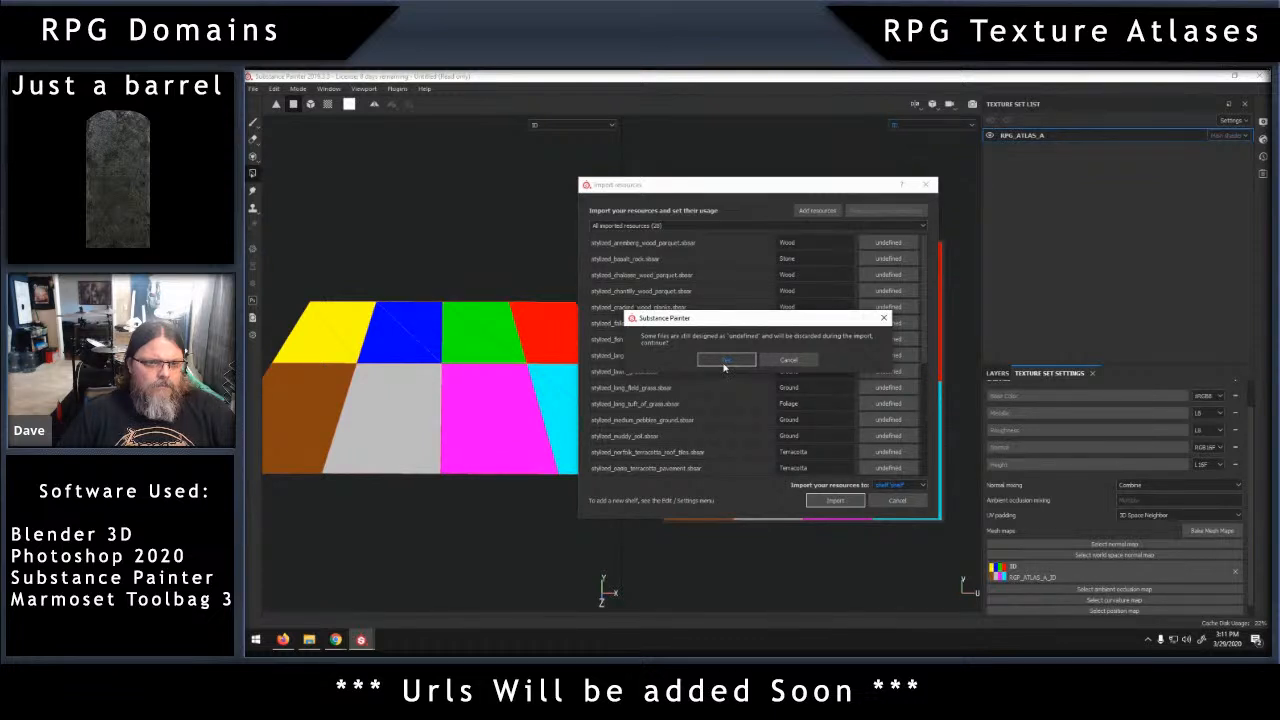
click(788, 361)
click(888, 242)
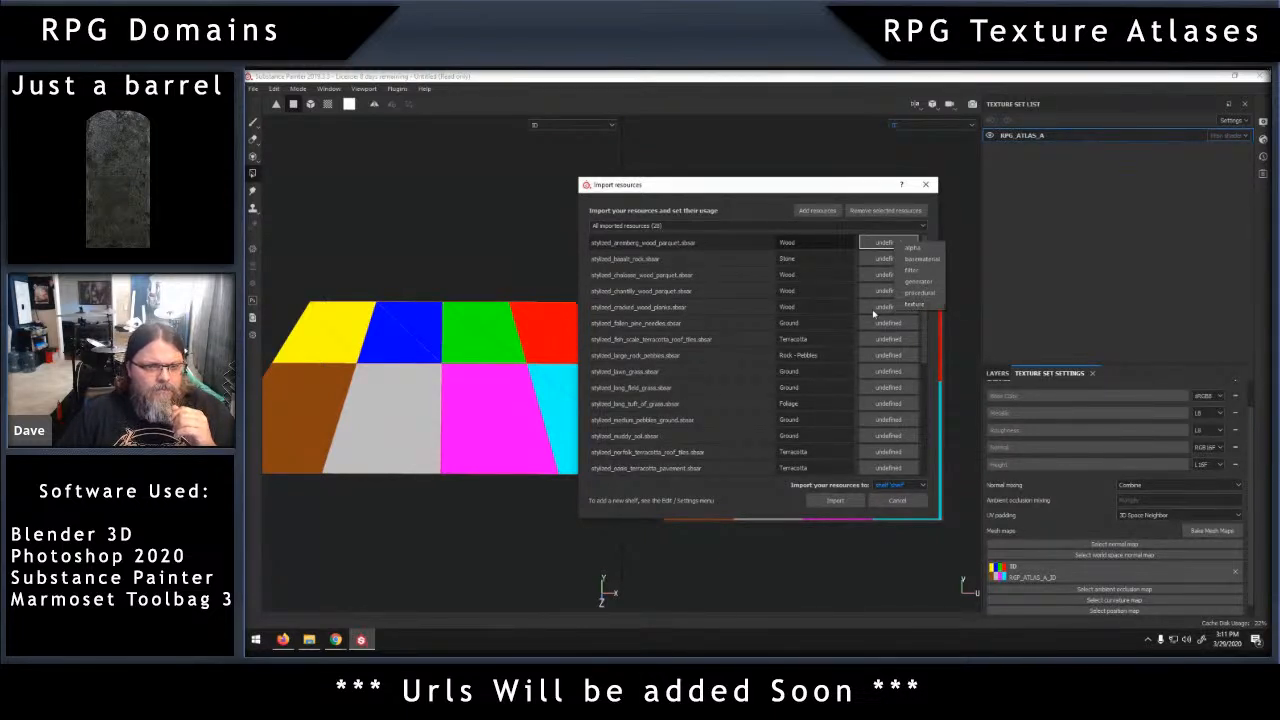
click(283, 640)
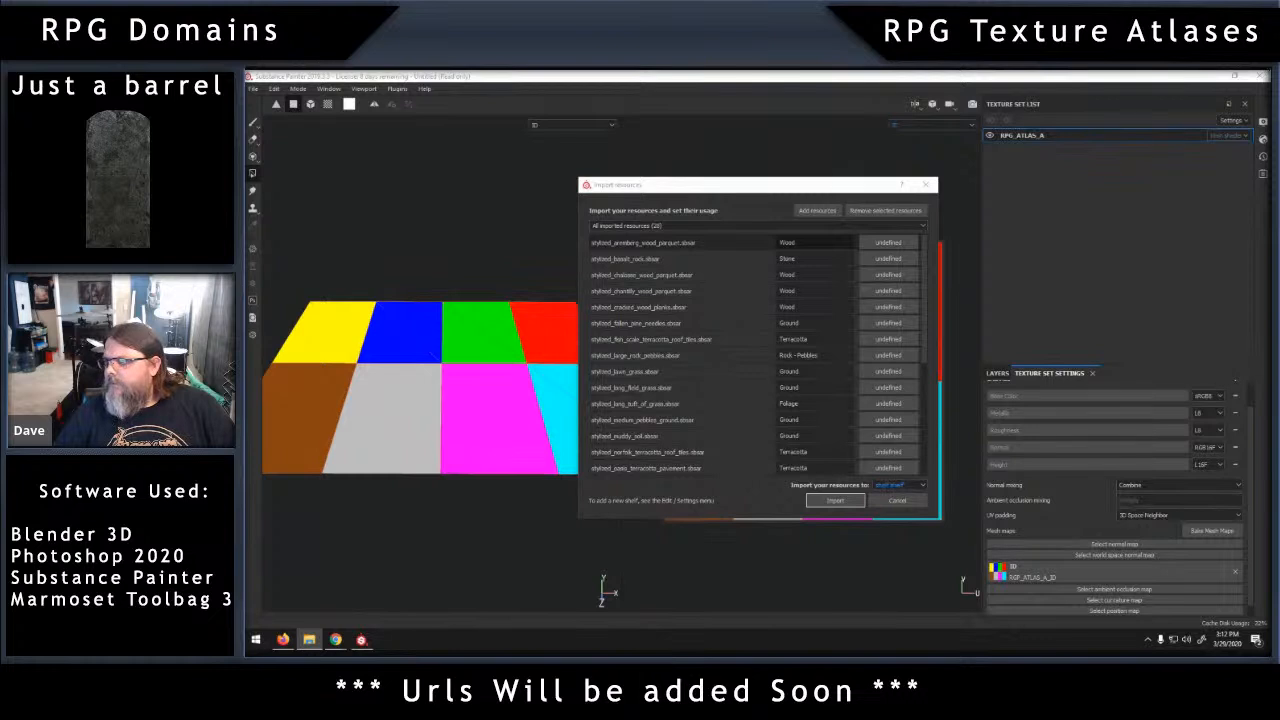
click(900, 243)
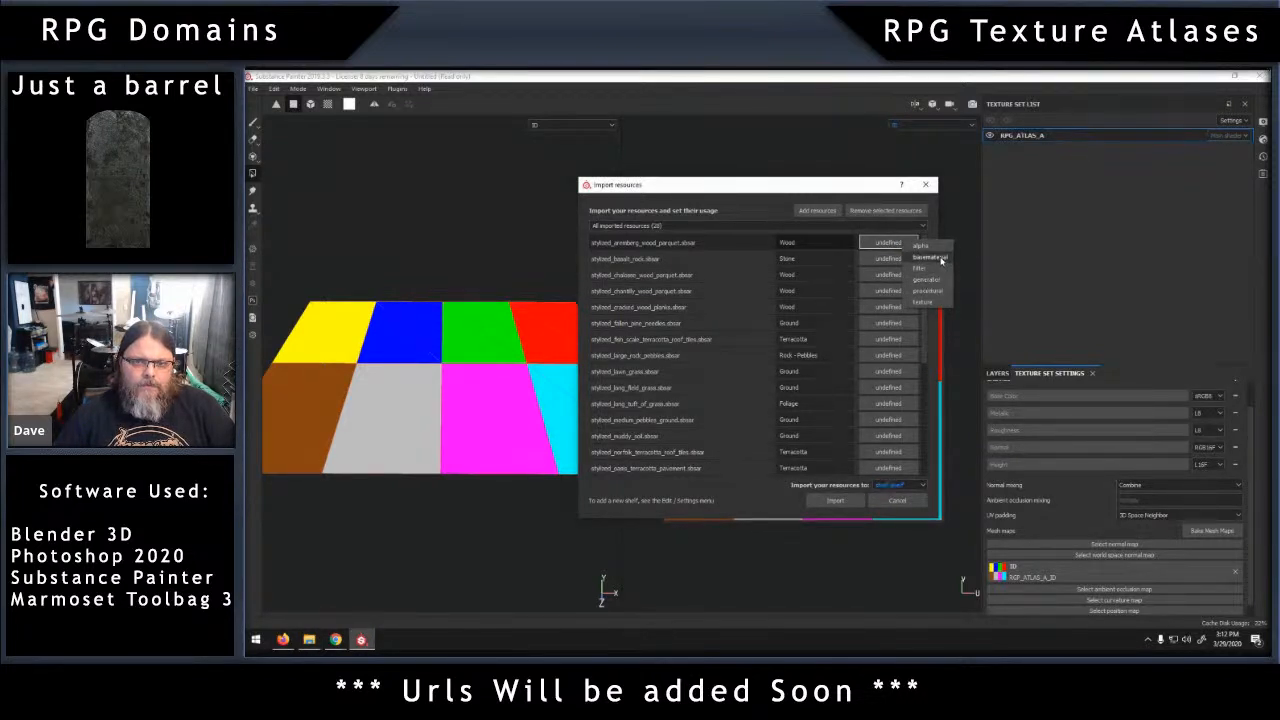
click(863, 597)
click(898, 501)
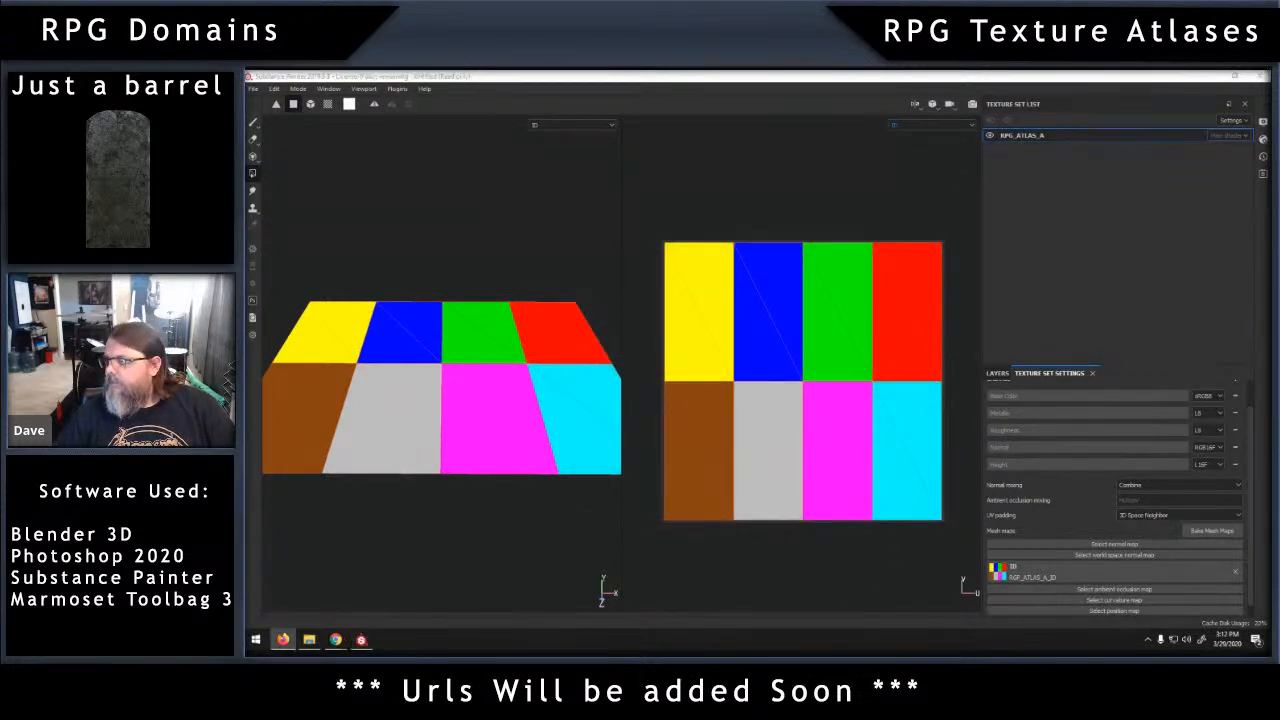
key(alt+Tab)
key(alt+Tab)
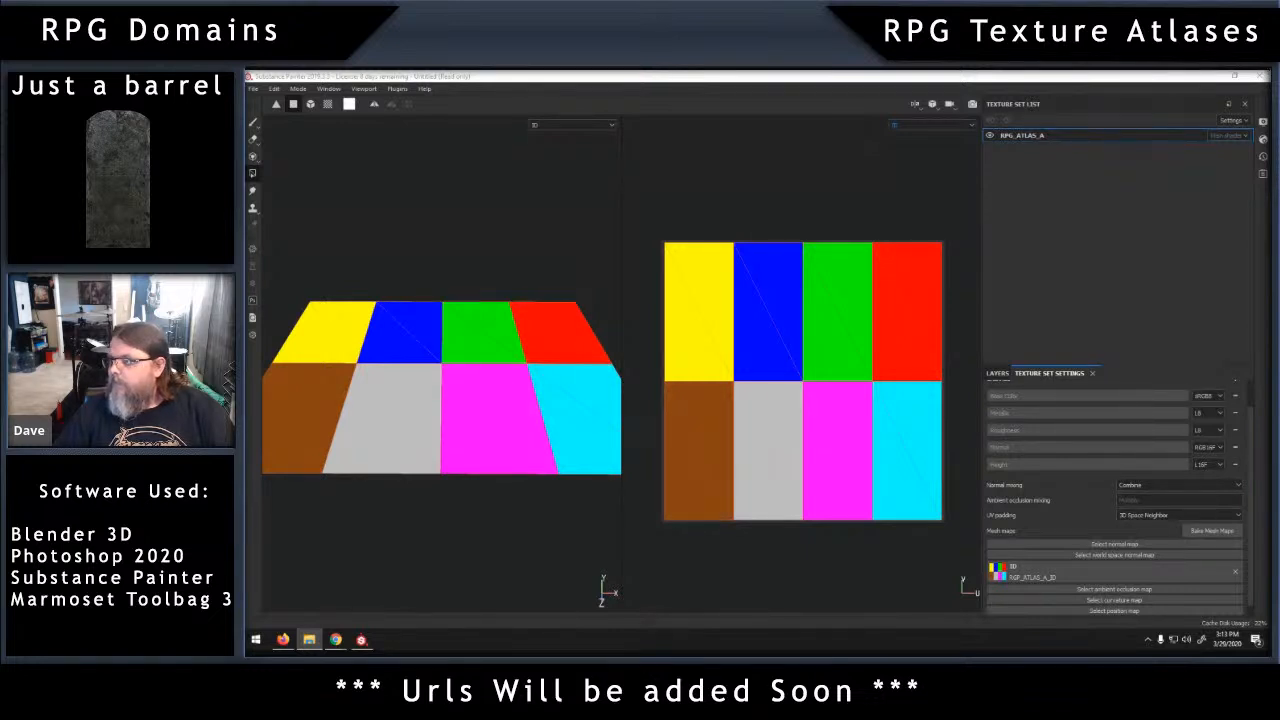
key(alt+Tab)
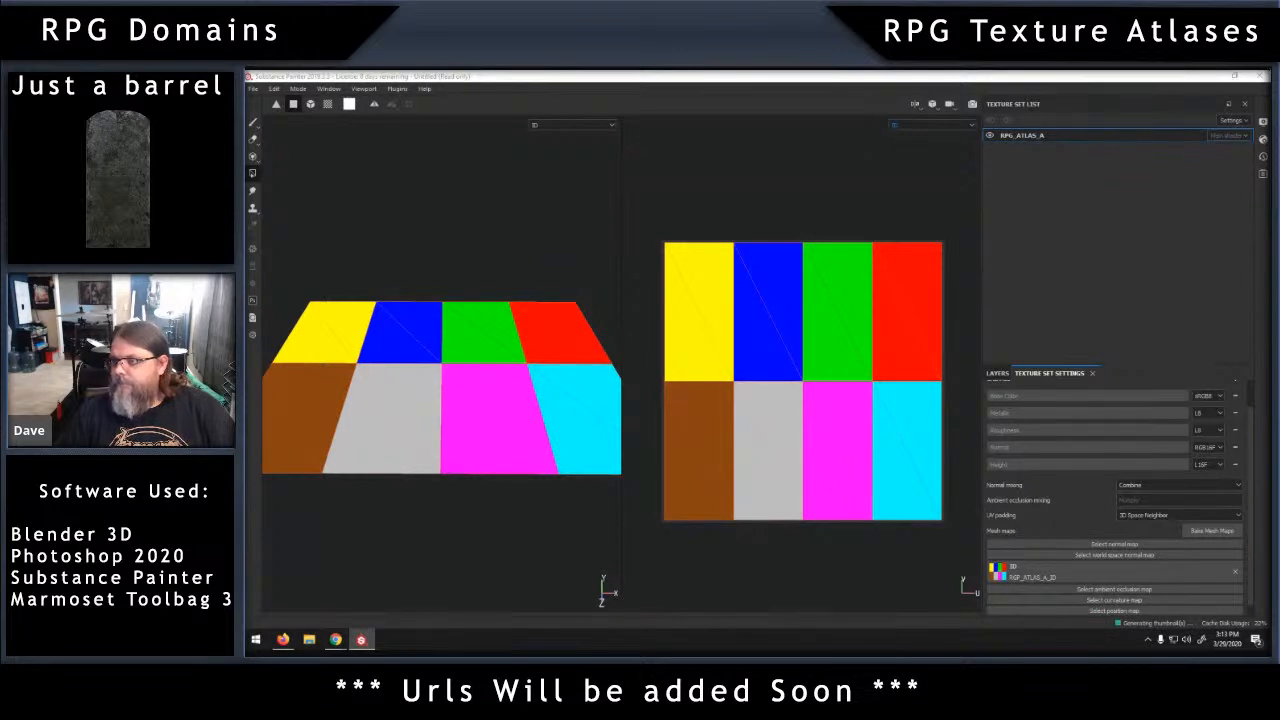
Show the layer stack and add the Stylized Spanish Plaster material as a fill layer beneath Layer 1.
click(978, 225)
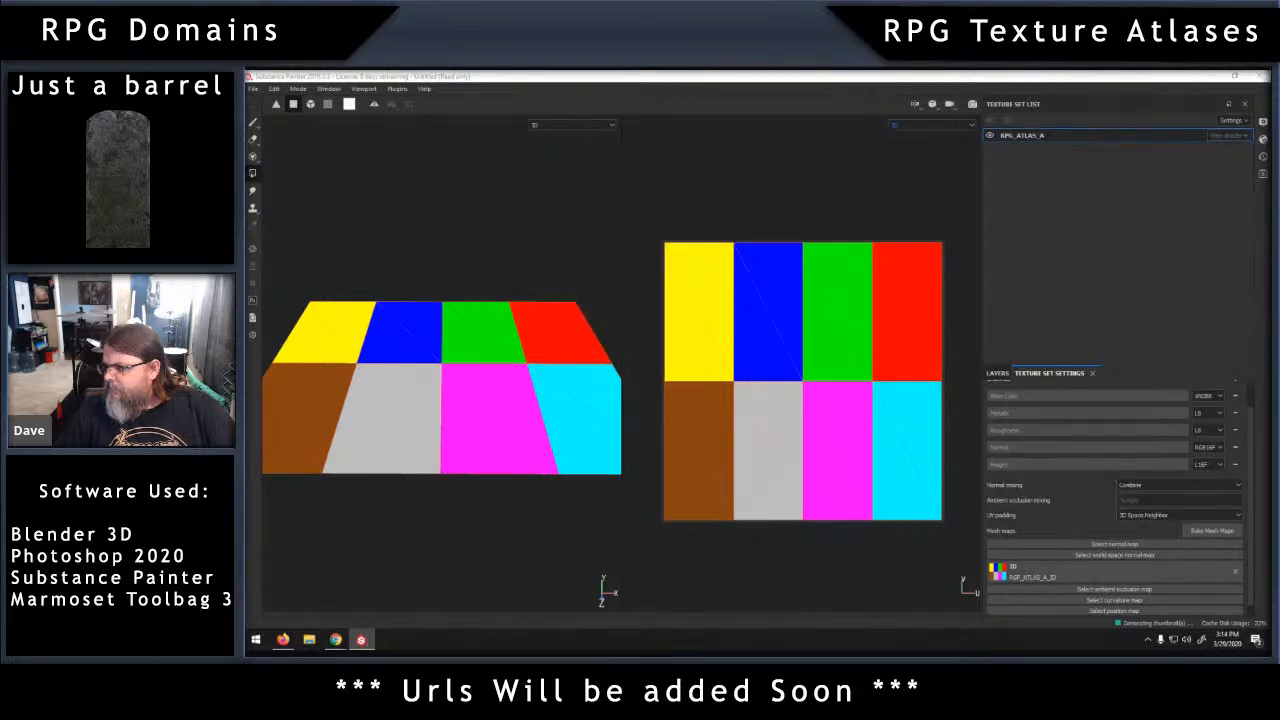
drag(1087, 345, 1040, 288)
click(997, 373)
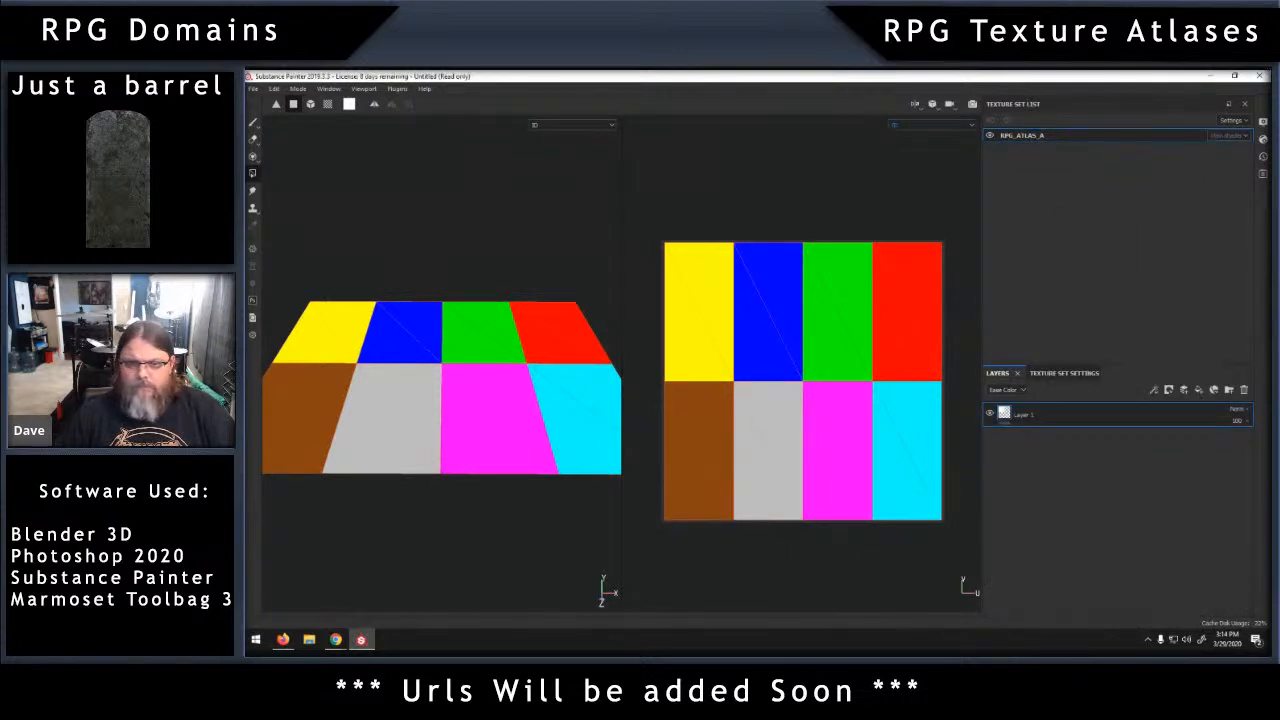
drag(1053, 411, 1049, 415)
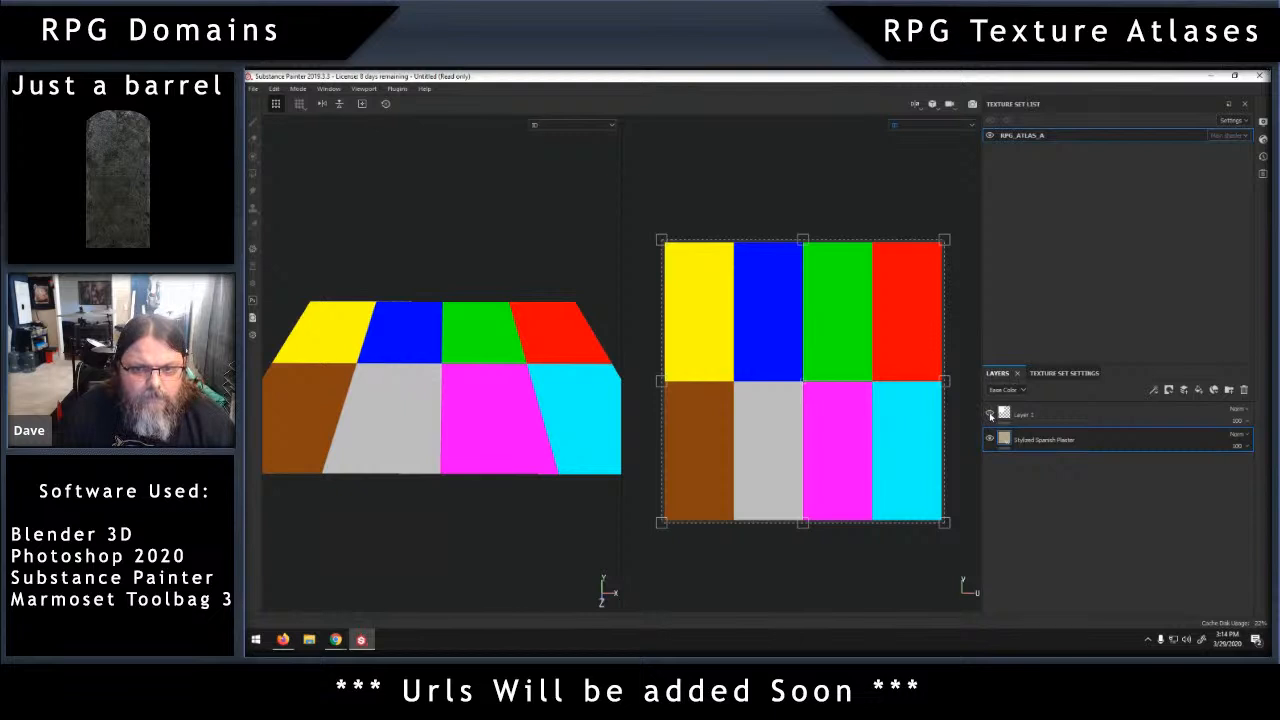
Switch the viewport display from the ID mesh map to Material.
click(969, 127)
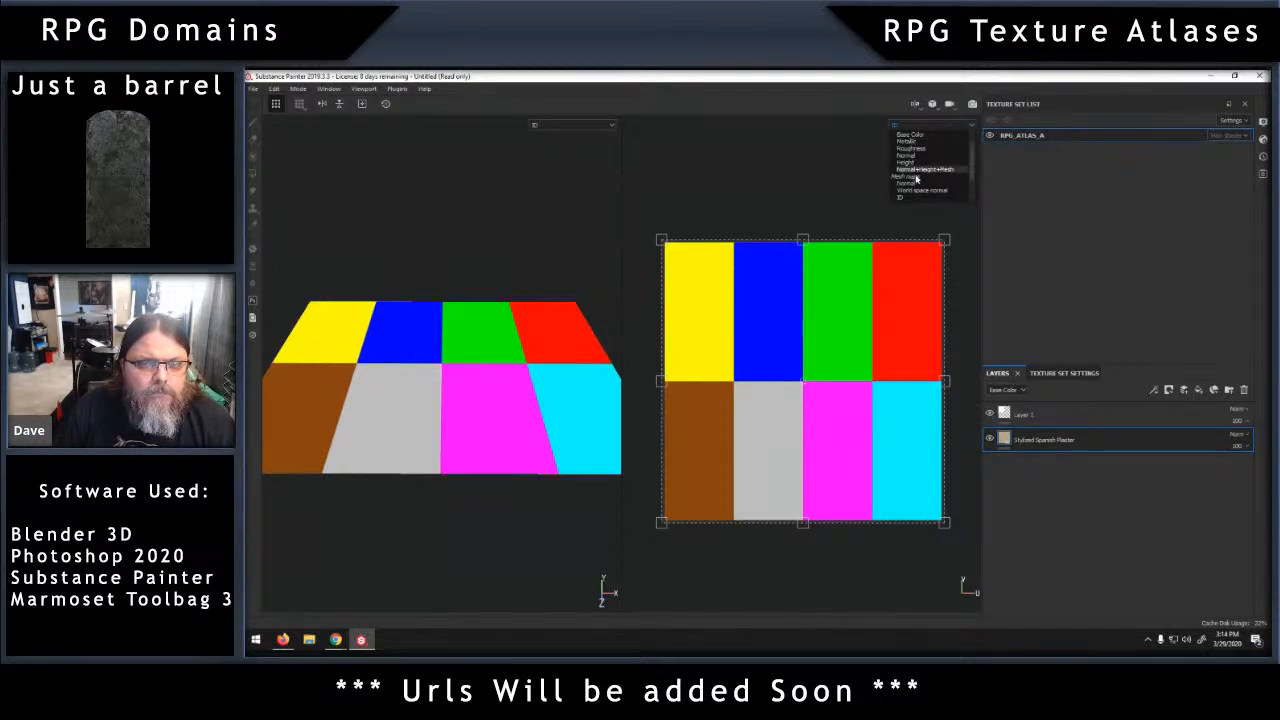
scroll(916, 170, up, 3)
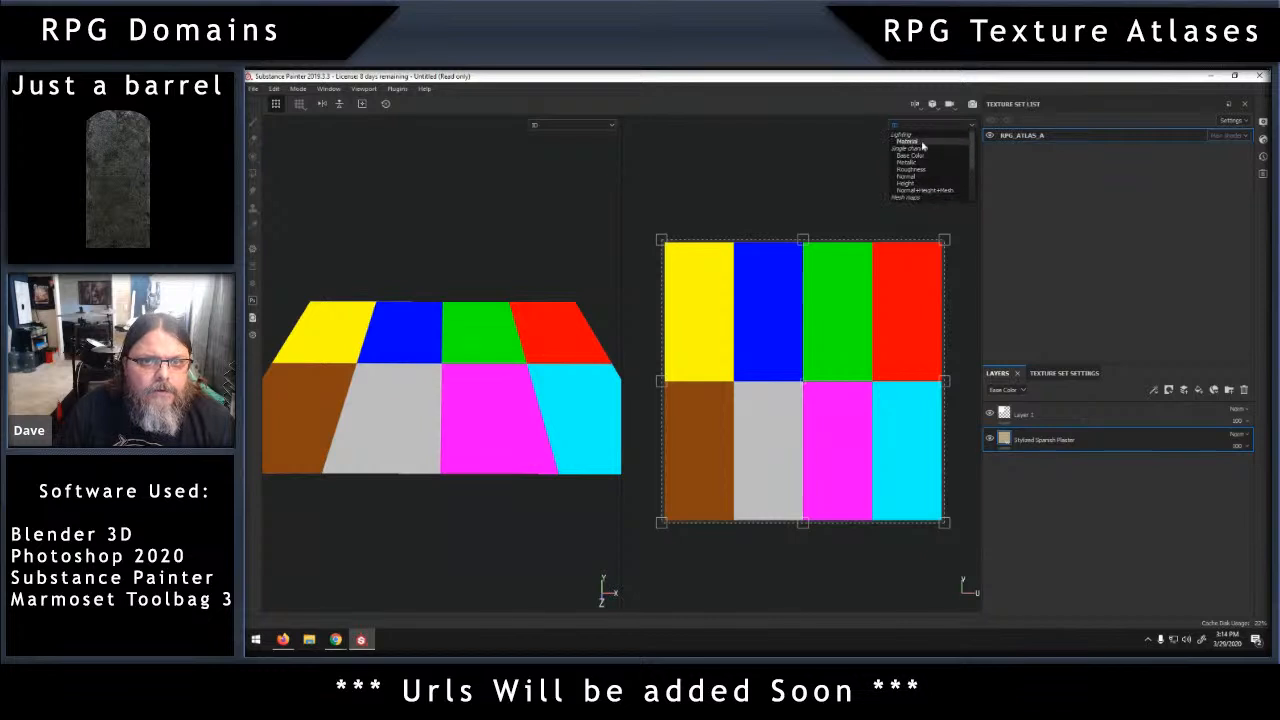
click(911, 141)
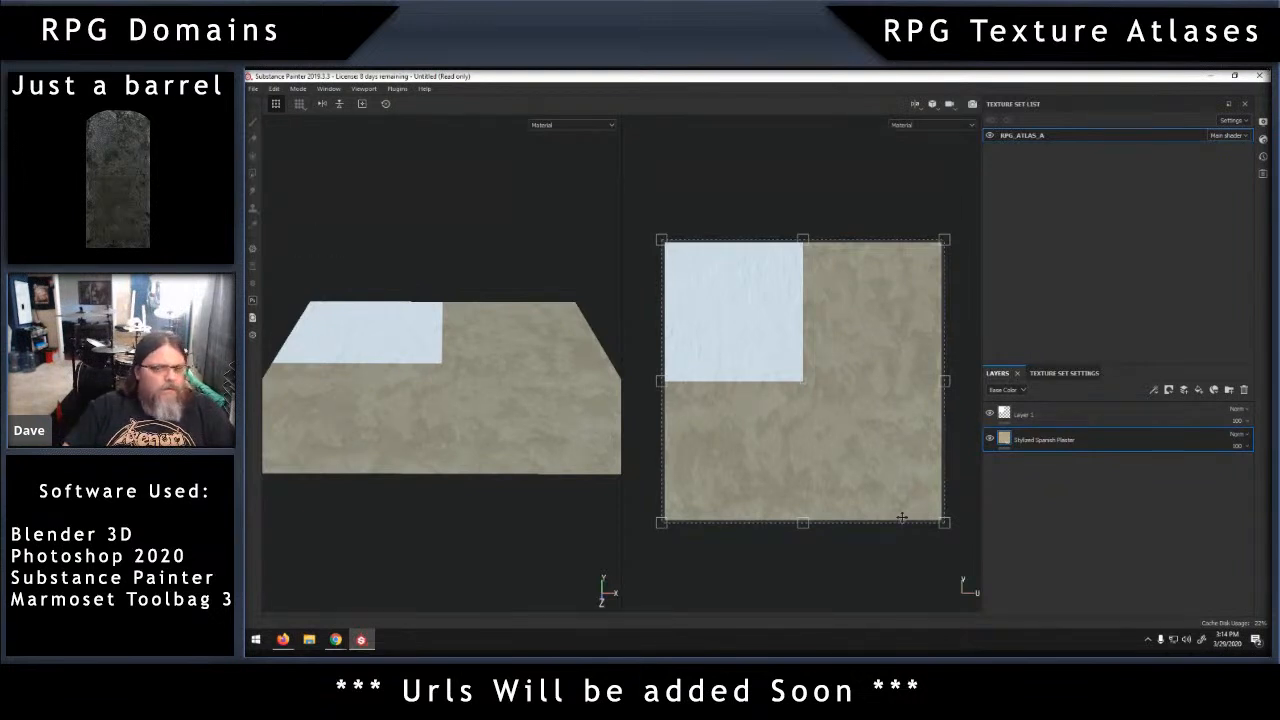
Try to shrink the plaster fill's projection to the atlas's upper-left area, and undo the scaling.
drag(944, 522, 747, 377)
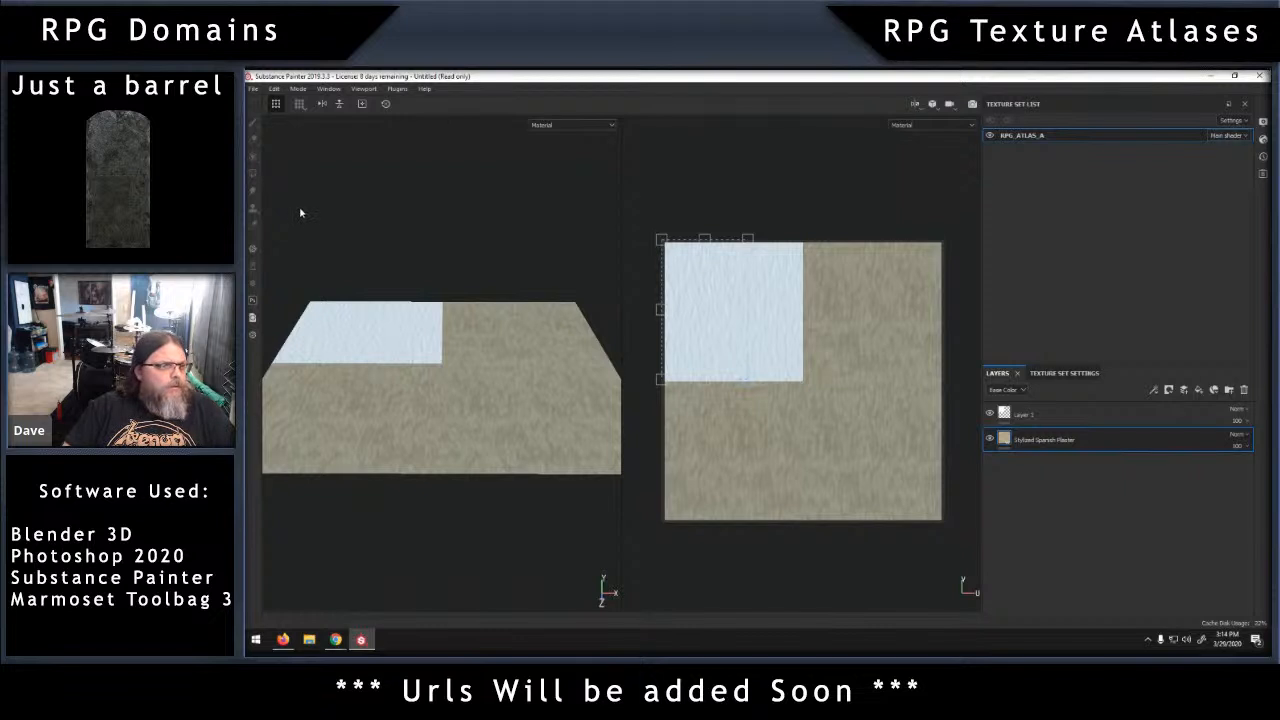
key(ctrl+z)
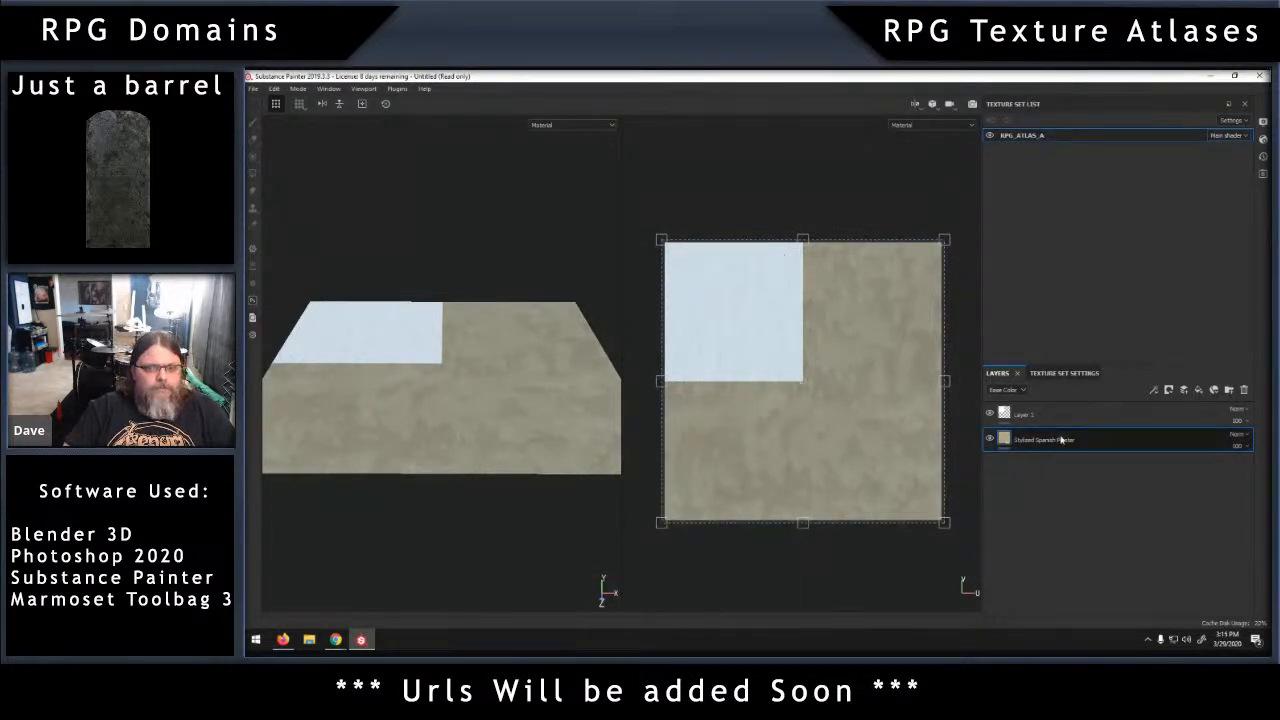
Remove Layer 1 from the layer stack.
click(1088, 422)
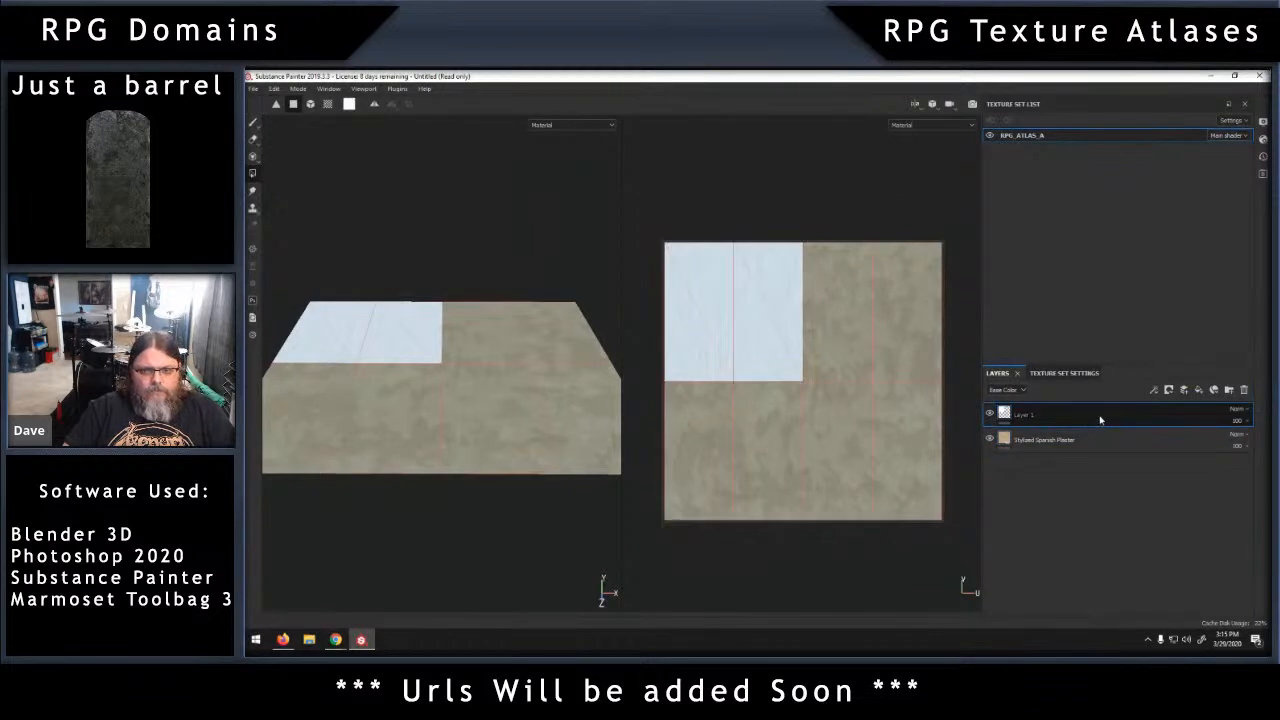
right_click(1100, 420)
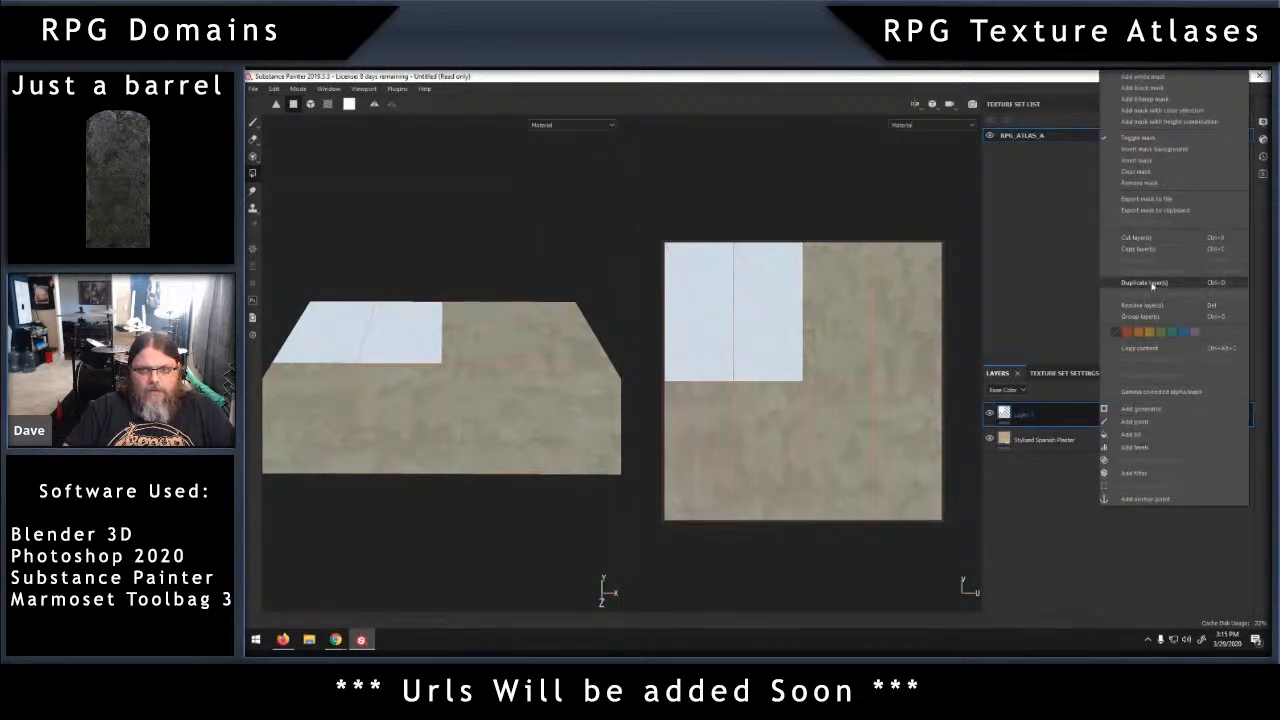
click(1157, 305)
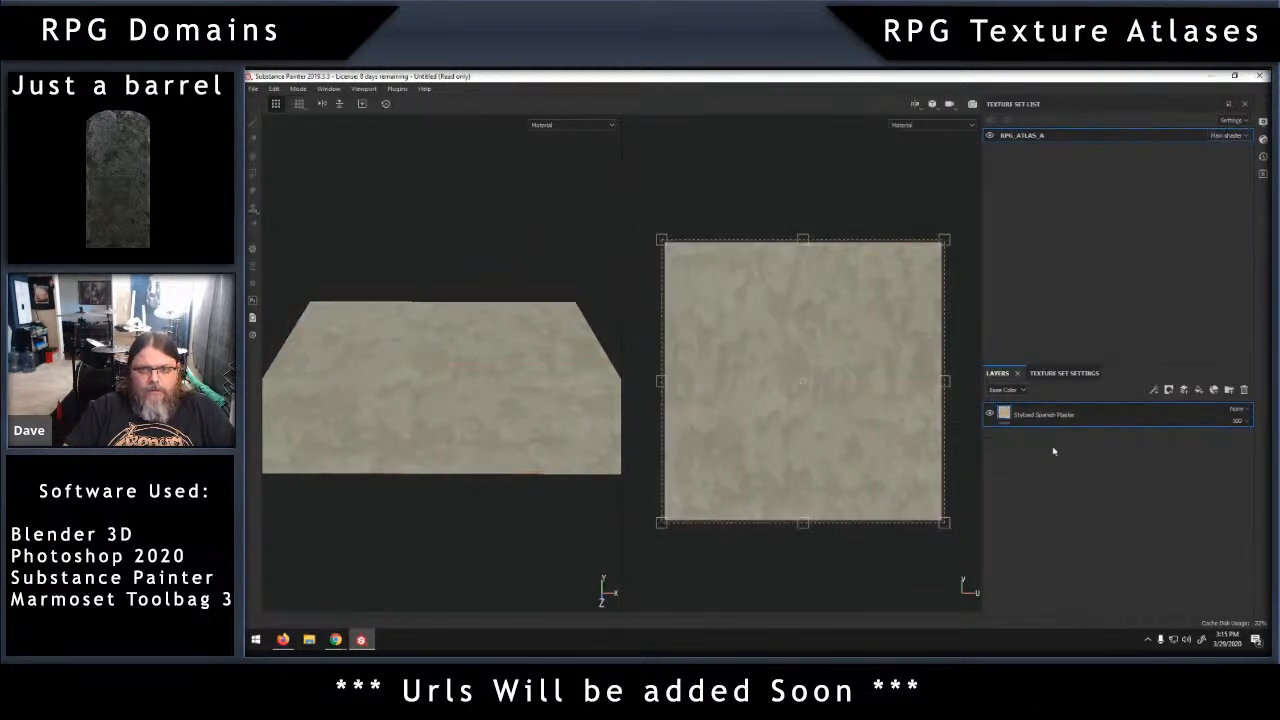
Add a black mask to the Stylized Spanish Plaster layer and polygon-fill it to reveal only the atlas's upper-left rectangle.
right_click(1099, 417)
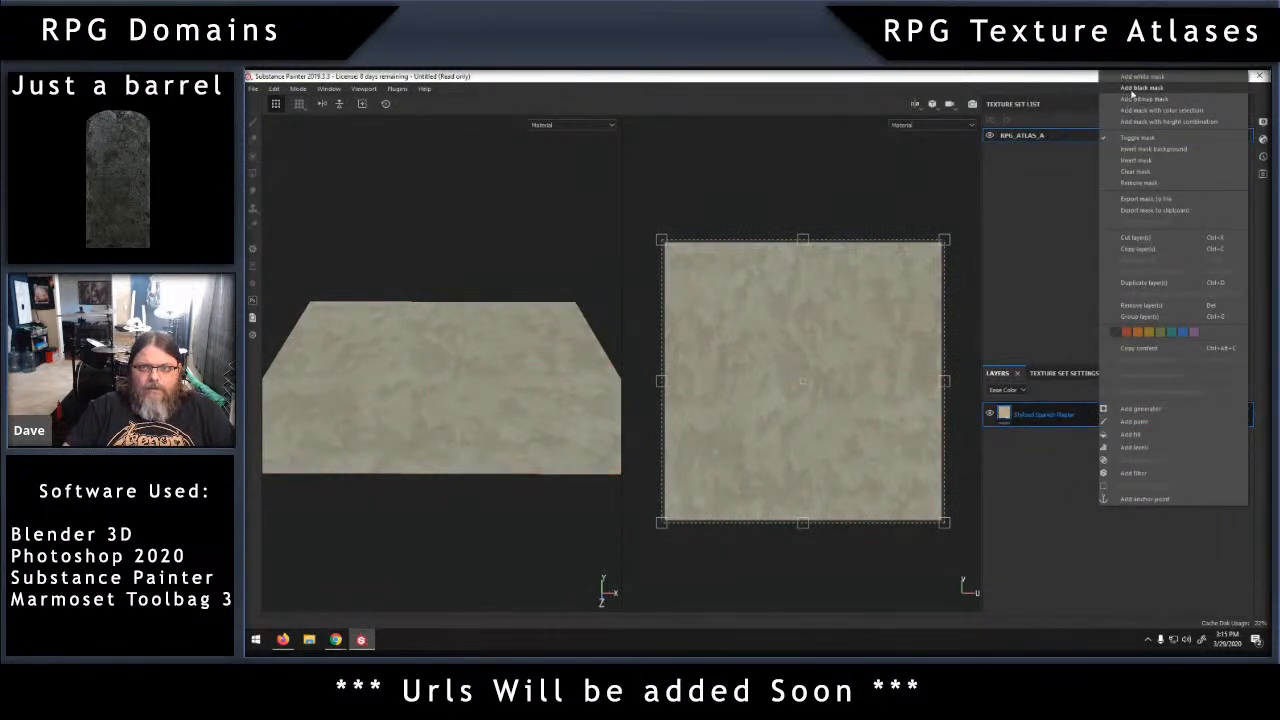
click(1140, 88)
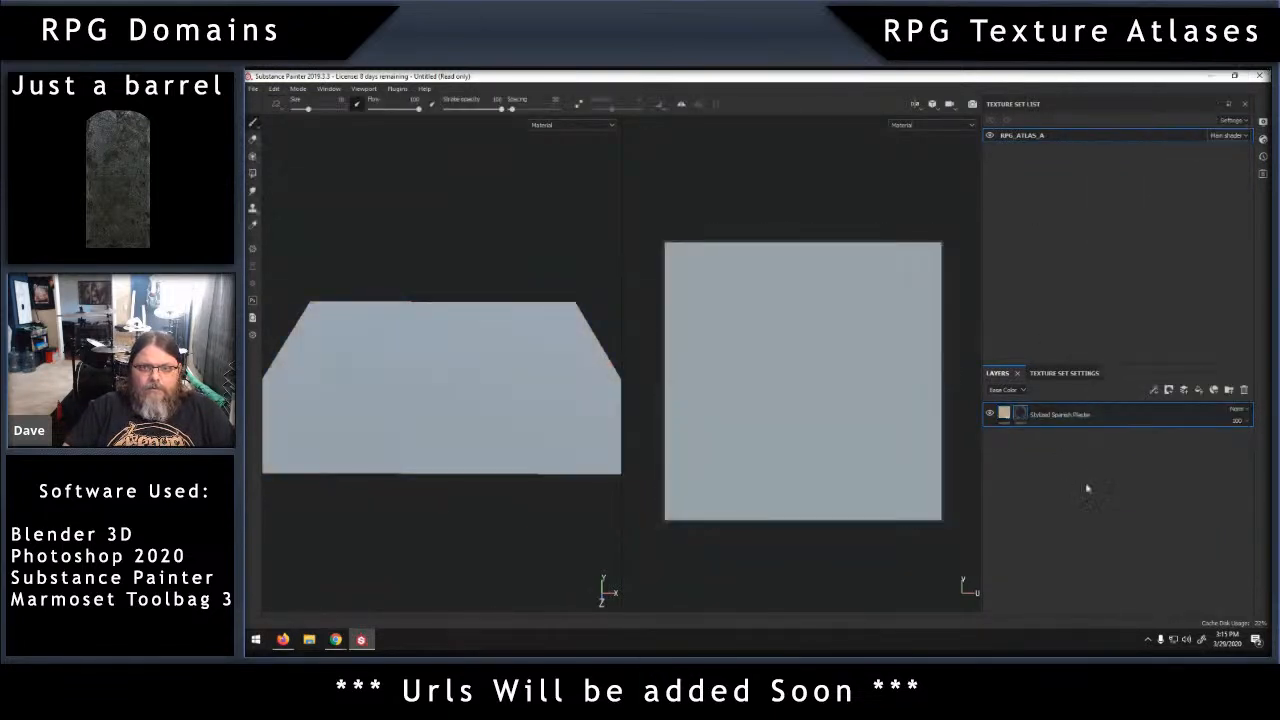
click(252, 172)
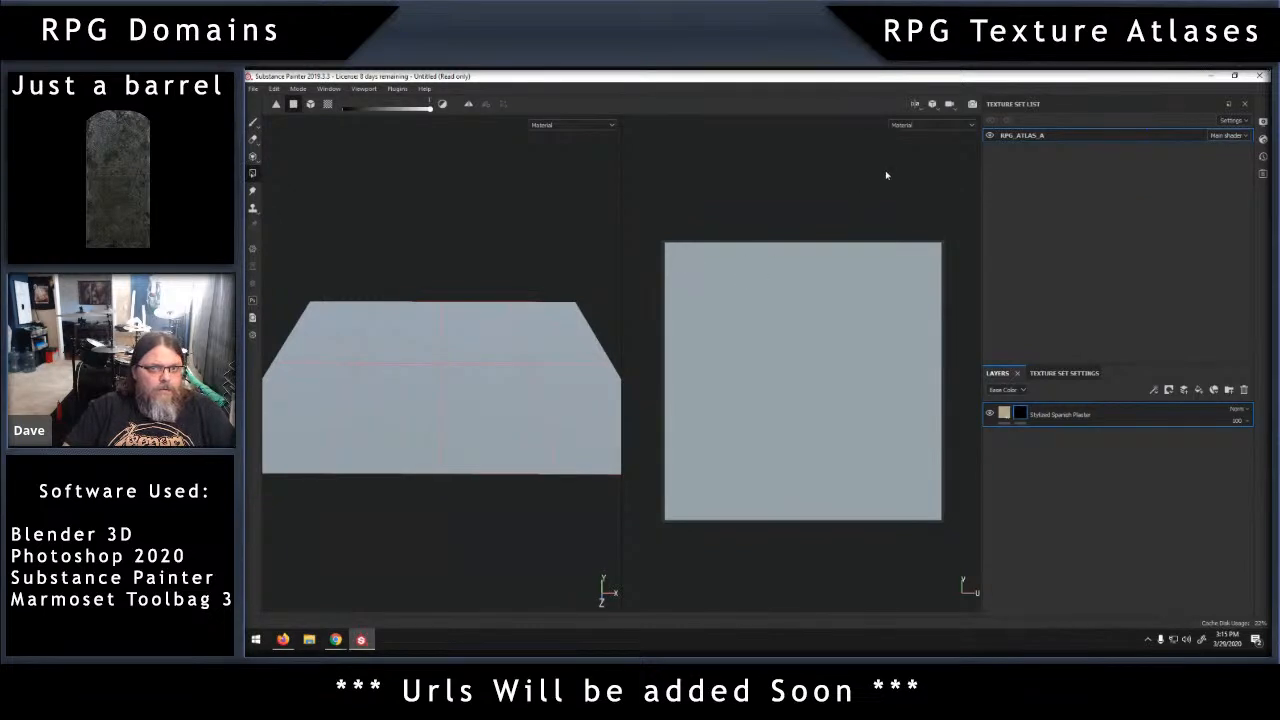
click(350, 327)
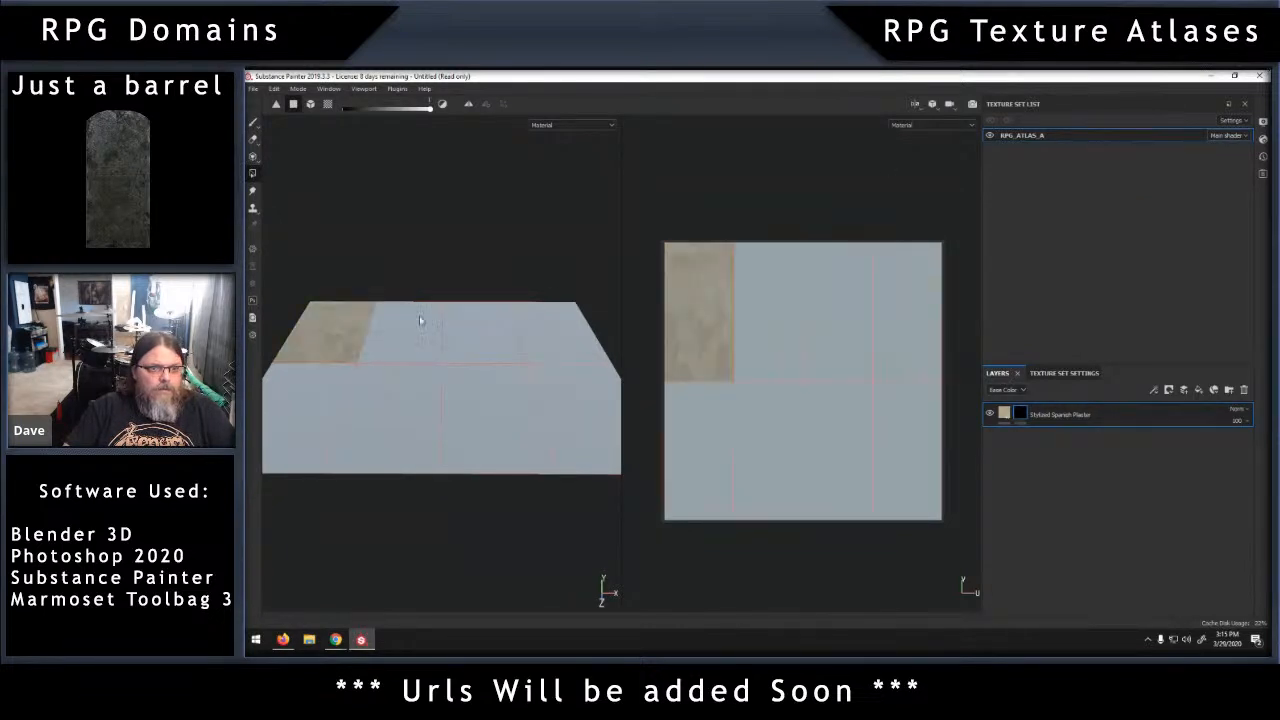
Tile the Stylized Spanish Plaster fill more densely and enlarge the 2D view to check its pattern.
click(1004, 414)
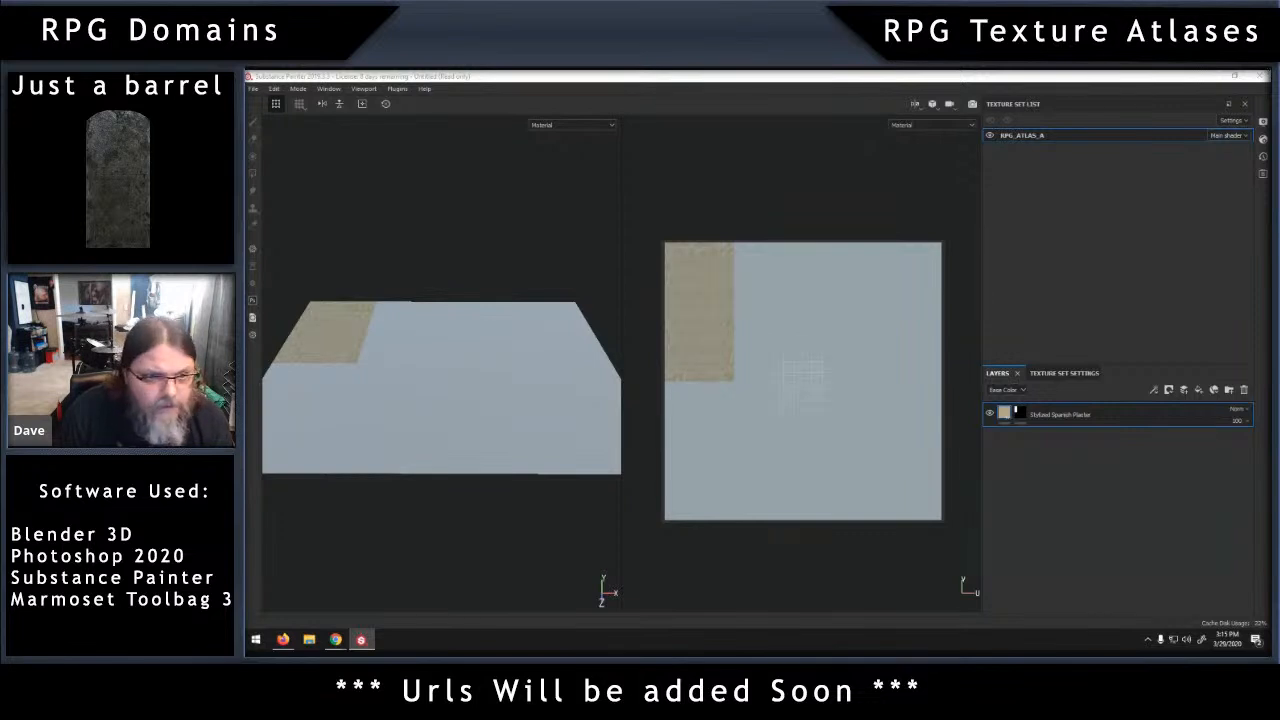
scroll(772, 340, up, 4)
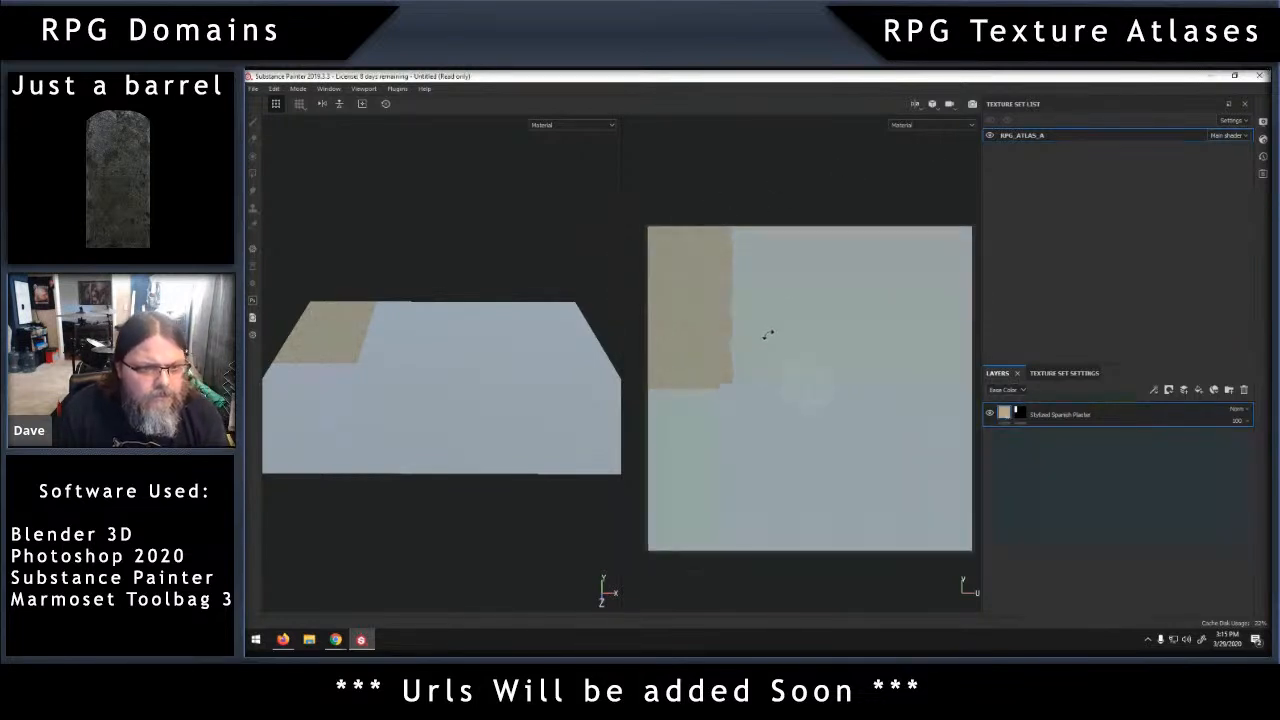
scroll(762, 330, down, 1)
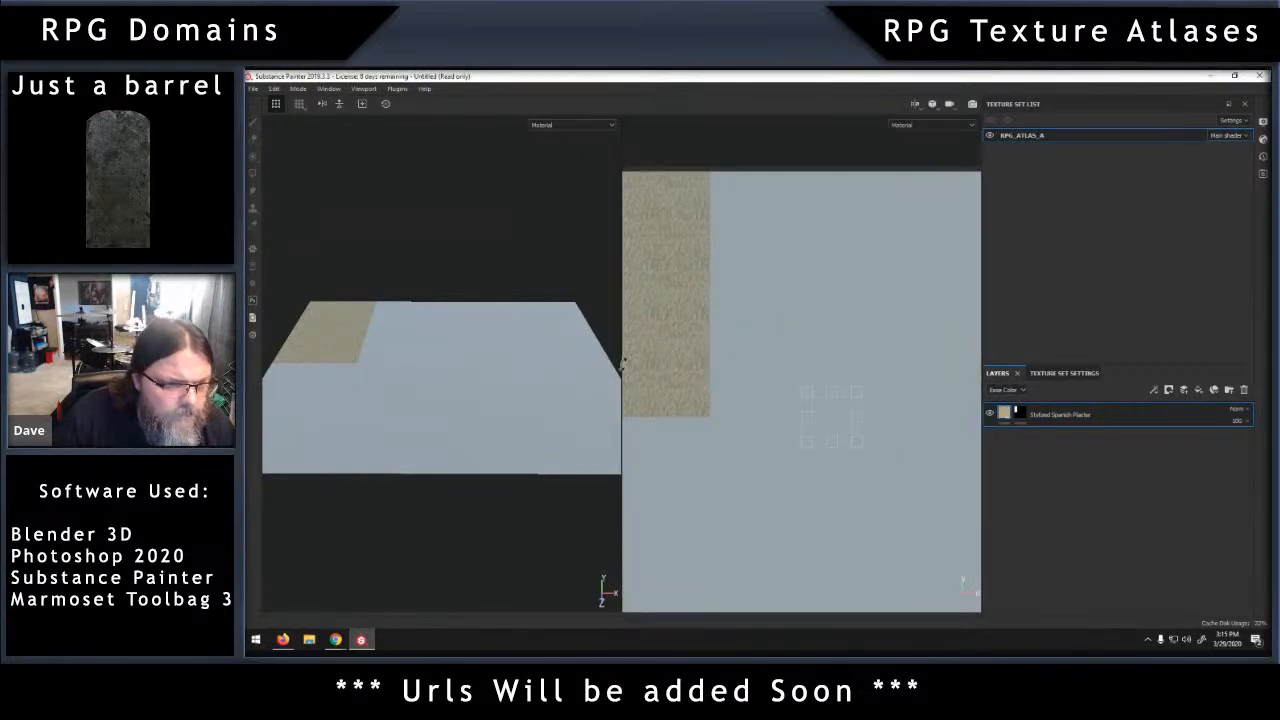
drag(621, 364, 365, 364)
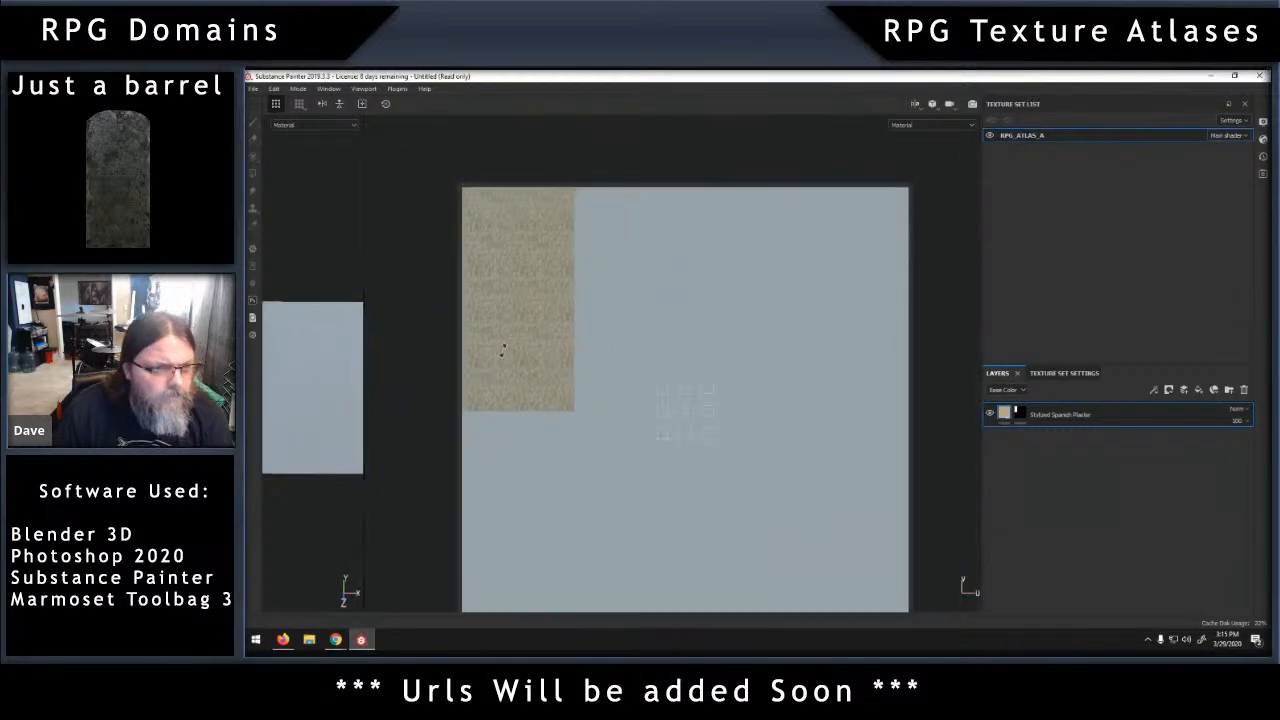
scroll(503, 350, up, 1)
scroll(503, 349, up, 1)
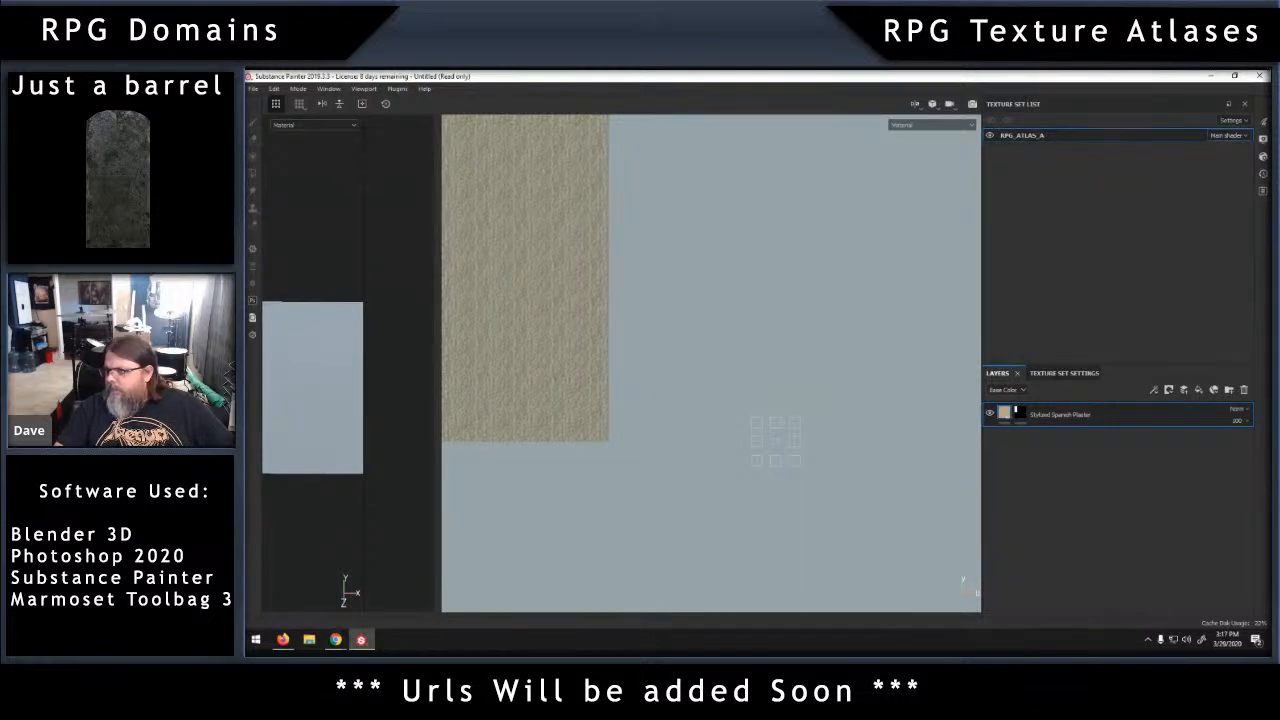
Add the Stylized Scratched Wood Planks material as a fill layer below the plaster and toggle its visibility off and on.
drag(1268, 555, 1075, 499)
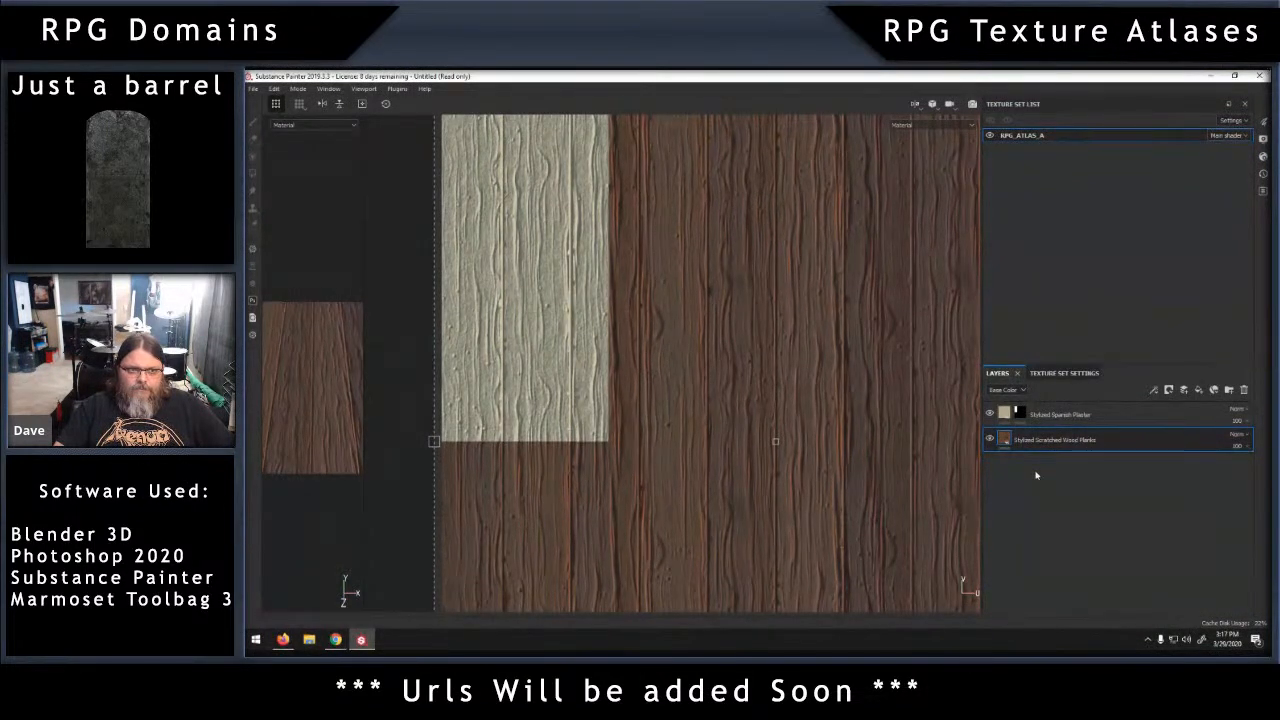
click(989, 439)
click(989, 439)
Add a black mask to the wood planks layer and polygon-fill the upper-row rectangle beside the plaster.
right_click(1038, 440)
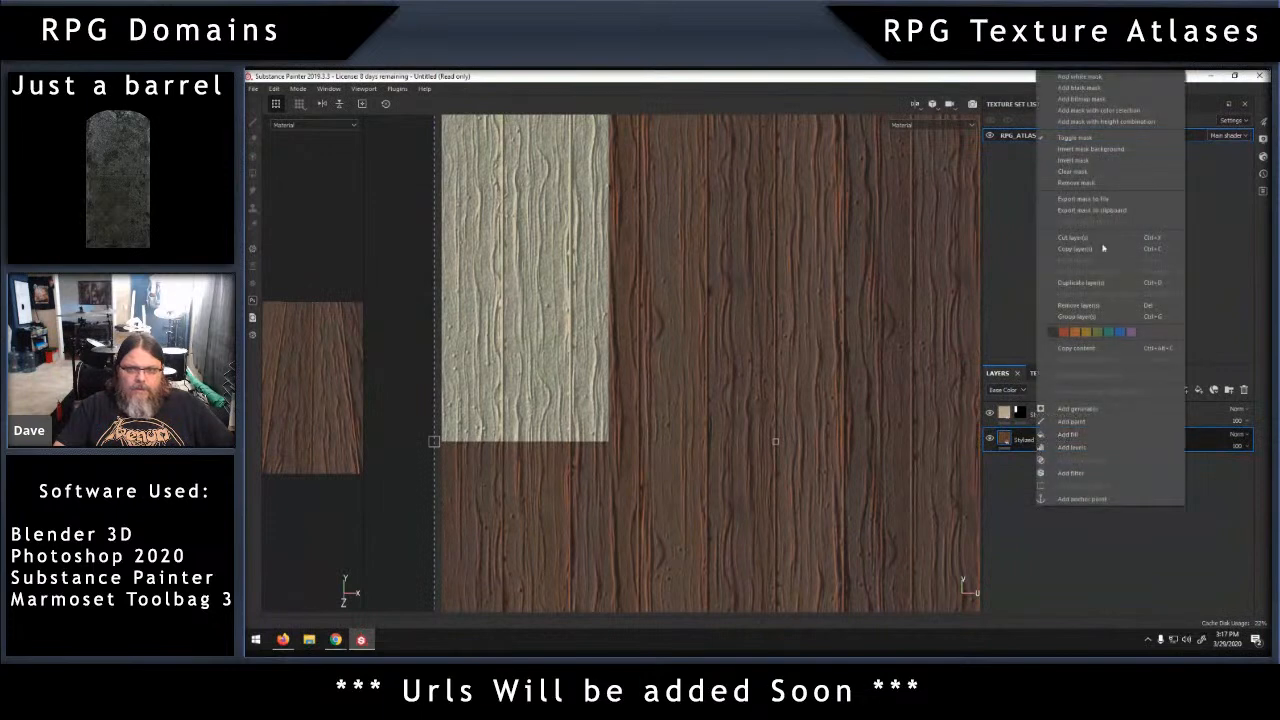
click(1100, 90)
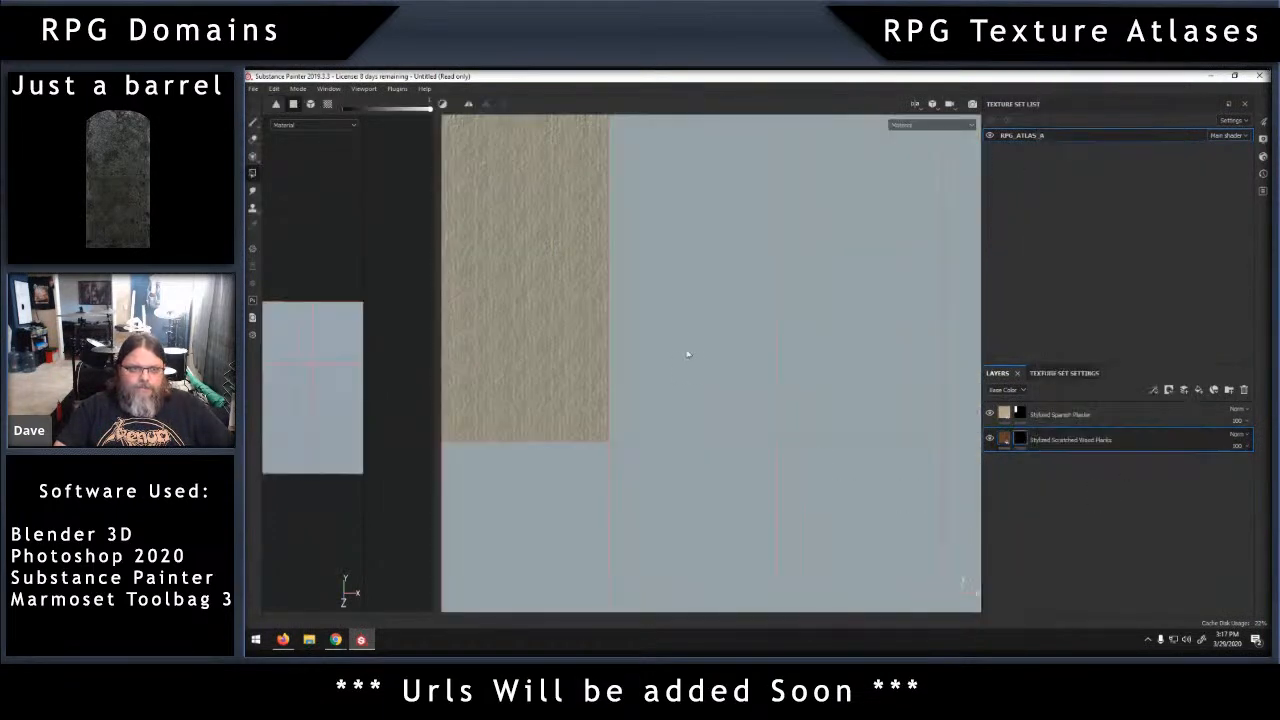
click(700, 330)
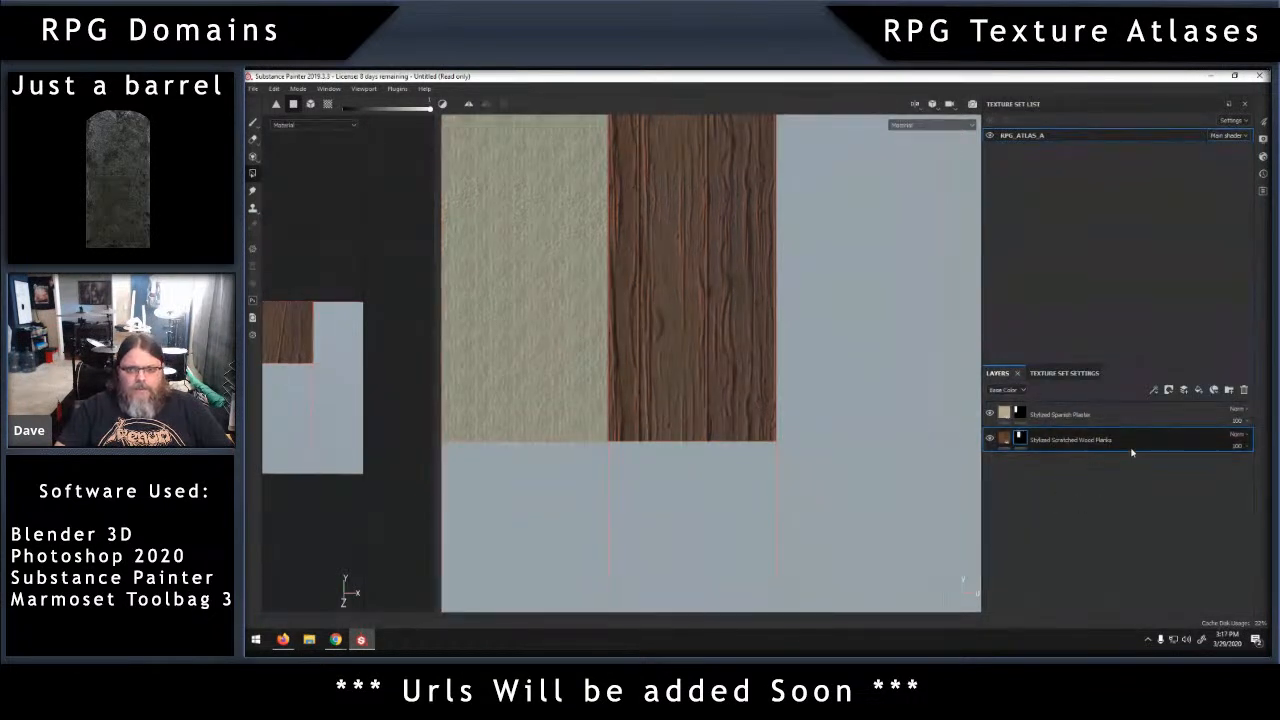
Show the Properties view for the Stylized Scratched Wood Planks fill and tile its pattern more densely.
click(1005, 438)
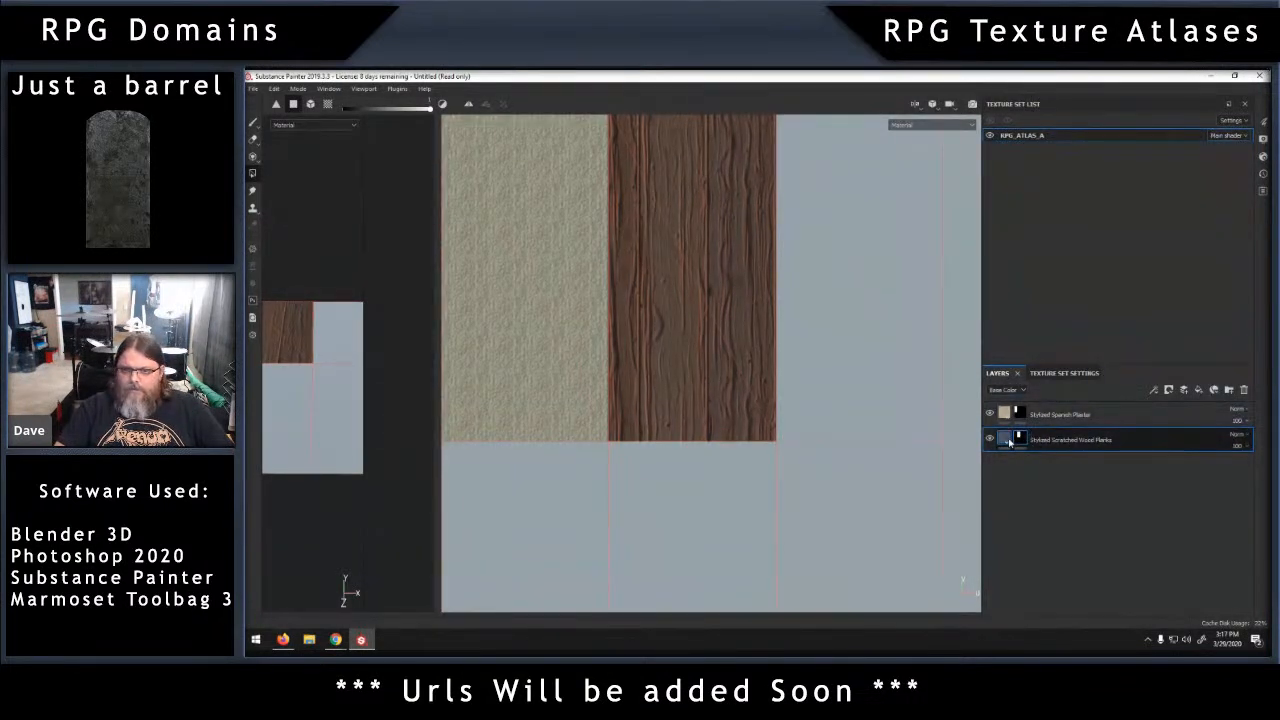
click(338, 89)
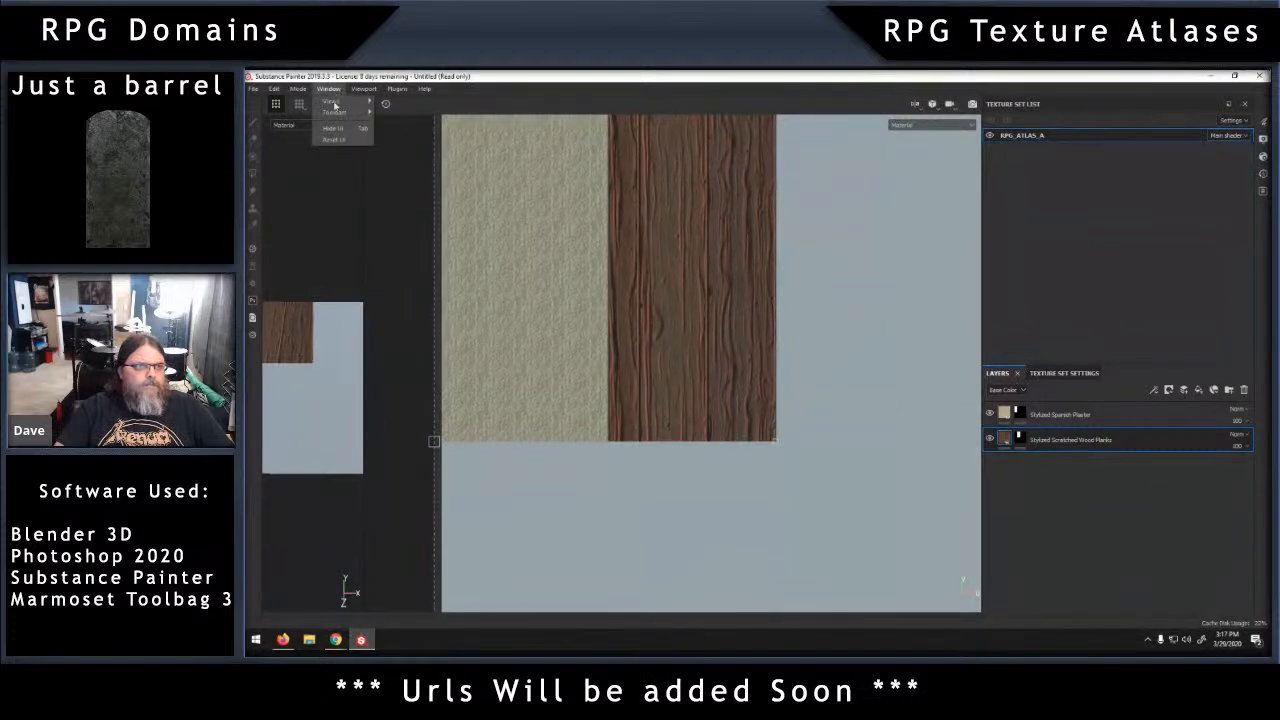
mouse_move(360, 102)
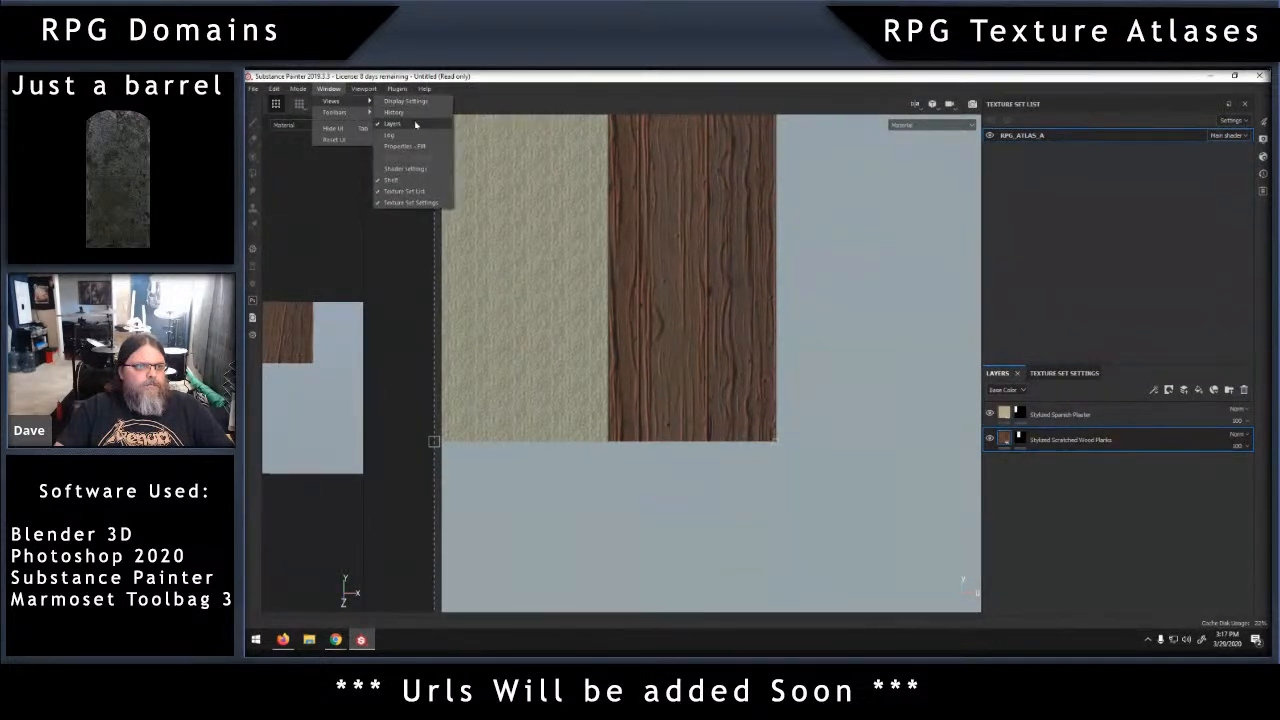
click(420, 147)
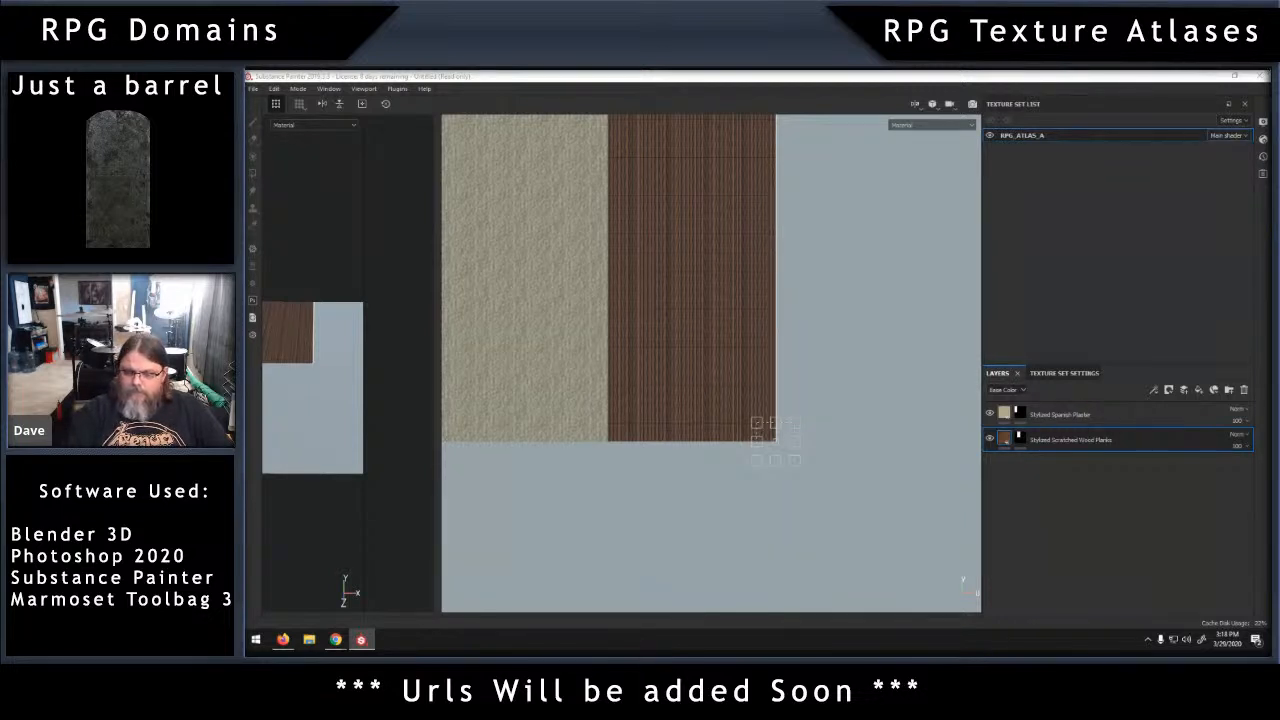
click(1115, 299)
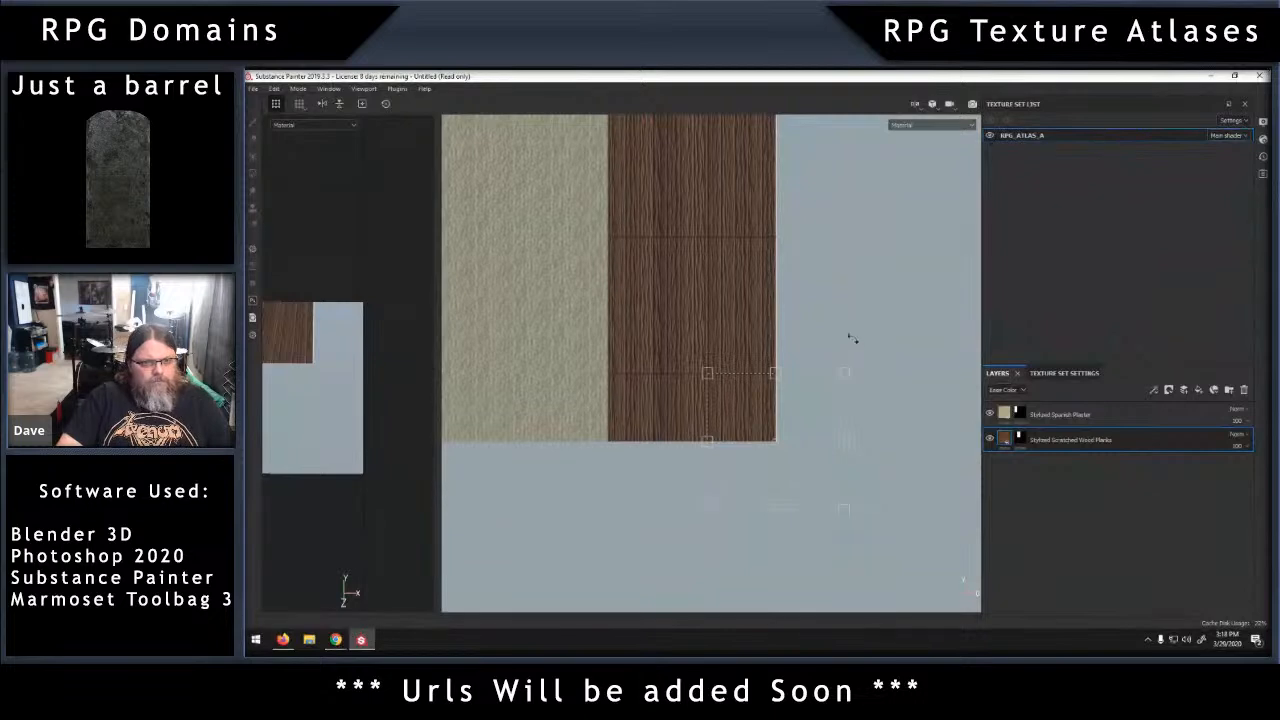
Inspect the wood planks' tile seams up close, then offset the pattern sideways and down within its atlas rectangle.
scroll(760, 334, up, 2)
scroll(757, 334, up, 2)
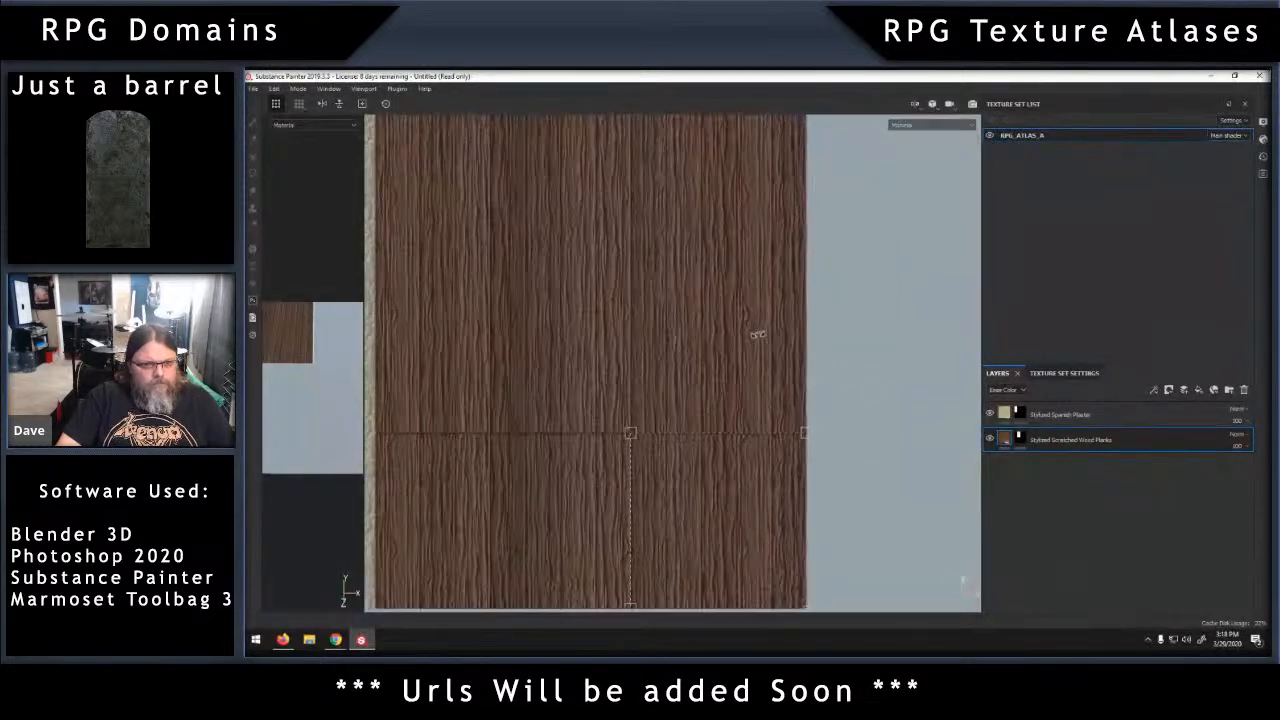
scroll(757, 334, down, 1)
scroll(757, 334, down, 3)
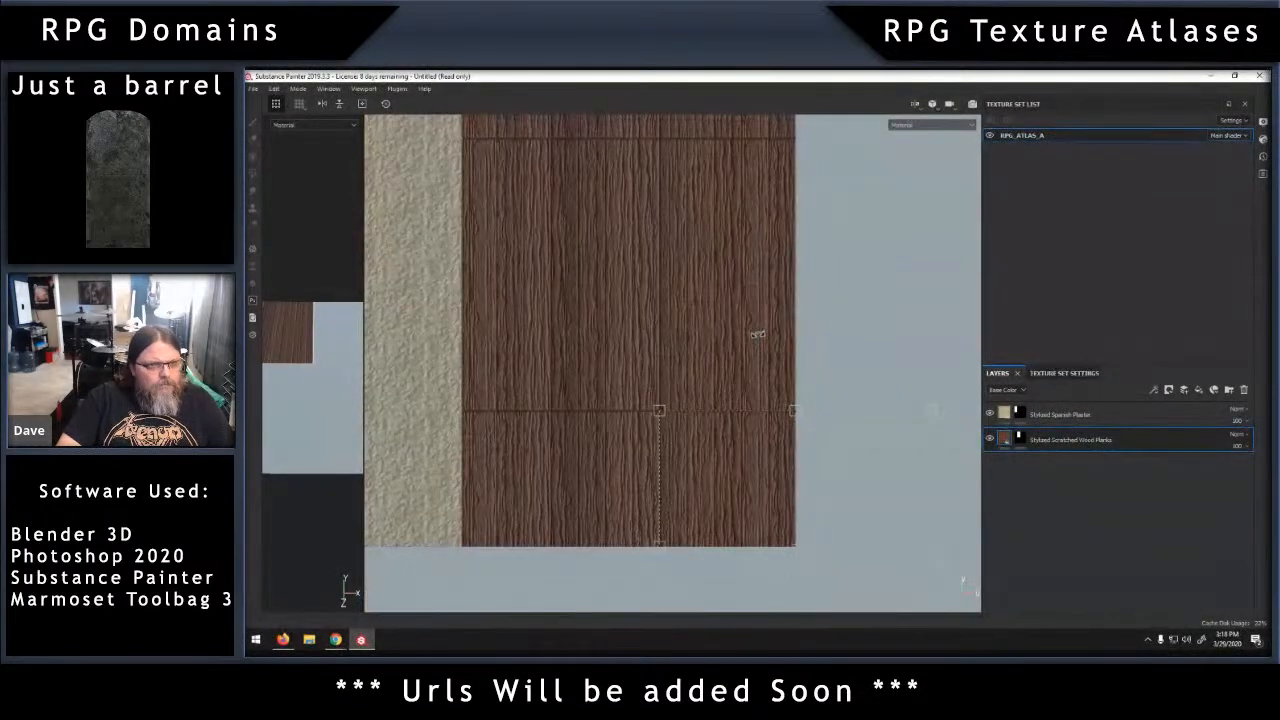
scroll(755, 332, down, 2)
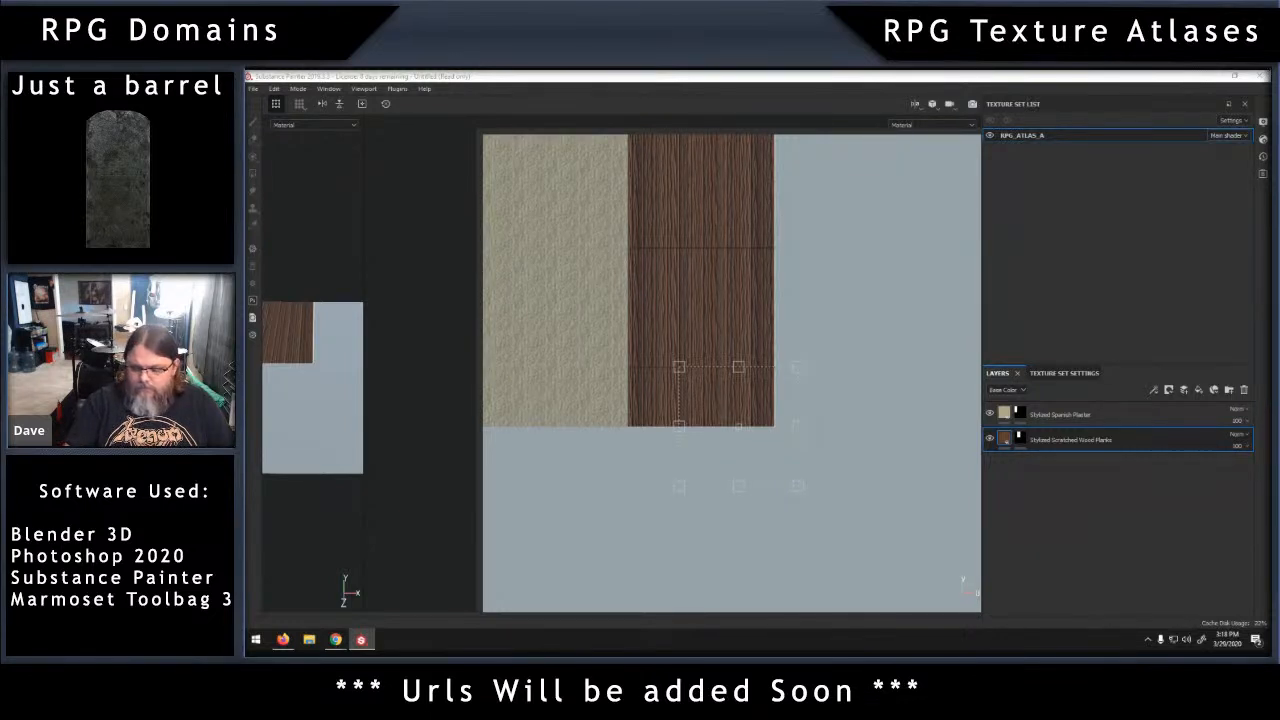
drag(738, 426, 803, 426)
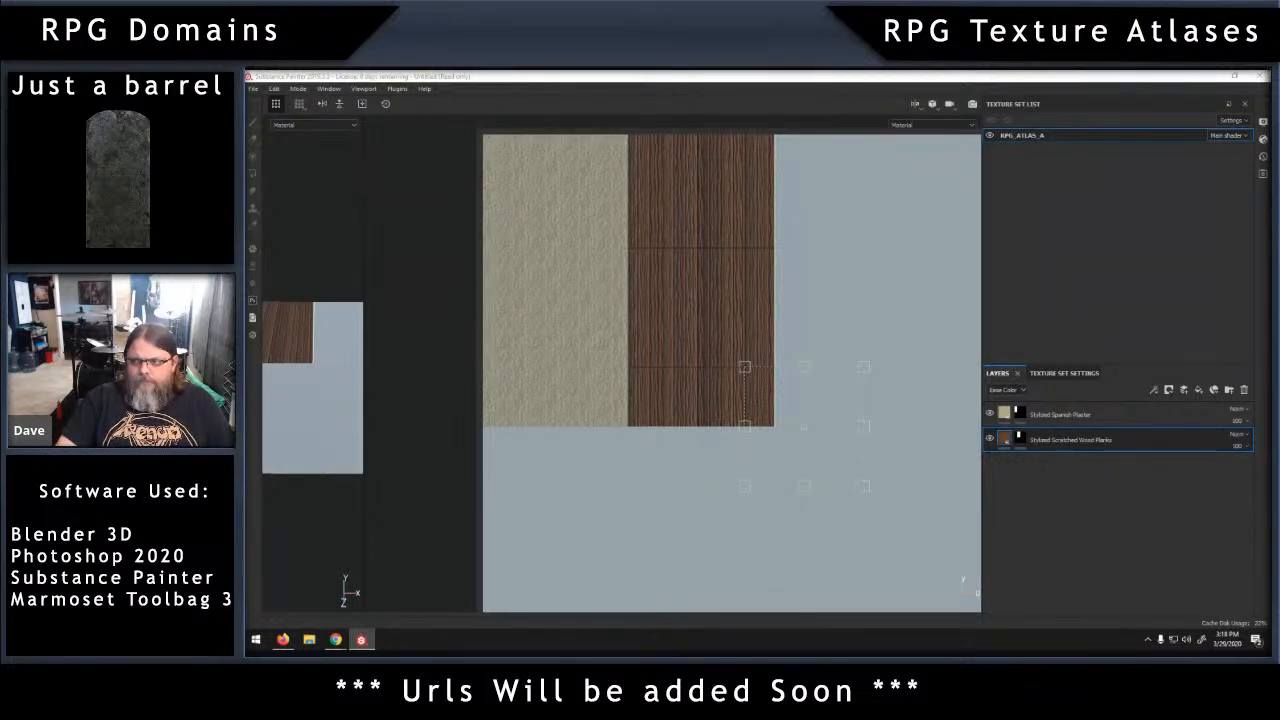
drag(744, 370, 744, 420)
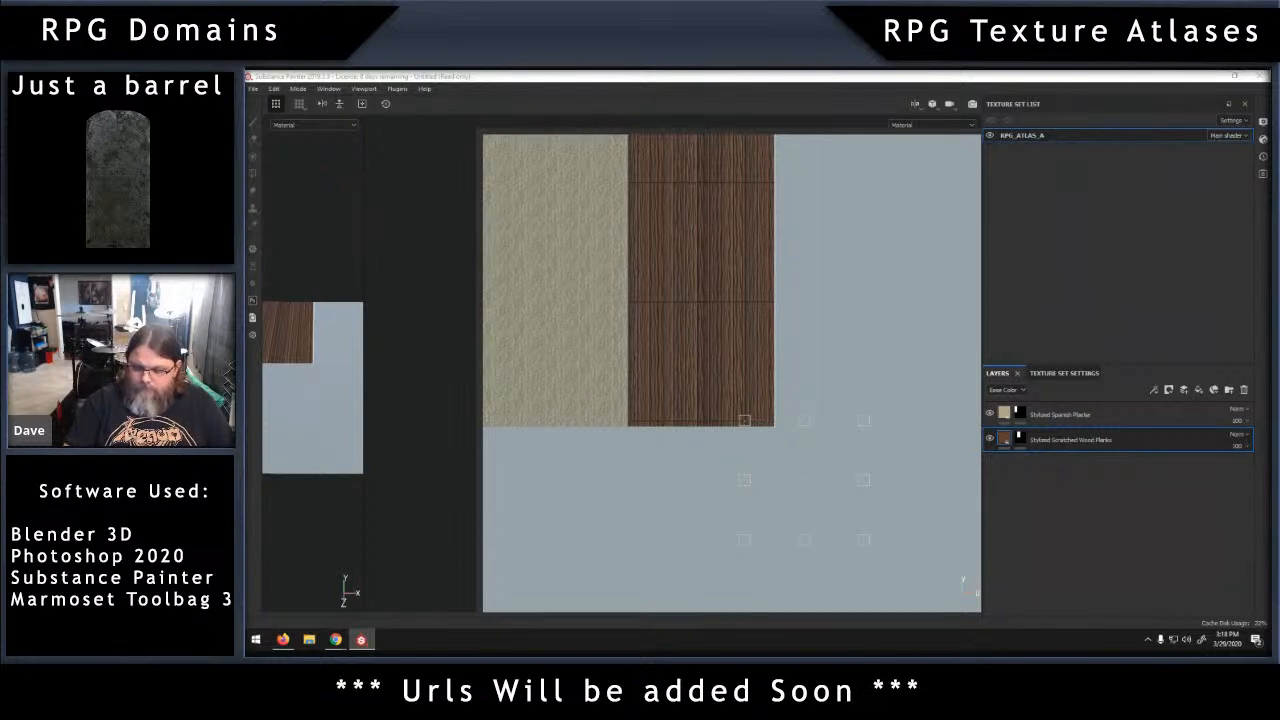
drag(744, 420, 744, 426)
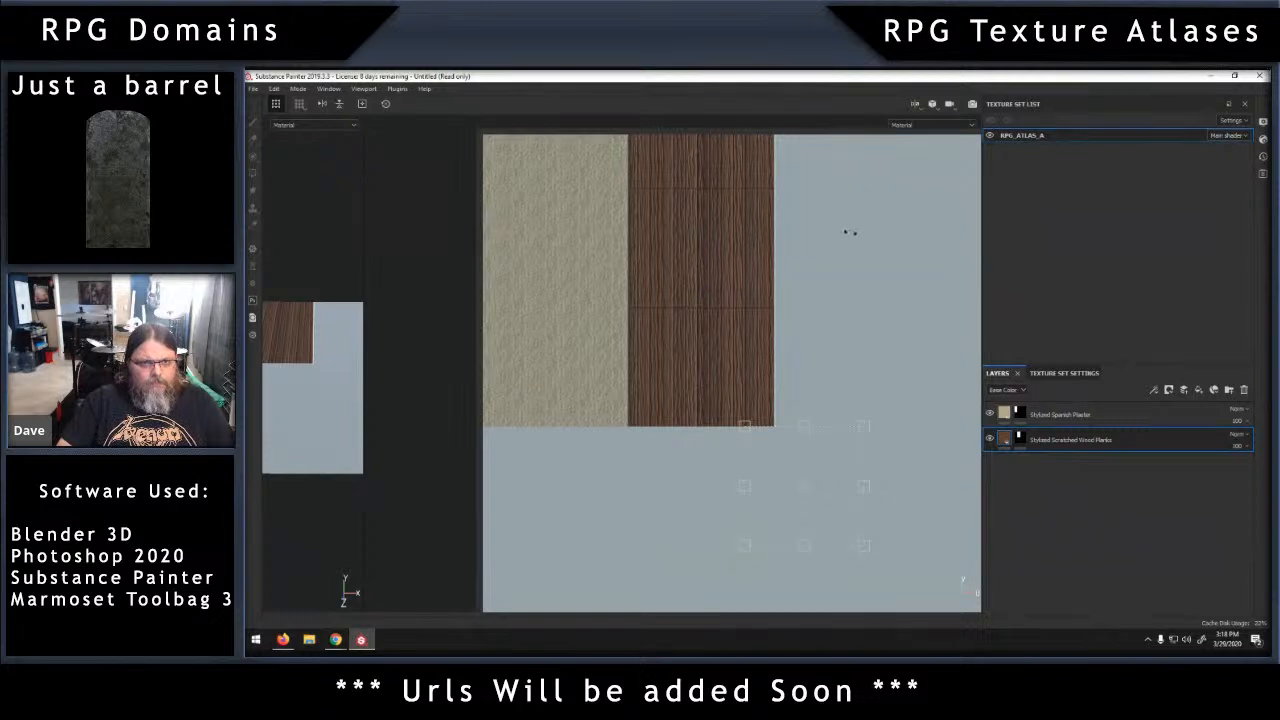
Rescale the wood planks pattern to larger tiles and adjust its vertical offset to align a seam with the rectangle's lower edge.
middle_drag(848, 217, 858, 306)
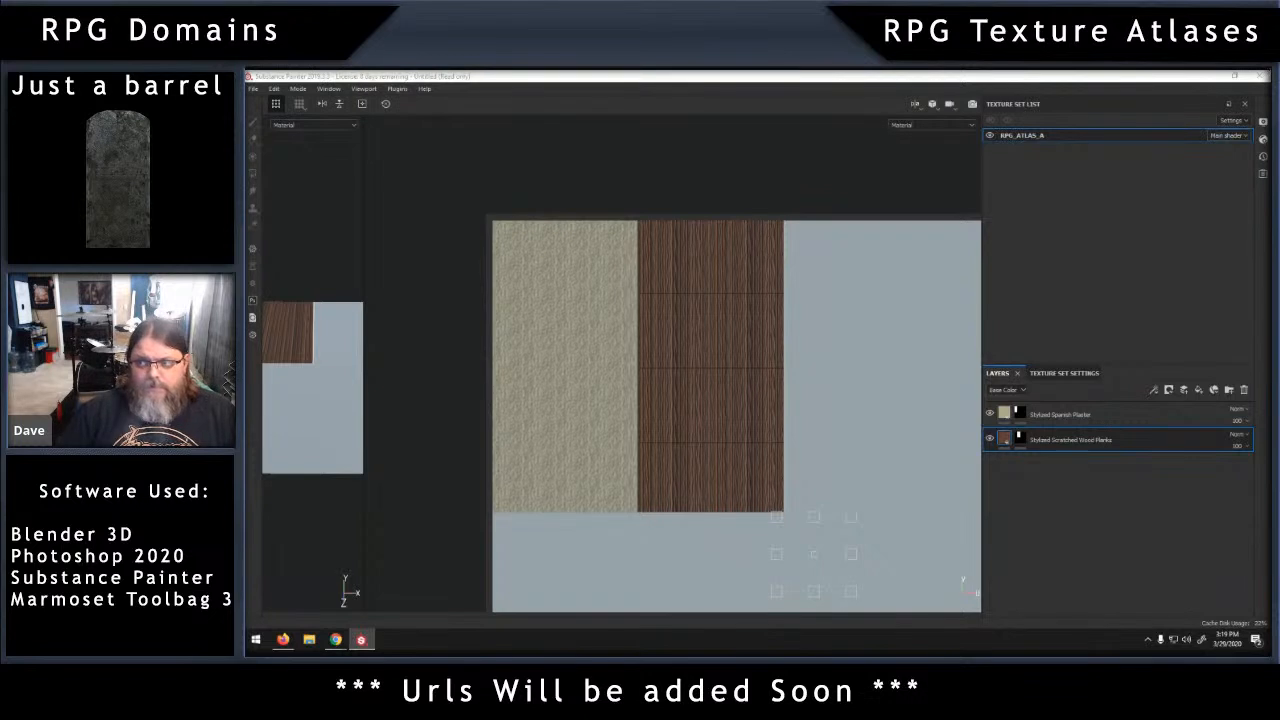
key(Return)
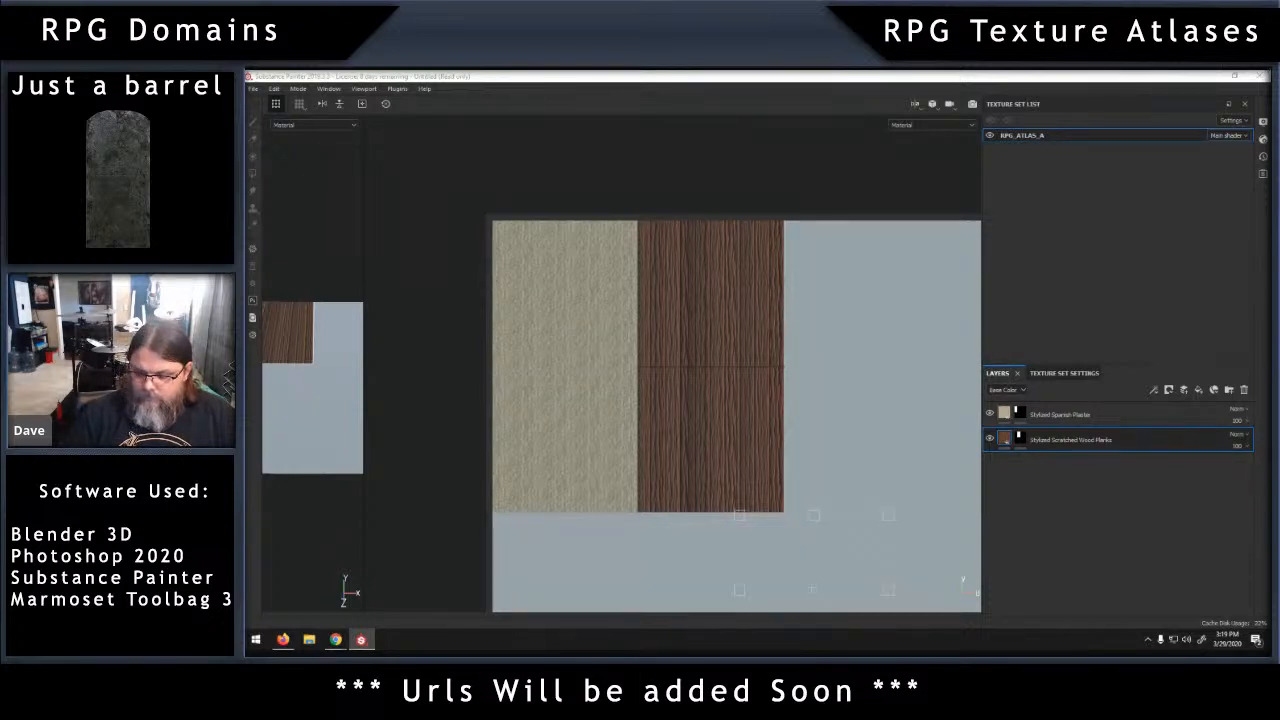
key(ctrl+z)
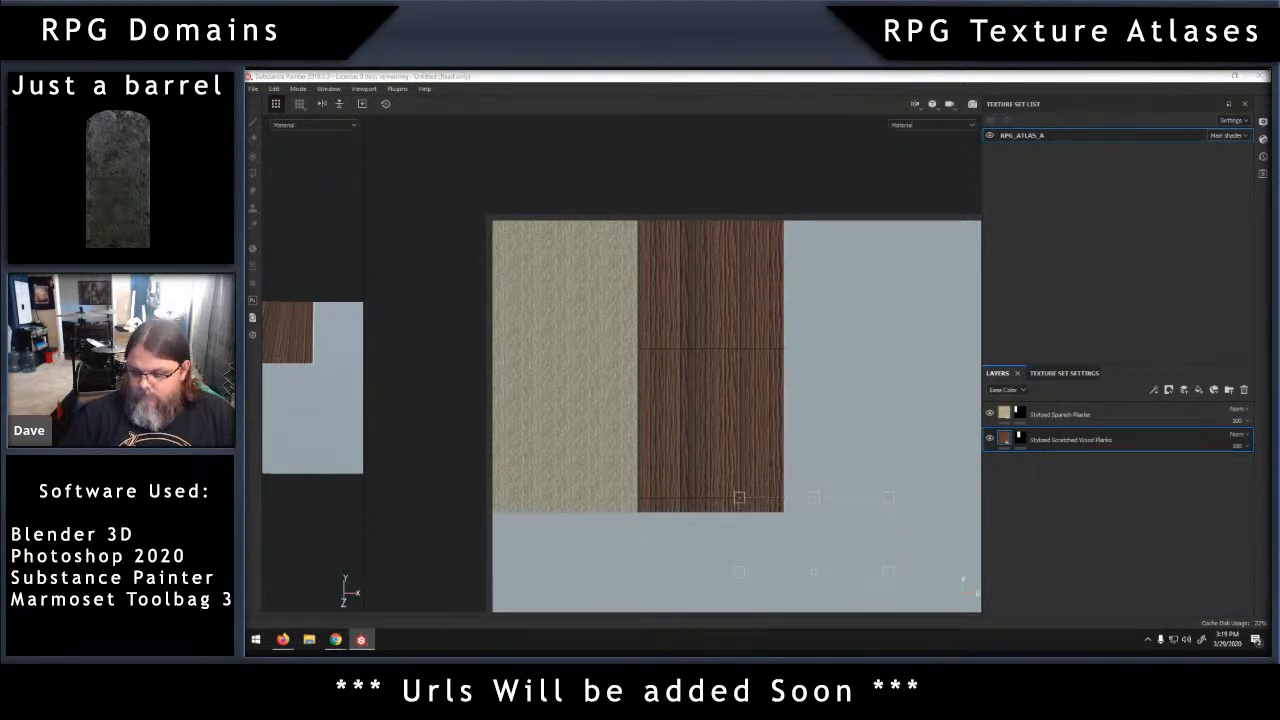
key(Return)
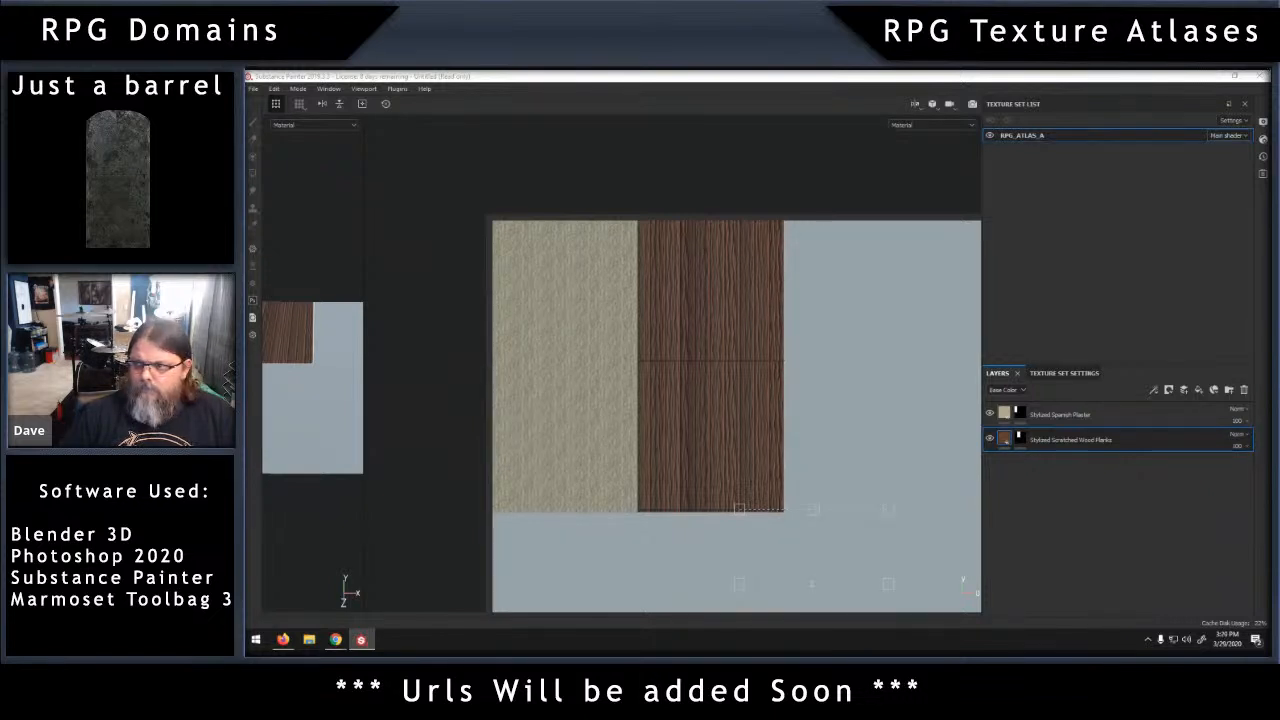
key(Return)
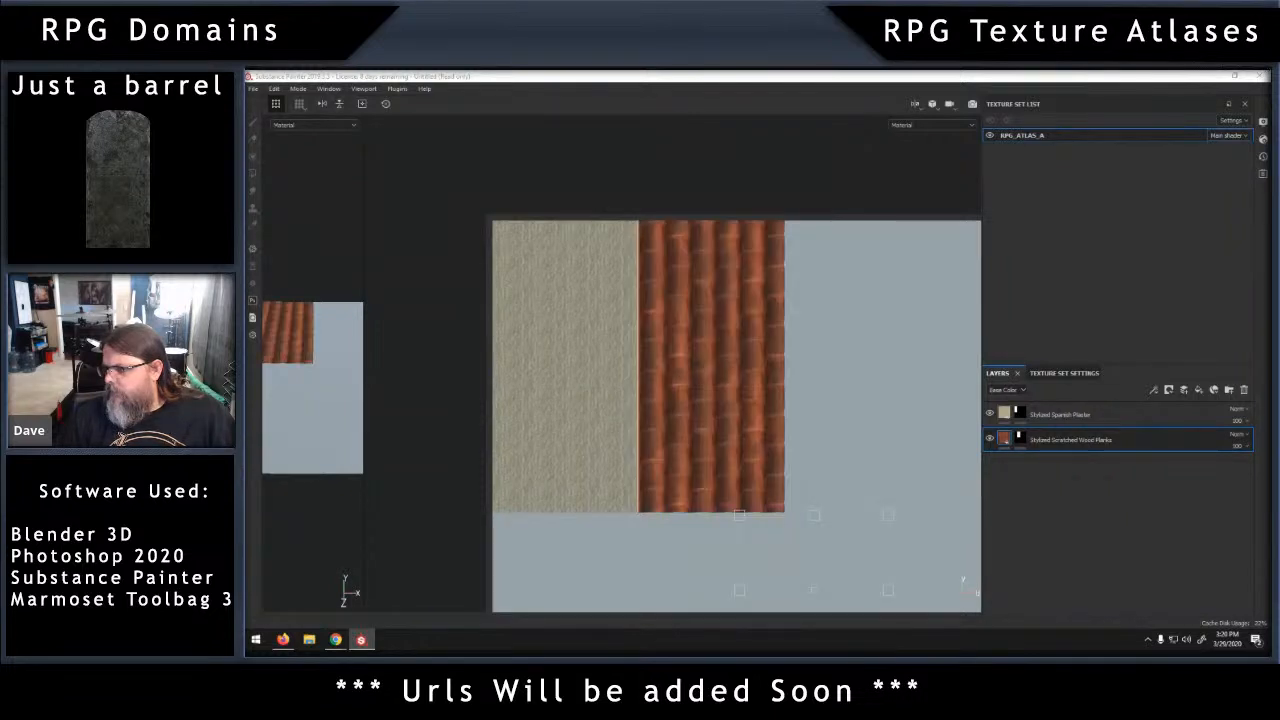
Add the Stylized Spanish Terracotta Roof Tiles material as a fill layer below the wood planks and tile it more densely.
drag(866, 518, 1024, 505)
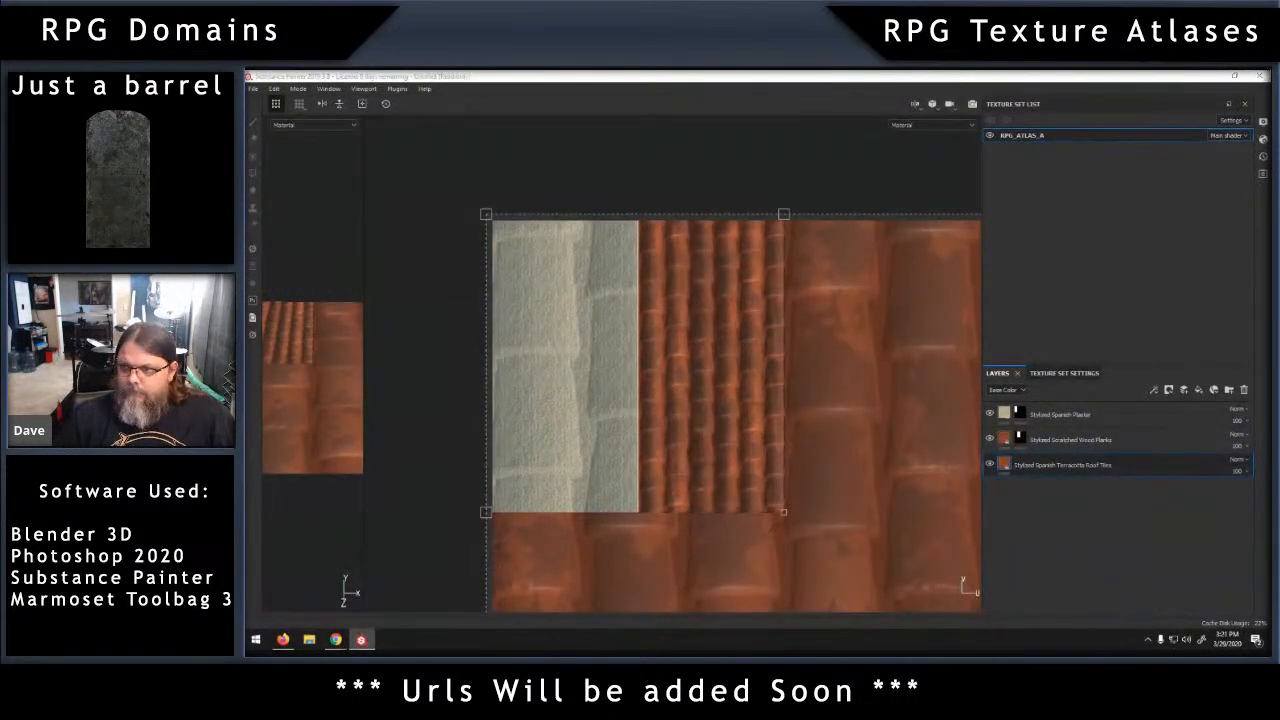
key(Return)
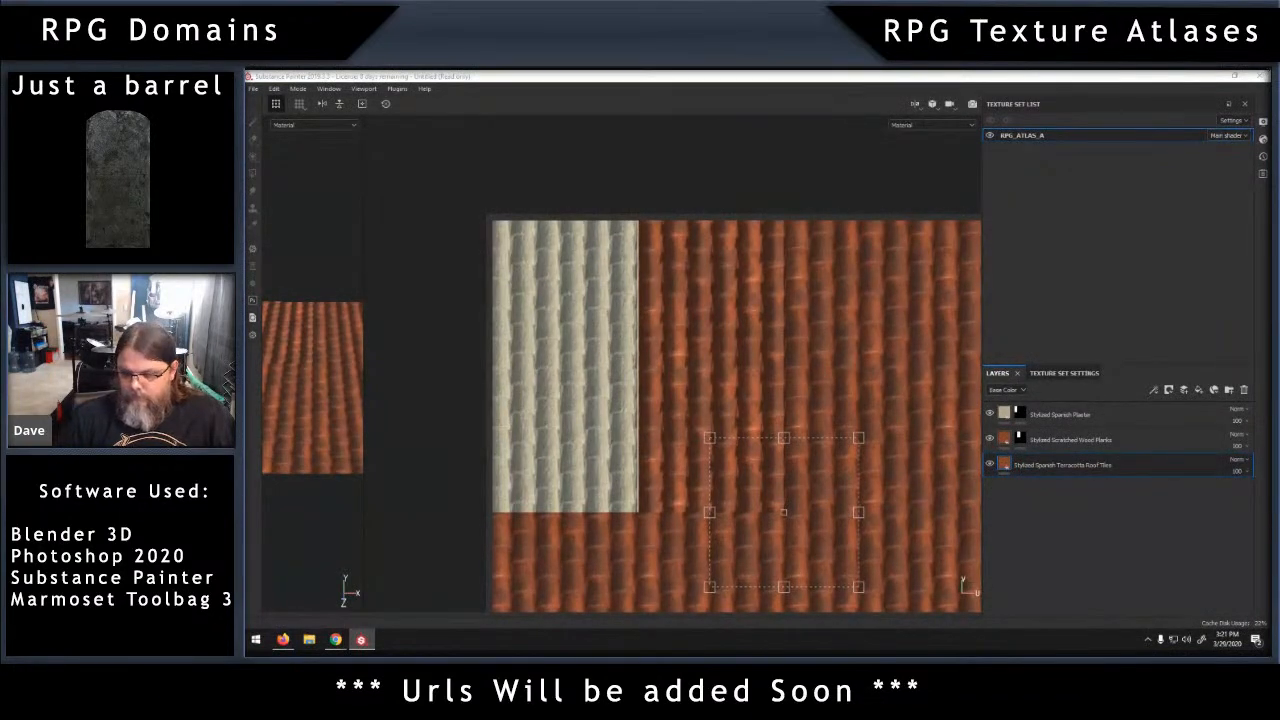
key(Return)
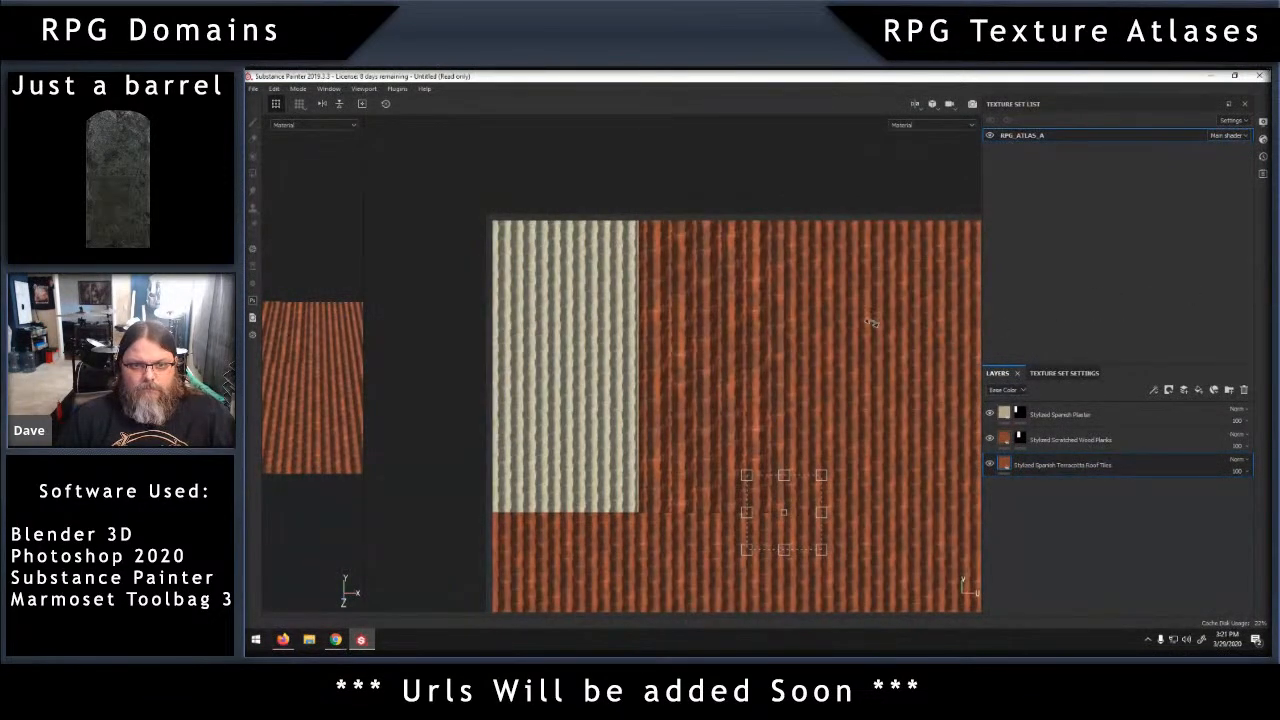
Add a black mask to the terracotta roof tiles layer and polygon-fill the upper-row rectangle beside the wood planks.
right_click(1113, 470)
click(1161, 101)
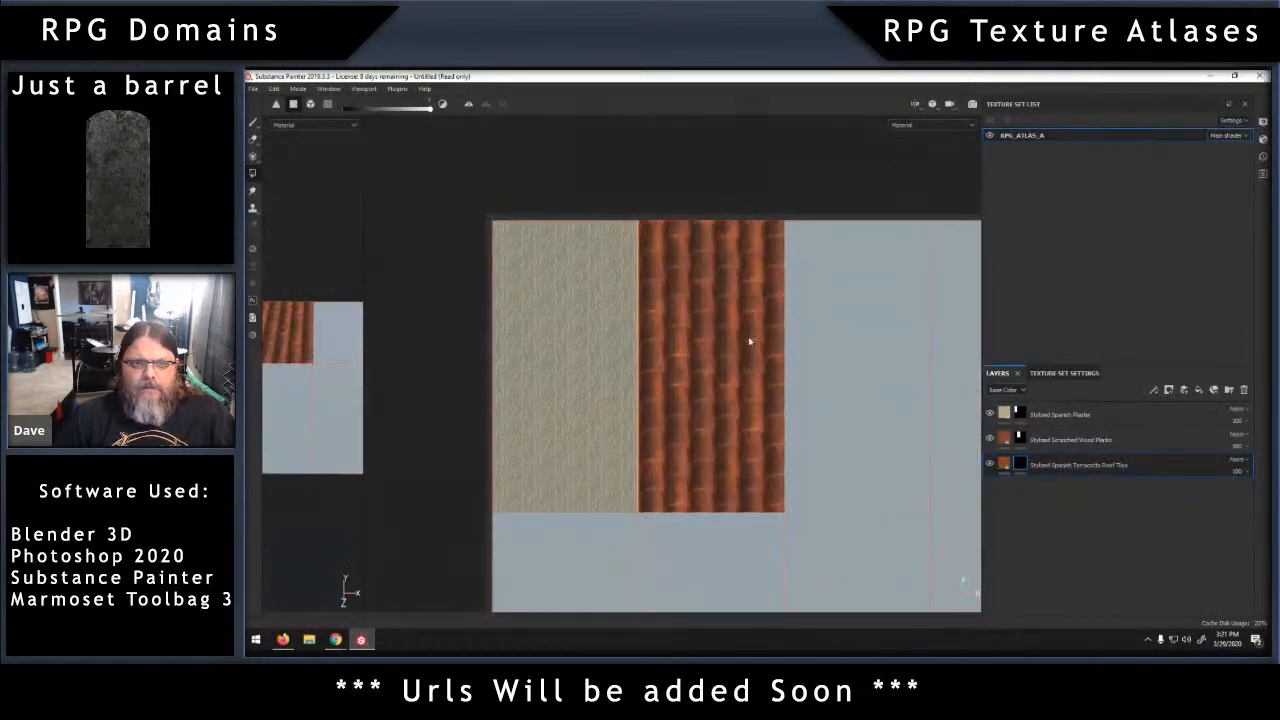
click(842, 414)
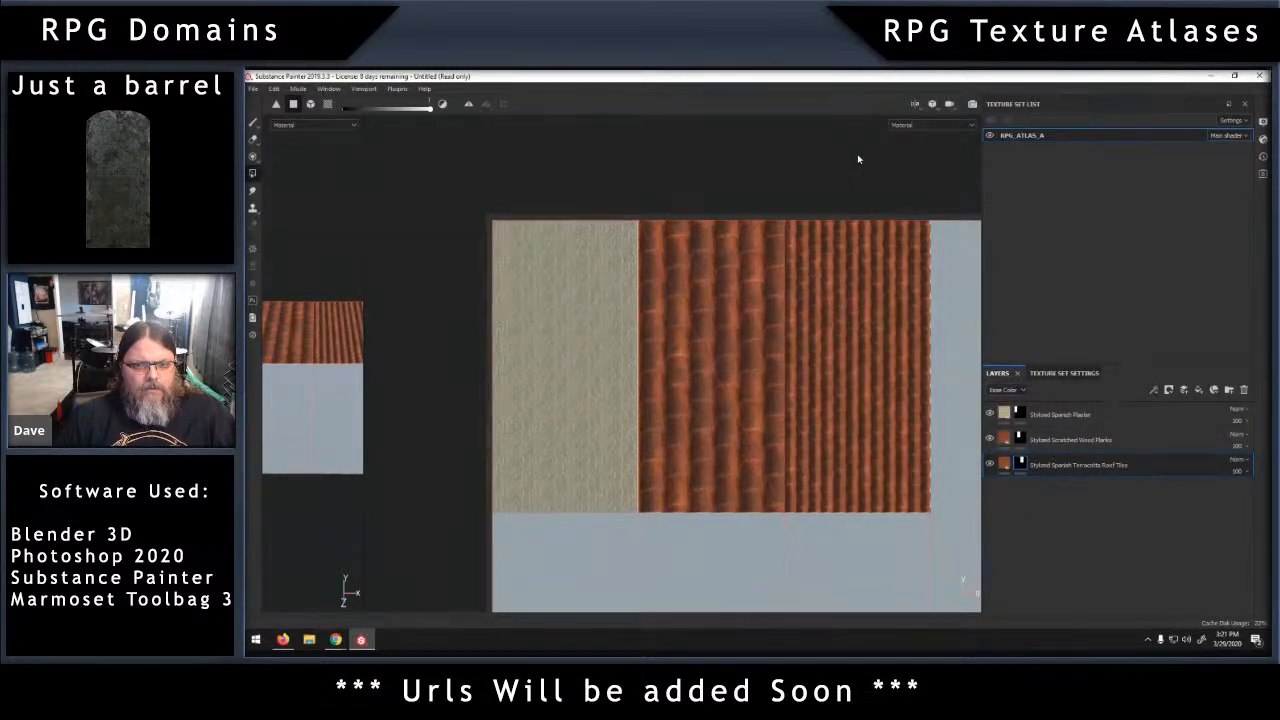
Toggle the wood planks and terracotta roof tiles layers off and on to compare their rectangles.
click(990, 440)
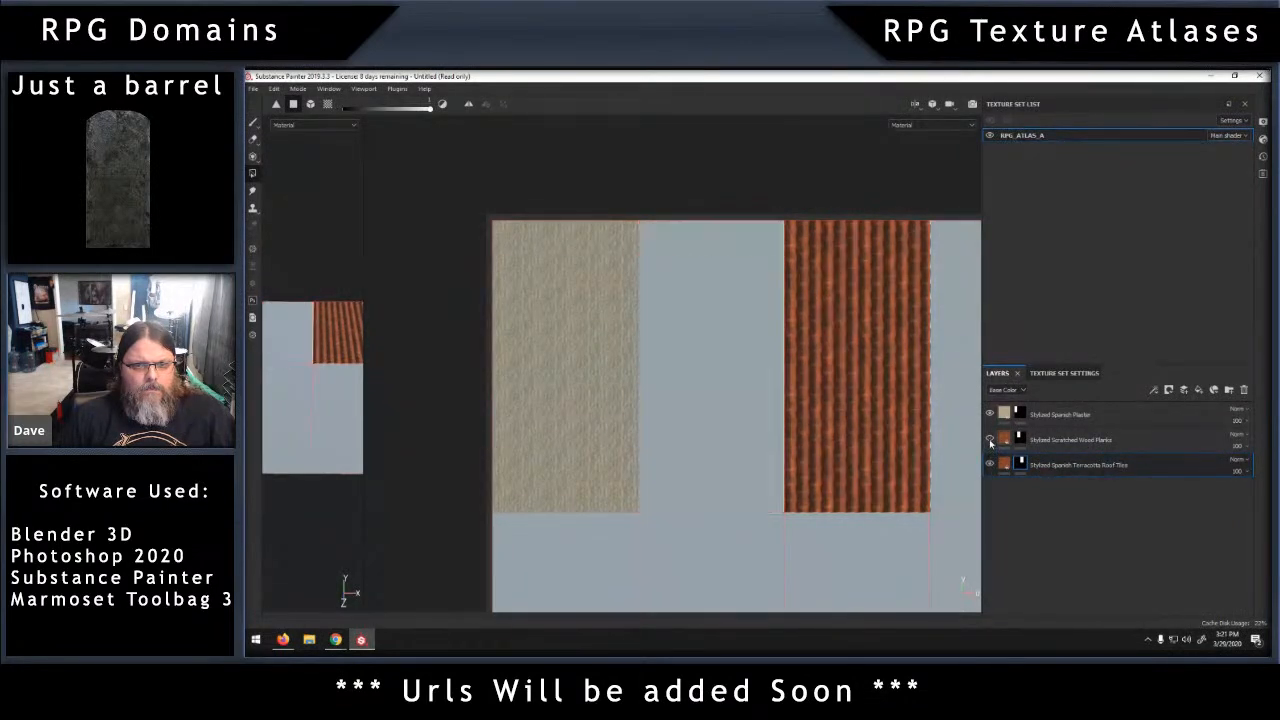
click(990, 440)
click(990, 465)
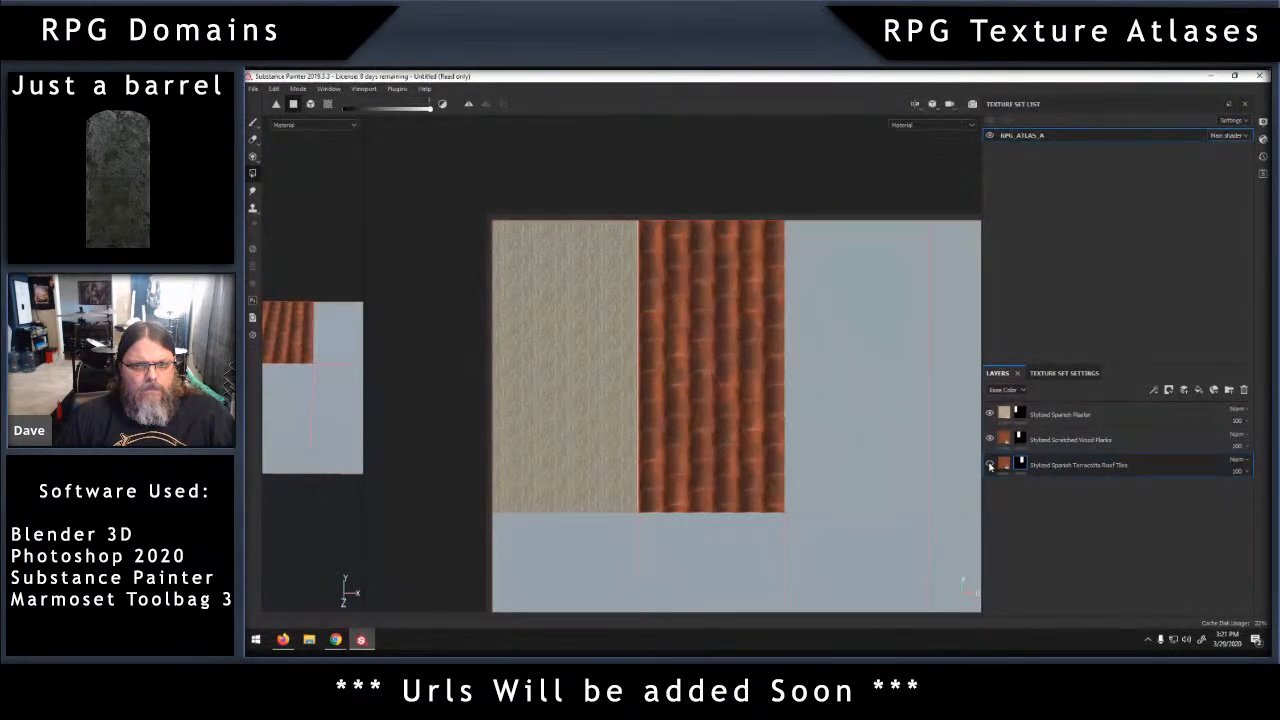
click(990, 465)
Restore the scratched wood material on the wood planks layer in place of the terracotta tiles.
click(1050, 442)
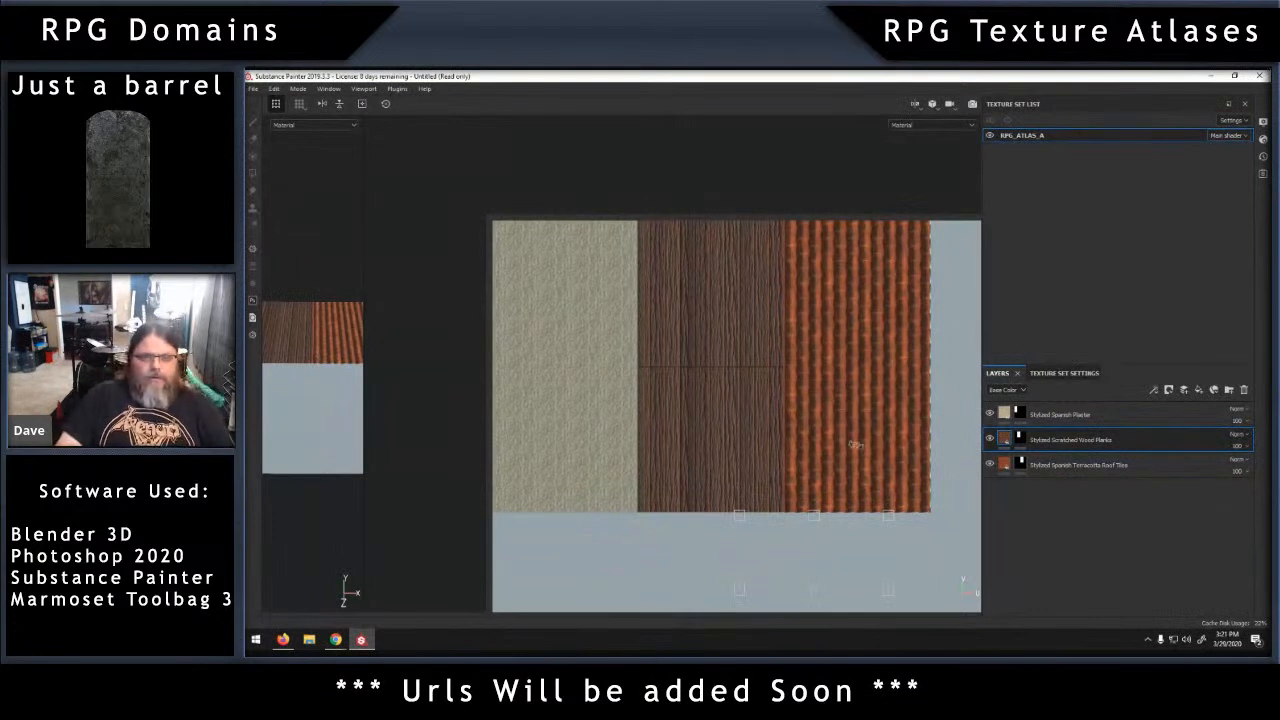
middle_drag(954, 400, 828, 318)
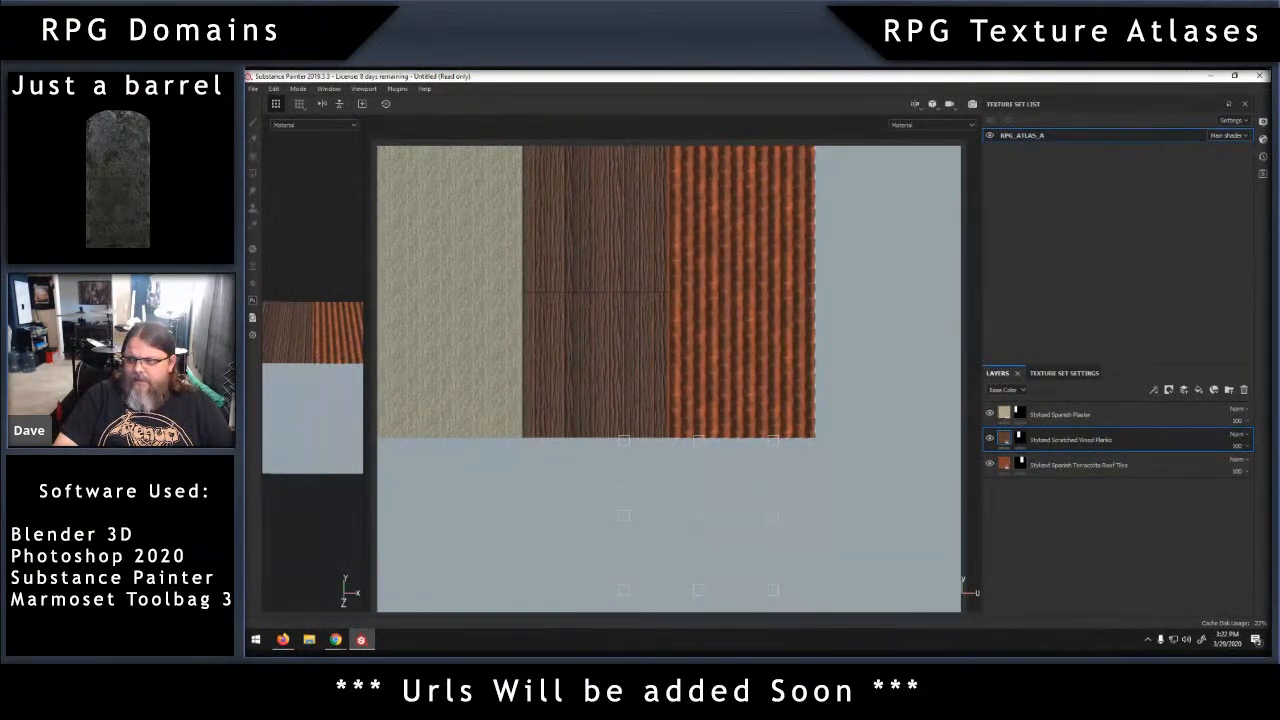
key(Return)
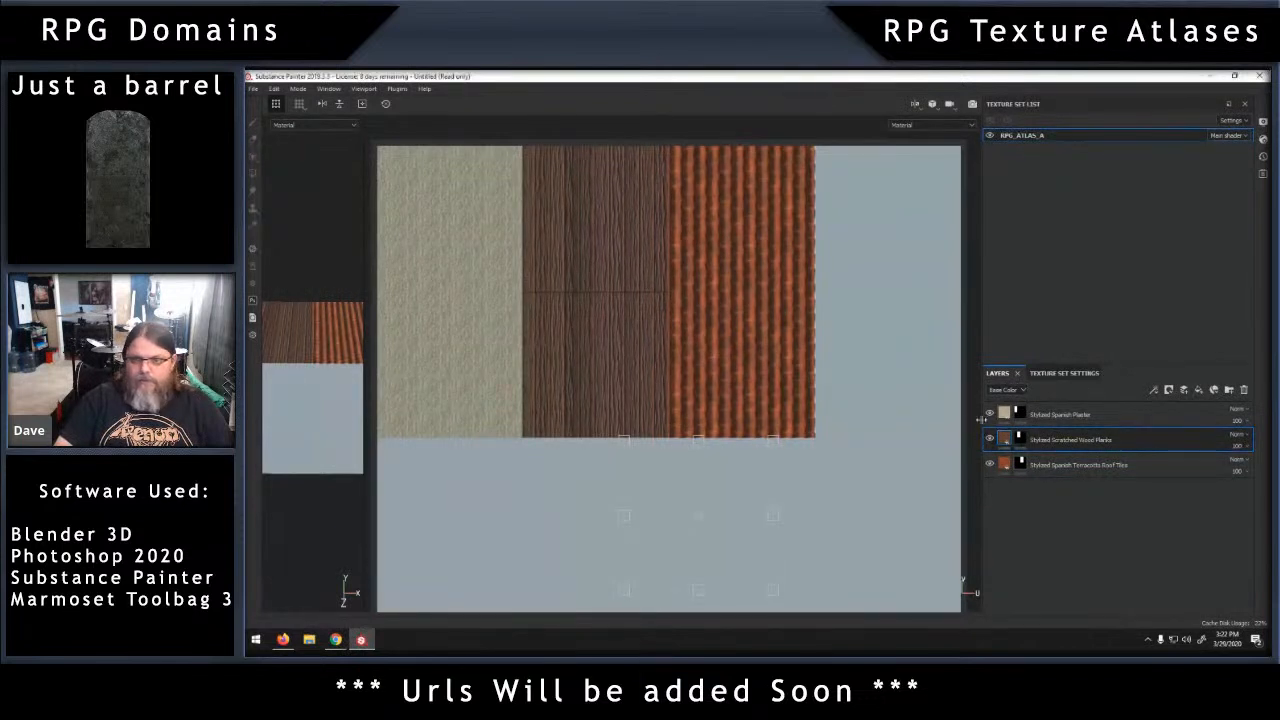
Change the masked terracotta layer to a staggered tile pattern, try several rotations, and turn it so the tiles lie sideways like bricks.
click(1074, 466)
click(1005, 465)
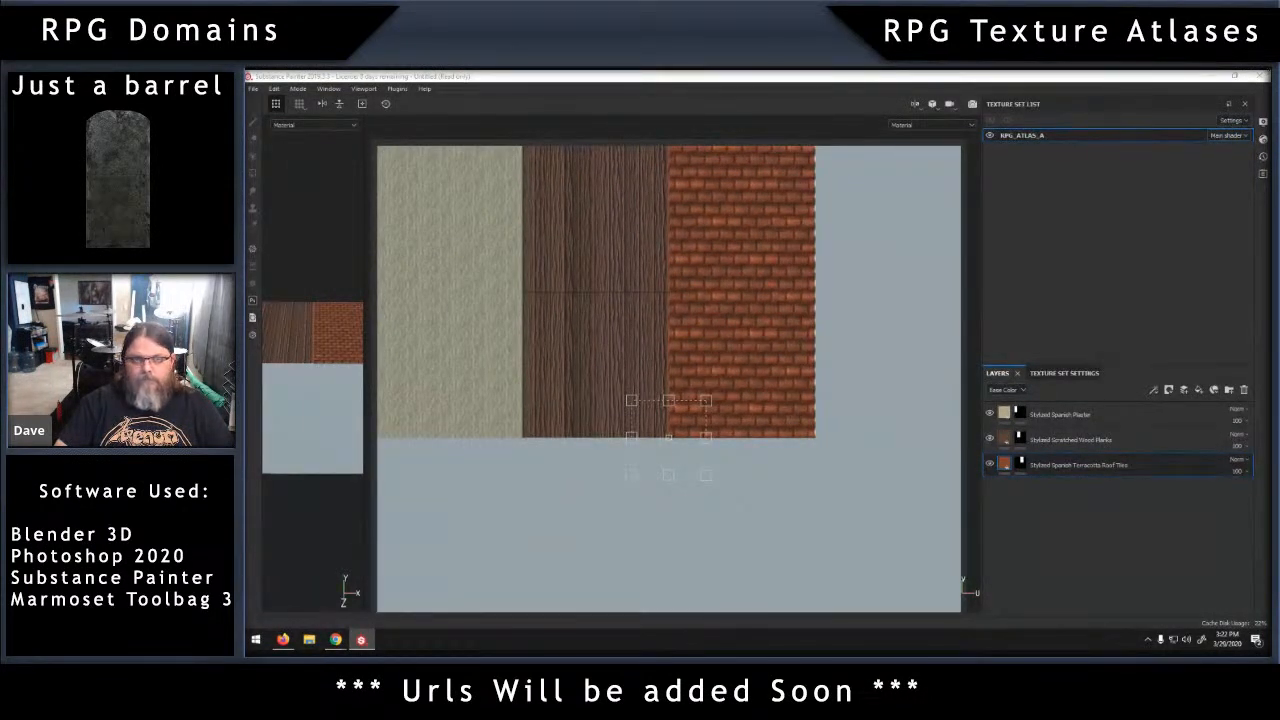
key(ctrl+z)
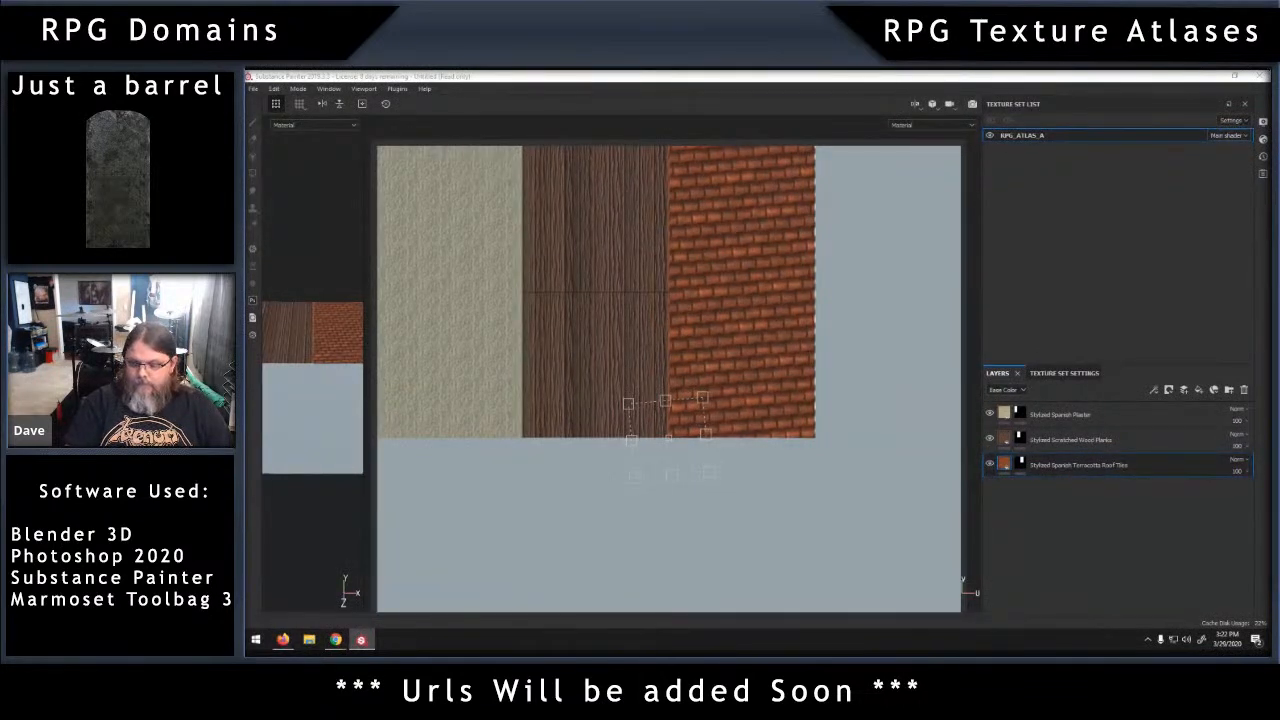
key(Return)
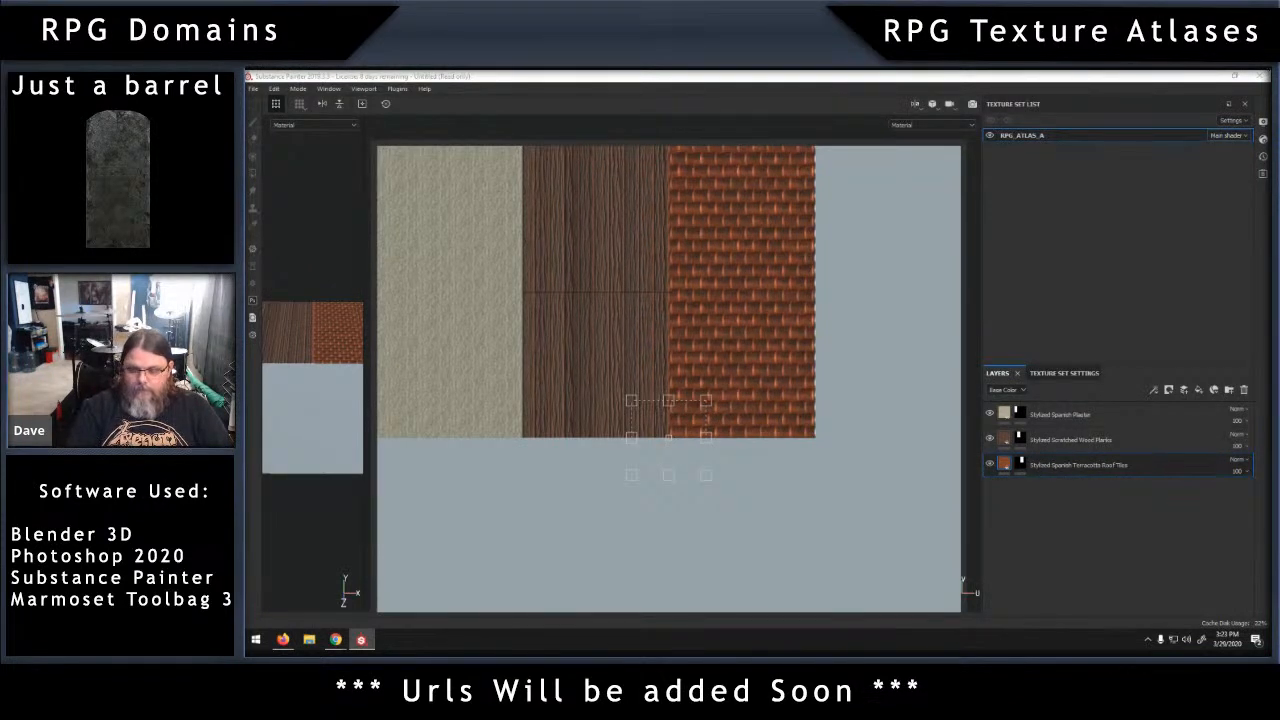
key(Return)
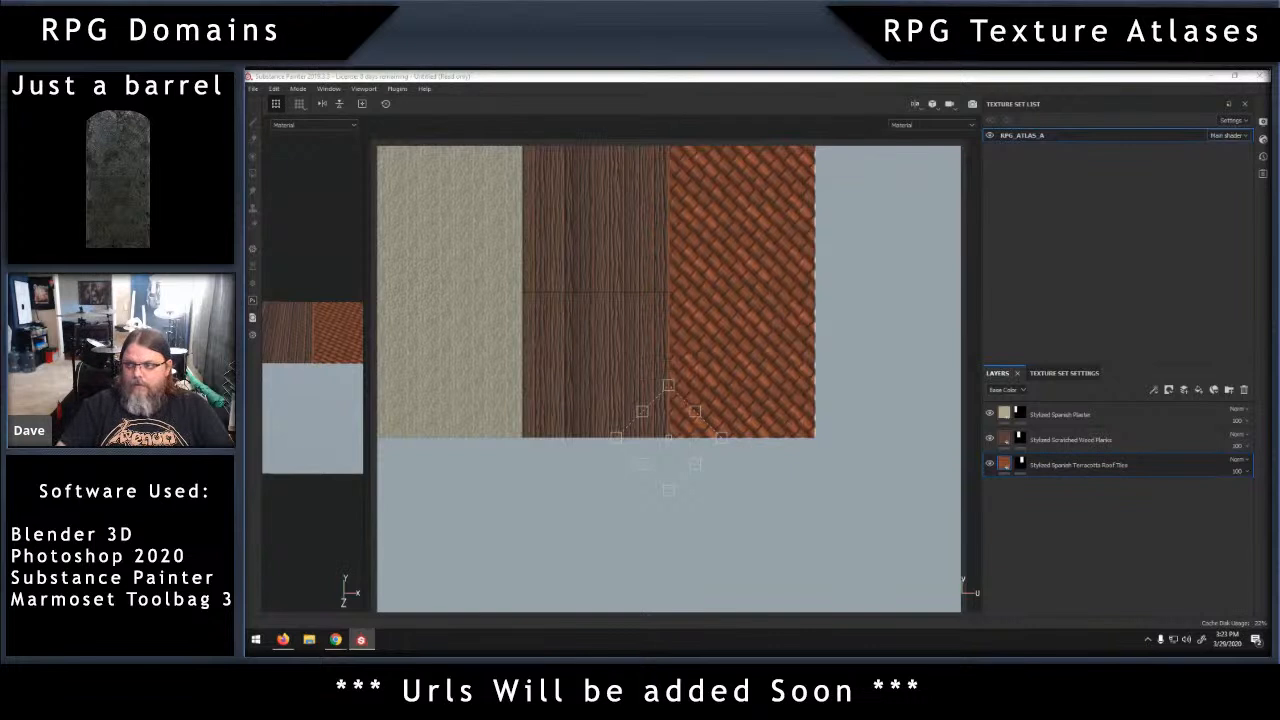
key(Return)
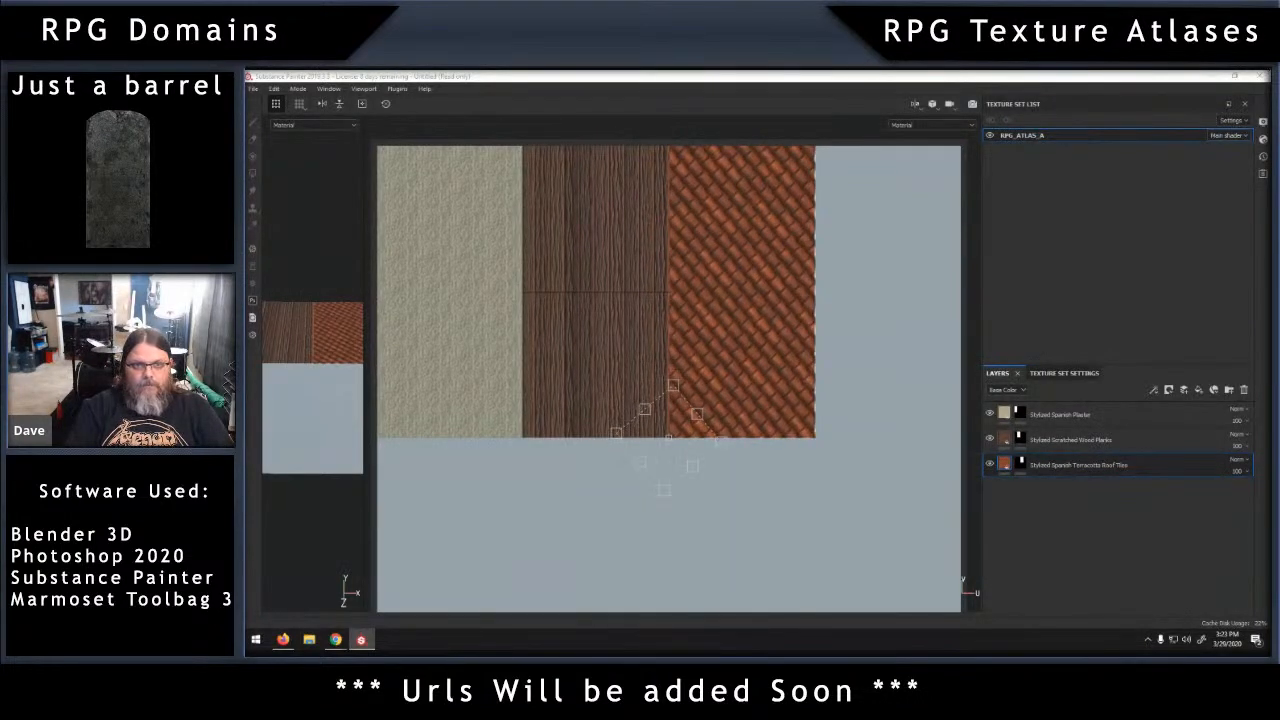
drag(664, 490, 706, 475)
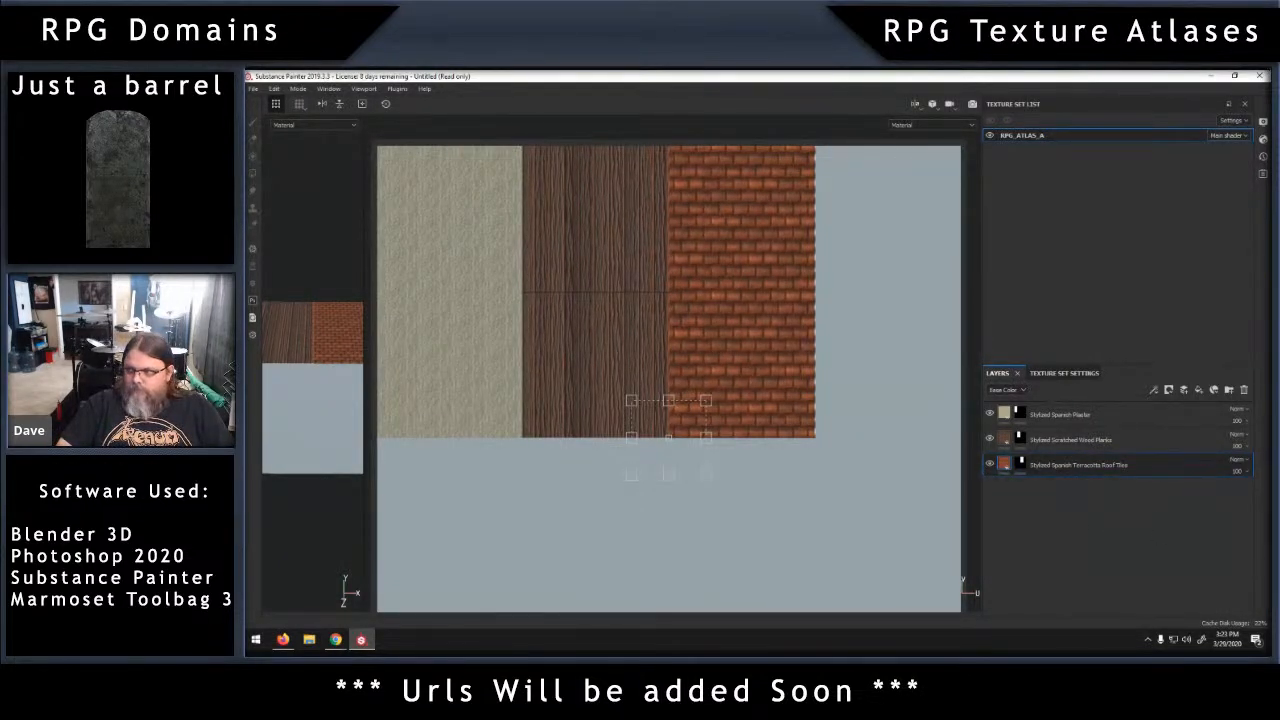
Add a second Stylized Spanish Terracotta Roof Tiles fill layer at the bottom of the stack and tile it densely with staggered tiles.
drag(1275, 505, 1150, 560)
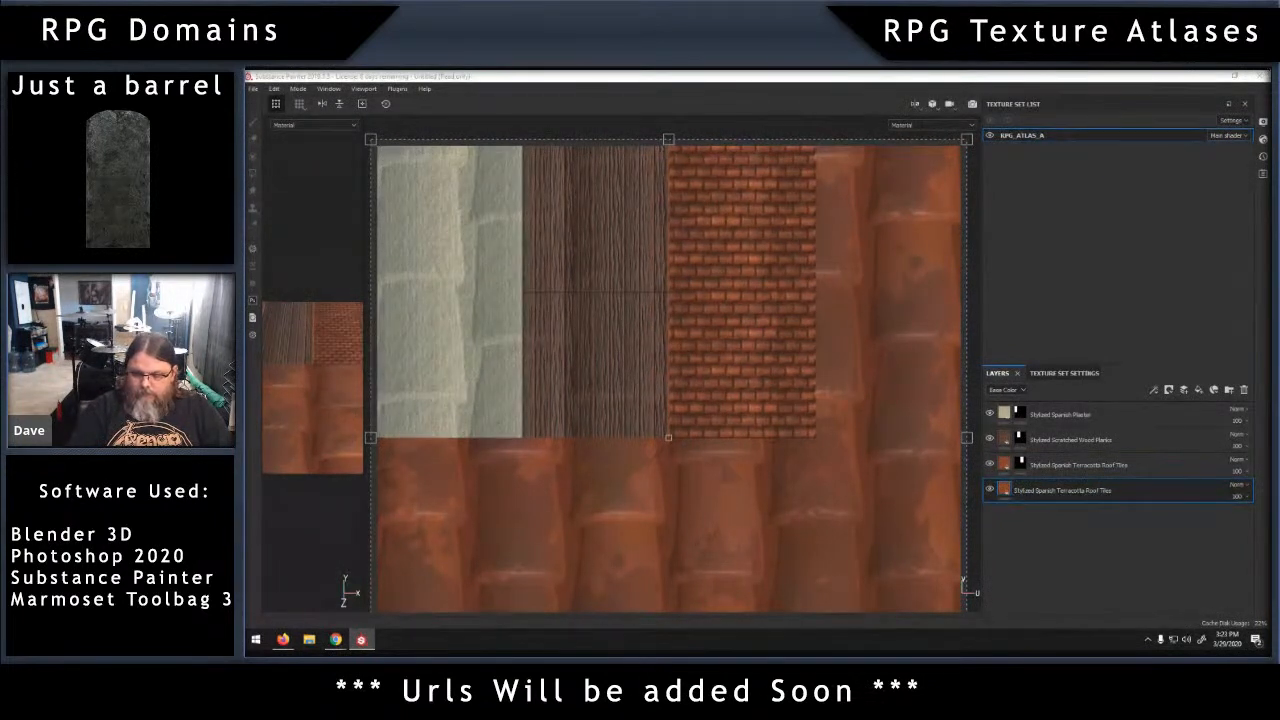
key(Return)
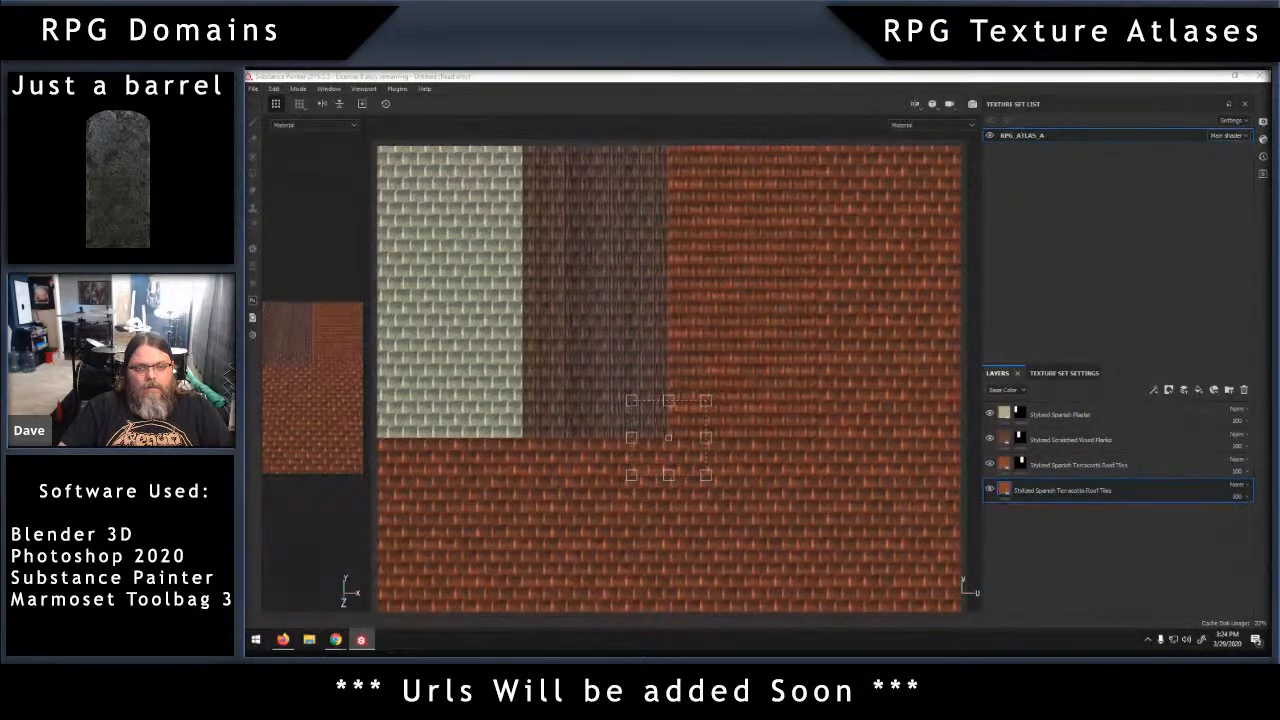
Add a black mask to the second terracotta roof tiles layer and reveal only the atlas's upper-right rectangle.
right_click(1125, 490)
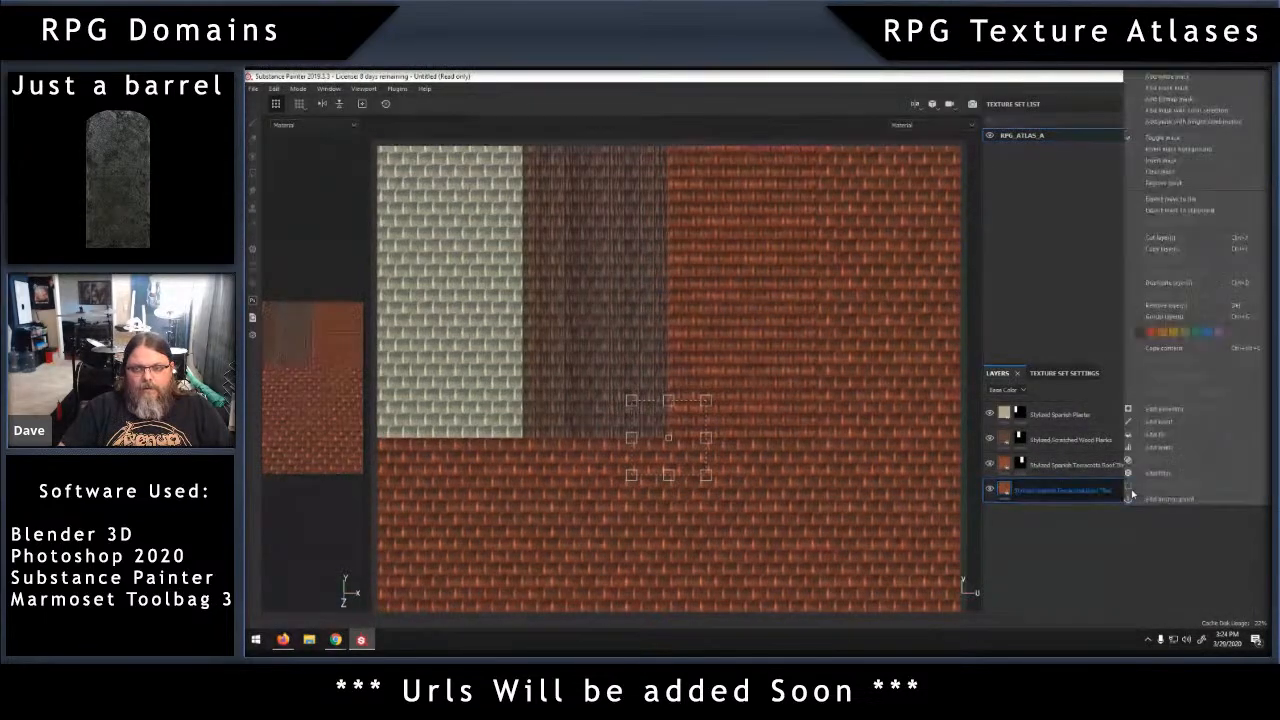
click(1162, 99)
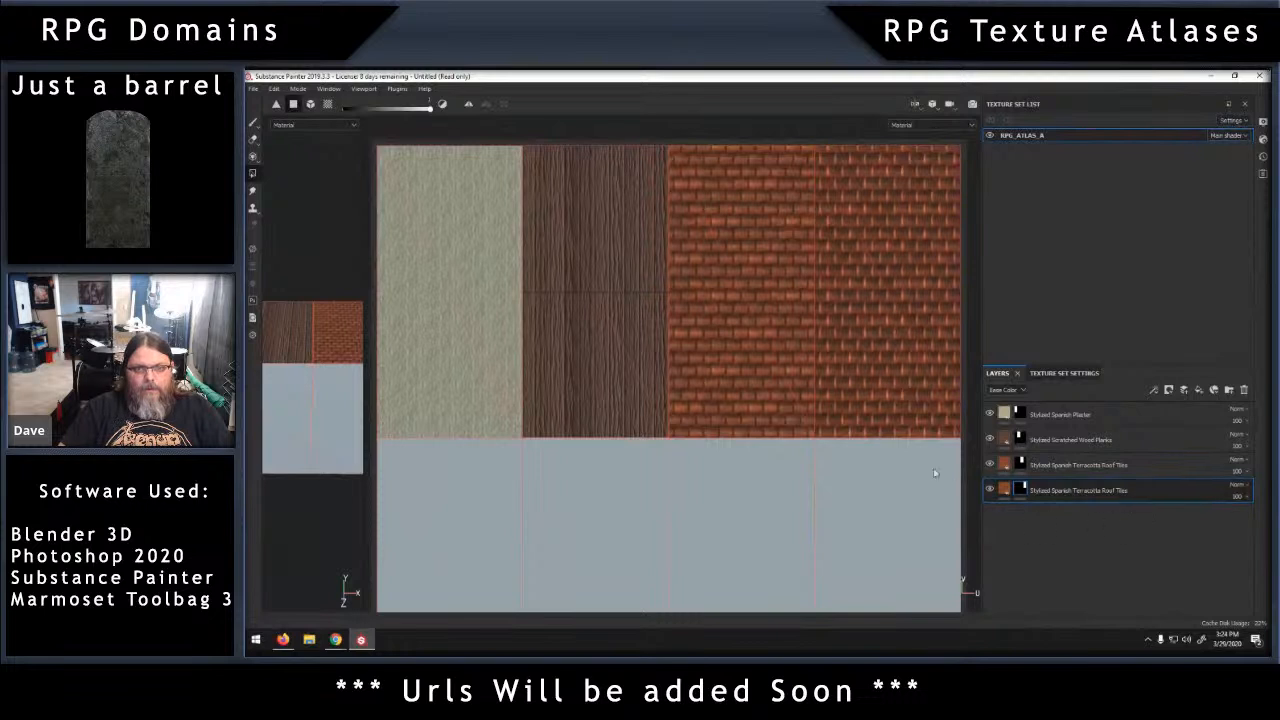
click(1003, 465)
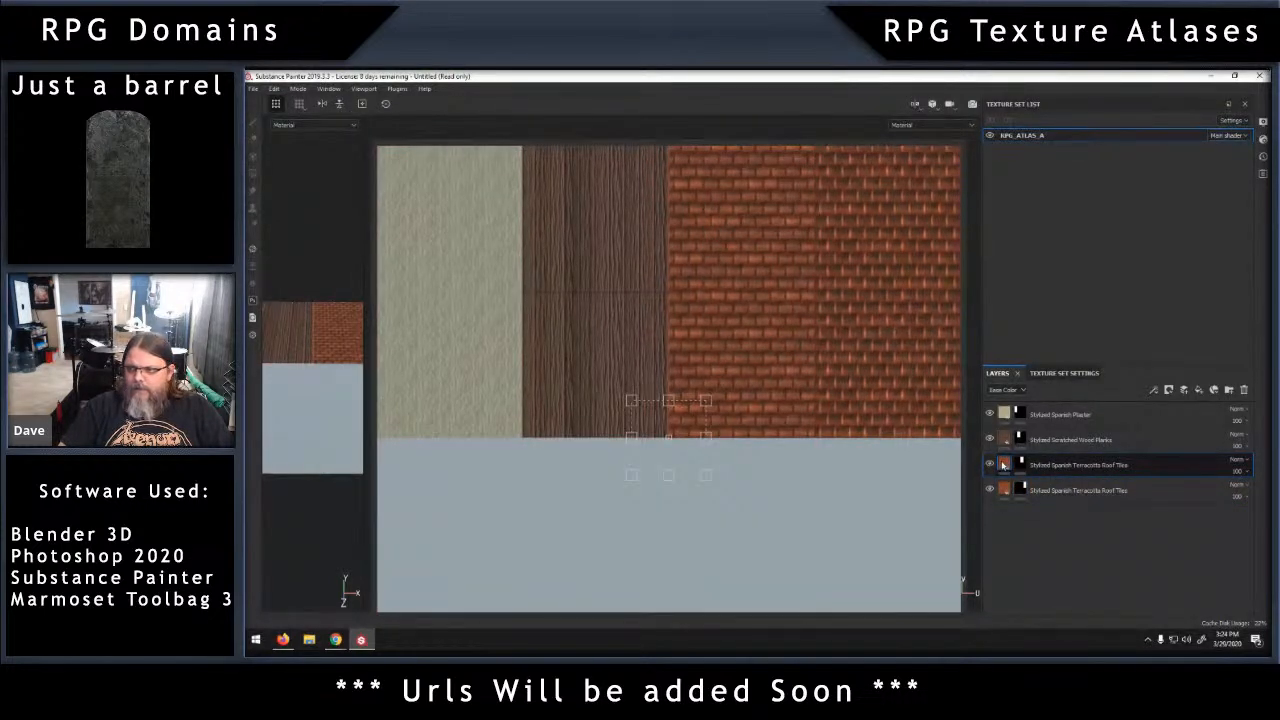
click(1003, 490)
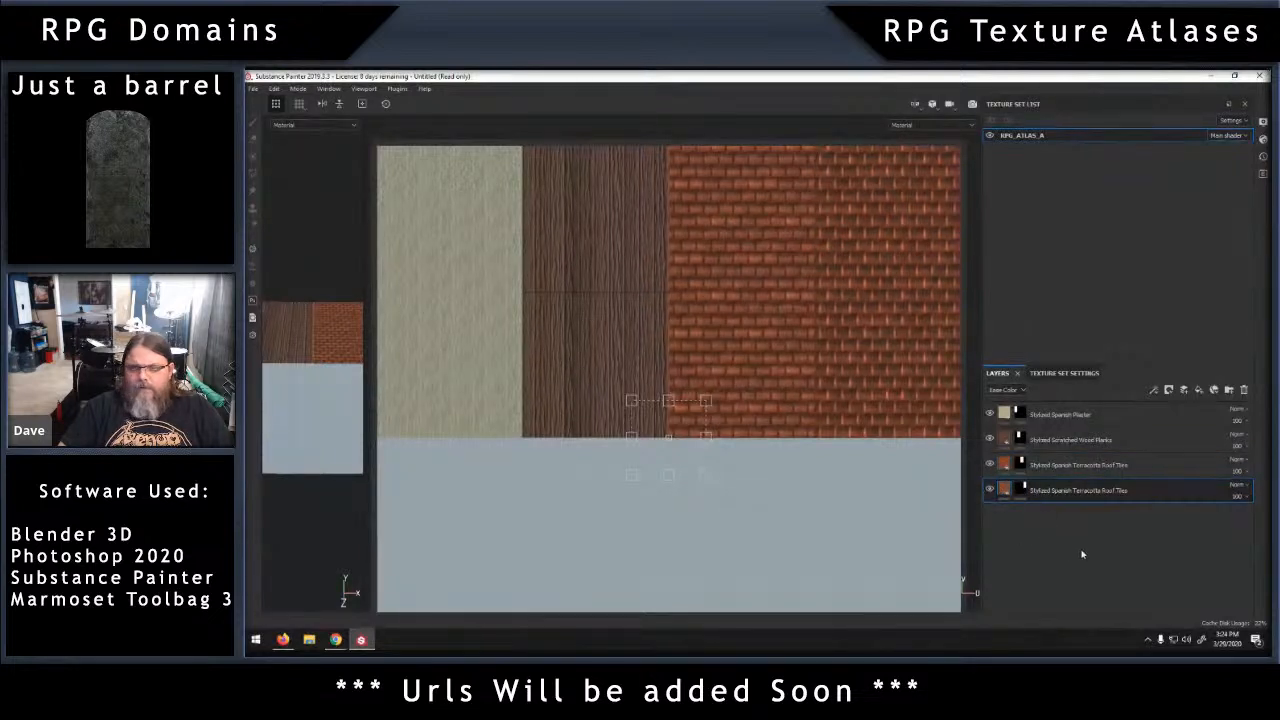
Add a Stylized Fallen Pine Needles fill layer at the bottom of the stack.
scroll(851, 366, up, 2)
scroll(849, 349, down, 5)
scroll(846, 349, up, 1)
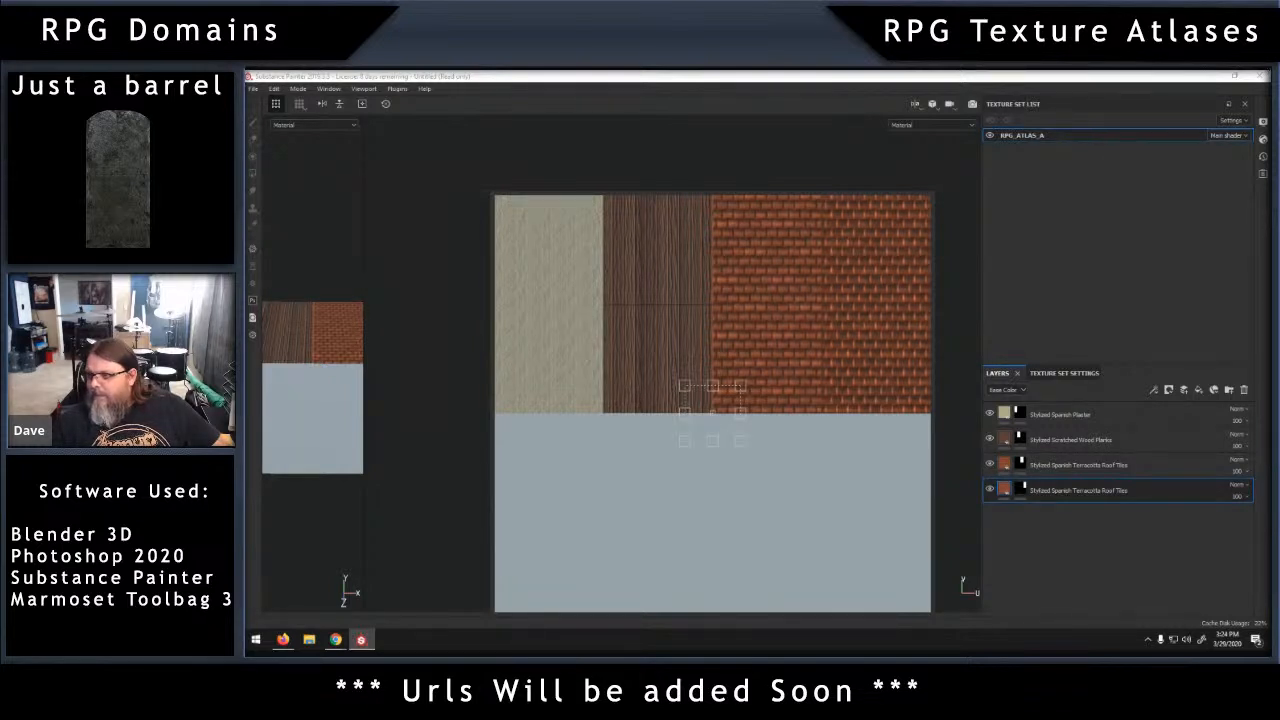
drag(1264, 470, 1033, 566)
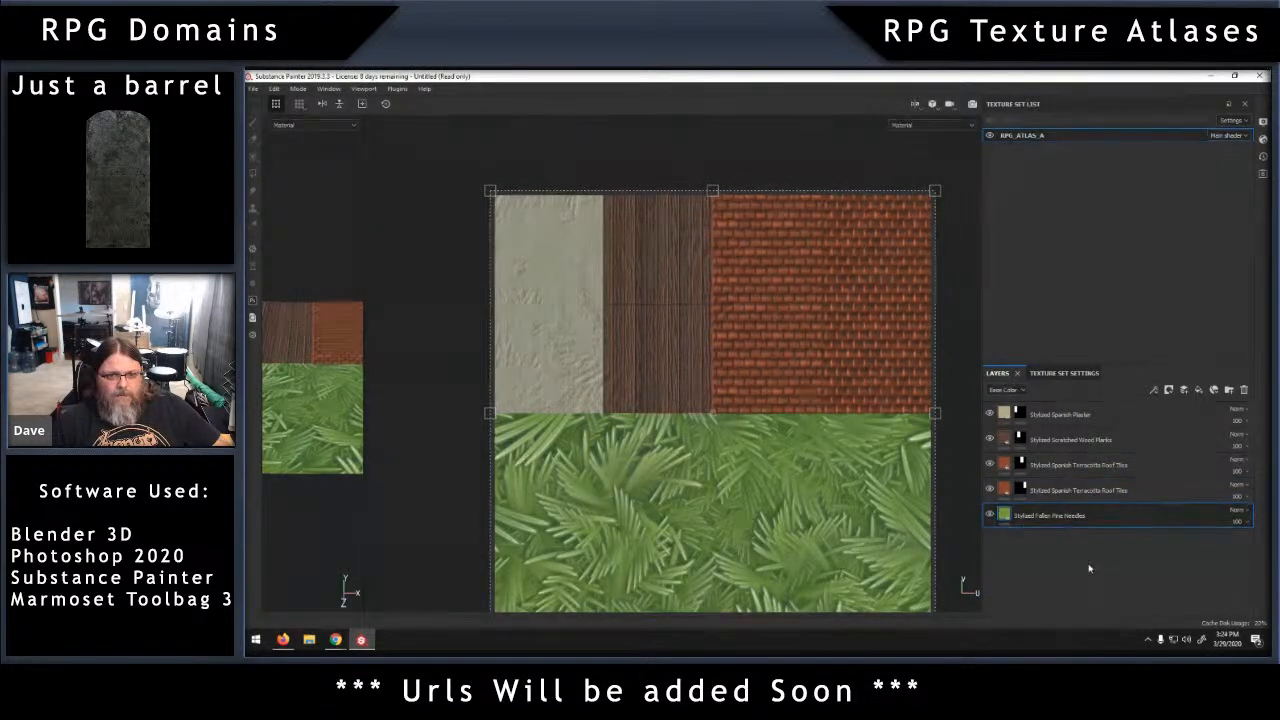
scroll(928, 508, down, 2)
scroll(928, 508, up, 2)
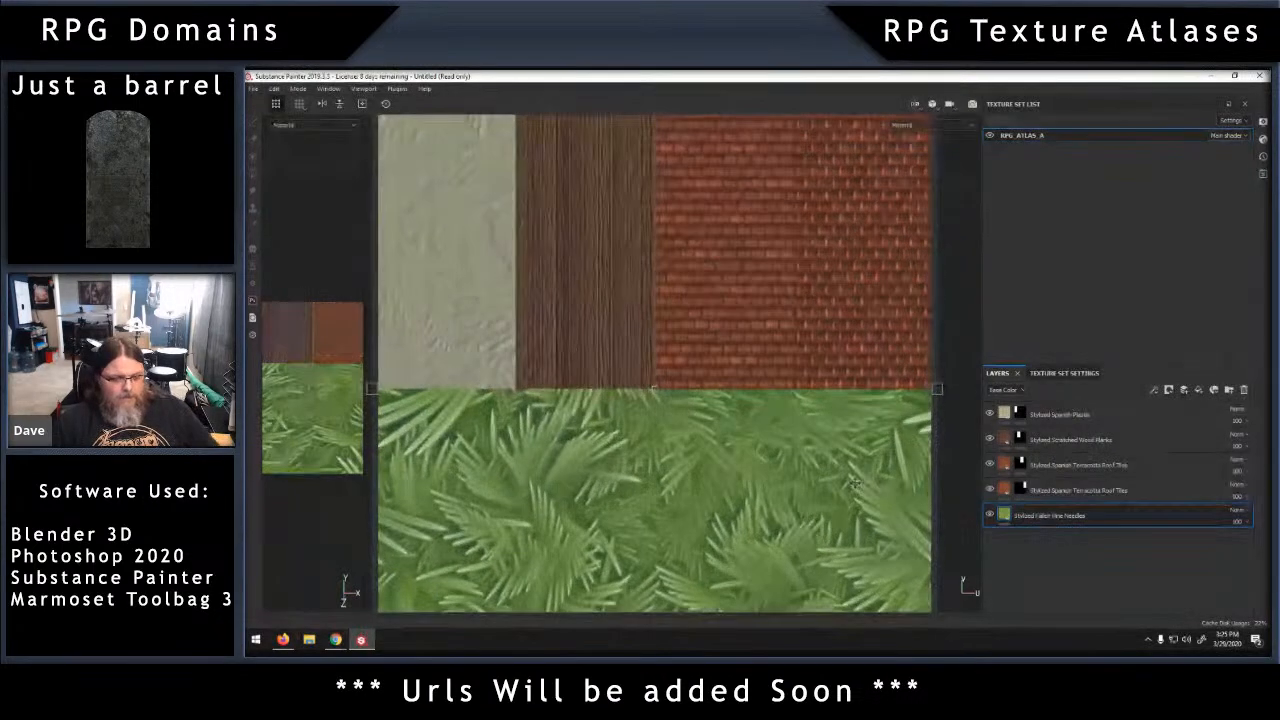
middle_drag(815, 500, 832, 373)
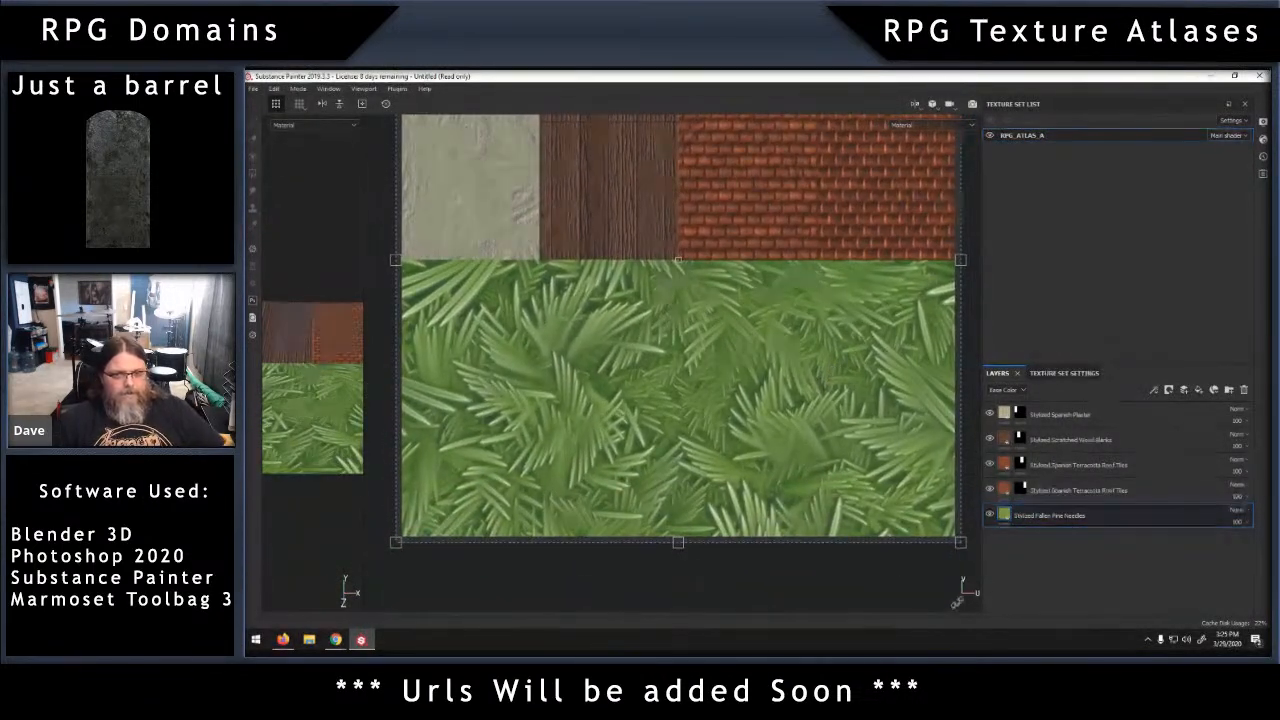
Add a black mask to the pine needles layer and reveal only the atlas's lower-left rectangle.
double_click(1100, 517)
right_click(1100, 517)
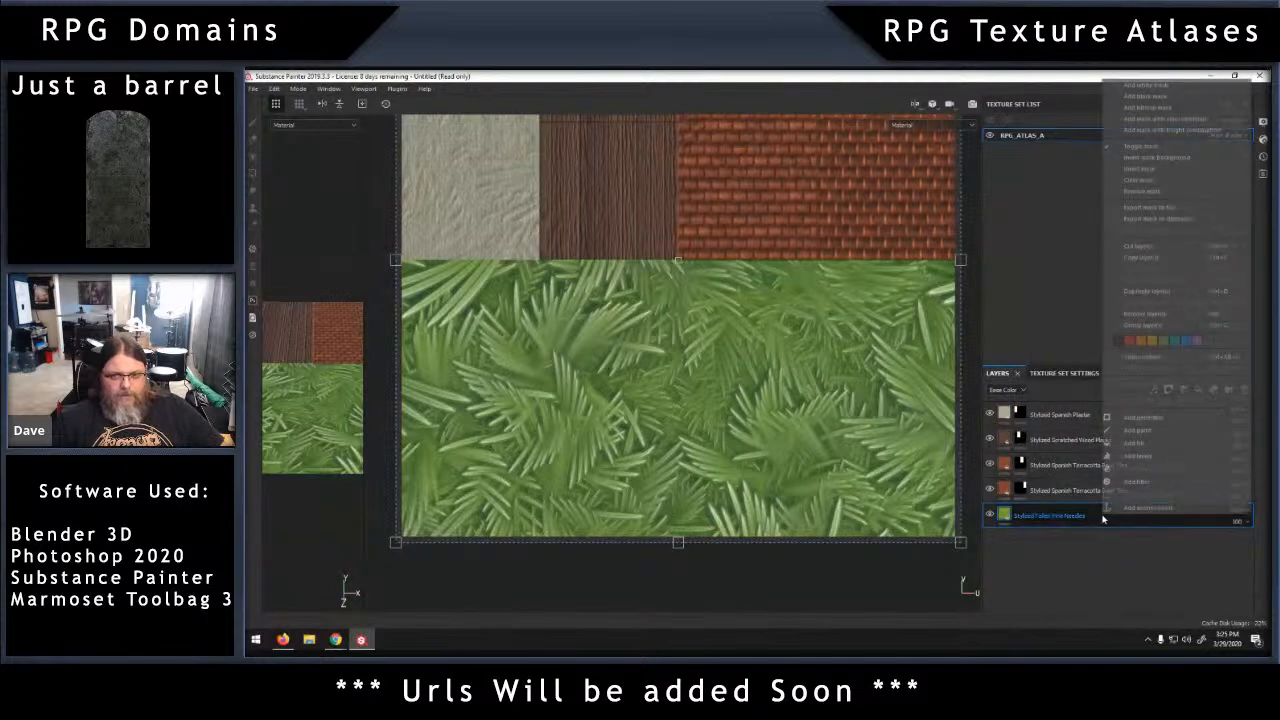
click(1170, 97)
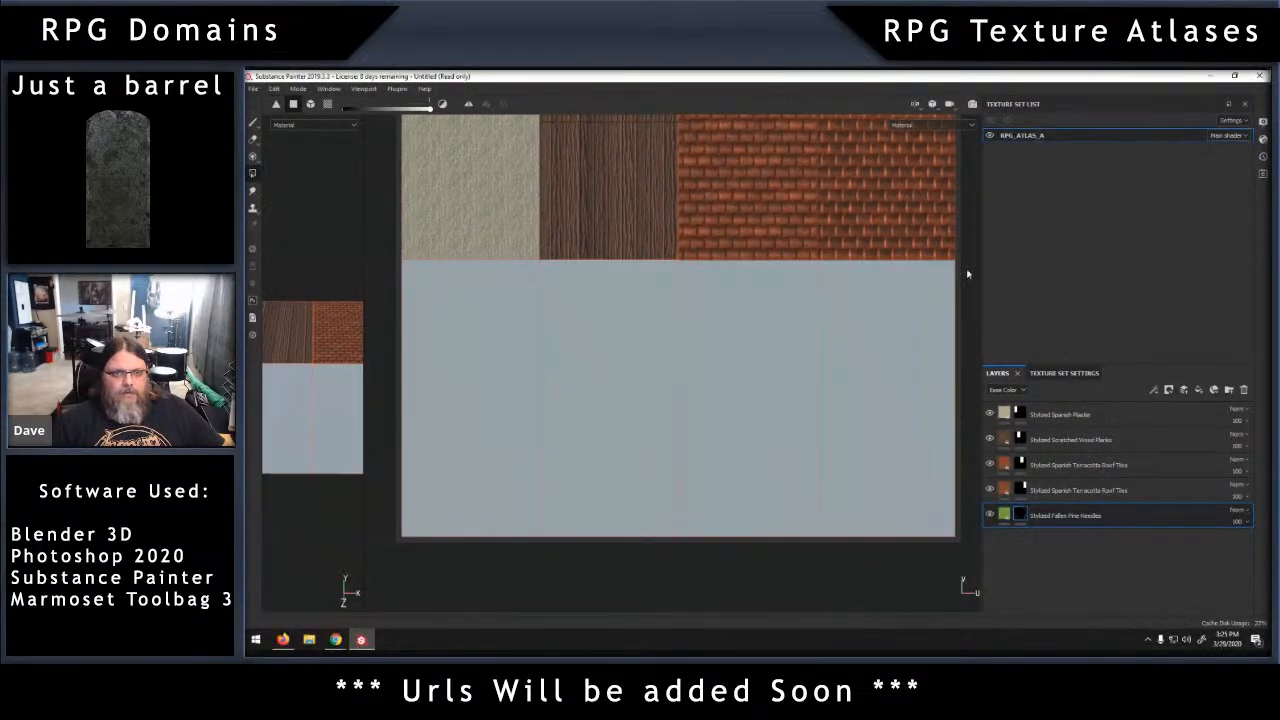
click(491, 406)
Tile the pine needles layer densely, try the long grass material on it, and settle on a short light-green grass look.
click(1004, 514)
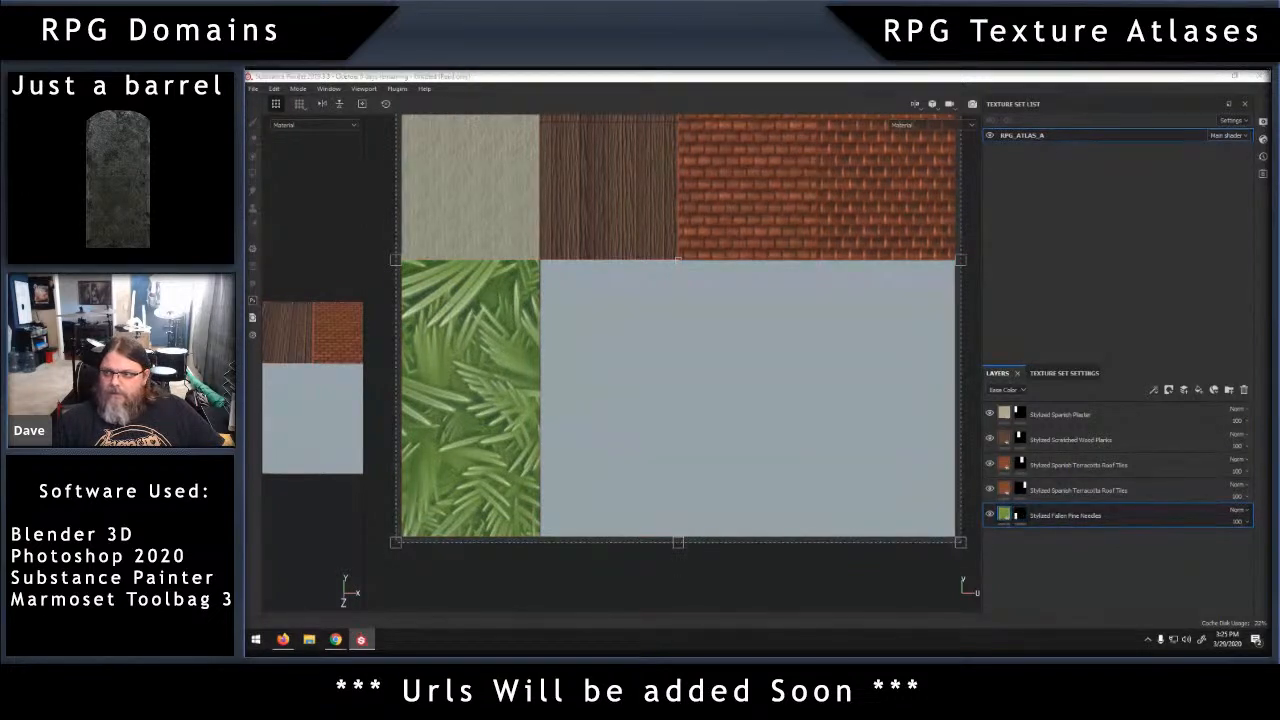
key(Return)
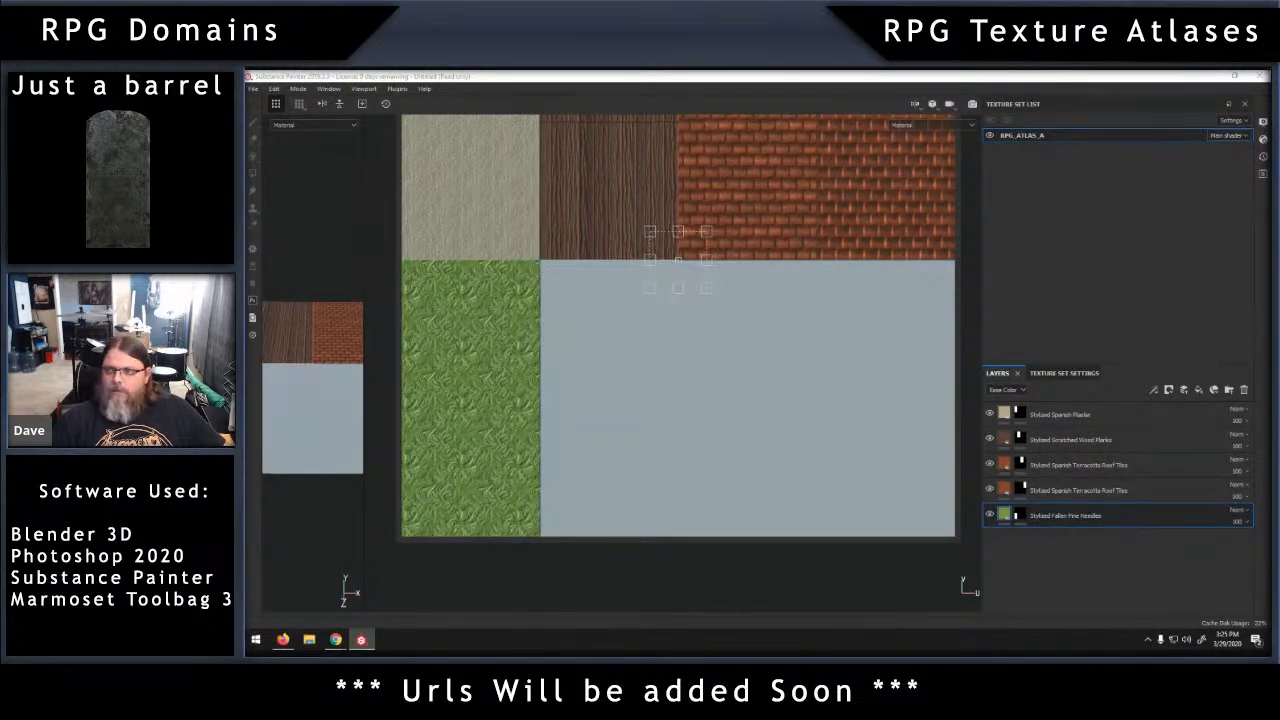
click(681, 371)
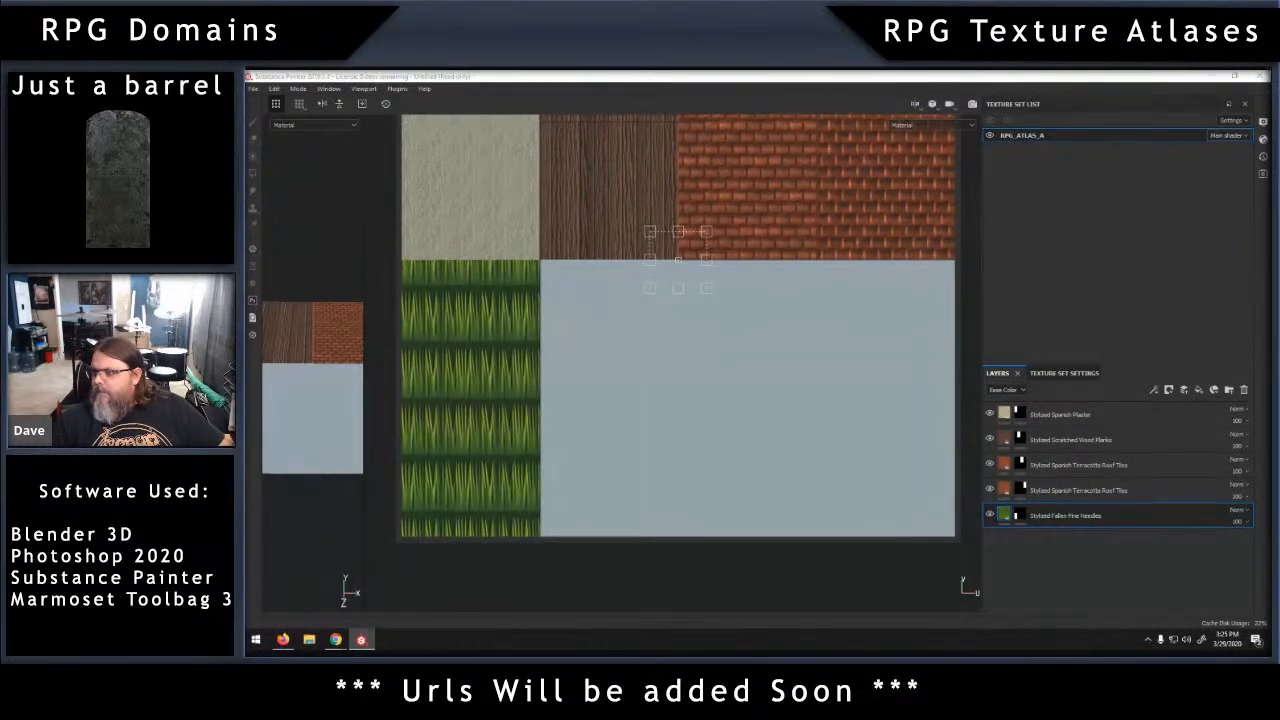
drag(812, 432, 768, 432)
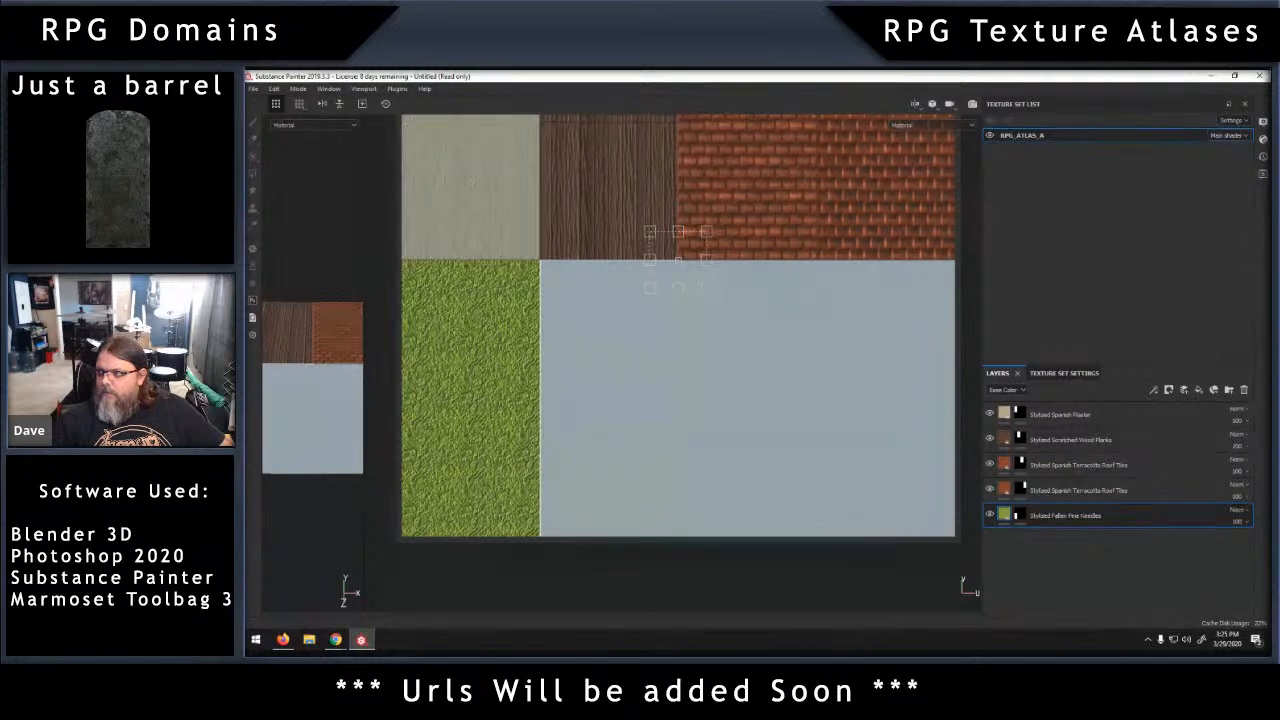
Add a Stylized Long Tuft Of Grass fill layer at the bottom and mask it to the second rectangle of the lower row.
drag(1268, 558, 1078, 574)
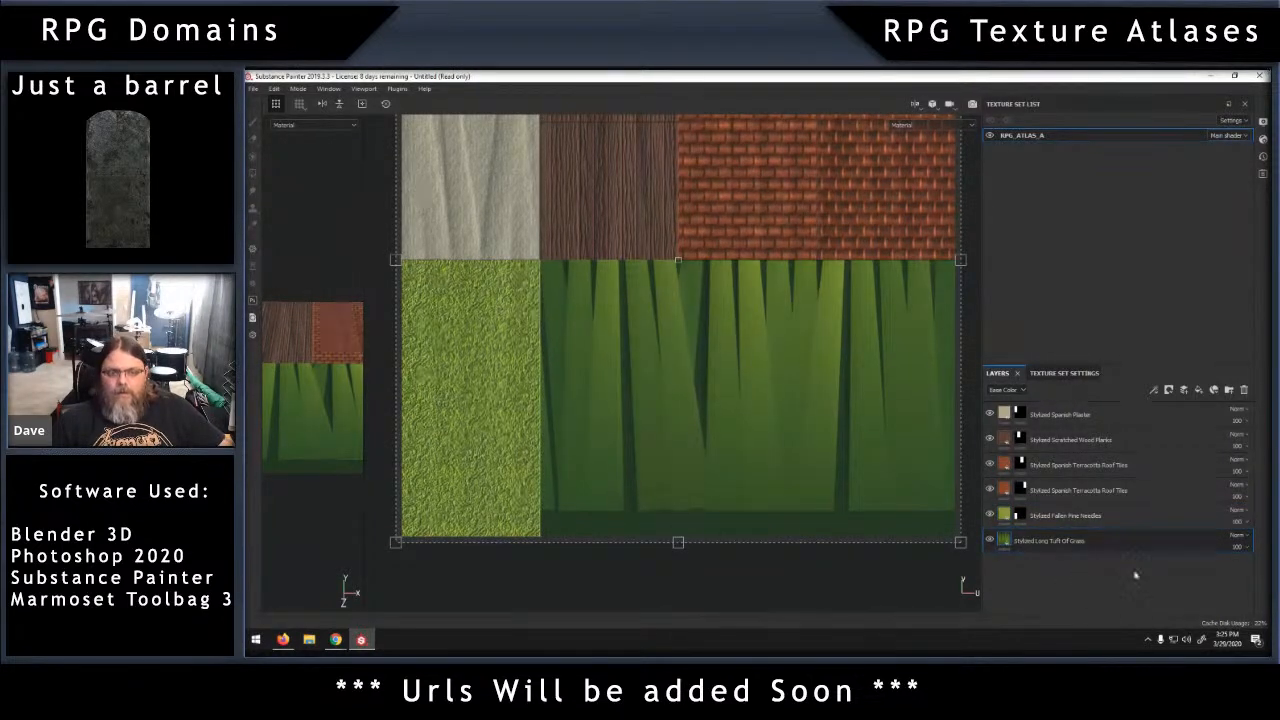
right_click(1110, 544)
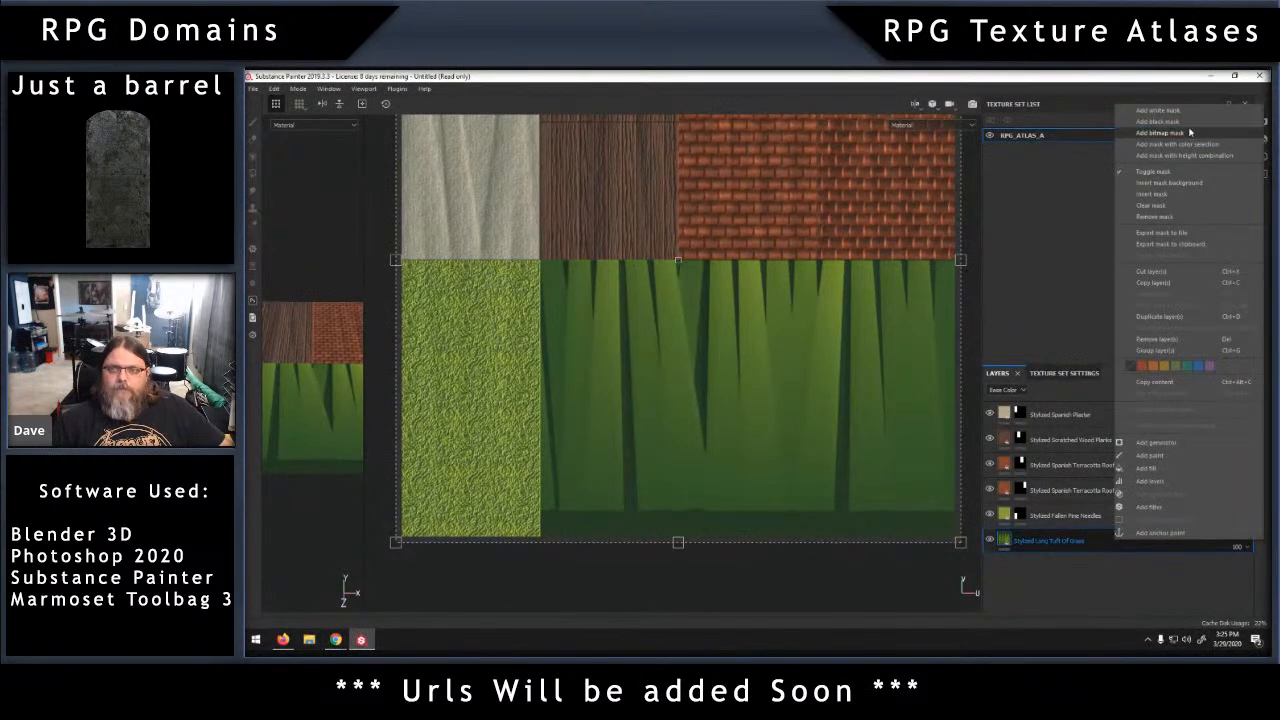
click(1157, 121)
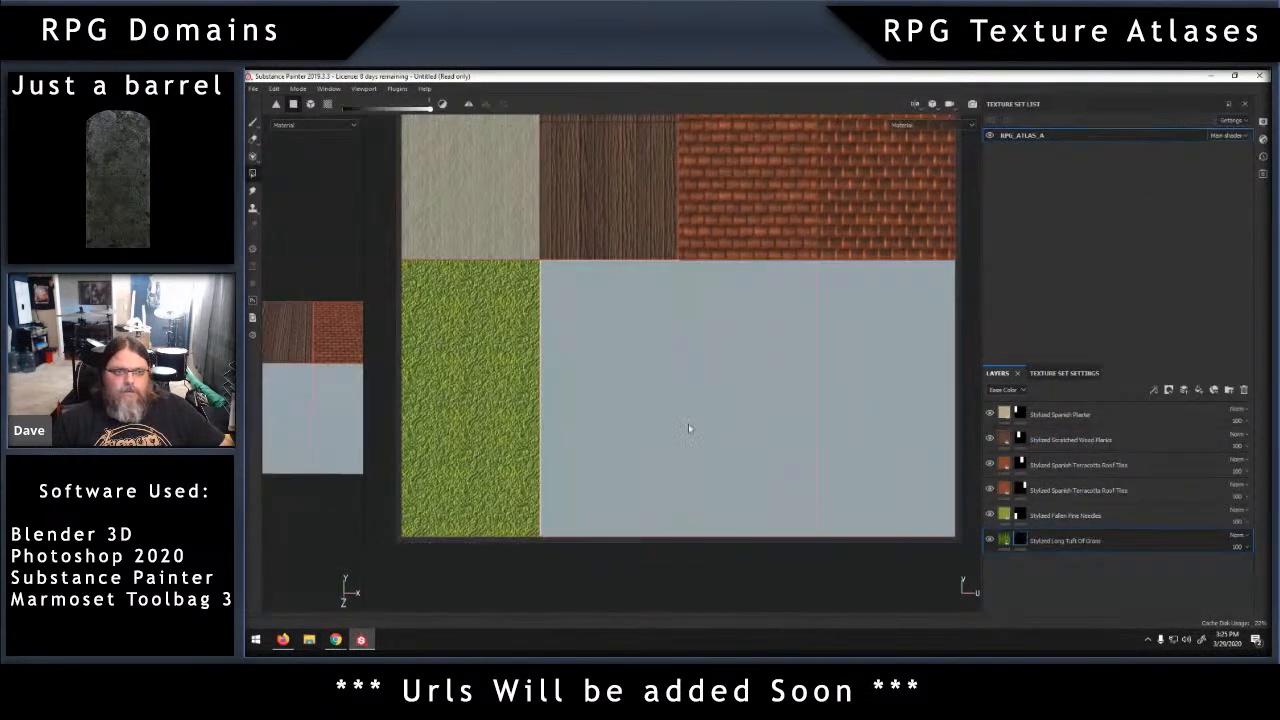
click(657, 414)
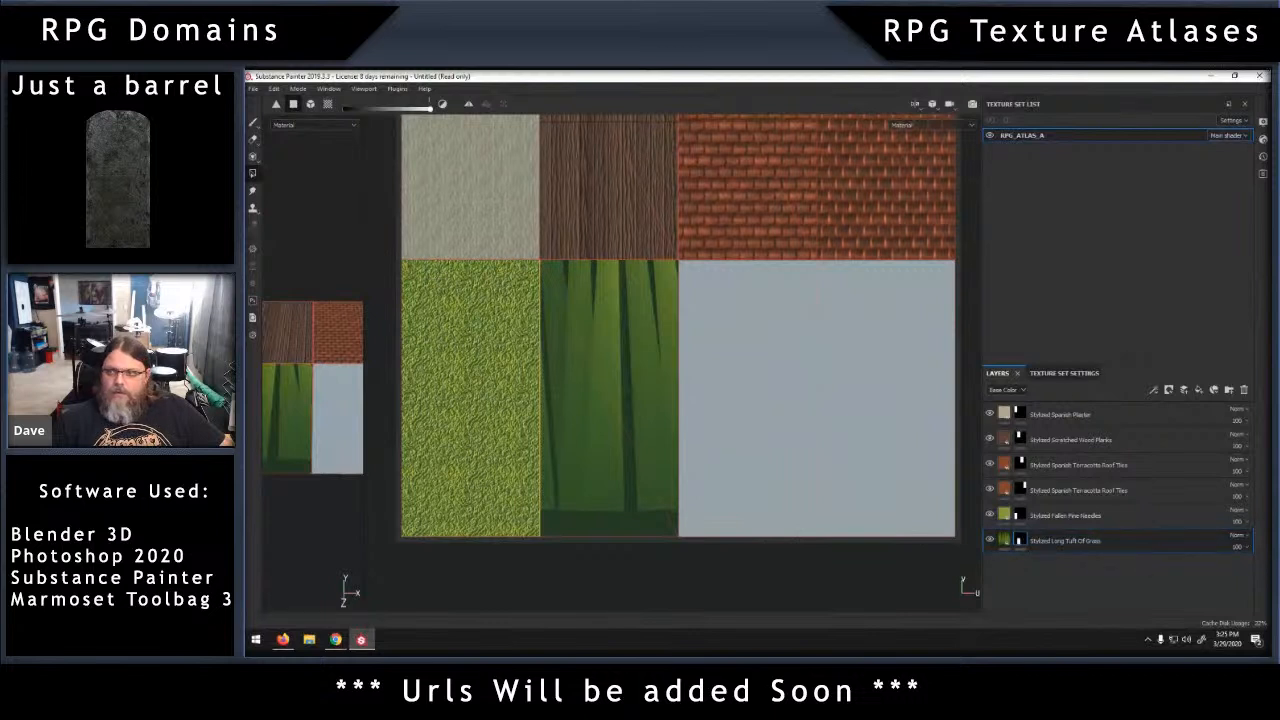
Try several tiling densities on the Stylized Long Tuft Of Grass layer.
click(1003, 540)
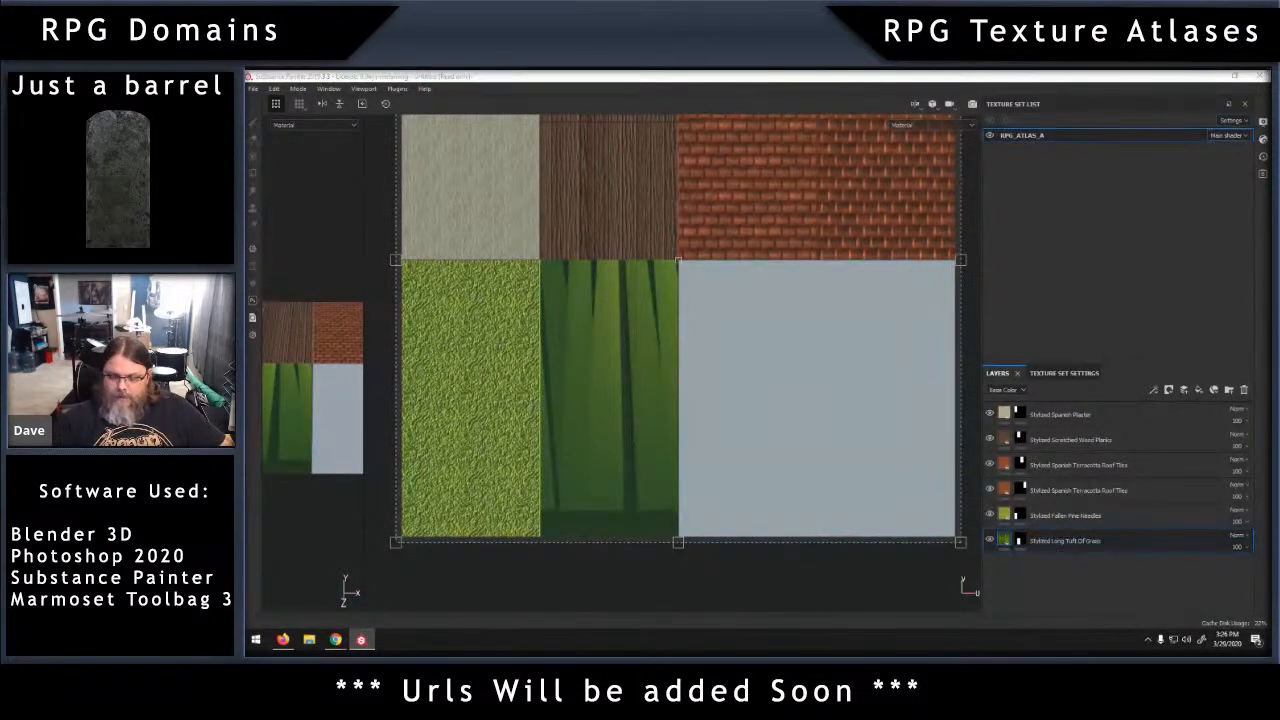
key(Return)
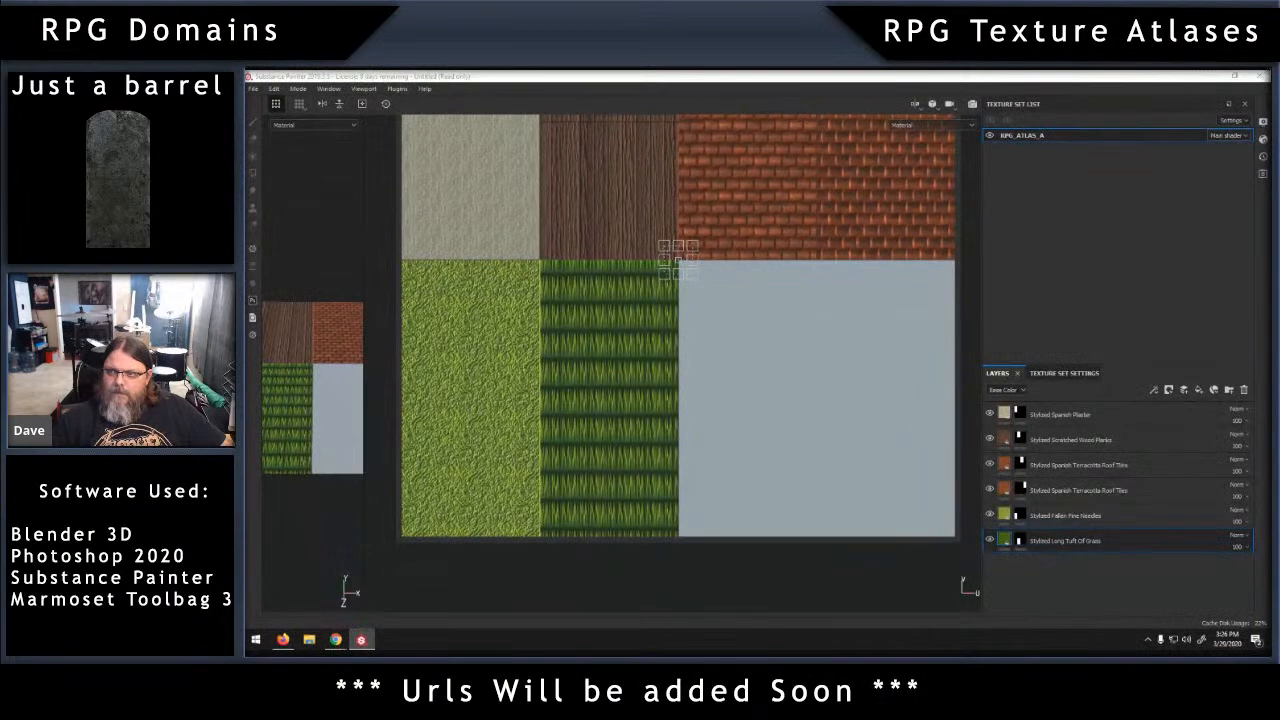
key(Return)
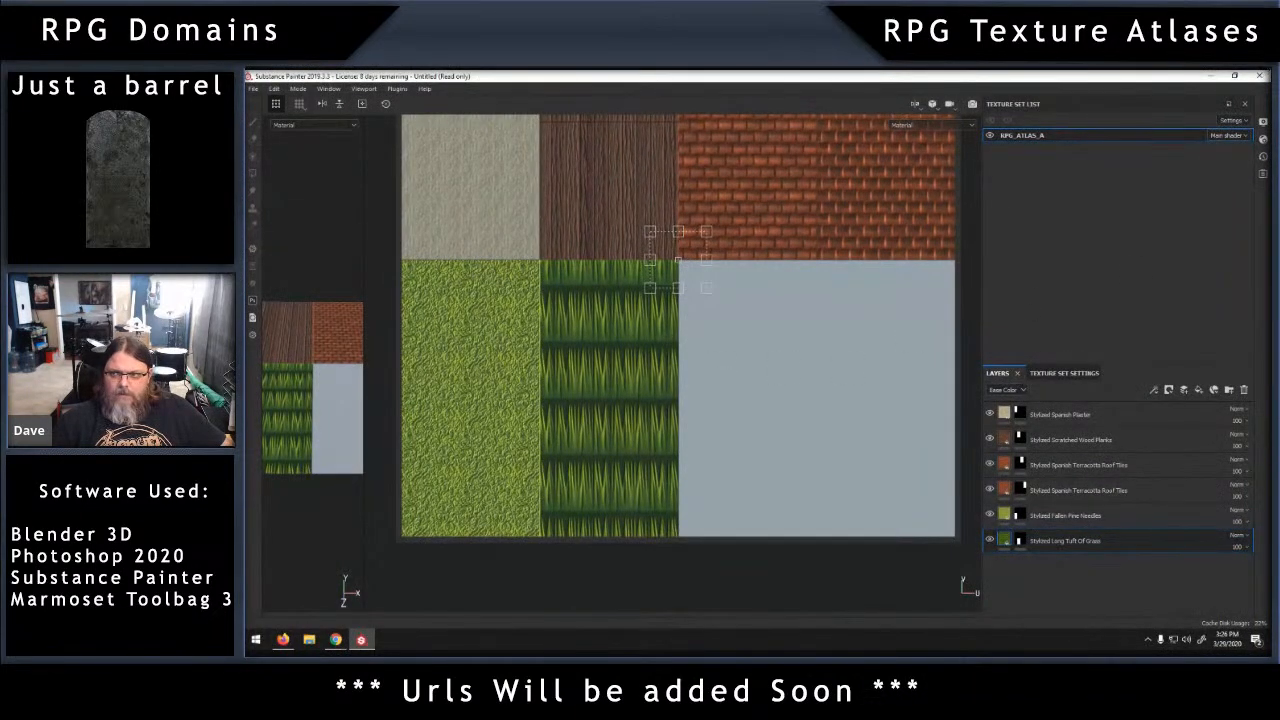
key(Return)
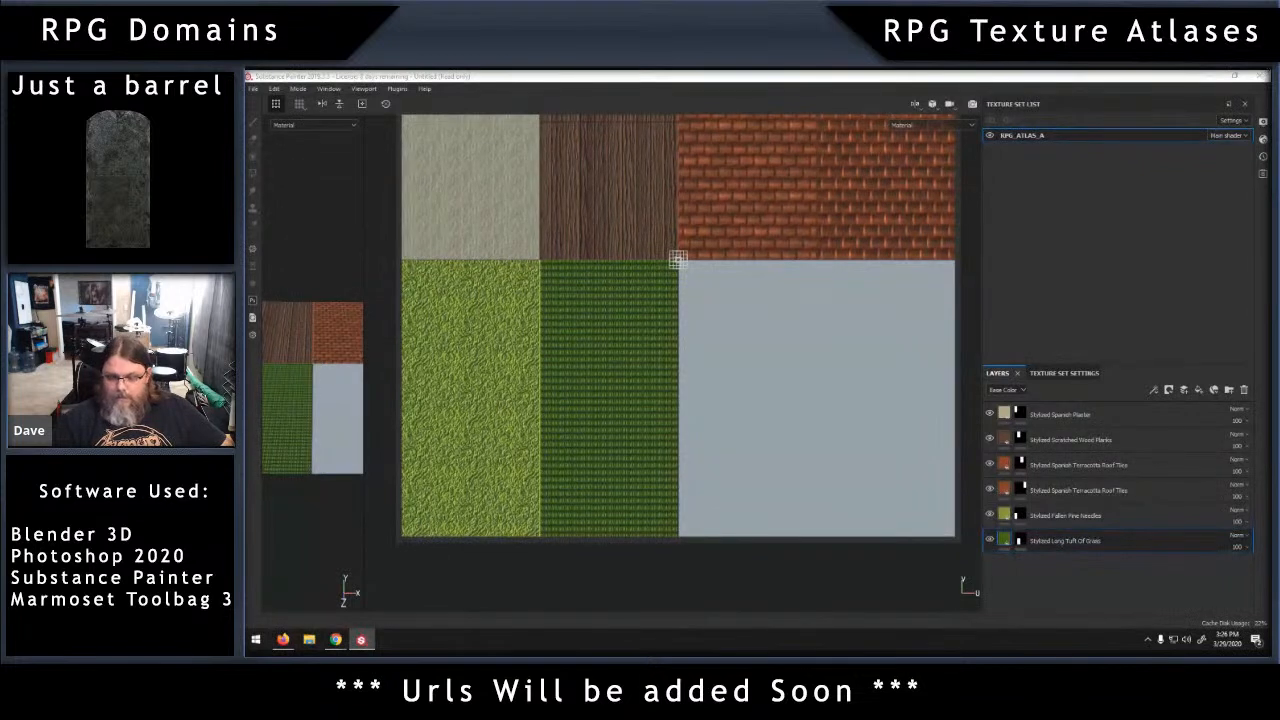
key(Return)
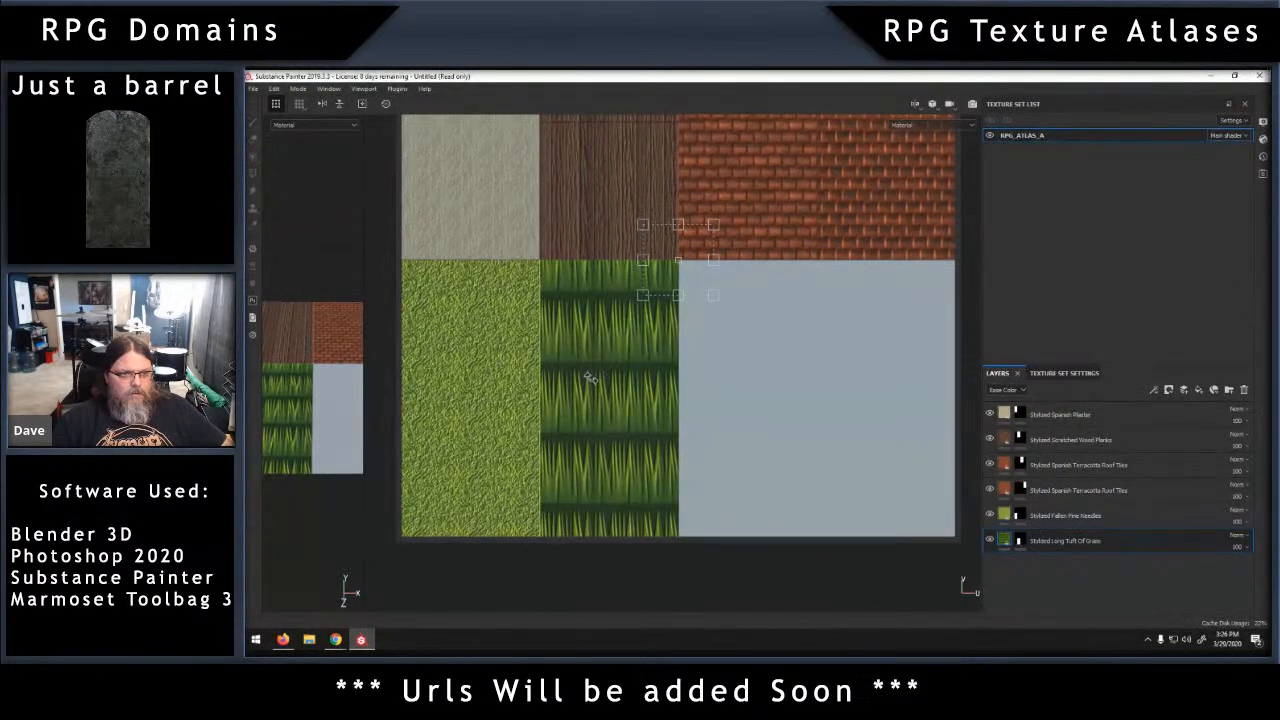
Turn the long grass sideways with larger tufts and offset it so the blades span the width of its rectangle.
scroll(592, 375, up, 6)
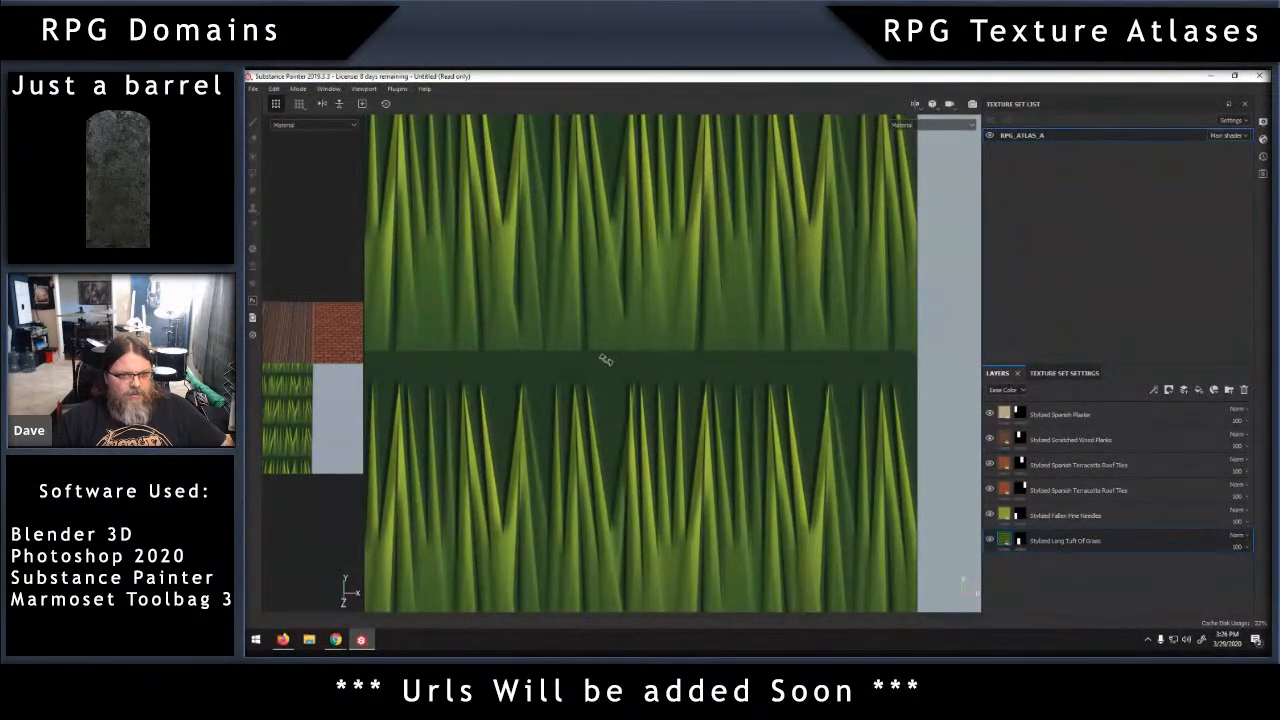
scroll(604, 360, down, 3)
scroll(605, 360, down, 3)
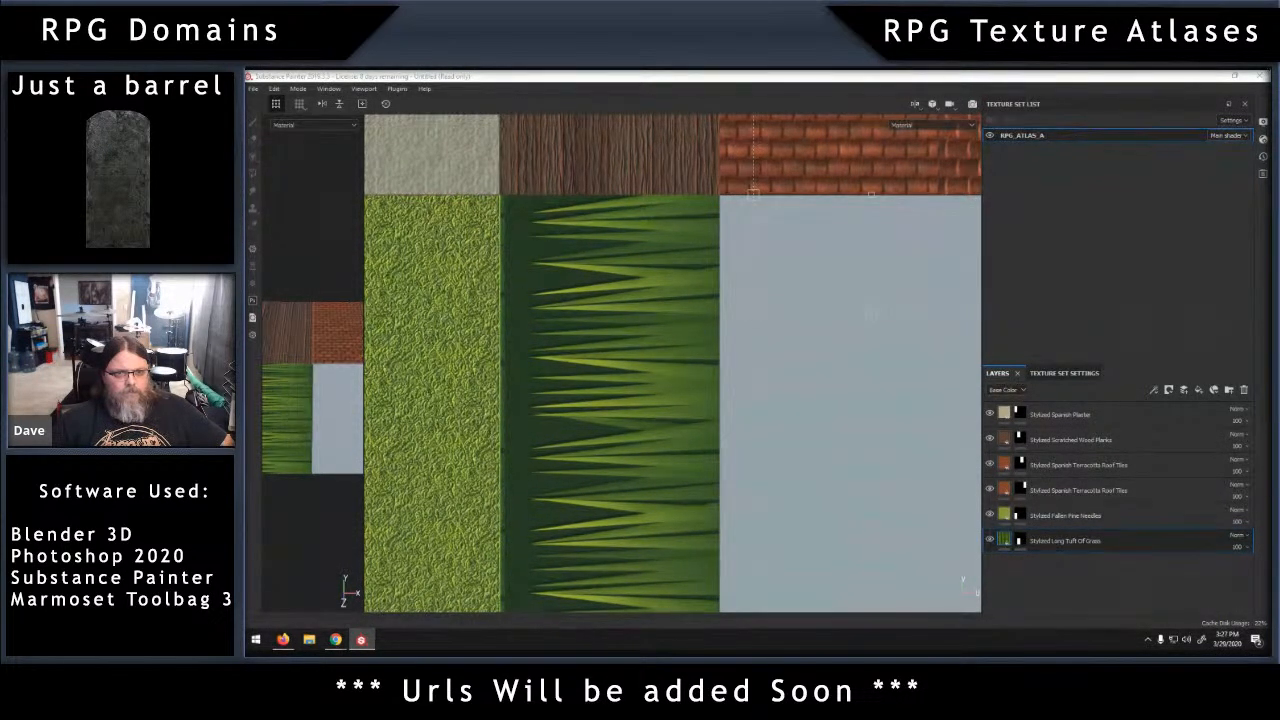
drag(779, 388, 753, 388)
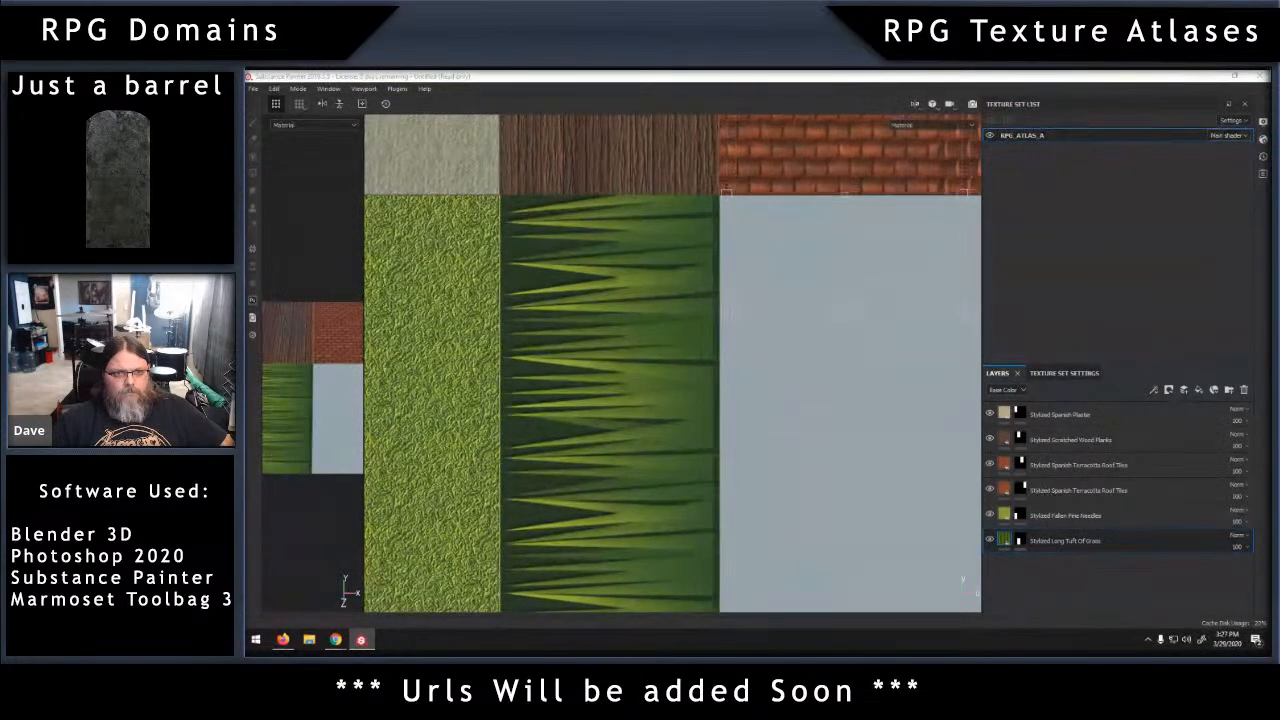
scroll(880, 386, up, 1)
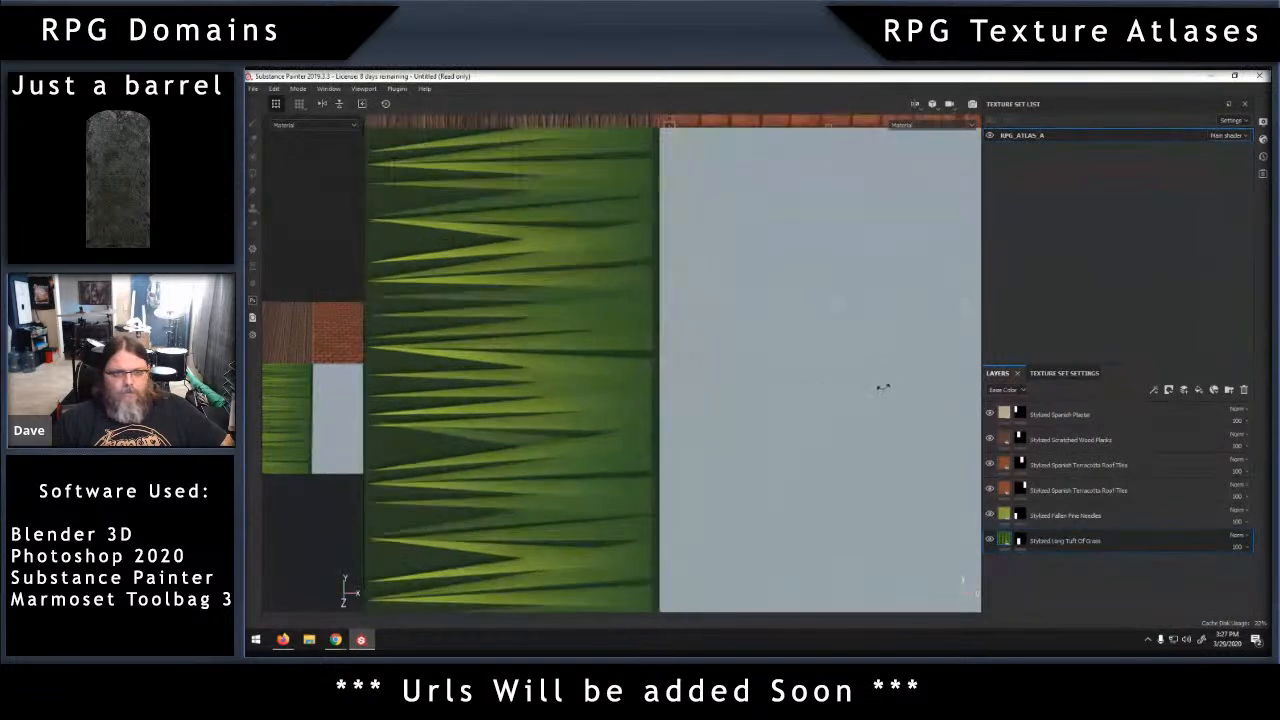
scroll(880, 386, down, 3)
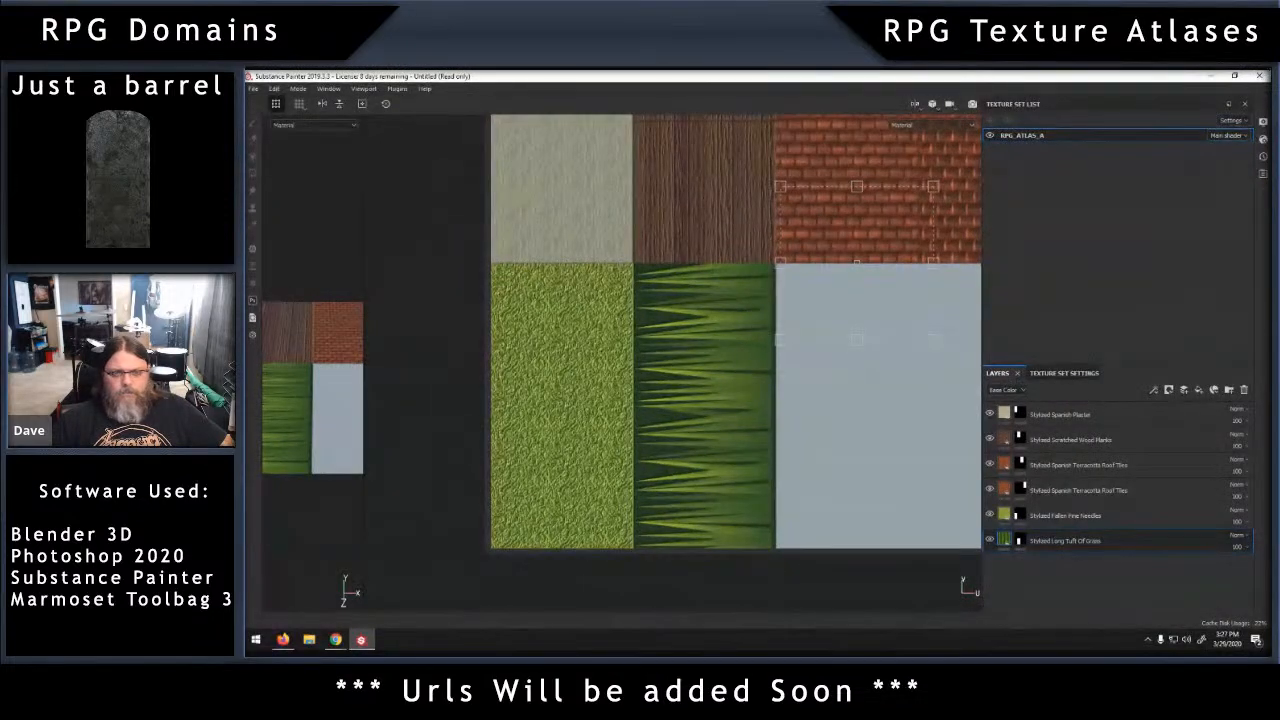
drag(857, 263, 857, 222)
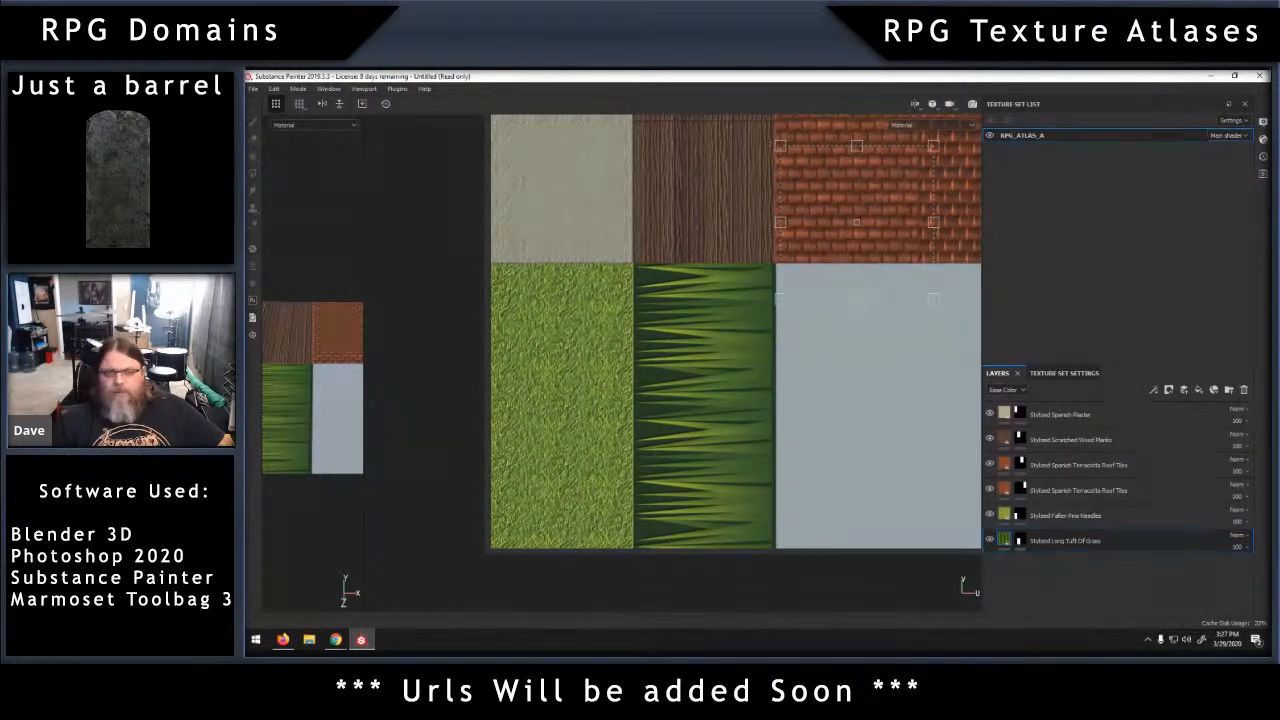
Add a Stylized Large Rock Pebbles fill layer at the bottom and mask it to the third rectangle of the lower row.
drag(1270, 545, 1094, 598)
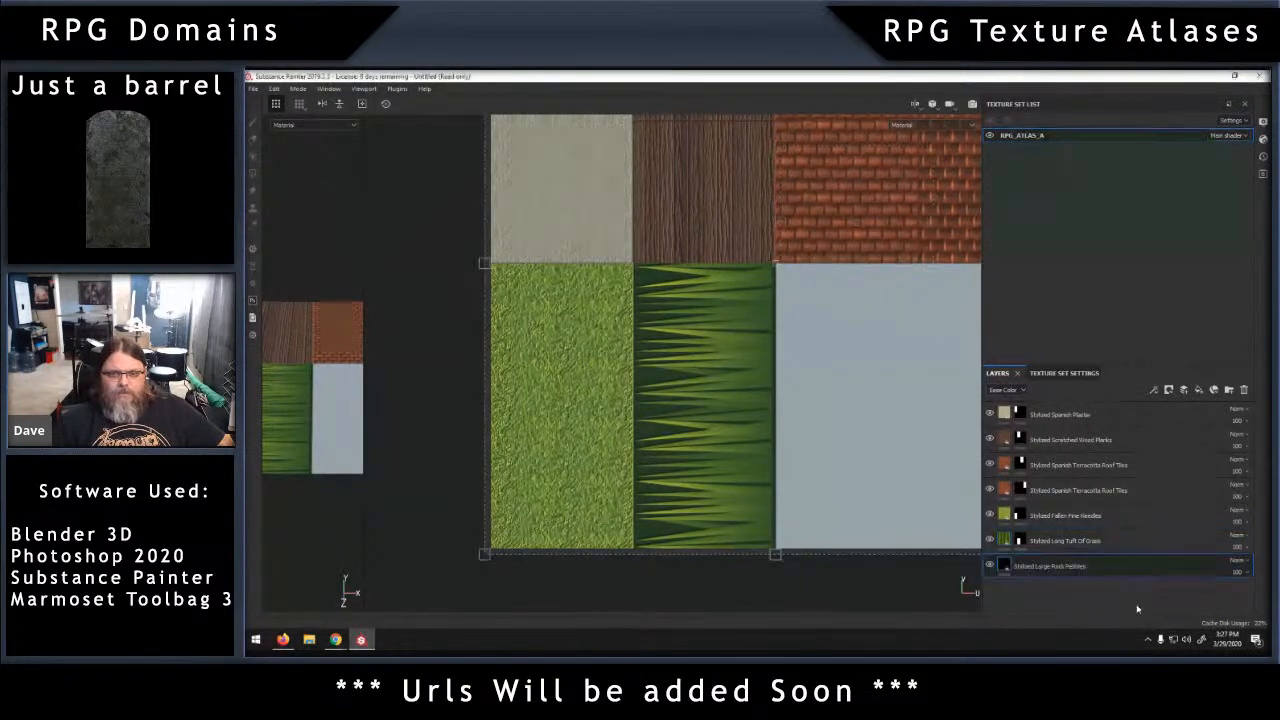
right_click(1121, 574)
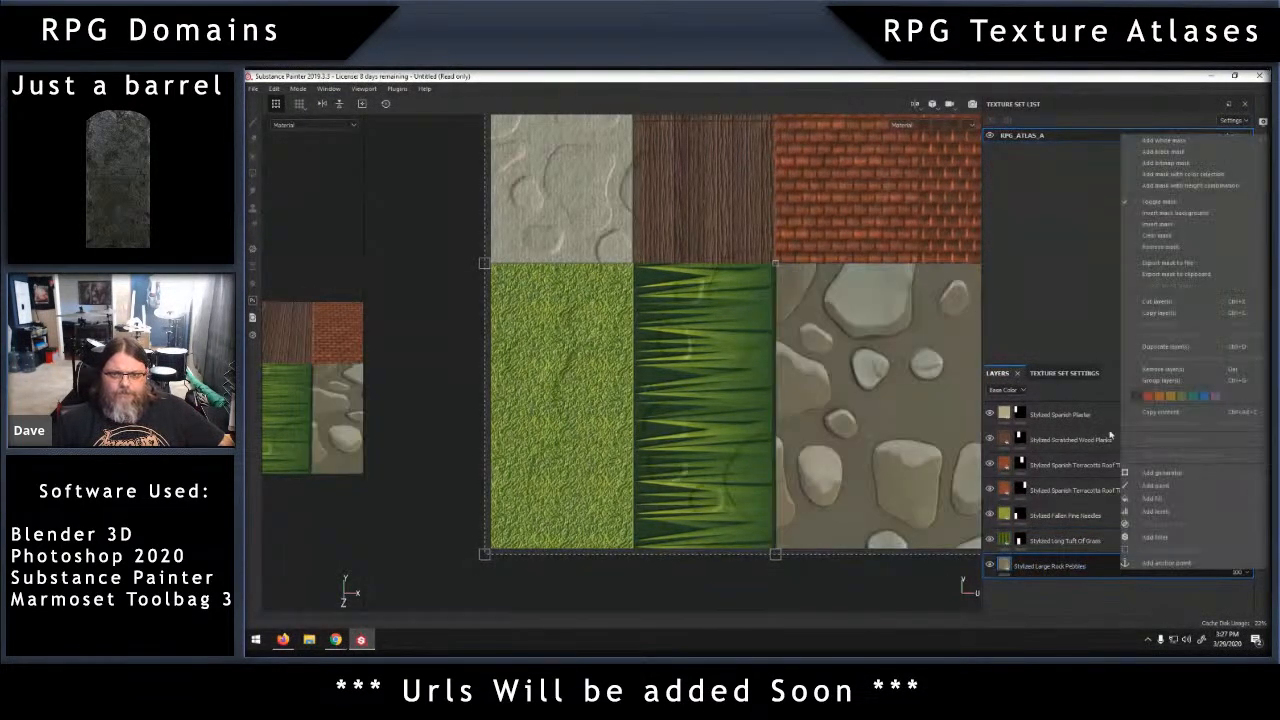
click(1163, 151)
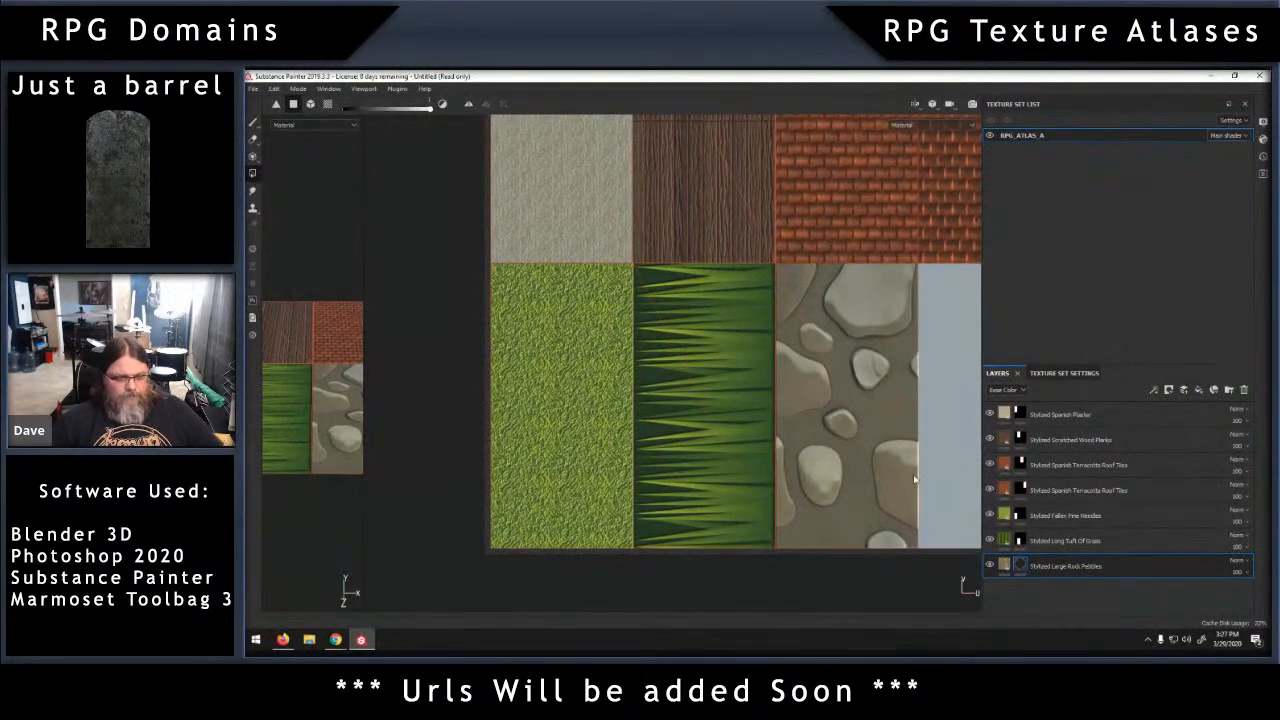
middle_drag(912, 458, 760, 469)
Tile the Stylized Large Rock Pebbles layer densely so small stones fill its rectangle.
click(1085, 566)
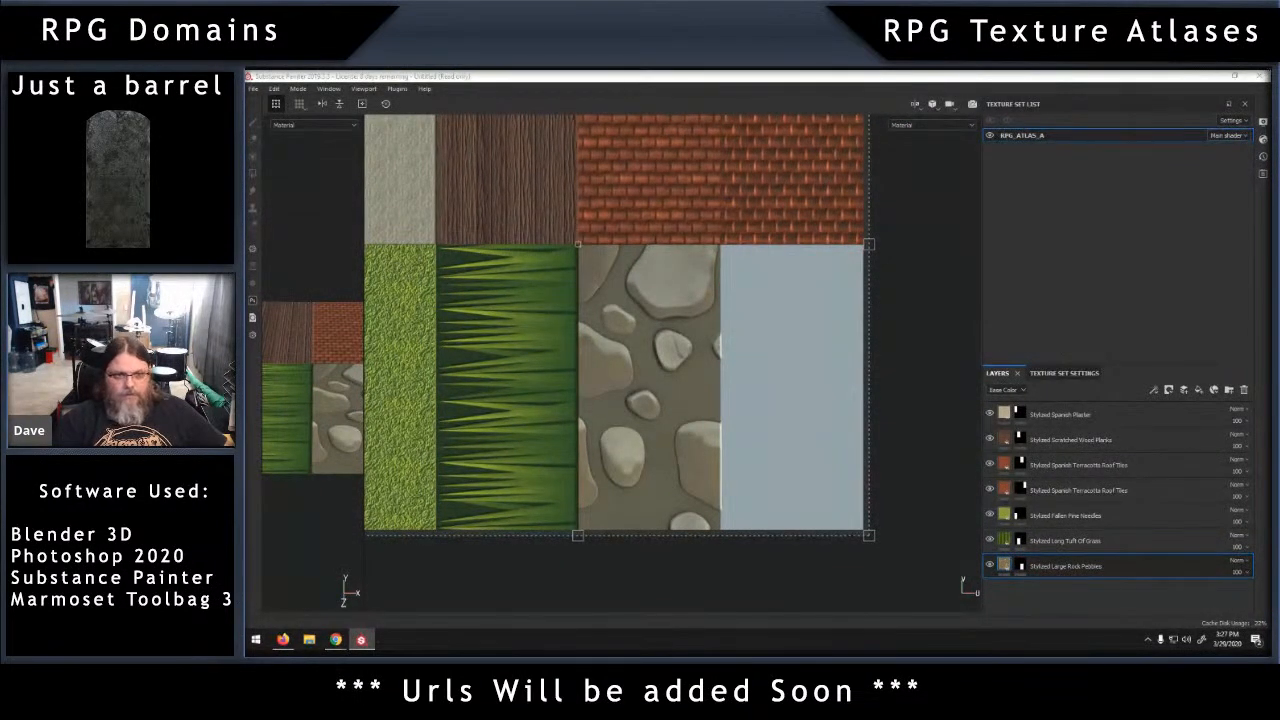
key(Return)
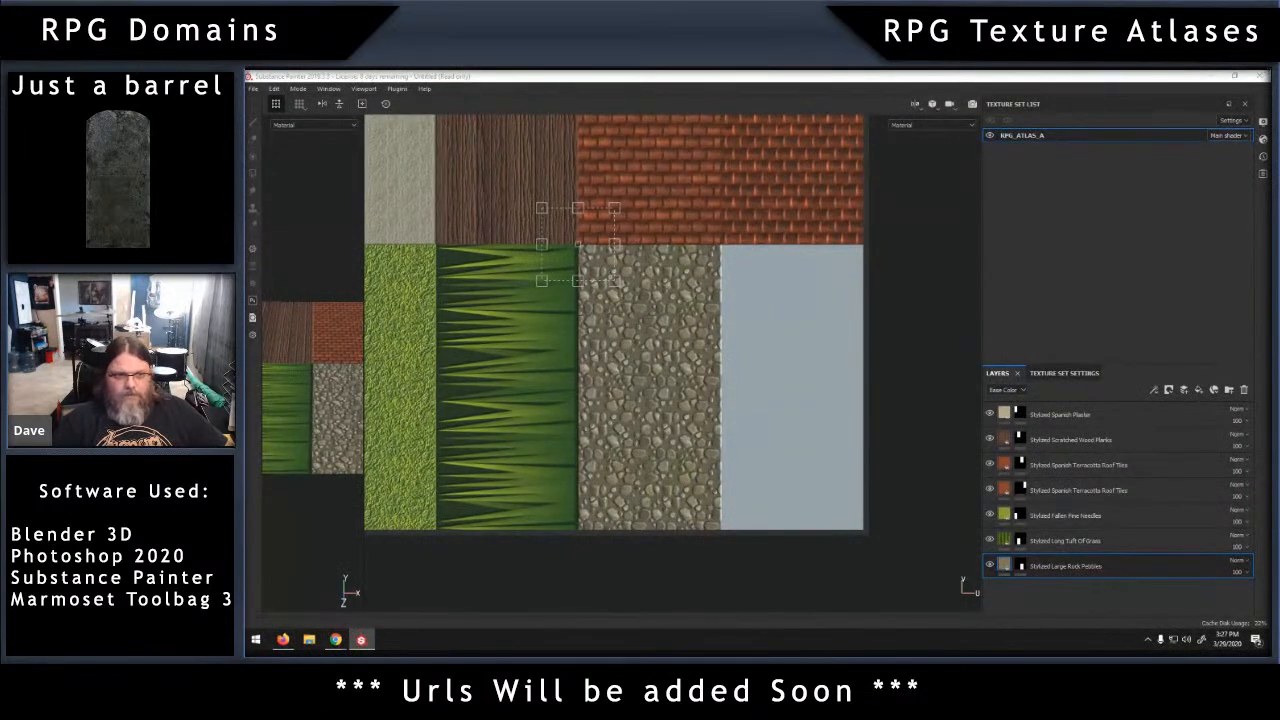
key(Return)
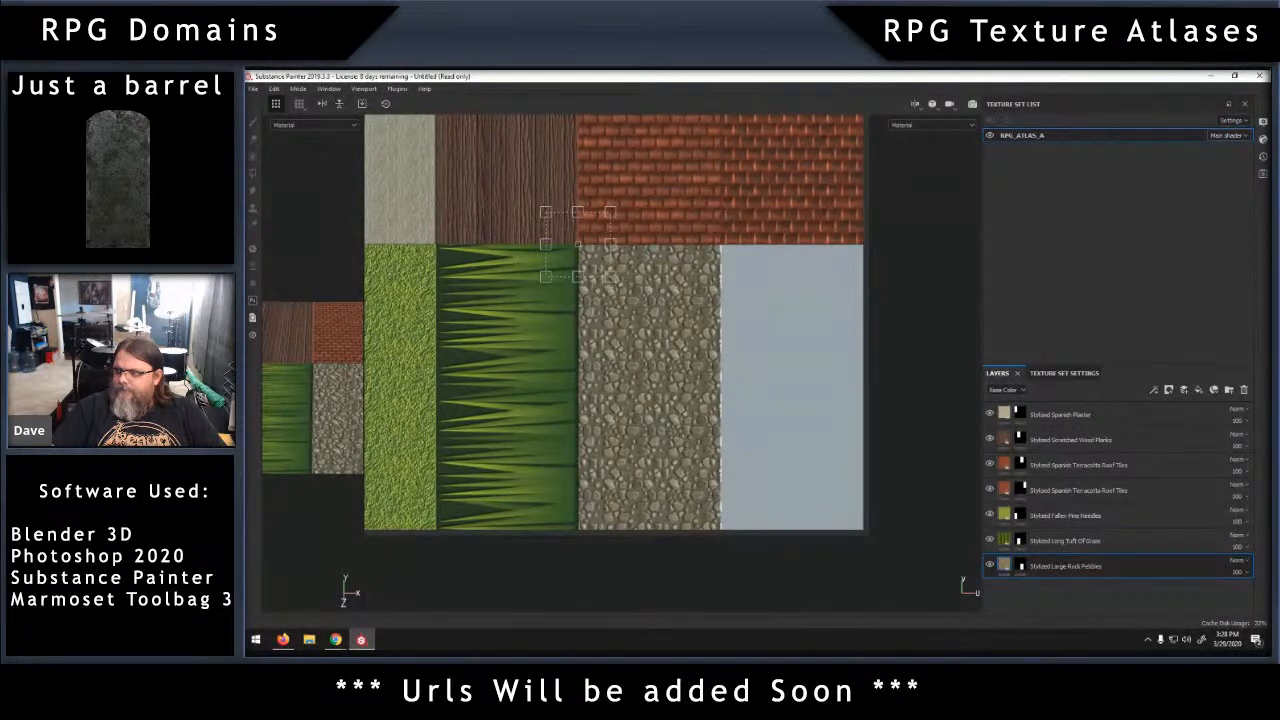
Add a Stylized Lawn Grass fill layer at the bottom of the stack and tile it densely for short, fine grass.
drag(1117, 598, 1120, 602)
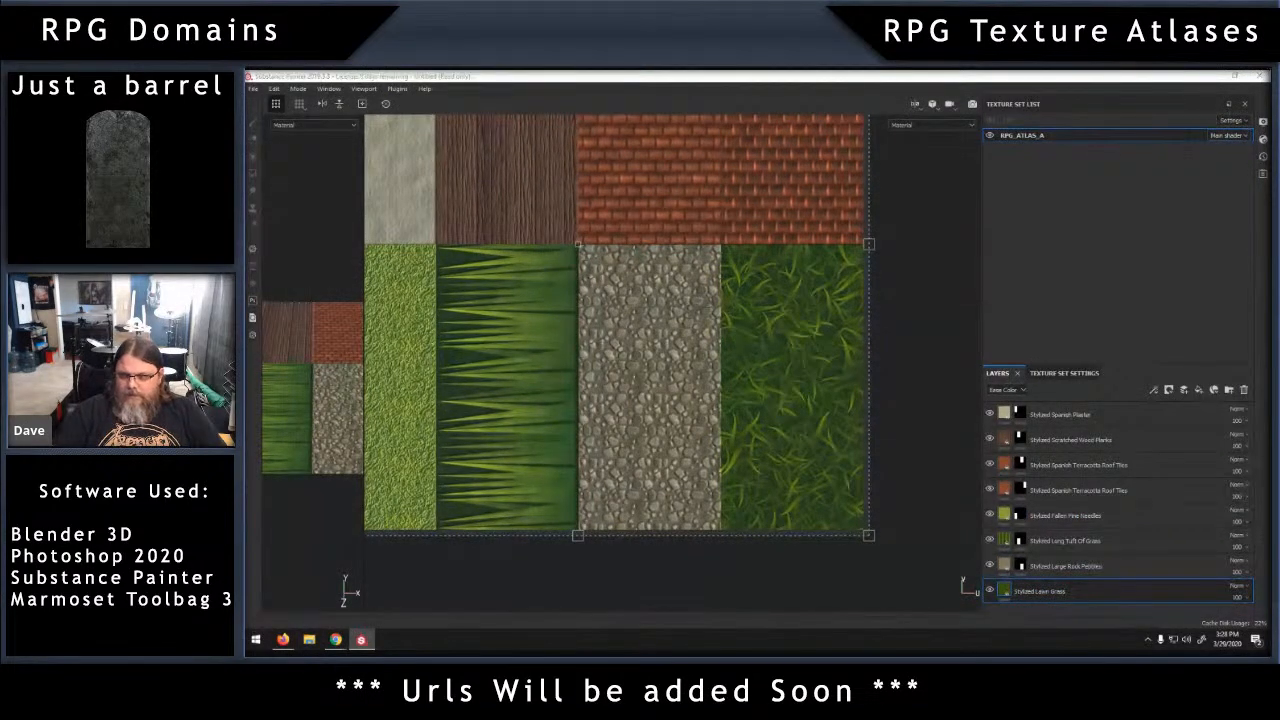
key(Return)
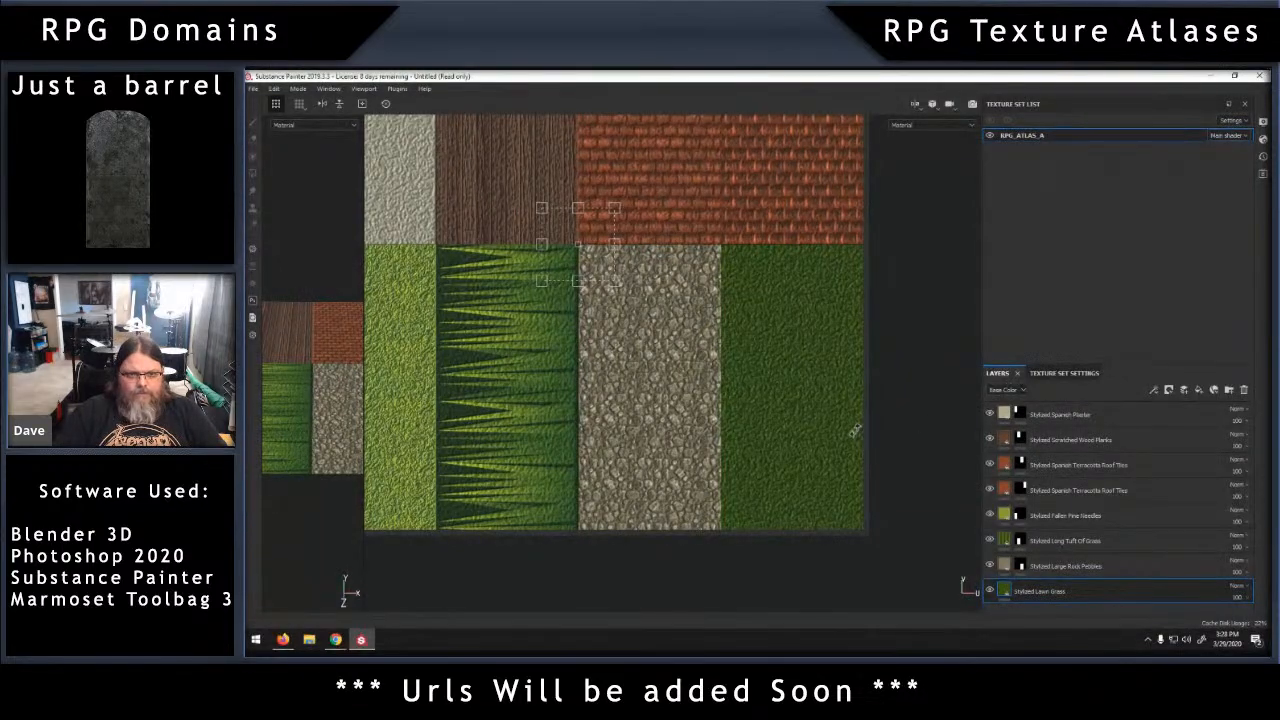
scroll(856, 430, down, 3)
scroll(852, 429, up, 10)
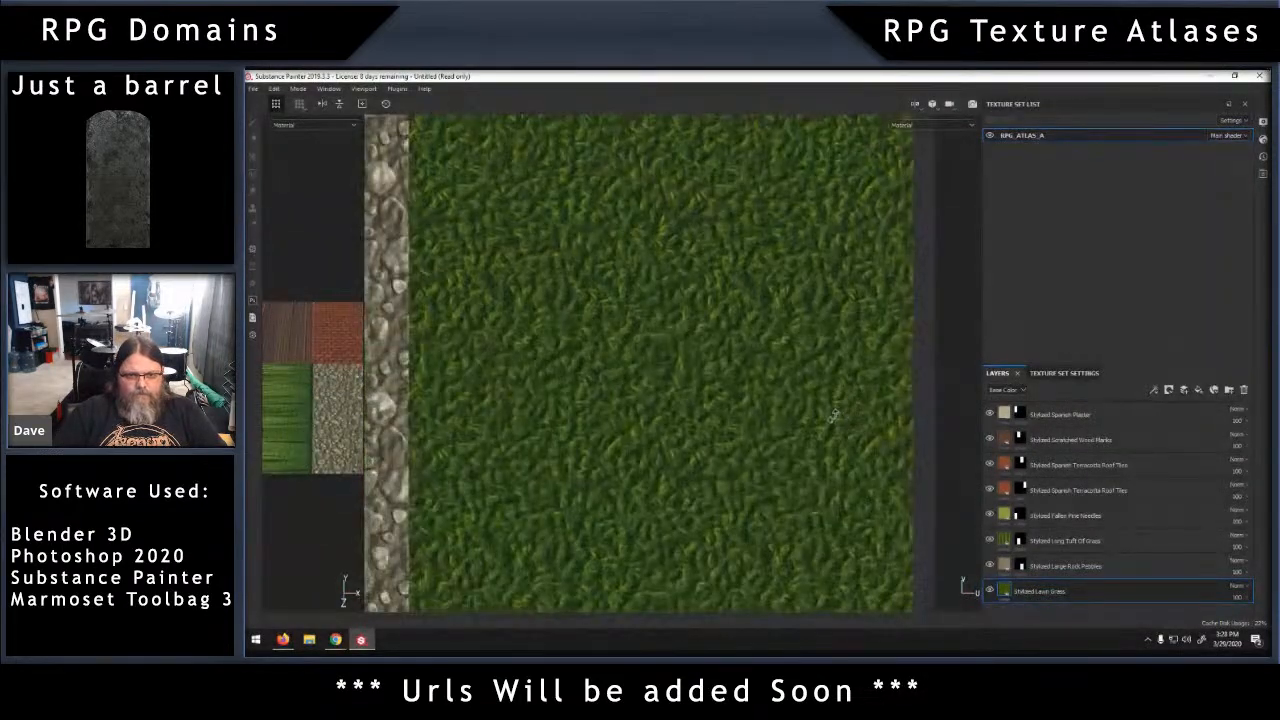
scroll(832, 418, down, 5)
scroll(828, 415, down, 1)
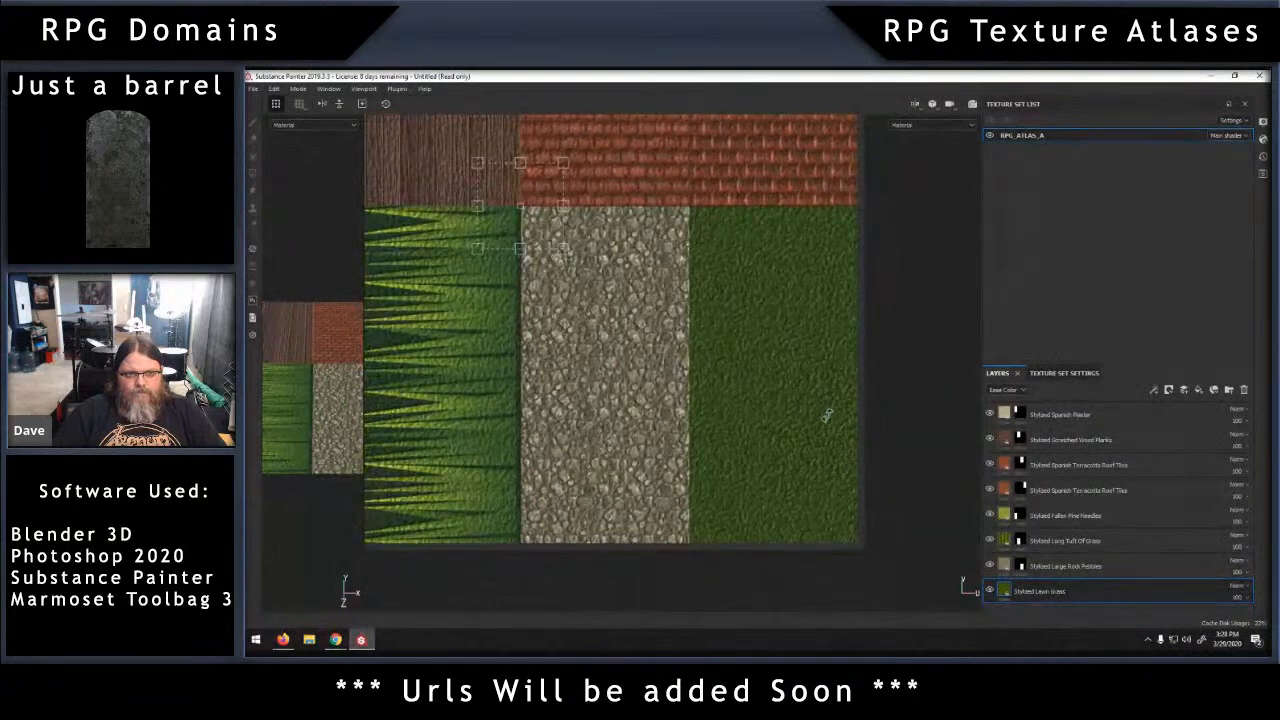
Give the Stylized Lawn Grass layer a black mask and reveal it only in the fourth rectangle of the lower row.
right_click(1076, 594)
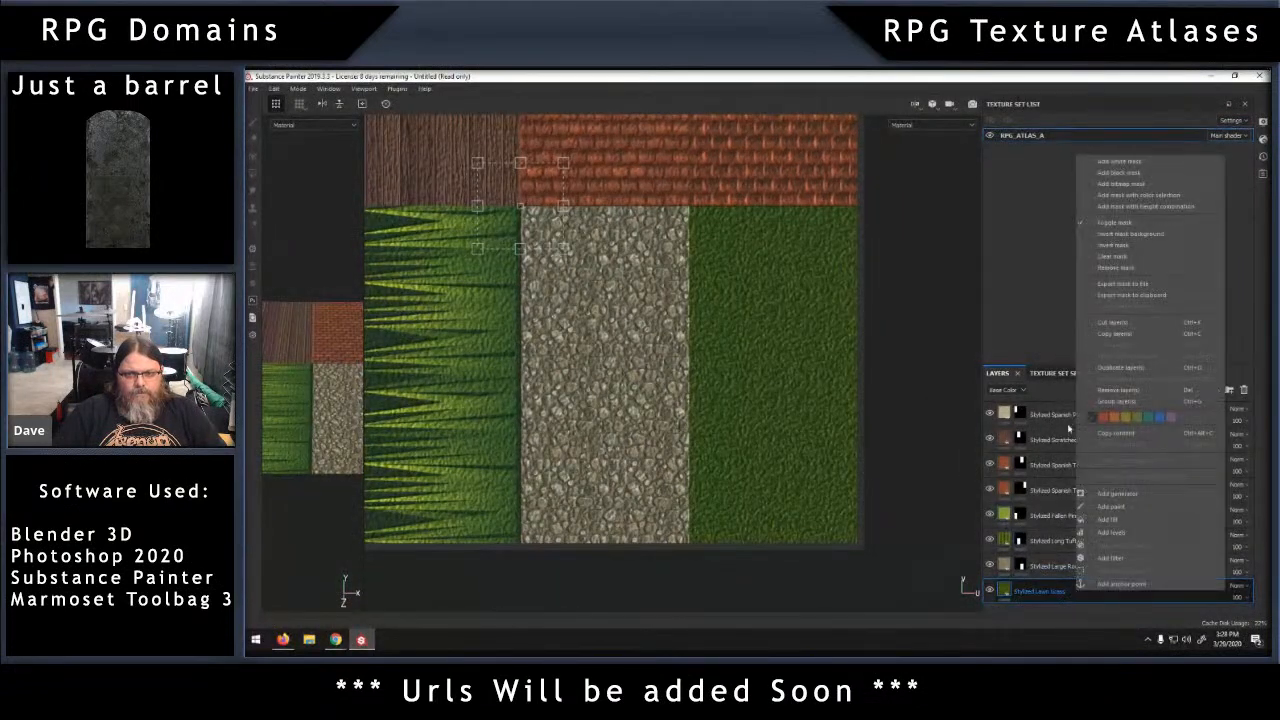
click(1120, 177)
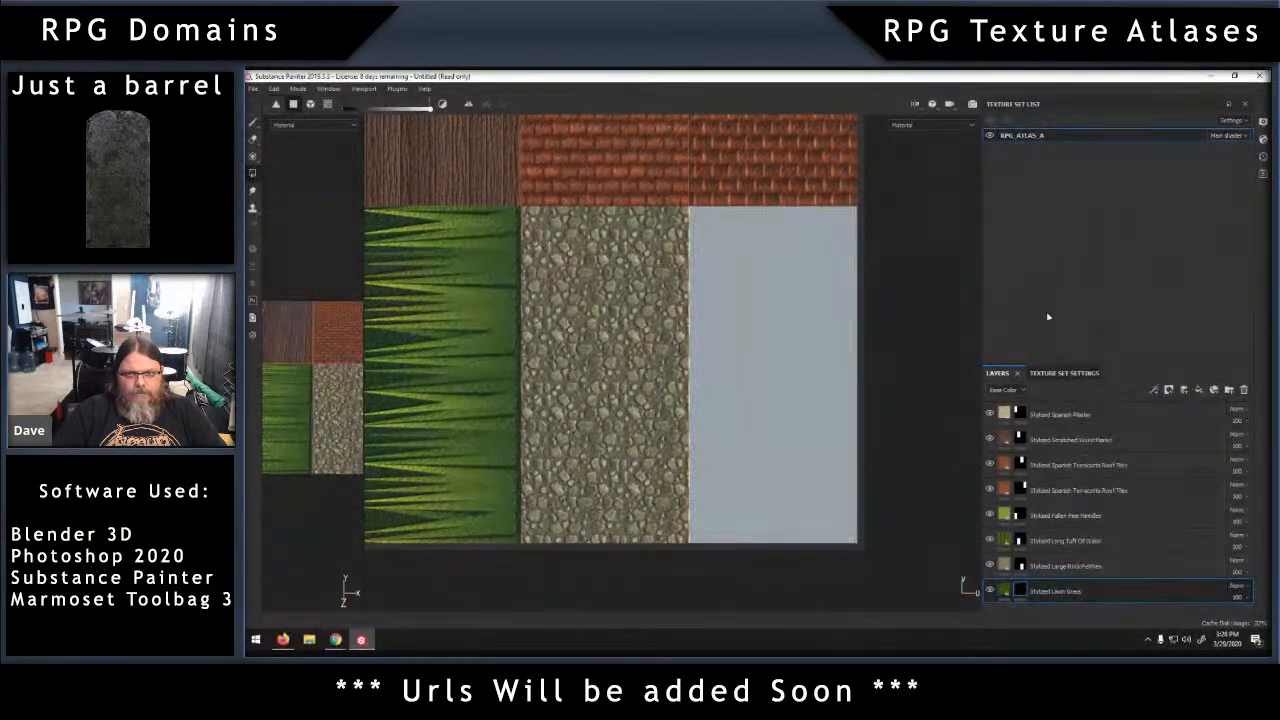
click(808, 346)
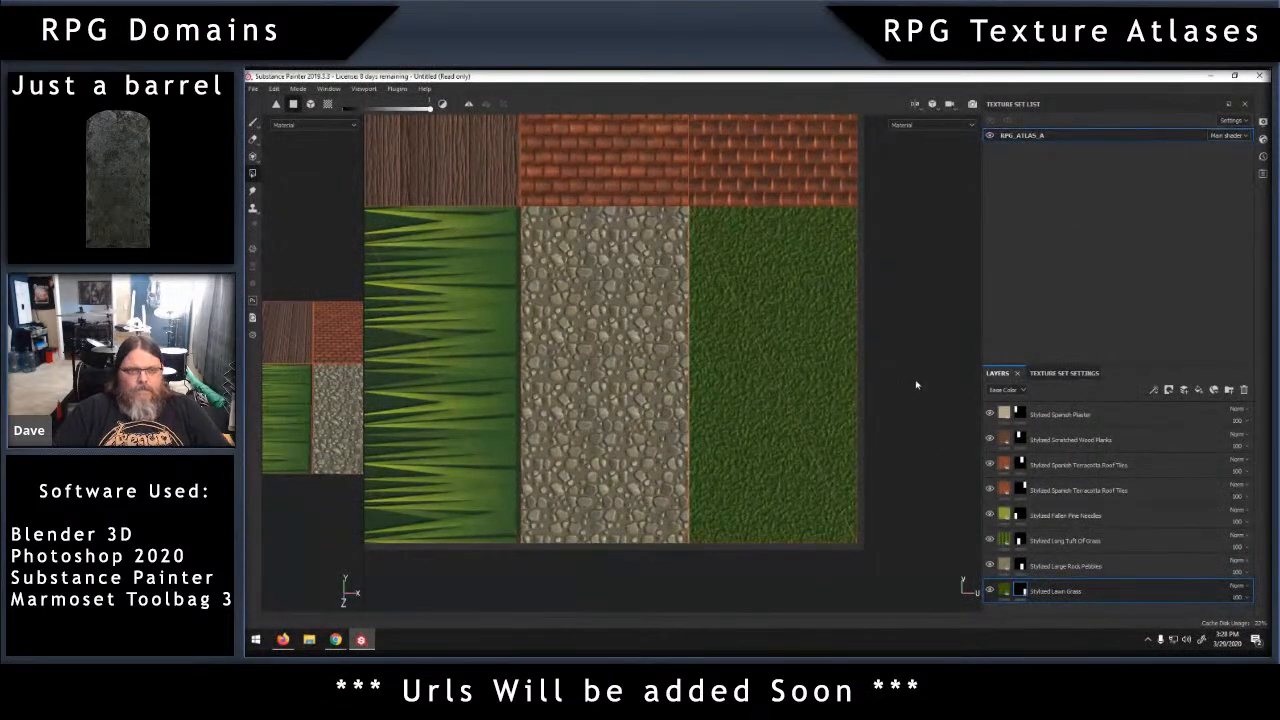
scroll(916, 385, down, 3)
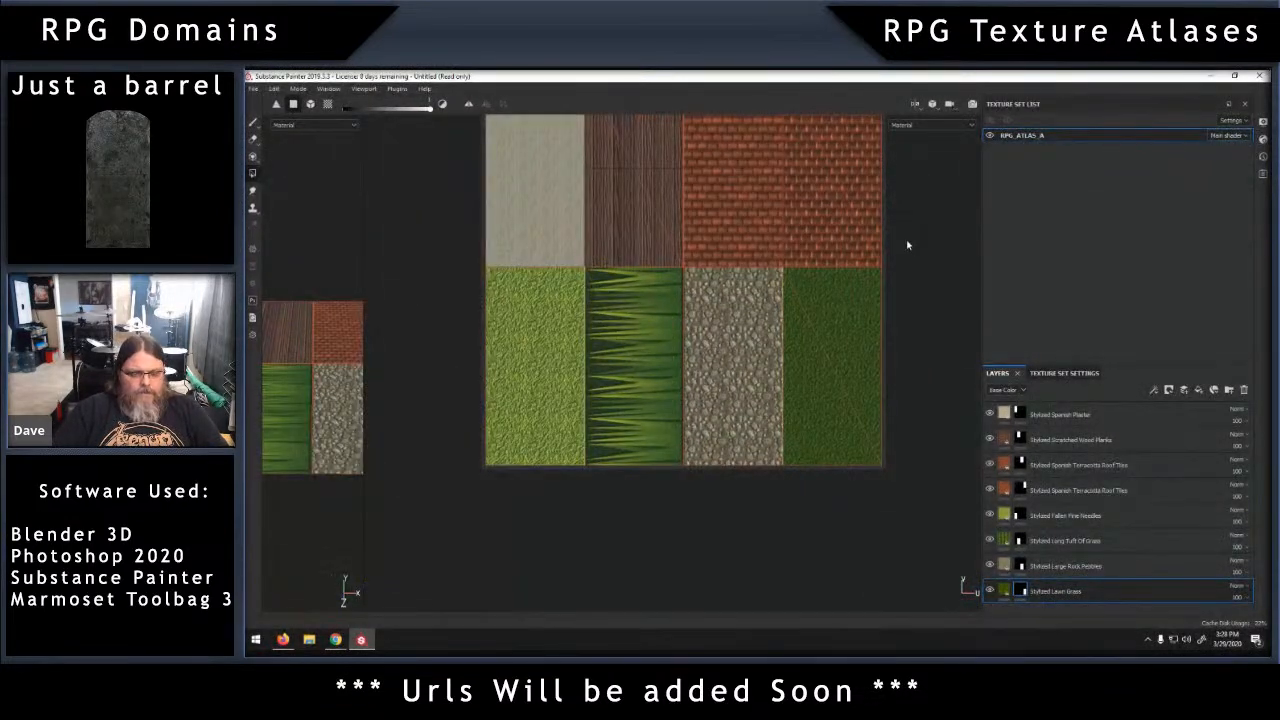
alt+middle_drag(805, 268, 798, 318)
scroll(793, 370, down, 1)
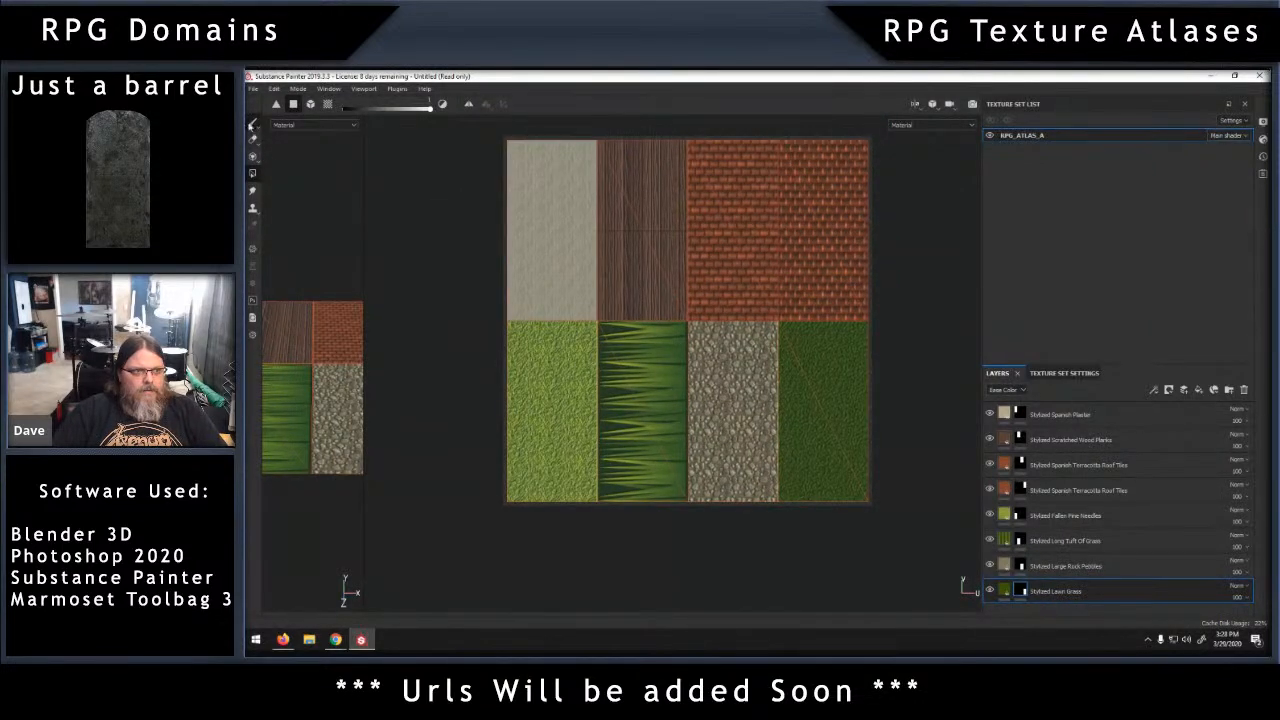
Return to the Paint tool, widen the 3D view and tilt it to inspect the whole atlas plane.
click(252, 121)
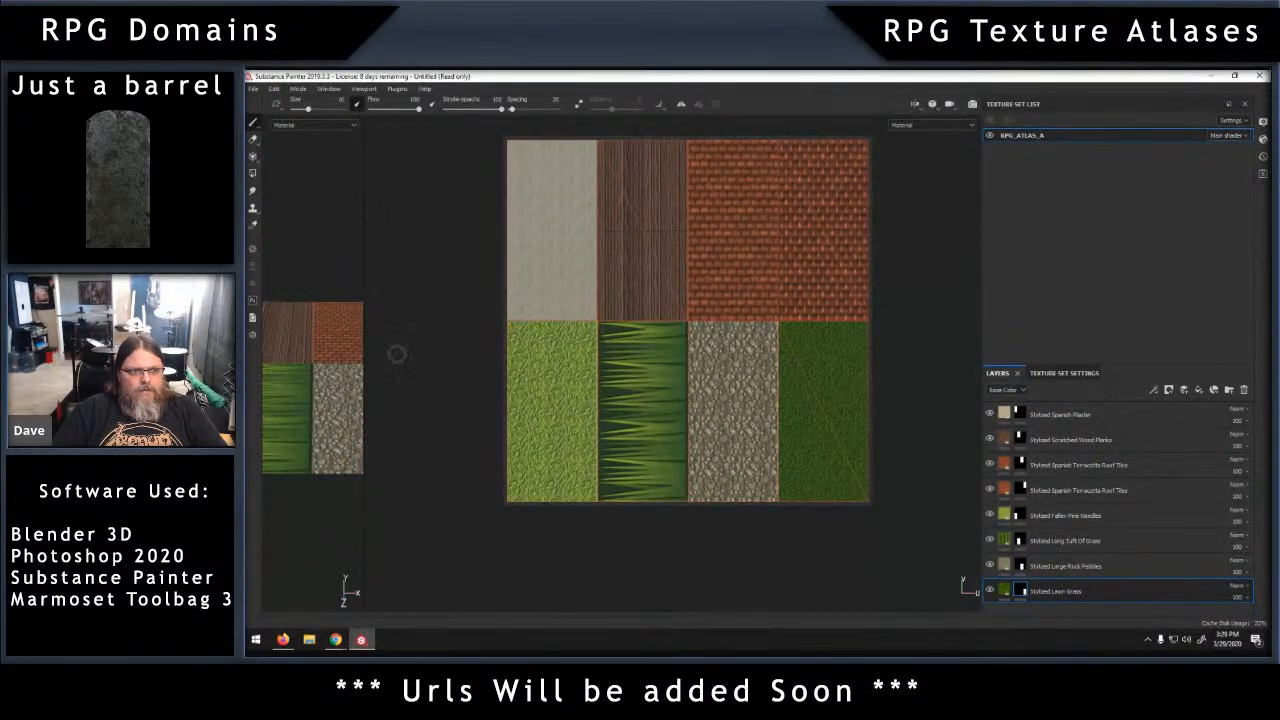
drag(366, 378, 632, 390)
alt+drag(488, 330, 491, 366)
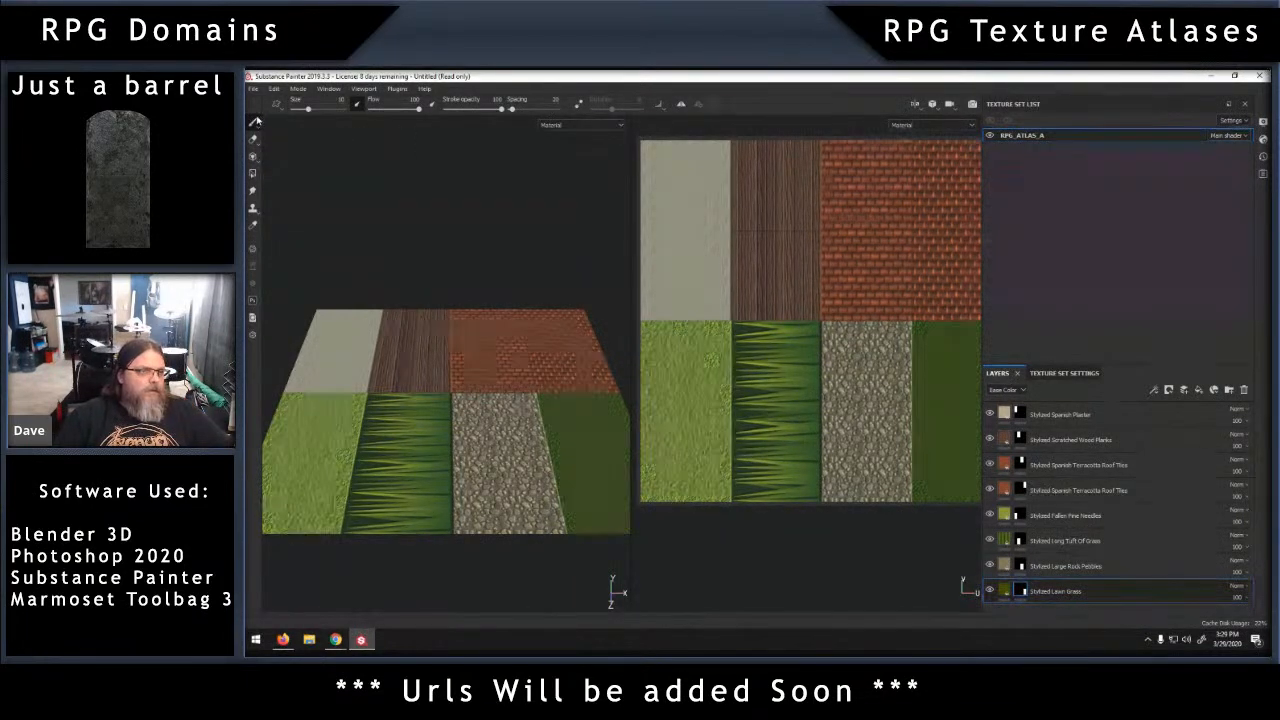
Save the project as RPG_ATLAS_A in the Texture Atlases > RPG Stylized folder on the D: drive.
click(253, 88)
click(266, 205)
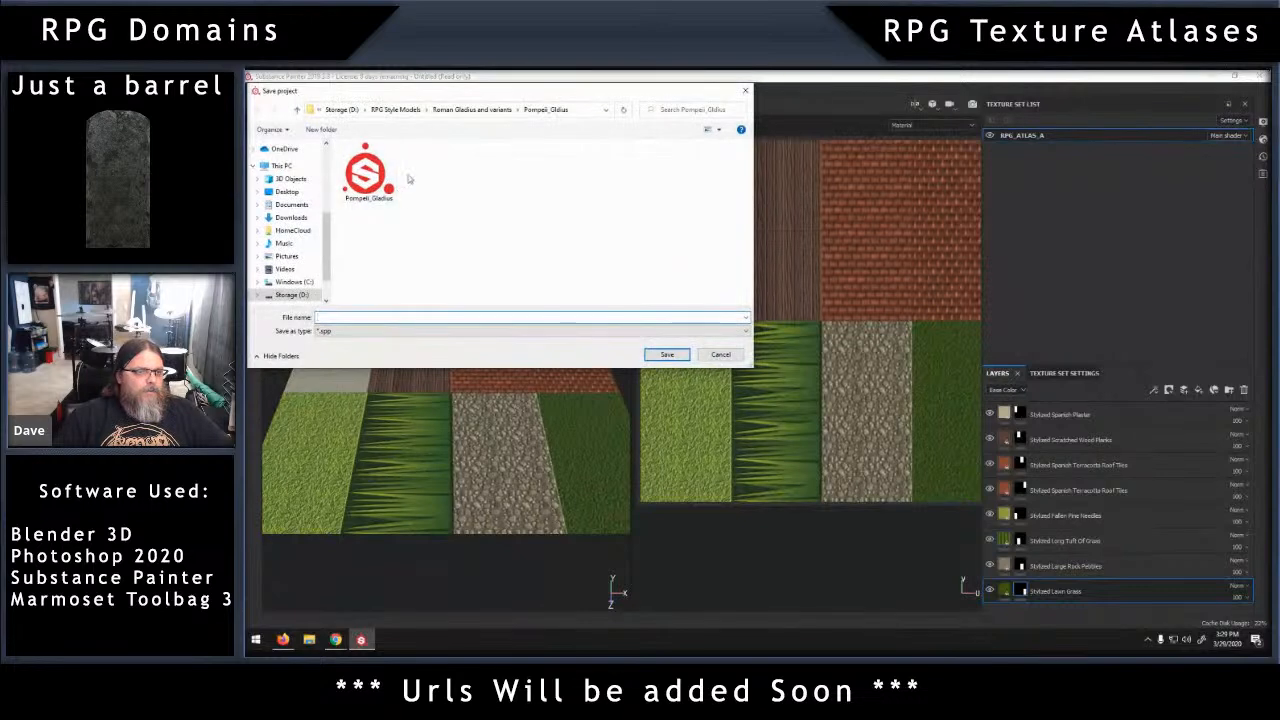
click(396, 109)
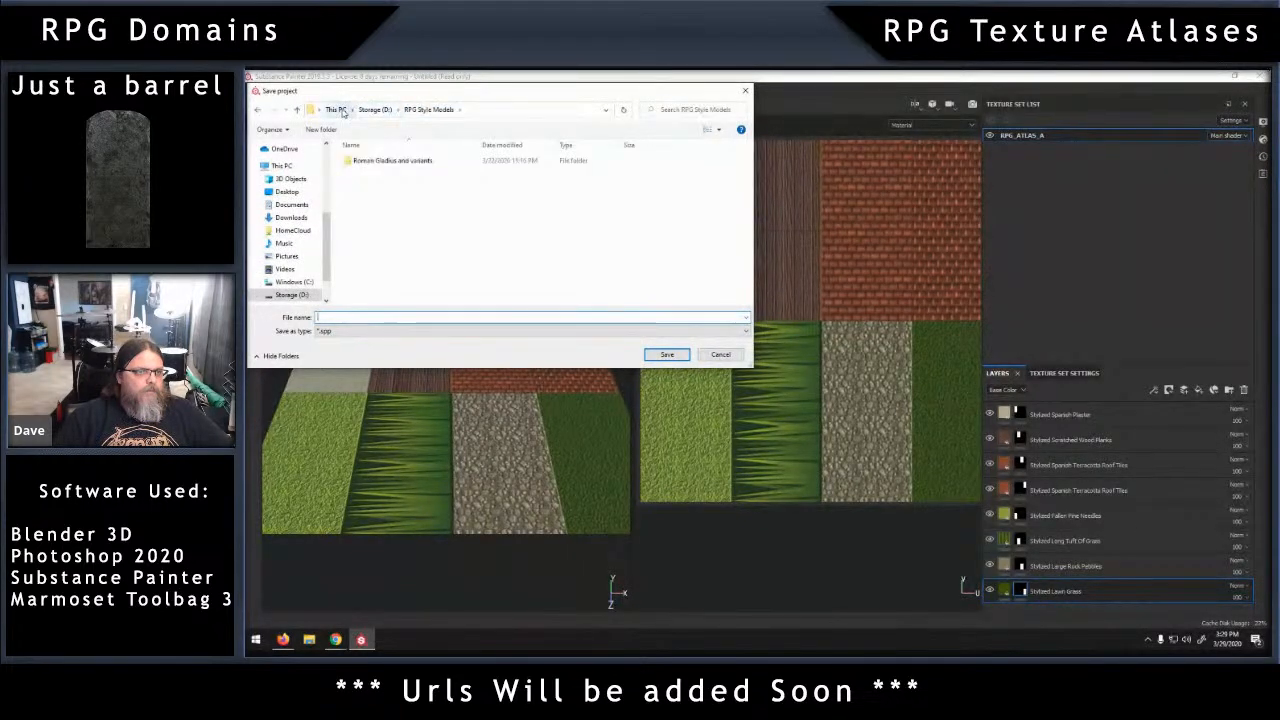
click(375, 109)
click(386, 240)
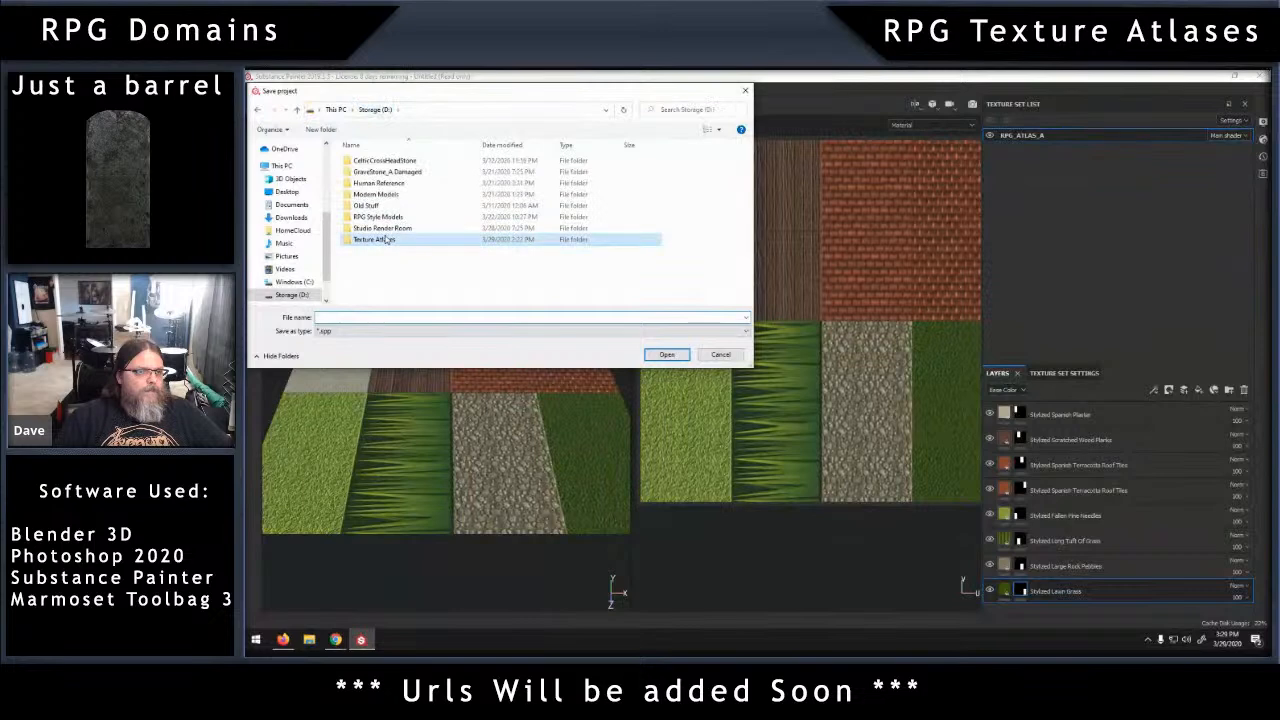
double_click(386, 240)
double_click(368, 160)
click(371, 316)
text(RPG_Atl)
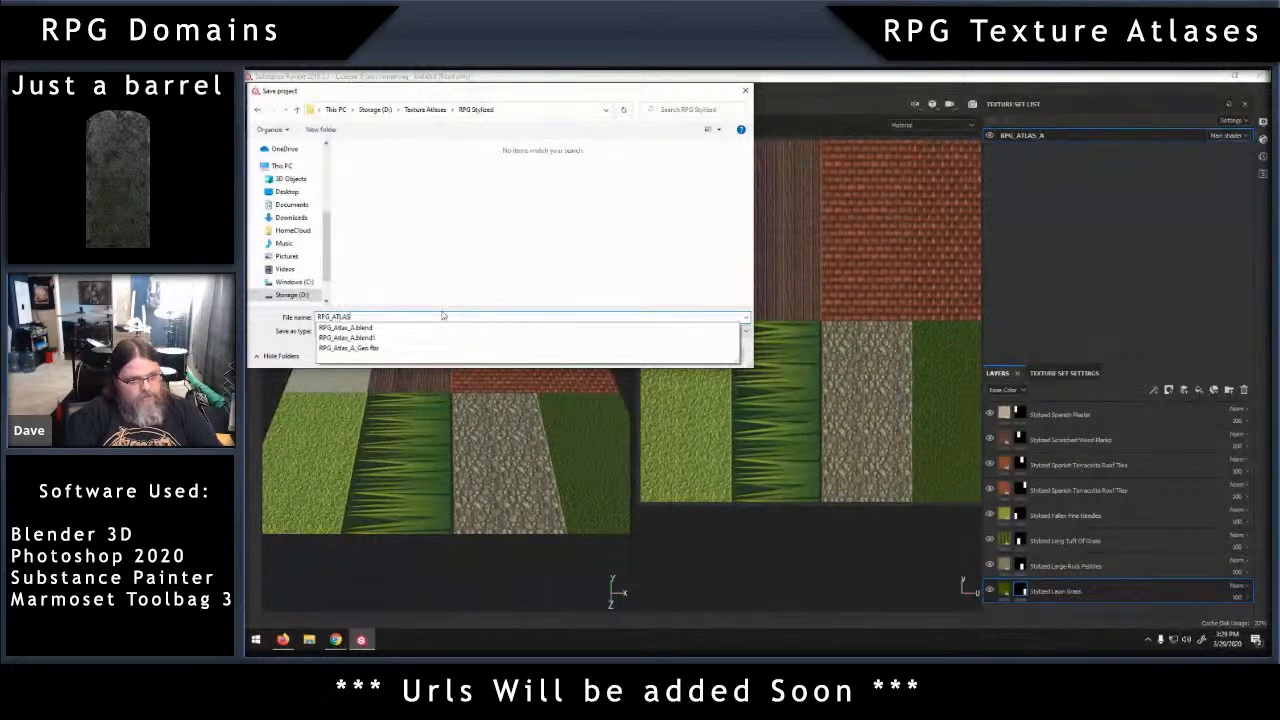
text(AS_A)
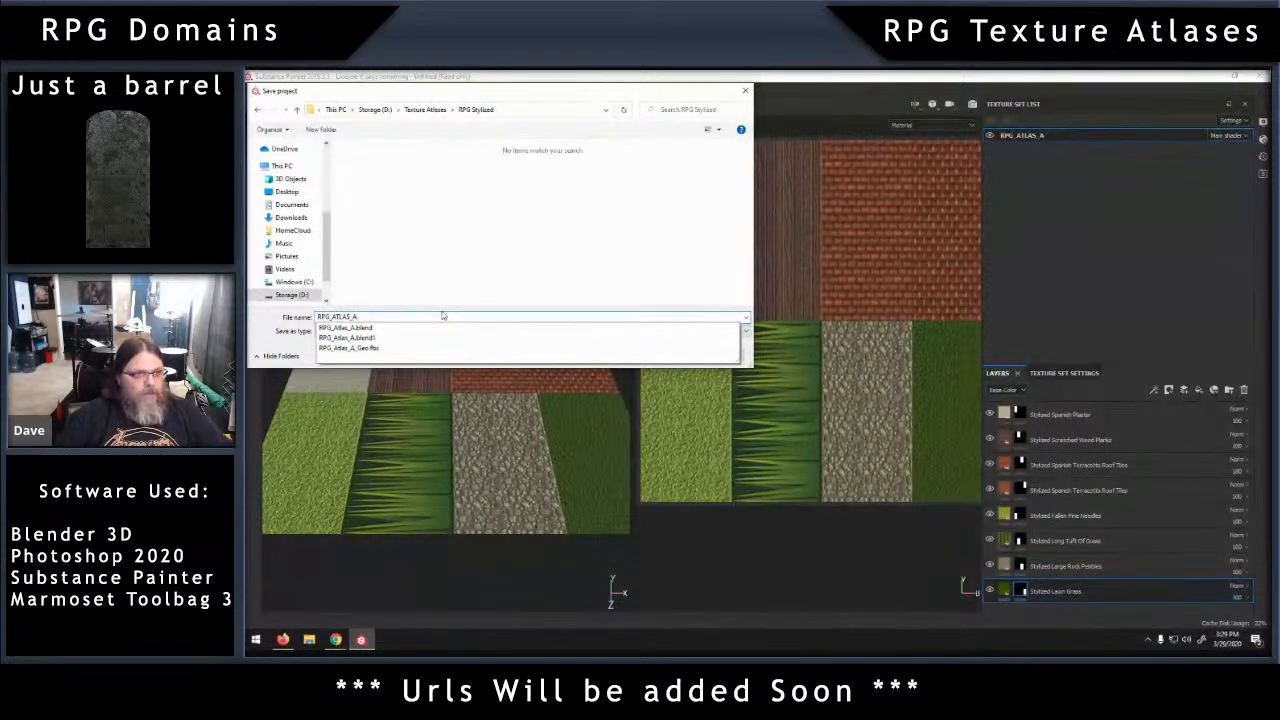
key(Escape)
click(664, 351)
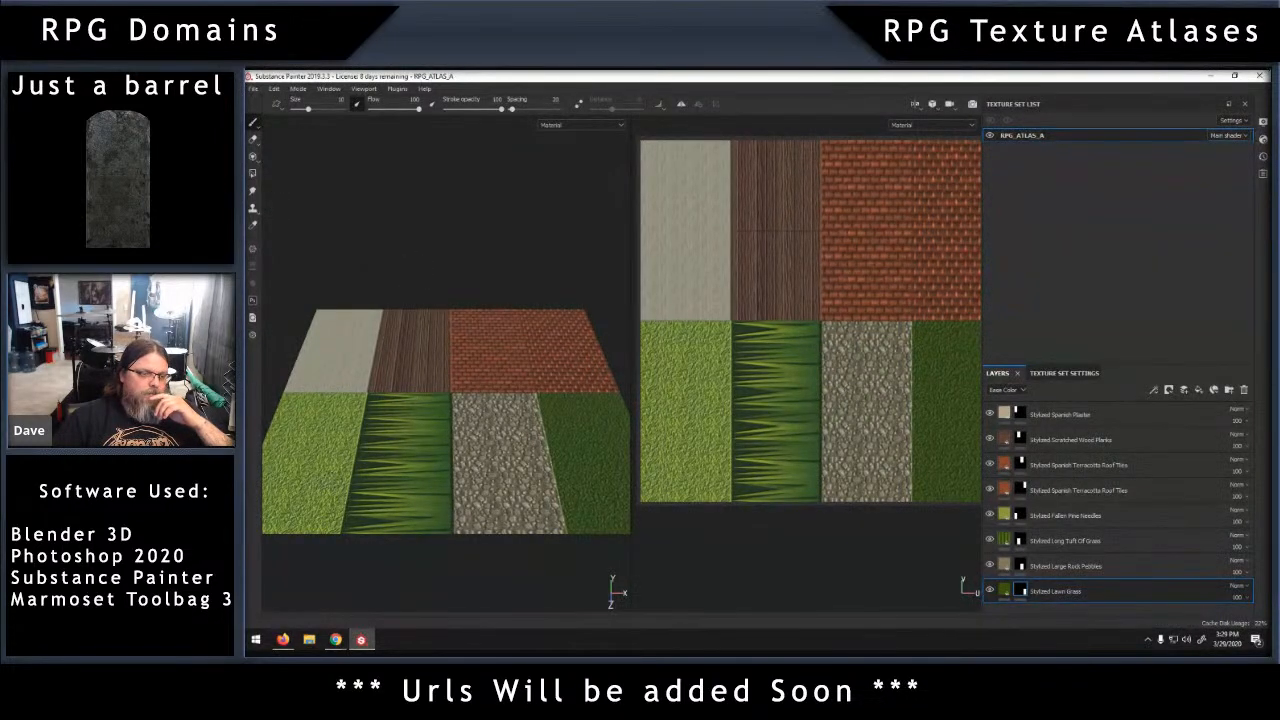
Export the RPG_ATLAS_A texture set as PNG maps to D:/Texture Atlases/RPG Stylized.
click(253, 88)
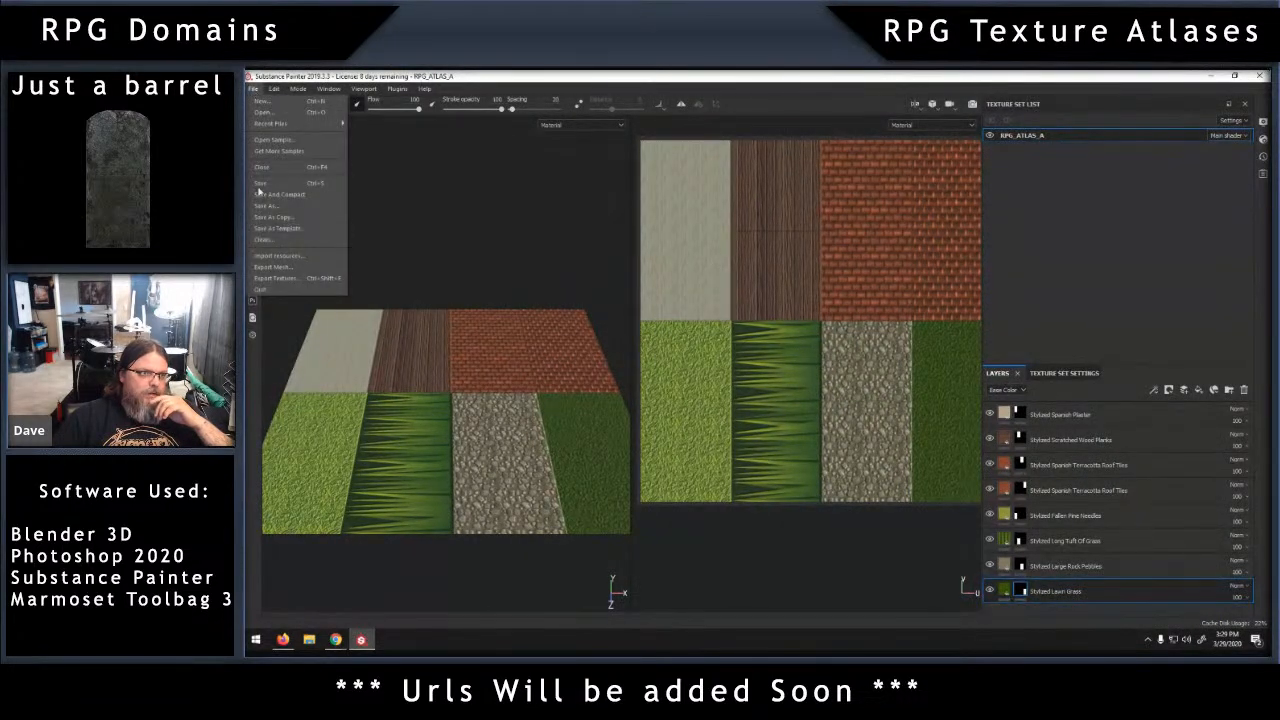
click(264, 278)
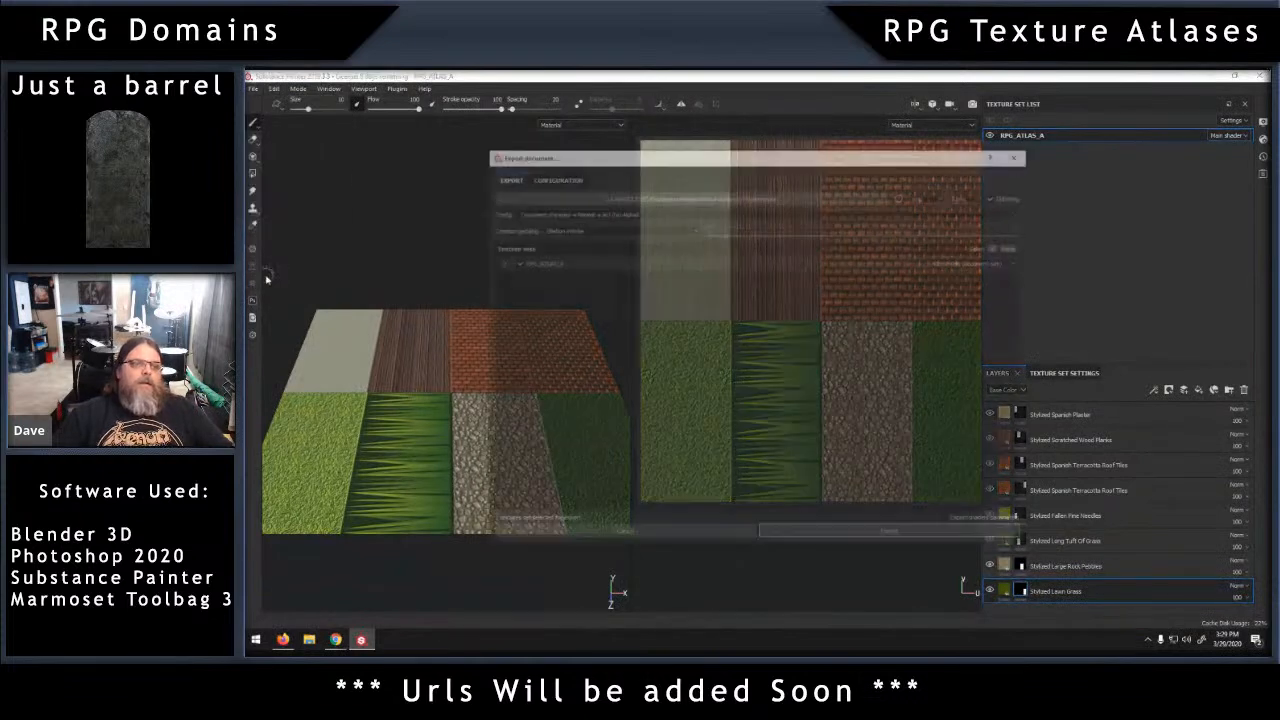
click(757, 196)
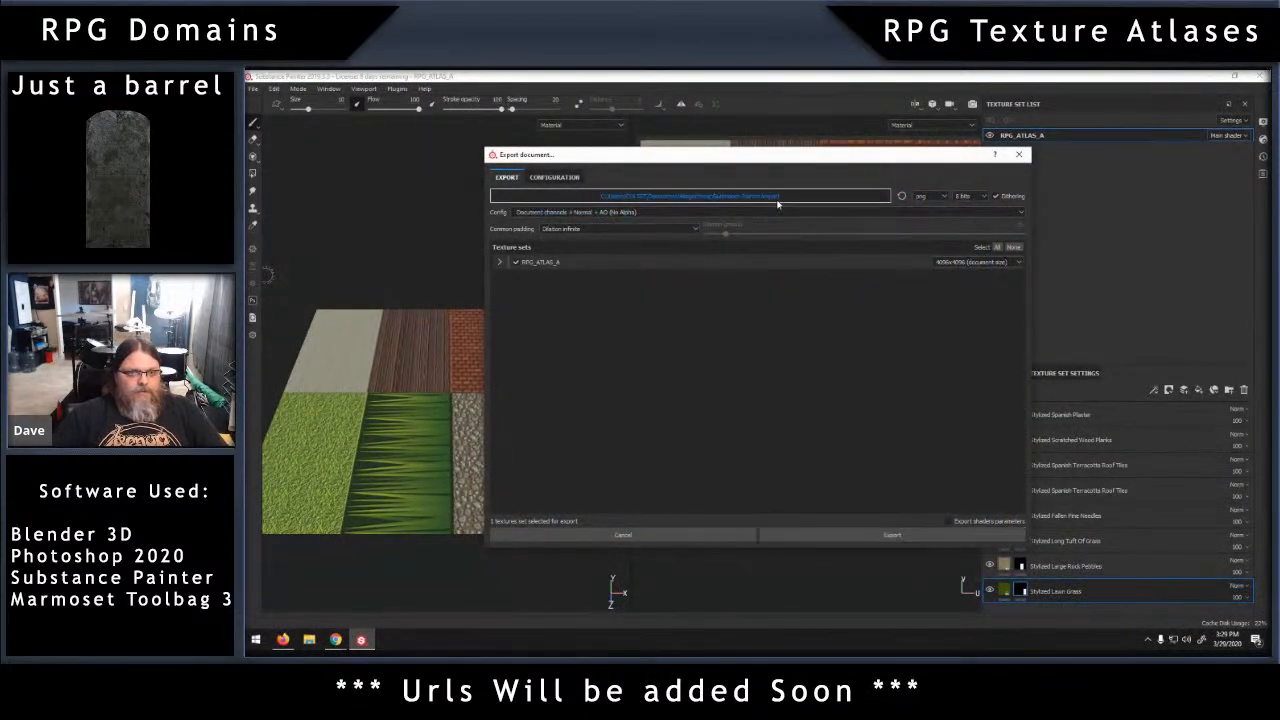
scroll(558, 262, down, 2)
scroll(557, 262, down, 3)
click(533, 358)
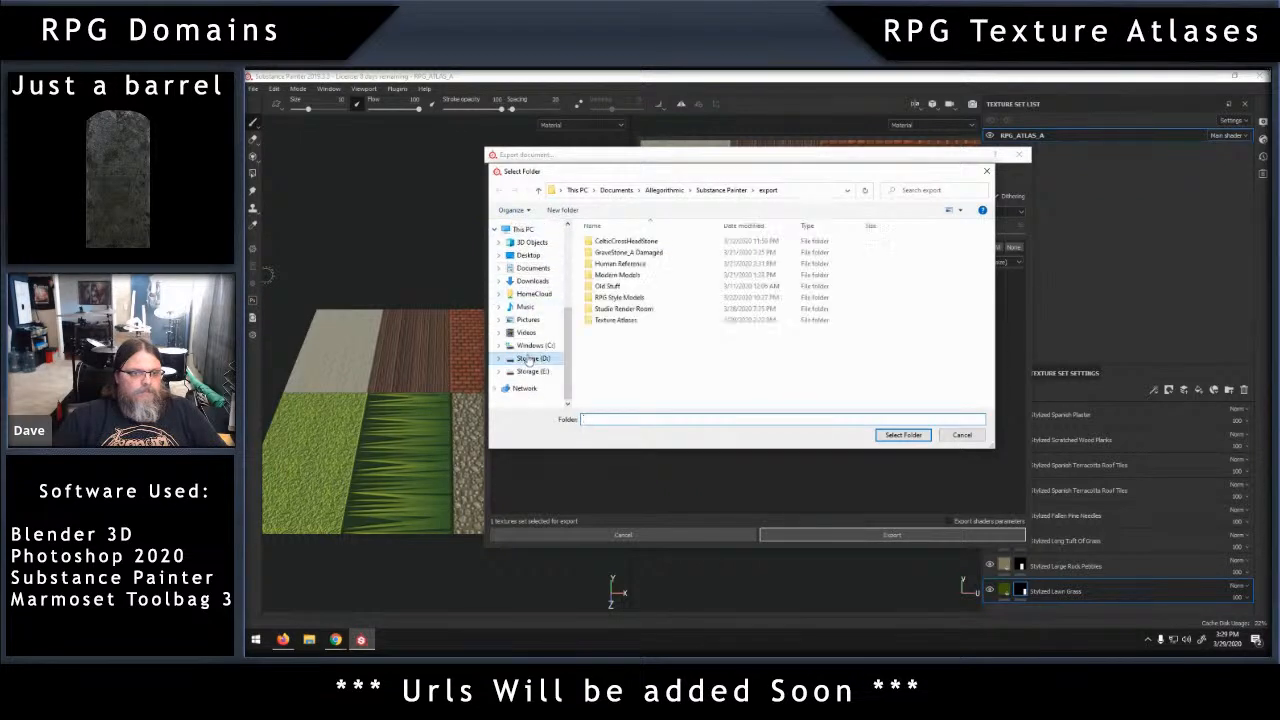
double_click(617, 320)
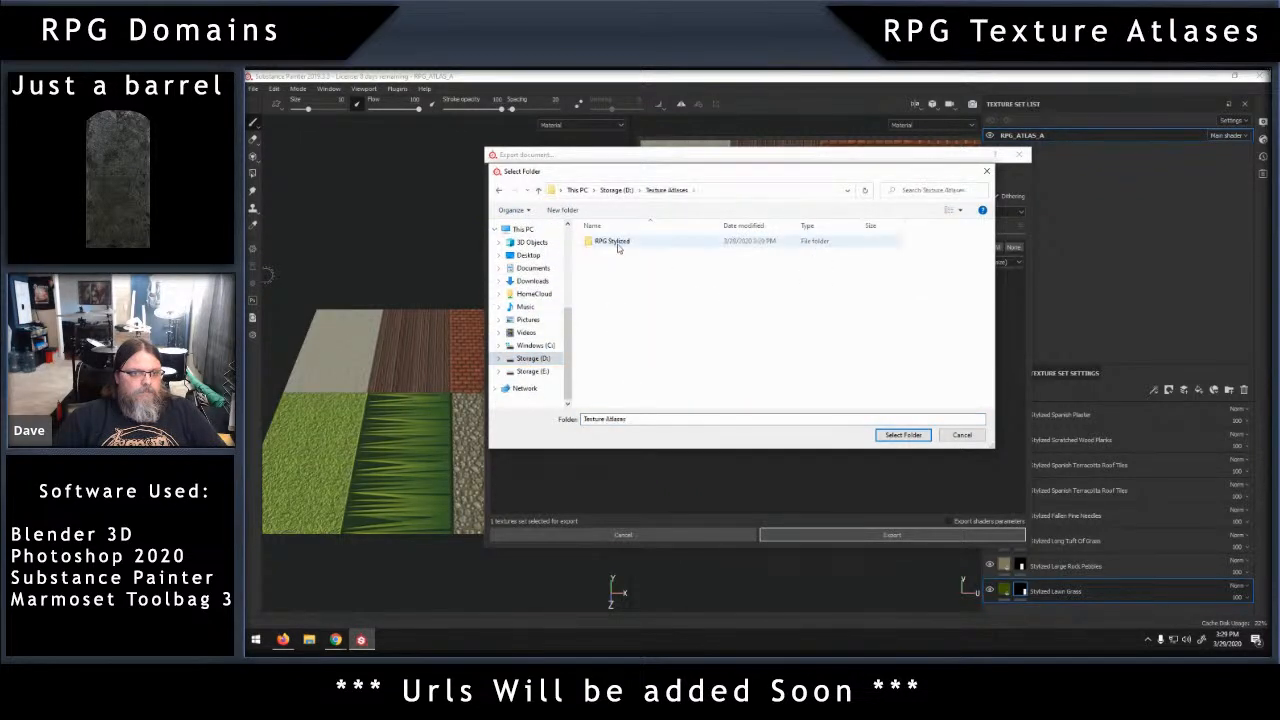
double_click(618, 247)
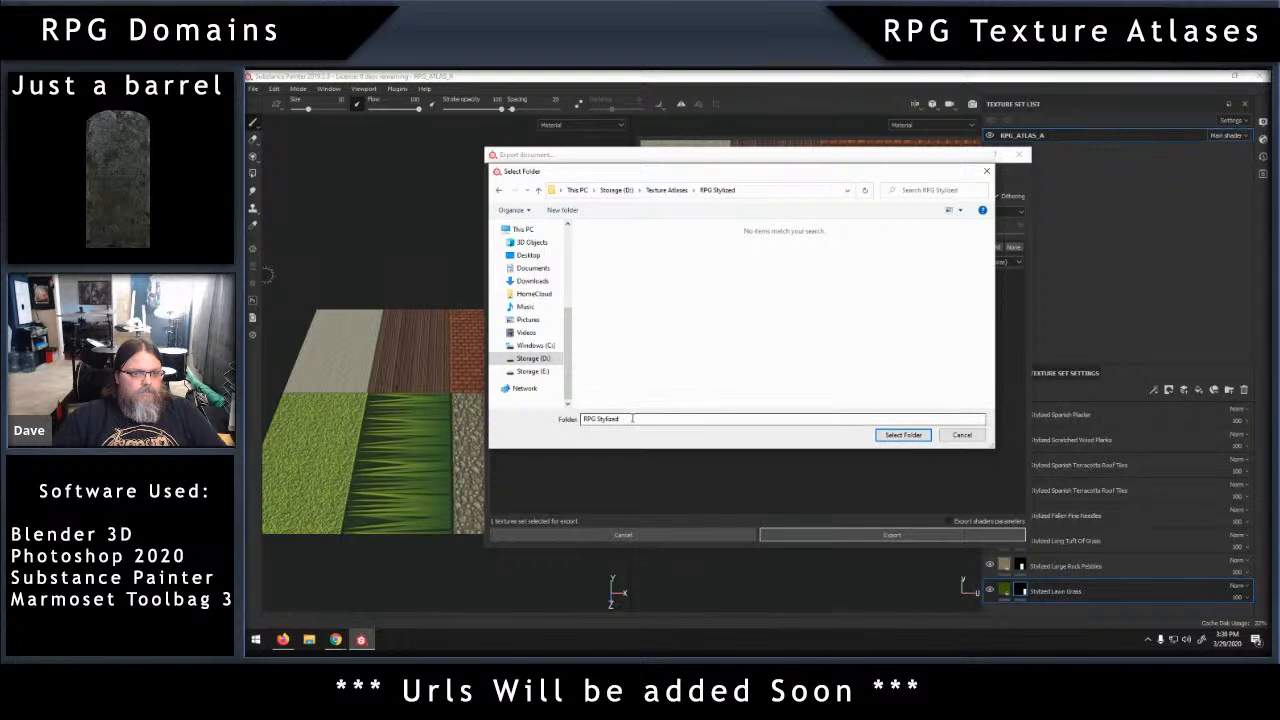
click(903, 435)
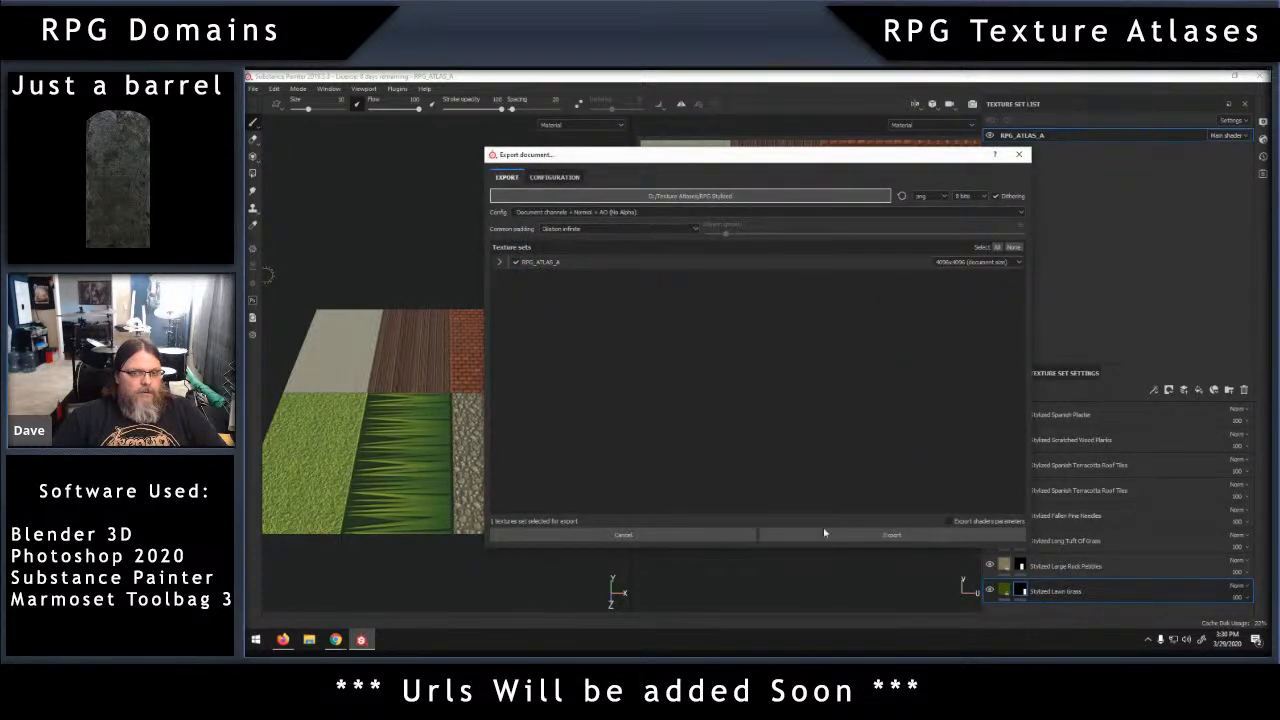
click(903, 540)
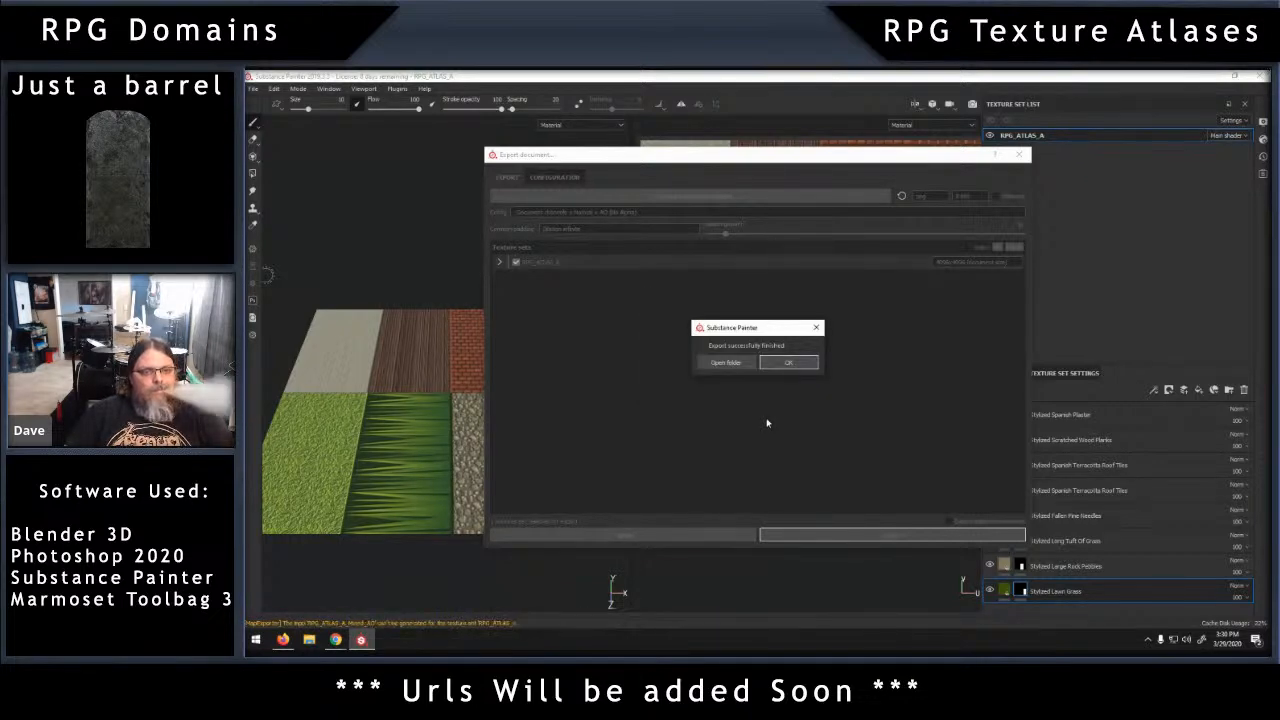
click(789, 363)
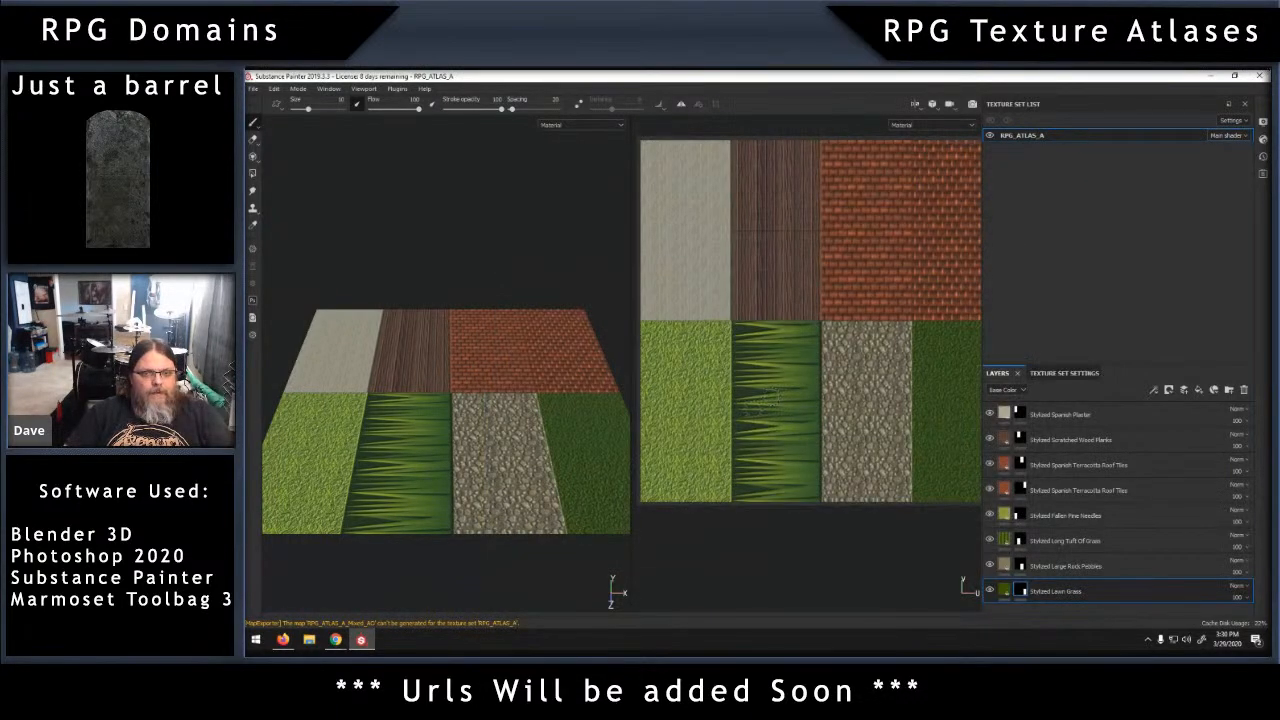
Close Substance Painter and switch to Blender, dismissing its splash screen to work in the default scene.
scroll(765, 400, up, 1)
scroll(781, 397, down, 2)
alt+middle_drag(823, 330, 808, 394)
click(1258, 76)
click(685, 369)
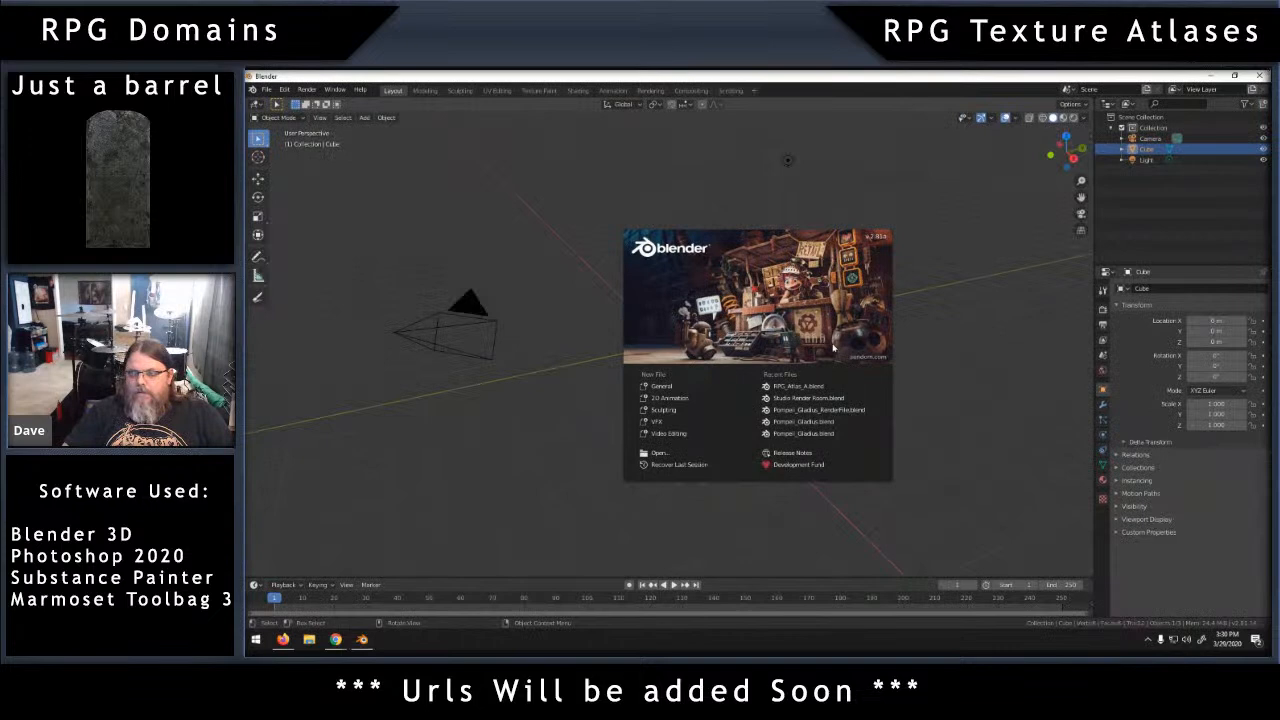
click(967, 334)
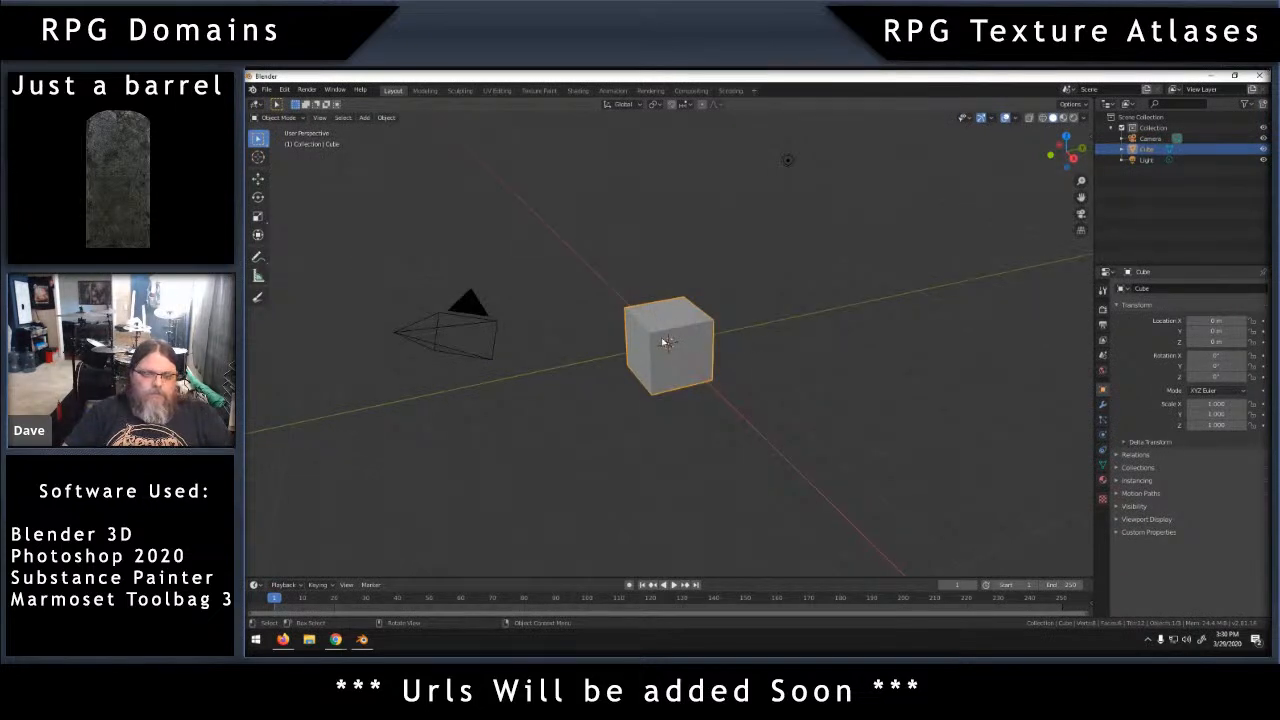
Split the 3D viewport into two side-by-side areas and unwrap the default cube in Edit Mode.
scroll(664, 342, up, 3)
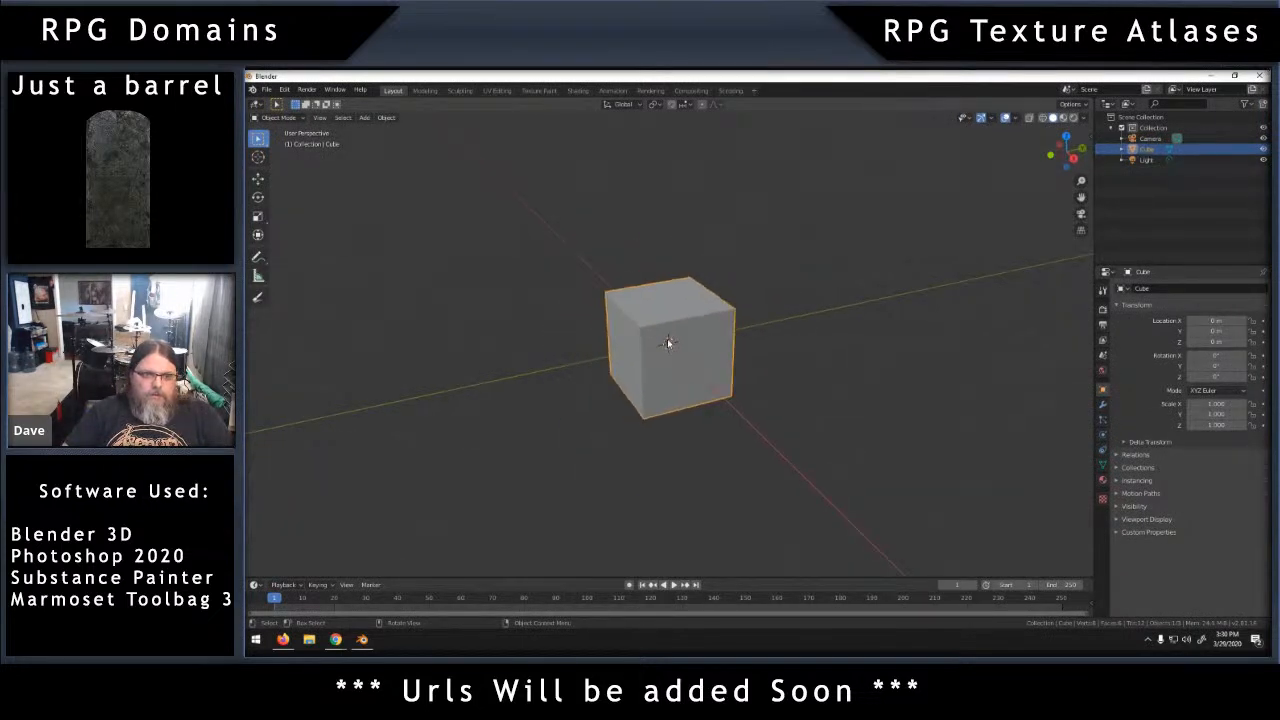
drag(1093, 98, 697, 400)
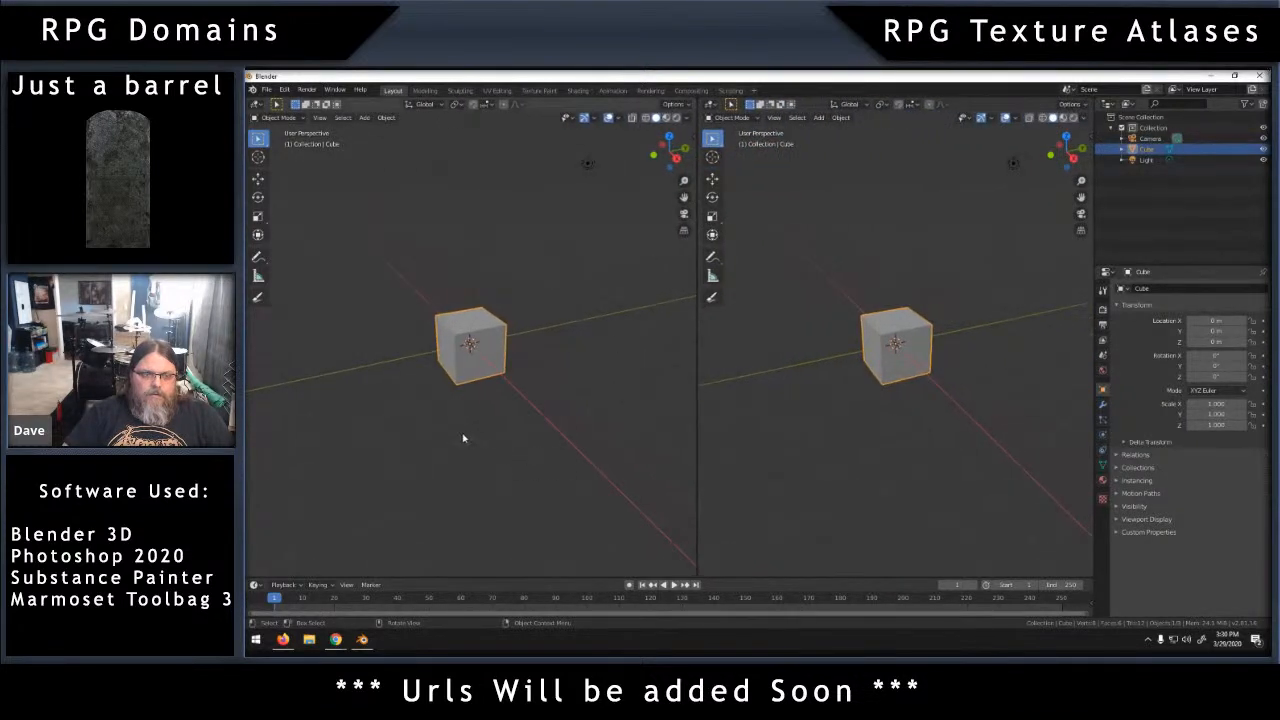
key(Tab)
key(u)
click(502, 346)
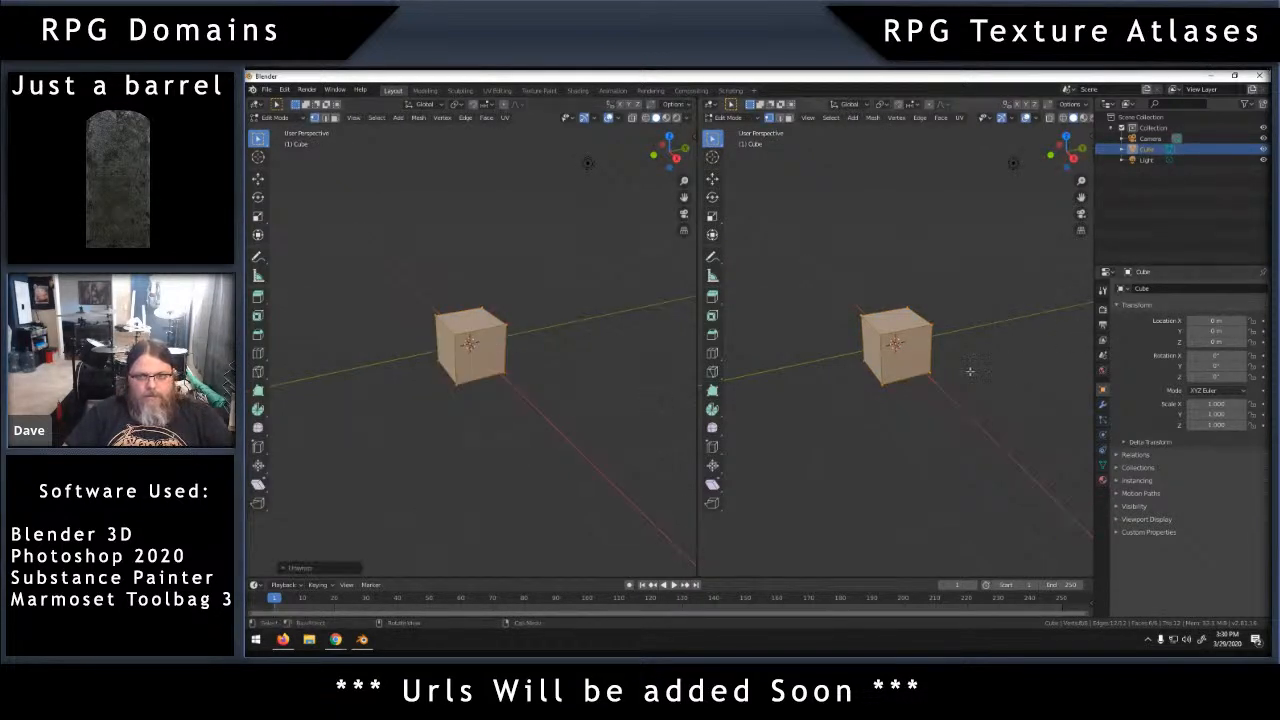
Change the second viewport into a UV Editor showing the cube's unwrapped layout.
click(740, 118)
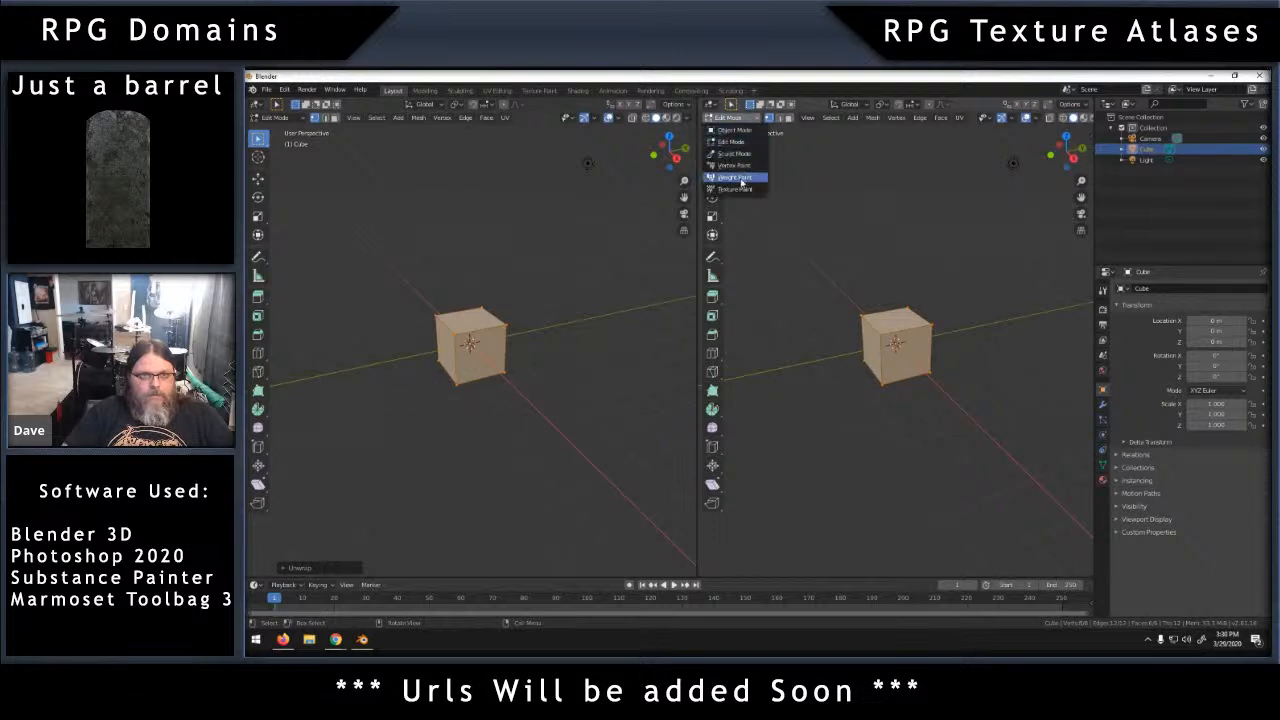
click(711, 104)
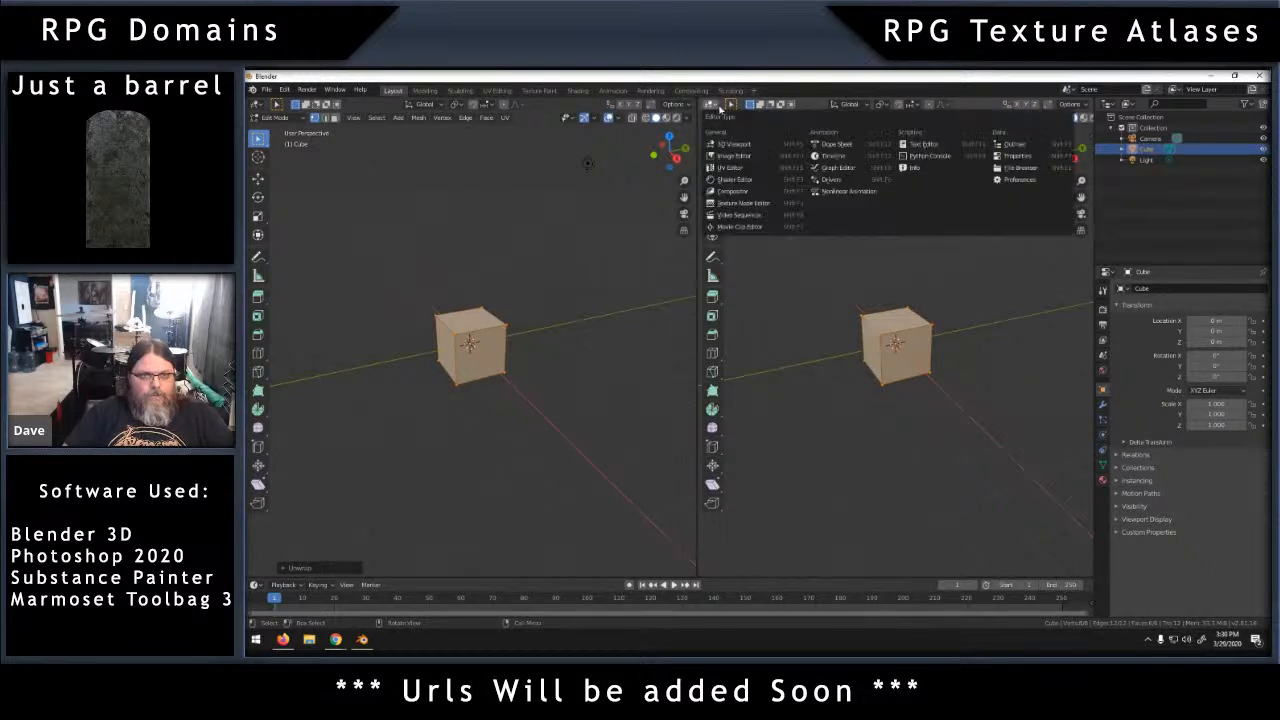
click(730, 167)
scroll(939, 344, up, 3)
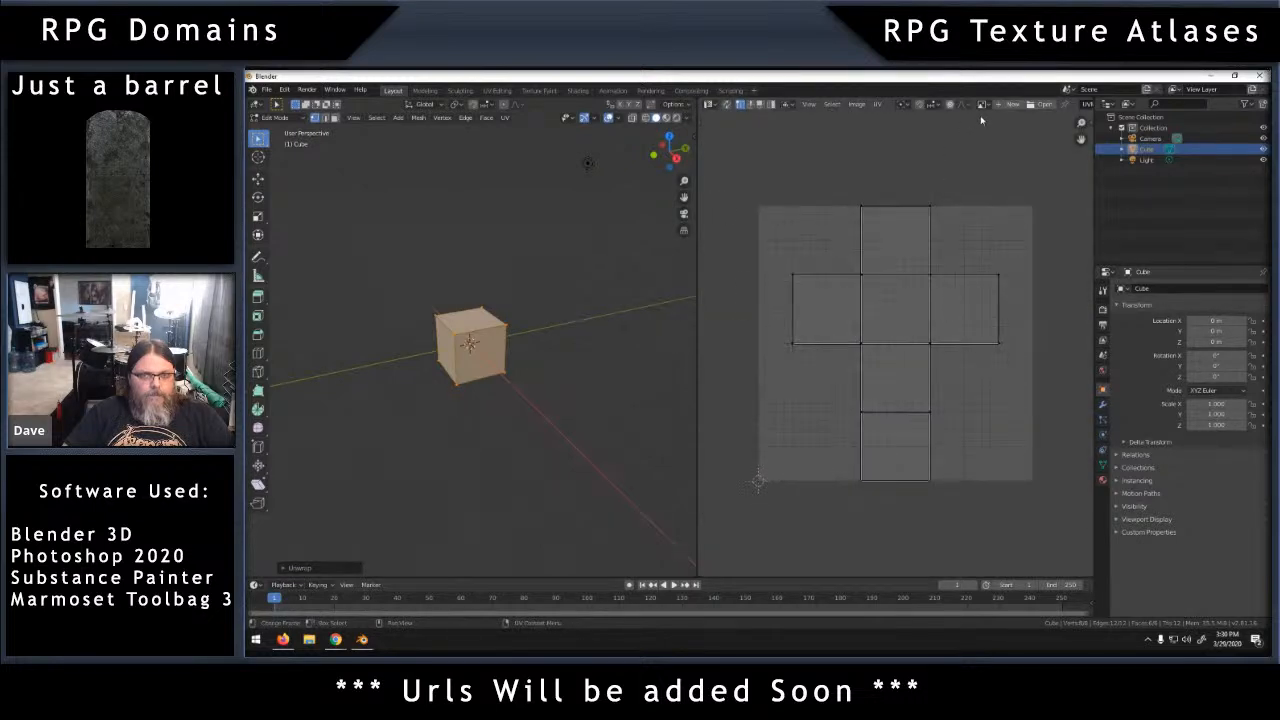
Load the RPG_ATLAS_A base color PNG from D:/Texture Atlases/RPG Stylized behind the cube's UV layout.
click(1042, 104)
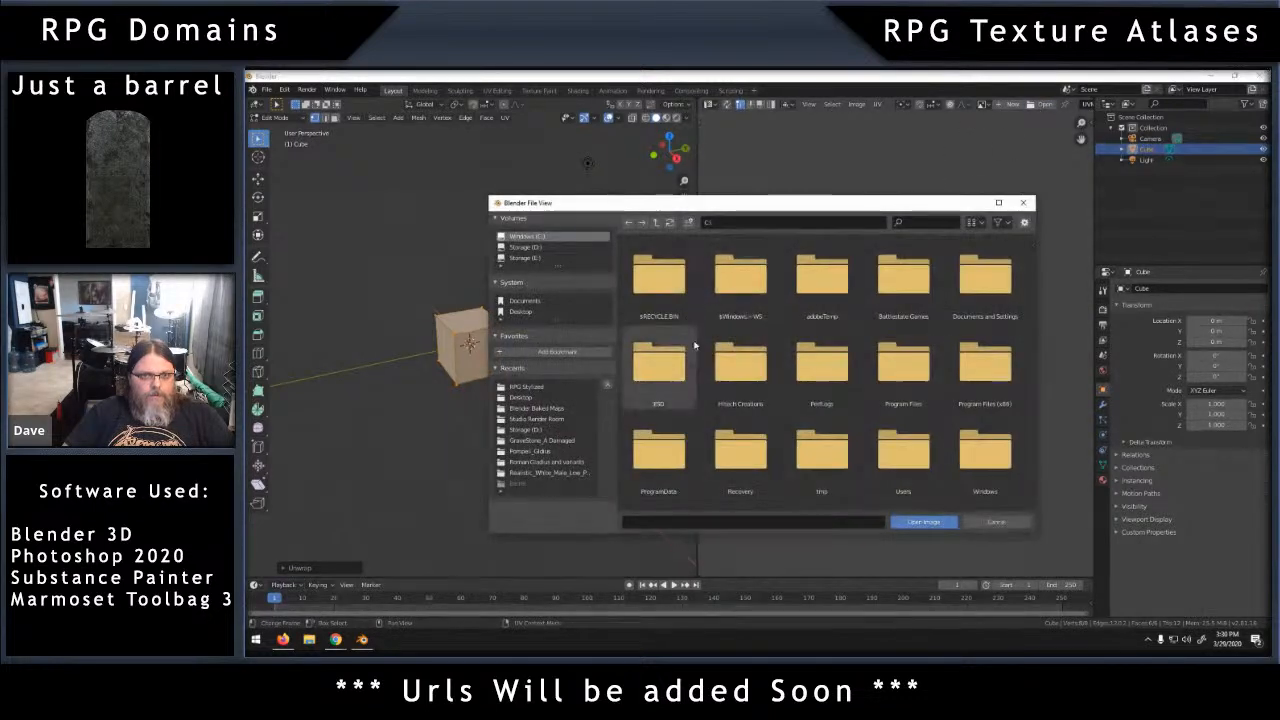
click(525, 247)
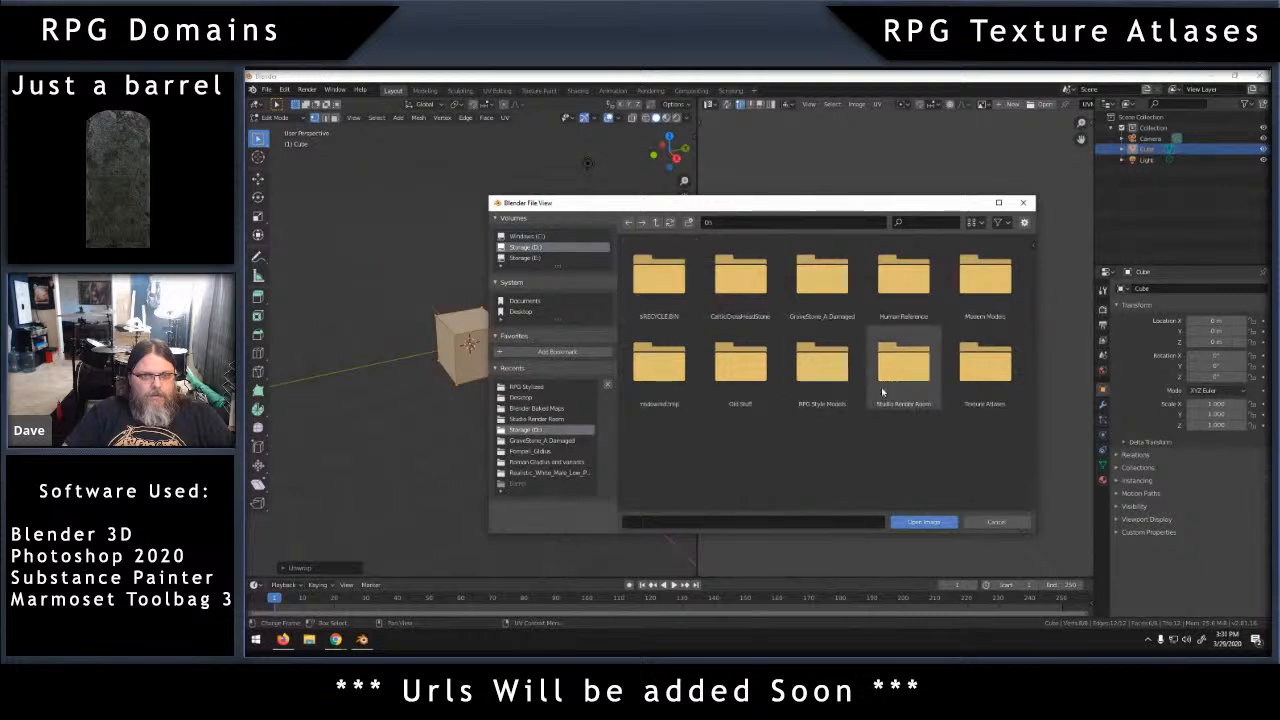
double_click(985, 362)
double_click(659, 272)
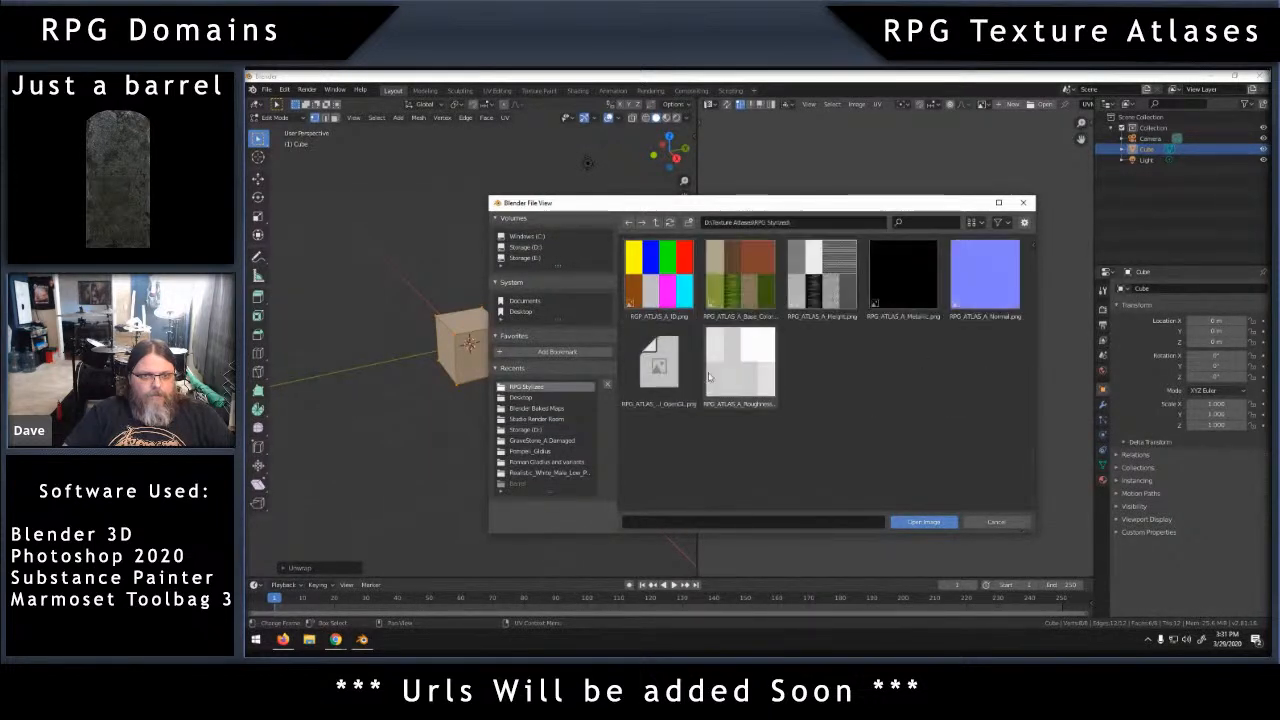
double_click(755, 292)
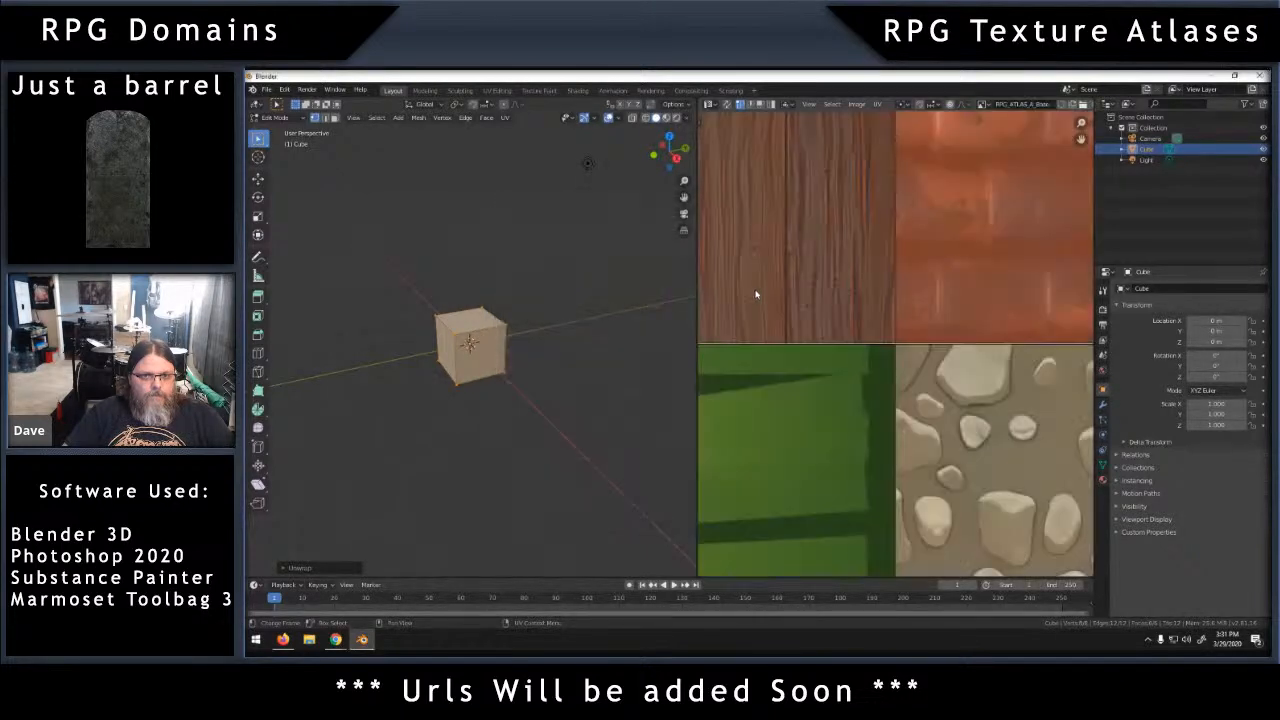
scroll(904, 320, down, 2)
scroll(500, 372, up, 2)
Switch the 3D viewport to material preview shading and fit the whole atlas in the UV Editor.
key(z)
click(499, 381)
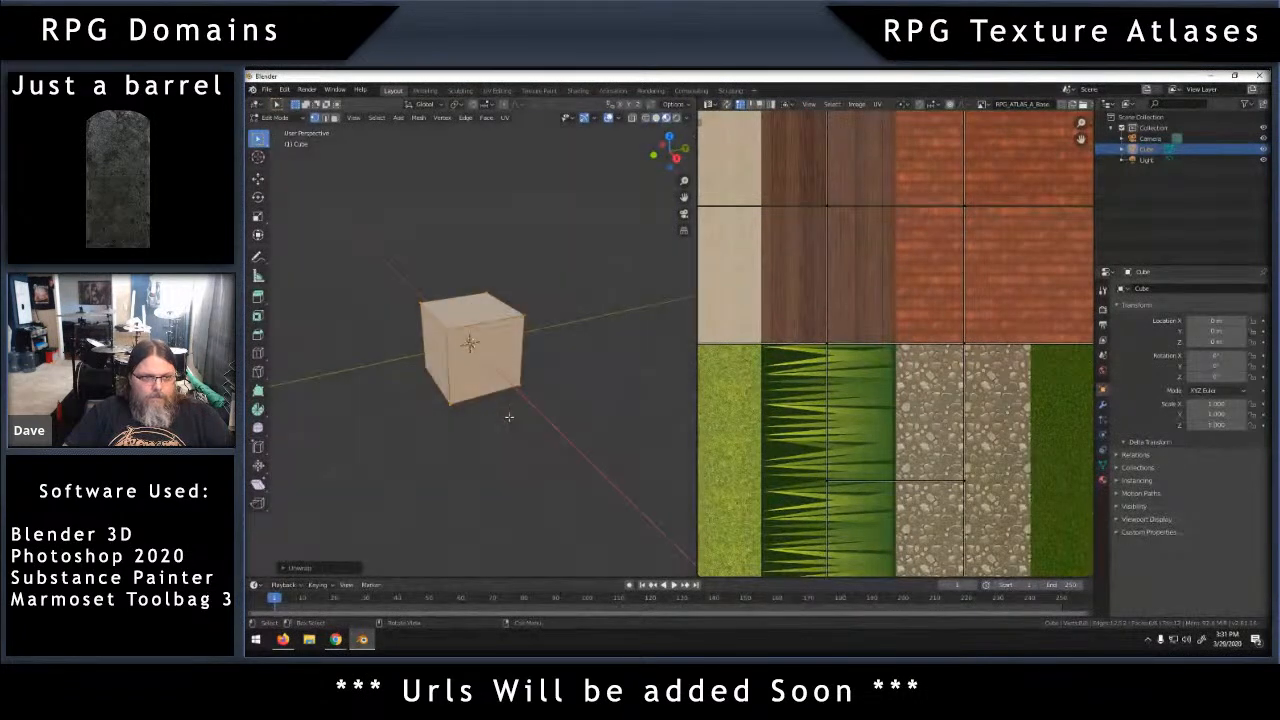
scroll(503, 405, up, 3)
middle_drag(490, 400, 598, 371)
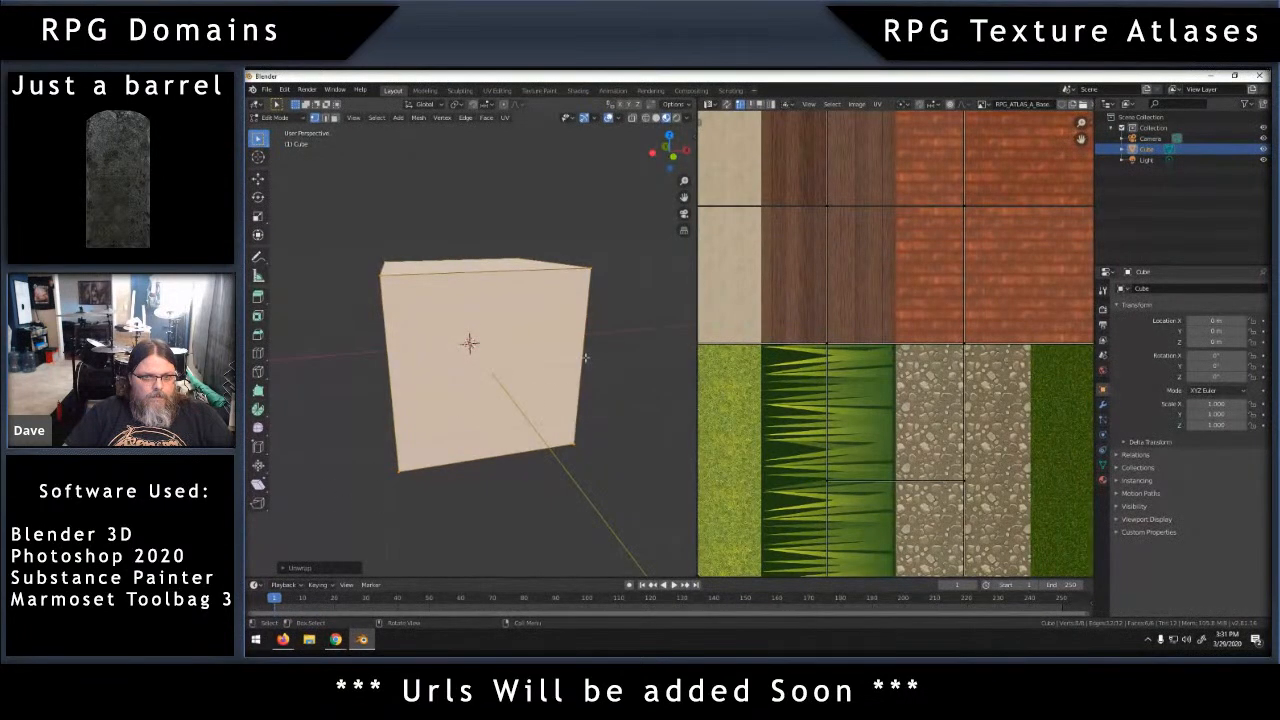
key(Home)
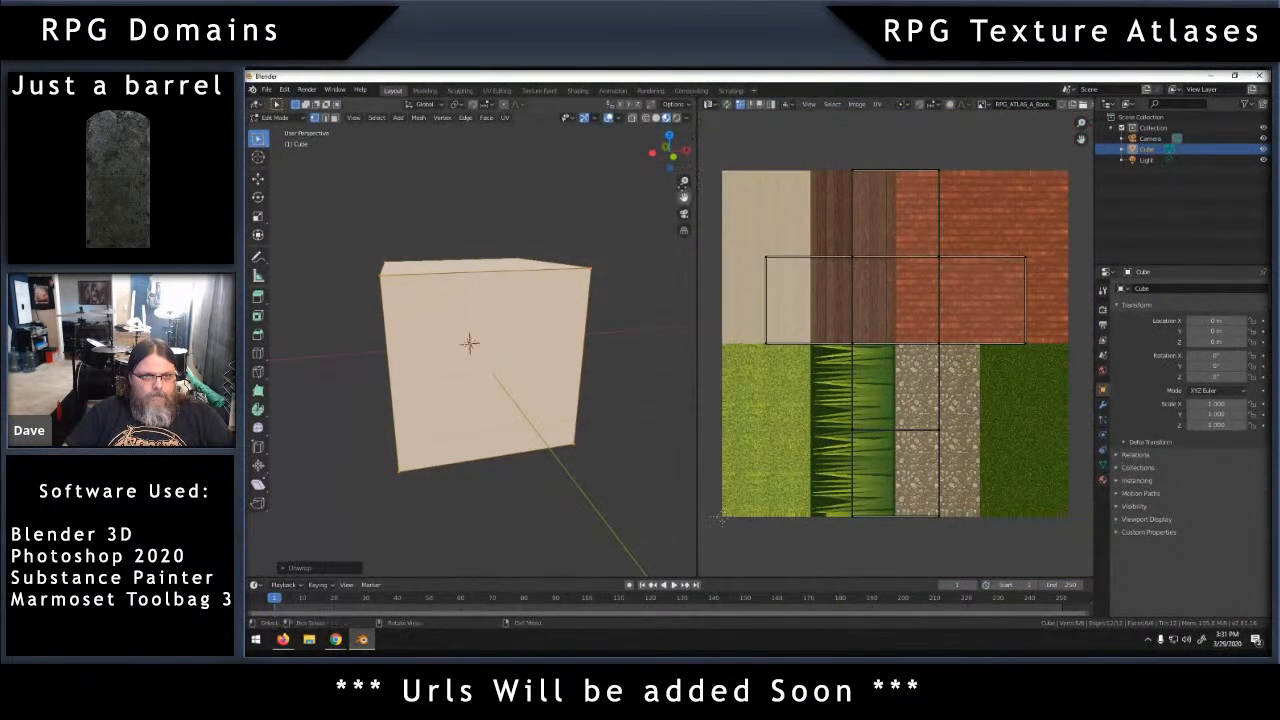
Split the 3D viewport horizontally and turn its lower half into a Shader Editor showing the cube's material nodes.
right_click(696, 276)
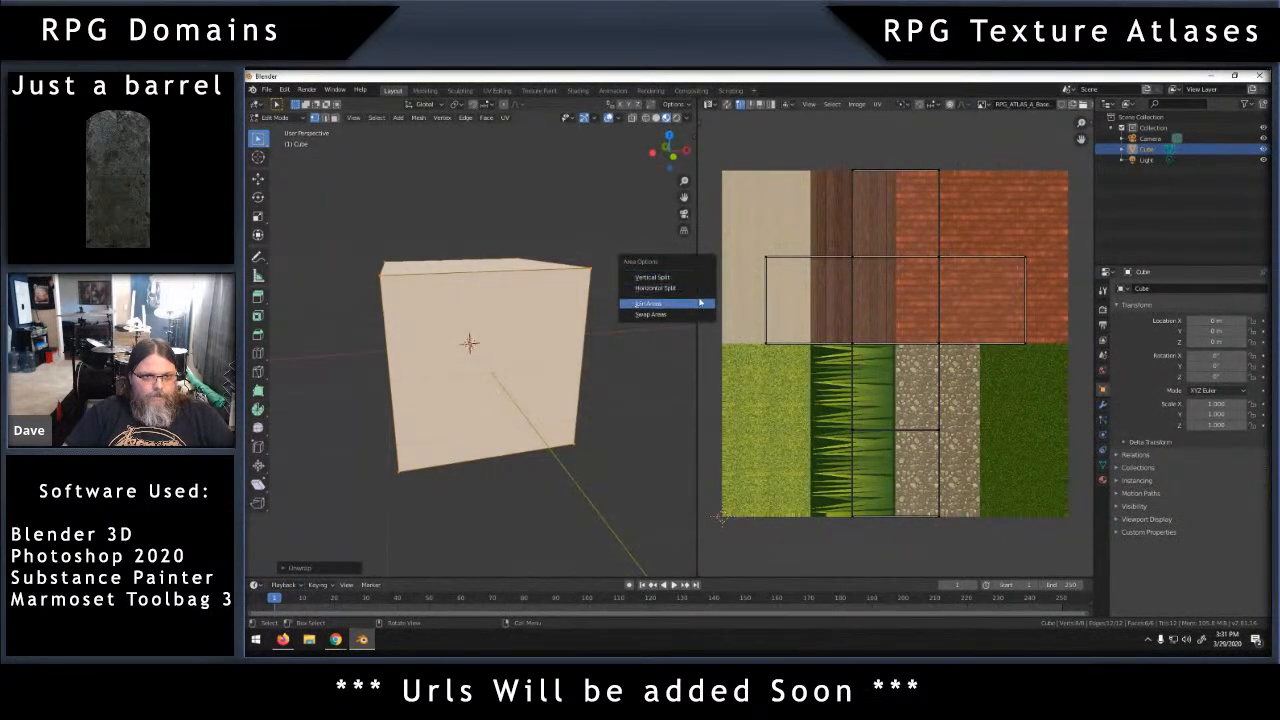
click(698, 289)
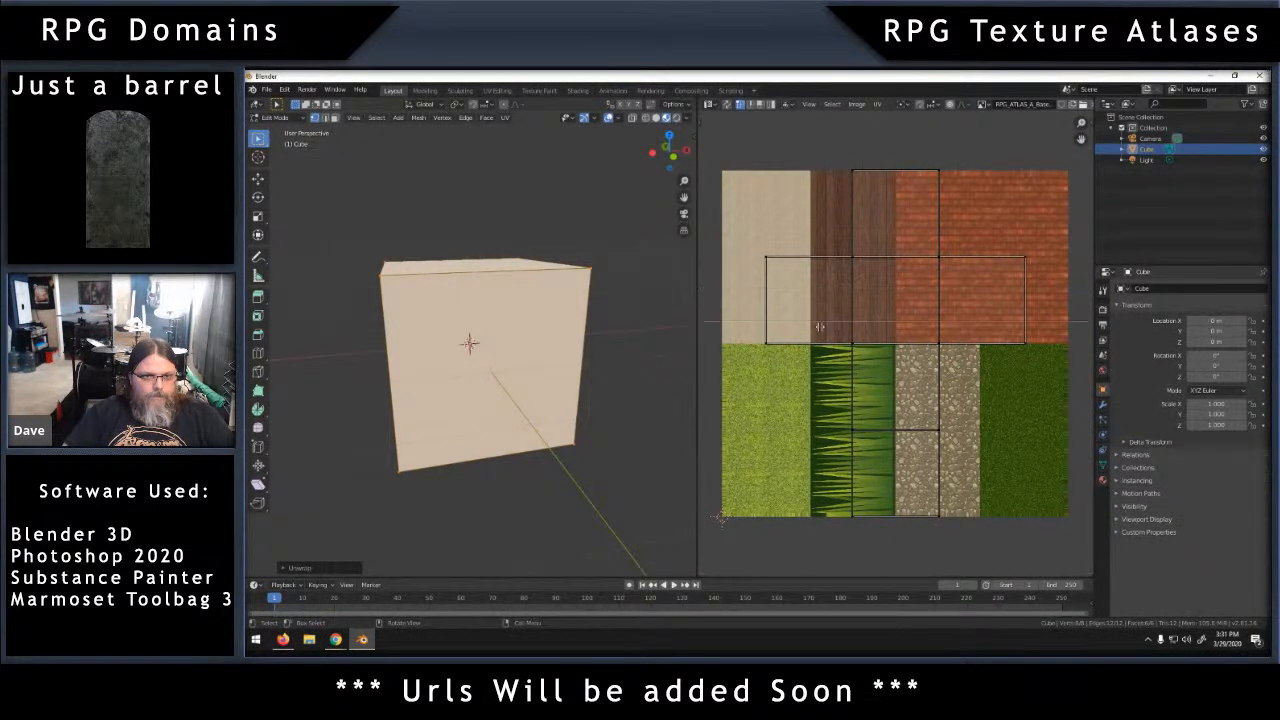
click(471, 344)
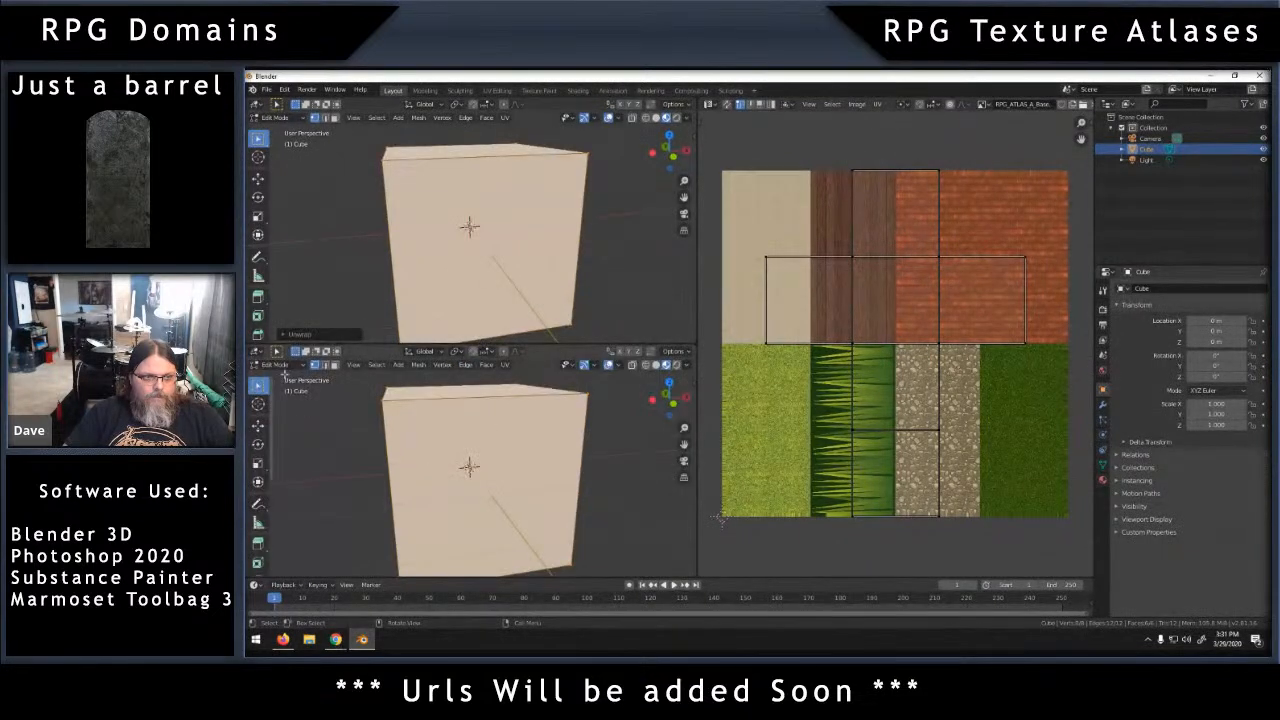
click(257, 351)
click(294, 427)
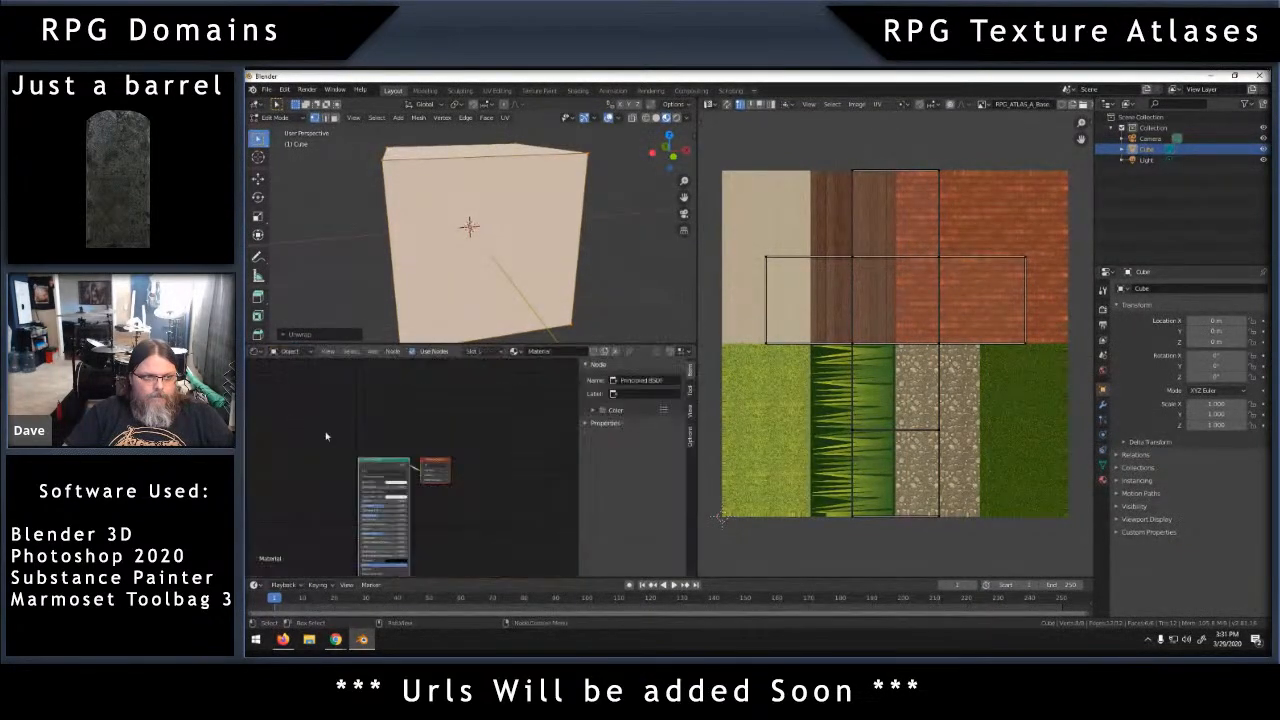
middle_drag(390, 424, 469, 373)
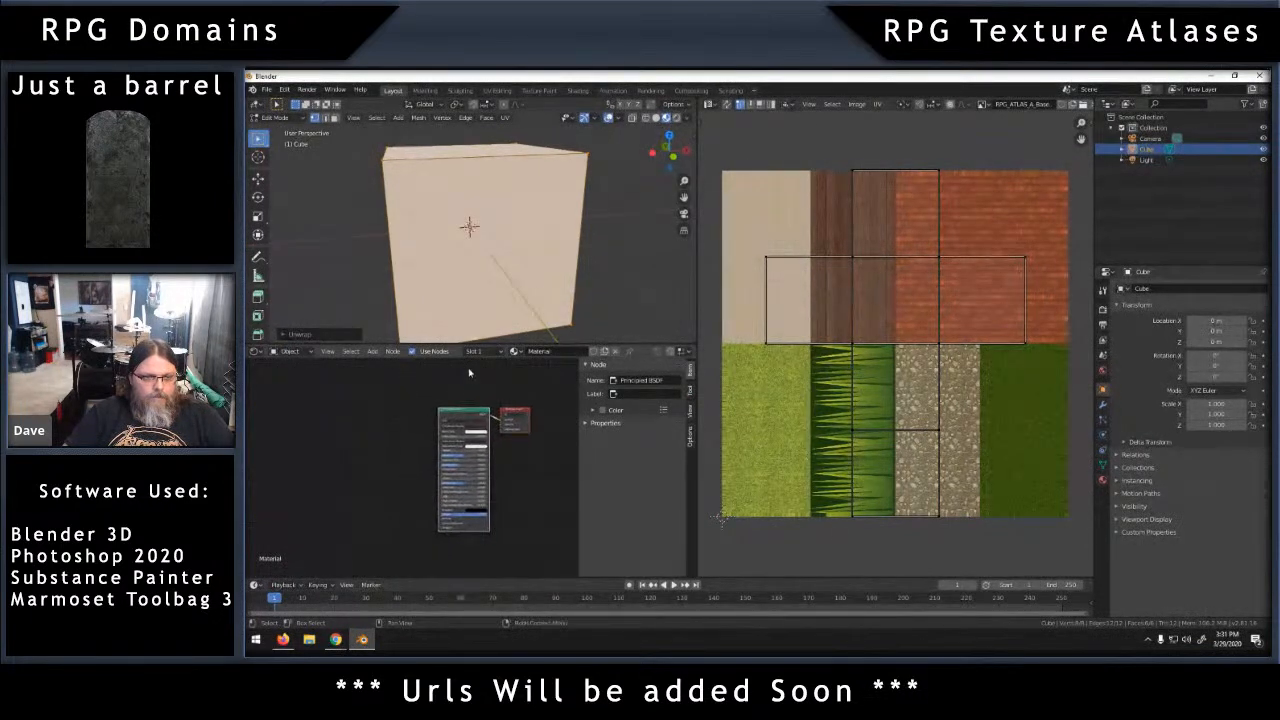
Bring the atlas base color image into the material, connect it to the Principled shader's Base Color, and set Specular to 0.
click(378, 422)
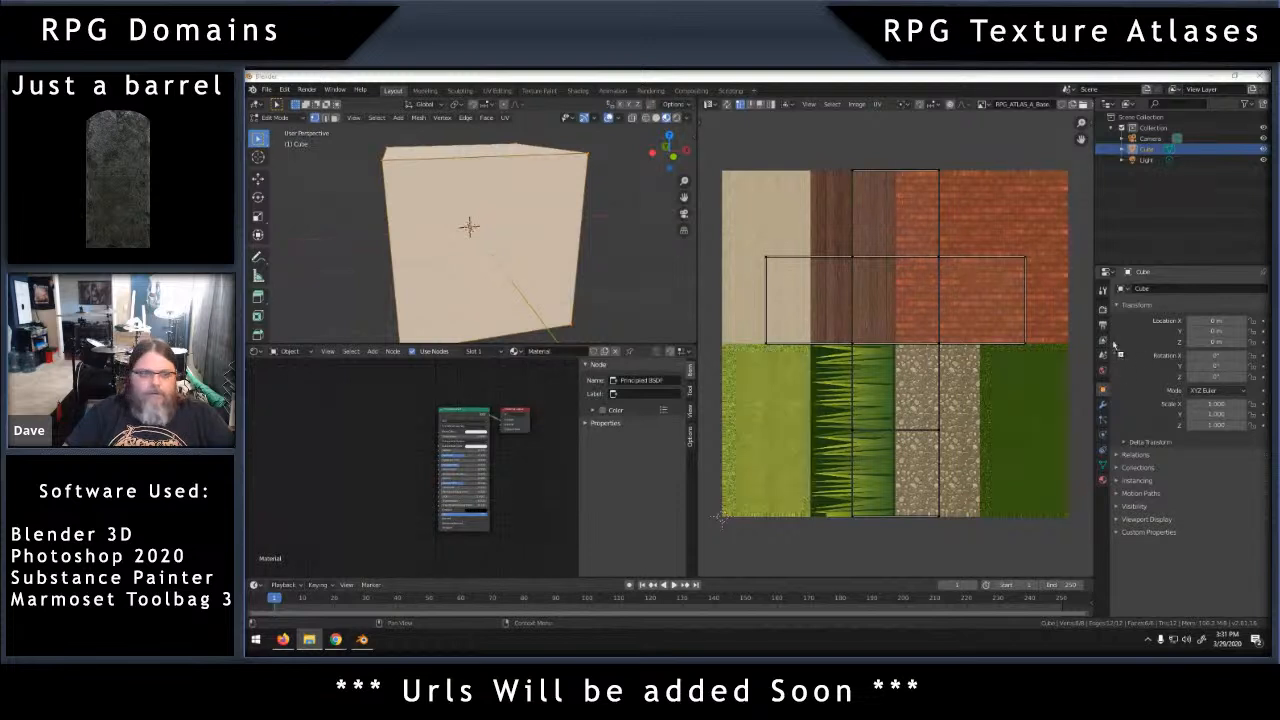
drag(358, 430, 438, 437)
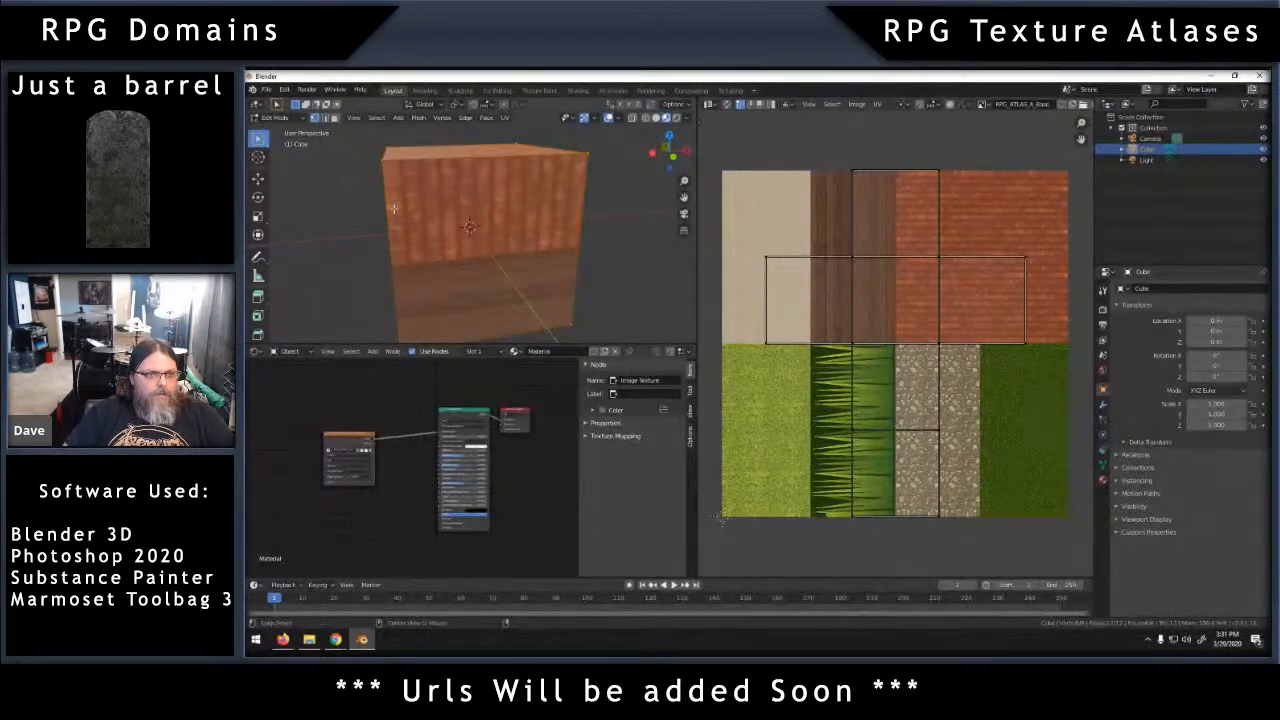
middle_drag(537, 234, 663, 329)
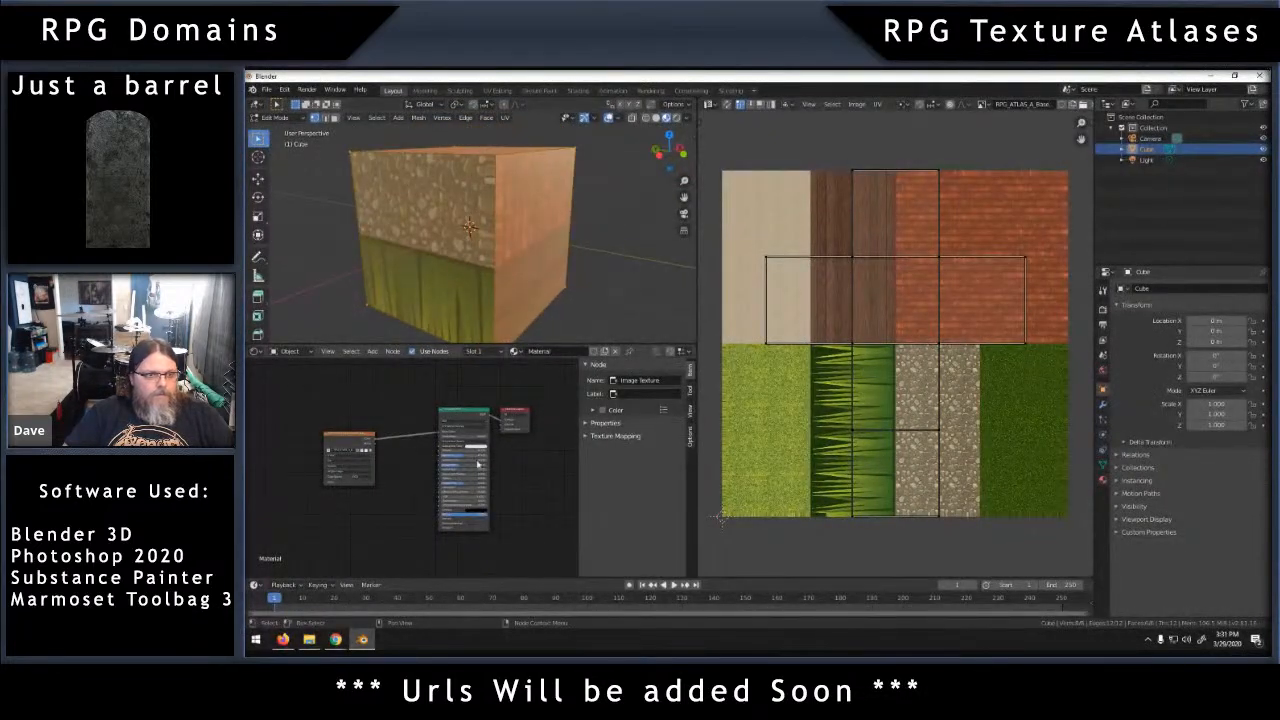
scroll(460, 452, up, 3)
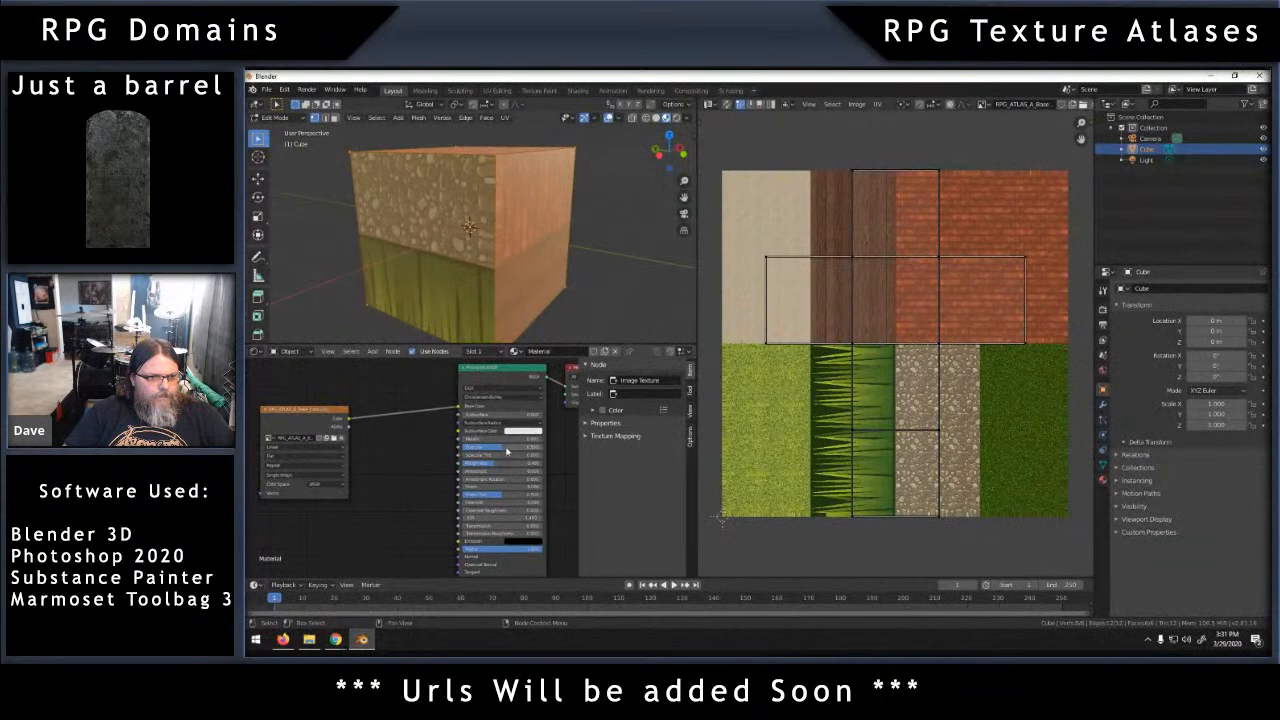
drag(504, 450, 440, 448)
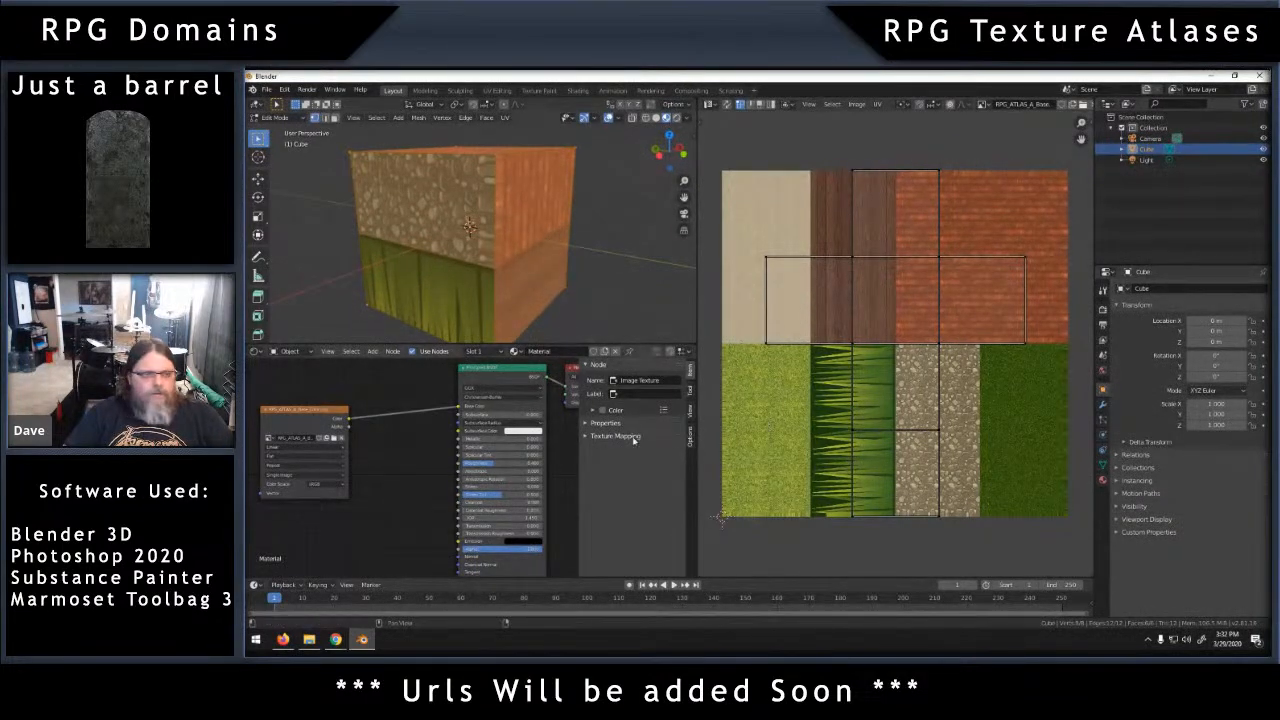
Collapse the base color image node, move it above the shader inputs, and place the height map image node below it.
click(265, 410)
drag(280, 410, 369, 381)
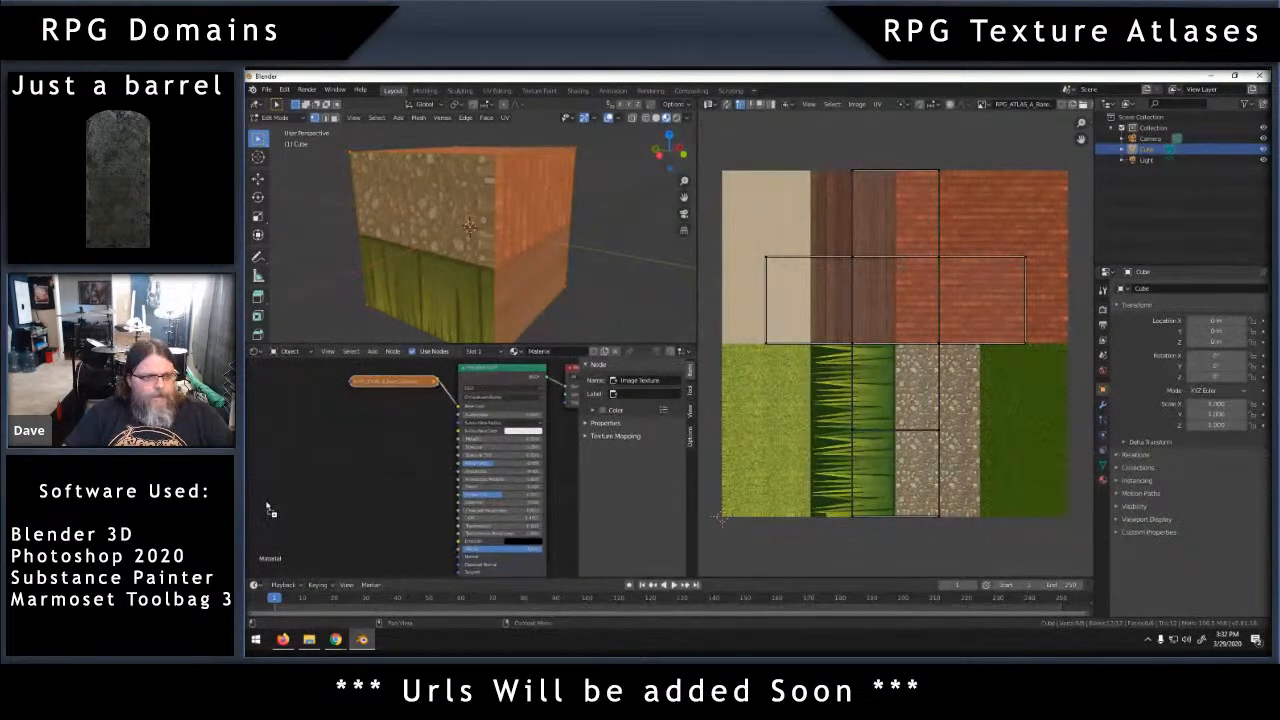
key(shift+d)
scroll(414, 504, down, 2)
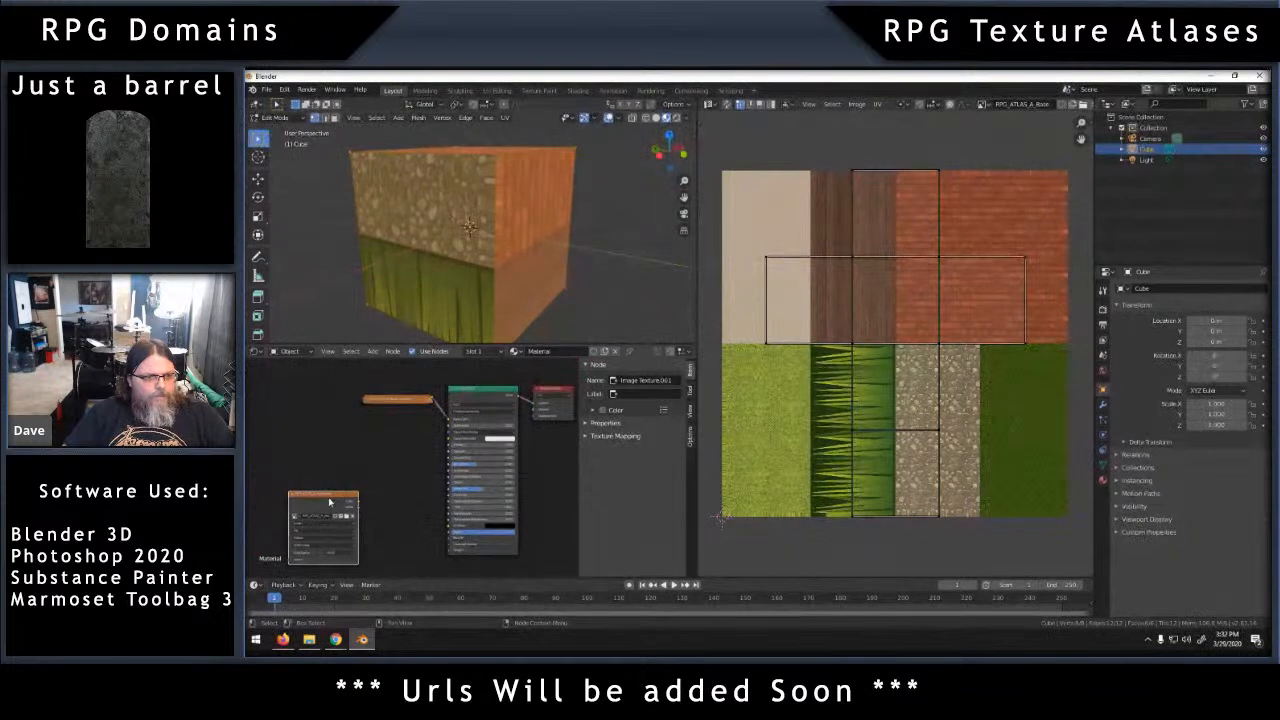
click(322, 468)
Add a Bump node, feeding the height image's Color into Height and its Normal output into the Principled shader's Normal.
key(shift+a)
click(383, 507)
text(bump)
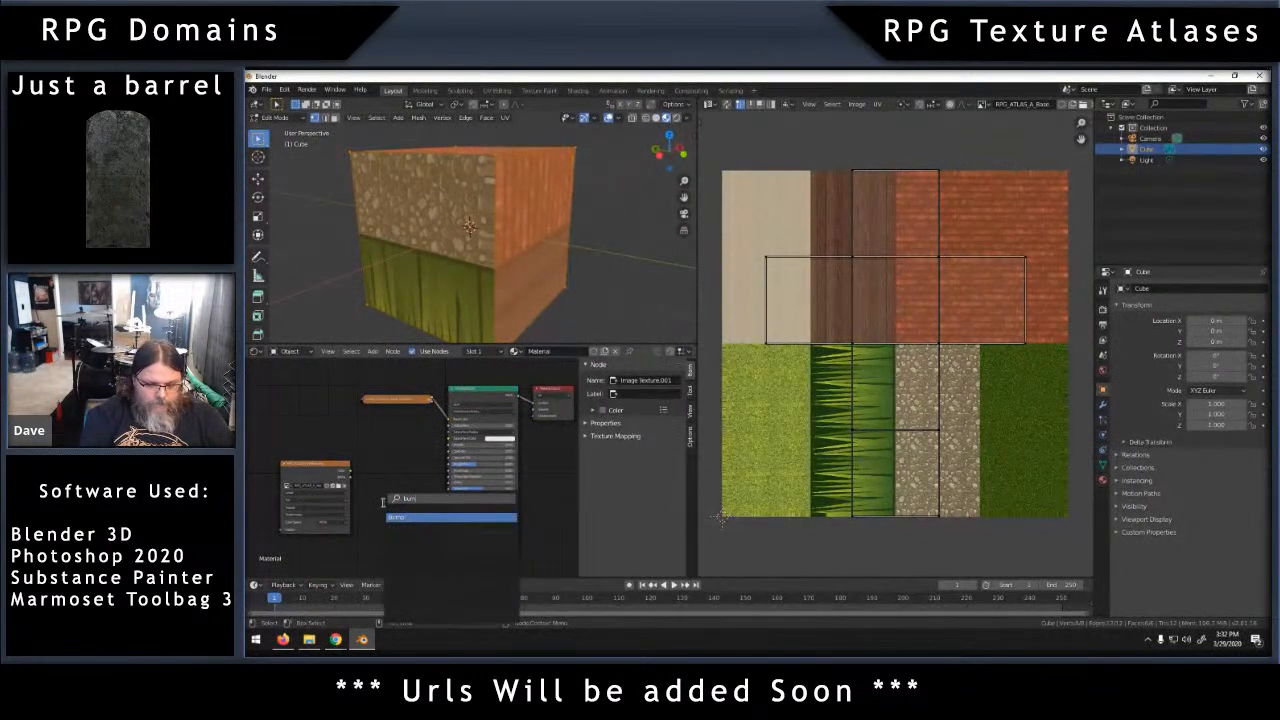
key(Return)
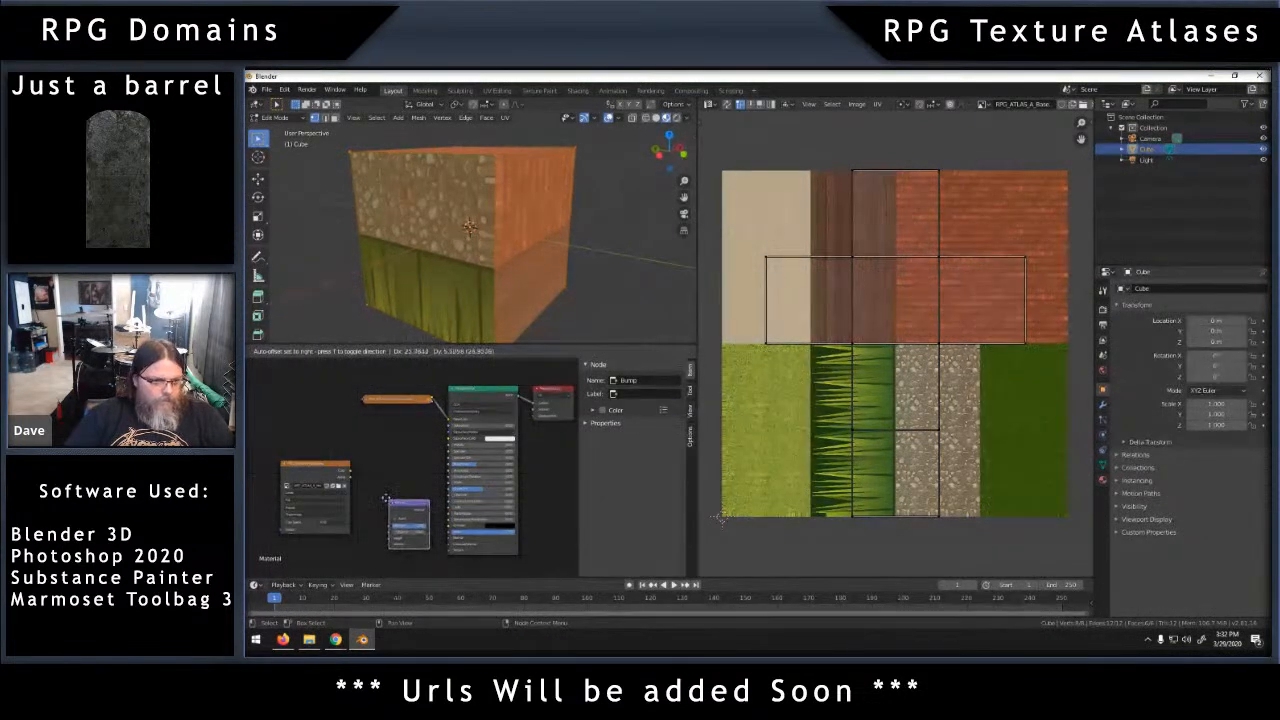
click(392, 483)
drag(424, 492, 449, 545)
drag(351, 479, 376, 523)
Change the height image's color space, then move its node up, collapse it and check the bump on the cube.
click(338, 523)
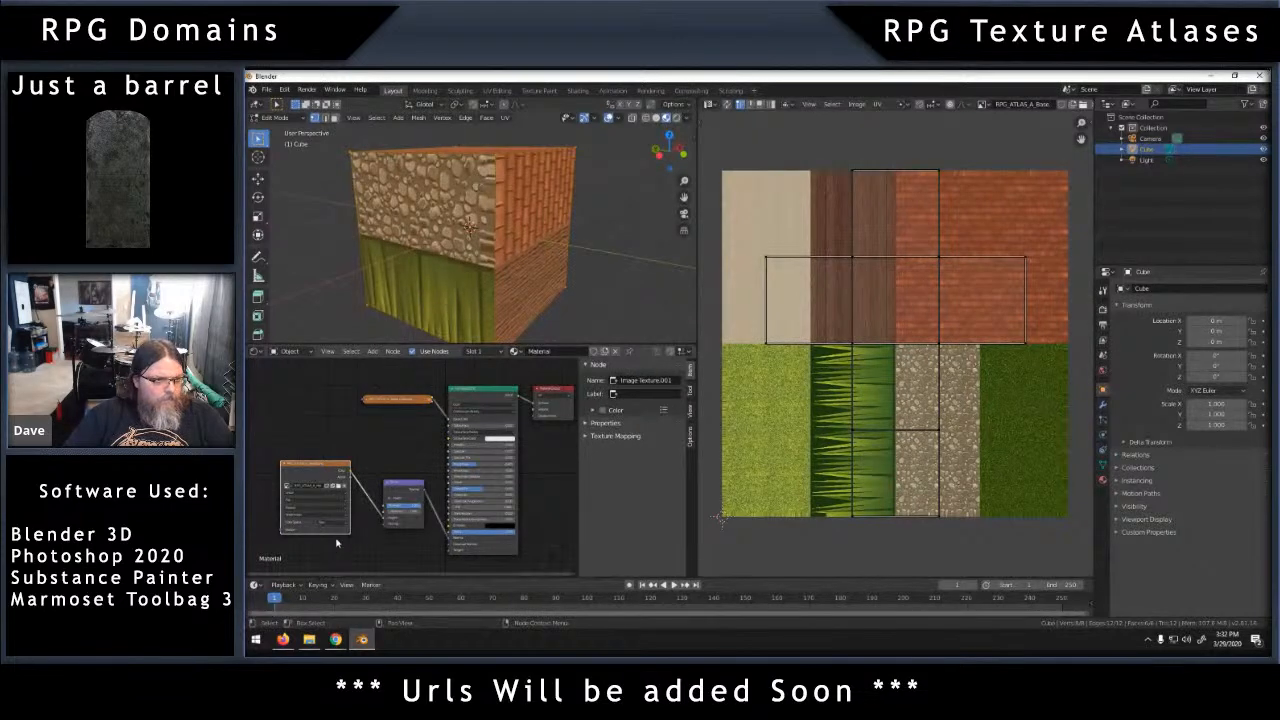
click(340, 550)
drag(291, 469, 298, 449)
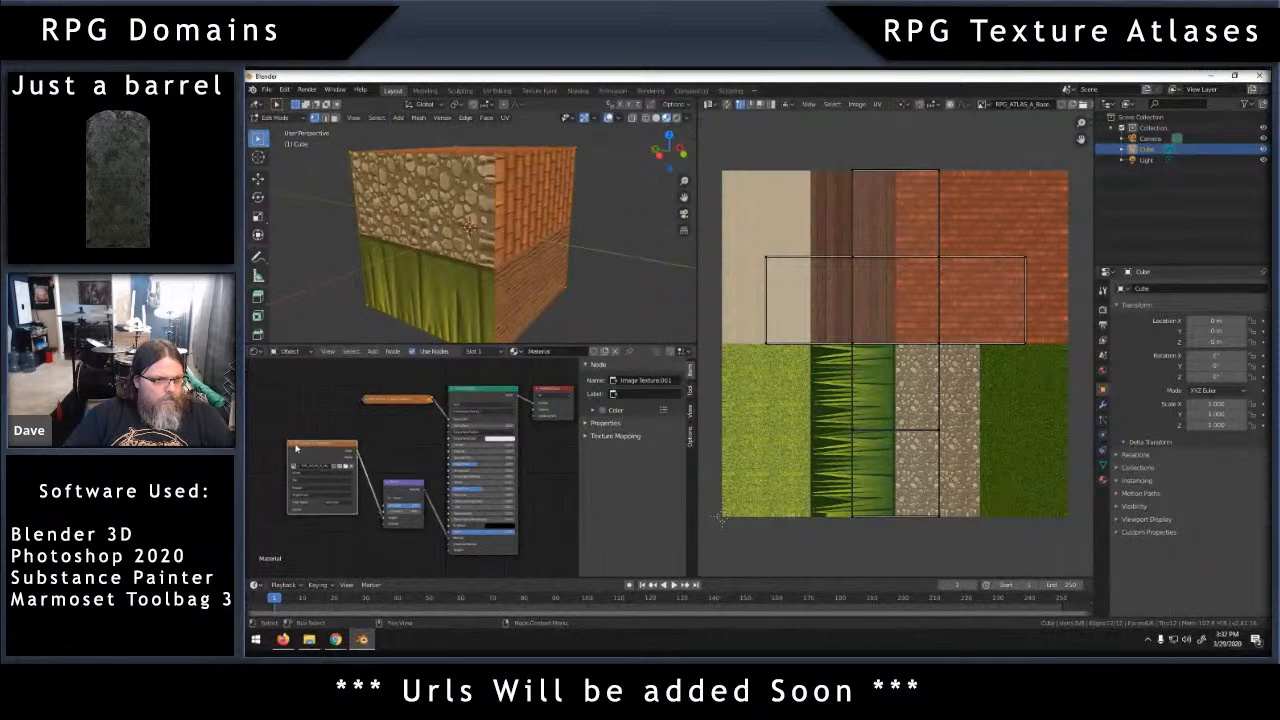
key(h)
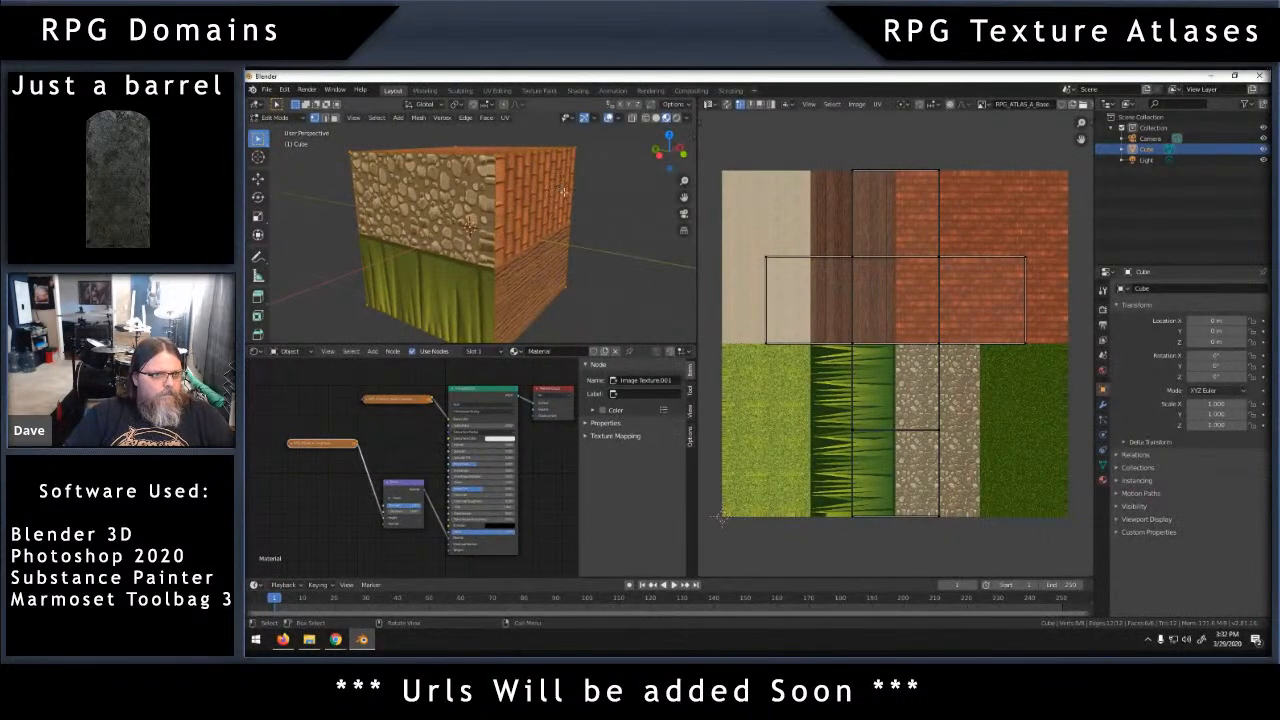
middle_drag(563, 191, 589, 232)
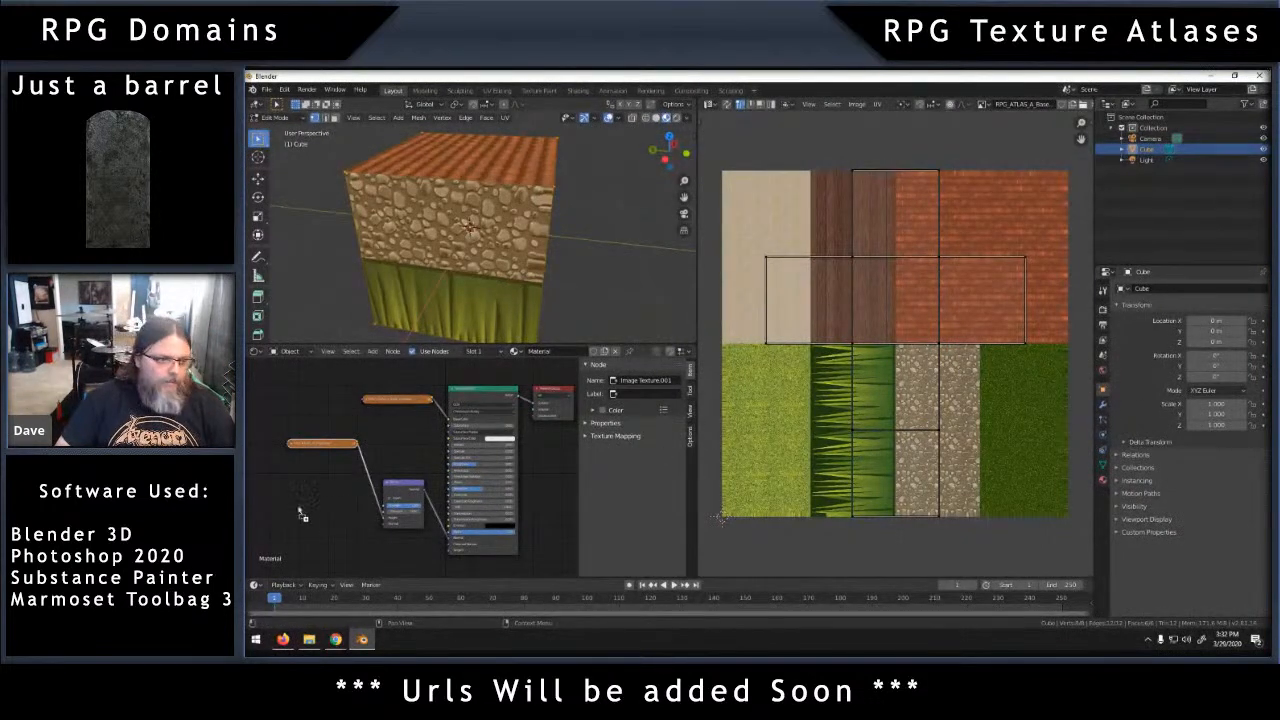
Bring the atlas normal map image into the material as a node below the height map node.
drag(298, 507, 264, 510)
middle_drag(350, 506, 415, 418)
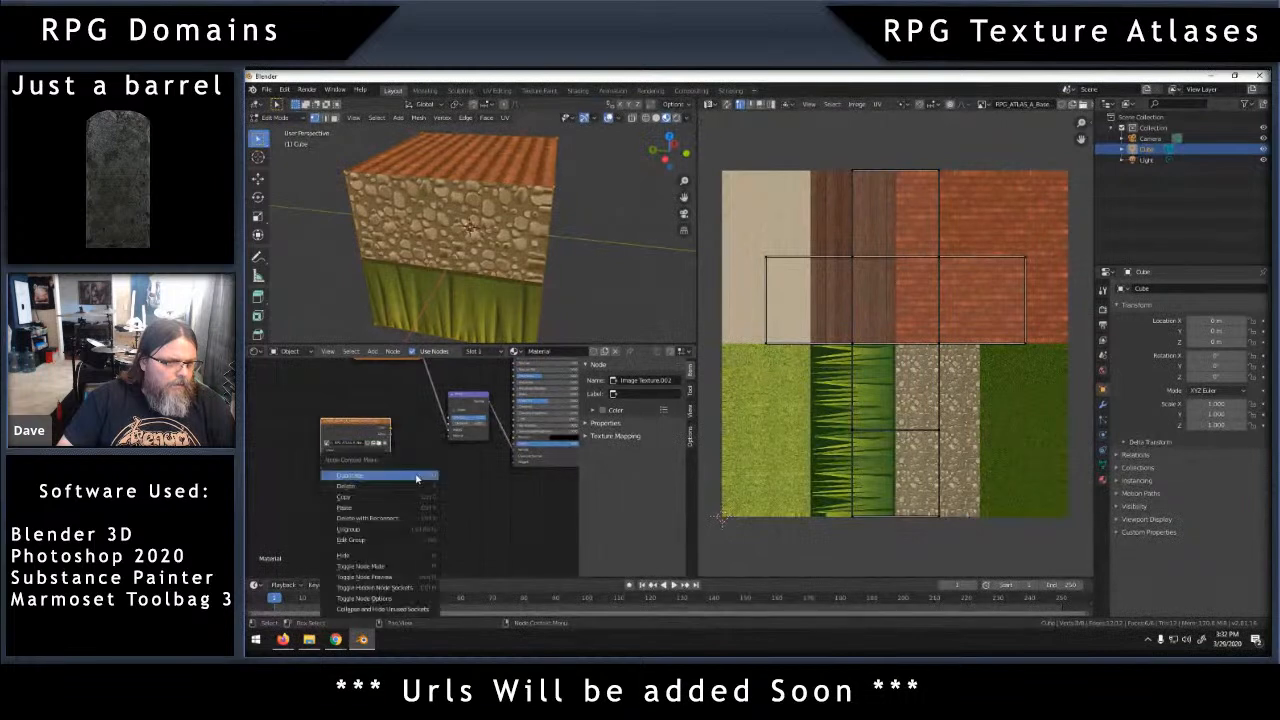
right_click(418, 480)
click(475, 498)
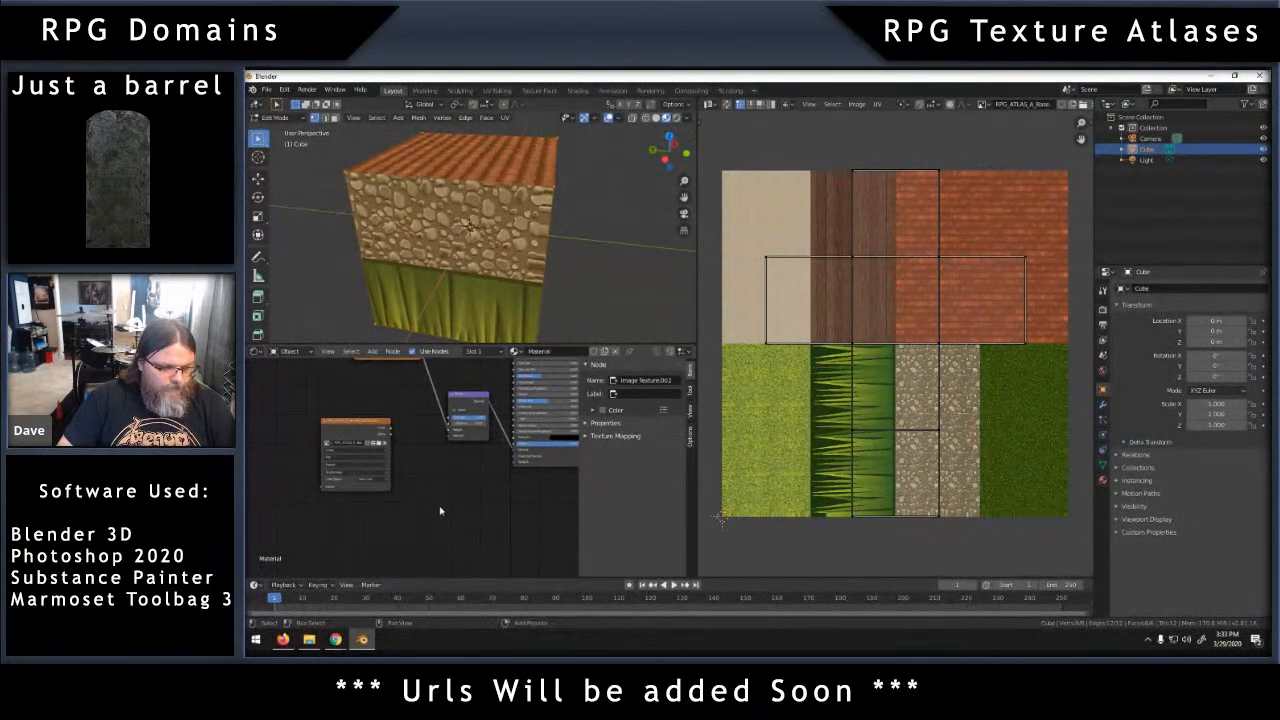
Add a Normal Map node, connecting the normal image's Color to it and its output to the Bump node's Normal.
key(shift+a)
click(433, 502)
text(norm)
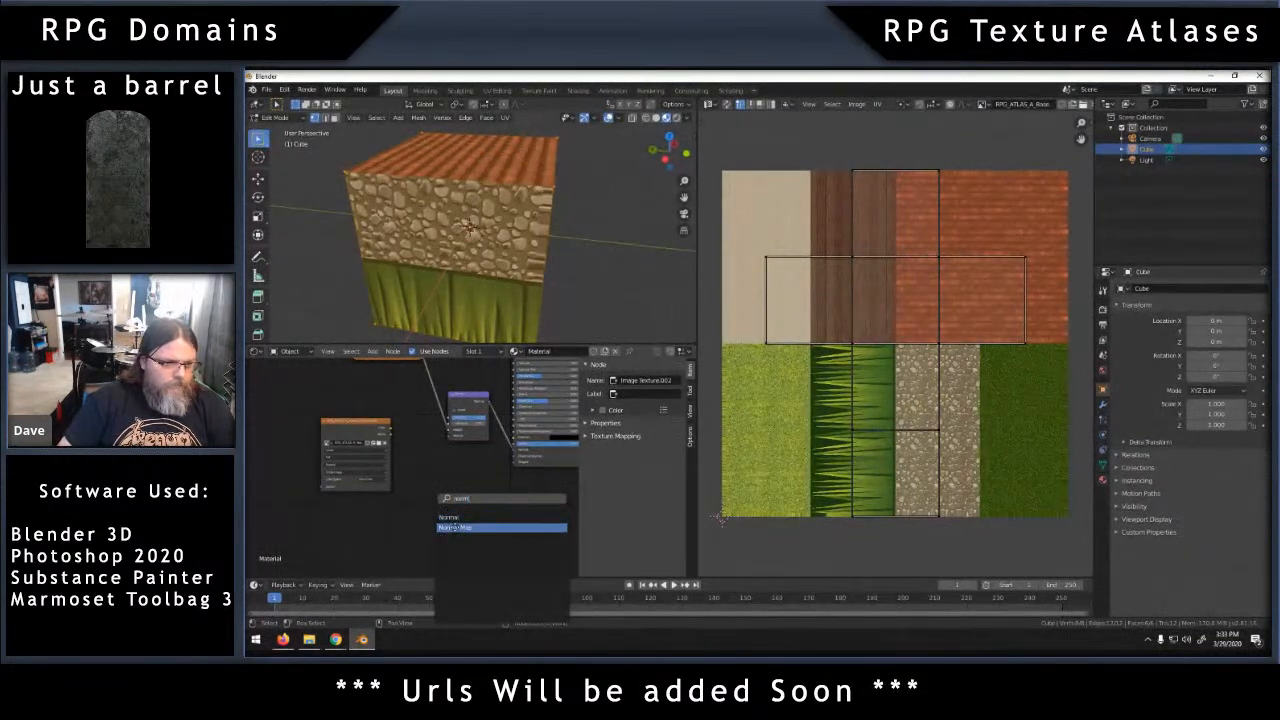
click(455, 527)
click(422, 484)
drag(466, 489, 475, 484)
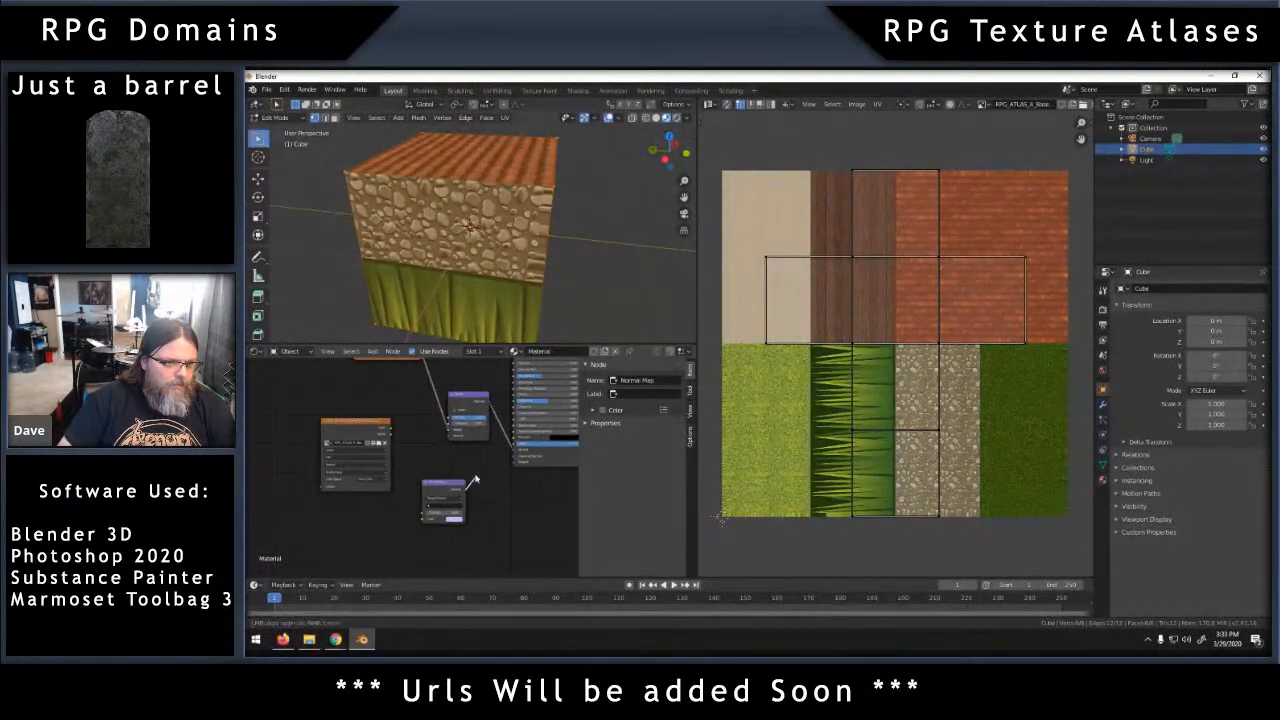
drag(450, 440, 424, 509)
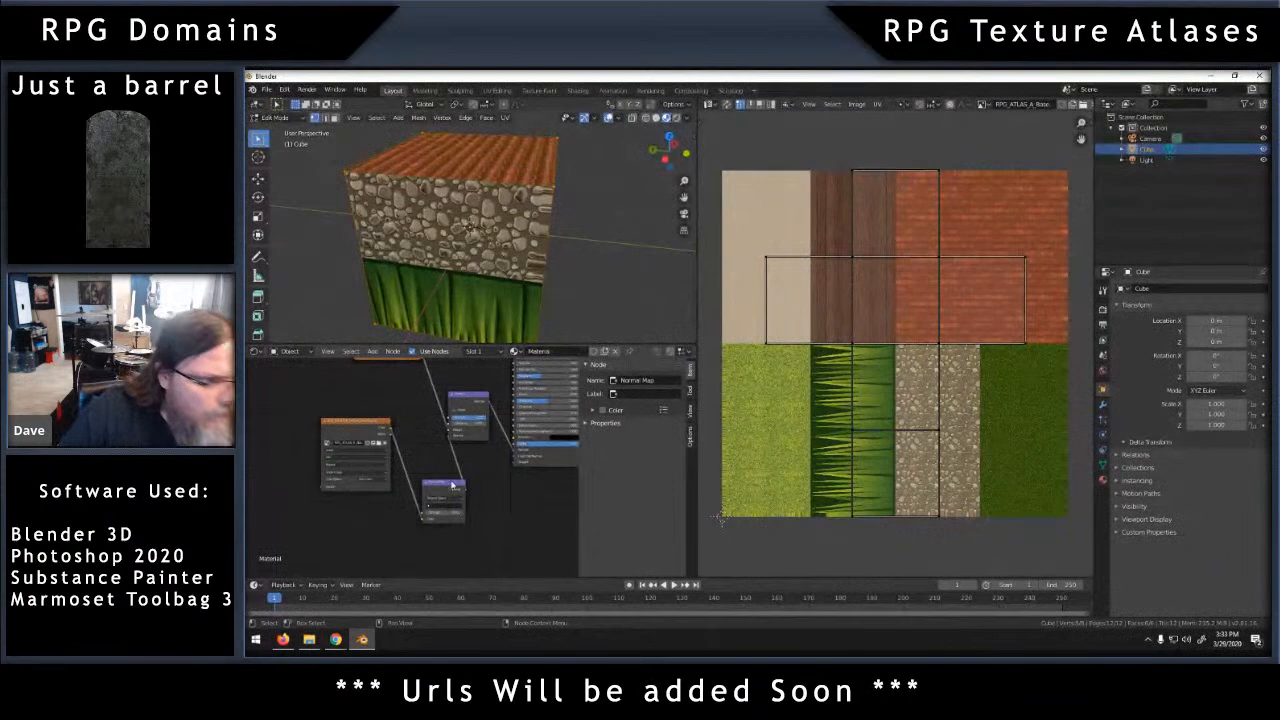
Deselect the cube's geometry and inspect its textured faces from several angles and up close.
scroll(503, 289, up, 3)
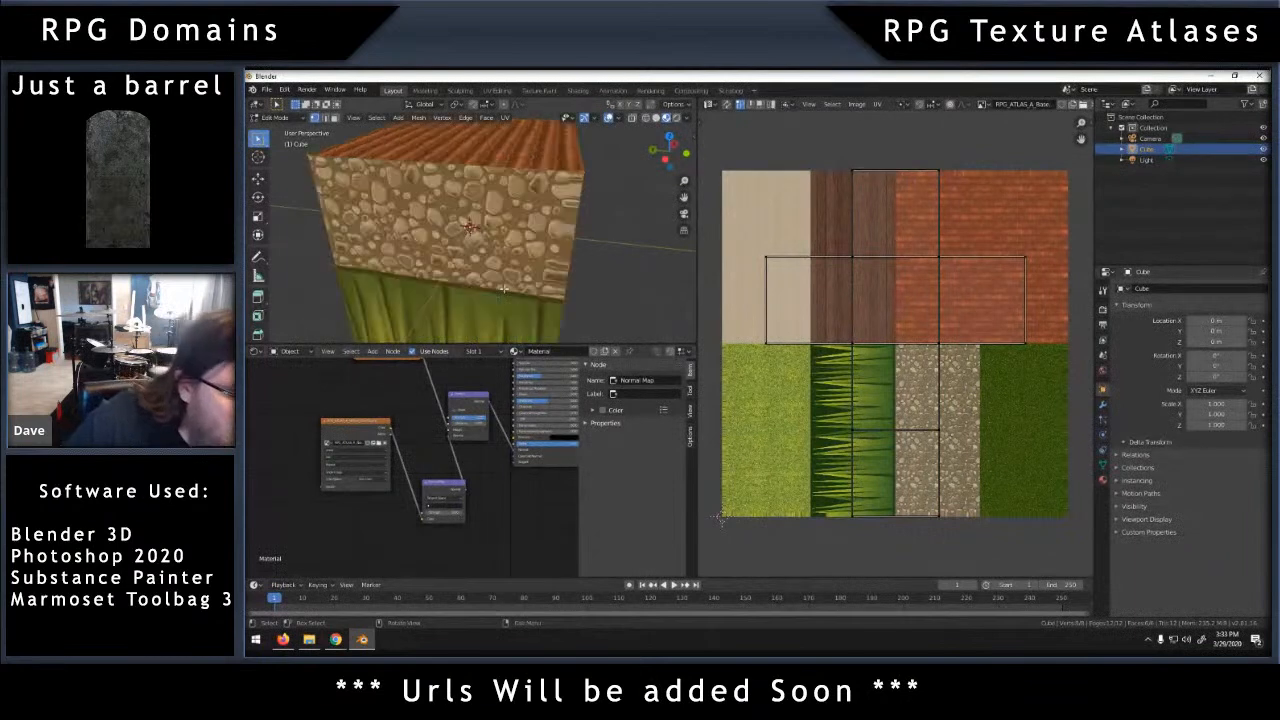
click(611, 243)
middle_drag(591, 239, 430, 216)
scroll(430, 216, down, 6)
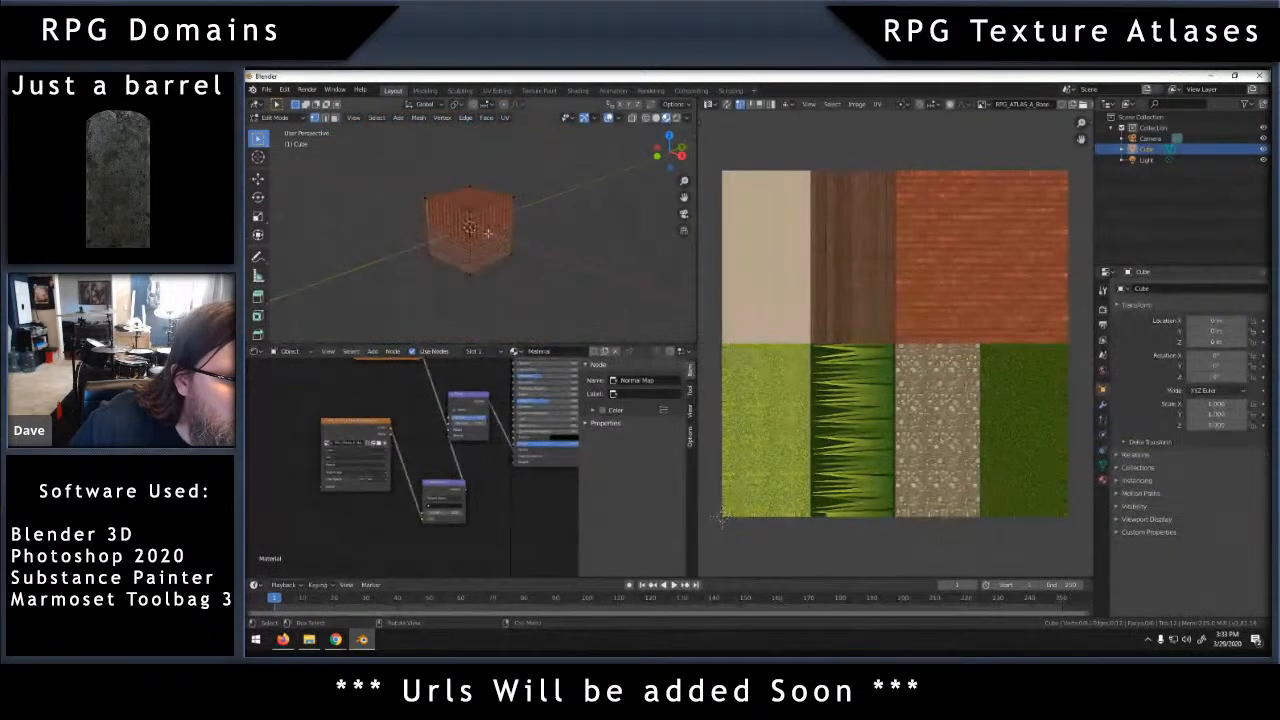
scroll(502, 236, up, 5)
middle_drag(502, 236, 648, 228)
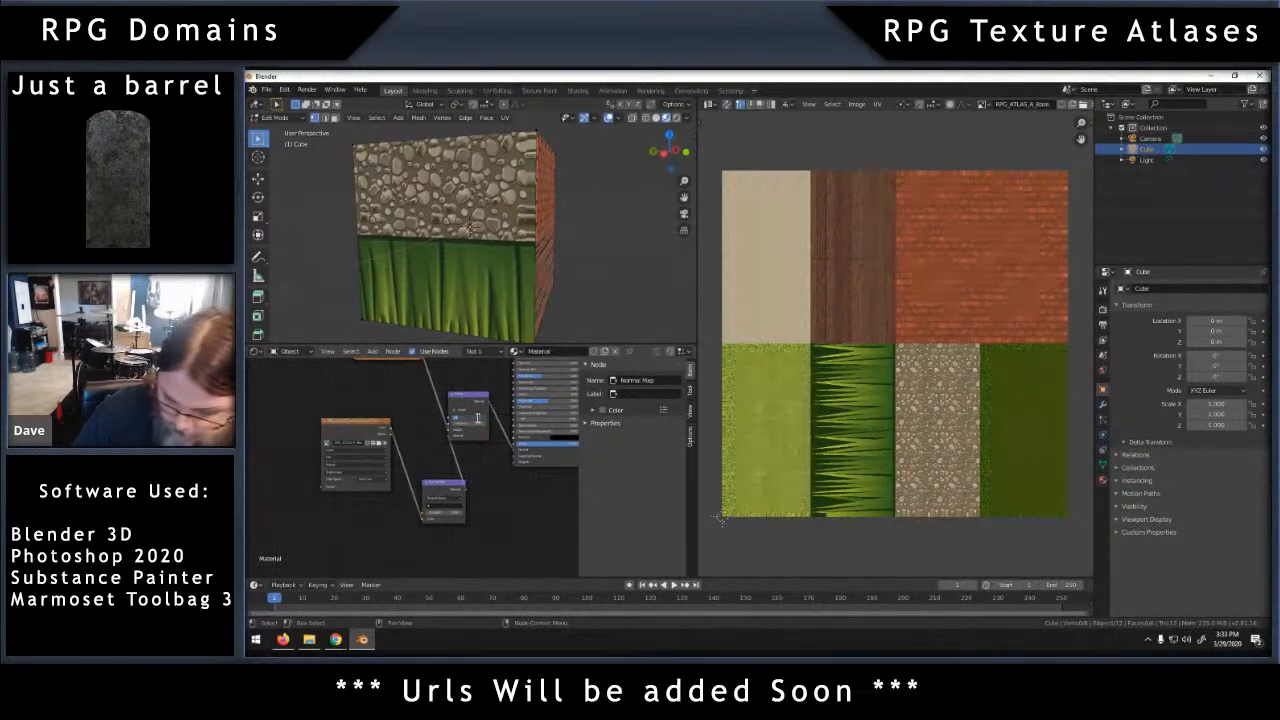
middle_drag(468, 212, 558, 230)
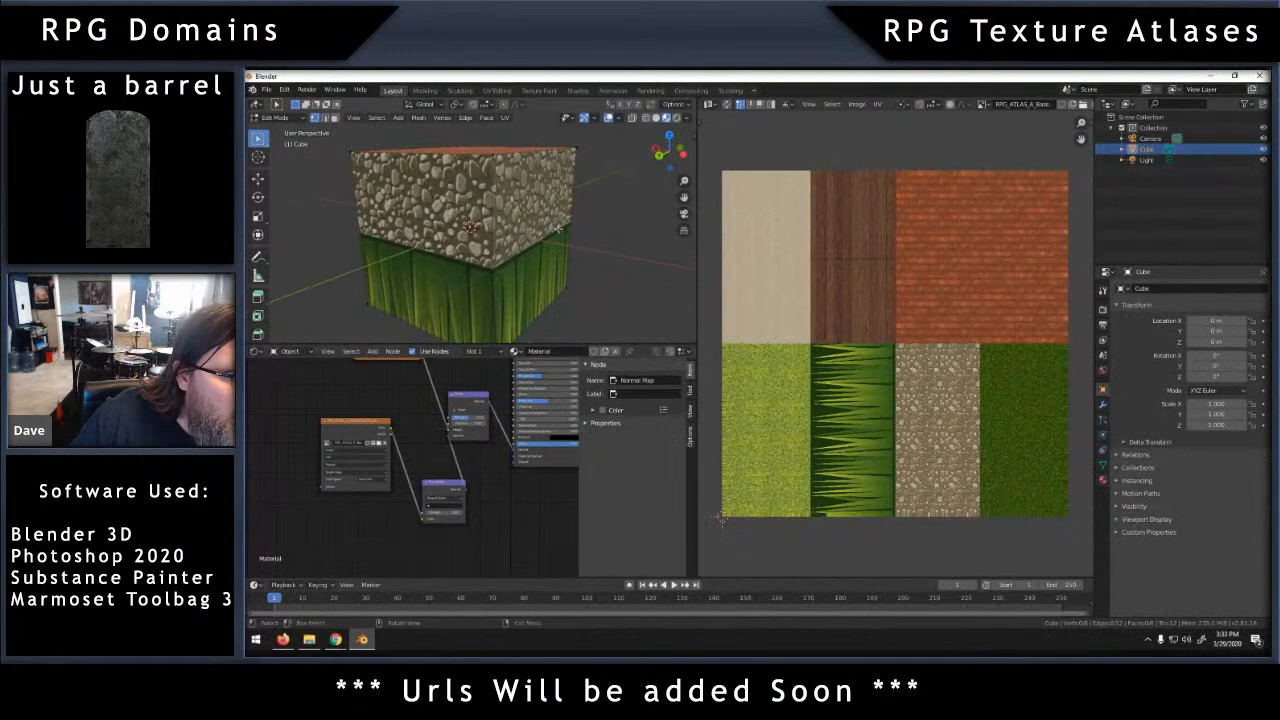
scroll(558, 230, up, 4)
scroll(558, 229, up, 4)
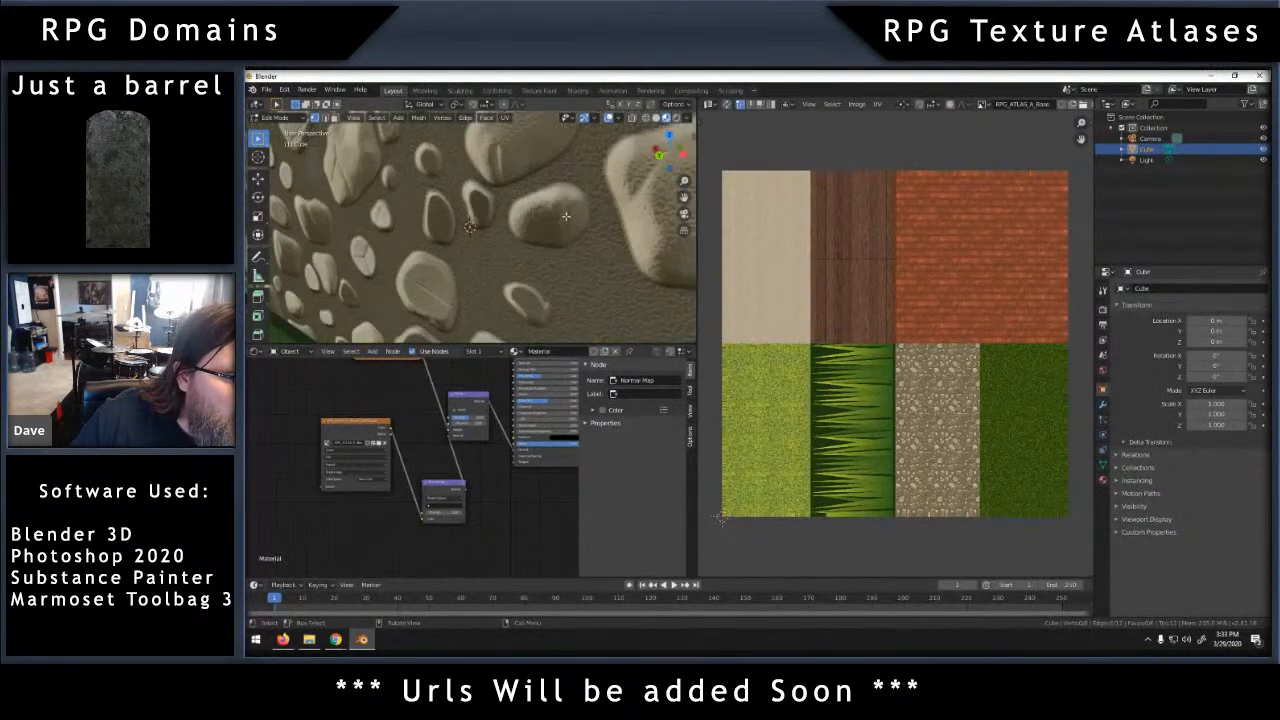
Try the Linear and sRGB color spaces on the atlas normal map image and check the relief on the cube.
middle_drag(558, 229, 542, 210)
scroll(542, 210, down, 4)
scroll(541, 210, down, 4)
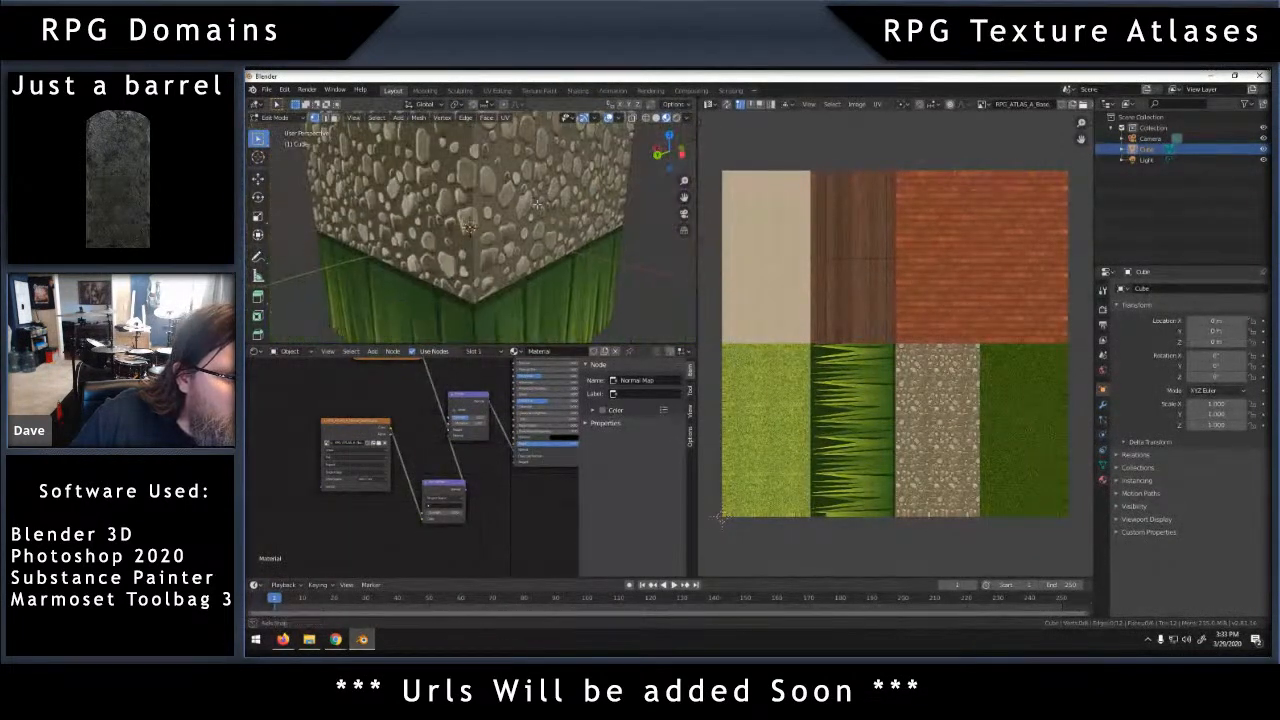
scroll(517, 201, down, 2)
middle_drag(508, 218, 575, 275)
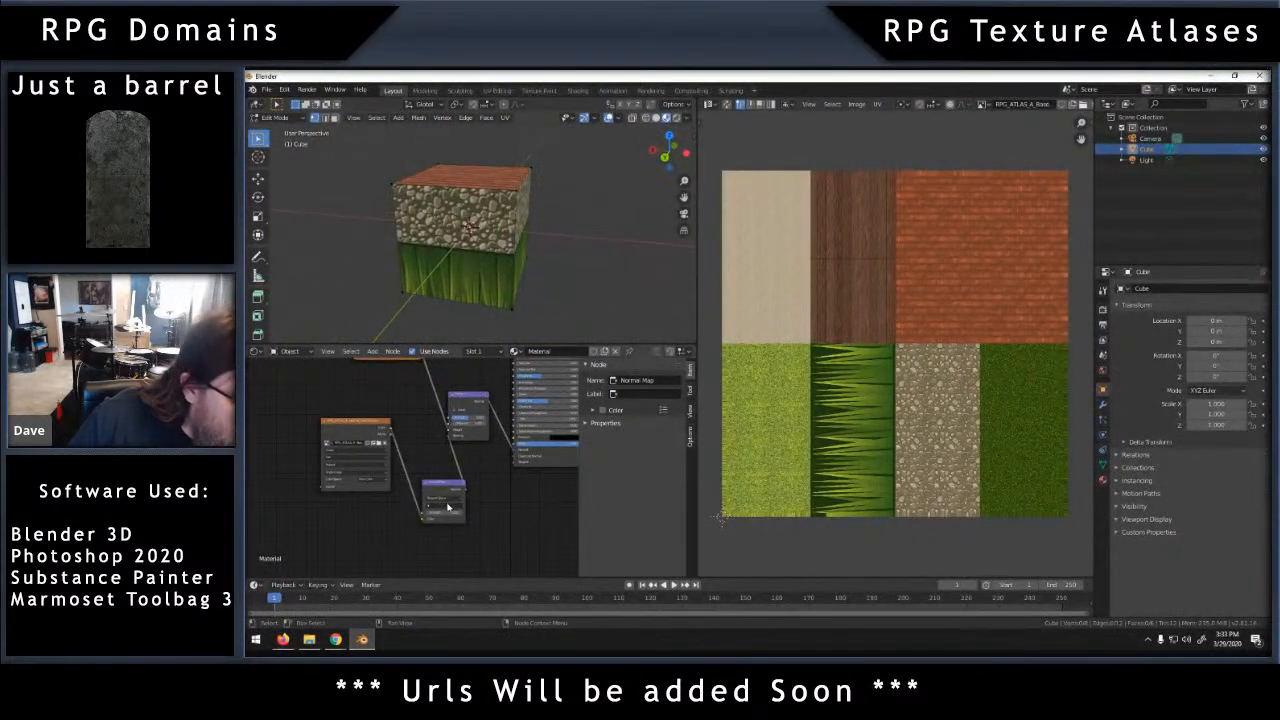
click(383, 486)
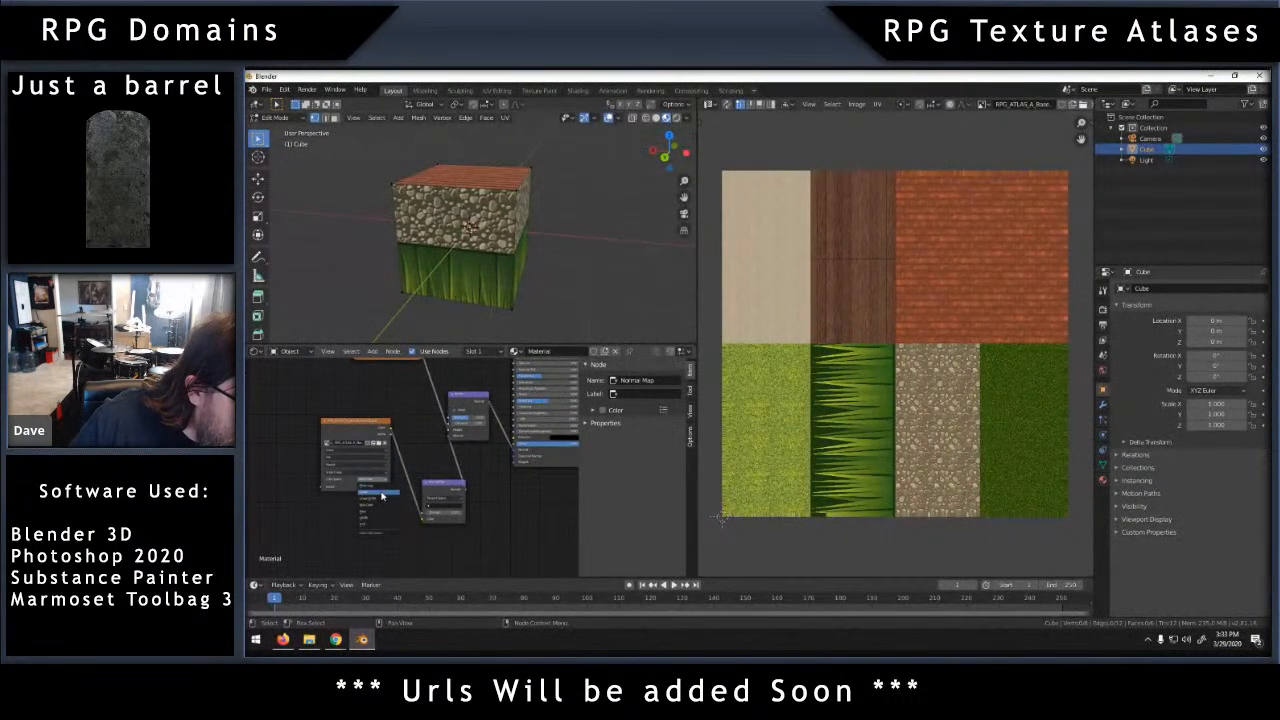
click(381, 495)
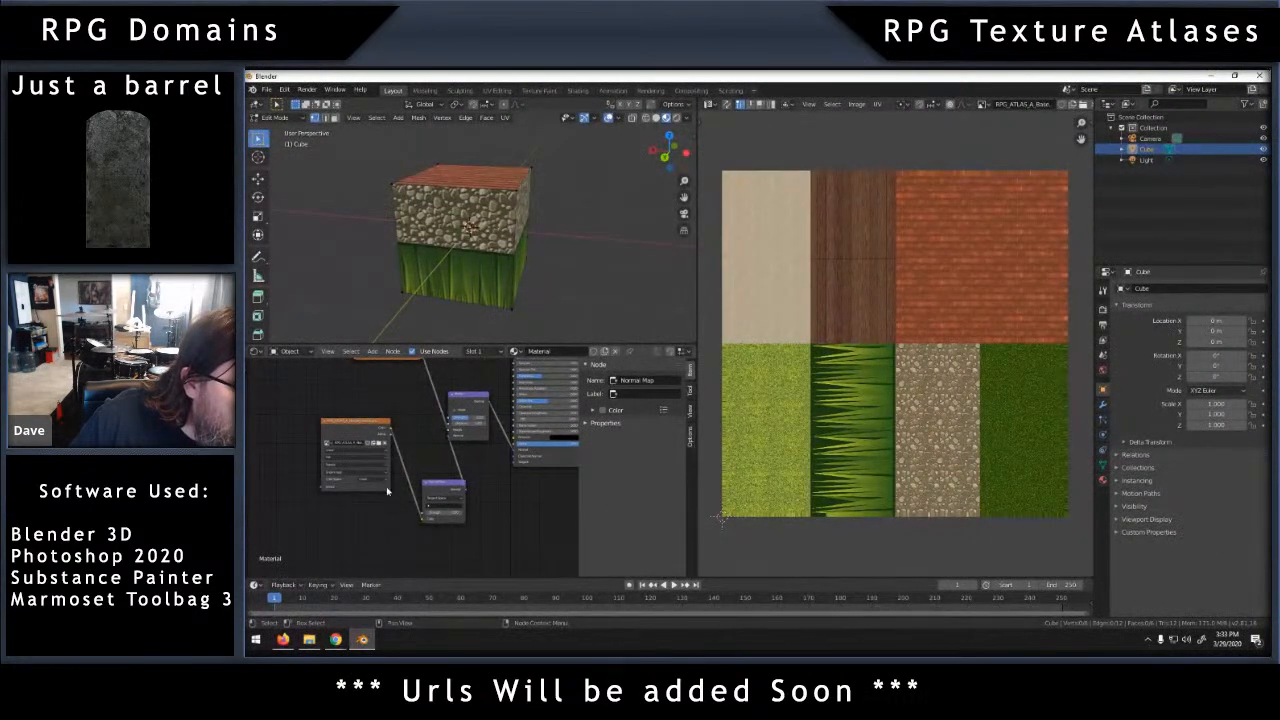
click(383, 484)
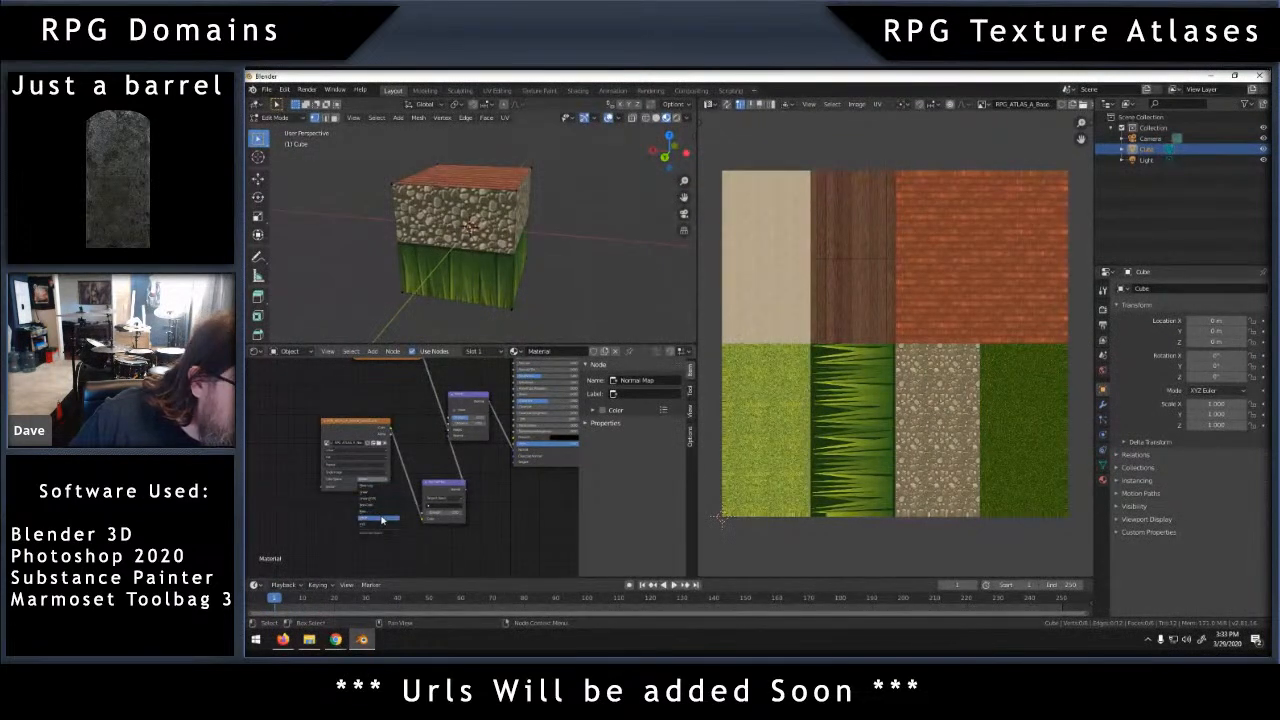
mouse_move(497, 216)
middle_down()
mouse_move(460, 225)
mouse_move(498, 215)
mouse_move(497, 232)
middle_up()
scroll(460, 225, up, 4)
scroll(486, 221, down, 5)
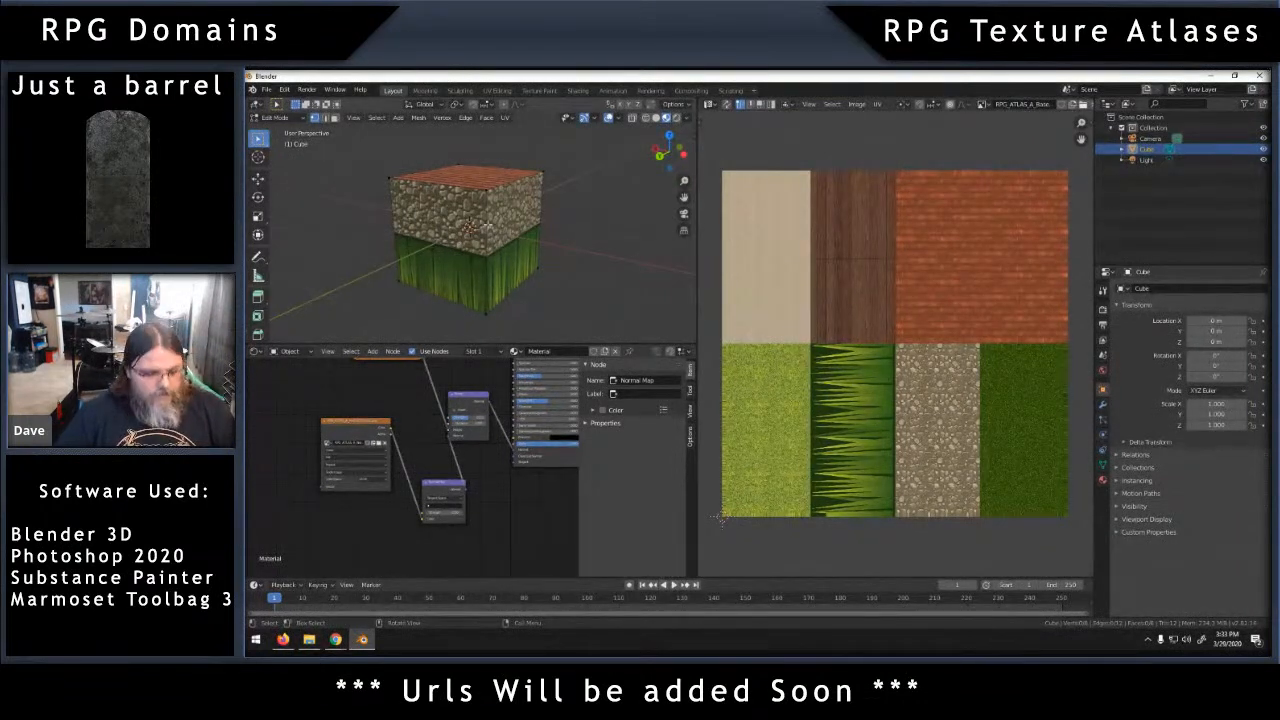
Scale down the cube's whole UV layout, move it onto the dark wood tile of the atlas, and check the deselected cube.
key(a)
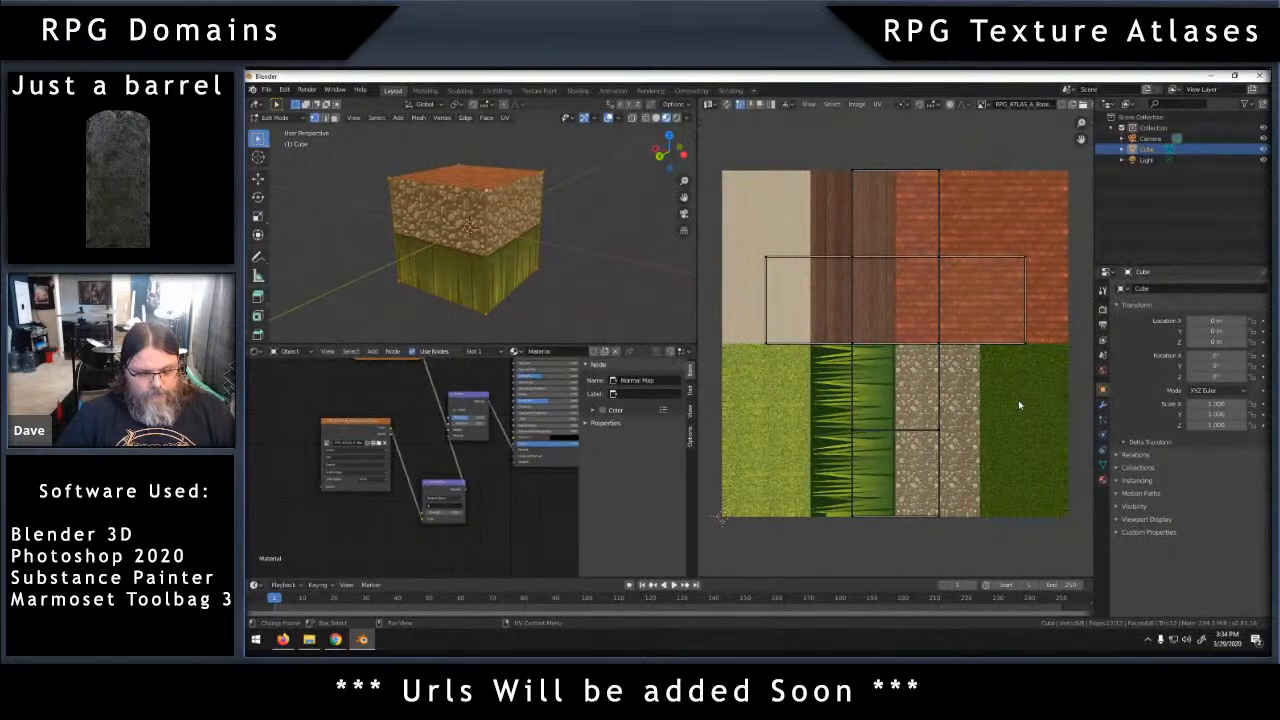
key(a)
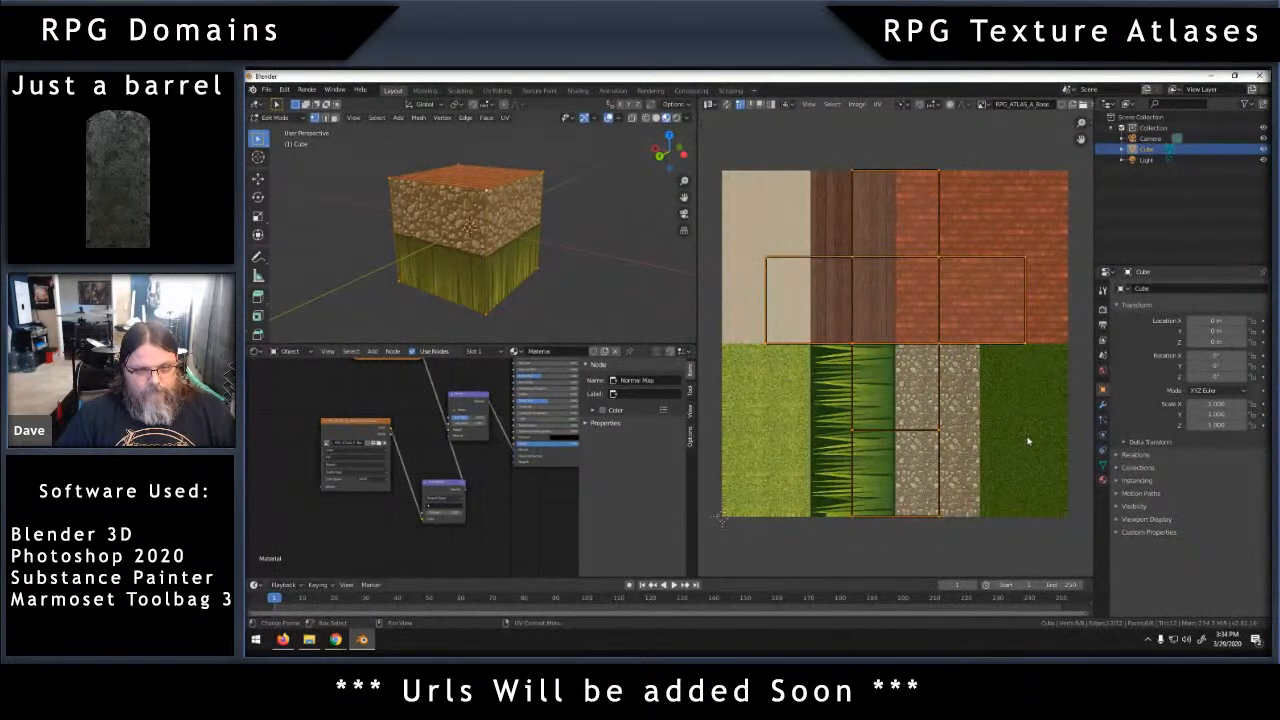
key(s)
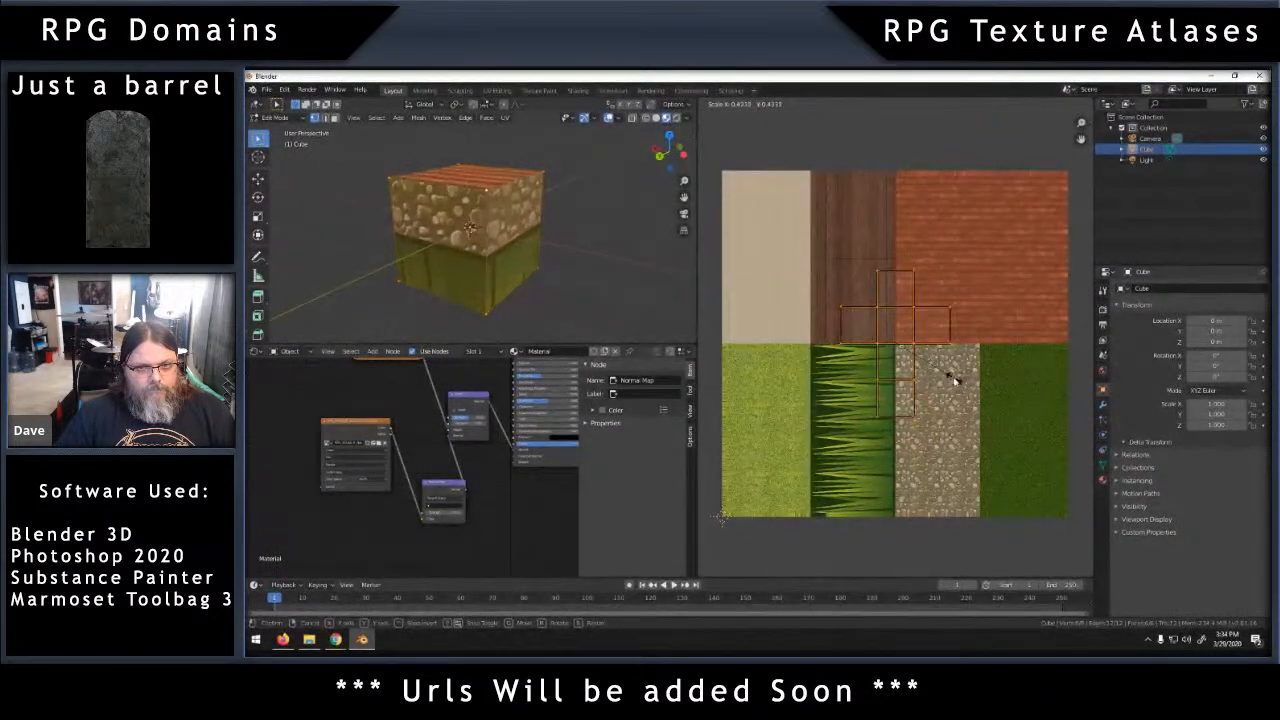
click(938, 373)
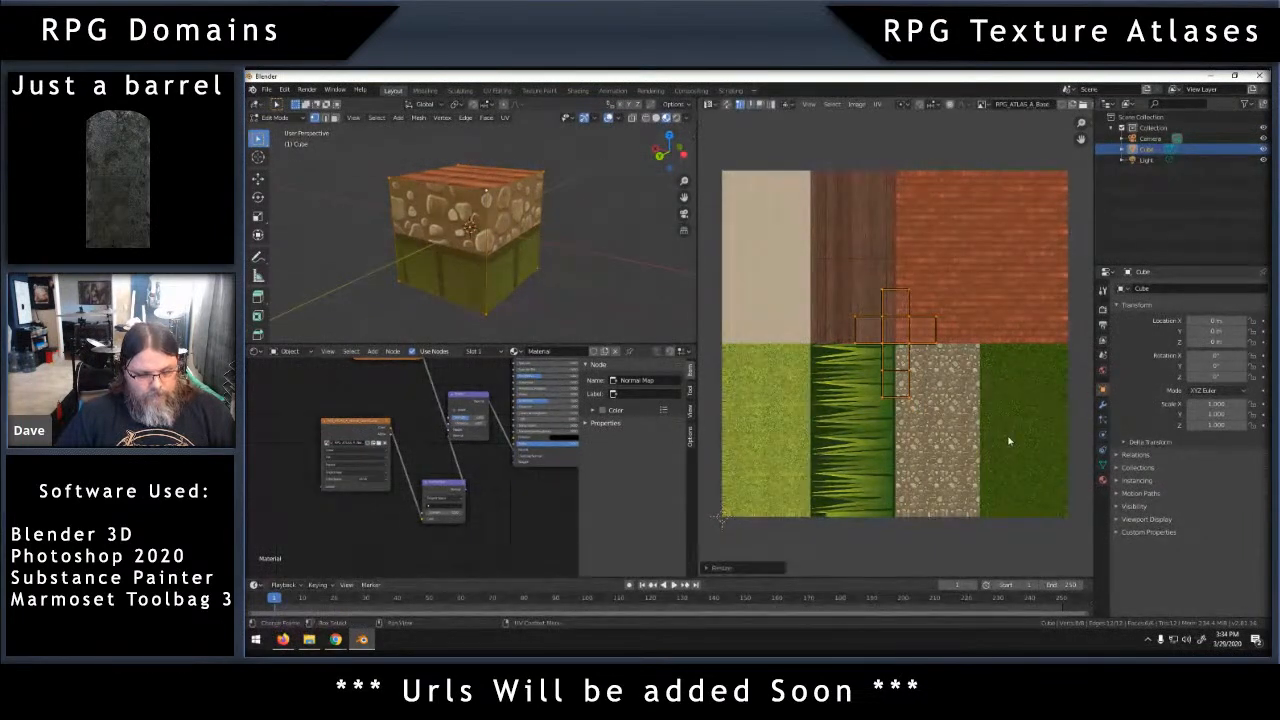
key(g)
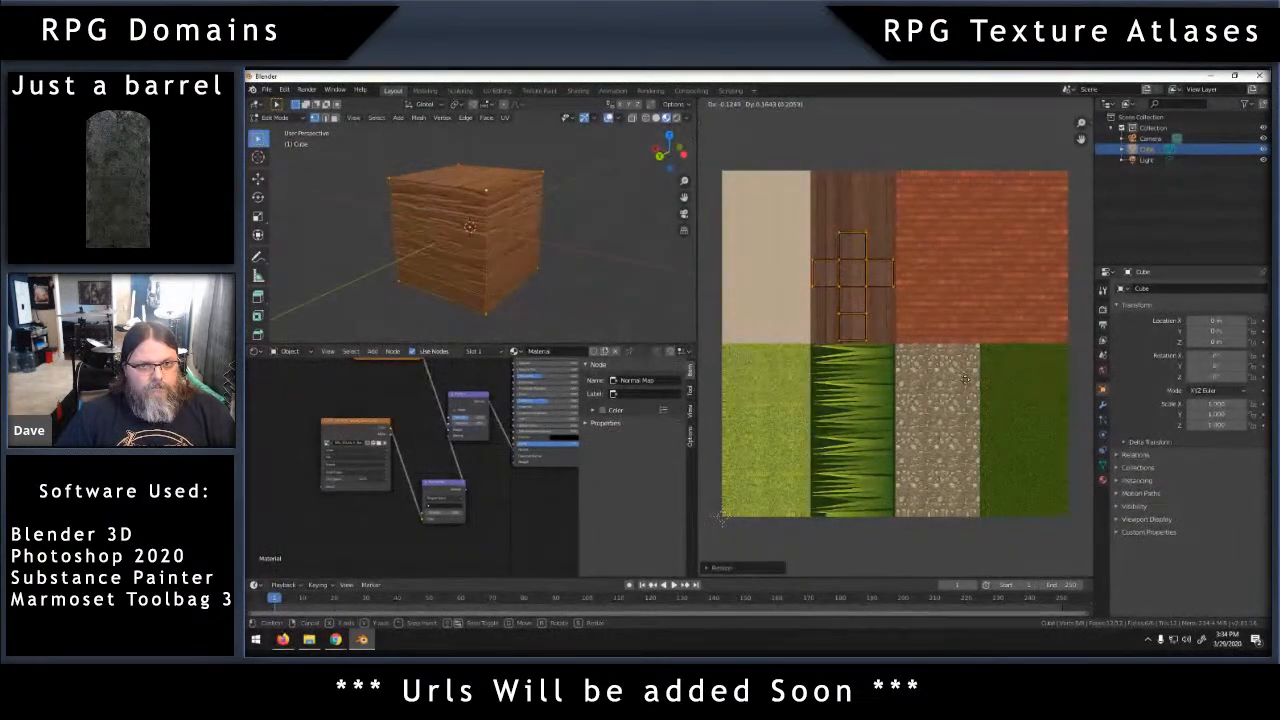
click(966, 379)
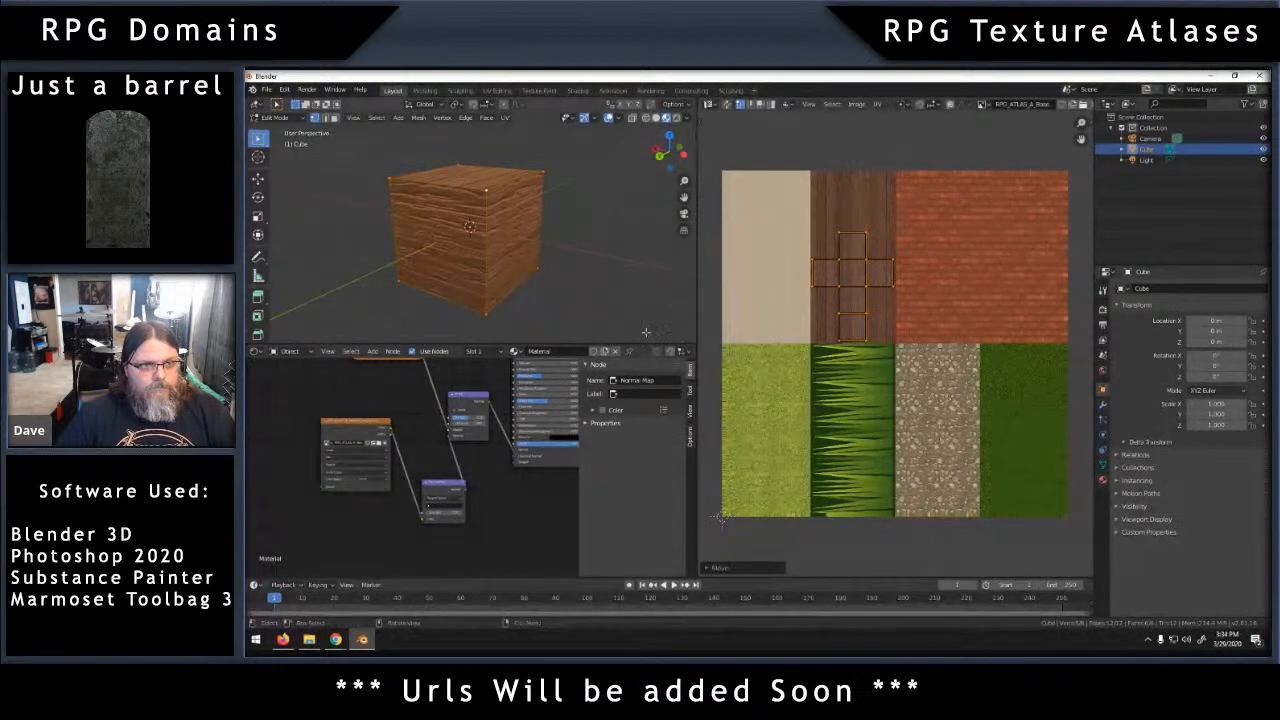
key(alt+a)
middle_drag(551, 283, 352, 270)
click(537, 226)
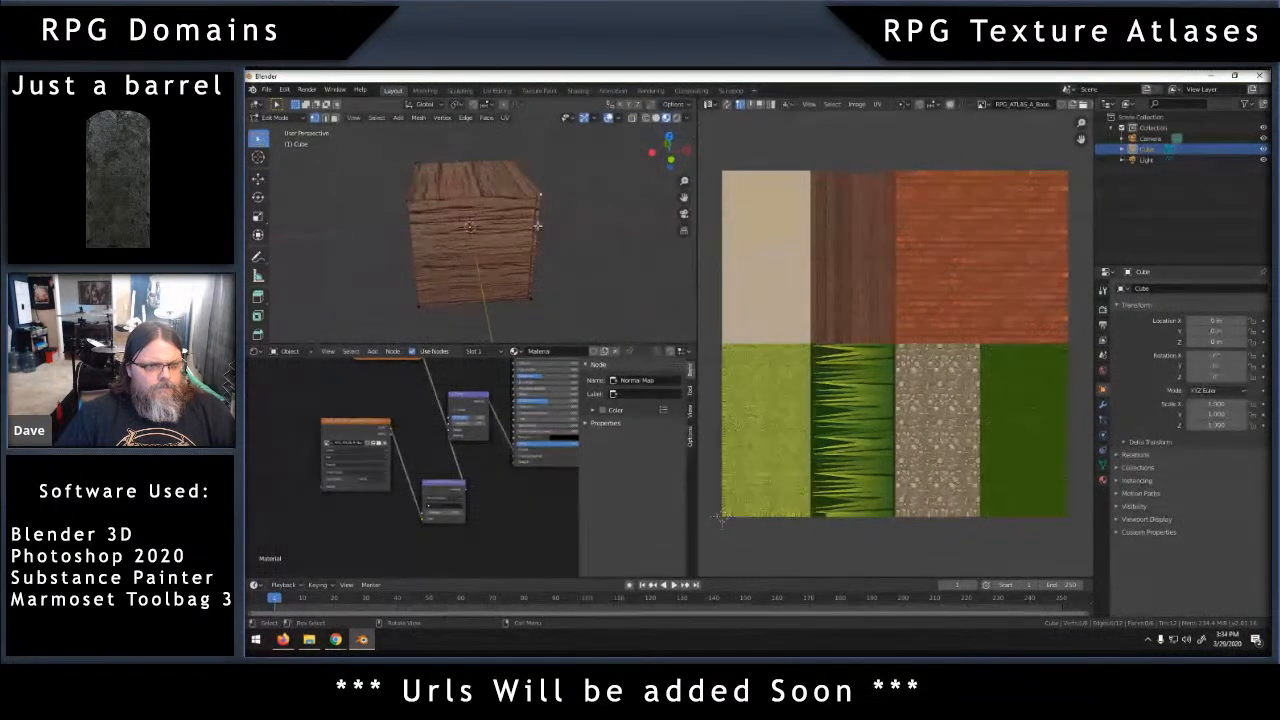
Nudge the cube's whole UV layout along Y within the wood tile near the plank seam and inspect the cube's faces.
key(a)
scroll(909, 263, up, 4)
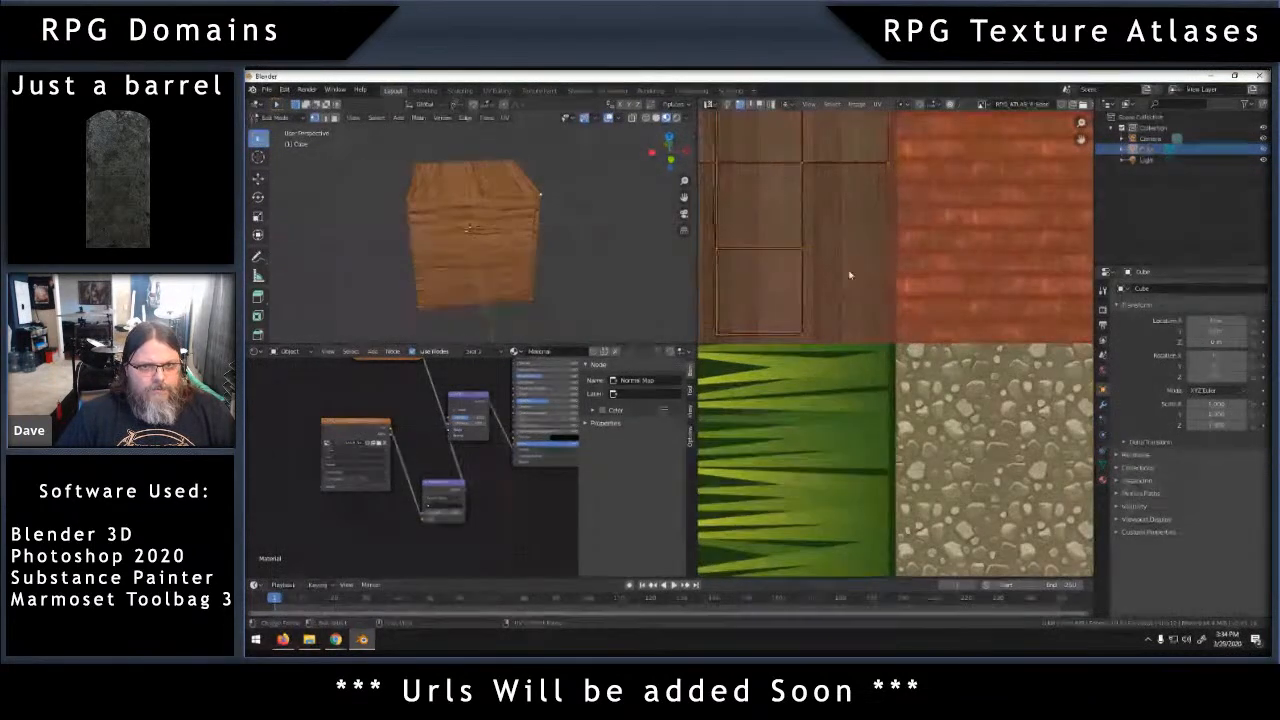
scroll(931, 366, up, 2)
scroll(931, 366, down, 3)
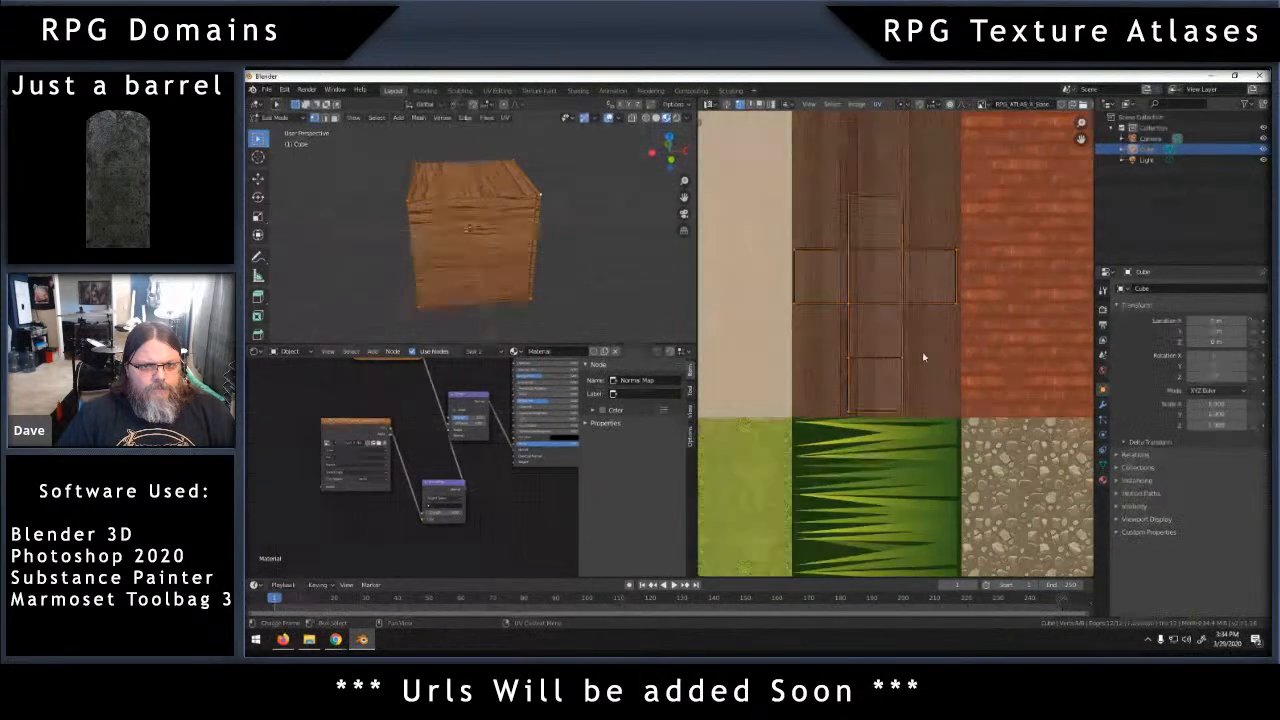
middle_drag(943, 368, 957, 393)
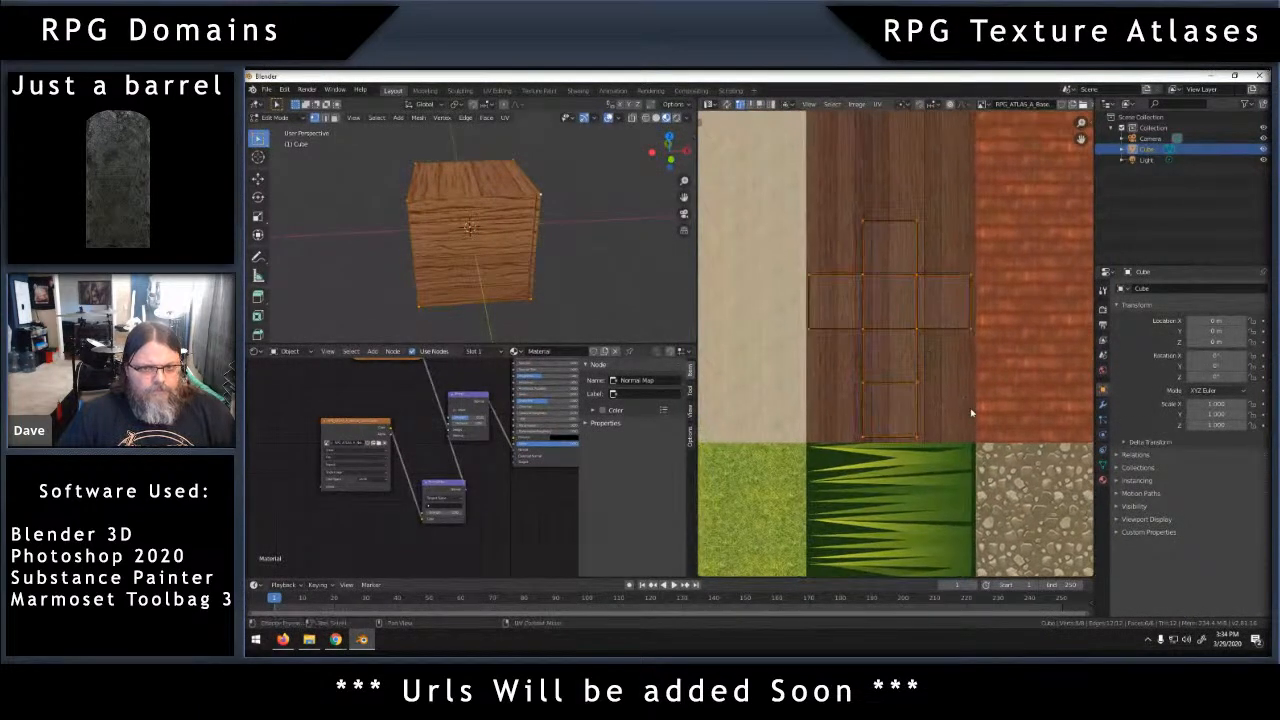
key(g)
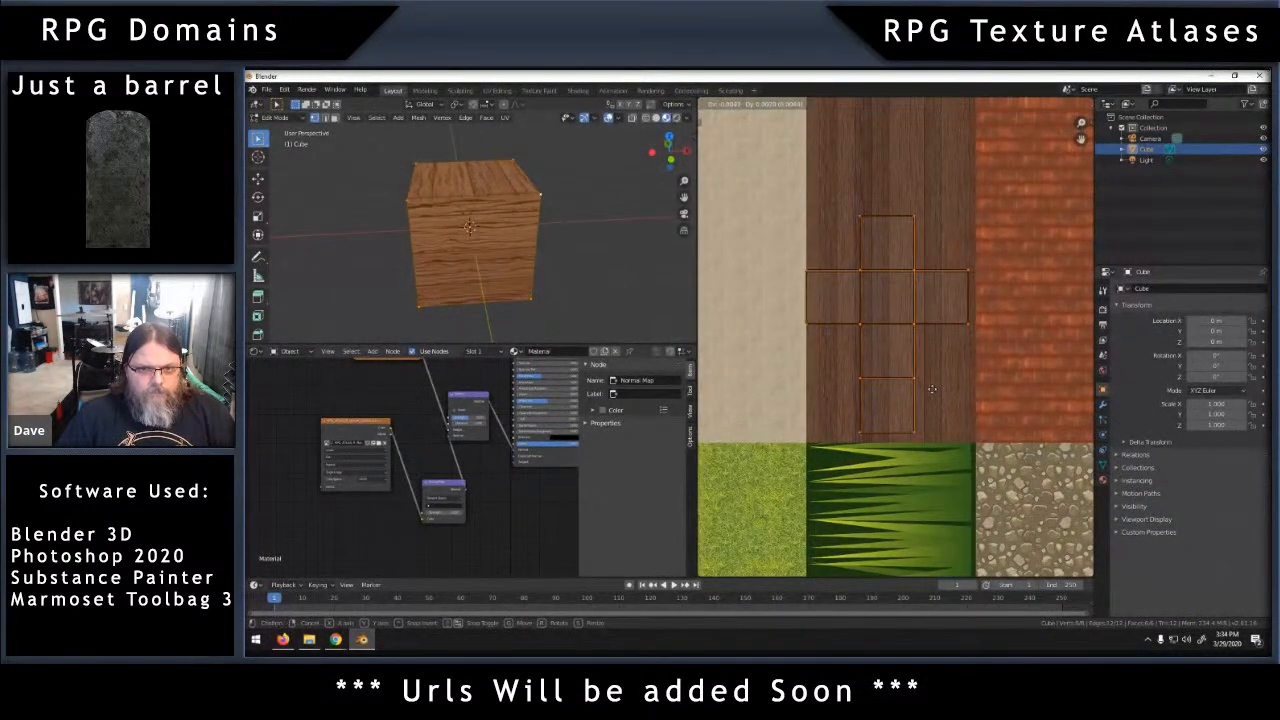
key(y)
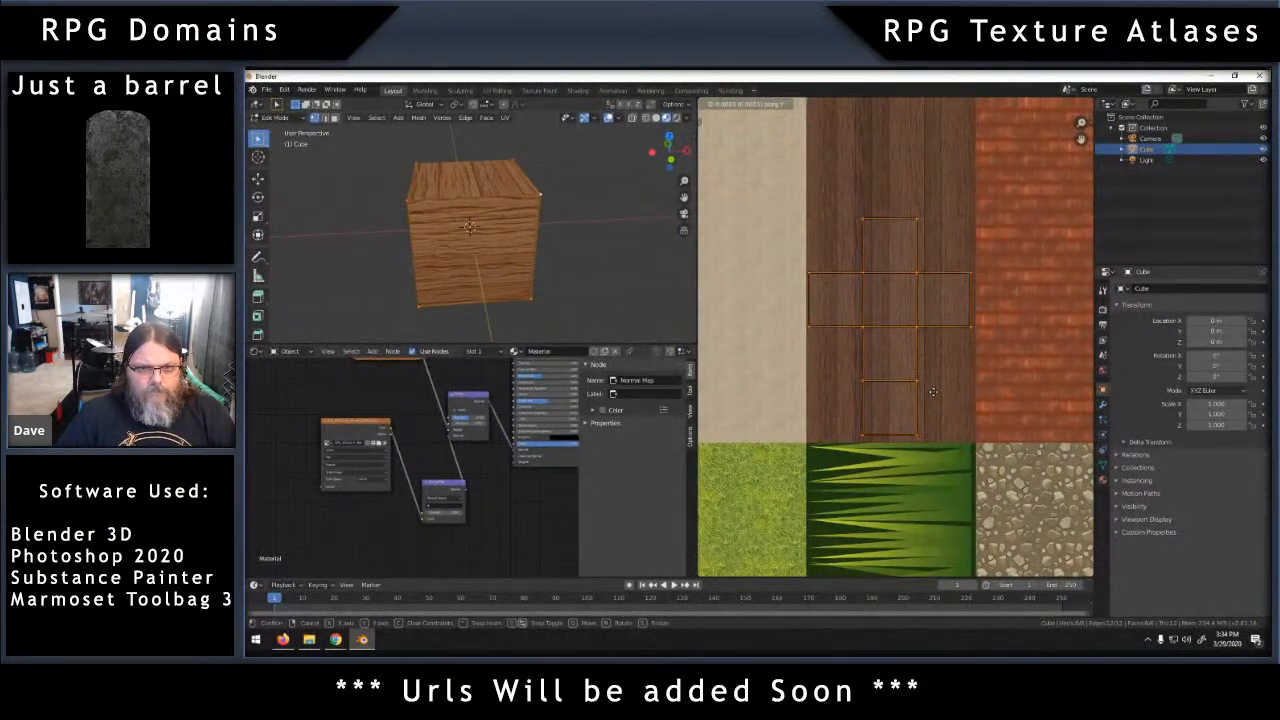
click(933, 391)
click(535, 295)
middle_drag(545, 292, 521, 149)
middle_drag(605, 222, 597, 286)
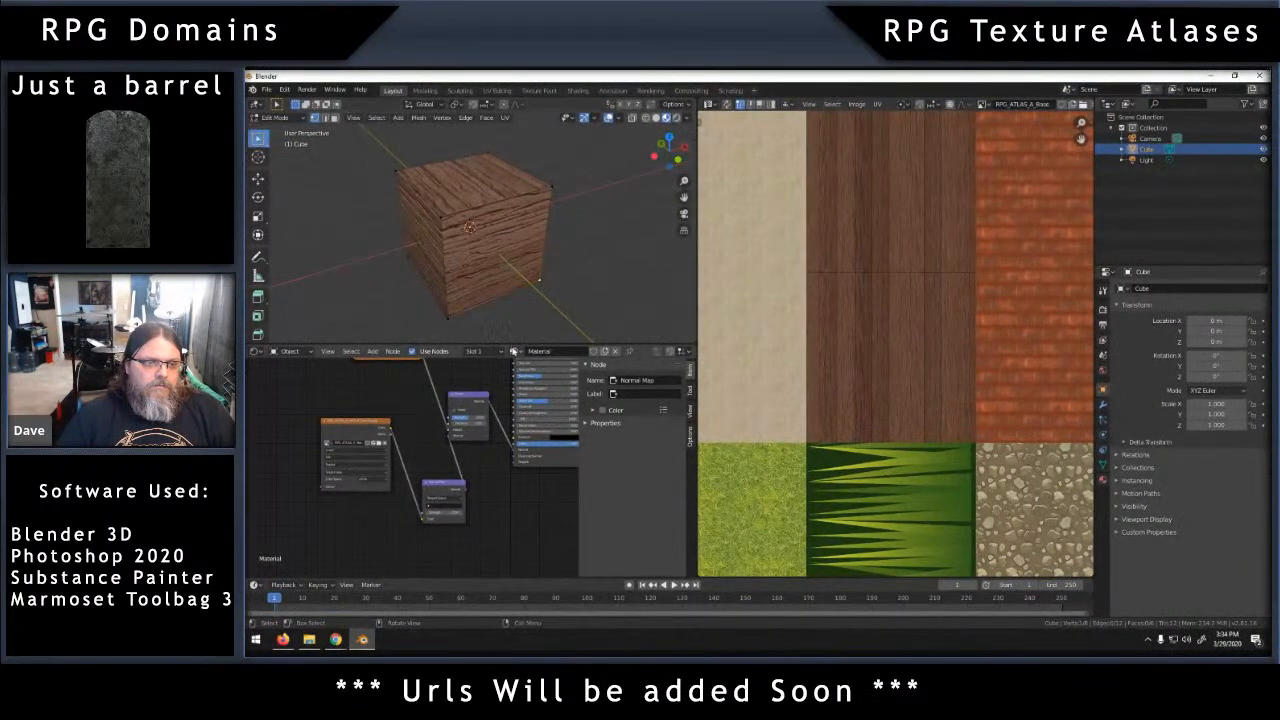
right_click(515, 346)
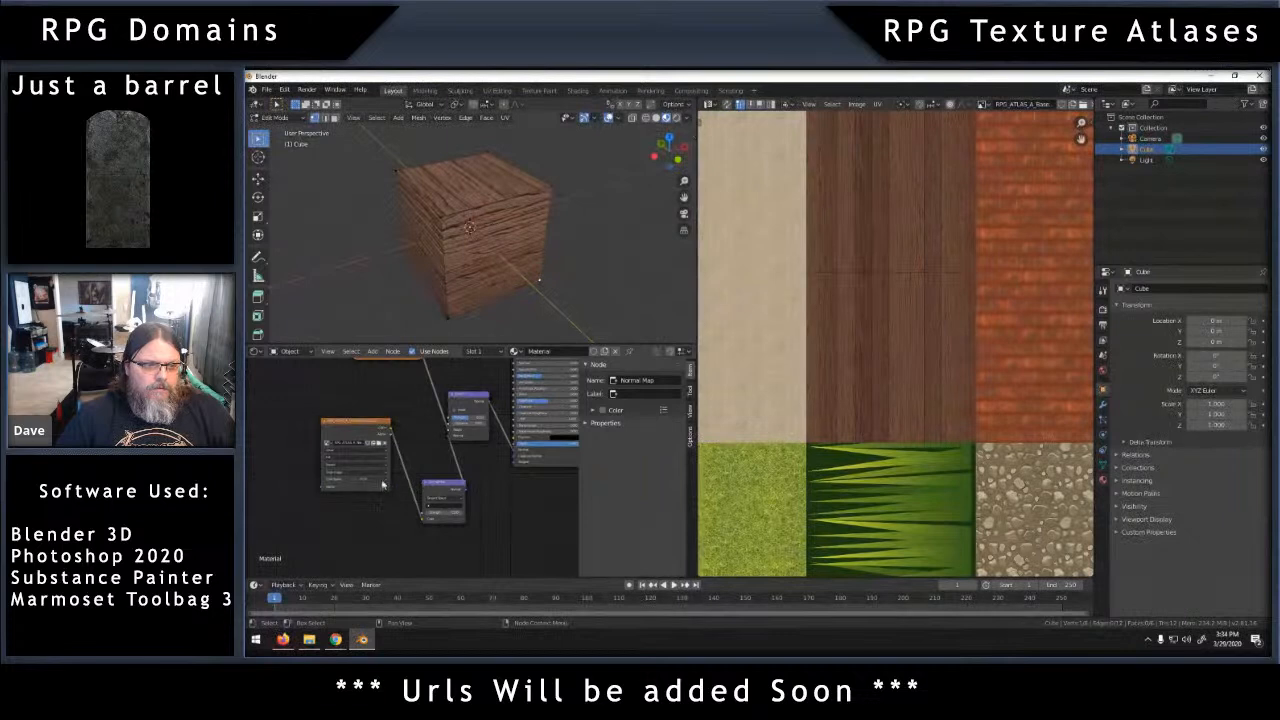
Set the atlas normal map image's color space to Non-Color.
click(378, 479)
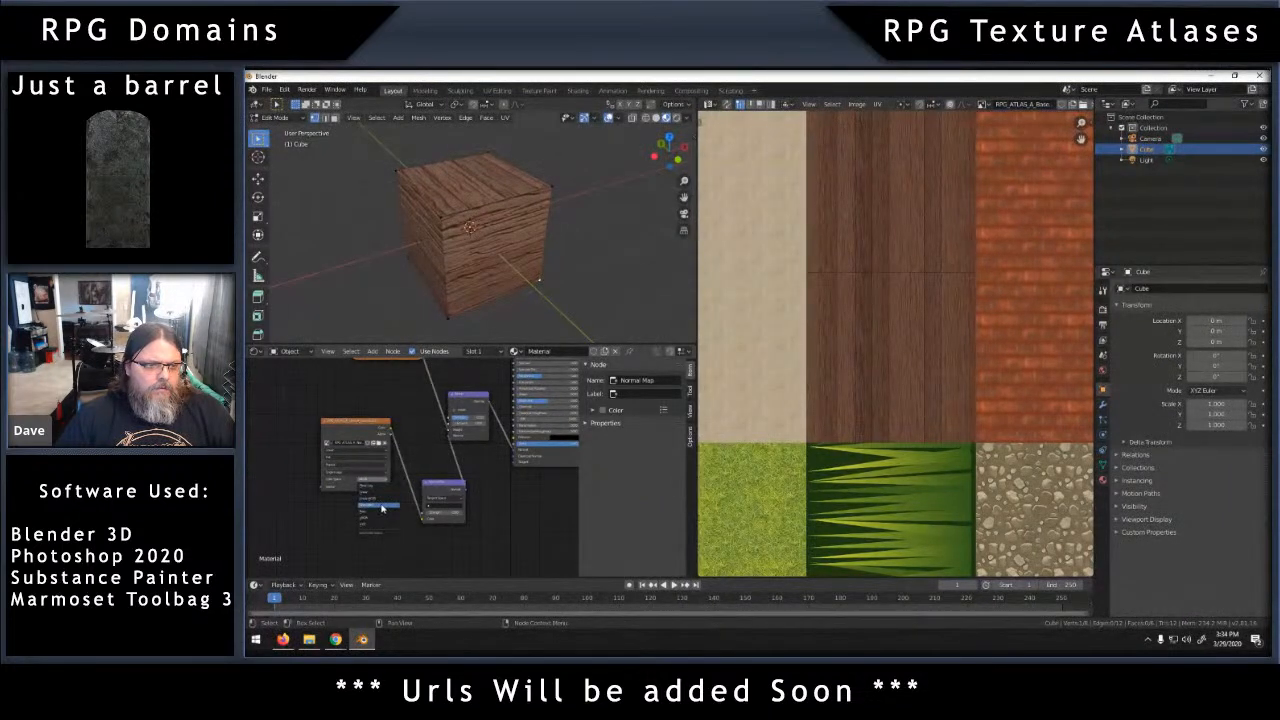
click(396, 500)
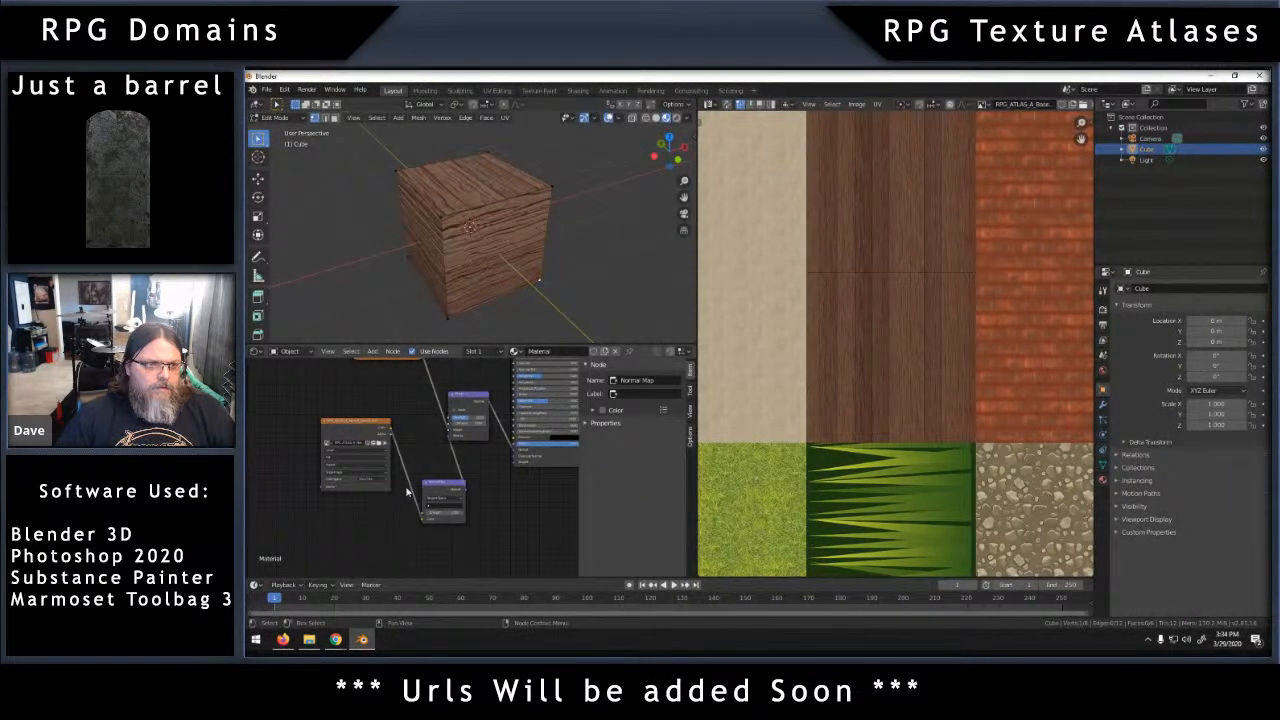
click(323, 427)
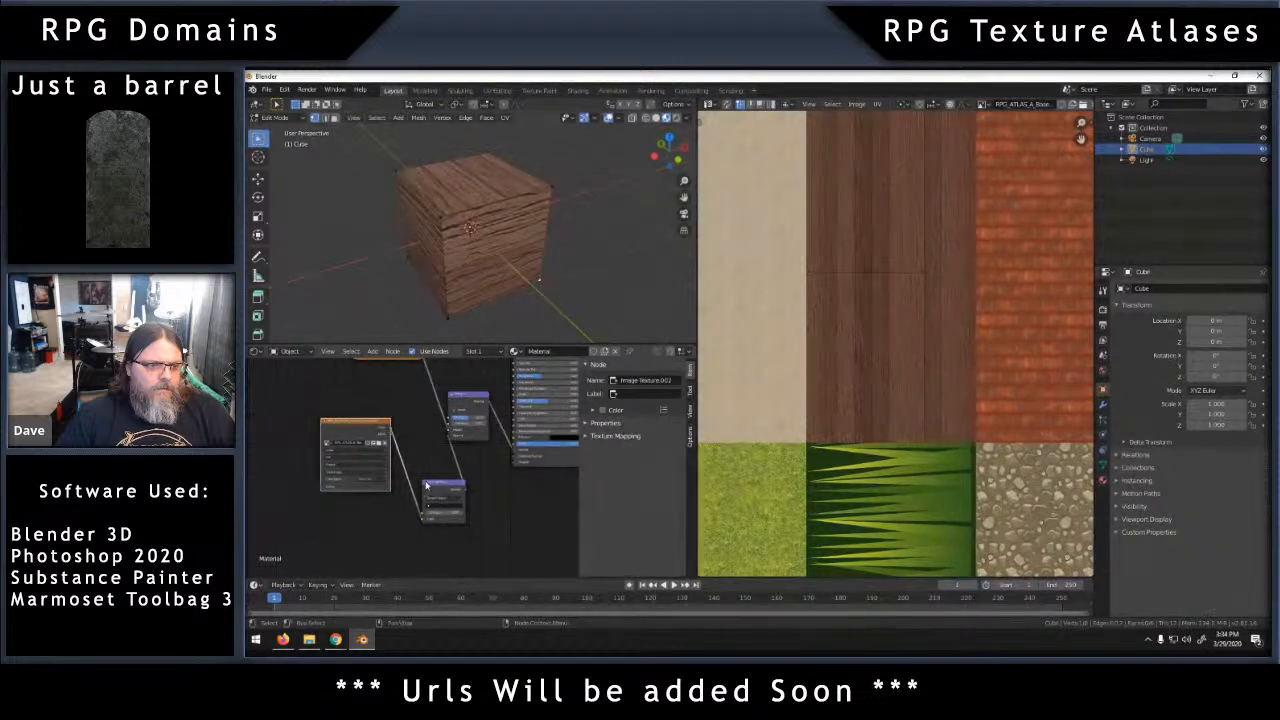
Collapse the Normal Map, Bump and normal image nodes and stack them with the height image node beside the Principled shader.
click(426, 485)
drag(449, 486, 475, 460)
click(452, 396)
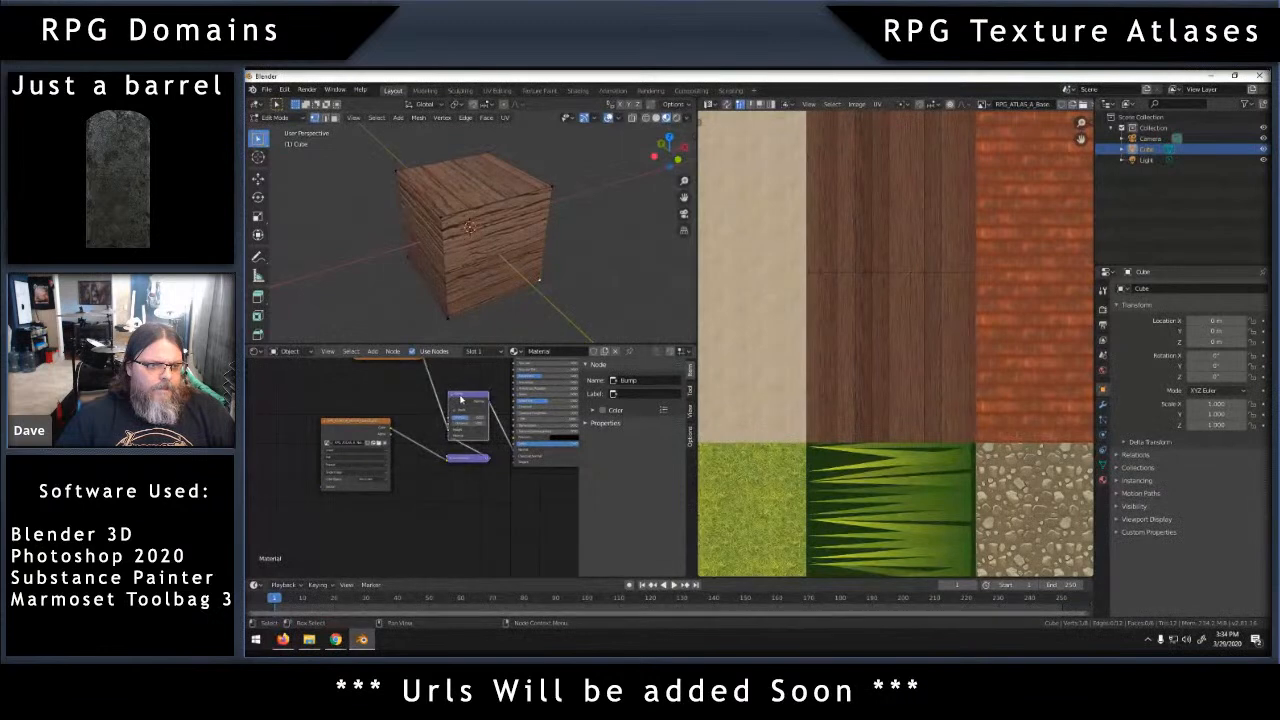
click(452, 397)
drag(464, 398, 464, 449)
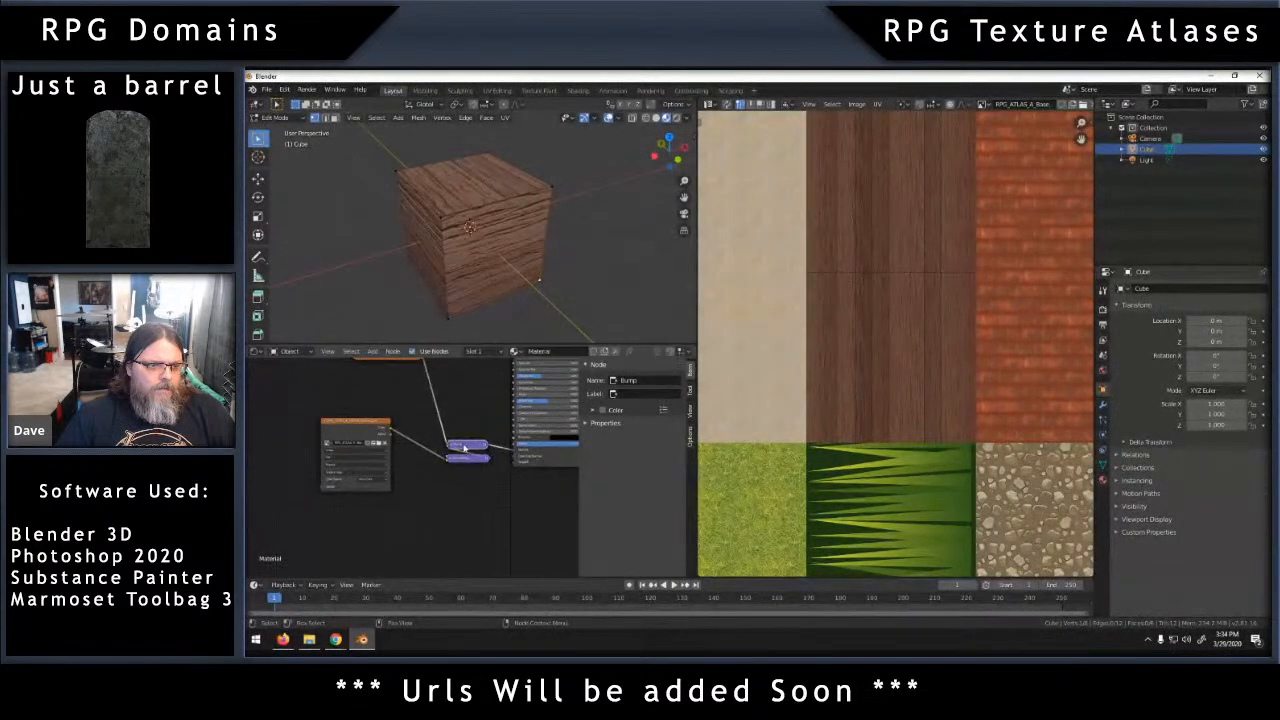
middle_drag(467, 397, 482, 449)
drag(386, 409, 461, 478)
click(341, 472)
drag(355, 474, 461, 526)
Bring two more atlas map images in as nodes, connecting one's Color to the shader's Roughness and the other's to Metallic.
key(alt+Tab)
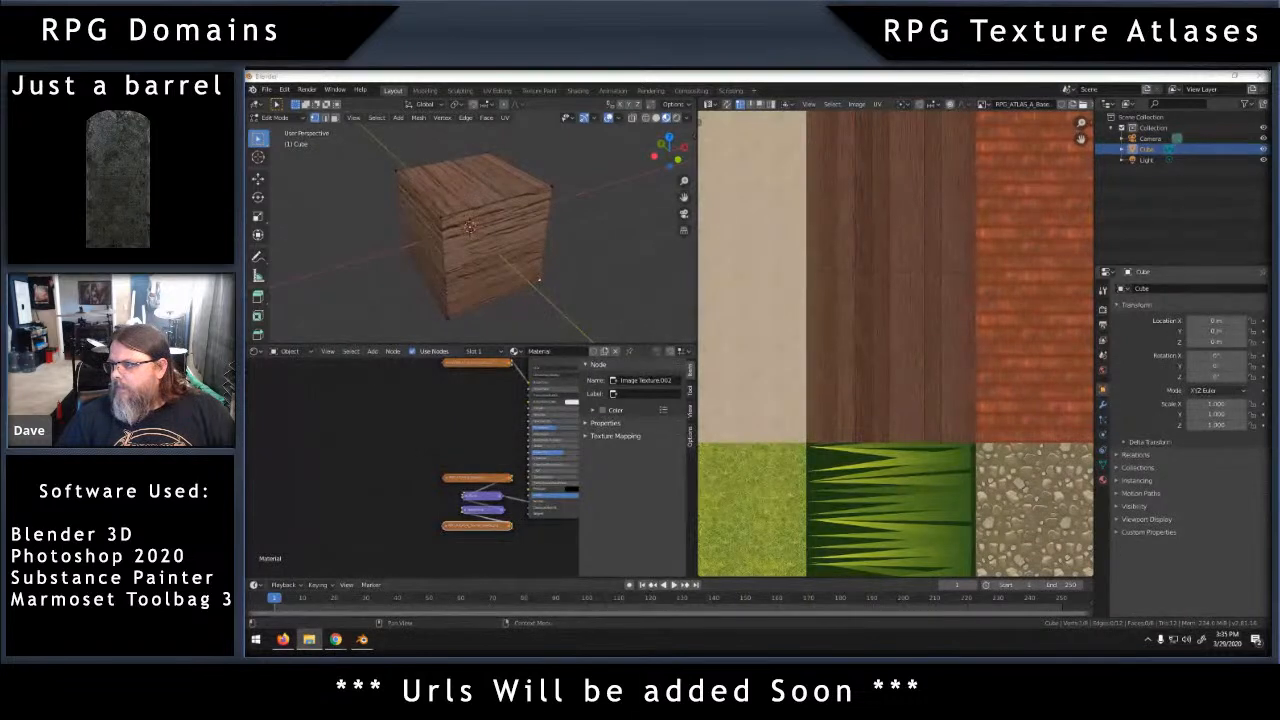
drag(648, 414, 530, 430)
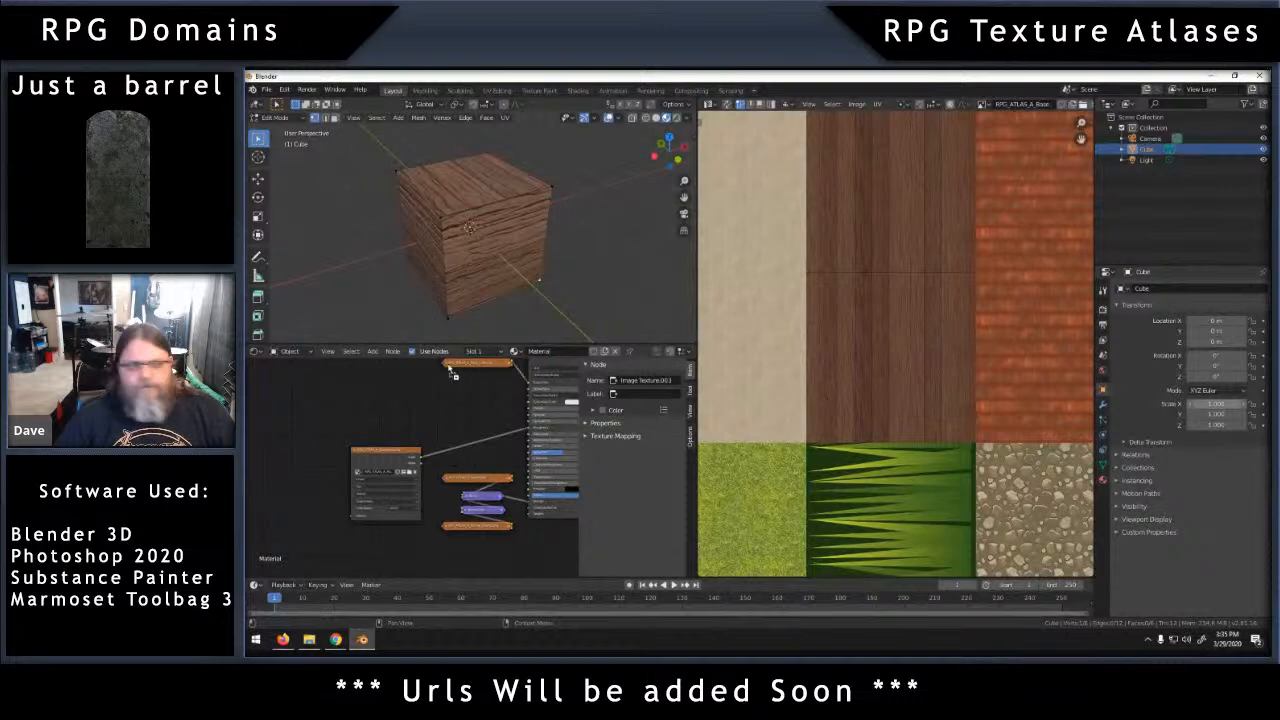
key(shift+d)
click(367, 409)
drag(366, 405, 528, 410)
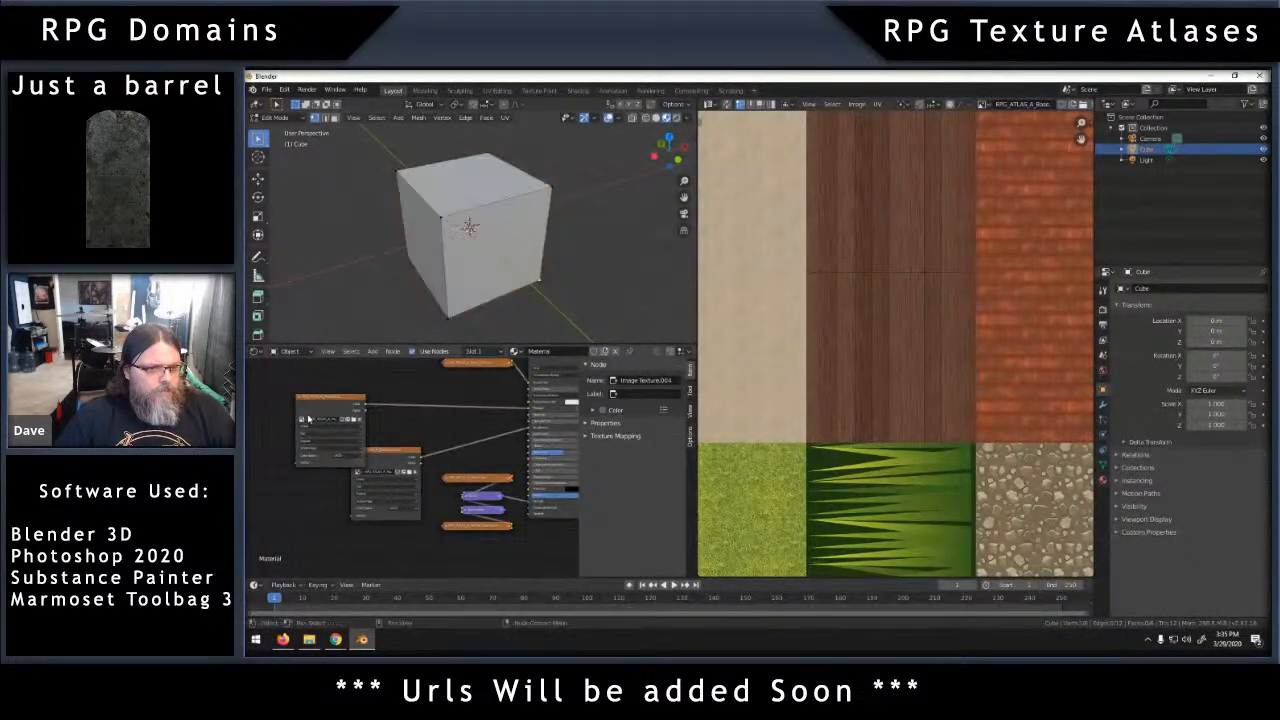
Collapse the Metallic and Roughness image nodes and stack them between the base color and height image nodes.
click(300, 397)
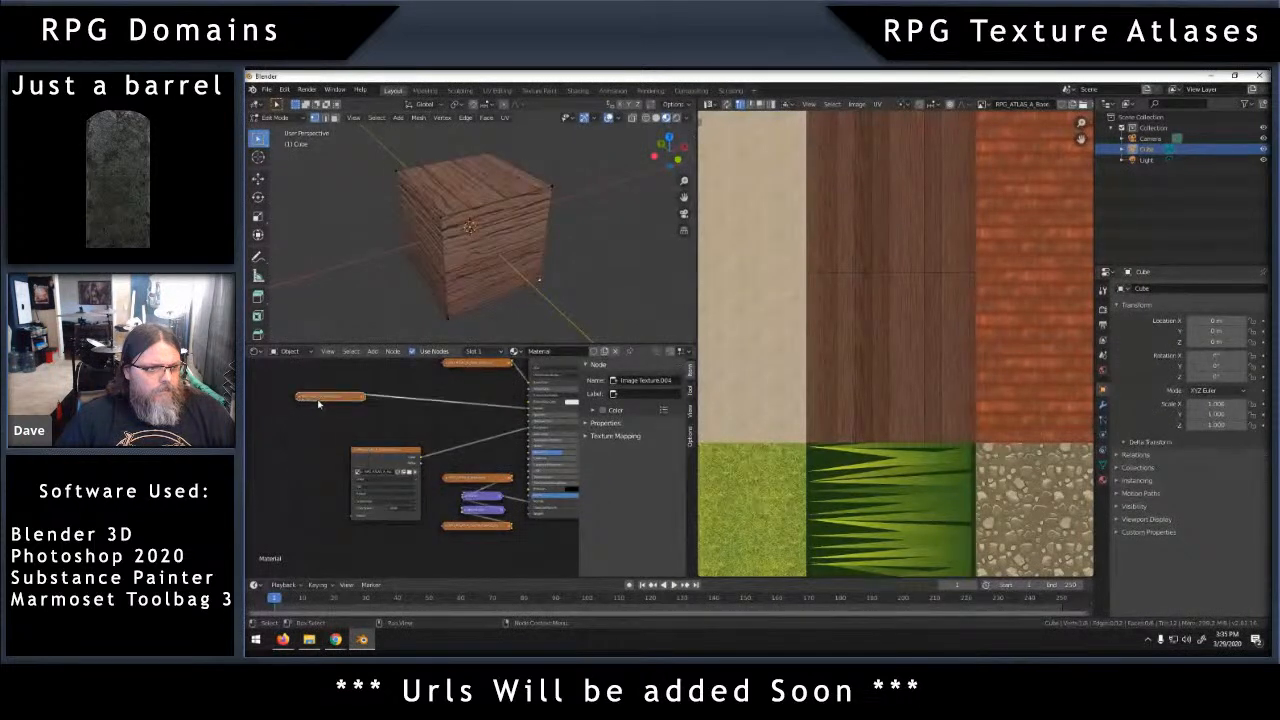
click(355, 453)
click(355, 453)
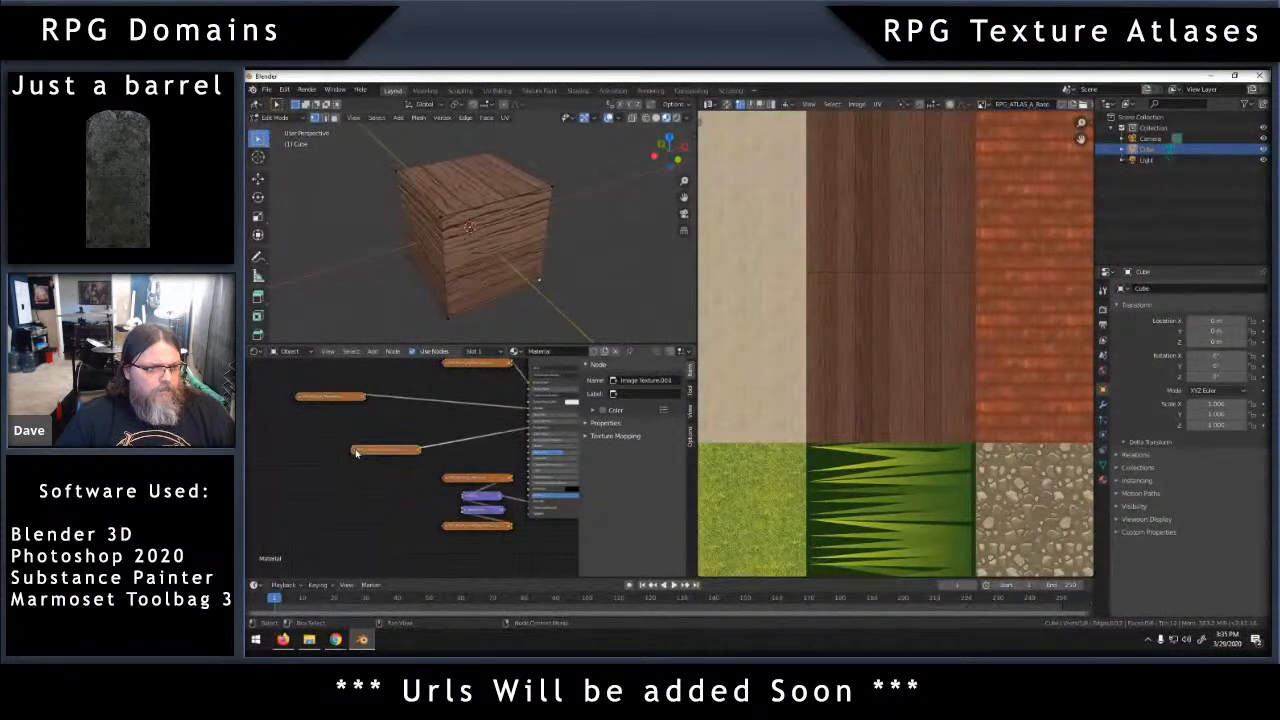
drag(377, 455, 432, 428)
drag(340, 400, 449, 413)
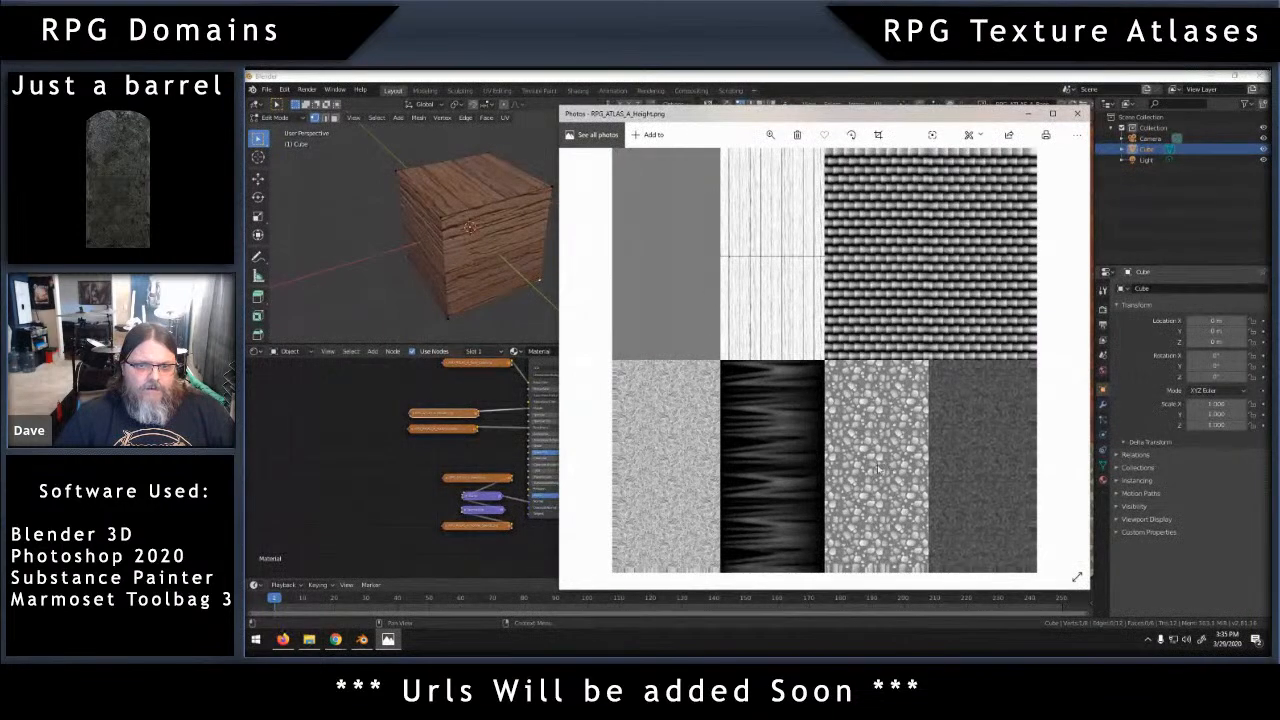
Close the height map preview and bring another atlas map image into the material as a node.
click(1073, 115)
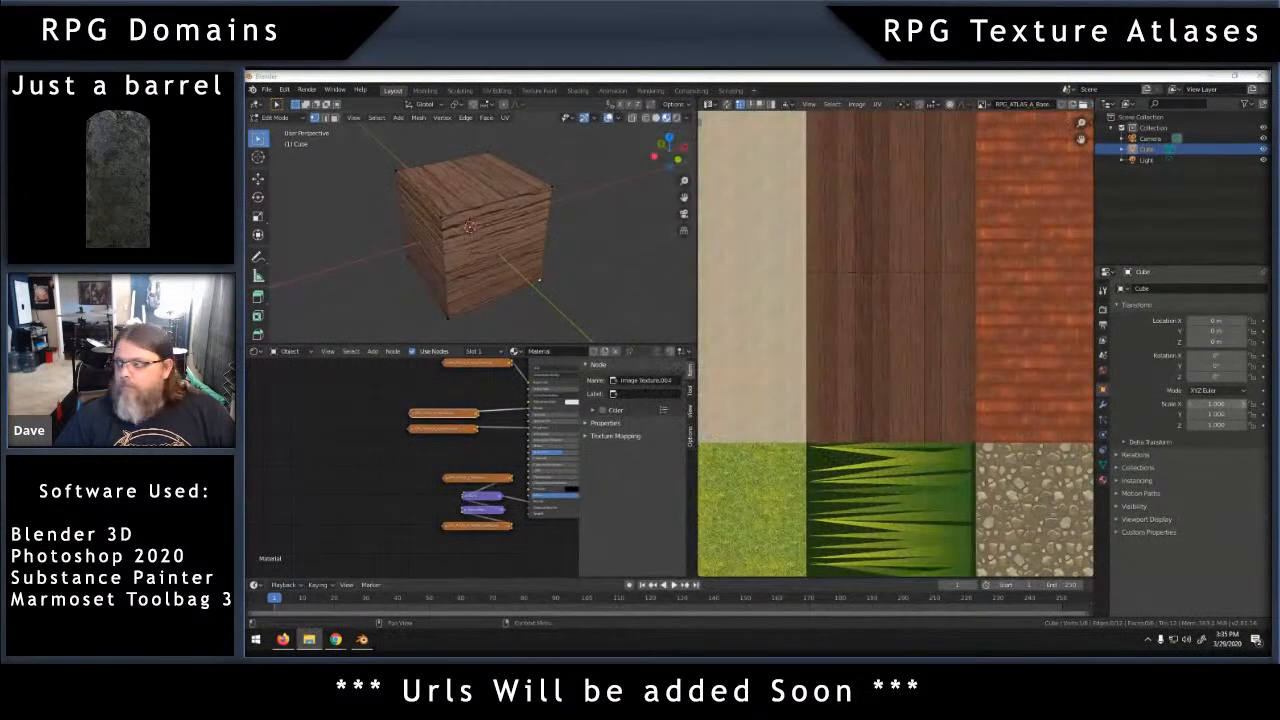
drag(1264, 400, 323, 398)
middle_drag(405, 425, 420, 460)
Move the base color image node away from the shader and place the collapsed new image node beneath it.
drag(502, 396, 393, 362)
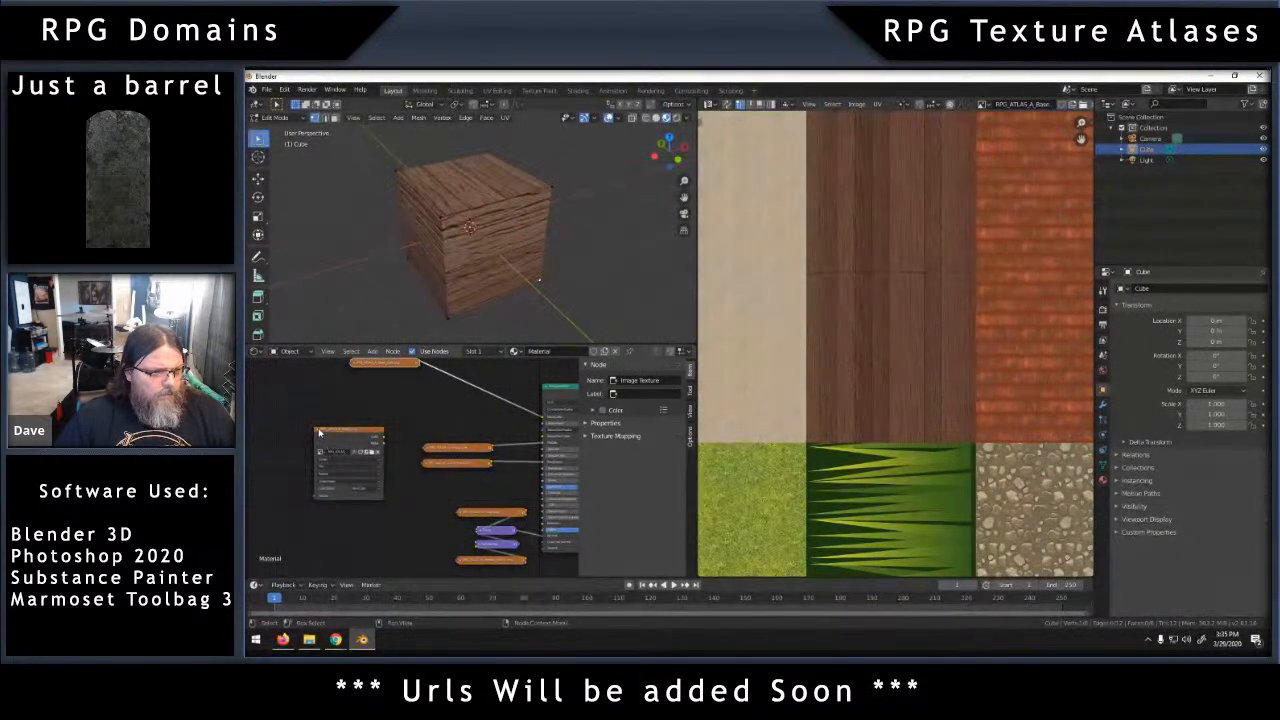
click(318, 431)
drag(330, 432, 352, 400)
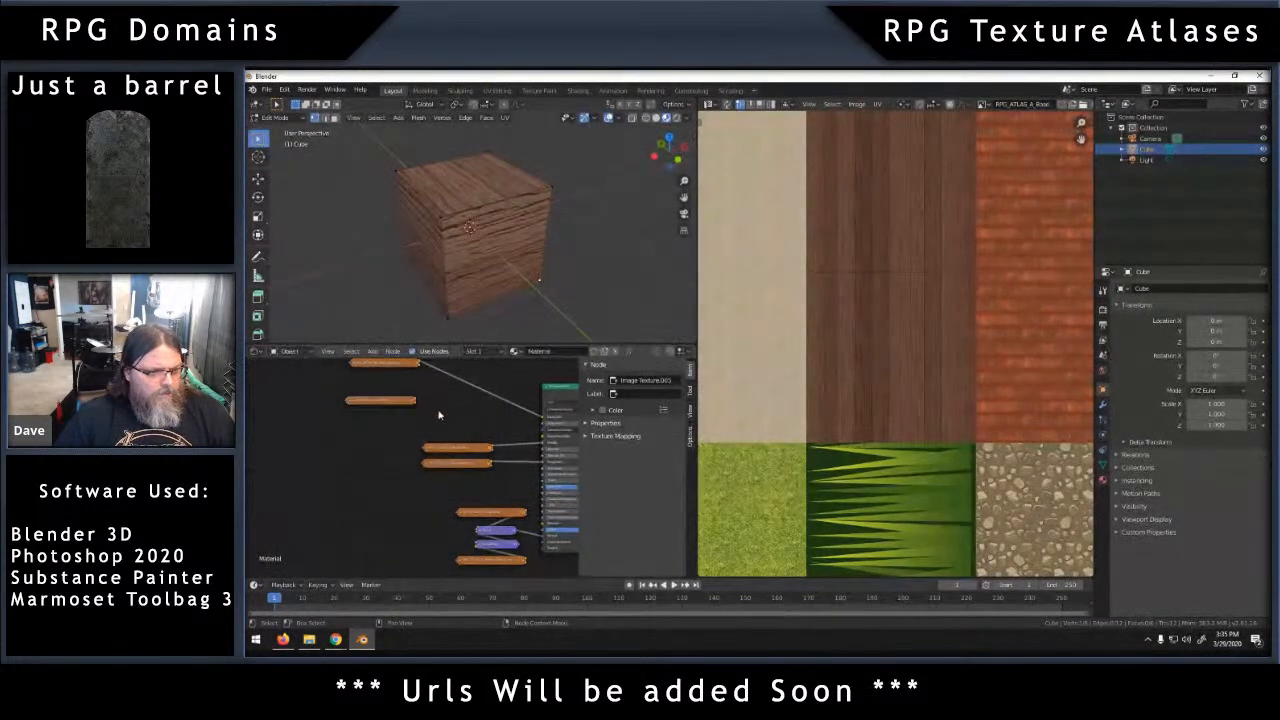
Add a MixRGB node and insert it into the link between the base color image and the shader's Base Color.
key(shift+a)
click(439, 412)
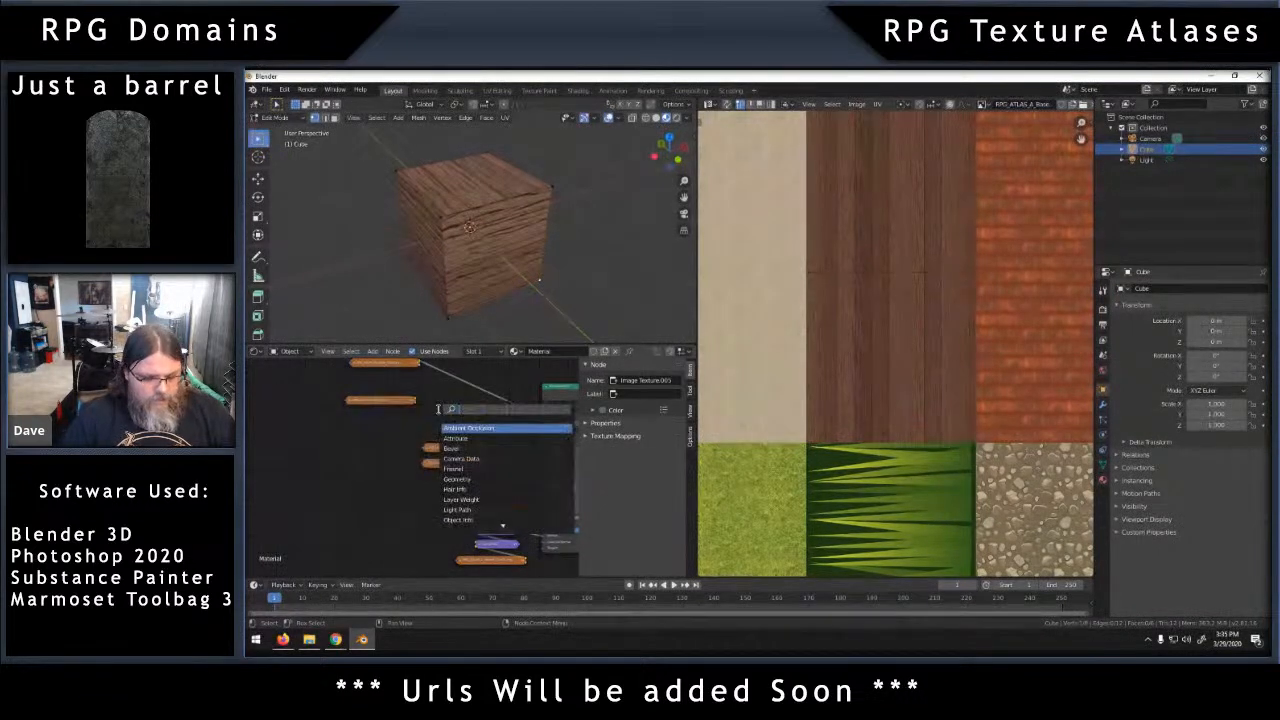
text(mix)
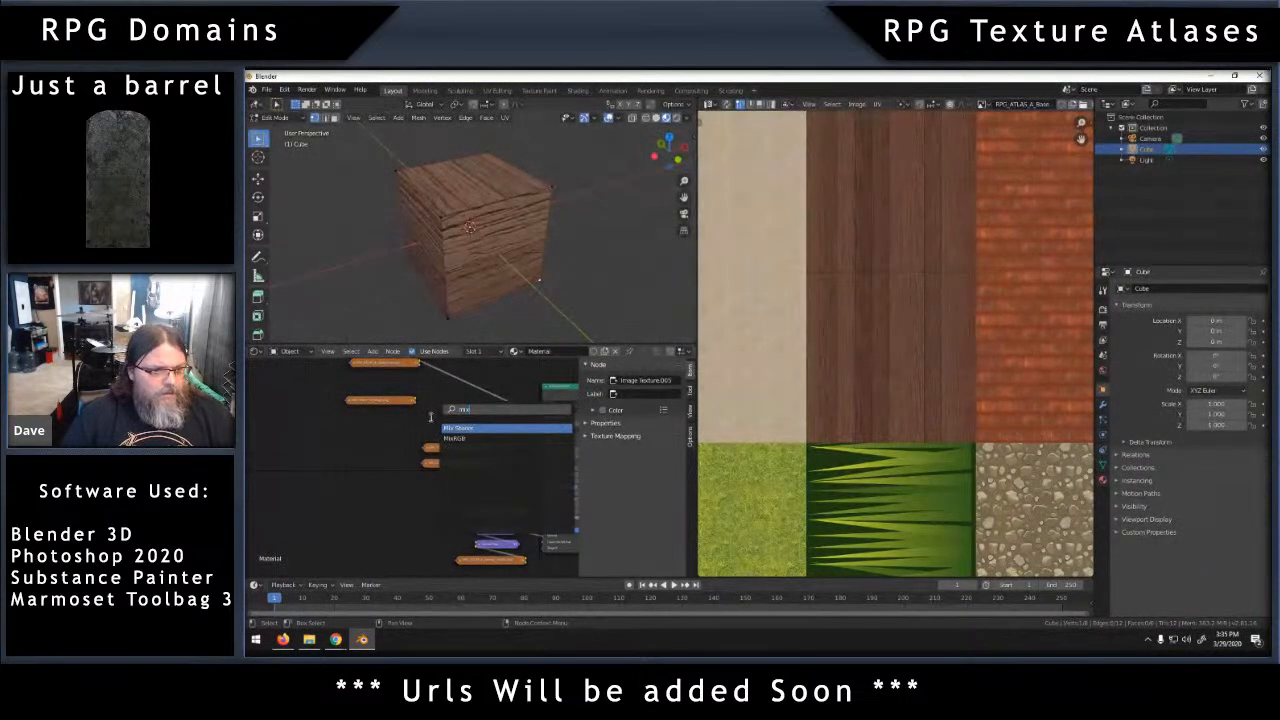
click(454, 436)
click(474, 385)
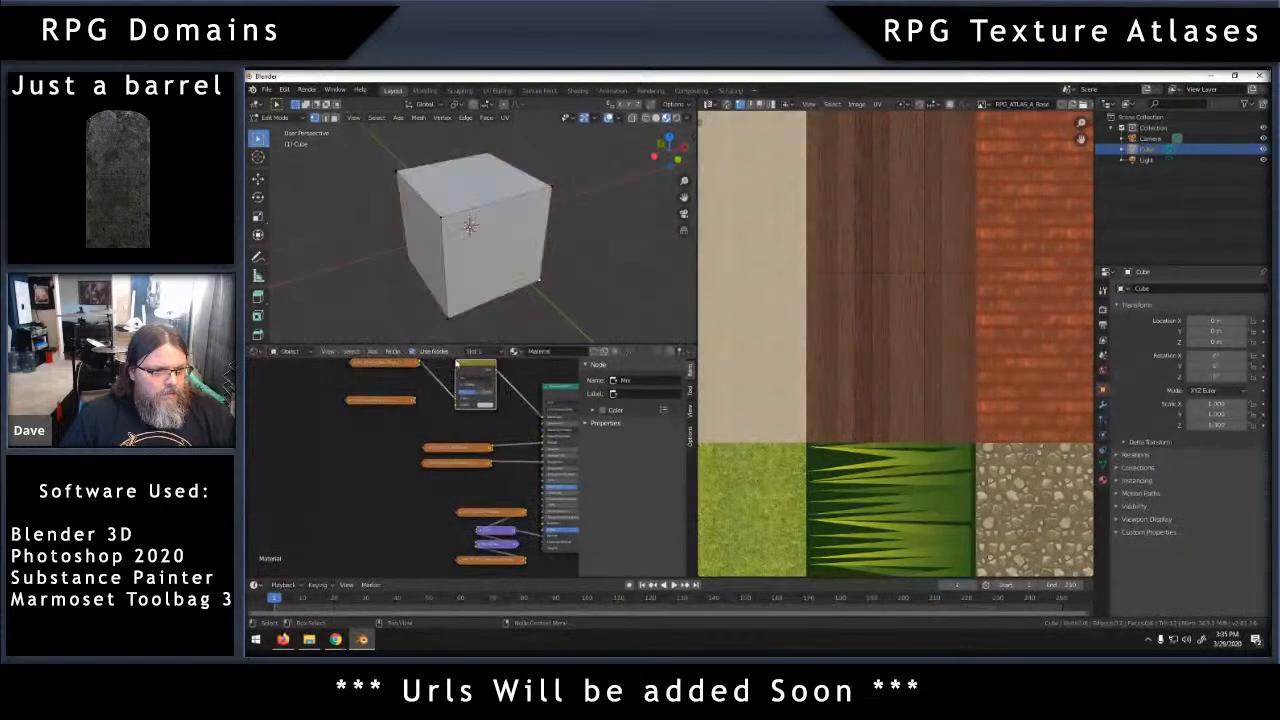
Connect the collapsed new image's Color to the Mix node's second color input and give the node a darkening blend mode.
drag(415, 400, 458, 405)
click(481, 382)
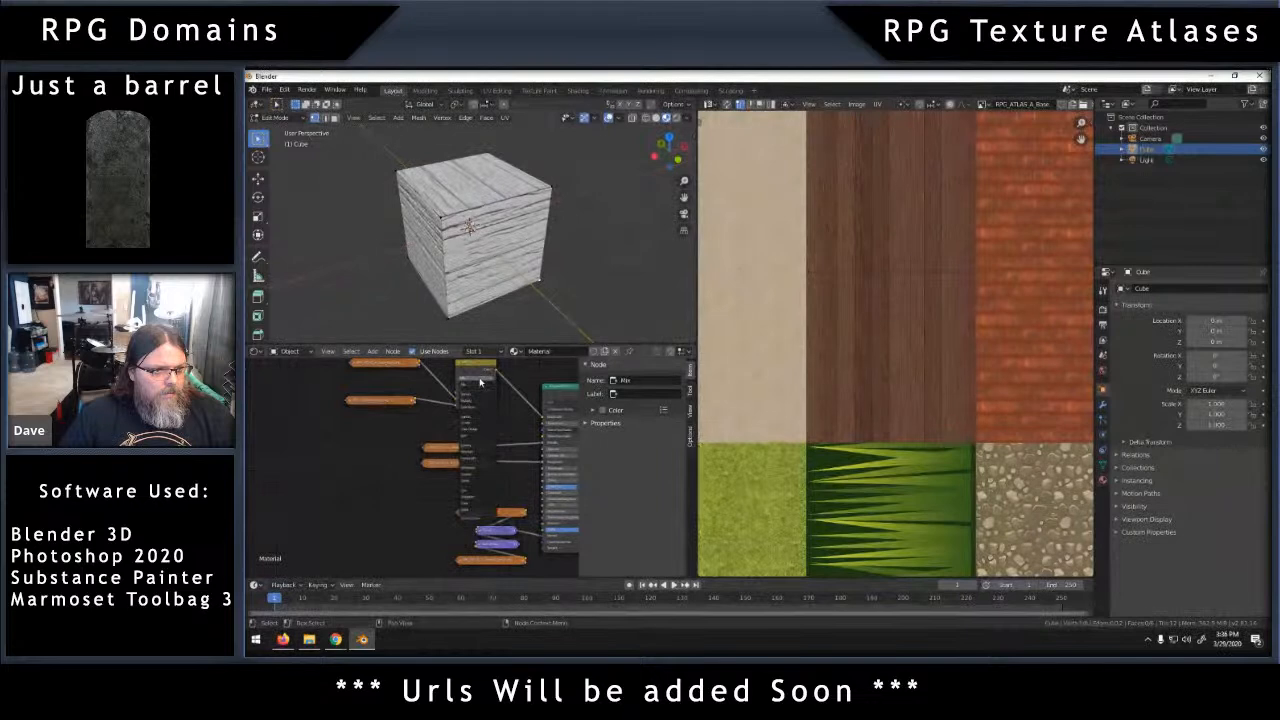
click(474, 401)
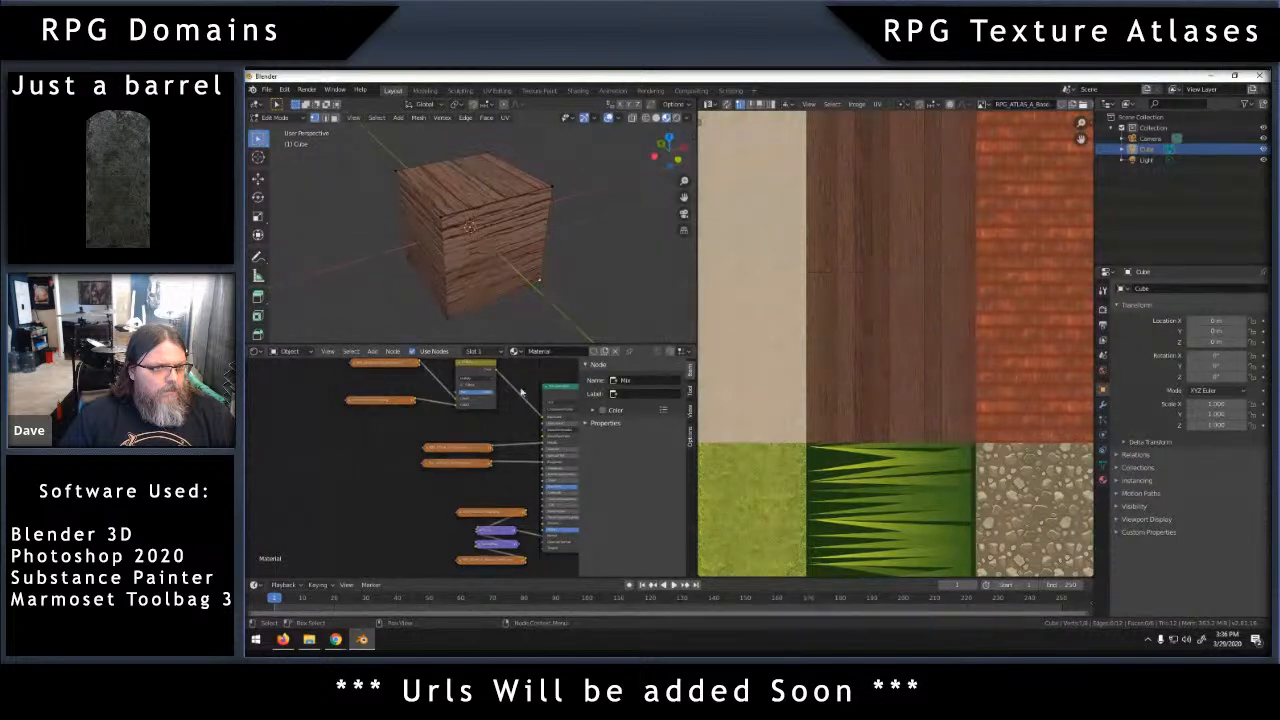
drag(443, 405, 494, 396)
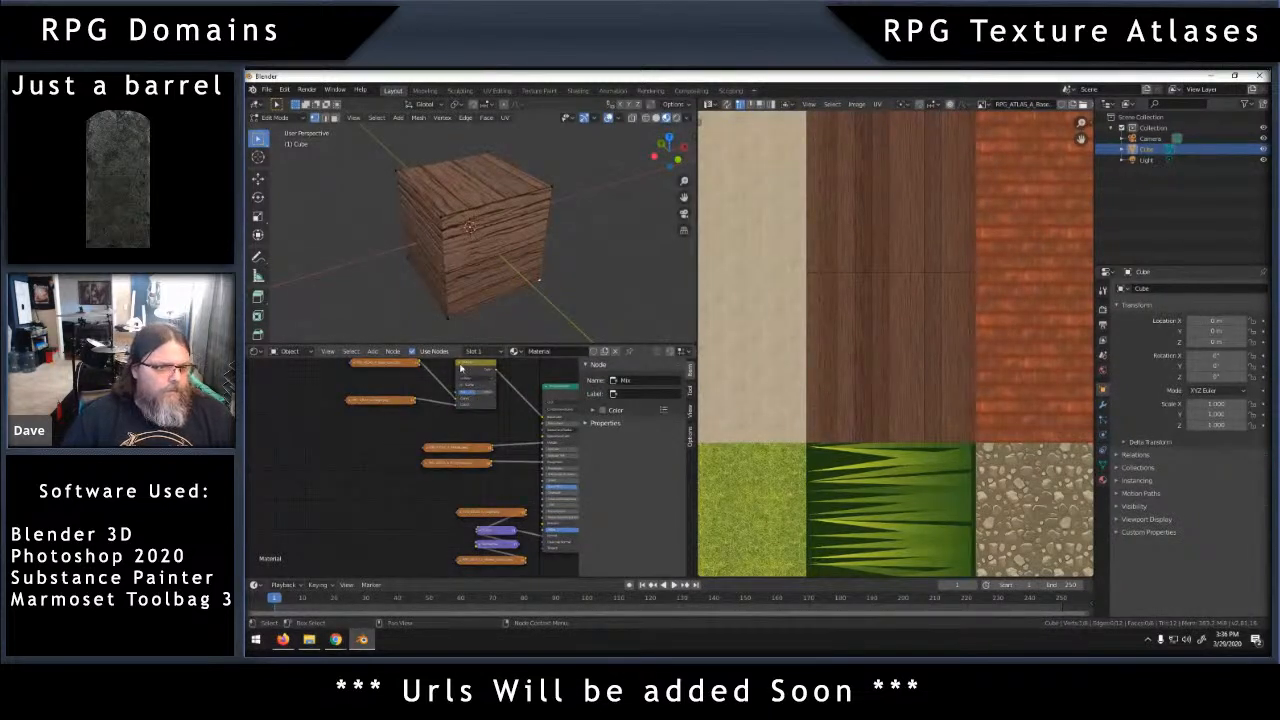
Collapse the Mix node beside the shader and stack the base color image above it and the other image below it.
click(461, 364)
drag(475, 366, 485, 403)
drag(395, 399, 484, 415)
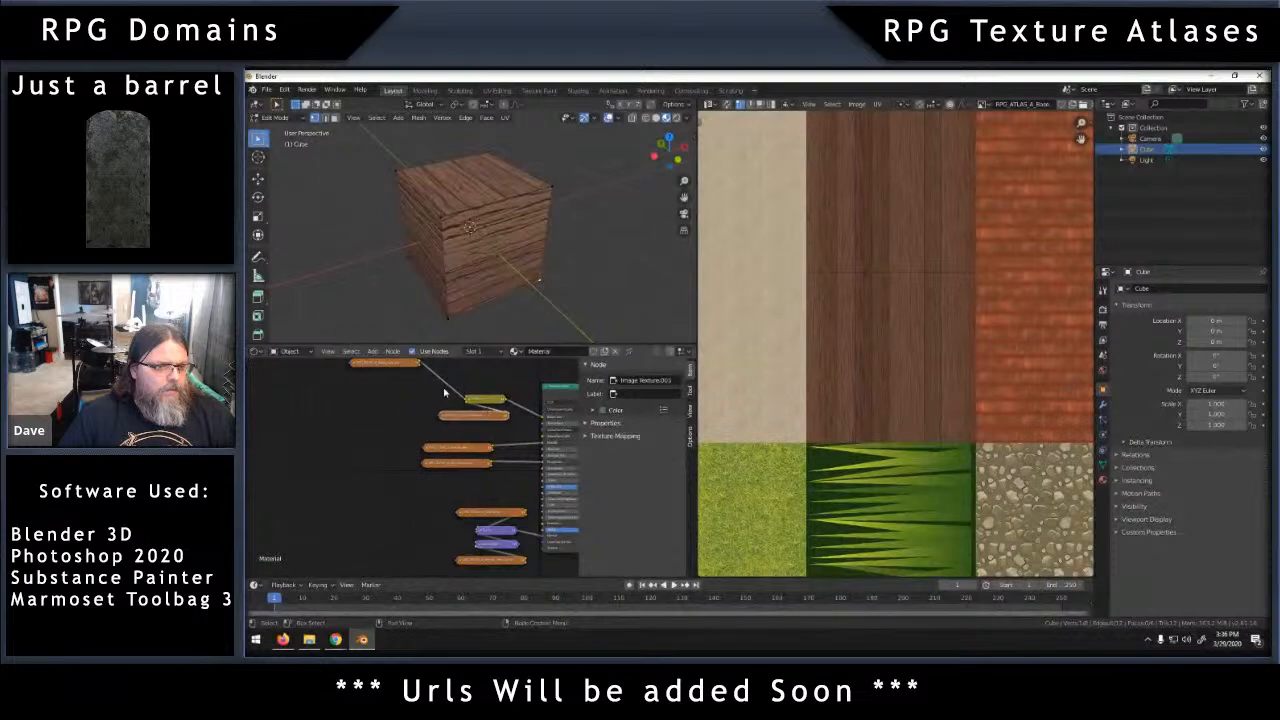
drag(400, 362, 492, 380)
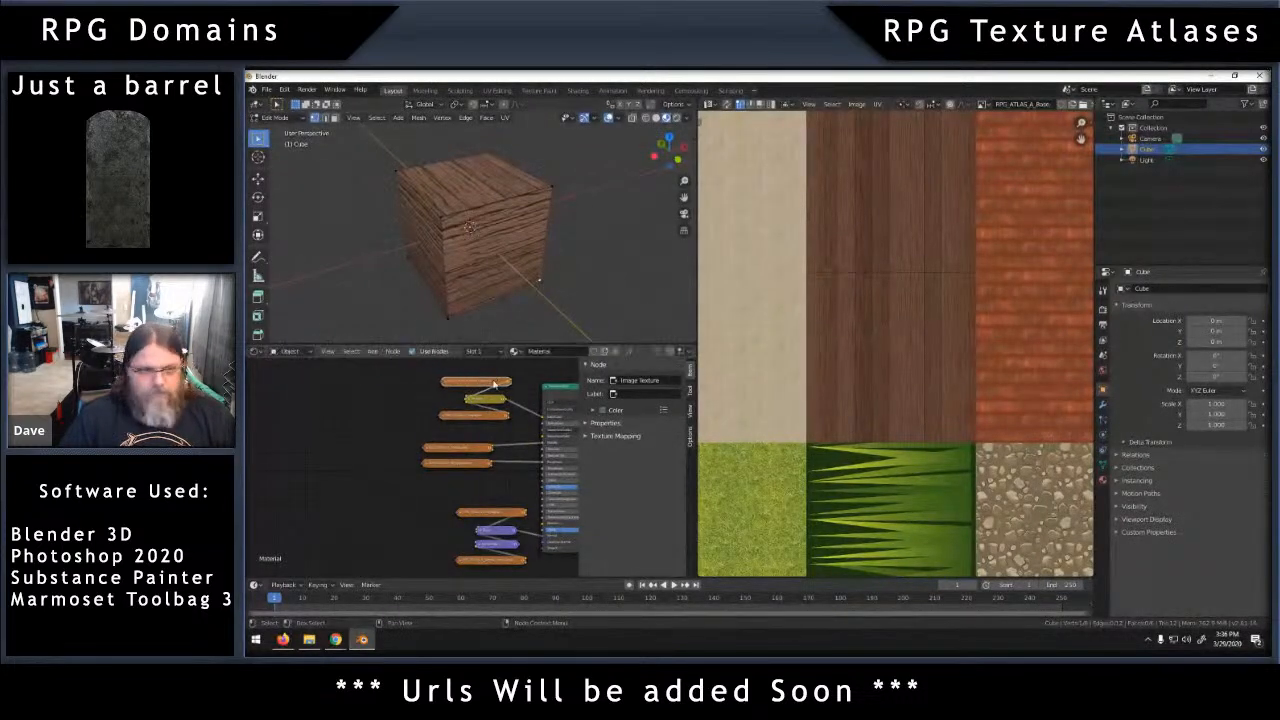
Render the textured cube from the camera view, then close the render and return to a perspective view of the cube.
key(KP_0)
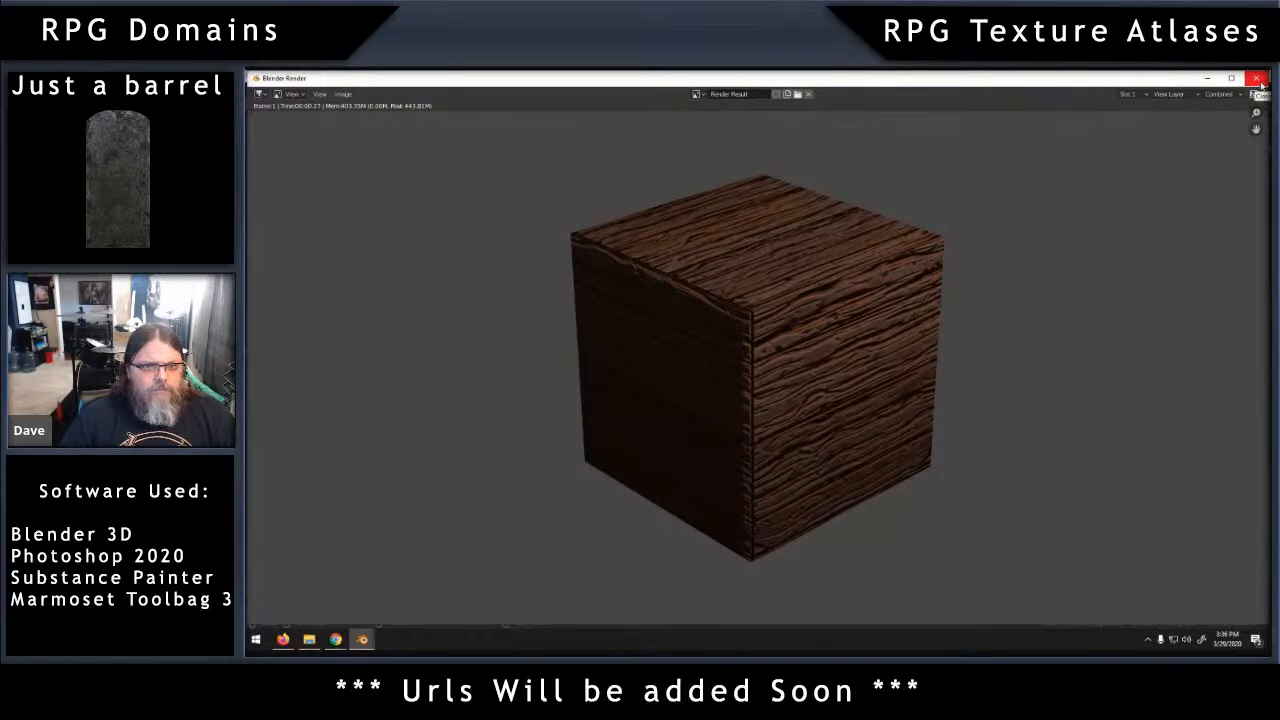
click(1257, 79)
scroll(805, 320, down, 2)
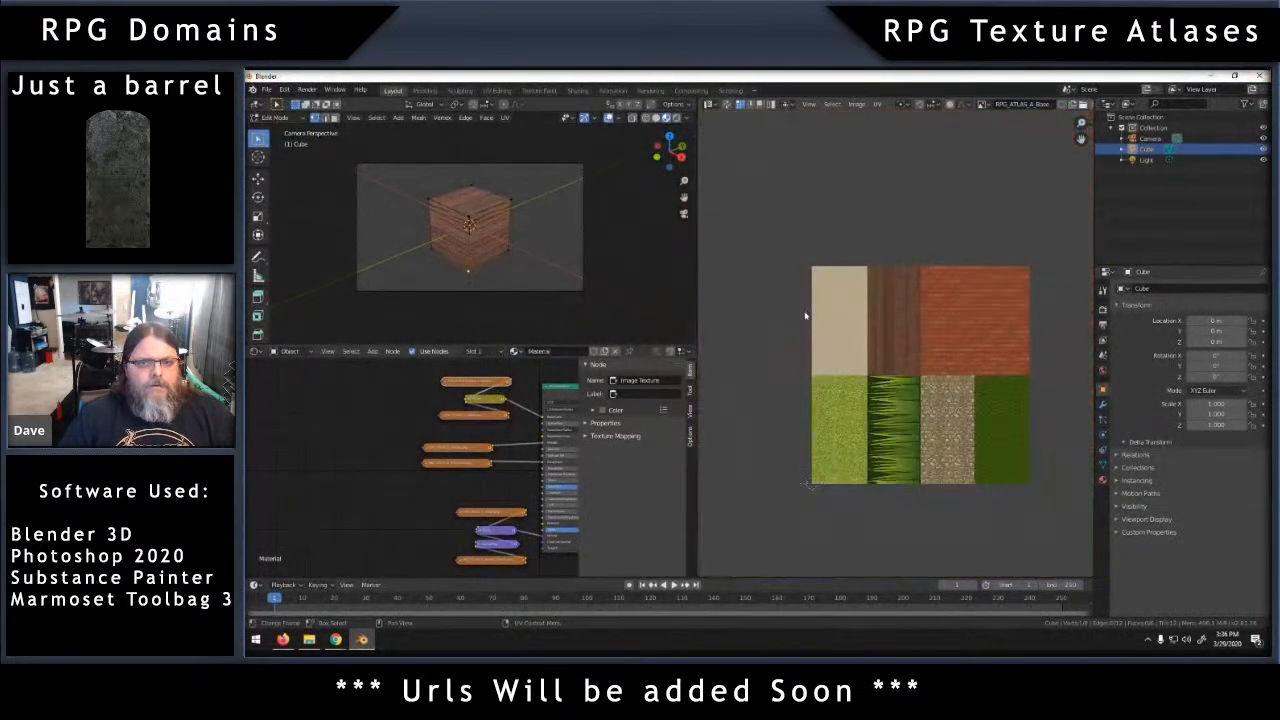
scroll(800, 316, up, 2)
middle_drag(520, 260, 533, 253)
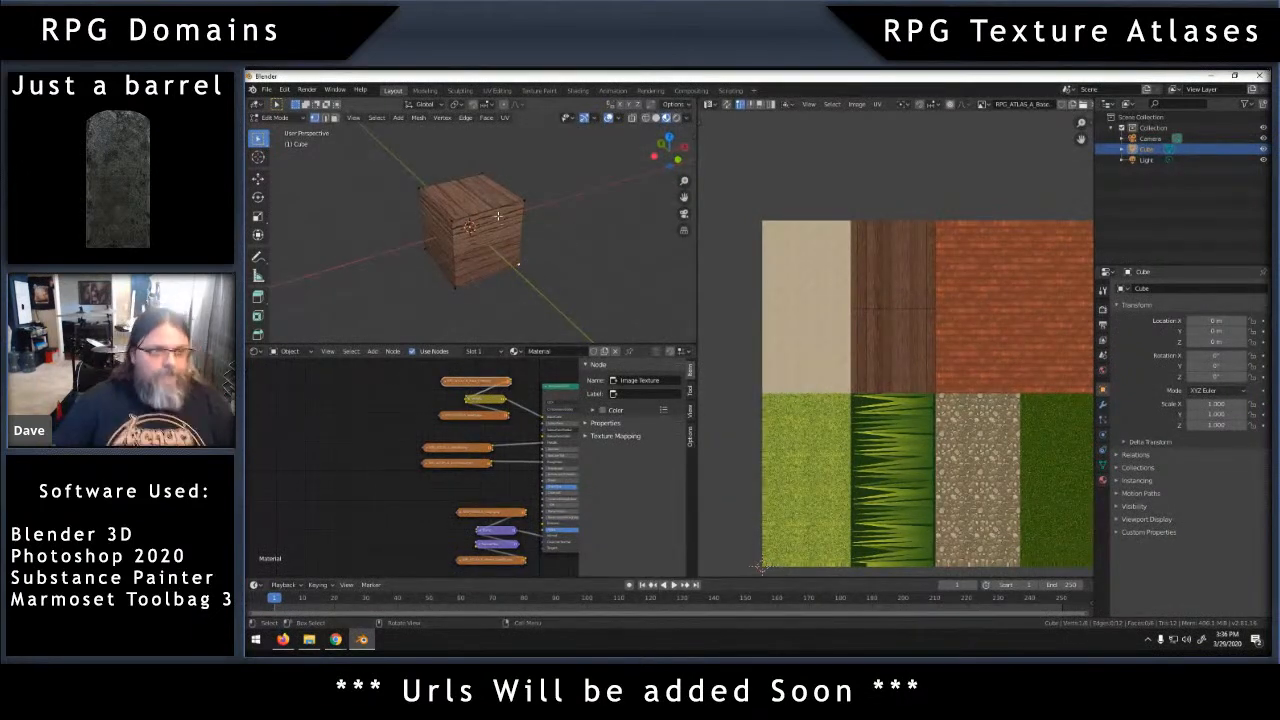
Select the entire cube mesh to display its UV layout over the atlas, and switch to Chrome.
key(a)
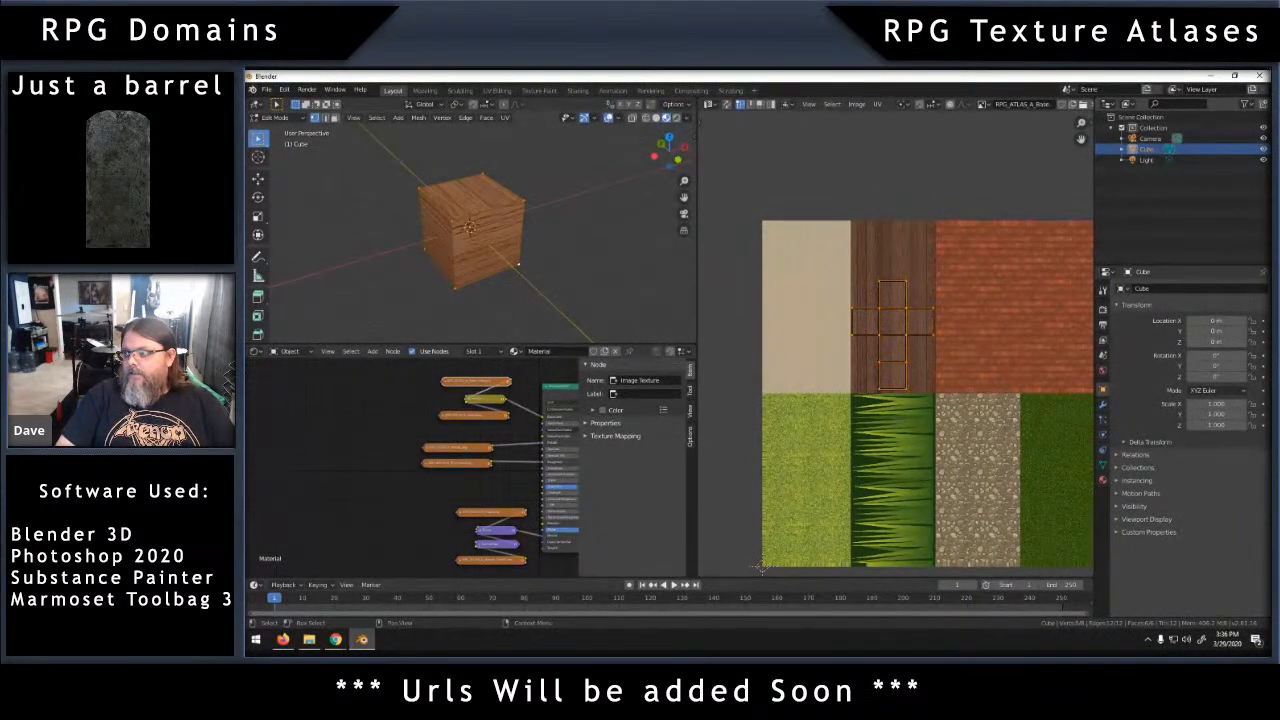
key(alt+Tab)
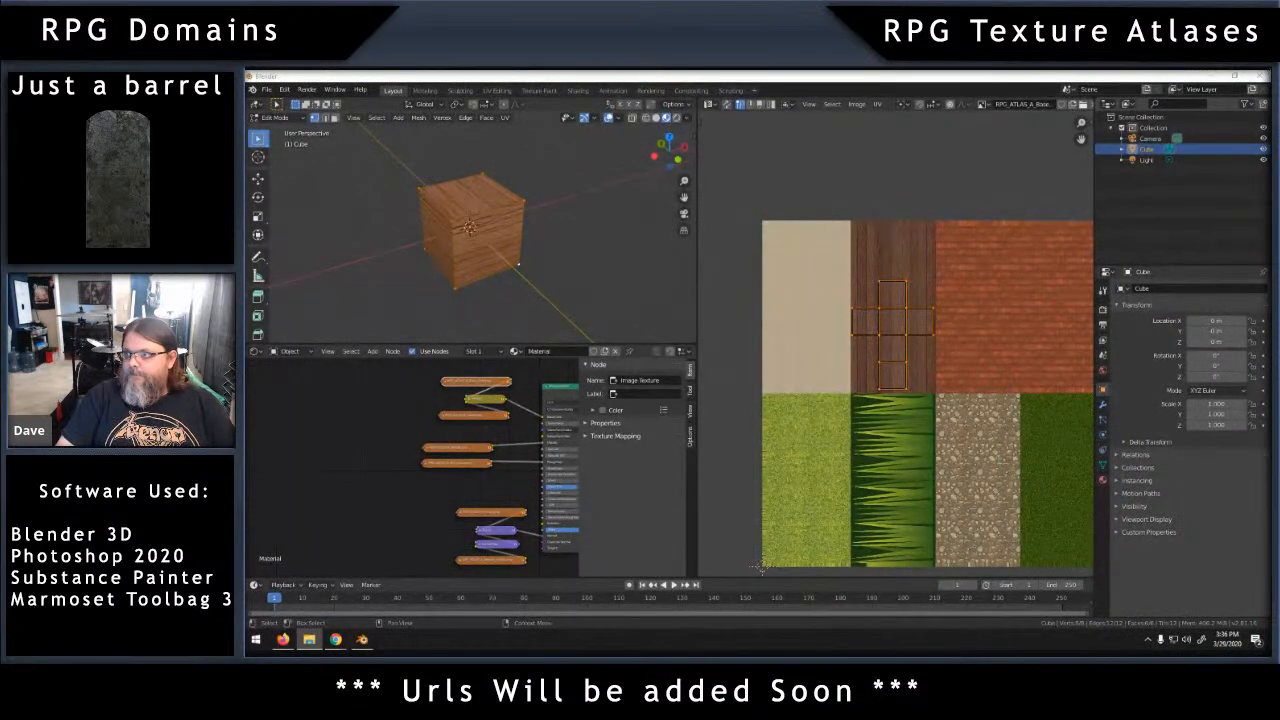
key(alt+Tab)
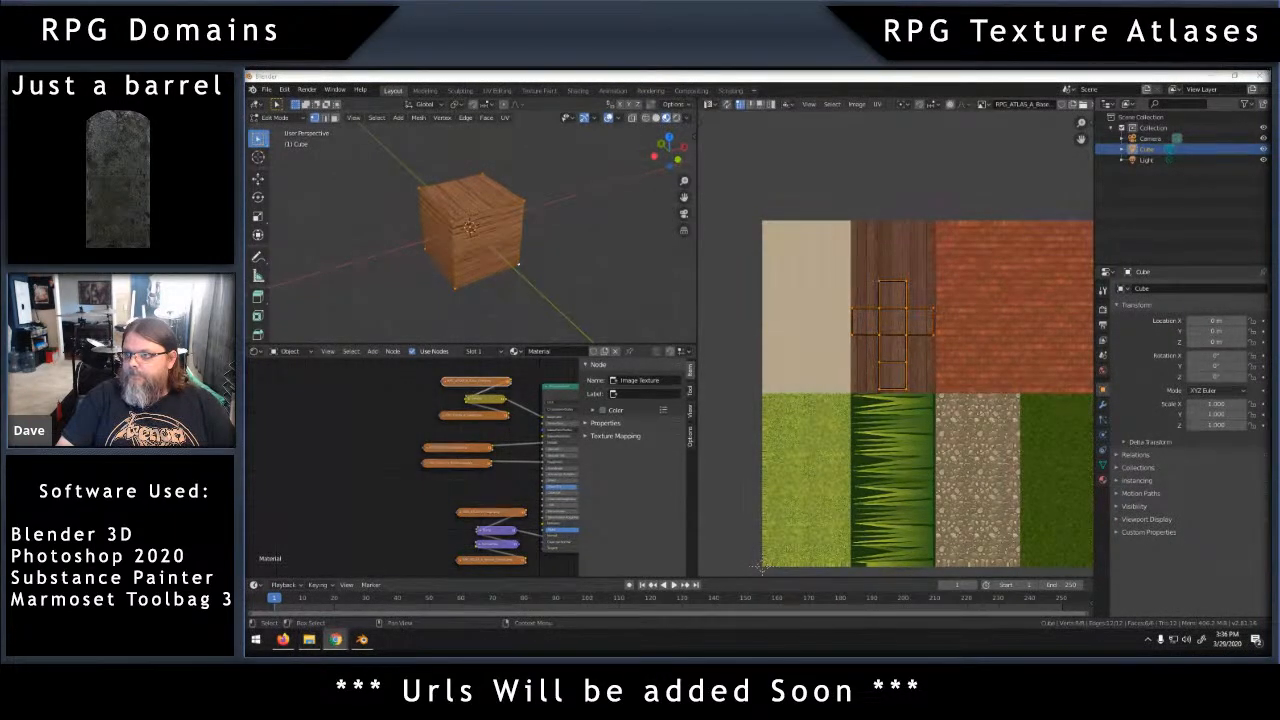